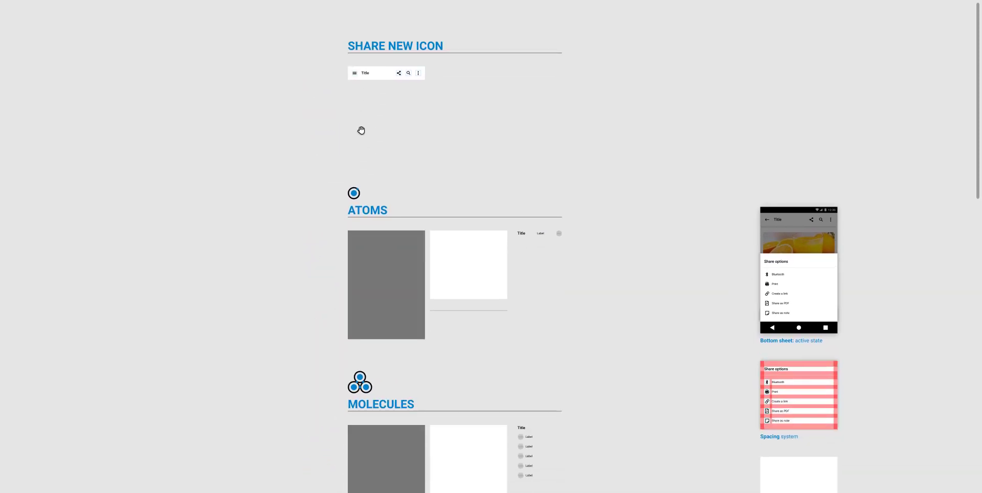
# Examine the app bar under the Share New Icon heading, including its menu, share, search and overflow icons
pyautogui.scroll(1, 339, 215)
pyautogui.scroll(4, 339, 216)
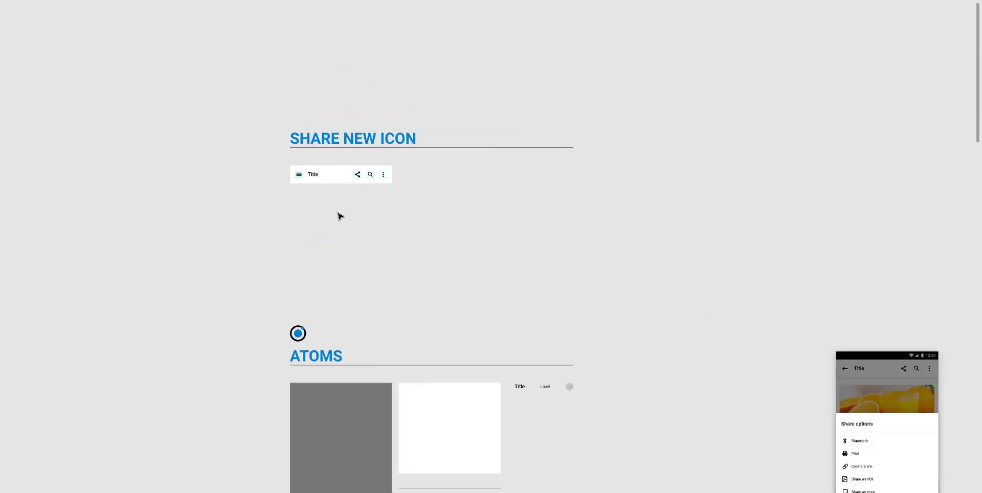
pyautogui.scroll(5, 340, 215)
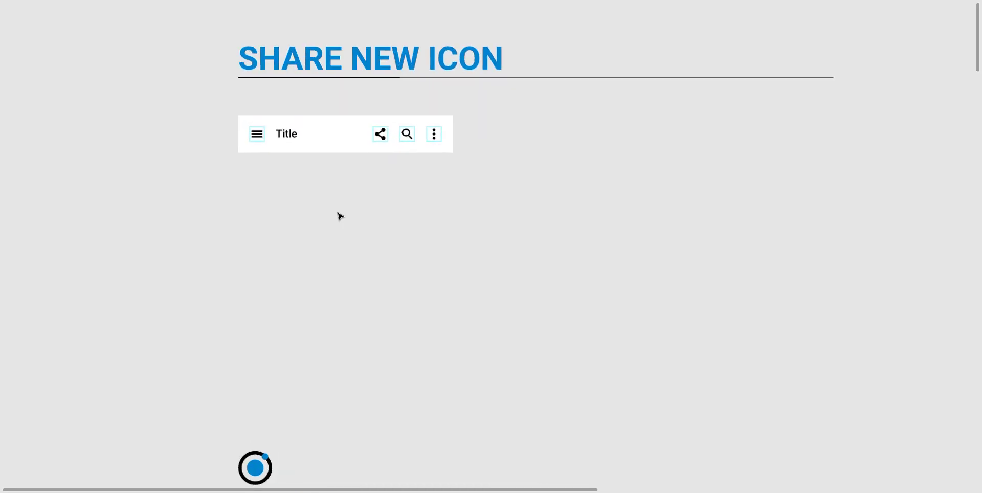
pyautogui.scroll(1, 322, 204)
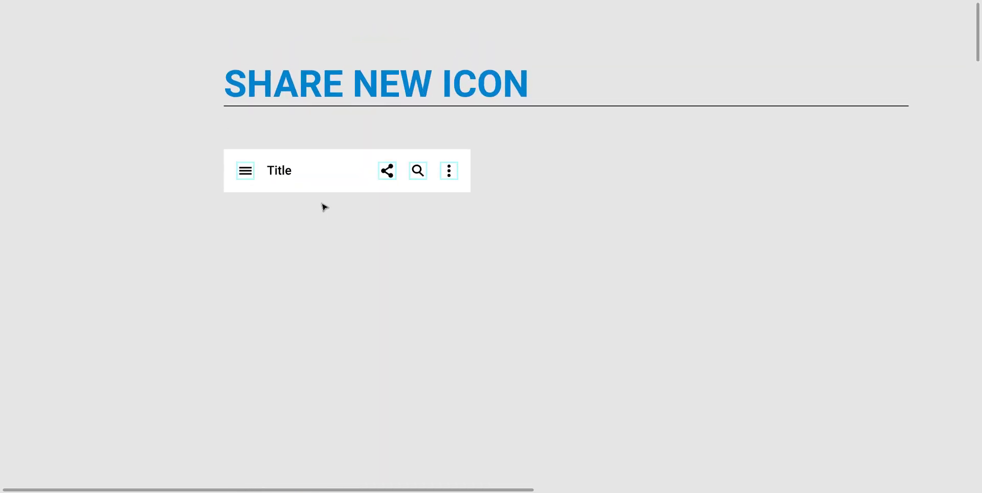
pyautogui.scroll(1, 323, 204)
pyautogui.moveTo(328, 204); pyautogui.dragTo(359, 256)
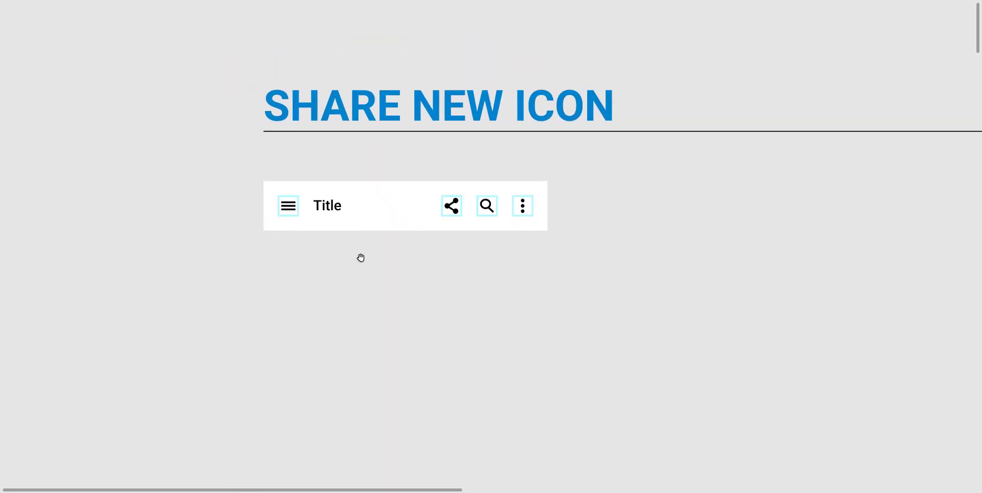
pyautogui.scroll(2, 315, 207)
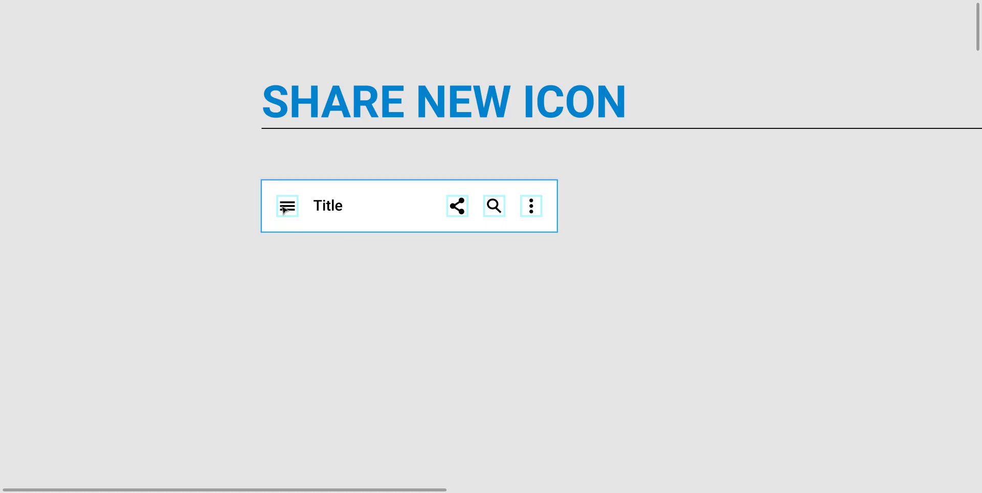
pyautogui.scroll(1, 282, 211)
pyautogui.scroll(3, 283, 210)
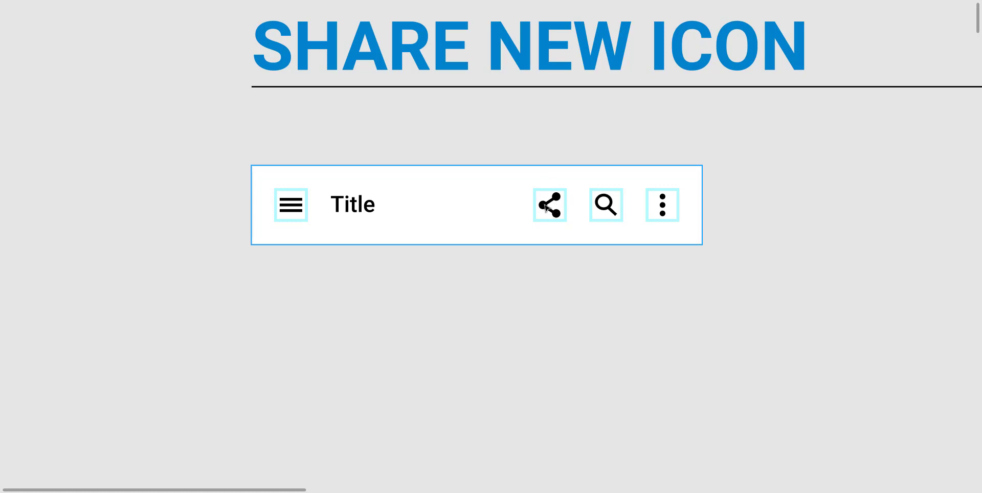
pyautogui.scroll(-2, 473, 182)
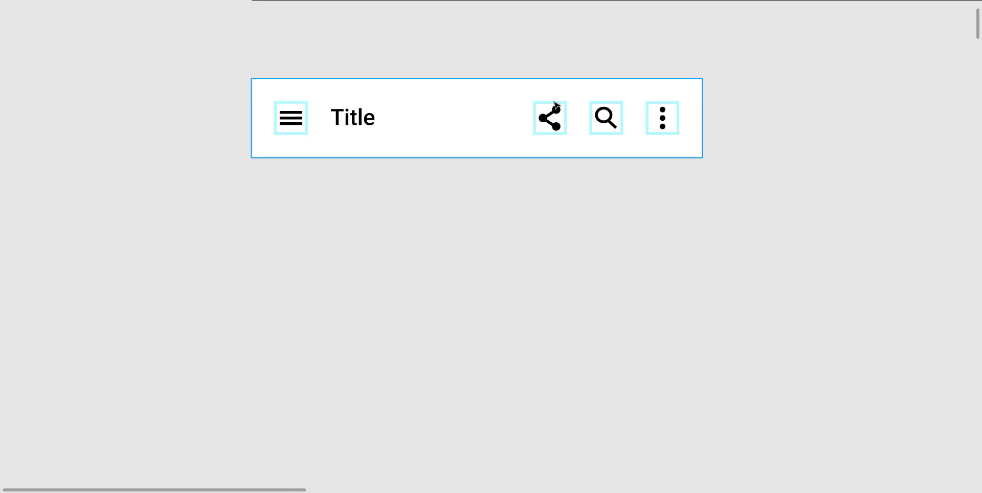
# Look over the Atoms section and compare it with the share icon in the Share New Icon app bar
pyautogui.scroll(-2, 388, 157)
pyautogui.scroll(-2, 386, 156)
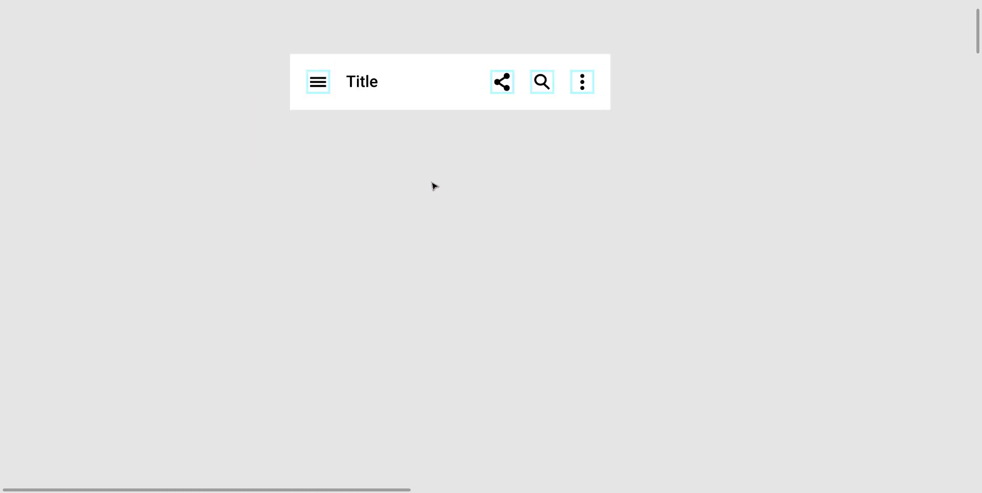
pyautogui.scroll(-5, 435, 186)
pyautogui.scroll(3, 437, 185)
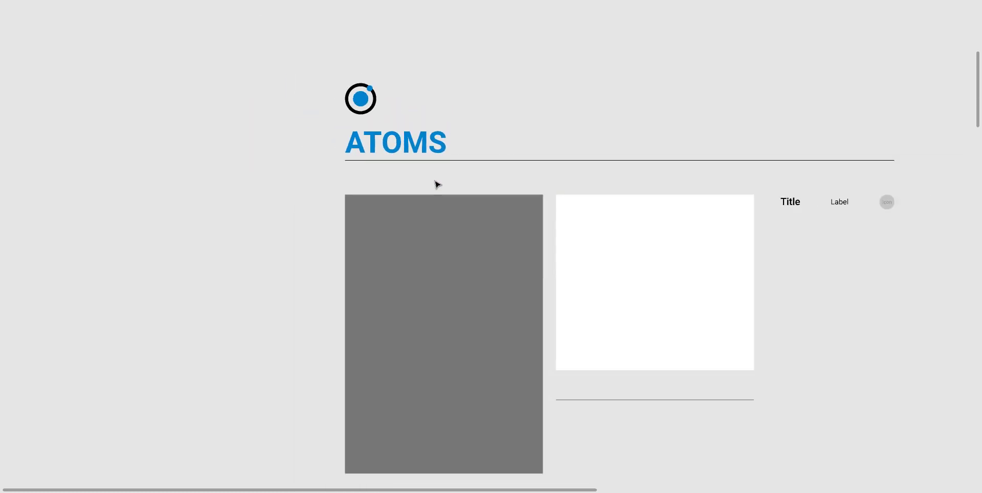
pyautogui.moveTo(506, 124); pyautogui.dragTo(395, 89)
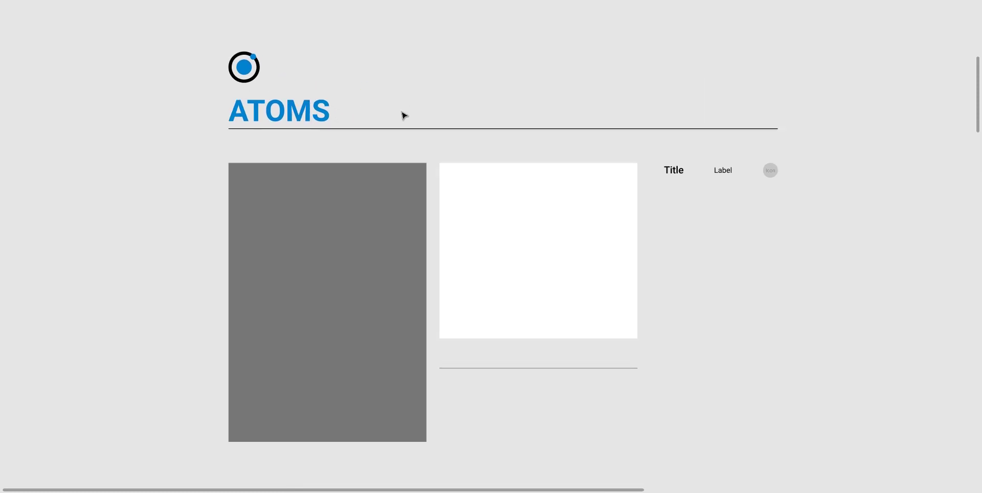
pyautogui.scroll(10, 410, 120)
pyautogui.scroll(-5, 392, 219)
pyautogui.scroll(2, 360, 214)
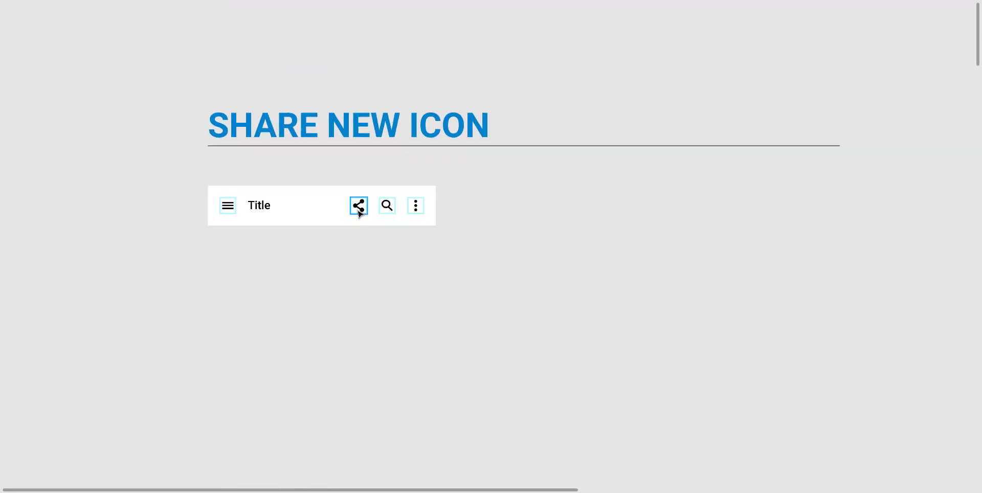
pyautogui.scroll(2, 360, 214)
pyautogui.scroll(-6, 379, 258)
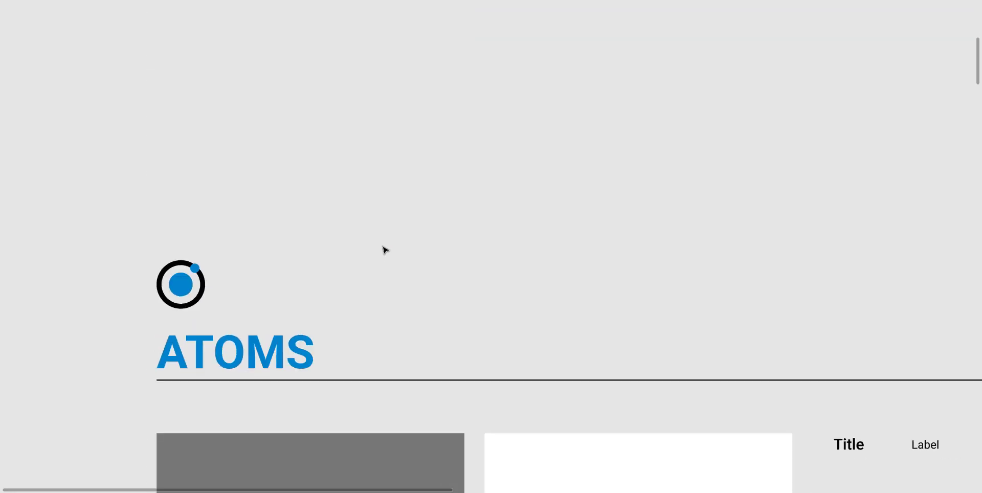
pyautogui.scroll(-3, 385, 250)
pyautogui.scroll(-3, 404, 250)
pyautogui.scroll(3, 424, 244)
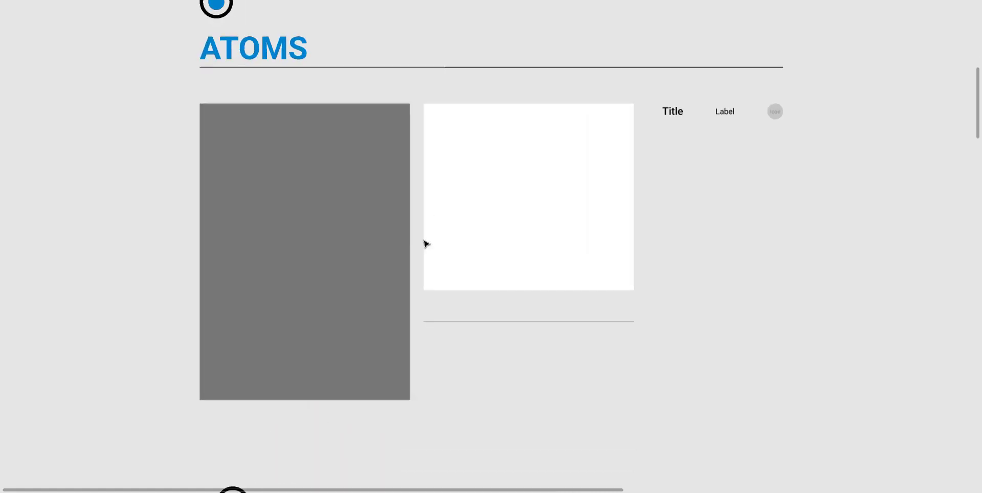
# Inspect the separate elements in the Atoms section: grey overlay, white sheet, divider line, title, label and icon placeholder
pyautogui.hscroll(3, 85, 153)
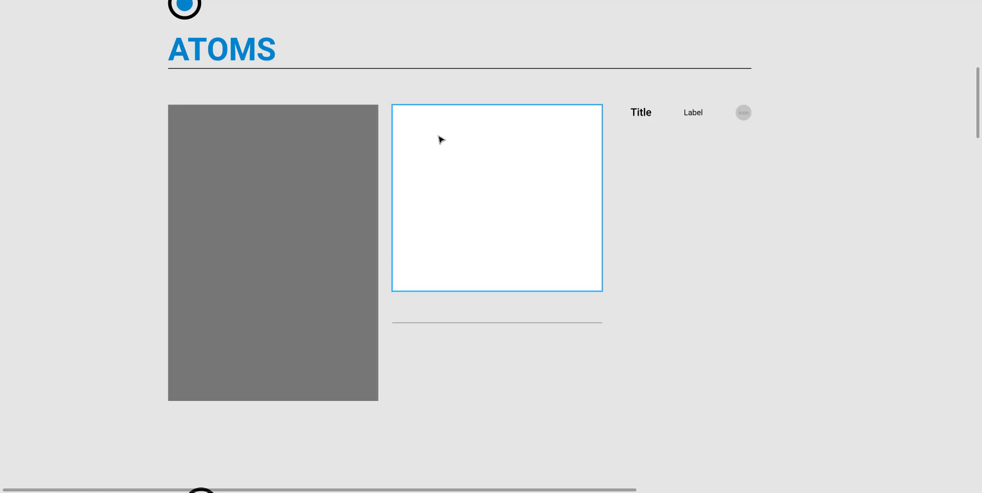
pyautogui.click(425, 170)
pyautogui.scroll(1, 455, 307)
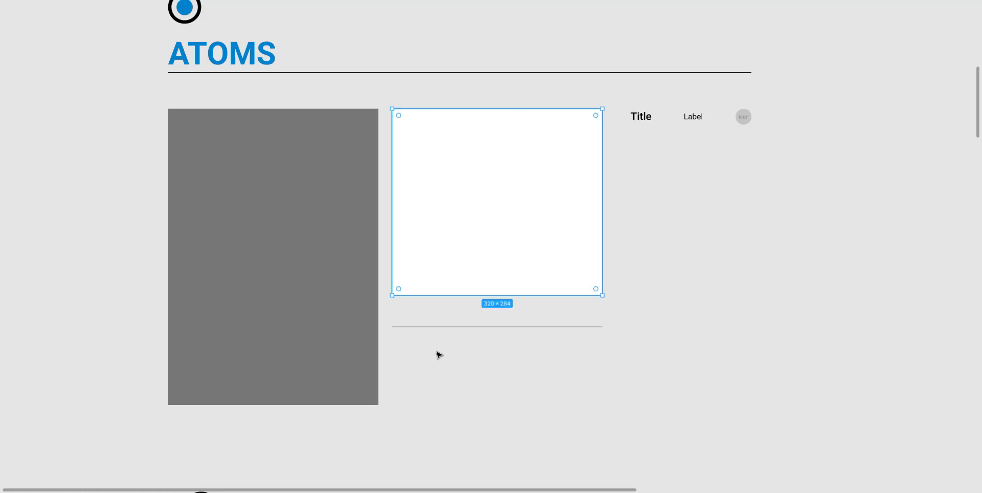
pyautogui.click(433, 332)
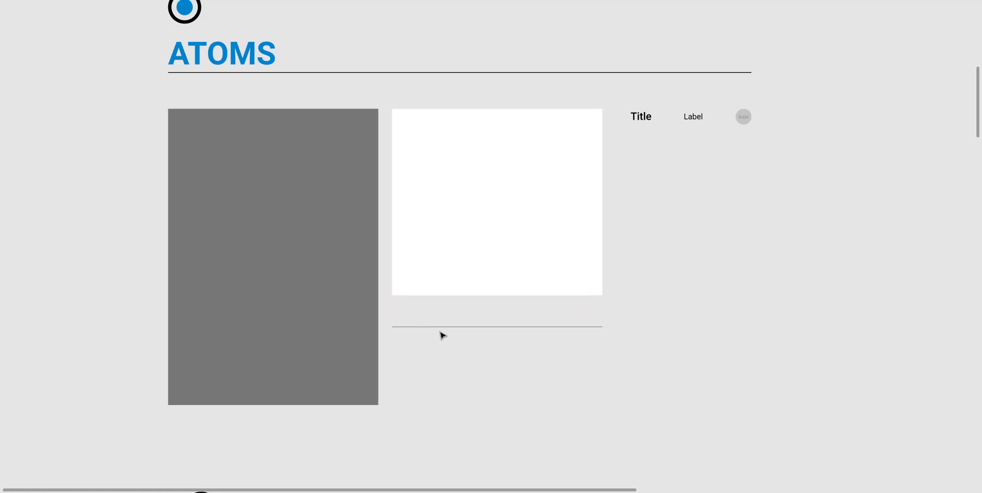
pyautogui.moveTo(419, 363); pyautogui.dragTo(468, 311)
pyautogui.scroll(1, 697, 191)
pyautogui.scroll(5, 552, 169)
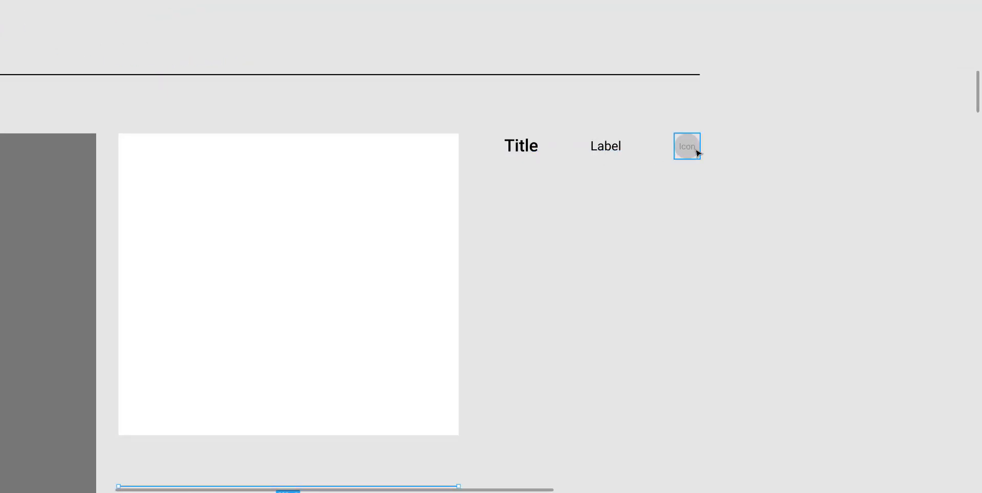
pyautogui.scroll(-2, 686, 180)
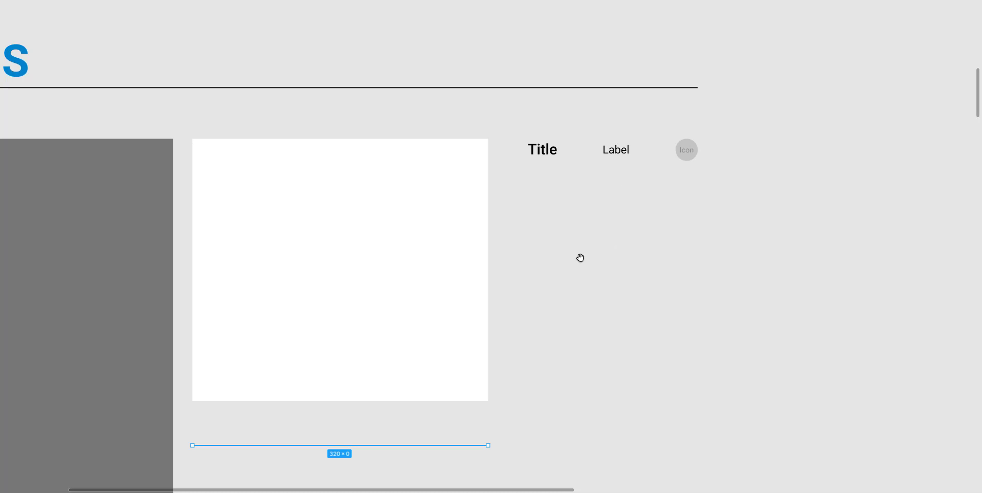
pyautogui.scroll(-3, 605, 217)
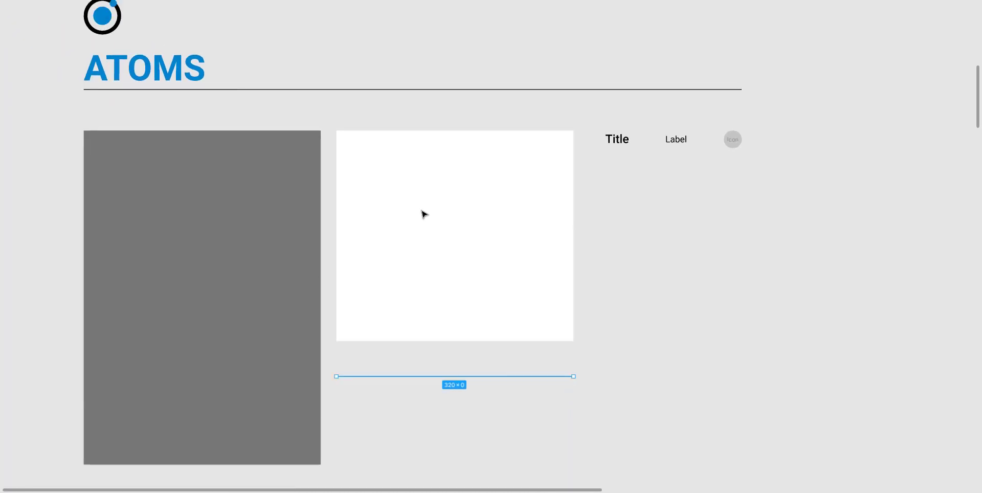
pyautogui.scroll(2, 370, 199)
pyautogui.moveTo(373, 211); pyautogui.dragTo(387, 202)
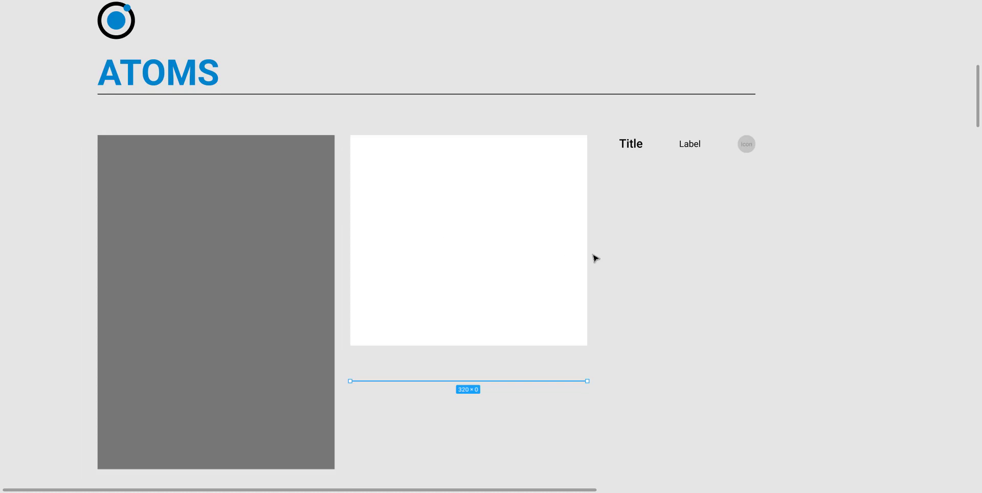
pyautogui.scroll(-7, 632, 267)
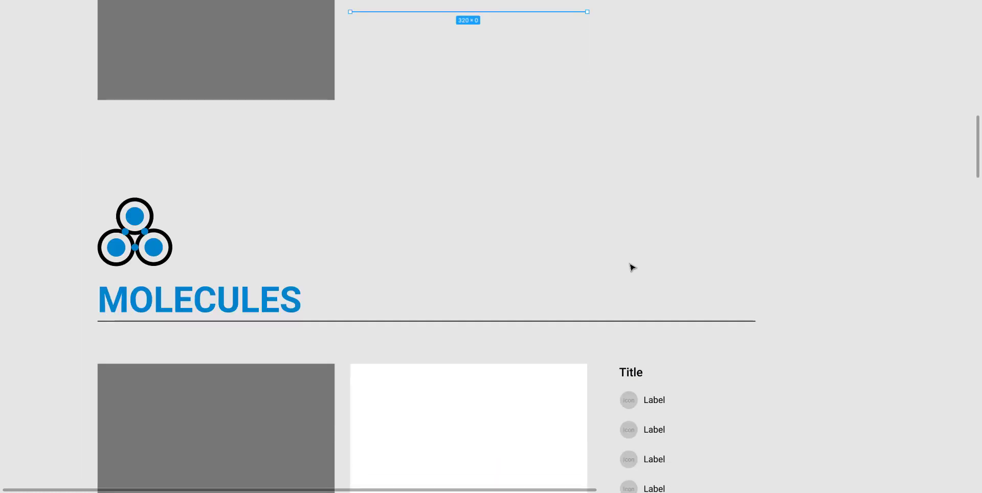
pyautogui.scroll(10, 618, 267)
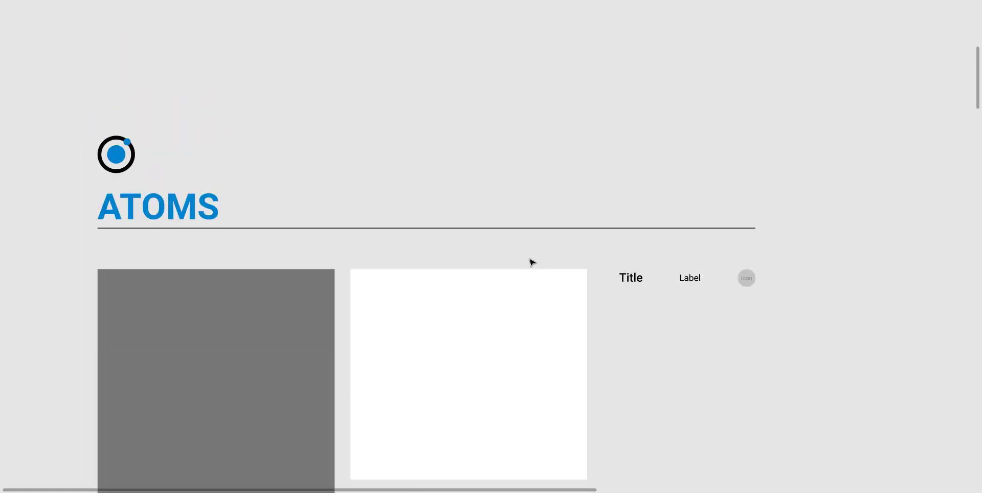
# Examine the Molecules section, focusing on how each icon placeholder is paired with a label in the list
pyautogui.scroll(-10, 462, 262)
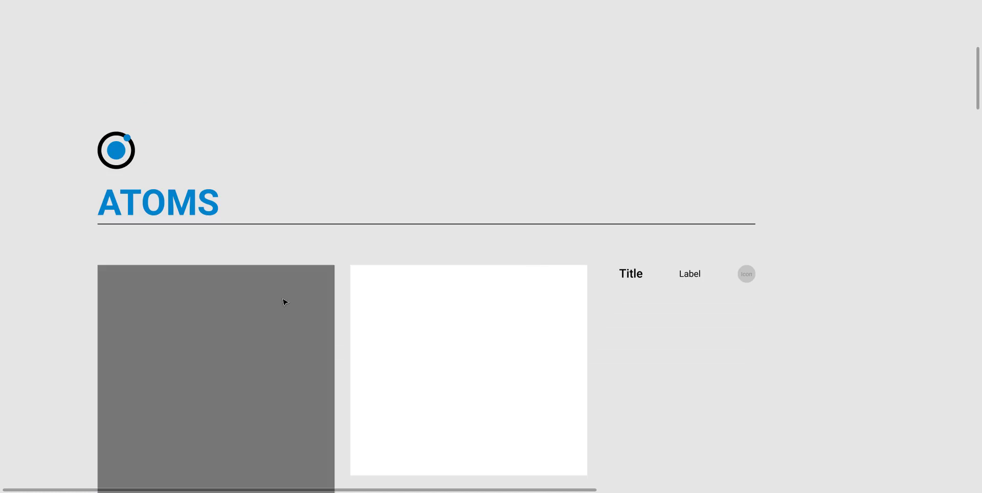
pyautogui.scroll(-1, 464, 263)
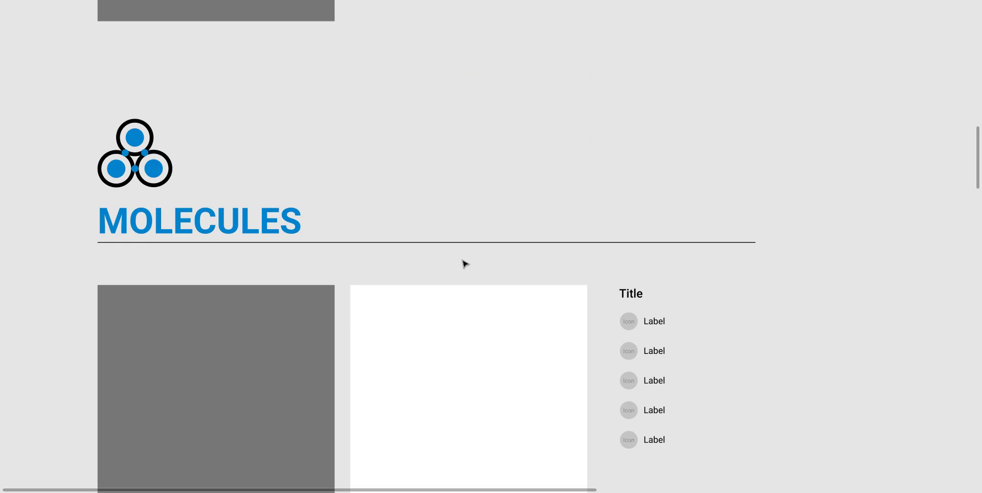
pyautogui.scroll(-3, 408, 213)
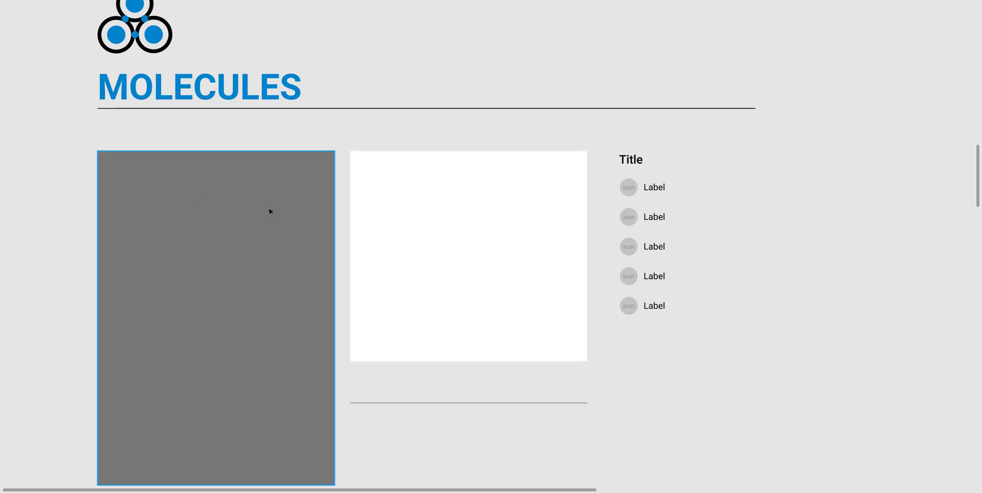
pyautogui.scroll(-1, 245, 209)
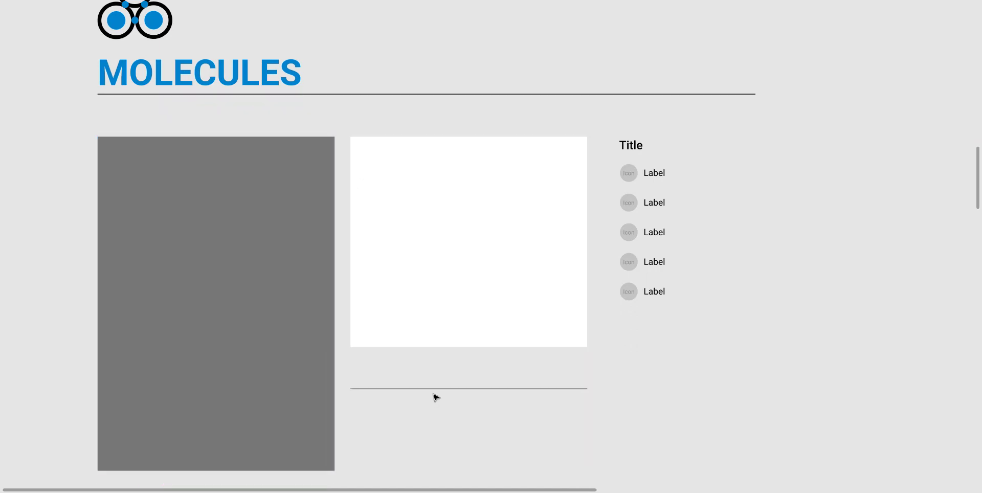
pyautogui.scroll(3, 677, 164)
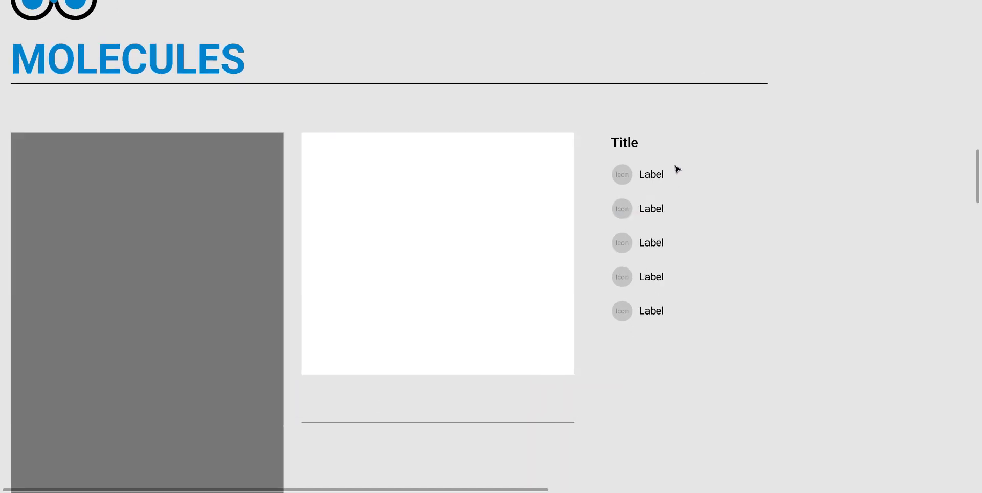
pyautogui.moveTo(700, 186); pyautogui.dragTo(599, 187)
pyautogui.scroll(3, 512, 191)
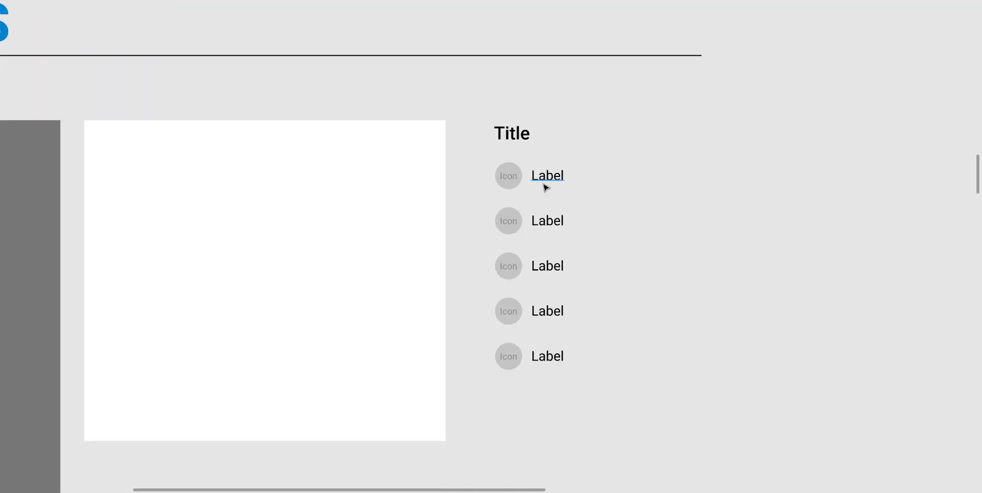
pyautogui.click(505, 175)
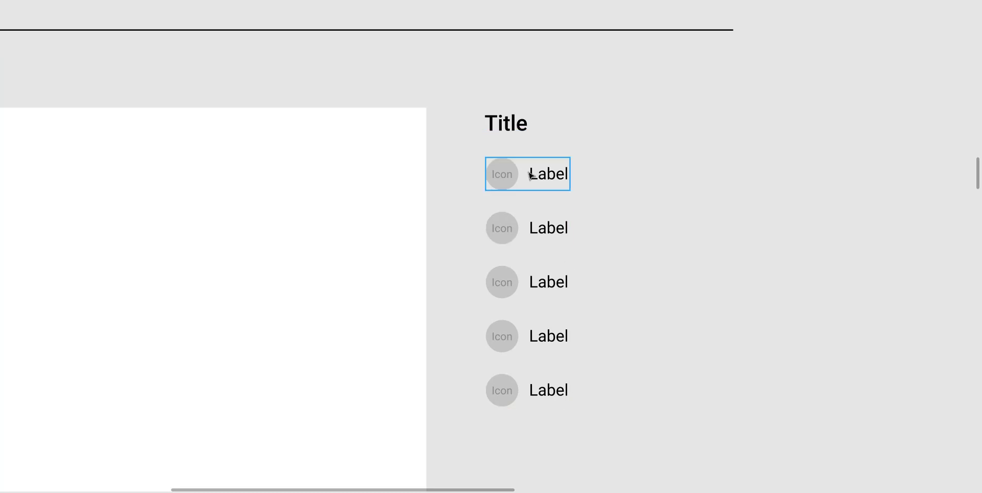
pyautogui.scroll(-5, 531, 176)
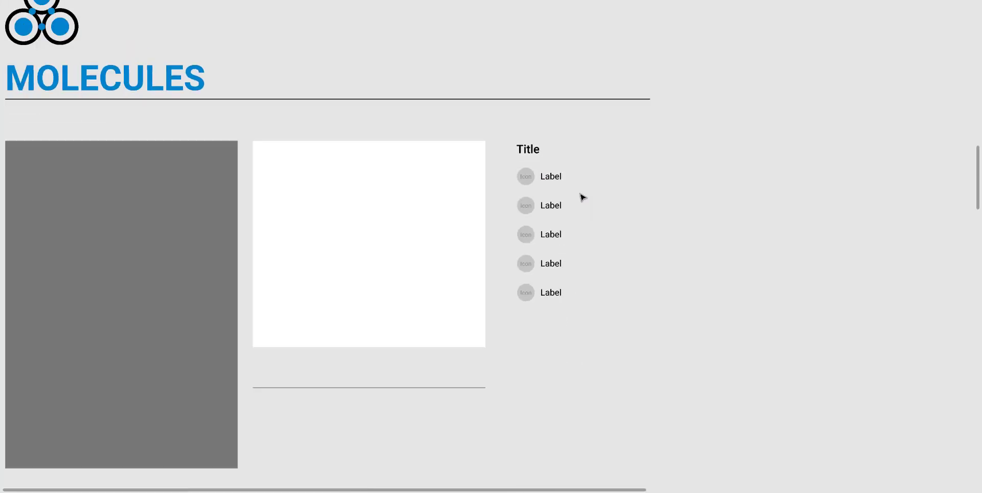
# Examine the assembled bottom sheet in the Organisms section, with its overlay, title, divider and icon-label rows
pyautogui.scroll(-4, 592, 281)
pyautogui.scroll(-3, 309, 228)
pyautogui.hscroll(-2, 308, 228)
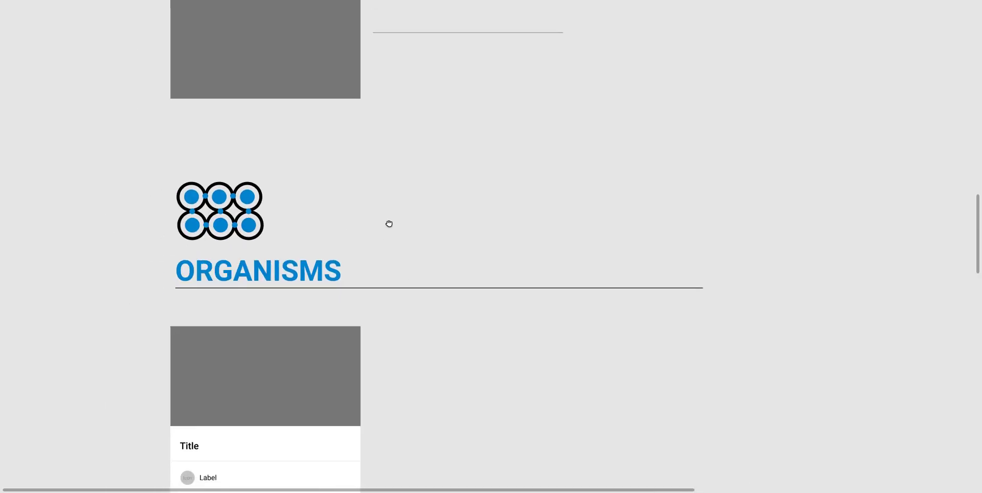
pyautogui.scroll(-4, 225, 221)
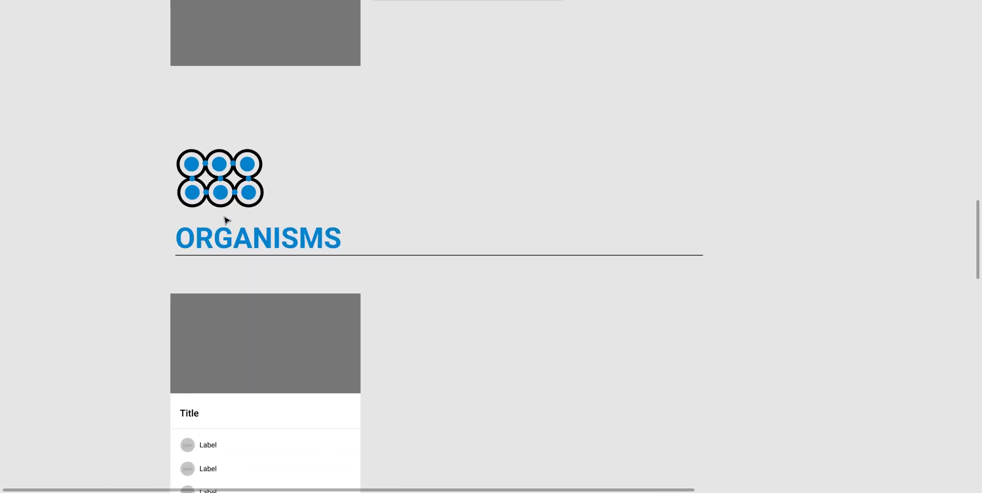
pyautogui.scroll(-5, 226, 217)
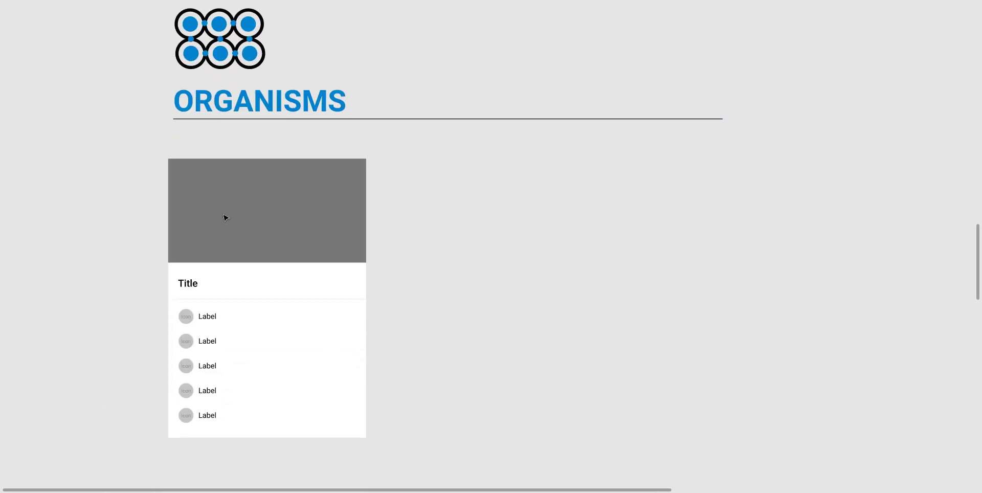
pyautogui.scroll(-1, 198, 269)
pyautogui.scroll(3, 195, 259)
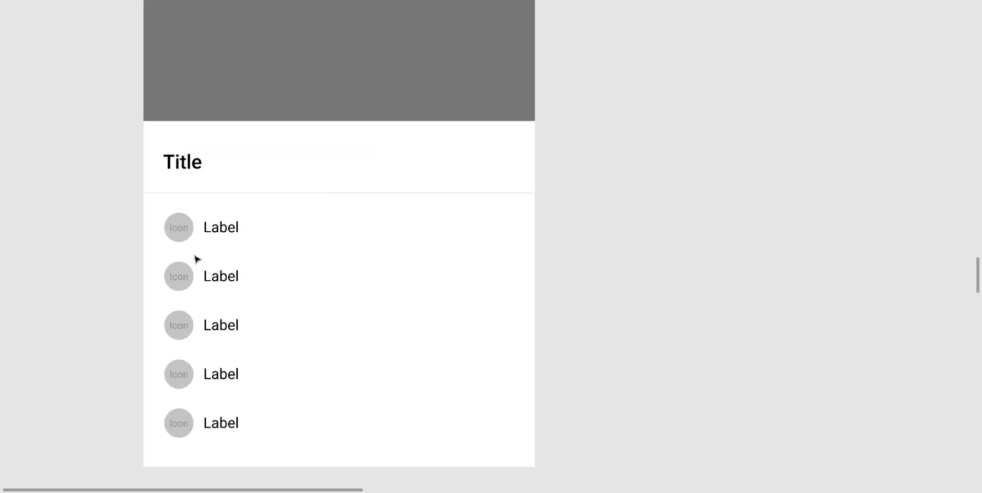
pyautogui.scroll(-1, 200, 215)
pyautogui.scroll(-1, 199, 216)
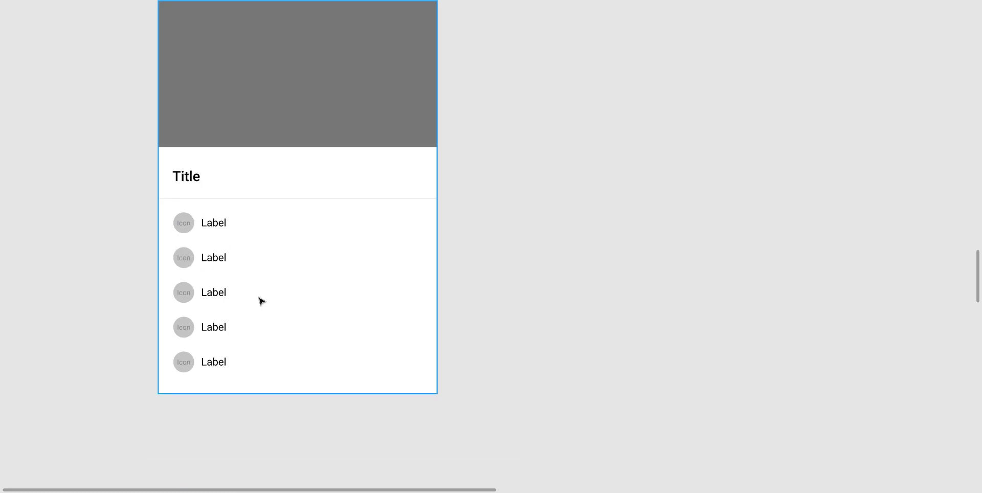
# Look over the two phone screens in the Templates section, one plain and one with the bottom sheet open
pyautogui.scroll(-5, 241, 291)
pyautogui.scroll(-6, 240, 291)
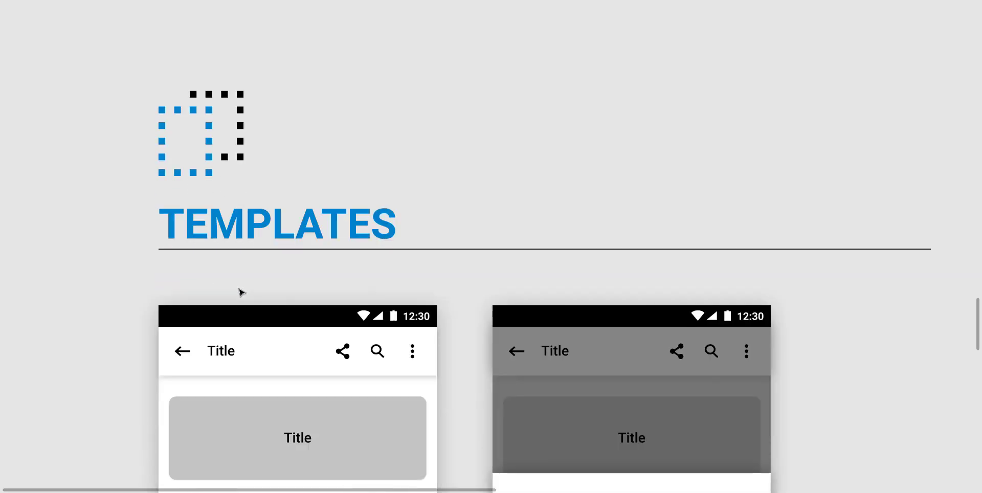
pyautogui.scroll(-1, 241, 291)
pyautogui.scroll(-3, 241, 292)
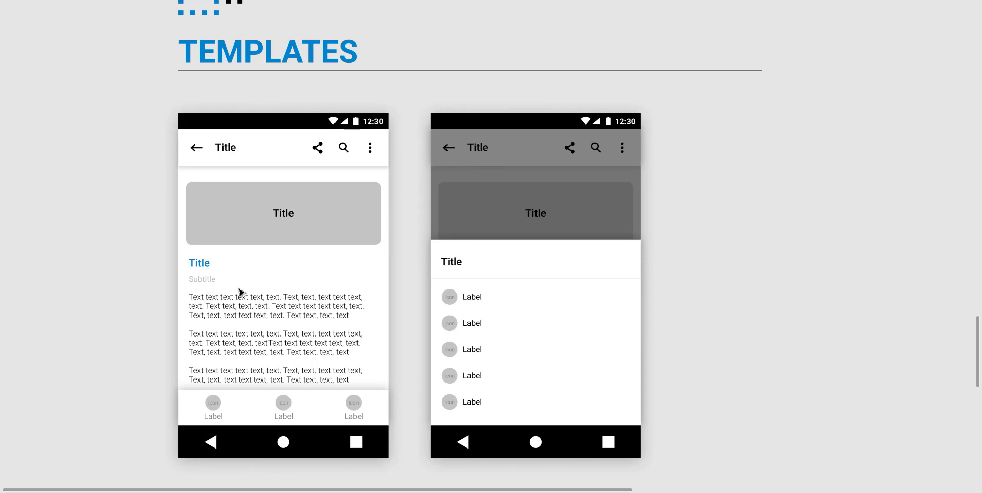
pyautogui.click(240, 293)
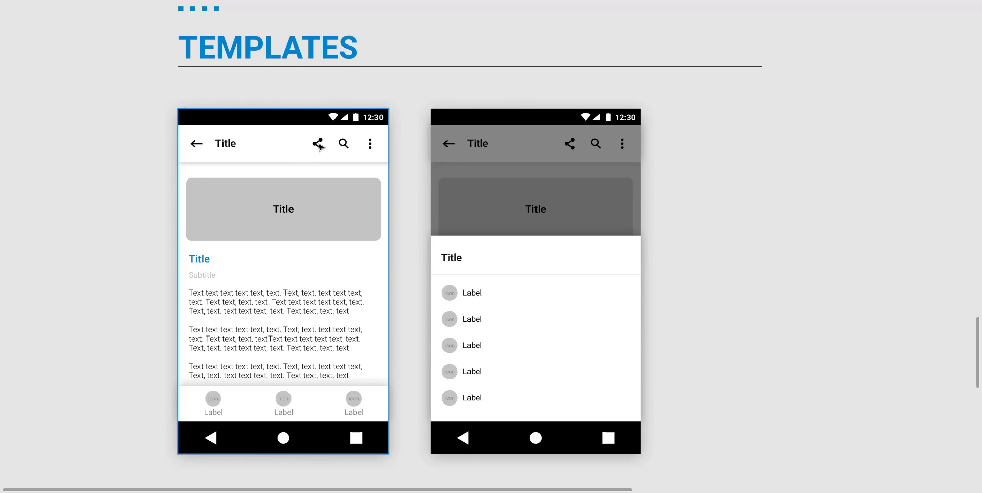
# Examine the page template's app bar, share icon, placeholder content and bottom navigation, comparing it with the bottom sheet template
pyautogui.scroll(2, 283, 207)
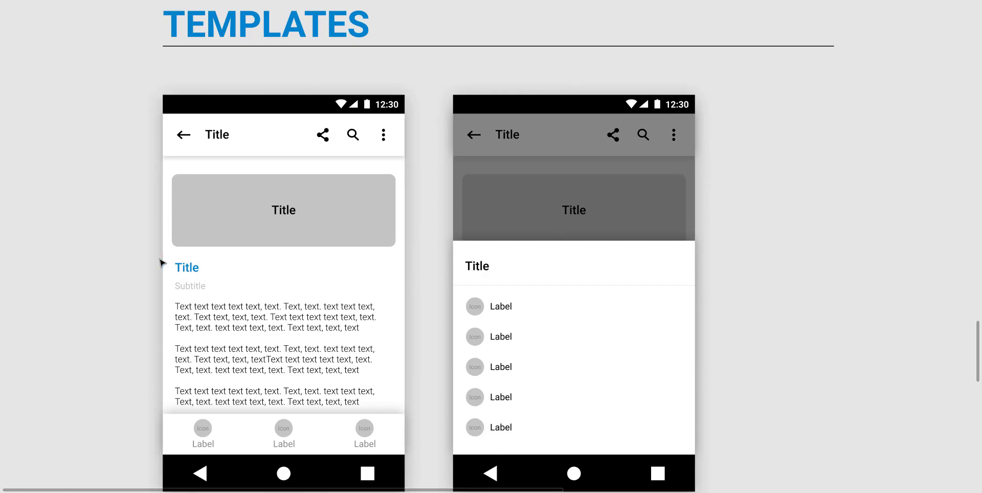
pyautogui.scroll(-1, 241, 316)
pyautogui.scroll(-2, 248, 317)
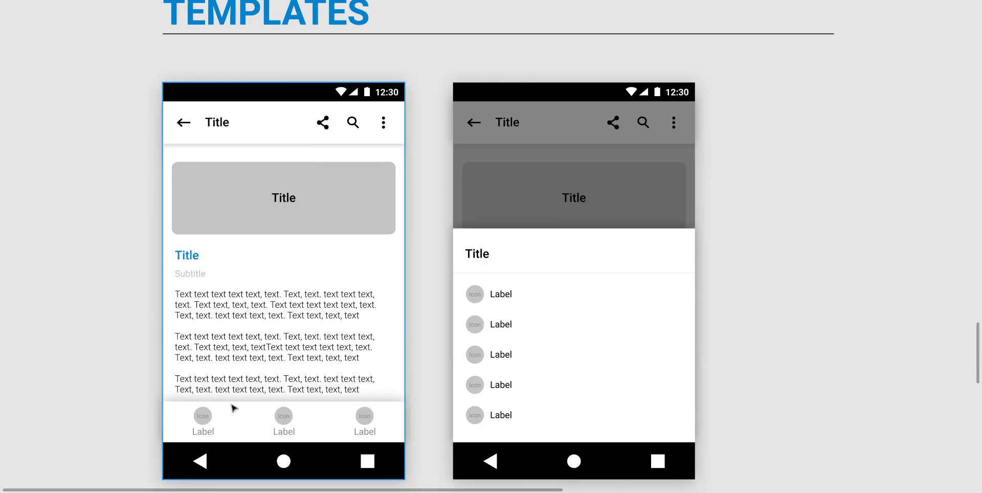
pyautogui.scroll(-2, 289, 398)
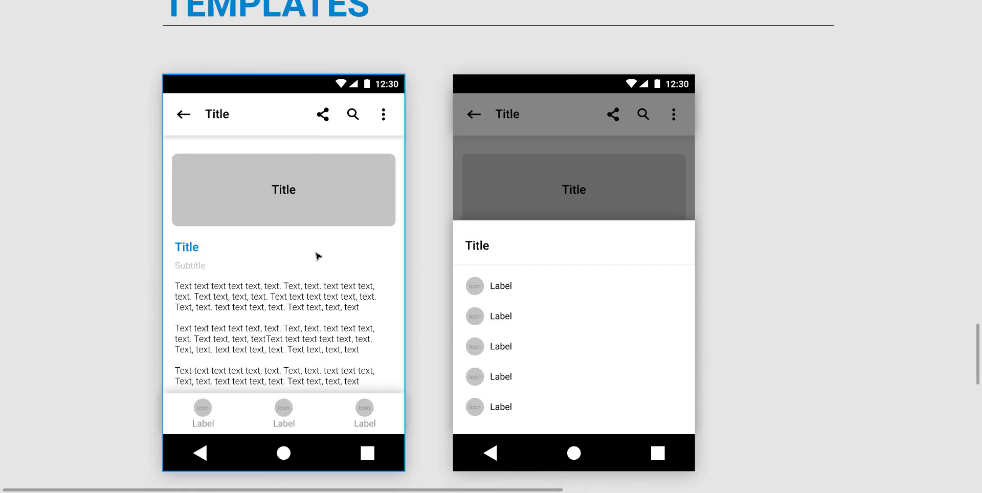
pyautogui.scroll(-3, 181, 125)
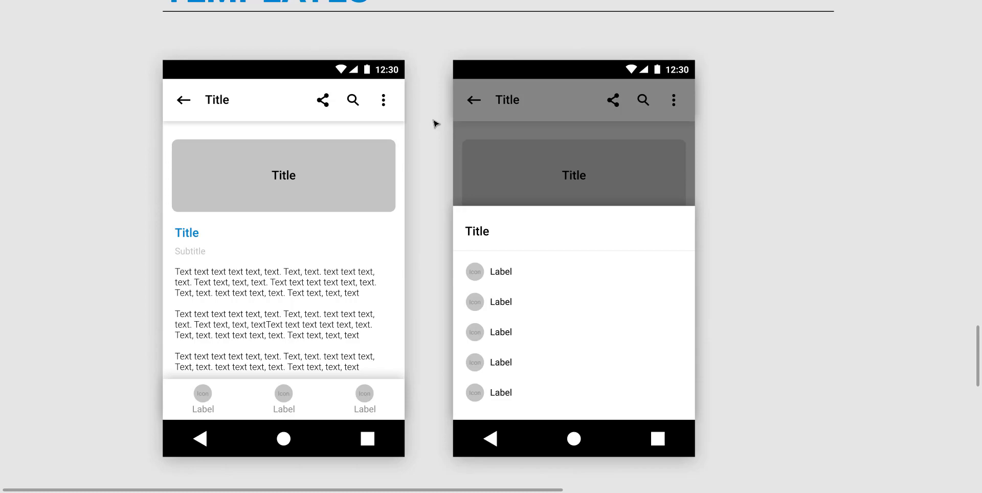
pyautogui.hscroll(1, 423, 123)
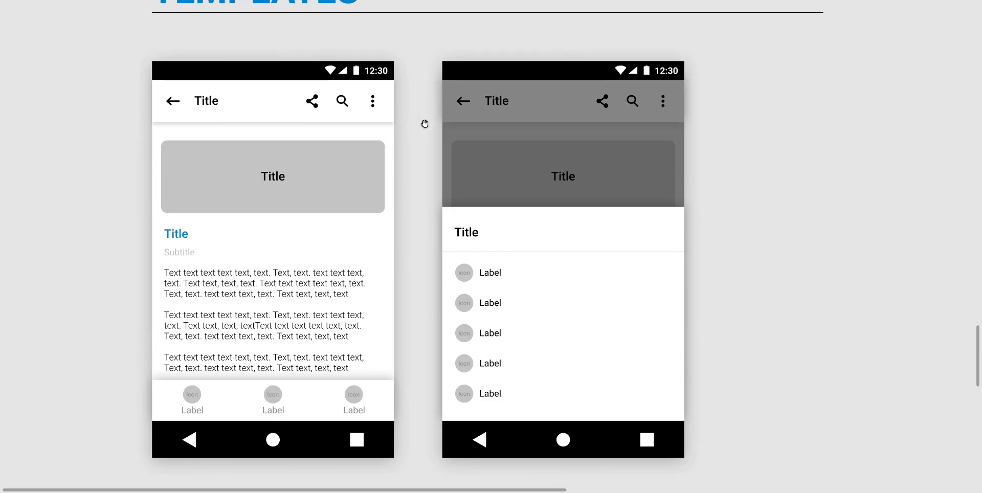
pyautogui.scroll(2, 309, 106)
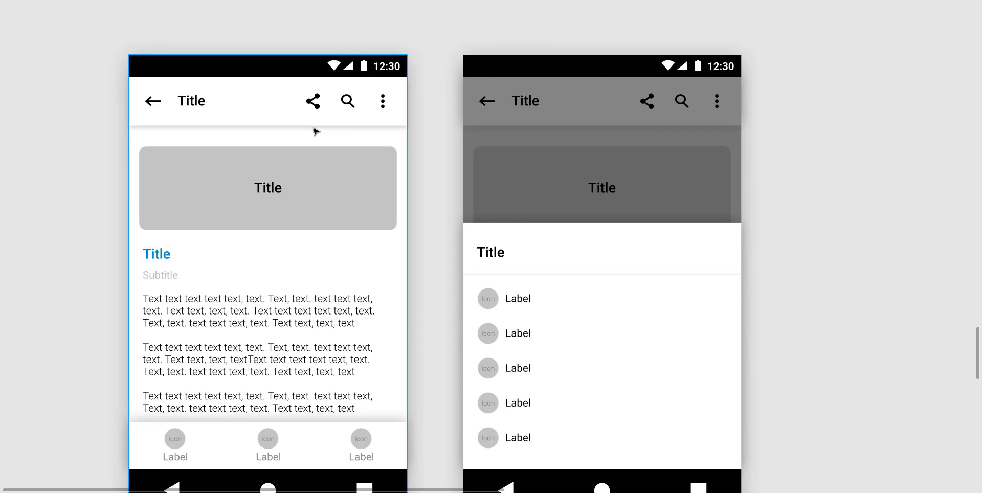
pyautogui.scroll(-1, 315, 118)
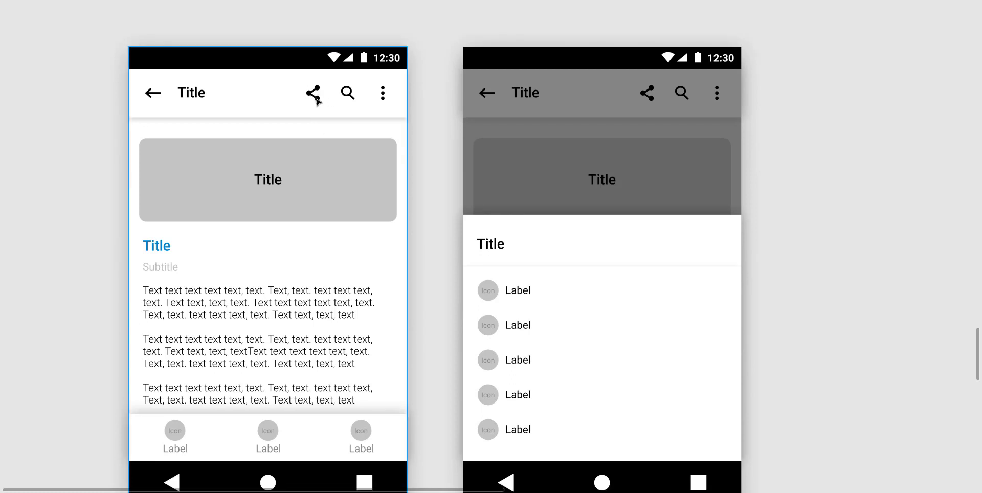
pyautogui.scroll(-1, 316, 97)
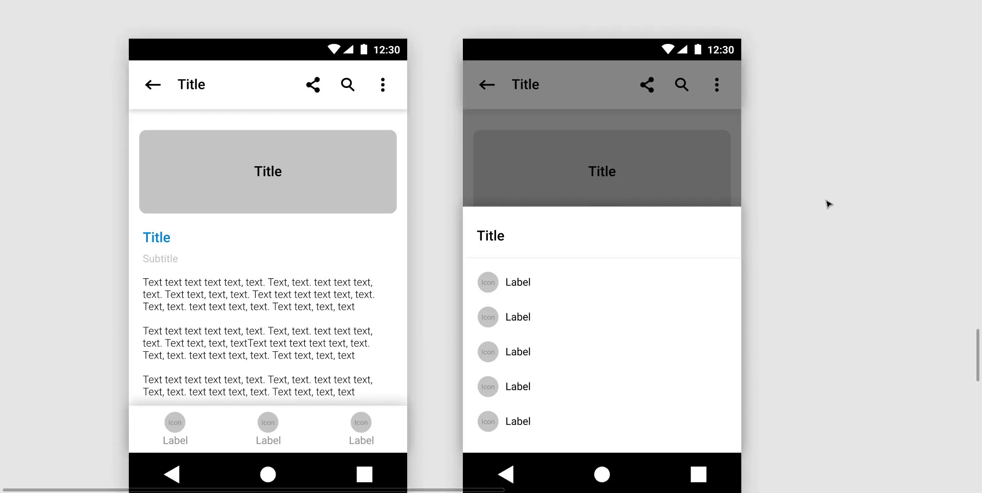
# Move the white sheet in the bottom sheet template down to uncover the page text underneath, and undo the move
pyautogui.moveTo(811, 201); pyautogui.dragTo(736, 182)
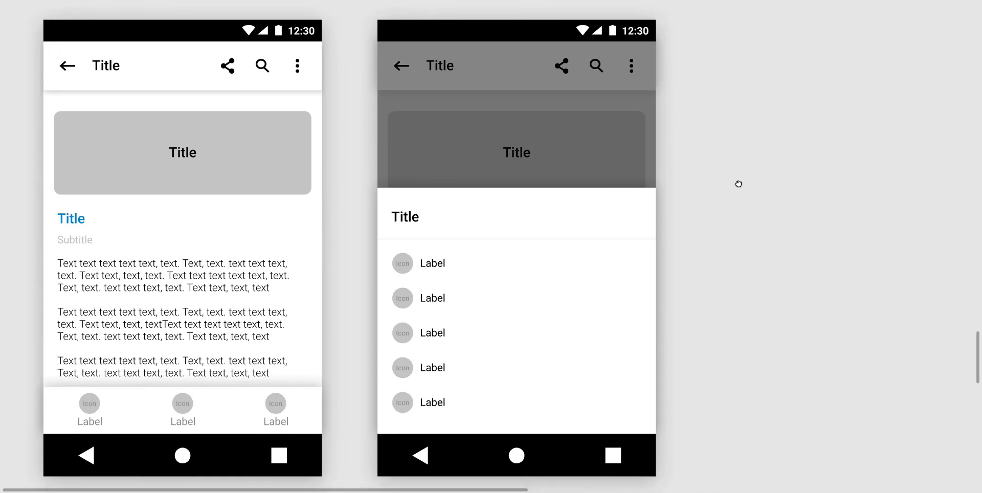
pyautogui.click(448, 217)
pyautogui.doubleClick(447, 213)
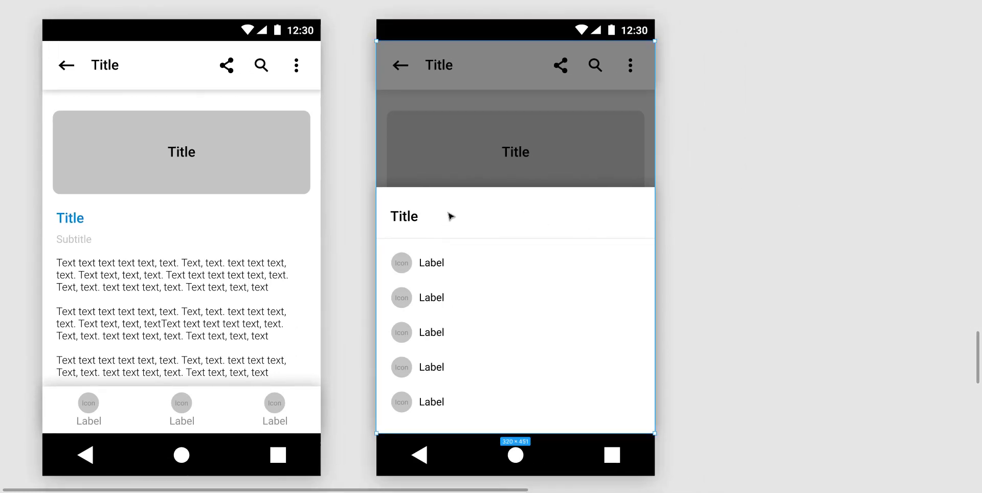
pyautogui.doubleClick(447, 213)
pyautogui.moveTo(454, 213); pyautogui.dragTo(469, 396)
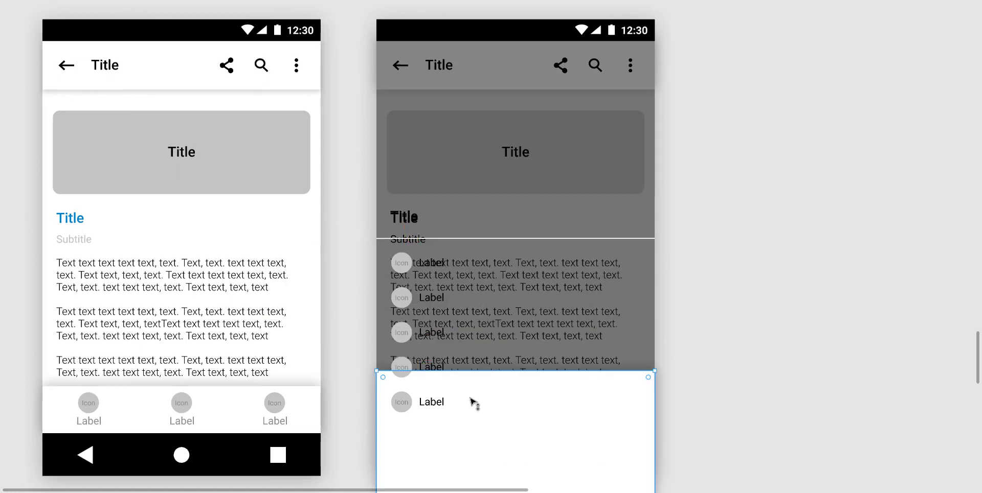
pyautogui.hotkey('ctrl', 'z')
pyautogui.click(362, 226)
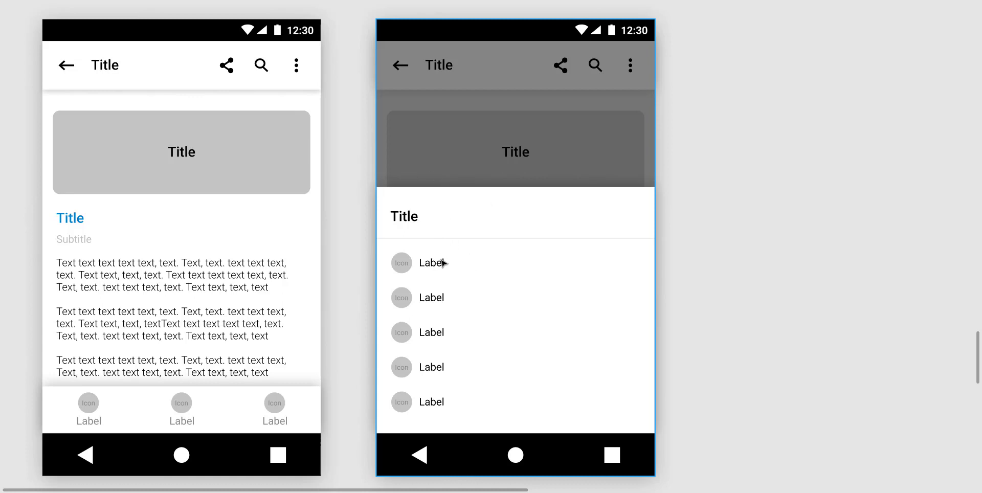
# Compare the share icon template with the bottom sheet template, and find the matching screens in the Pages section
pyautogui.click(248, 97)
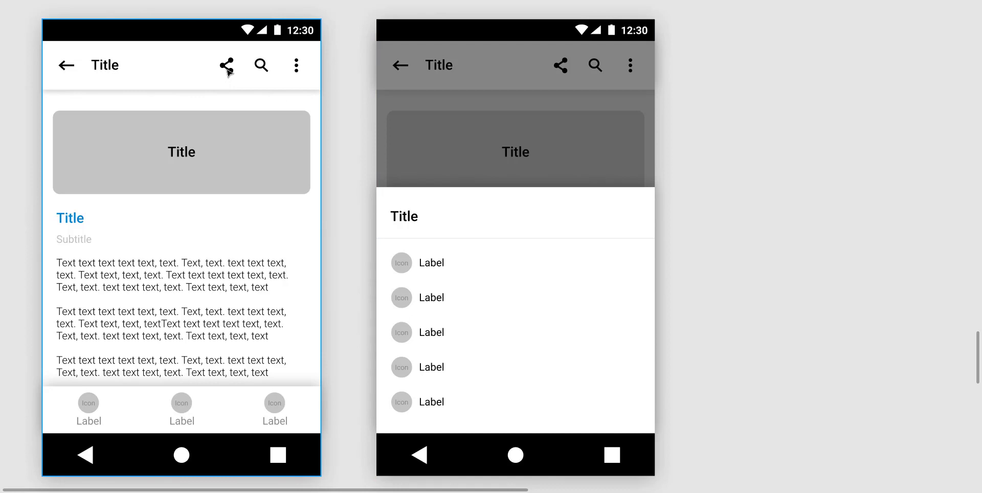
pyautogui.click(461, 355)
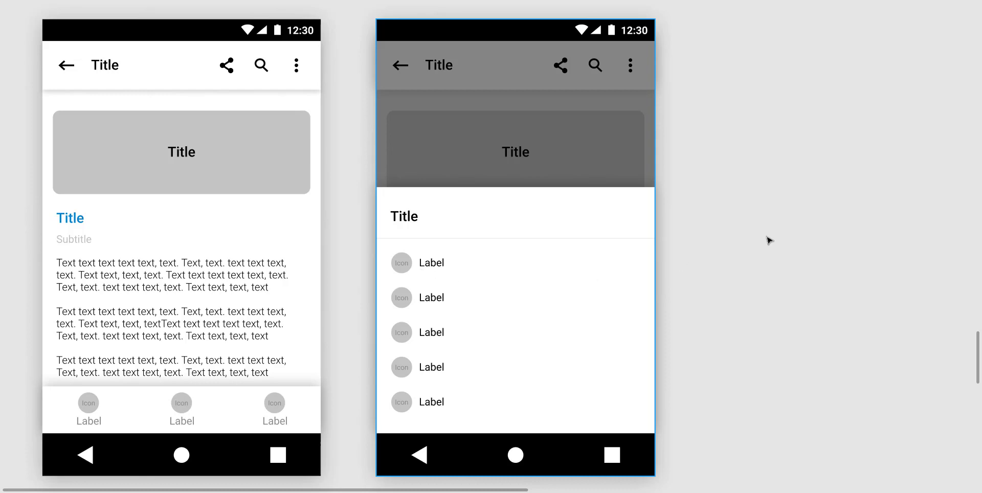
pyautogui.scroll(-3, 766, 241)
pyautogui.scroll(-3, 717, 220)
pyautogui.scroll(-5, 716, 223)
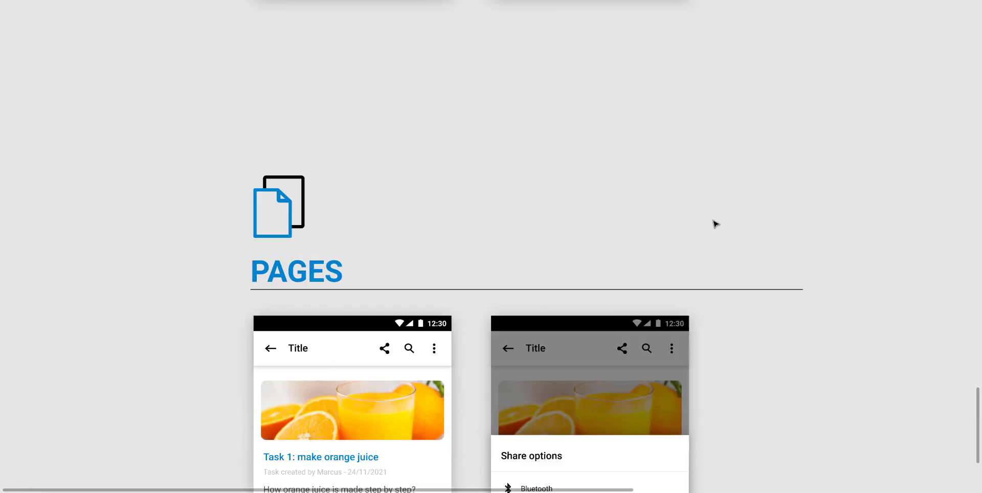
pyautogui.scroll(1, 679, 250)
pyautogui.scroll(10, 678, 250)
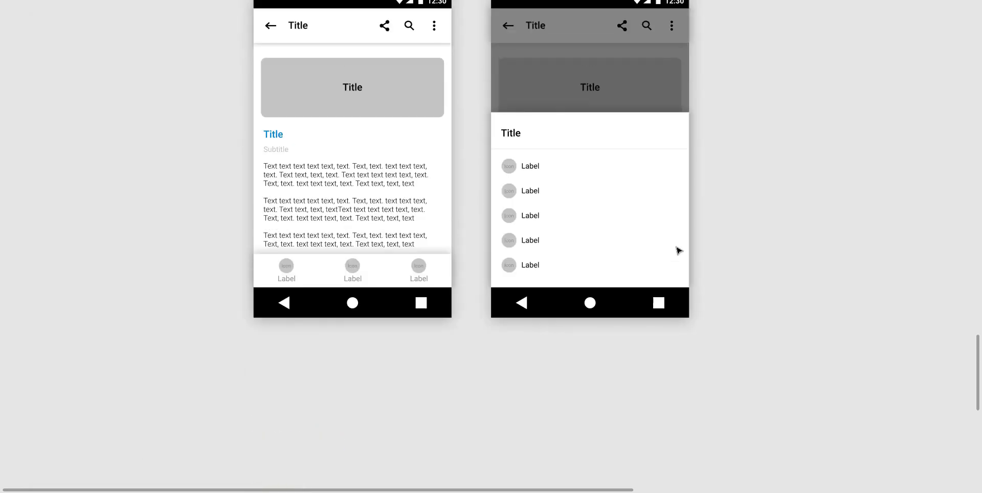
pyautogui.moveTo(761, 251); pyautogui.dragTo(688, 275)
pyautogui.scroll(-10, 406, 228)
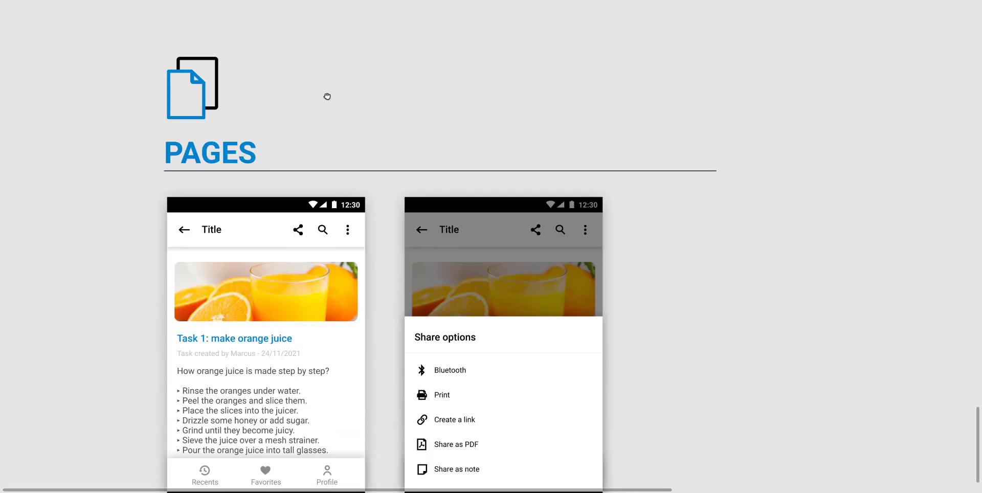
pyautogui.moveTo(327, 94); pyautogui.dragTo(292, 38)
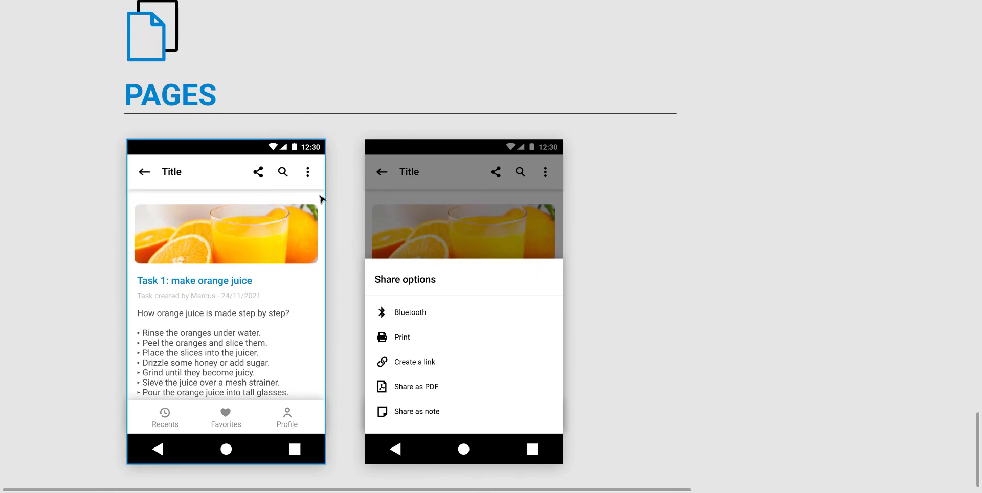
# Compare the Templates placeholders with the Pages content, including the orange juice task and the Share options list
pyautogui.scroll(8, 322, 200)
pyautogui.moveTo(322, 258); pyautogui.dragTo(335, 414)
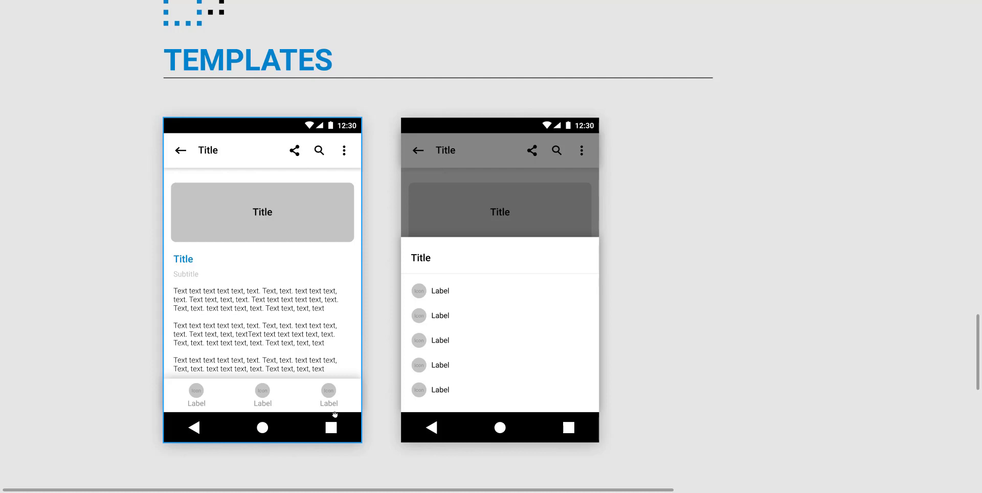
pyautogui.scroll(-10, 351, 439)
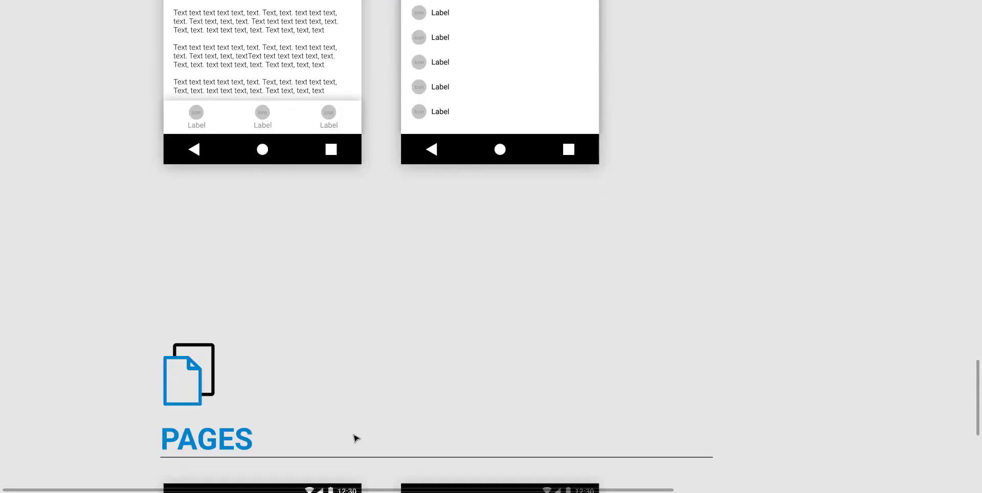
pyautogui.scroll(-2, 356, 433)
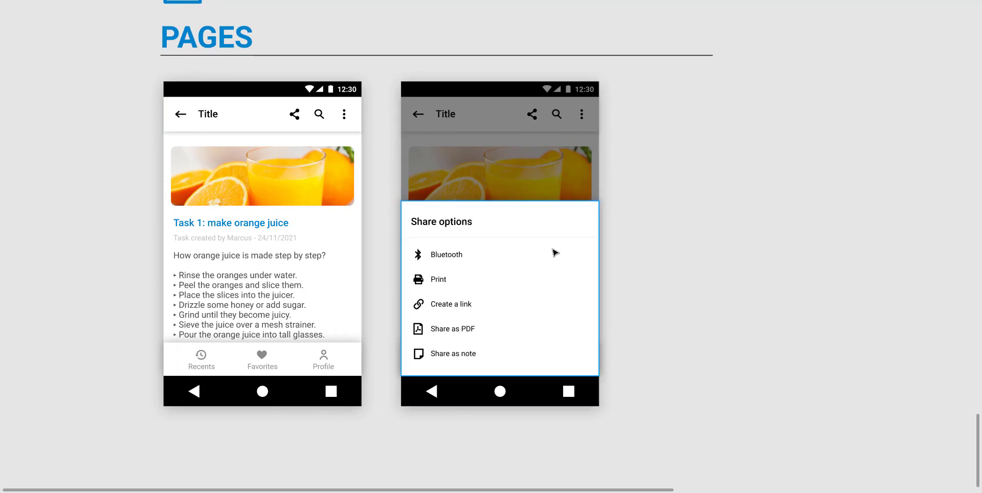
pyautogui.scroll(2, 554, 254)
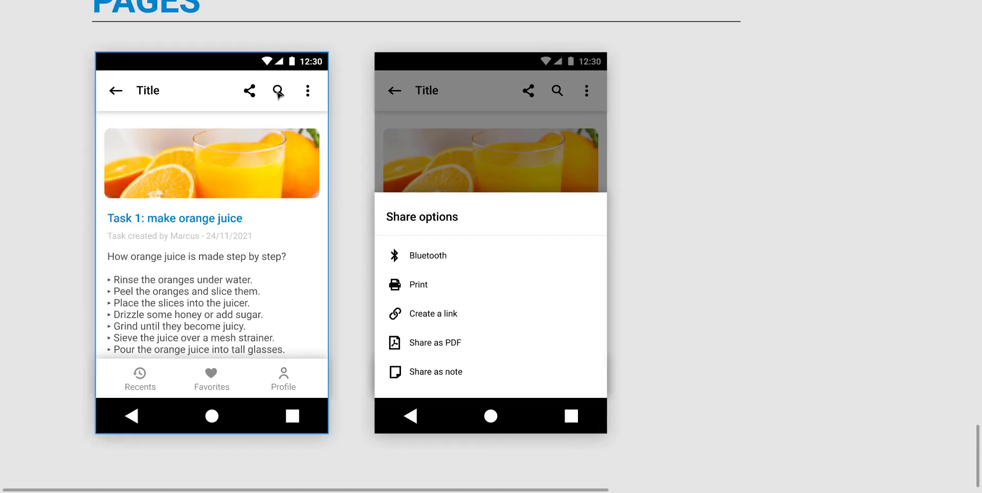
pyautogui.scroll(1, 481, 243)
pyautogui.scroll(-1, 481, 243)
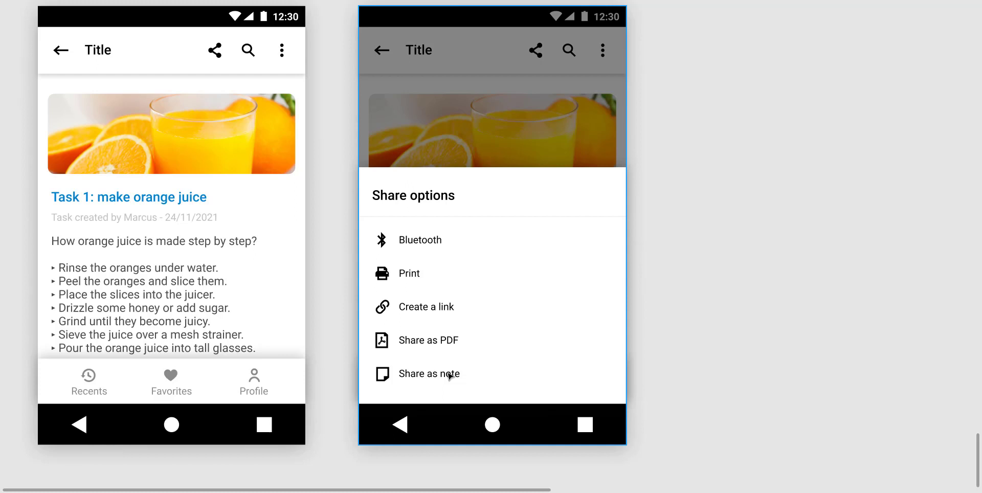
# Find the bottom sheet specifications beside the atomic breakdown and inspect the Spacing system diagram
pyautogui.scroll(-10, 402, 318)
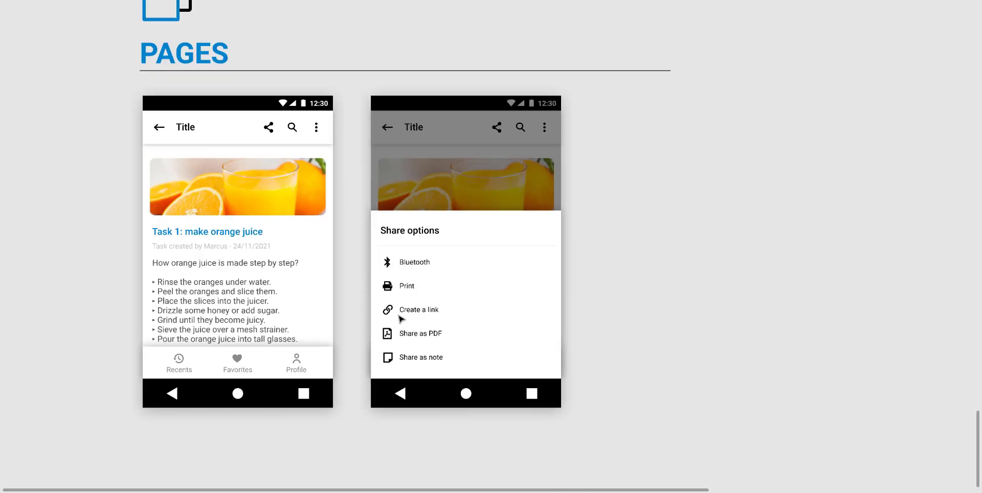
pyautogui.scroll(7, 404, 306)
pyautogui.scroll(6, 405, 305)
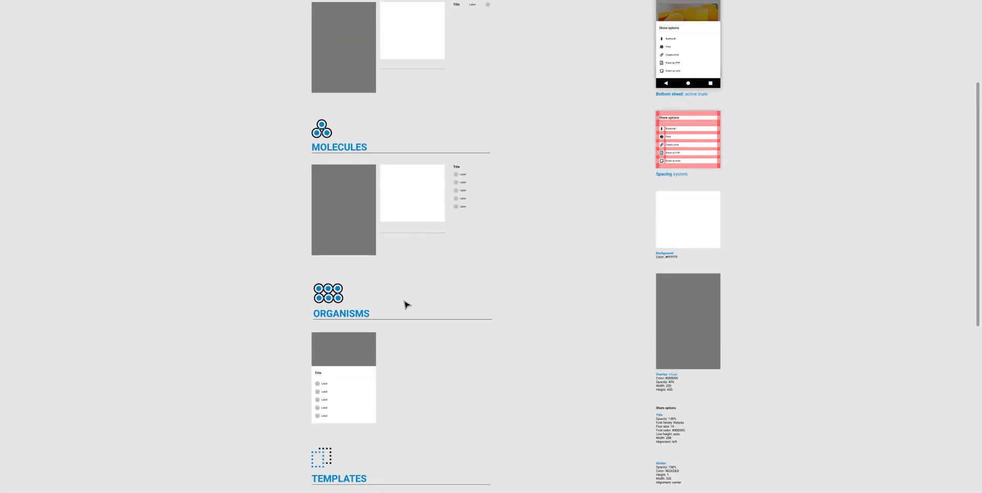
pyautogui.moveTo(565, 230); pyautogui.dragTo(405, 132)
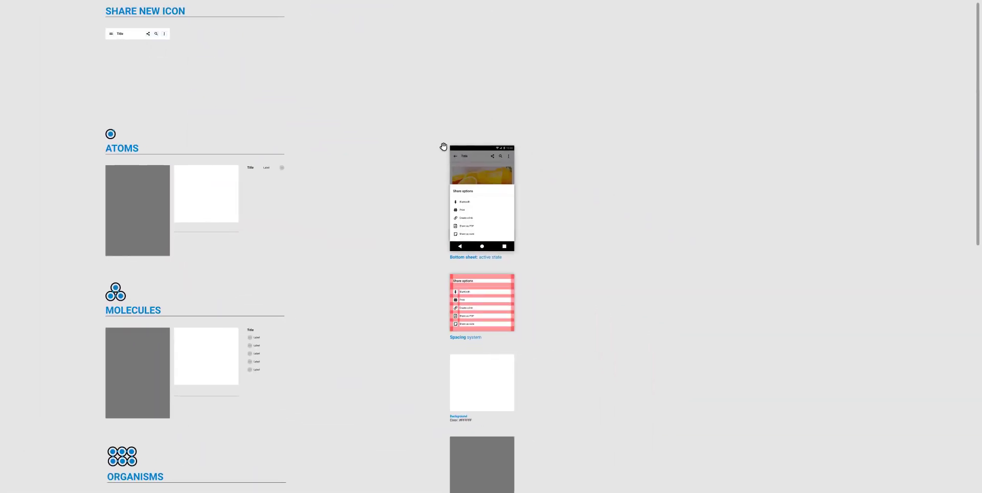
pyautogui.moveTo(586, 153); pyautogui.dragTo(501, 108)
pyautogui.scroll(1, 408, 276)
pyautogui.scroll(8, 409, 277)
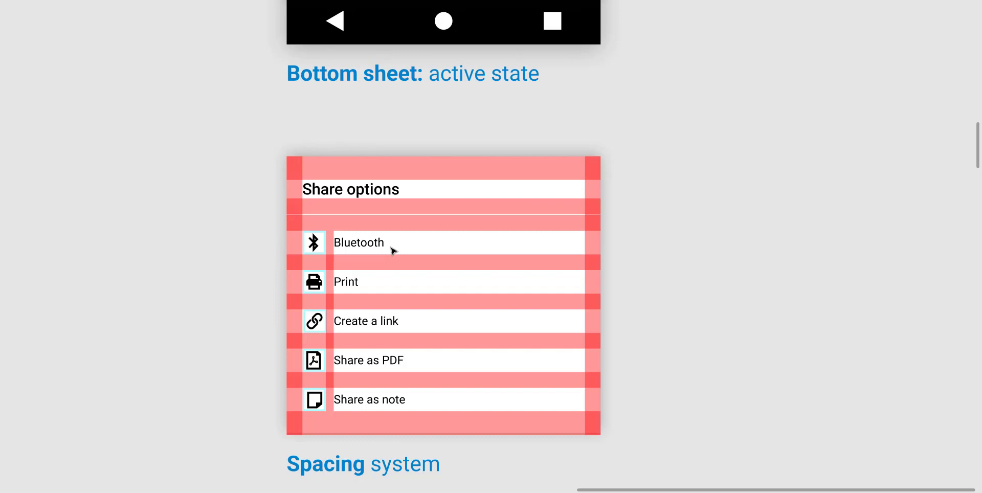
# Examine the Bottom sheet: active state mockup, with its app bar, overlay and Share options rows, above the spacing diagram
pyautogui.scroll(5, 397, 143)
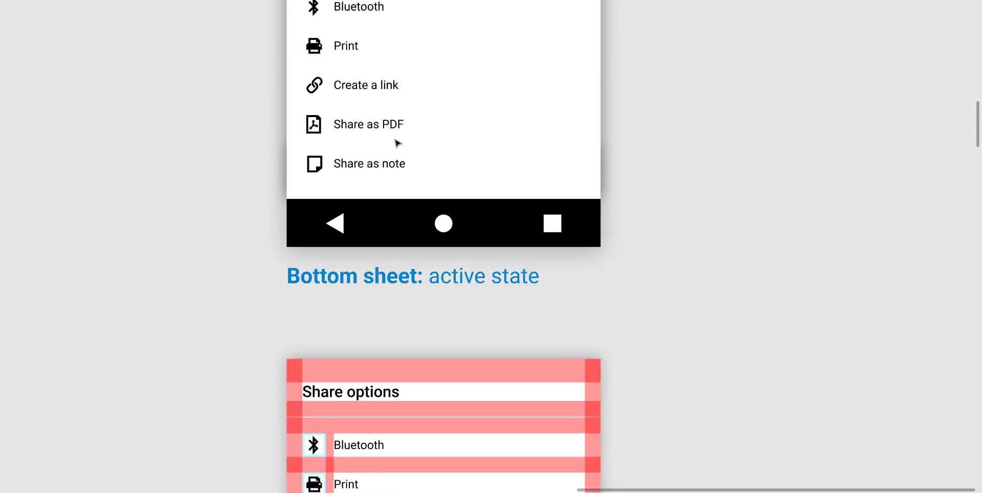
pyautogui.scroll(2, 399, 177)
pyautogui.scroll(-4, 400, 178)
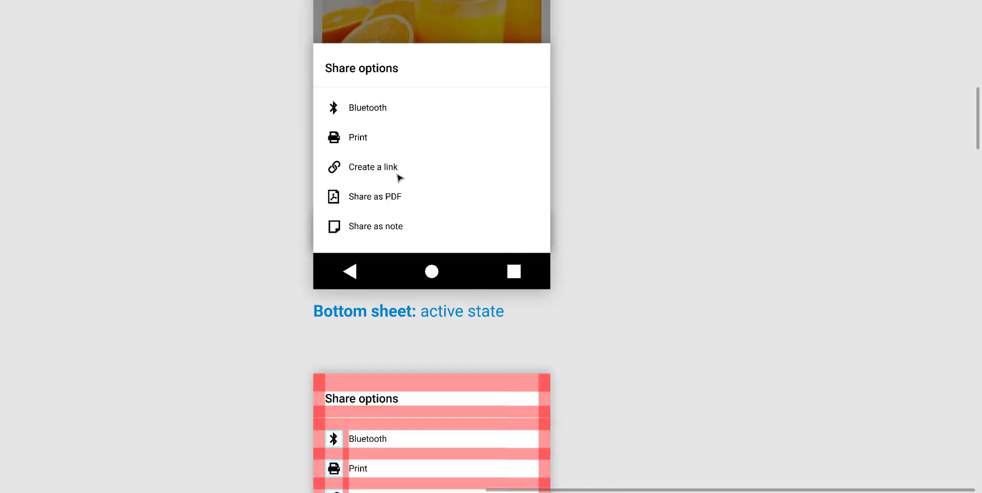
pyautogui.scroll(-3, 509, 272)
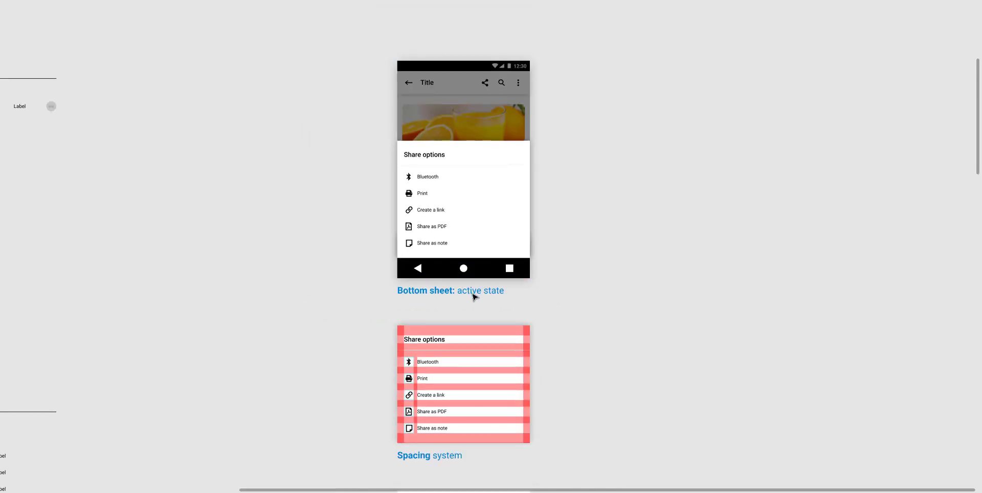
pyautogui.scroll(2, 470, 294)
pyautogui.scroll(1, 472, 19)
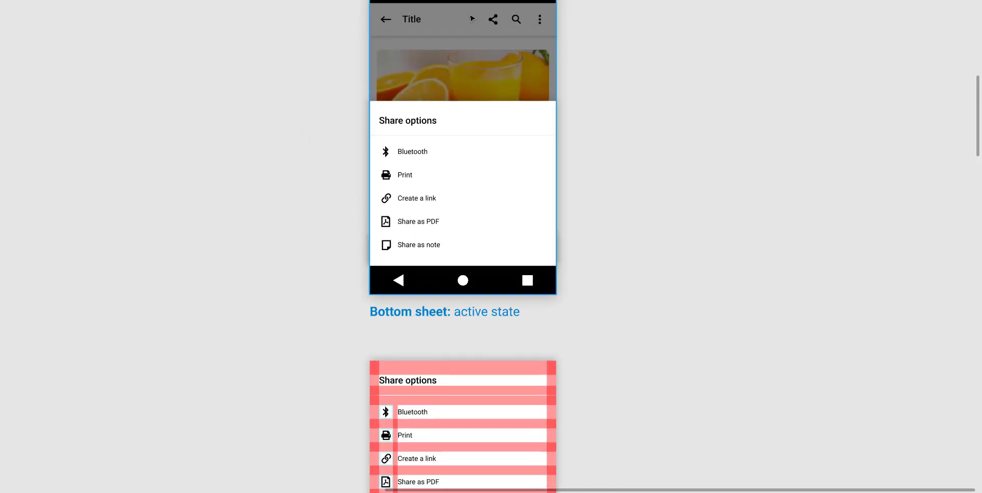
pyautogui.scroll(1, 496, 32)
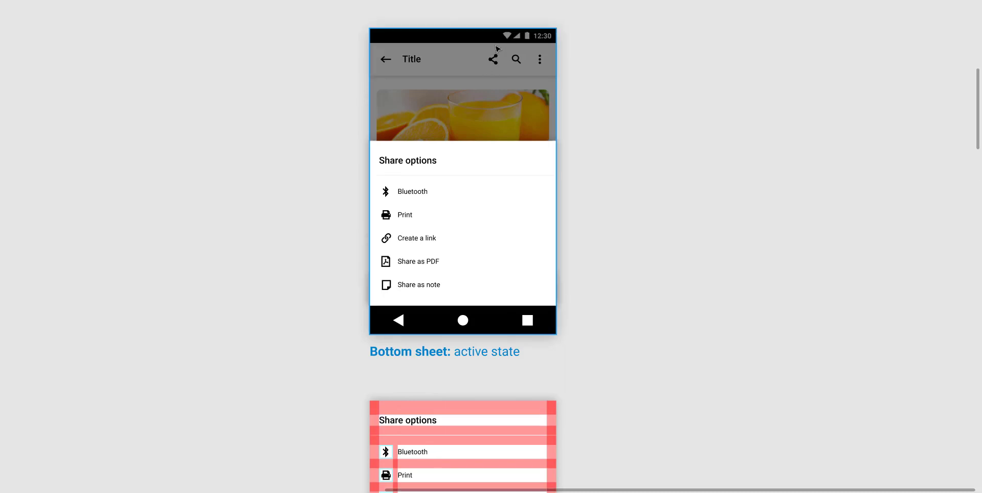
# Examine the Spacing system diagram of the Share options sheet, including the padding around its title, icons and rows
pyautogui.scroll(1, 493, 67)
pyautogui.scroll(-4, 447, 219)
pyautogui.scroll(-3, 447, 219)
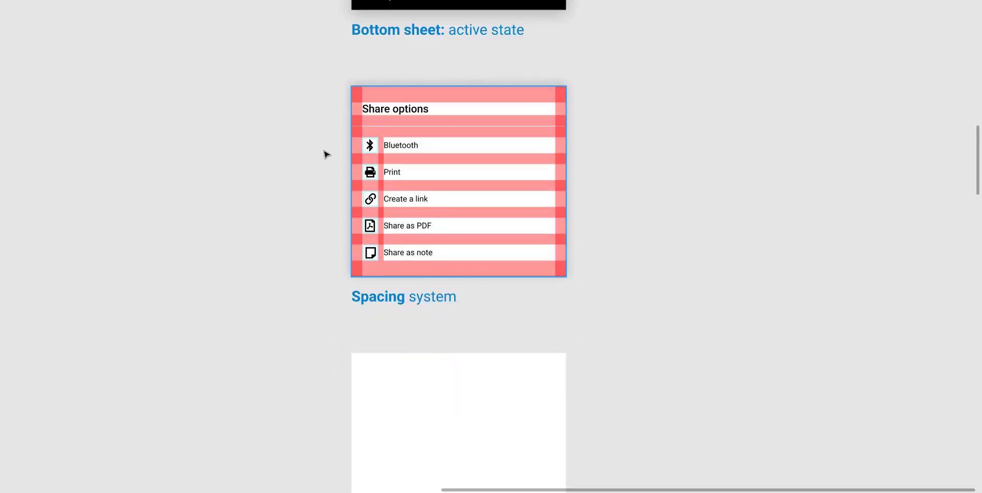
pyautogui.scroll(2, 373, 148)
pyautogui.scroll(2, 372, 148)
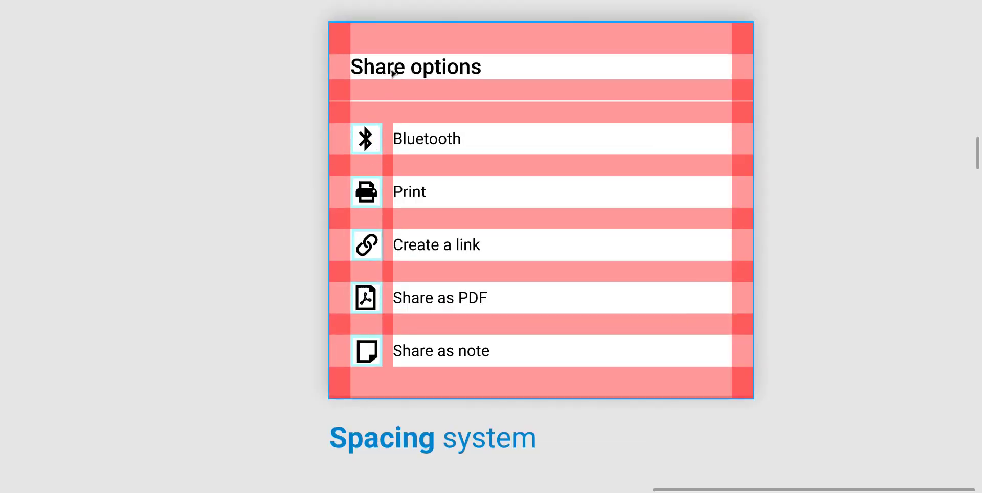
# Review the Background color specification and the Overlay shape's color, opacity, width and height below the Spacing system diagram
pyautogui.scroll(-12, 430, 279)
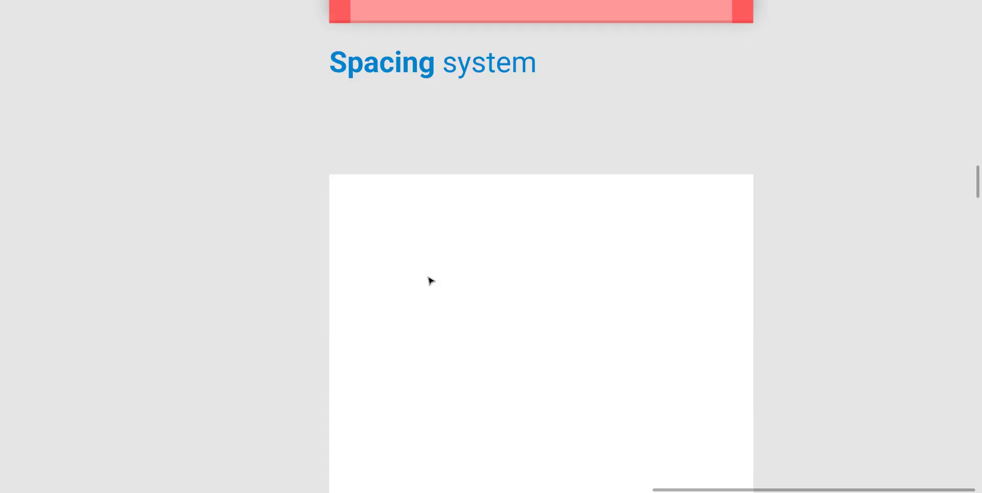
pyautogui.scroll(-4, 428, 280)
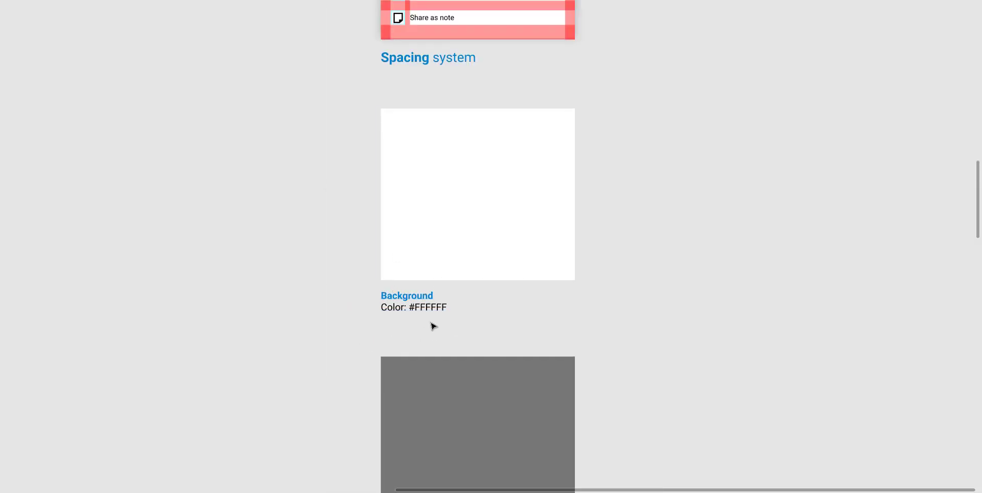
pyautogui.scroll(-1, 430, 289)
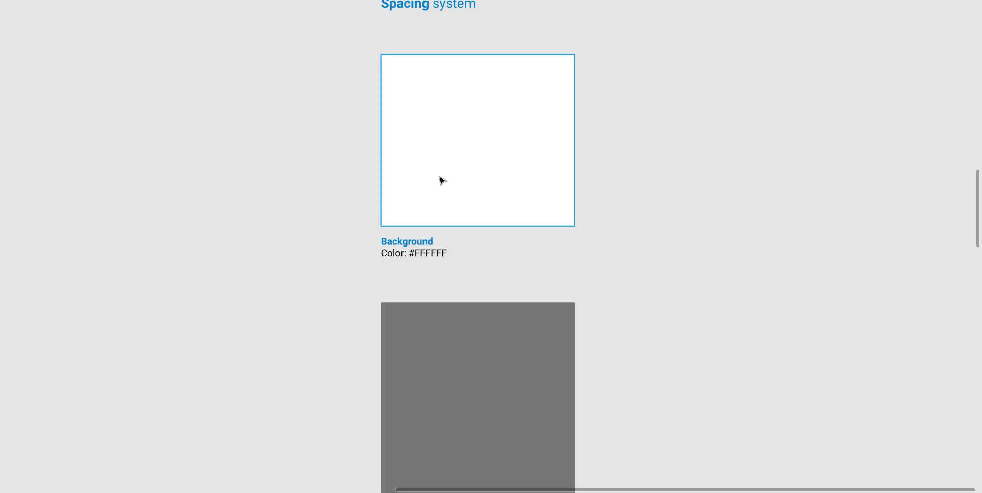
pyautogui.scroll(-4, 467, 235)
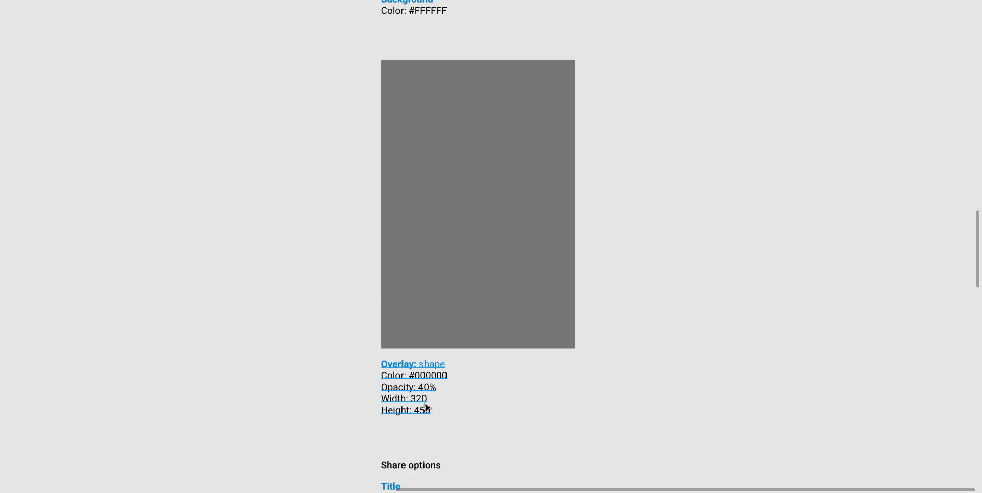
pyautogui.scroll(3, 409, 378)
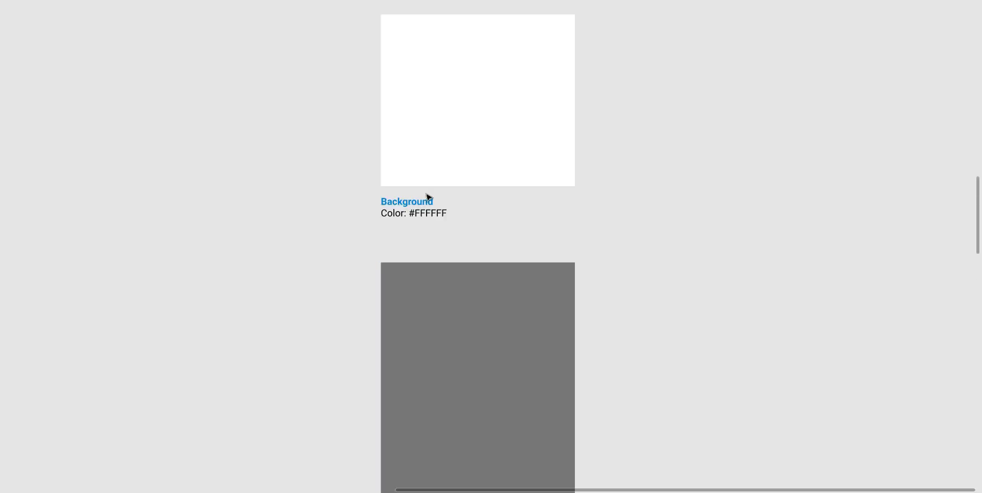
pyautogui.scroll(-7, 435, 311)
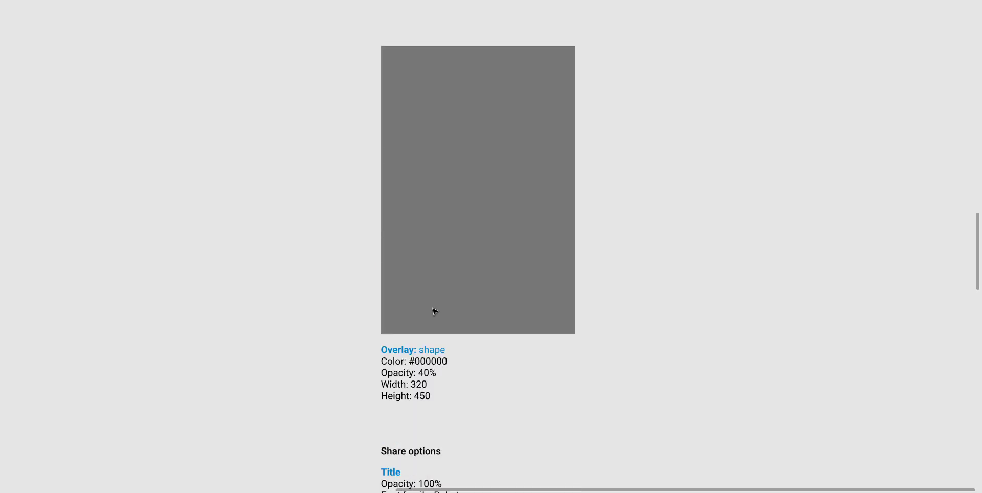
# Read the Share options Title specification and inspect the Divider line with its opacity, color, size and alignment values
pyautogui.scroll(-2, 418, 267)
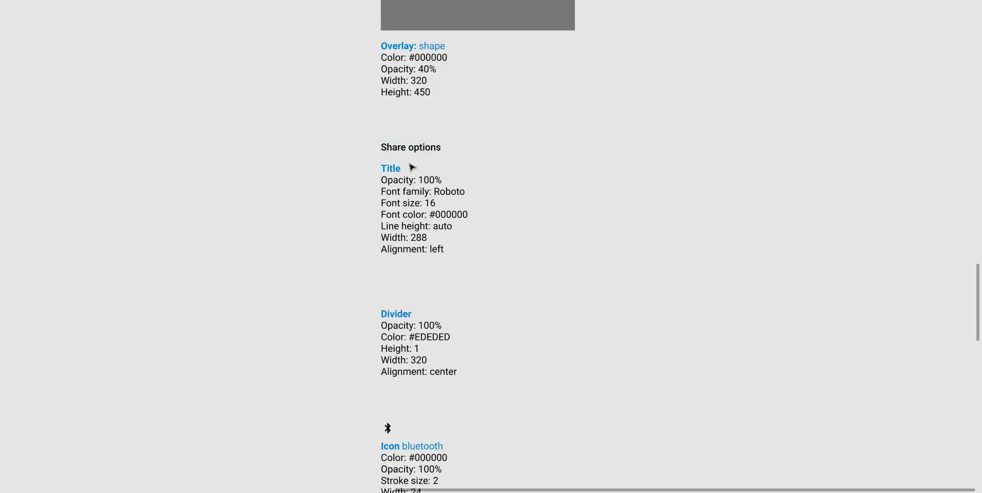
pyautogui.scroll(-1, 436, 252)
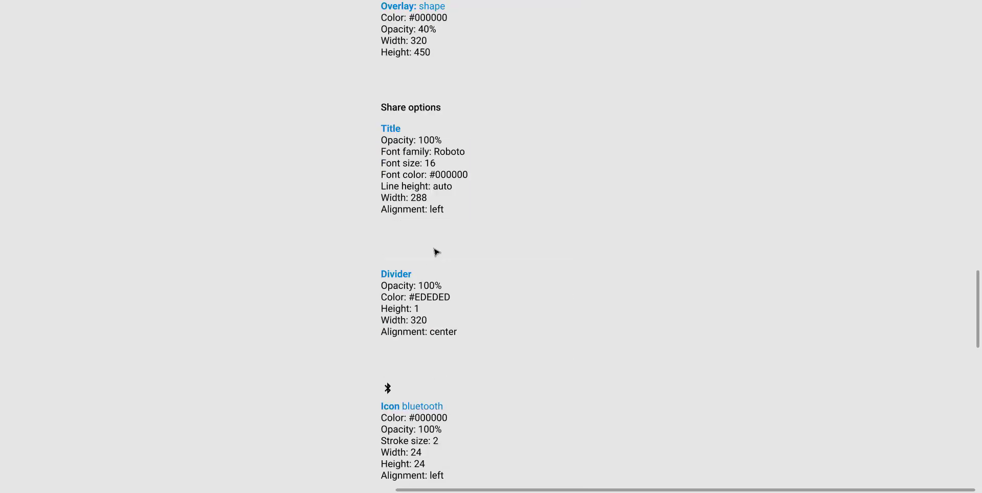
pyautogui.scroll(1, 427, 265)
pyautogui.scroll(3, 427, 266)
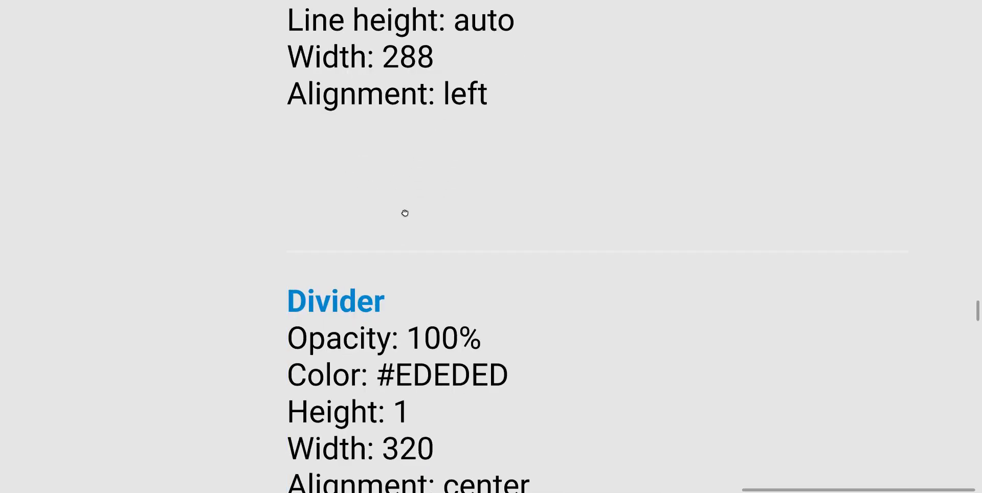
pyautogui.moveTo(404, 212); pyautogui.dragTo(307, 147)
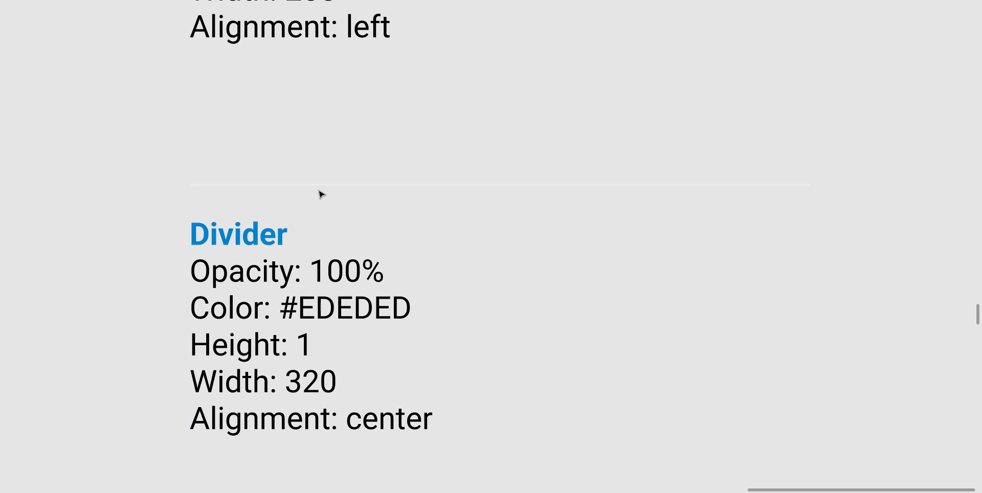
pyautogui.scroll(-8, 309, 213)
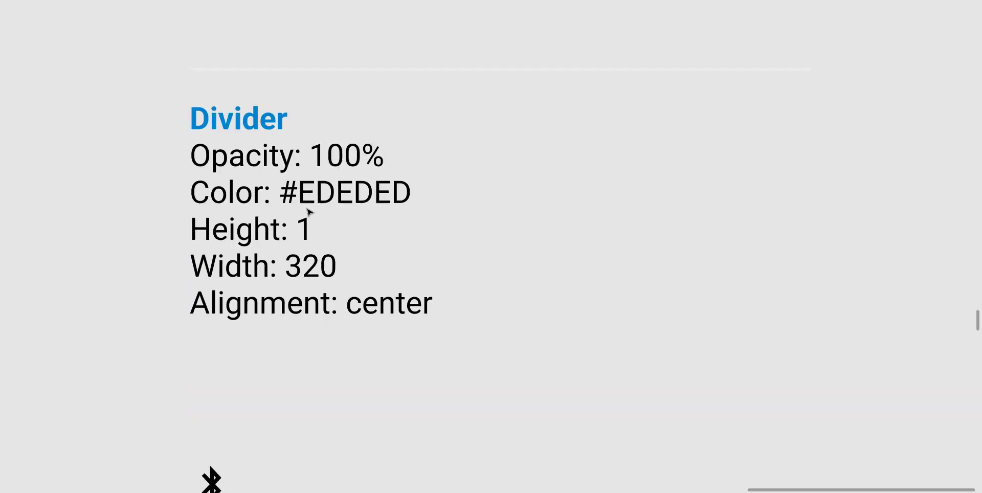
# Review the icon specifications for bluetooth, printer, link and pdf, comparing their color, opacity, stroke size, dimensions and alignment
pyautogui.scroll(-4, 251, 176)
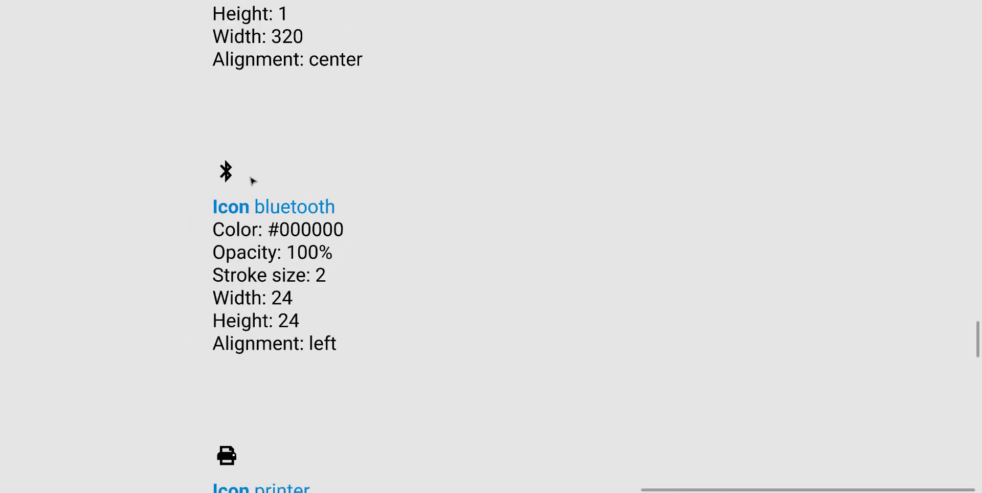
pyautogui.moveTo(168, 163); pyautogui.dragTo(234, 171)
pyautogui.scroll(-5, 291, 192)
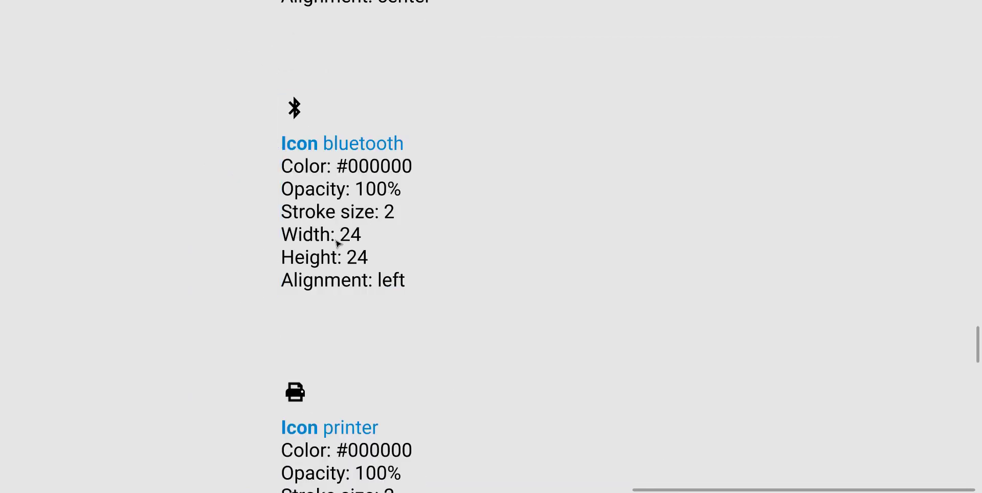
pyautogui.scroll(-15, 314, 266)
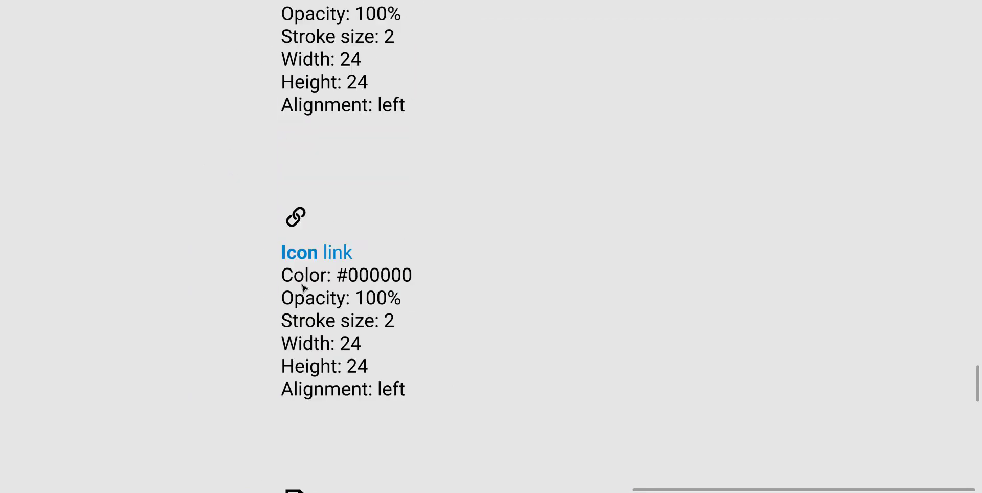
pyautogui.scroll(-9, 305, 286)
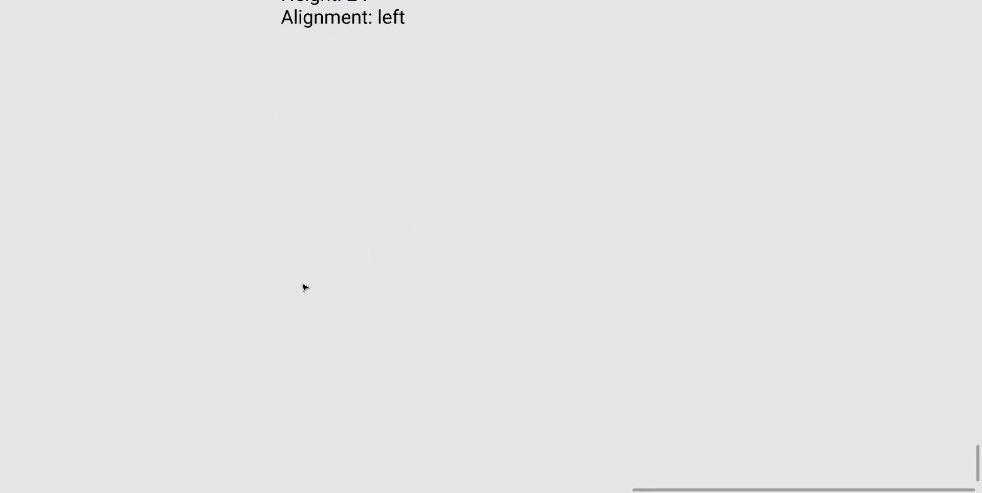
pyautogui.scroll(13, 304, 286)
pyautogui.scroll(5, 306, 289)
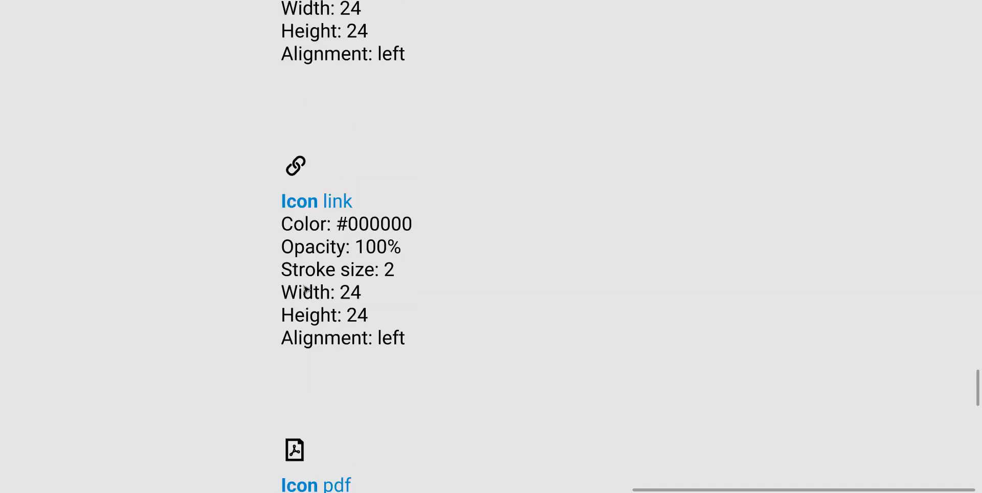
pyautogui.scroll(-1, 305, 290)
pyautogui.scroll(-4, 305, 289)
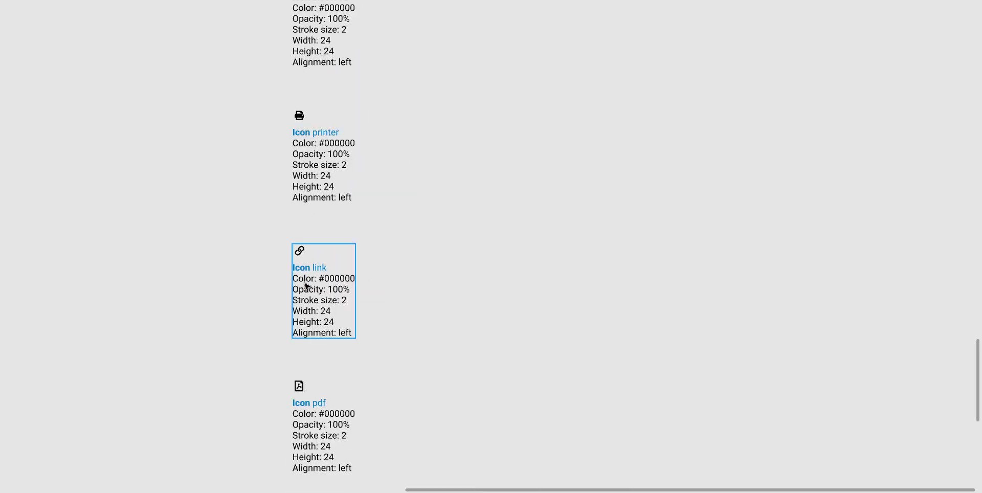
pyautogui.scroll(-1, 306, 289)
# Return to the Background specification and show the hidden editor interface around the canvas
pyautogui.scroll(15, 307, 288)
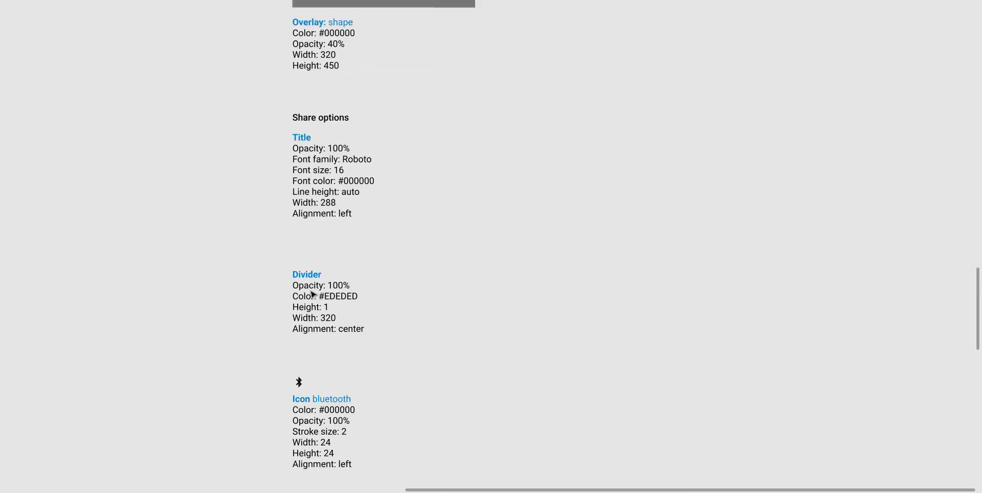
pyautogui.scroll(5, 312, 292)
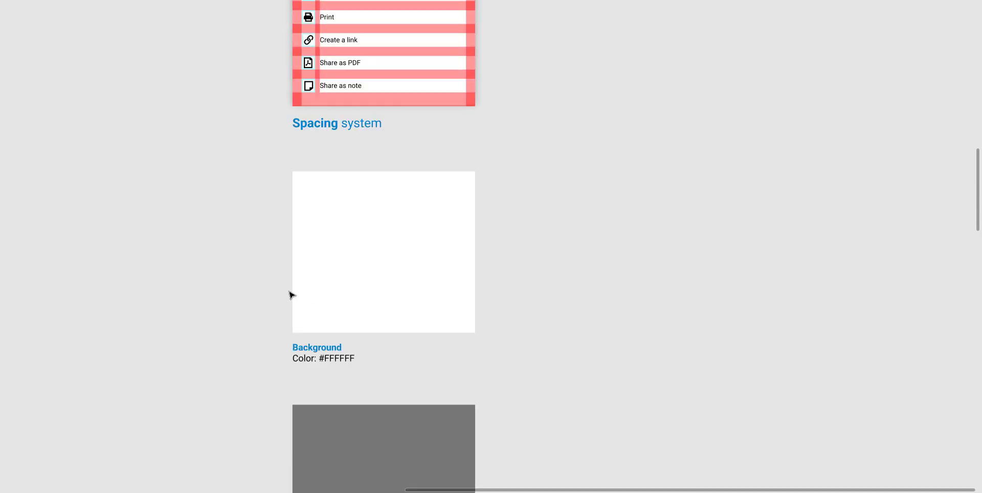
pyautogui.scroll(-1, 246, 289)
pyautogui.moveTo(231, 308); pyautogui.dragTo(346, 232)
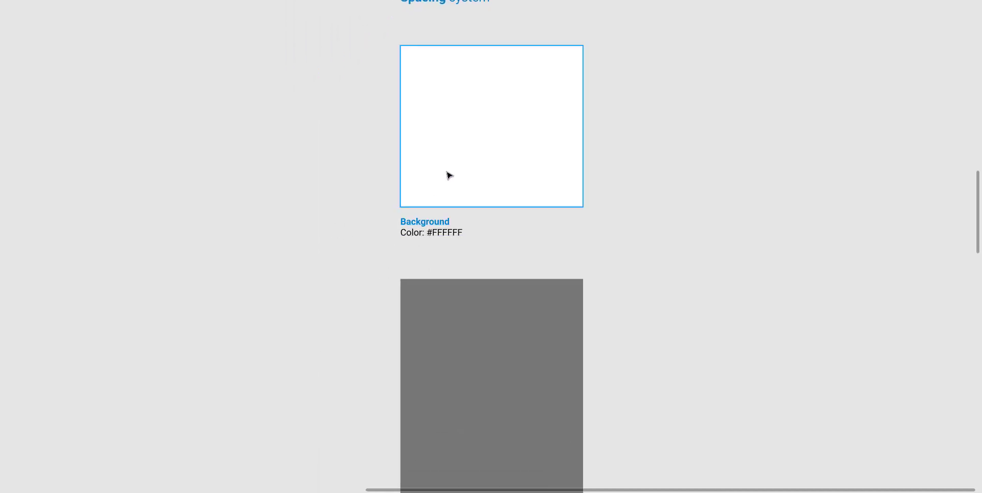
pyautogui.rightClick(272, 162)
pyautogui.click(219, 147)
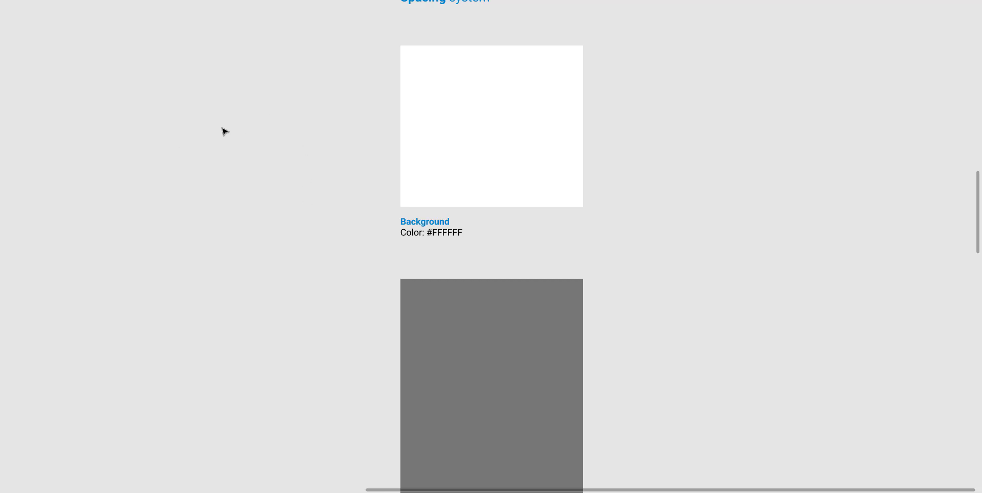
pyautogui.rightClick(193, 163)
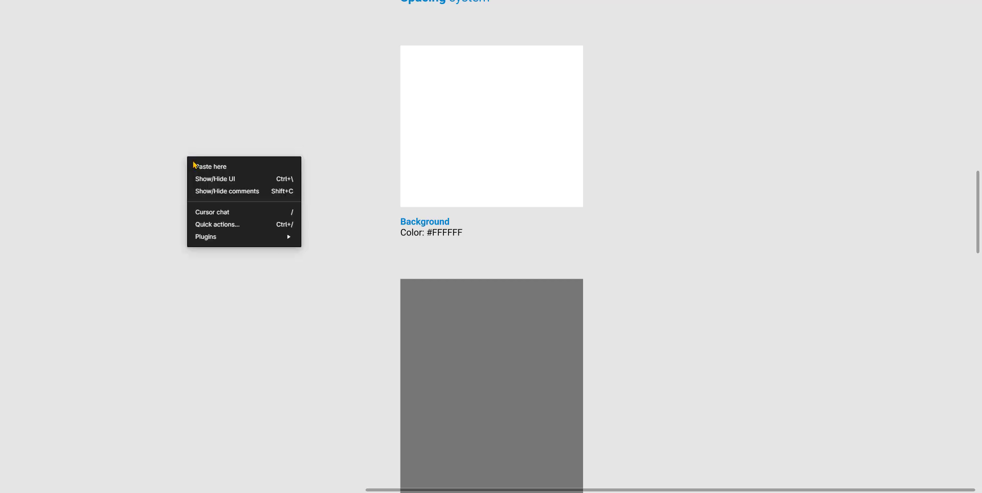
pyautogui.click(236, 178)
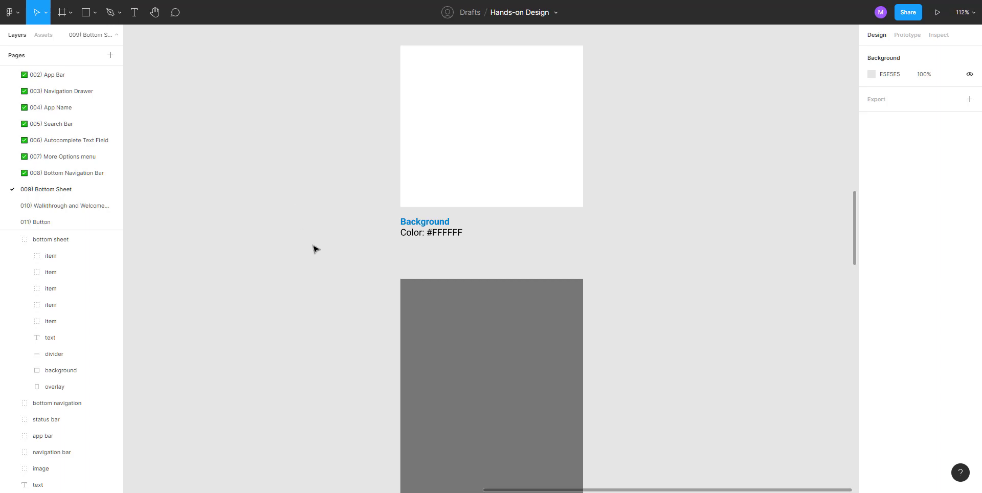
# Select the white Background rectangle below the Spacing system diagram and check its width and height
pyautogui.scroll(1, 452, 254)
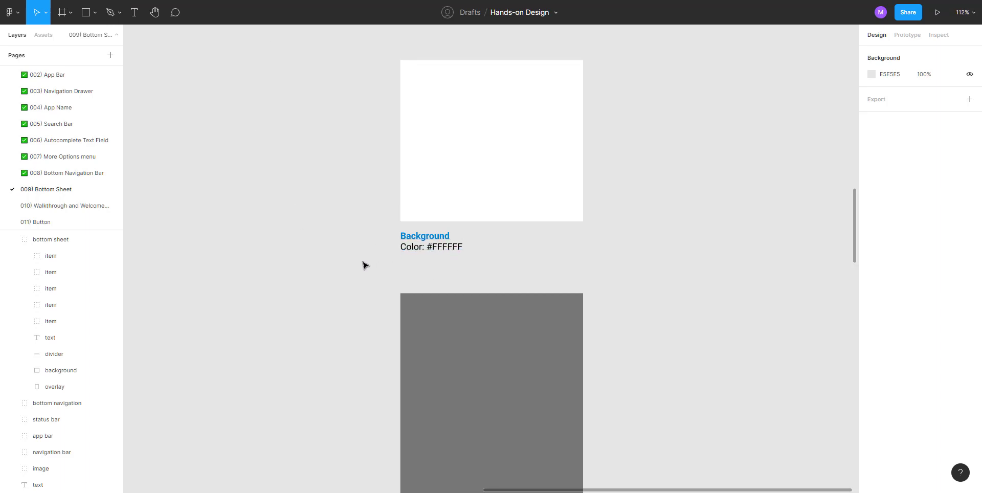
pyautogui.hscroll(3, 317, 267)
pyautogui.scroll(1, 382, 168)
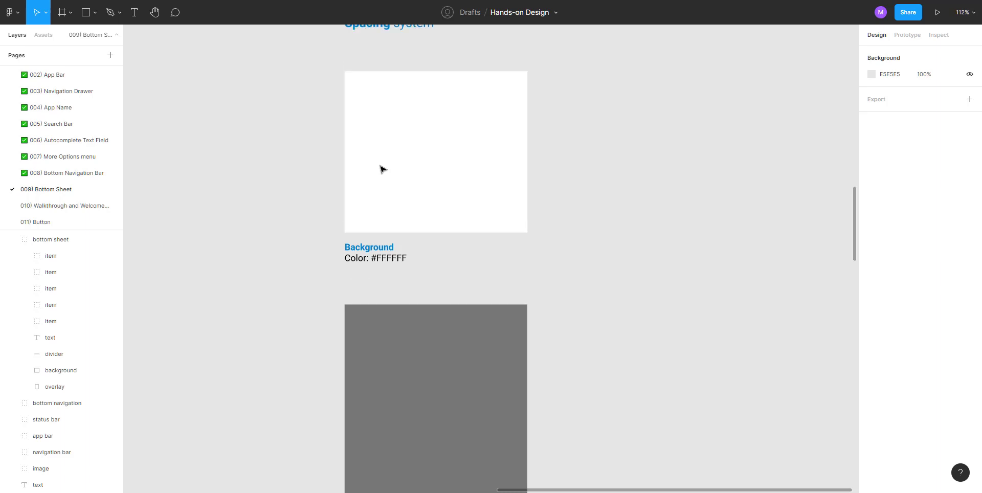
pyautogui.scroll(7, 382, 169)
pyautogui.scroll(-3, 383, 174)
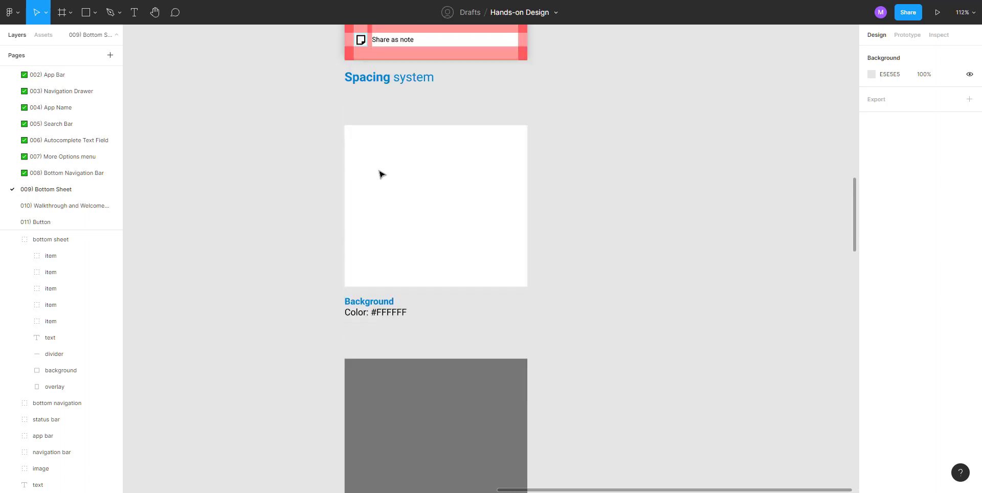
pyautogui.click(379, 180)
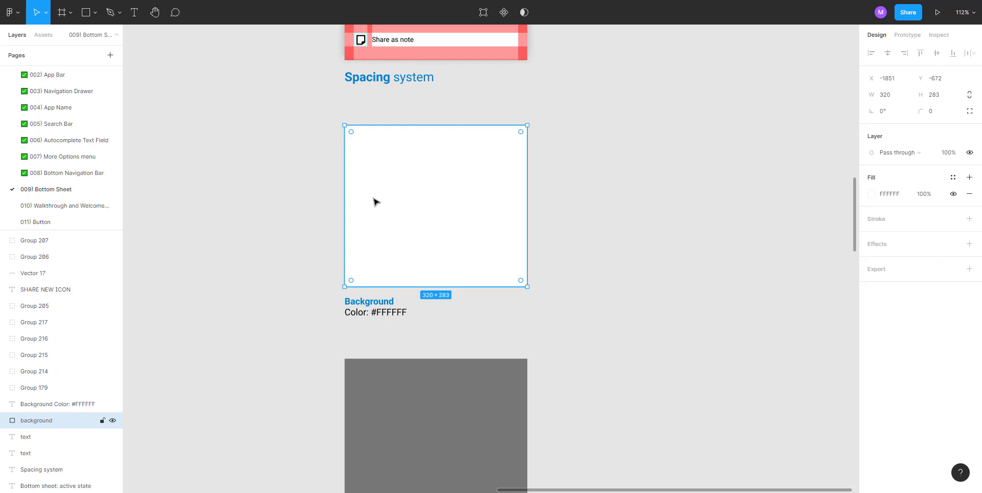
# Add a "Width: 320" line below the color value in the Background specification text
pyautogui.scroll(-9, 383, 245)
pyautogui.doubleClick(383, 201)
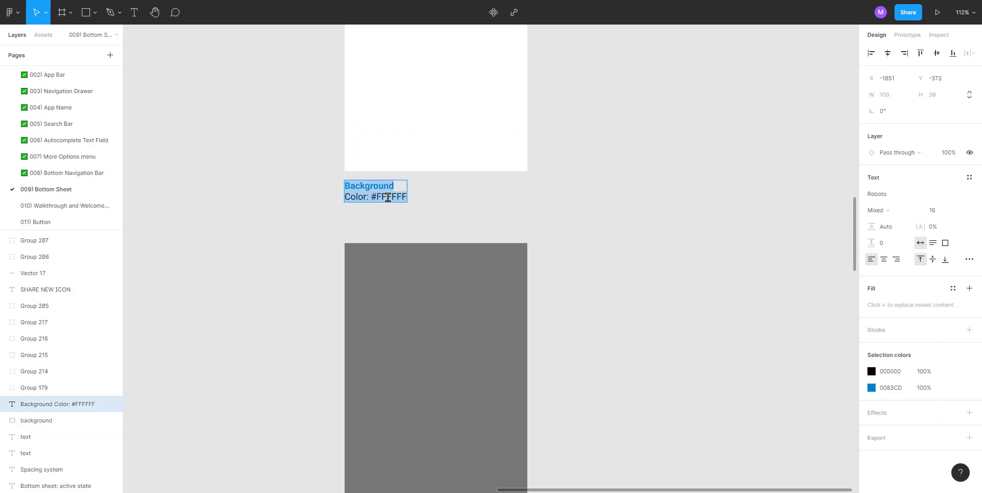
pyautogui.click(397, 197)
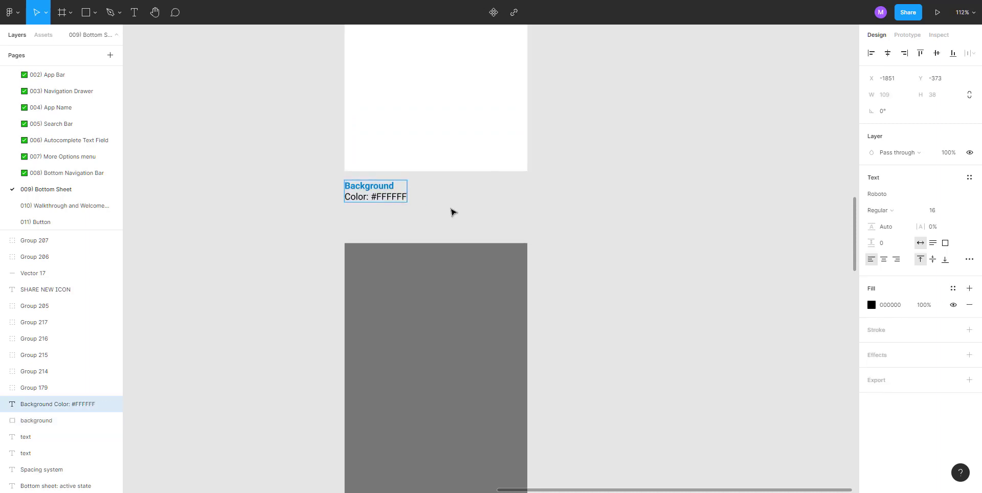
pyautogui.press('Return')
pyautogui.write('Widht')
pyautogui.write('t')
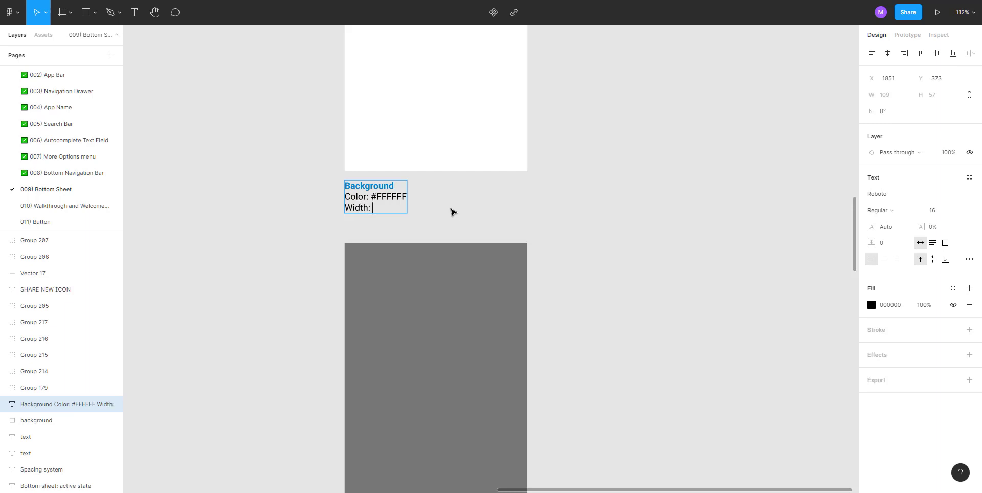
# Add a "Height: 283" line below the width in the Background specification, taking the value from the white rectangle above it
pyautogui.press('Return')
pyautogui.write('Hei')
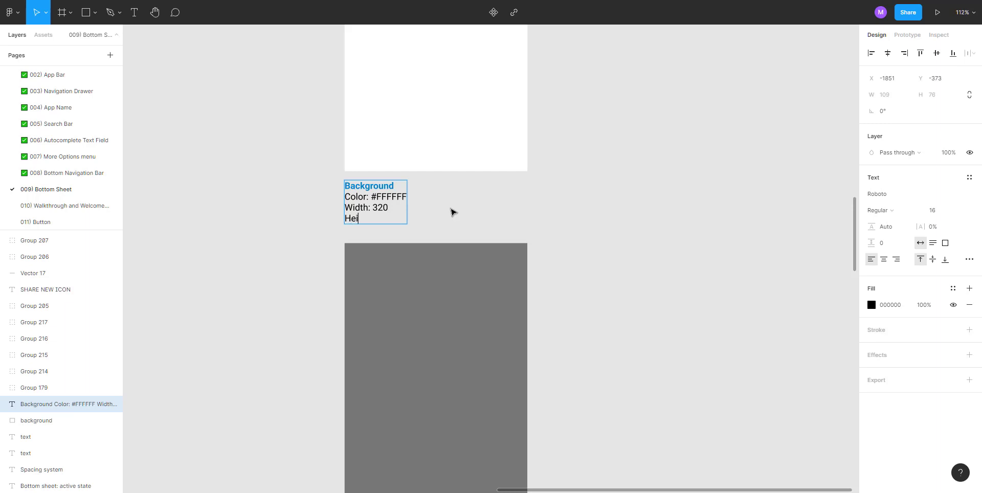
pyautogui.write('ght:')
pyautogui.press('Escape')
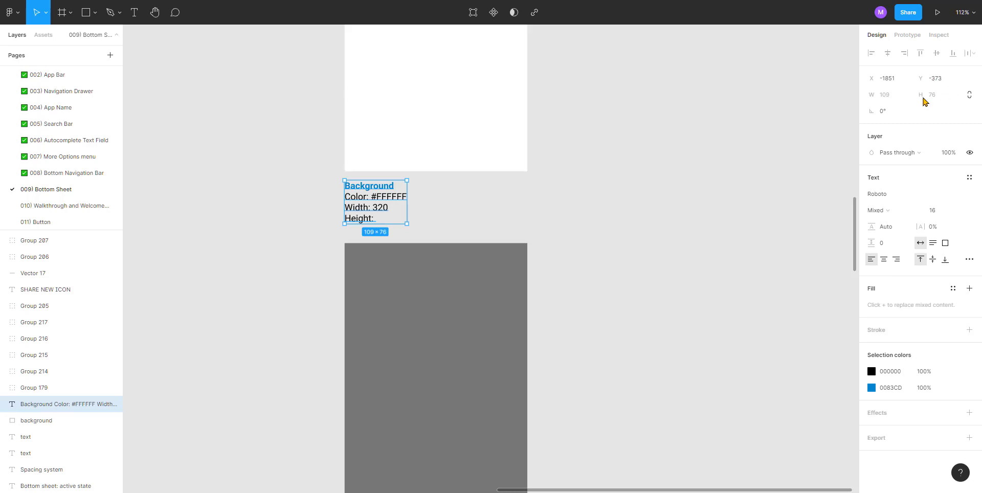
pyautogui.press('Escape')
pyautogui.click(446, 103)
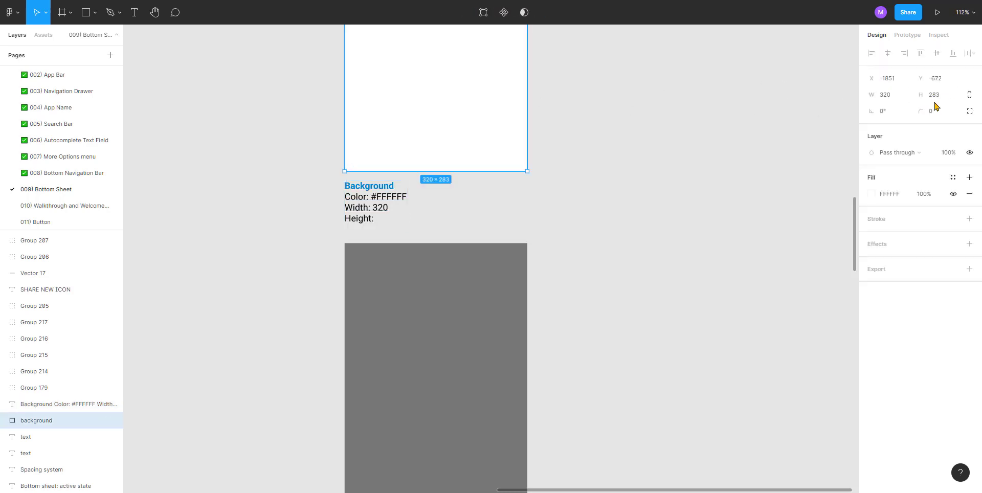
pyautogui.click(369, 218)
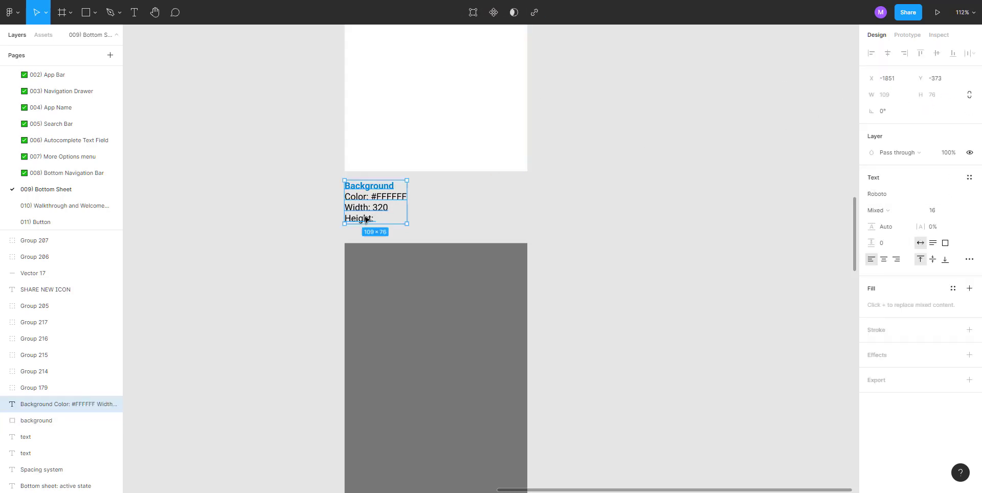
pyautogui.doubleClick(373, 218)
pyautogui.click(389, 219)
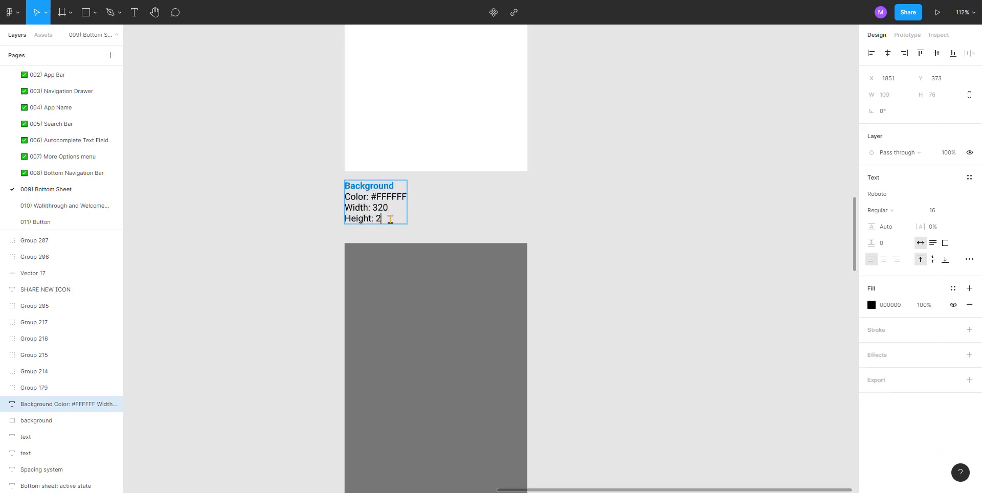
pyautogui.press('Escape')
# Check the color, opacity, width and height listed in the Overlay specification below the gray rectangle
pyautogui.scroll(-5, 445, 246)
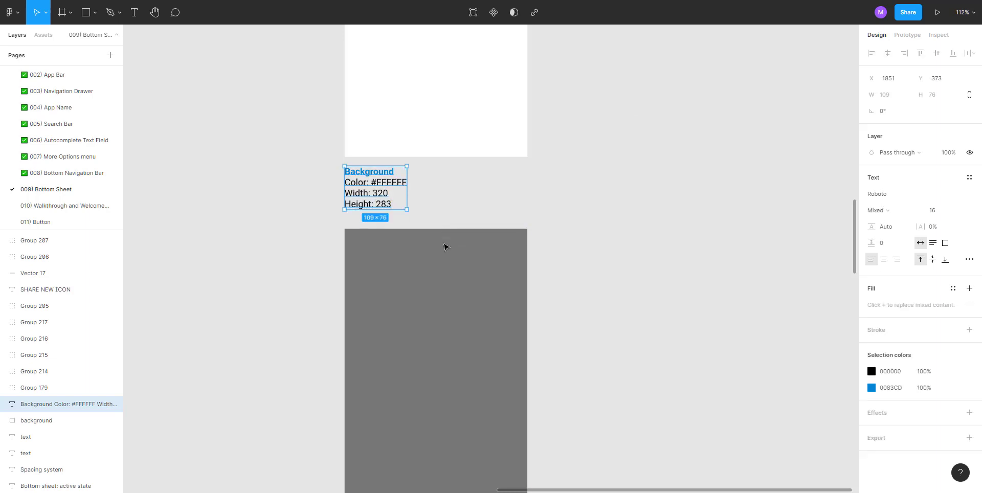
pyautogui.scroll(-3, 322, 240)
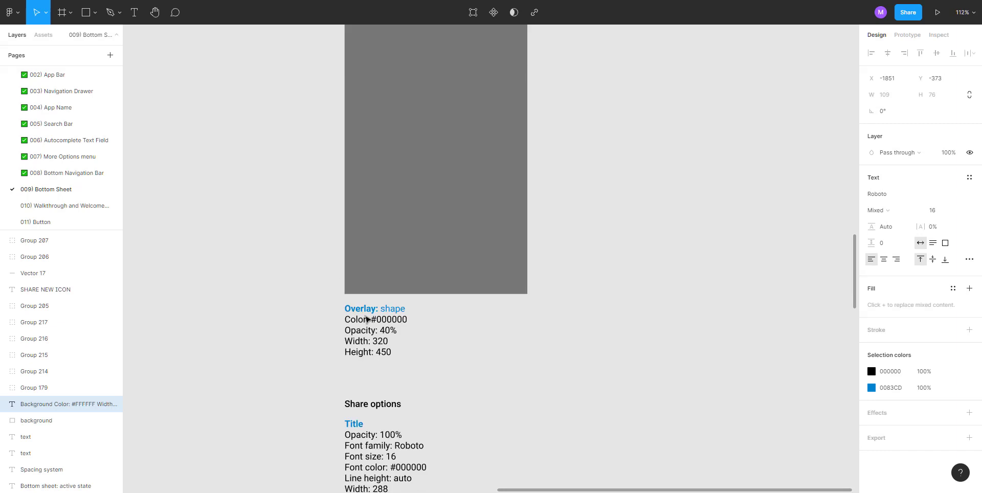
pyautogui.doubleClick(371, 352)
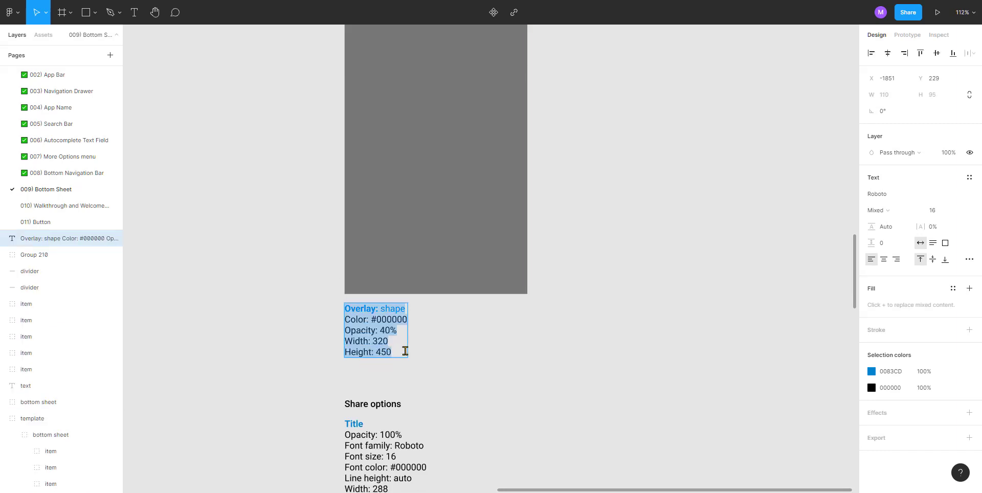
pyautogui.press('Escape')
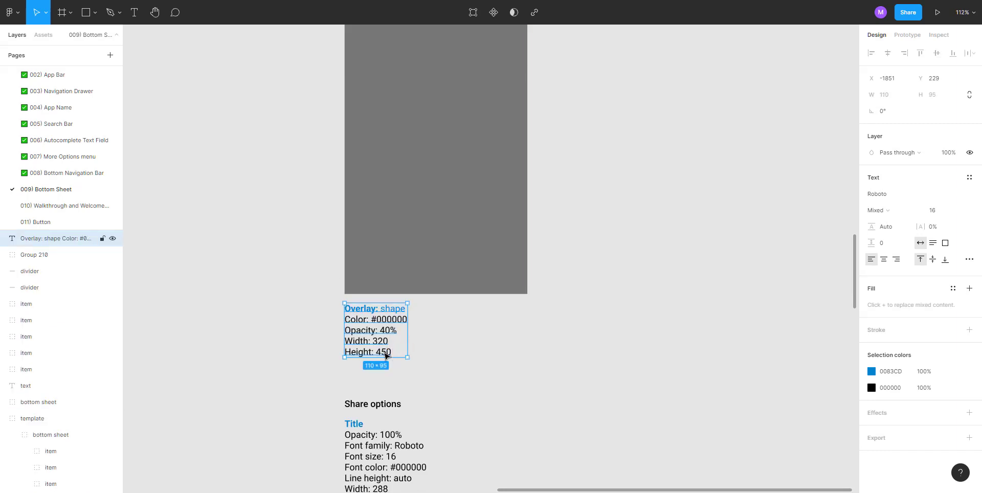
# Look over the whole atomic design layout and bring the app bar in the SHARE NEW ICON section into close view
pyautogui.scroll(5, 428, 342)
pyautogui.scroll(-10, 427, 331)
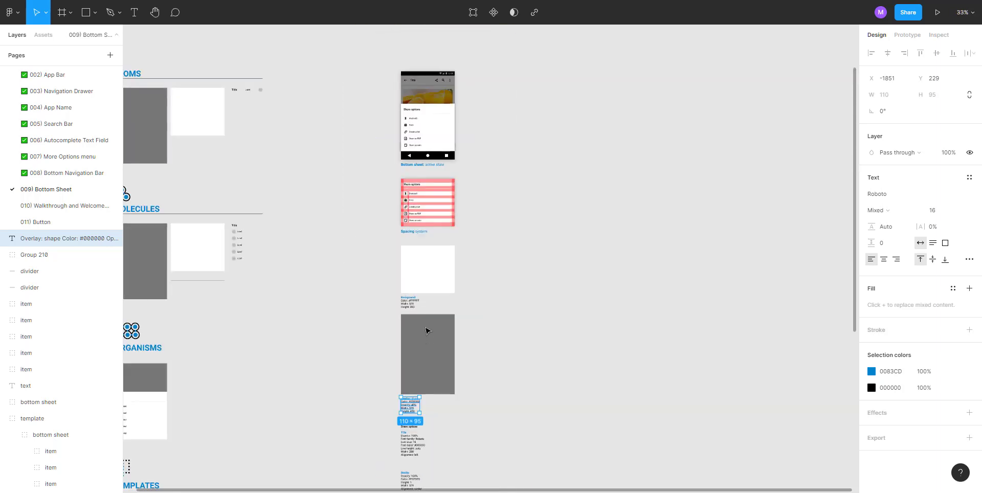
pyautogui.scroll(-4, 427, 330)
pyautogui.scroll(-5, 427, 328)
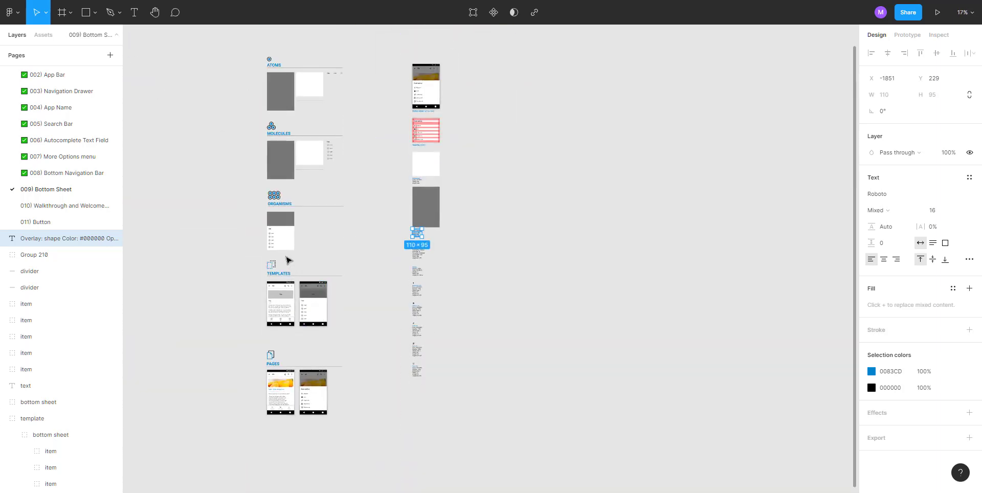
pyautogui.scroll(4, 268, 220)
pyautogui.scroll(2, 279, 153)
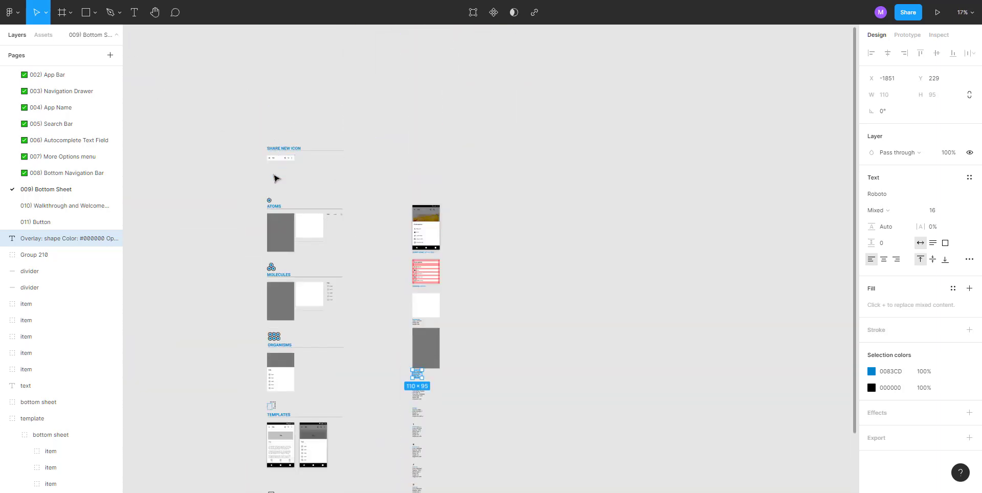
pyautogui.scroll(10, 276, 179)
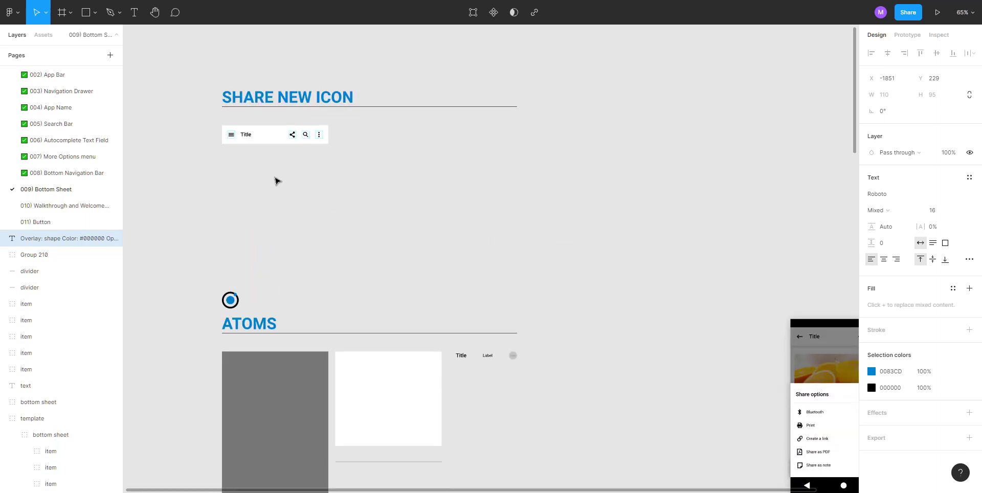
pyautogui.scroll(-1, 276, 181)
pyautogui.moveTo(293, 169); pyautogui.dragTo(248, 169)
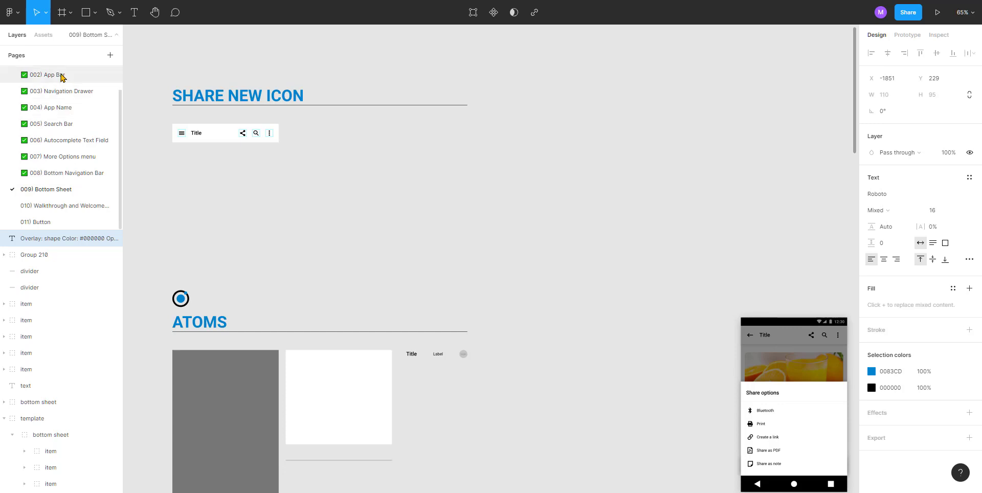
# Open the "008) Bottom Navigation Bar" page and bring its Alerts phone mockup under PAGES into close view
pyautogui.click(72, 174)
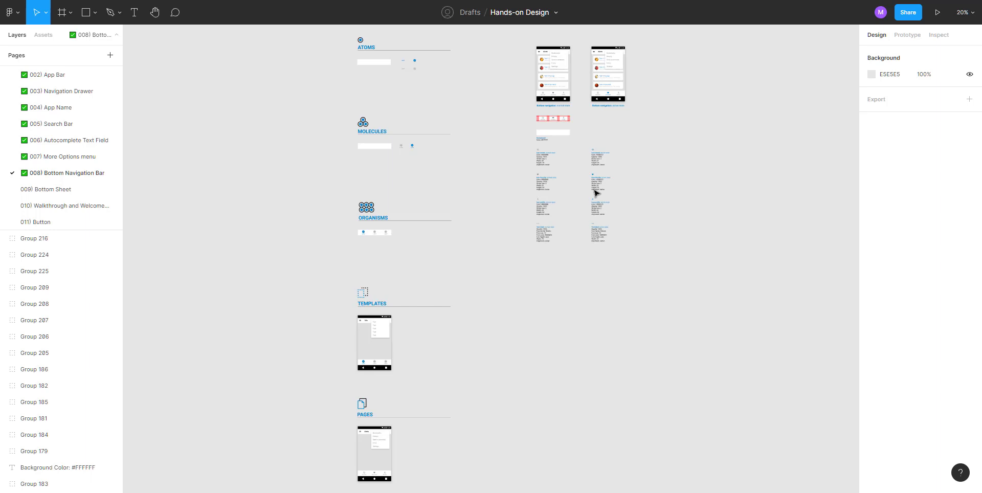
pyautogui.scroll(-5, 443, 259)
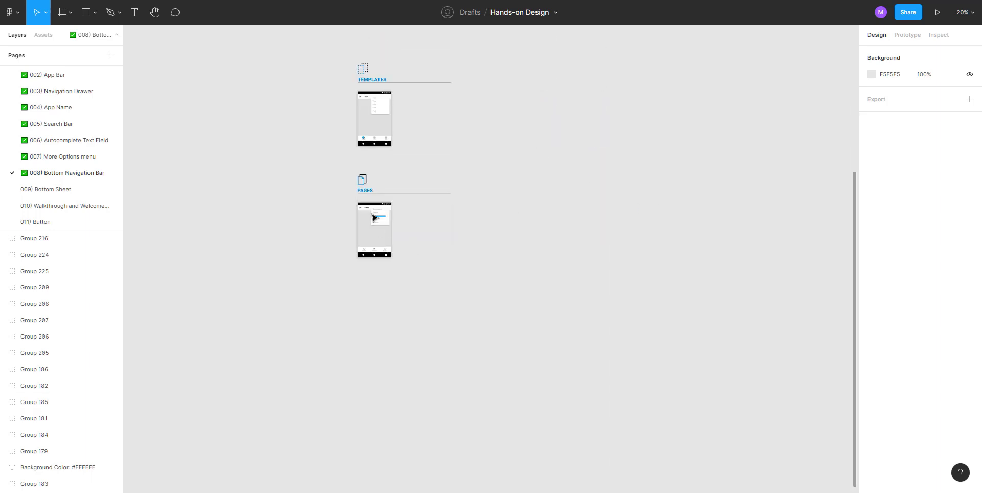
pyautogui.scroll(5, 374, 214)
pyautogui.scroll(3, 373, 214)
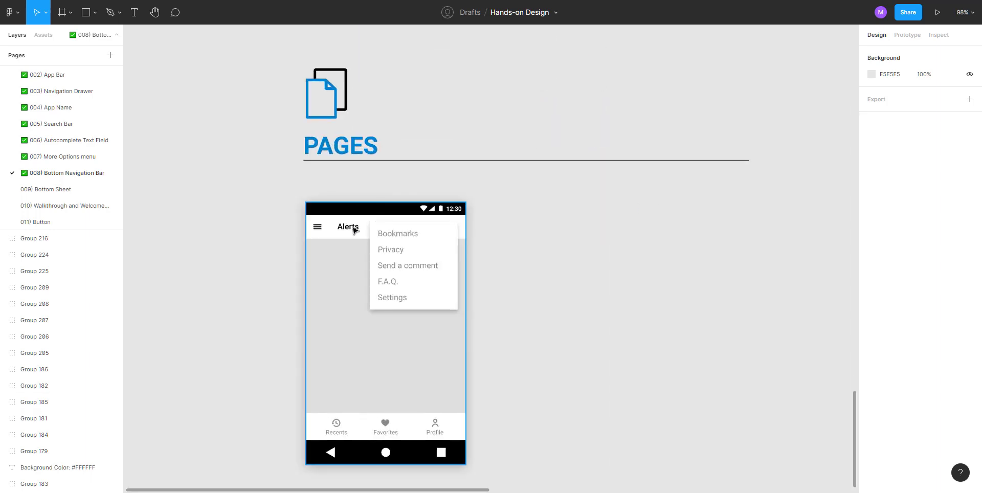
# Duplicate the Alerts app bar out of the phone mockup onto the empty canvas beside it, and cut the duplicate
pyautogui.keyDown('ctrl'); pyautogui.click(355, 230); pyautogui.keyUp('ctrl')
pyautogui.click(275, 229)
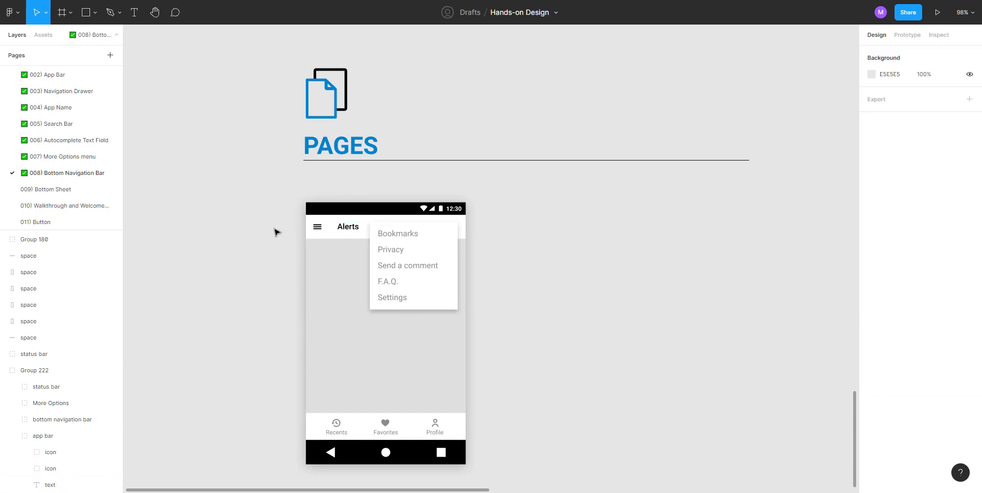
pyautogui.doubleClick(329, 228)
pyautogui.click(293, 229)
pyautogui.doubleClick(347, 229)
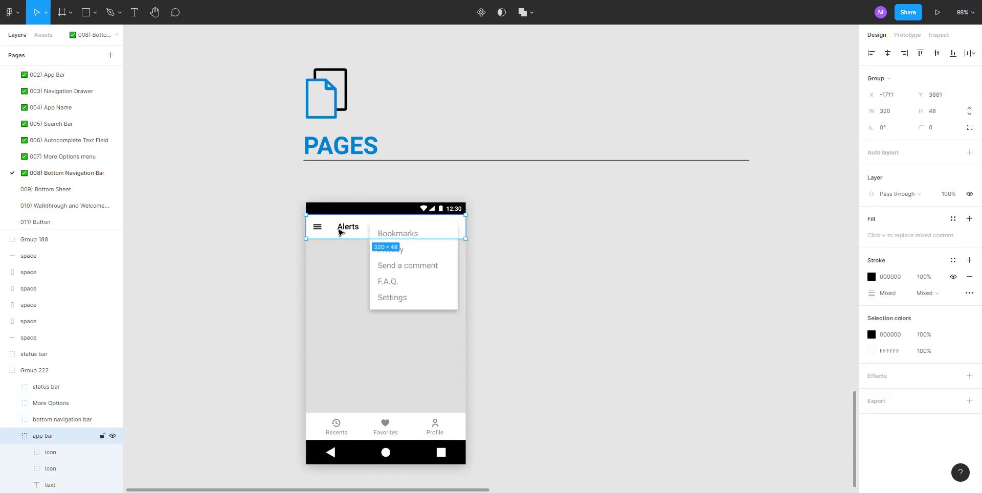
pyautogui.moveTo(339, 233); pyautogui.dragTo(569, 233)
pyautogui.click(572, 278)
pyautogui.click(574, 227)
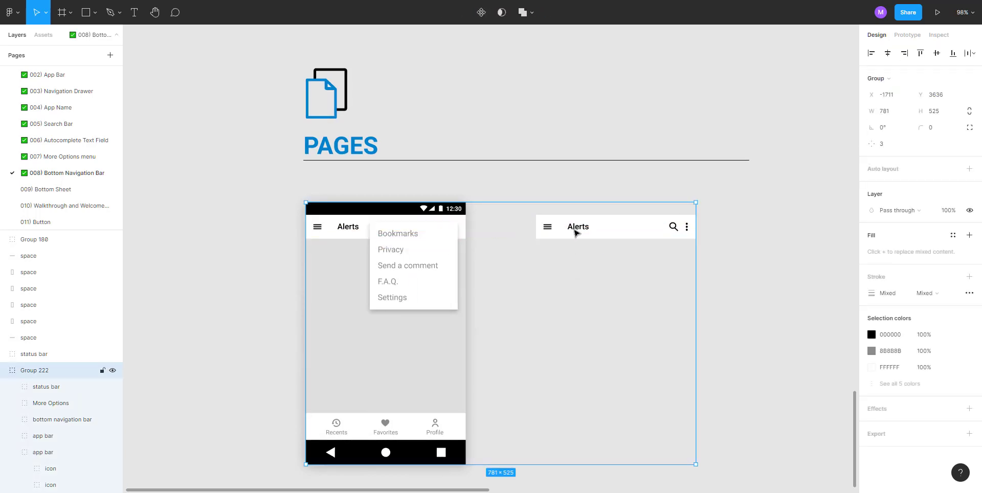
pyautogui.doubleClick(575, 233)
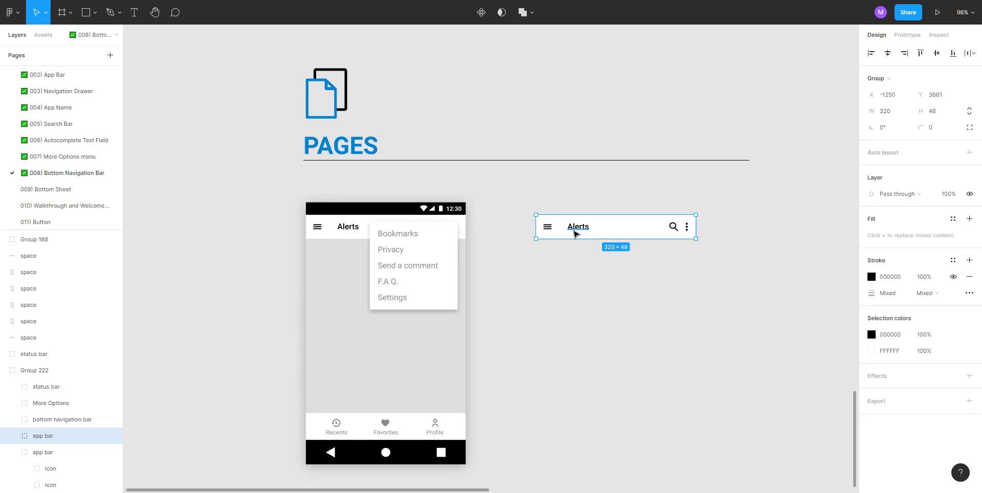
pyautogui.press('Delete')
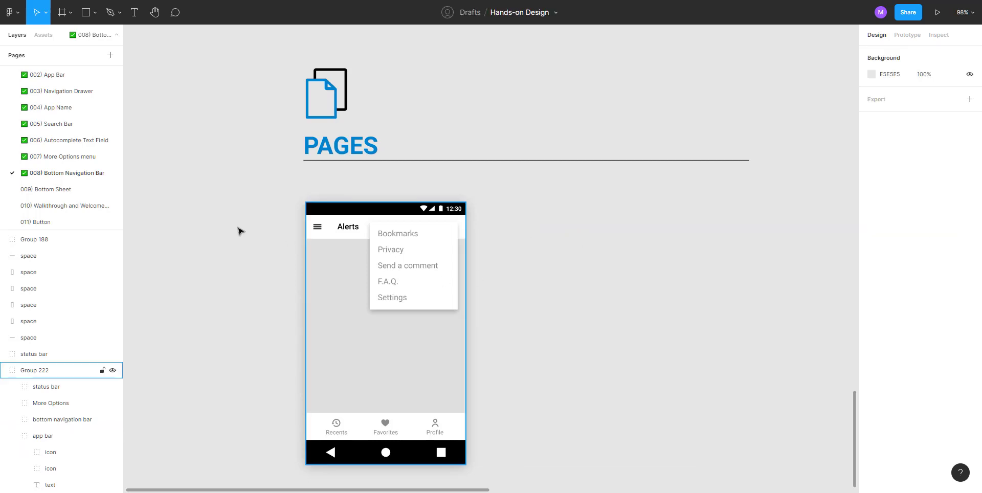
# Return to the "009) Bottom Sheet" page and paste the Alerts app bar onto the canvas
pyautogui.click(61, 189)
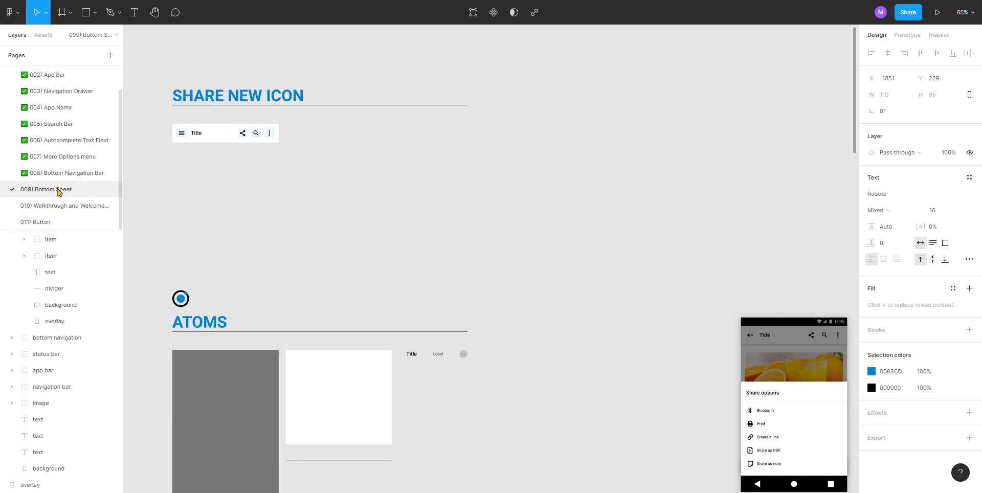
pyautogui.click(462, 215)
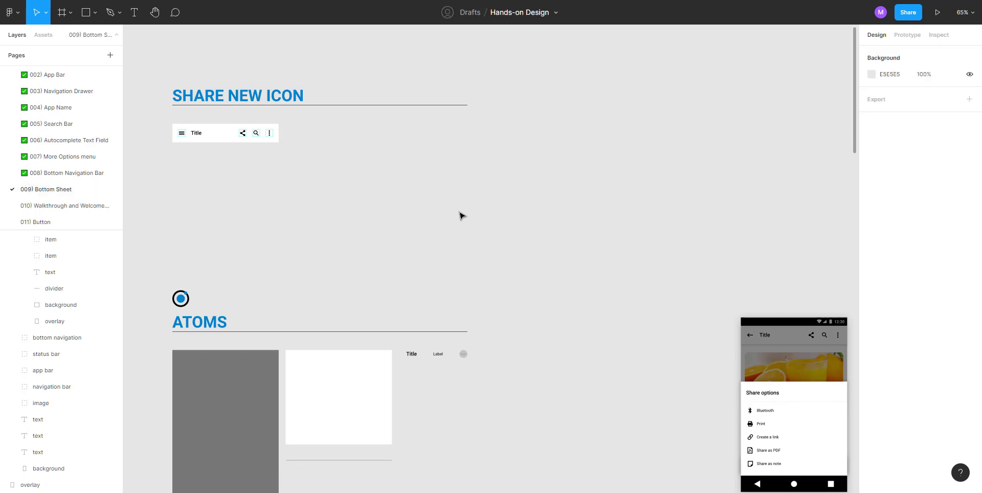
pyautogui.hotkey('ctrl', 'v')
pyautogui.click(423, 230)
pyautogui.press('c')
pyautogui.click(482, 220)
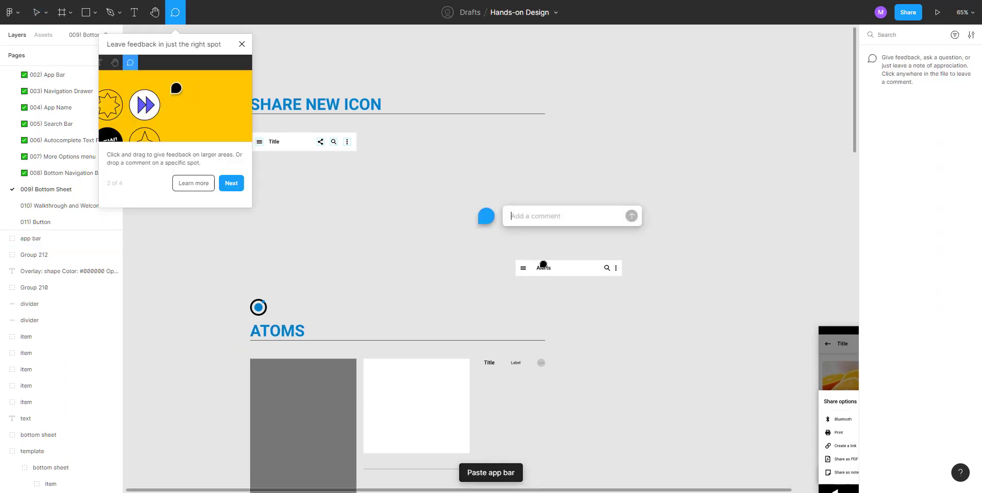
pyautogui.click(543, 263)
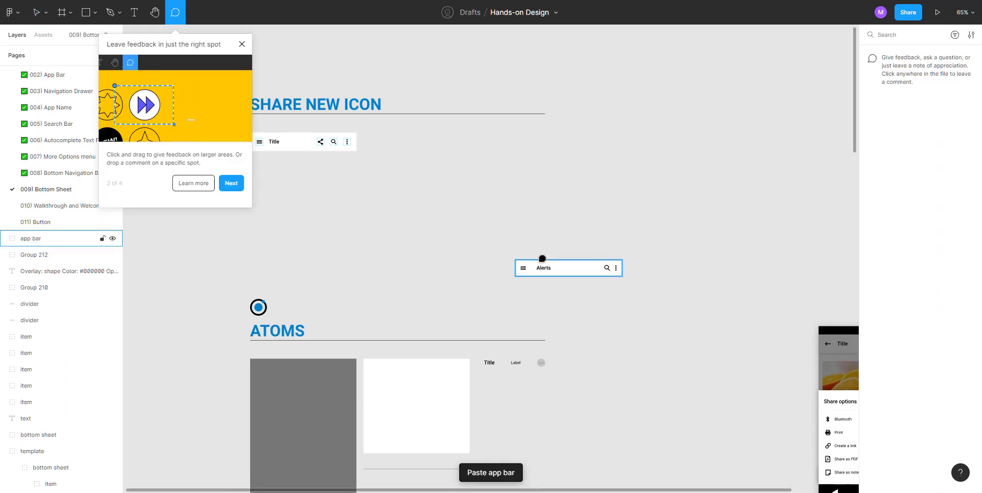
pyautogui.click(241, 44)
pyautogui.press('v')
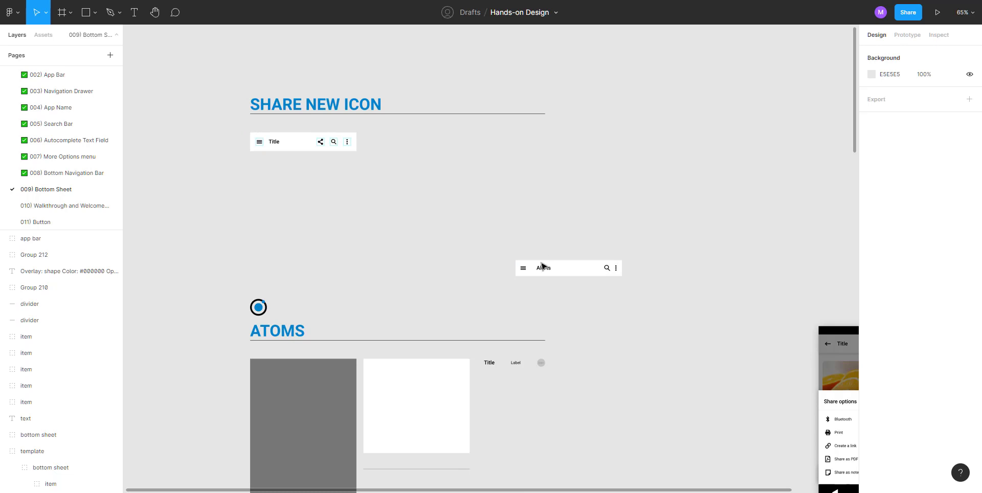
# Move the pasted Alerts app bar below the existing app bar in the SHARE NEW ICON section, aligning their edges
pyautogui.moveTo(542, 266); pyautogui.dragTo(274, 185)
pyautogui.scroll(5, 275, 185)
pyautogui.click(296, 263)
pyautogui.moveTo(321, 283); pyautogui.dragTo(328, 306)
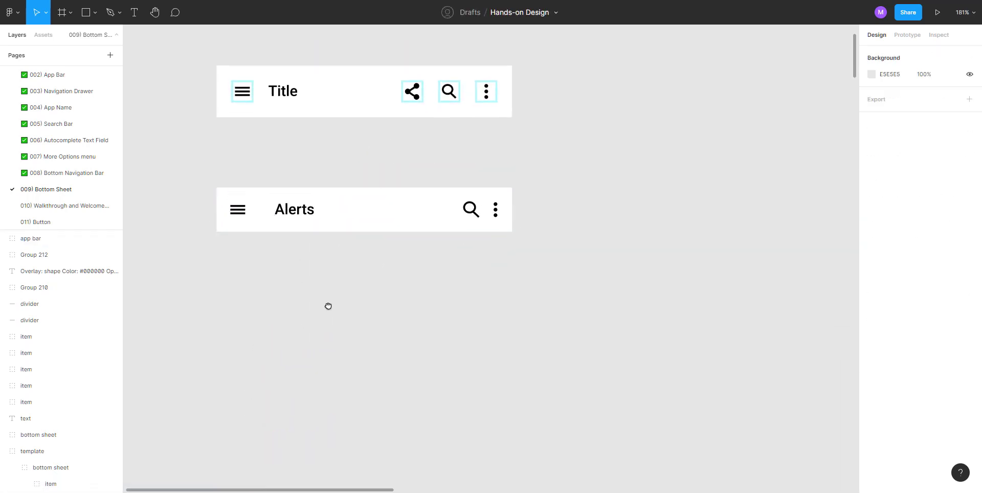
# Change the pasted app bar's heading text to "Title"
pyautogui.scroll(3, 335, 230)
pyautogui.click(336, 224)
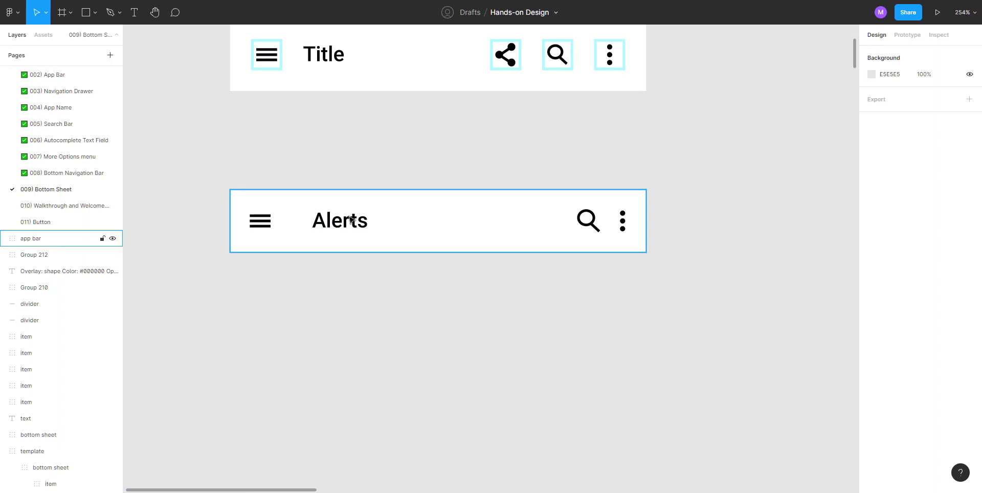
pyautogui.doubleClick(344, 221)
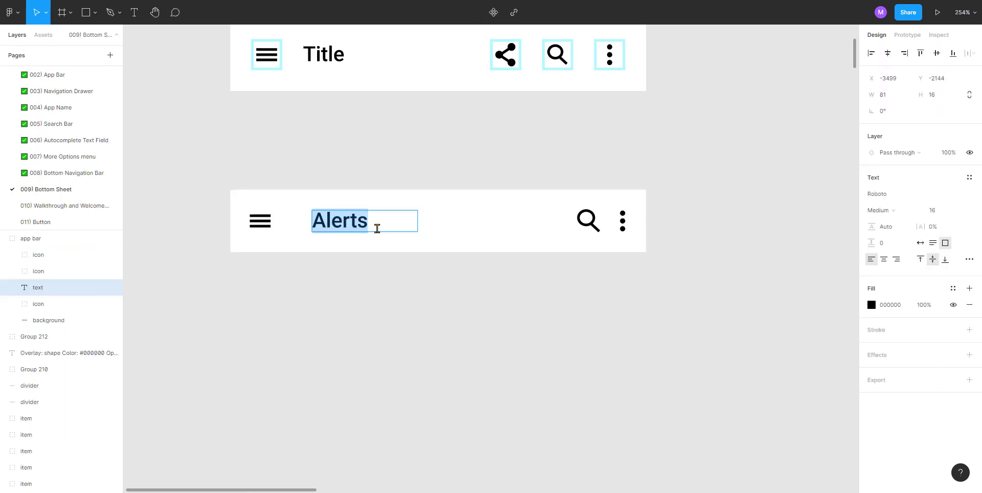
pyautogui.write('Title')
pyautogui.press('Escape')
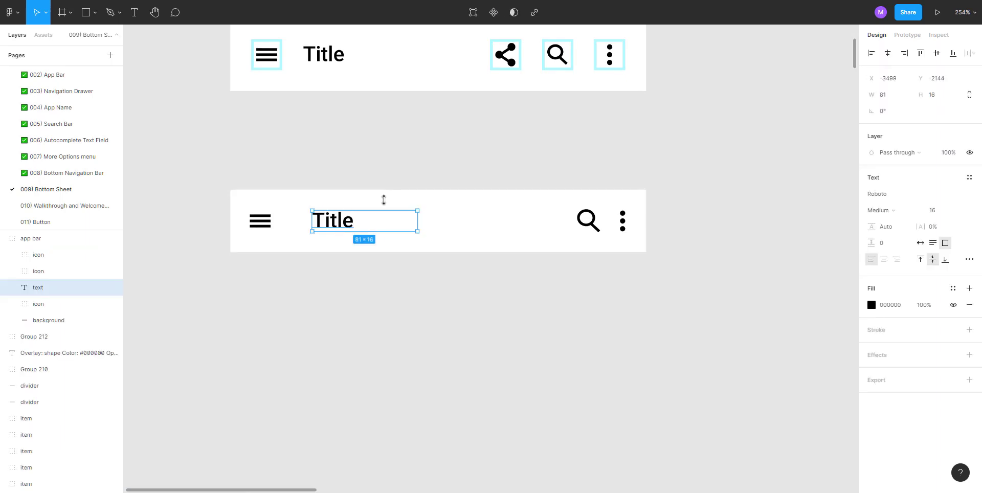
pyautogui.click(377, 168)
# Compare the Title text boxes and their spacing from the hamburger icon in the upper and lower app bars
pyautogui.scroll(1, 372, 169)
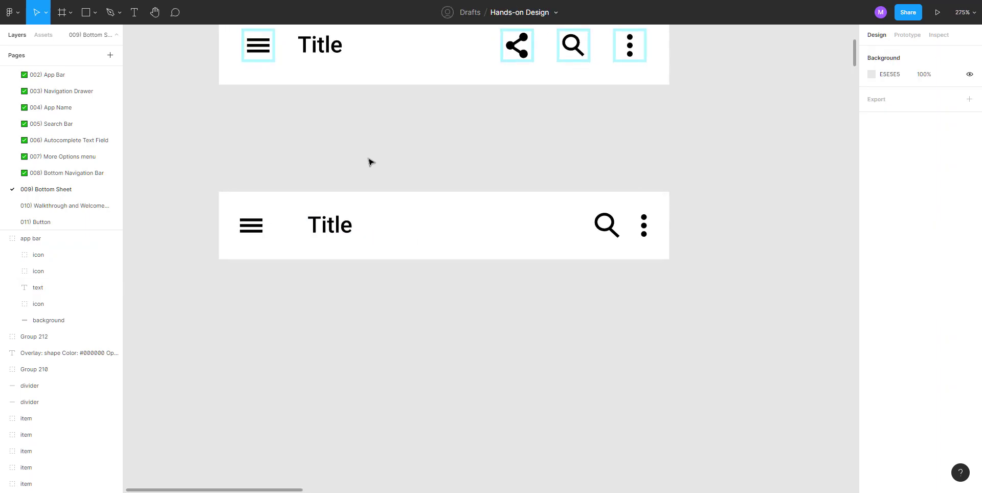
pyautogui.moveTo(320, 159); pyautogui.dragTo(342, 165)
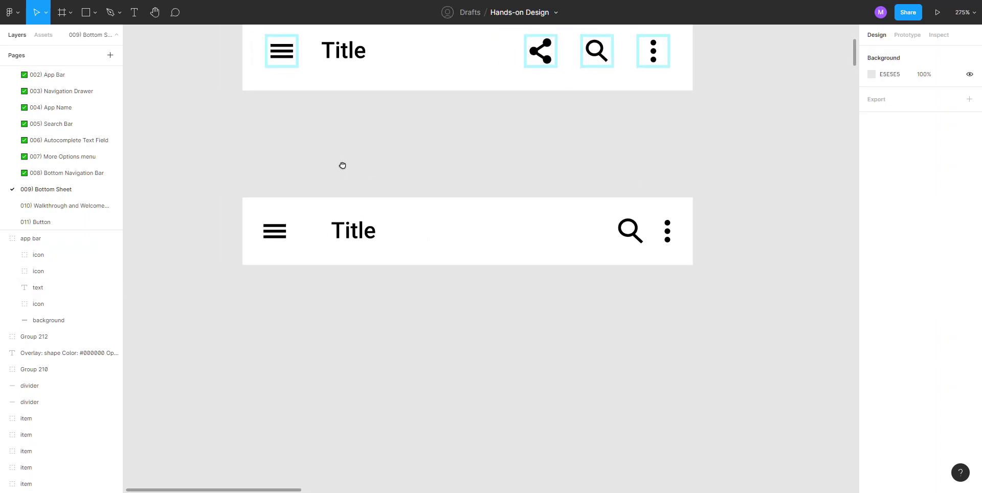
pyautogui.click(338, 54)
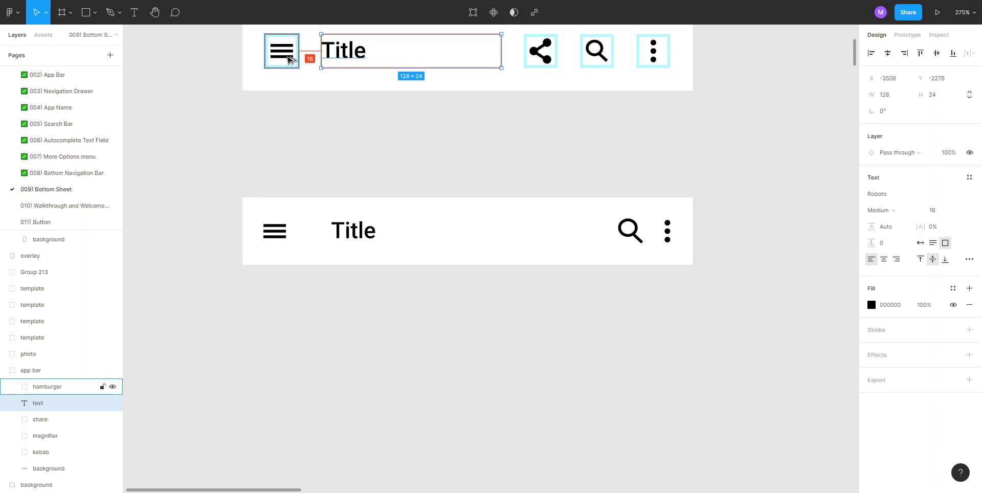
pyautogui.click(360, 233)
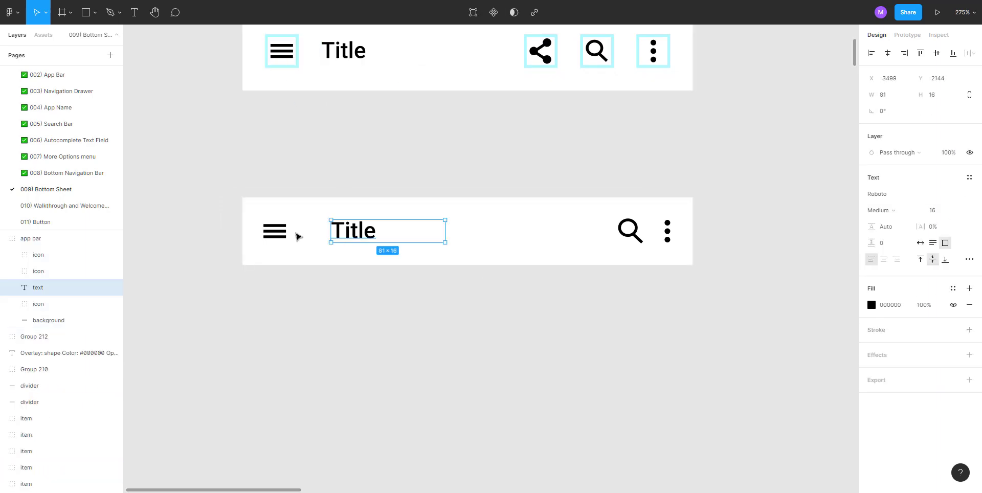
pyautogui.press('alt')
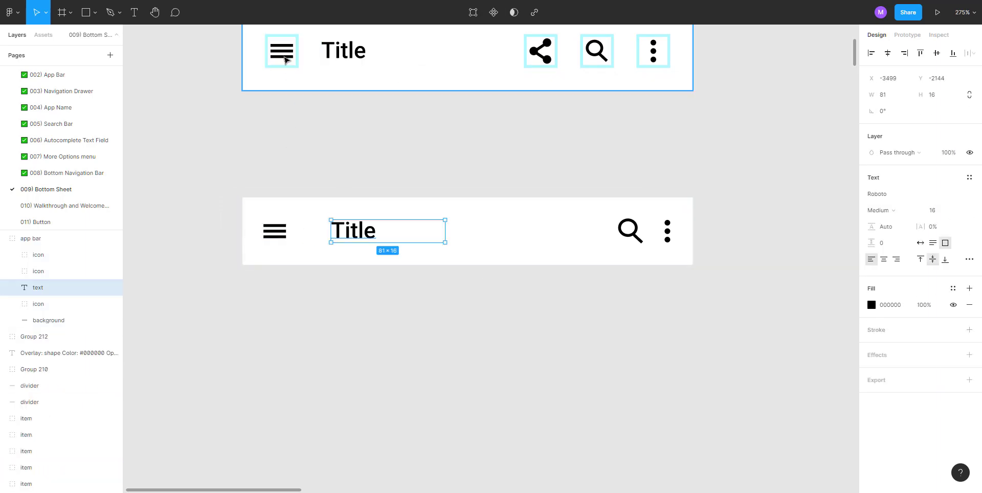
pyautogui.scroll(1, 286, 82)
pyautogui.scroll(1, 287, 149)
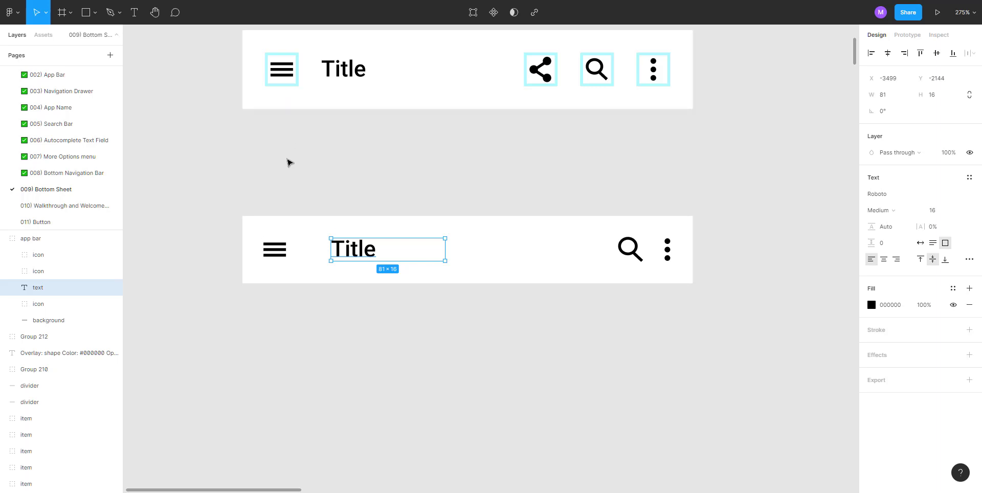
pyautogui.scroll(3, 288, 162)
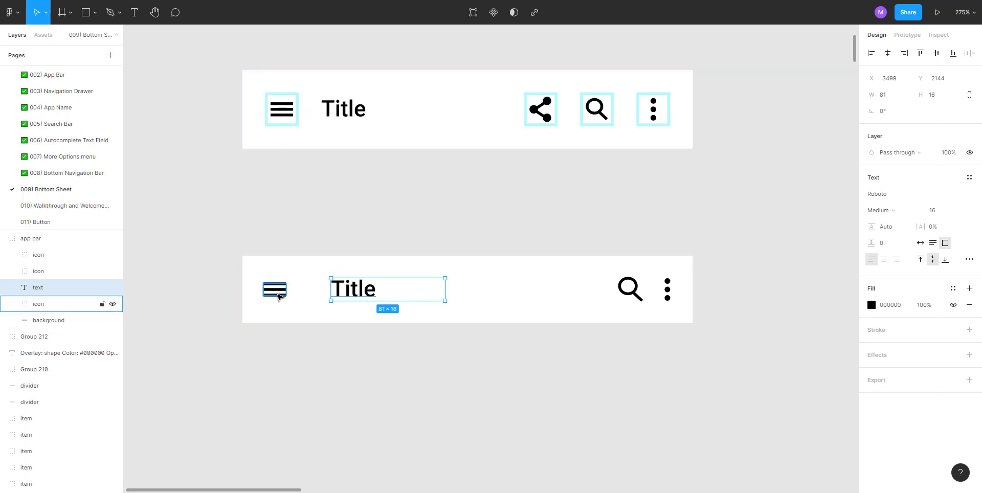
pyautogui.scroll(3, 284, 112)
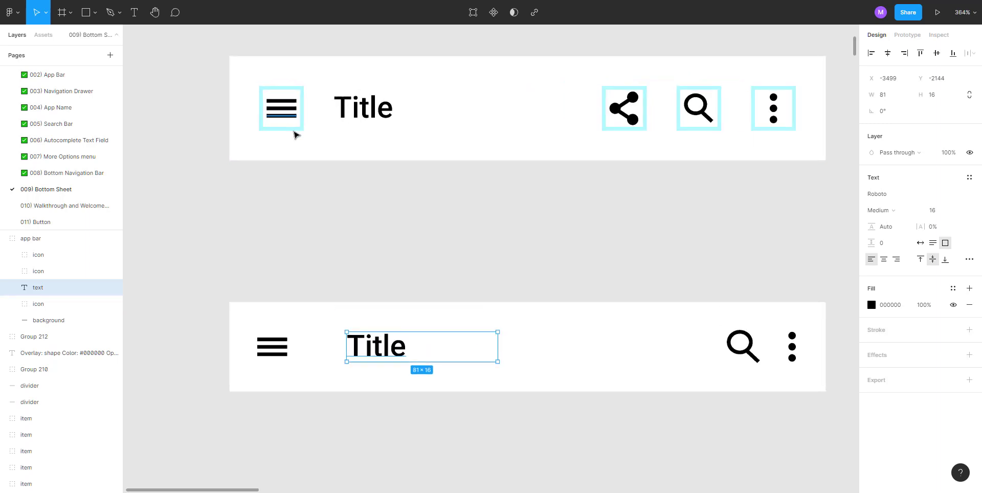
# Measure the gap between the hamburger icon's background square and the Title text in the upper app bar
pyautogui.keyDown('ctrl'); pyautogui.click(303, 132); pyautogui.keyUp('ctrl')
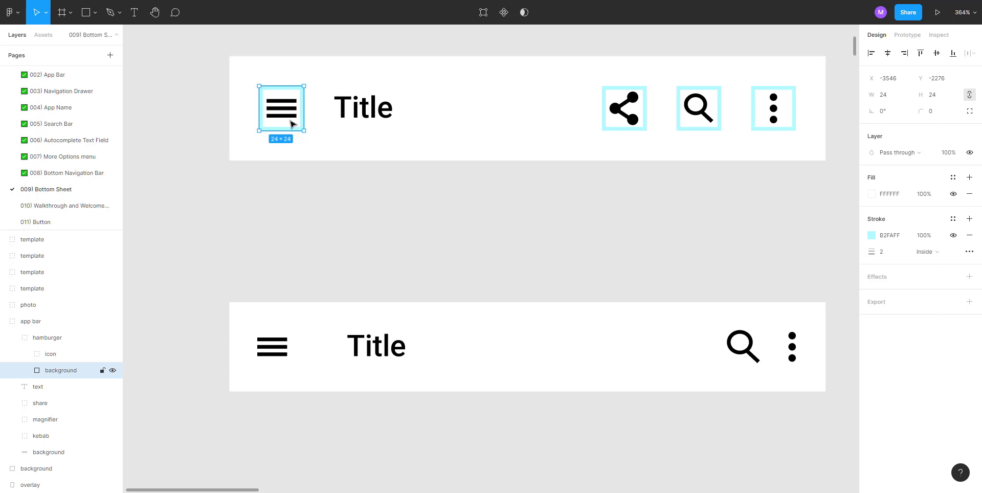
pyautogui.scroll(1, 292, 123)
pyautogui.press('alt')
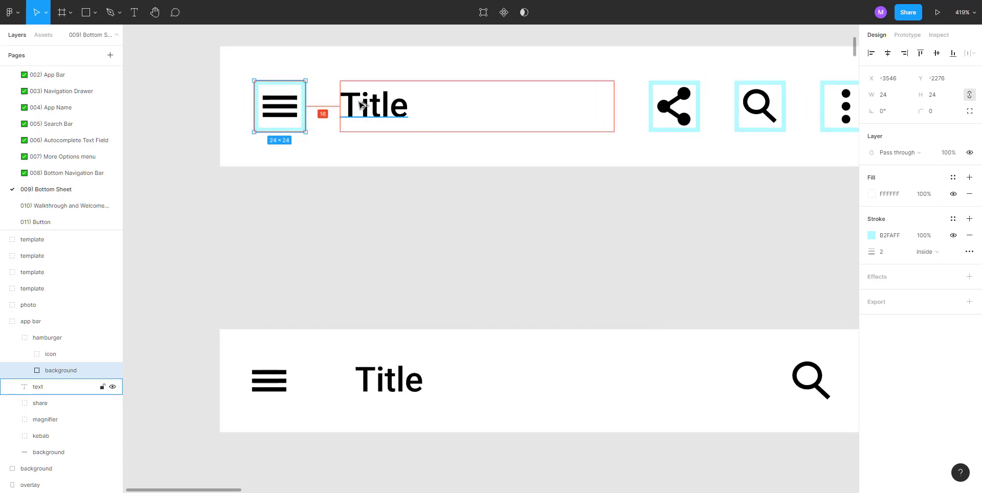
pyautogui.scroll(-1, 309, 191)
pyautogui.scroll(-2, 309, 191)
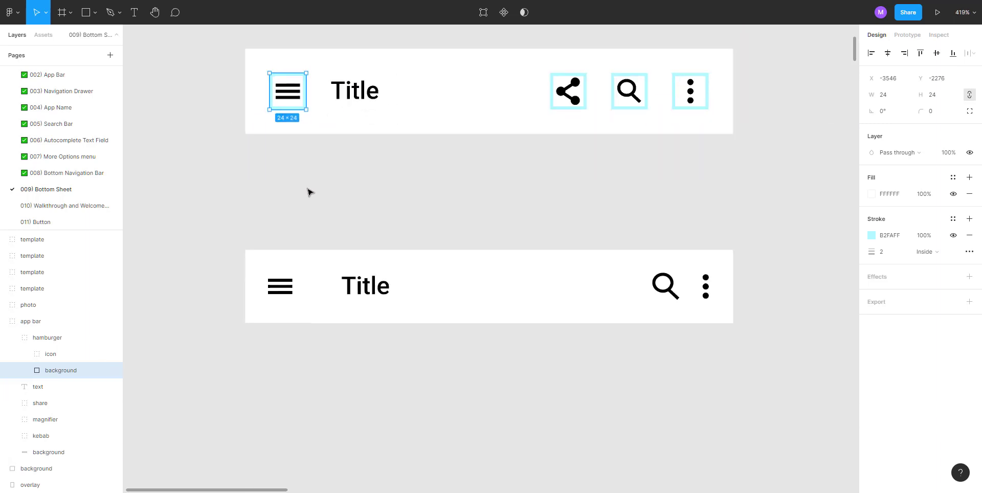
pyautogui.scroll(-2, 309, 191)
pyautogui.scroll(1, 307, 189)
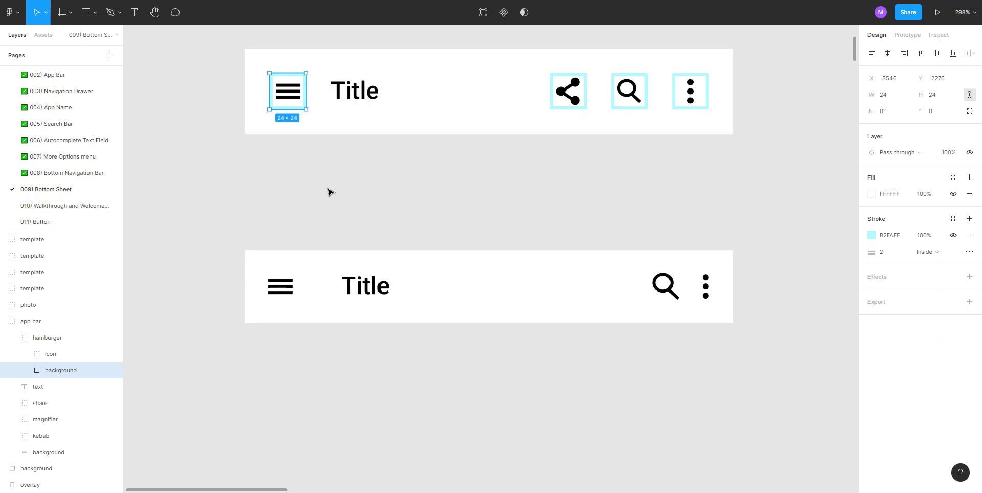
# Delete the magnifier, kebab and hamburger icons from the lower app bar
pyautogui.click(329, 189)
pyautogui.moveTo(329, 198); pyautogui.dragTo(312, 199)
pyautogui.hscroll(2, 307, 199)
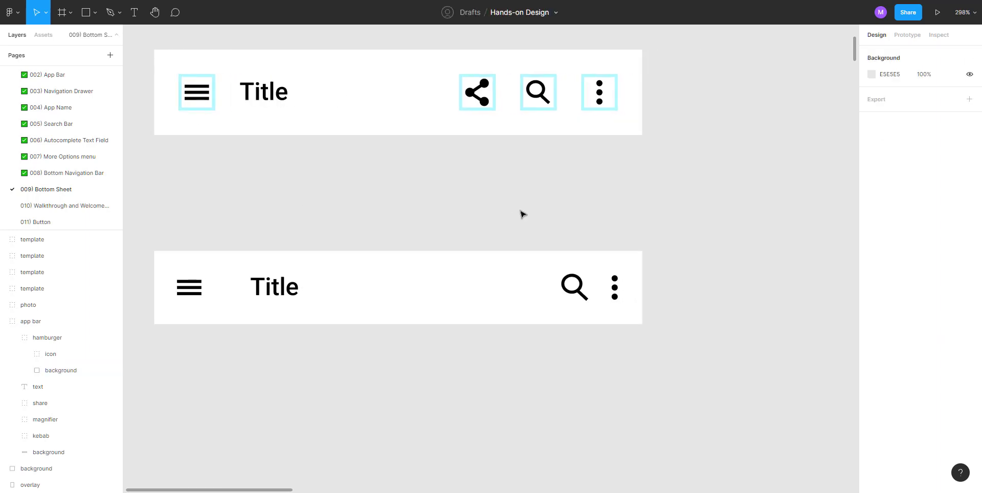
pyautogui.click(574, 285)
pyautogui.keyDown('shift'); pyautogui.click(615, 295); pyautogui.keyUp('shift')
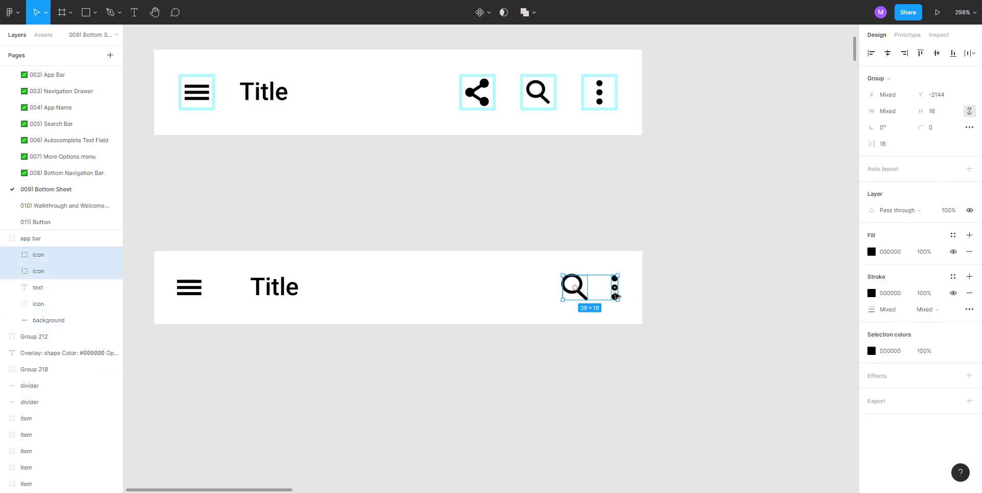
pyautogui.press('Delete')
pyautogui.click(190, 287)
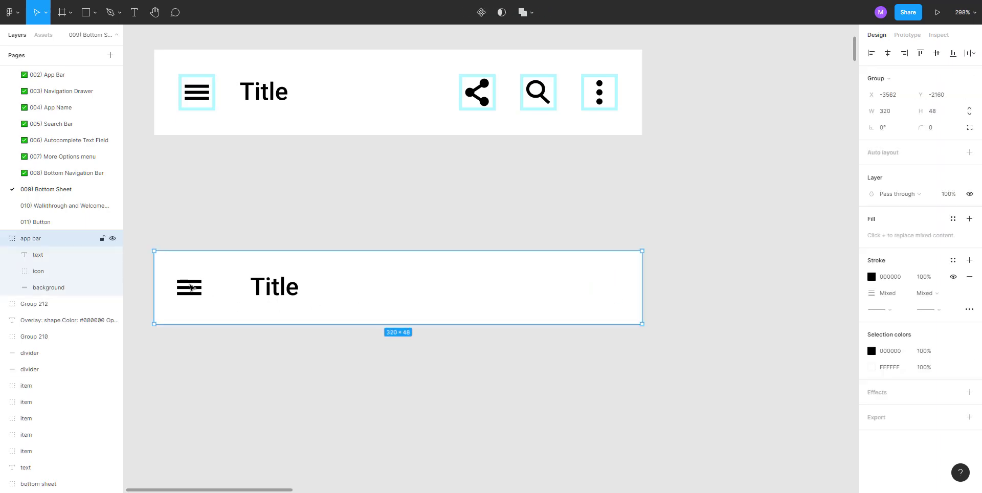
pyautogui.press('Delete')
# Copy the hamburger, share, magnifier and kebab icons from the upper app bar and paste them into the lower app bar's group
pyautogui.scroll(2, 204, 197)
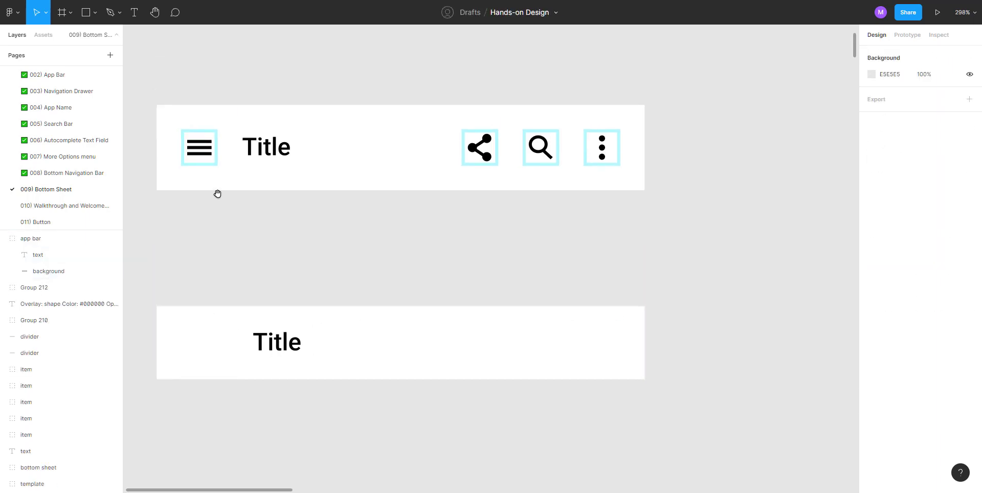
pyautogui.click(211, 147)
pyautogui.keyDown('shift'); pyautogui.click(479, 147); pyautogui.keyUp('shift')
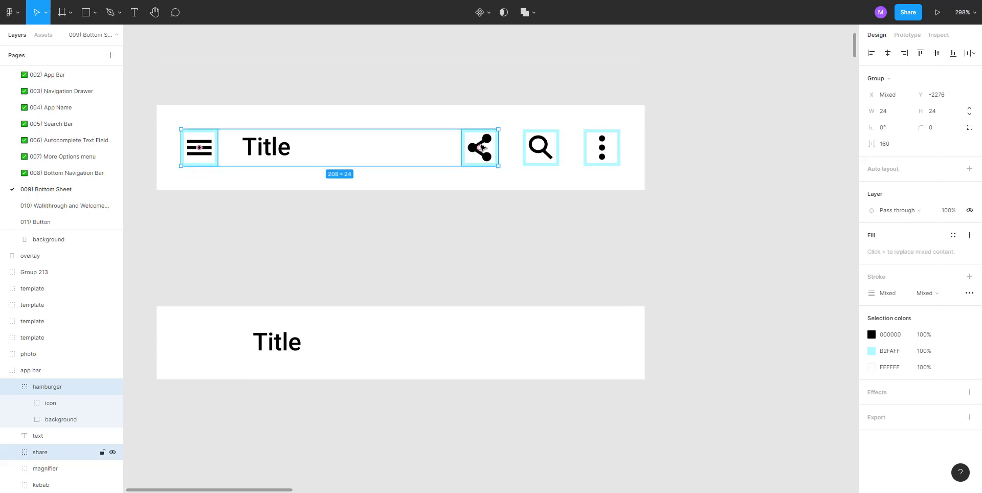
pyautogui.keyDown('shift'); pyautogui.click(536, 148); pyautogui.keyUp('shift')
pyautogui.keyDown('shift'); pyautogui.click(603, 150); pyautogui.keyUp('shift')
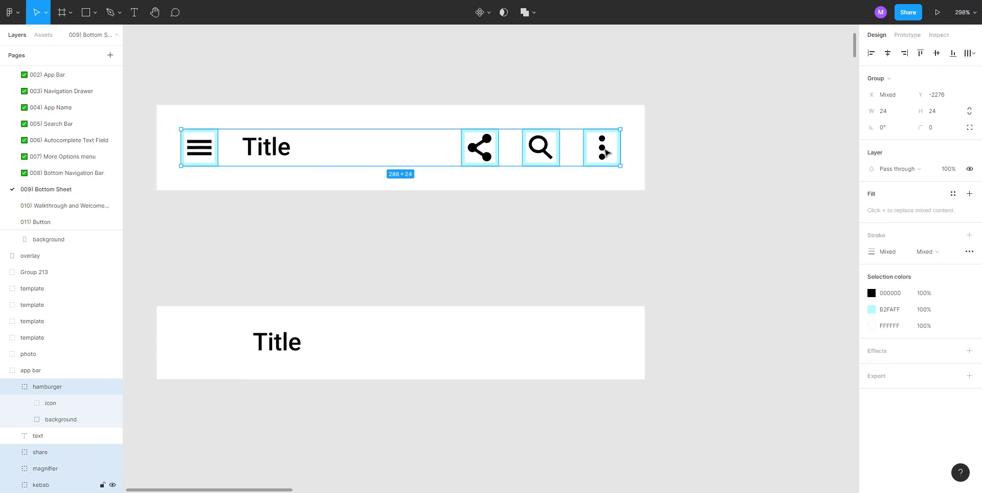
pyautogui.click(390, 271)
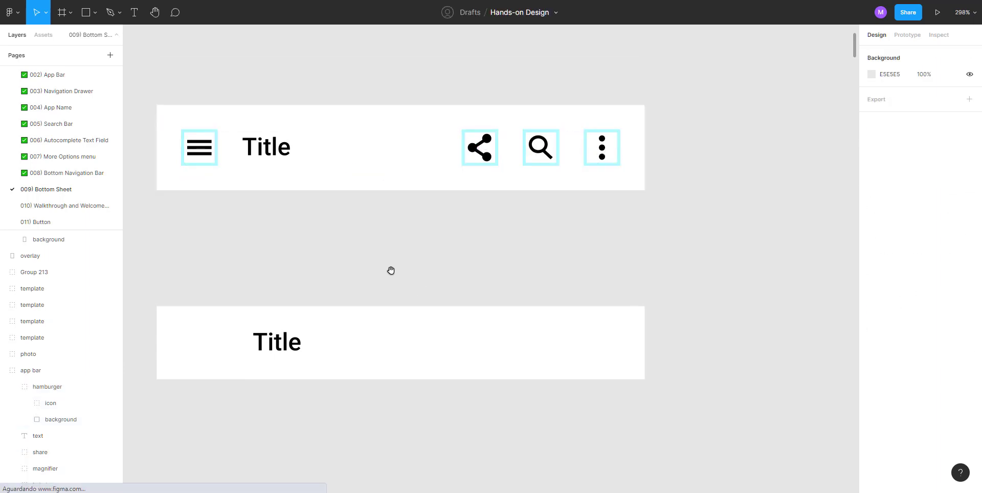
pyautogui.scroll(-2, 250, 281)
pyautogui.hscroll(-1, 250, 281)
pyautogui.click(232, 310)
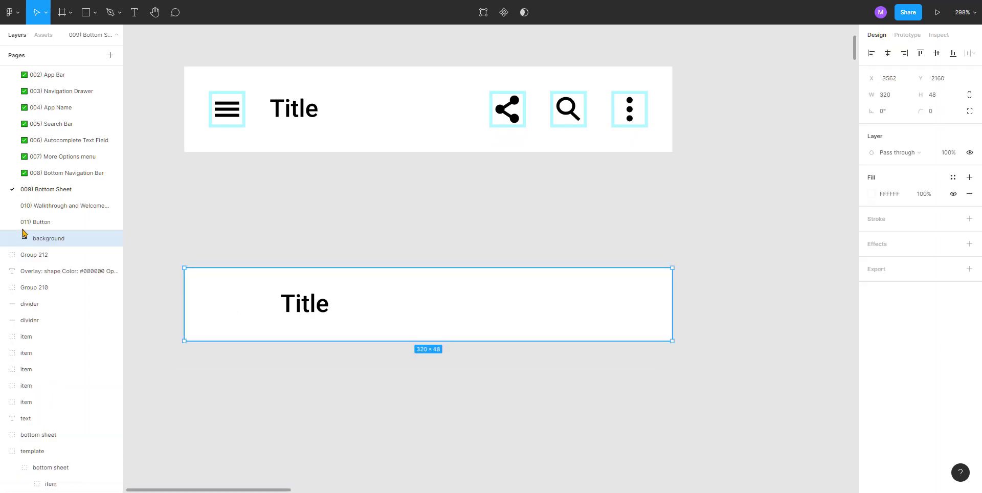
pyautogui.hotkey('ctrl', 'v')
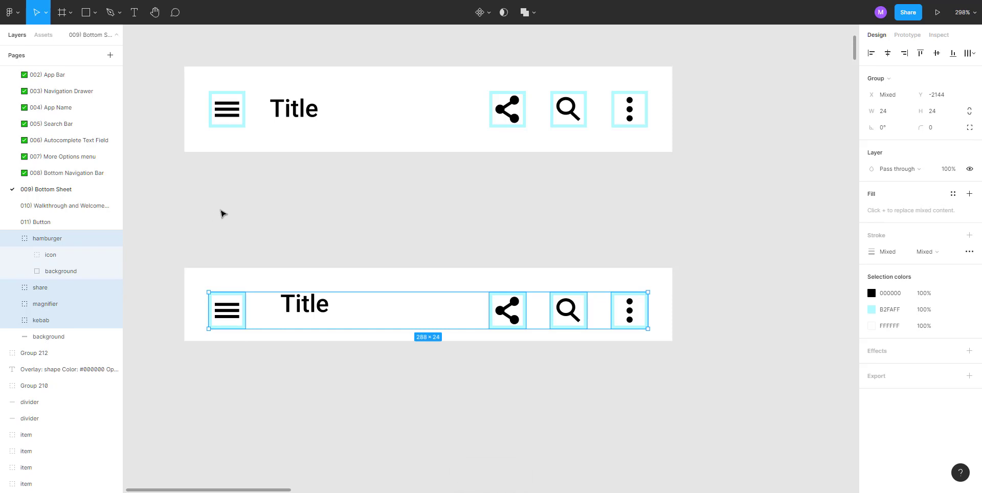
pyautogui.moveTo(233, 199); pyautogui.dragTo(252, 225)
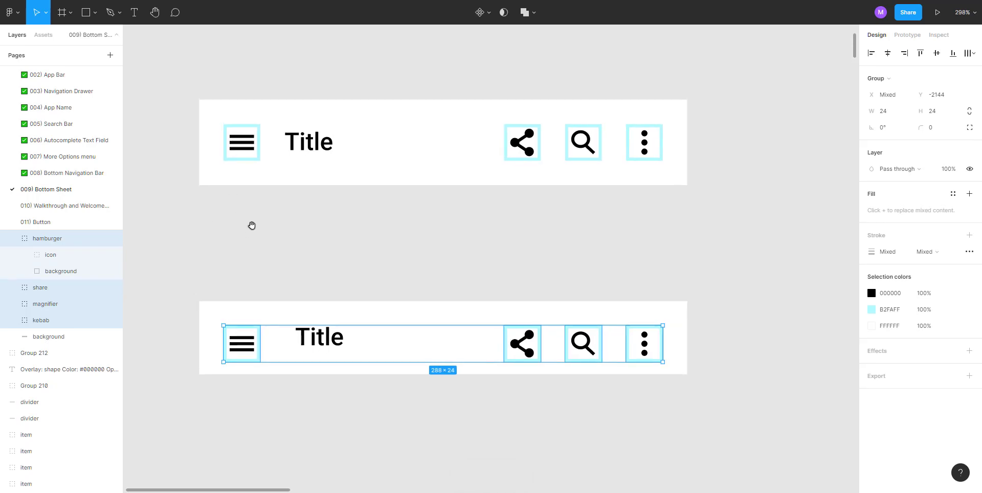
# Check the upper app bar background's height, and try setting the whole lower app bar group's height to 56
pyautogui.click(220, 180)
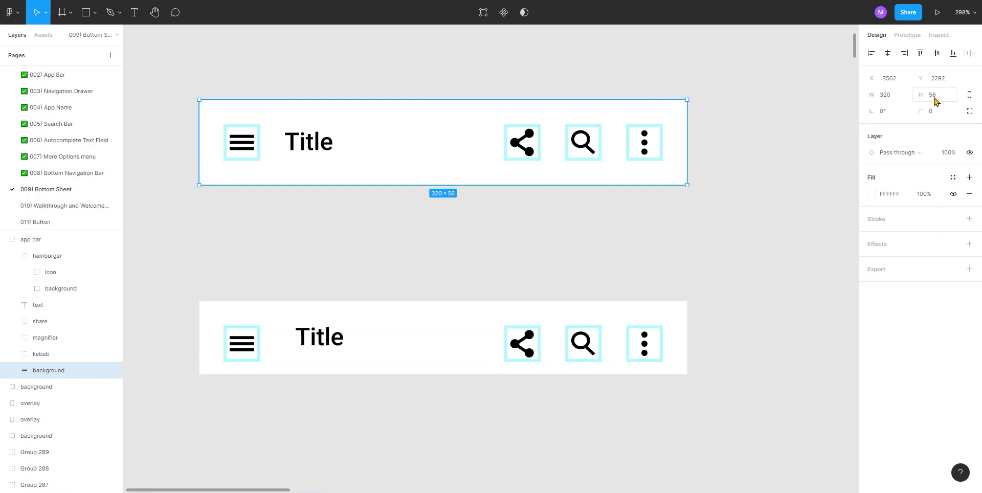
pyautogui.click(207, 321)
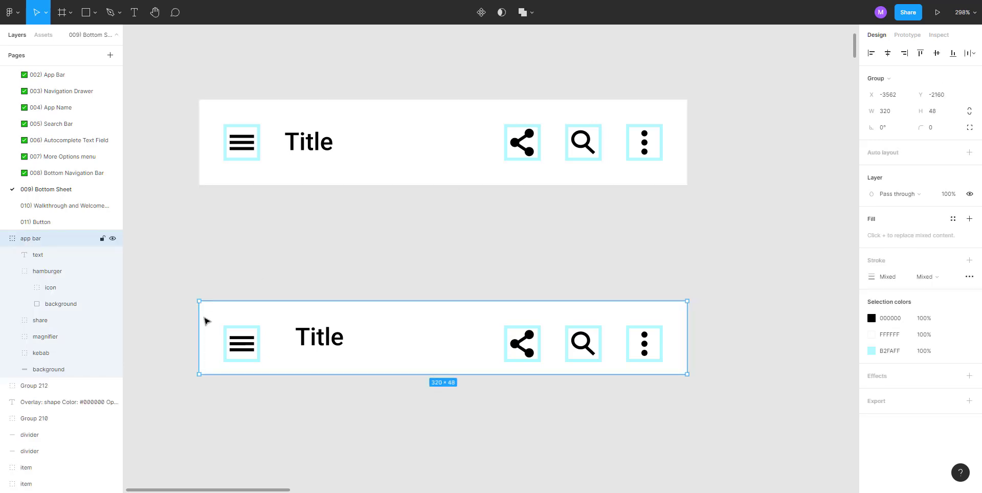
pyautogui.click(946, 112)
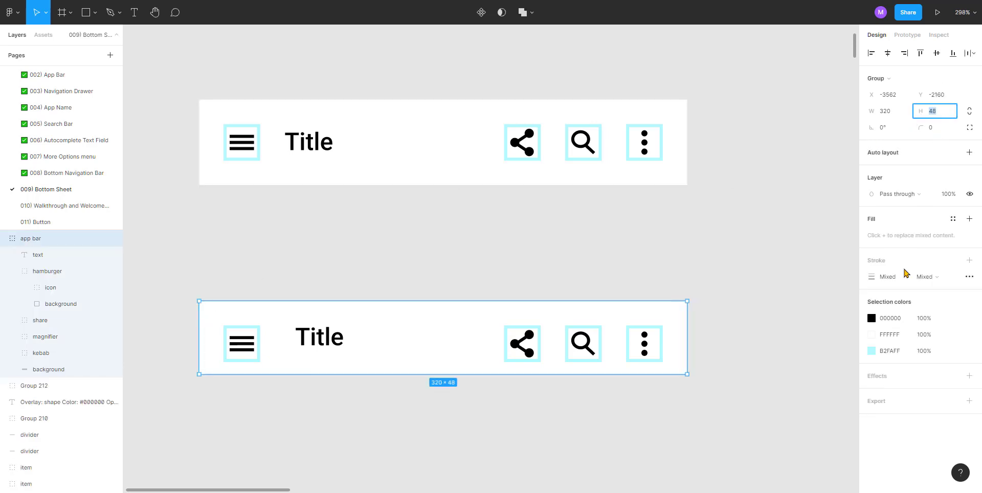
pyautogui.write('56')
pyautogui.press('Return')
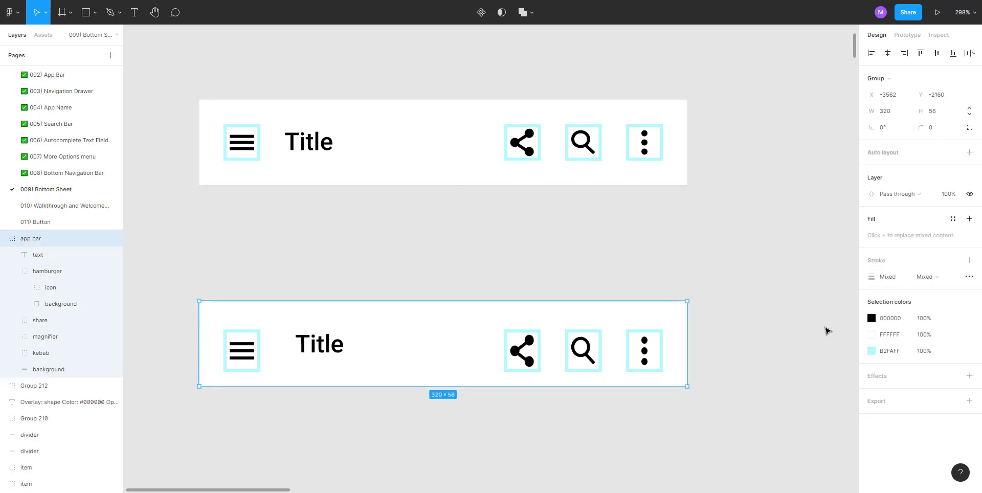
pyautogui.hotkey('ctrl', 'z')
pyautogui.click(395, 270)
pyautogui.click(378, 335)
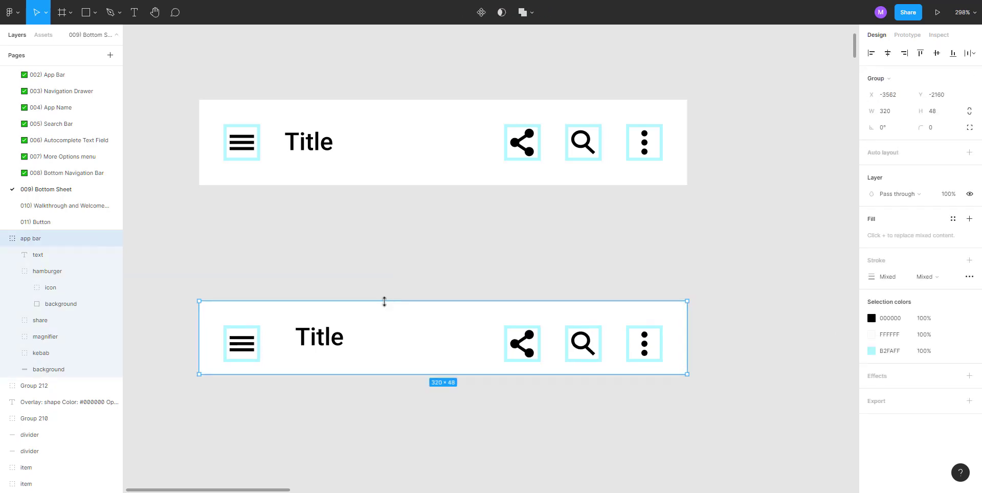
pyautogui.moveTo(384, 301); pyautogui.dragTo(390, 266)
pyautogui.moveTo(391, 321); pyautogui.dragTo(409, 231)
pyautogui.hotkey('ctrl', 'z')
pyautogui.click(397, 266)
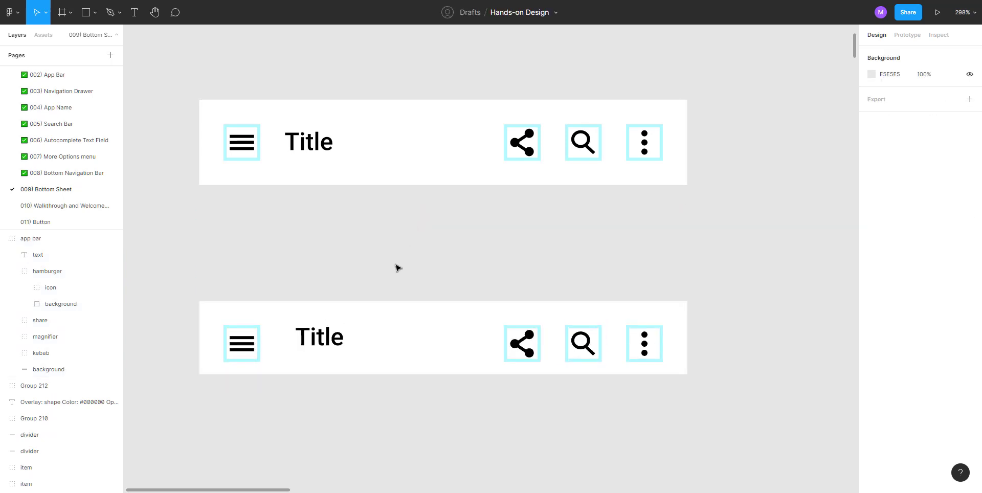
# Set the height of only the background layer in the lower app bar to 56
pyautogui.doubleClick(247, 350)
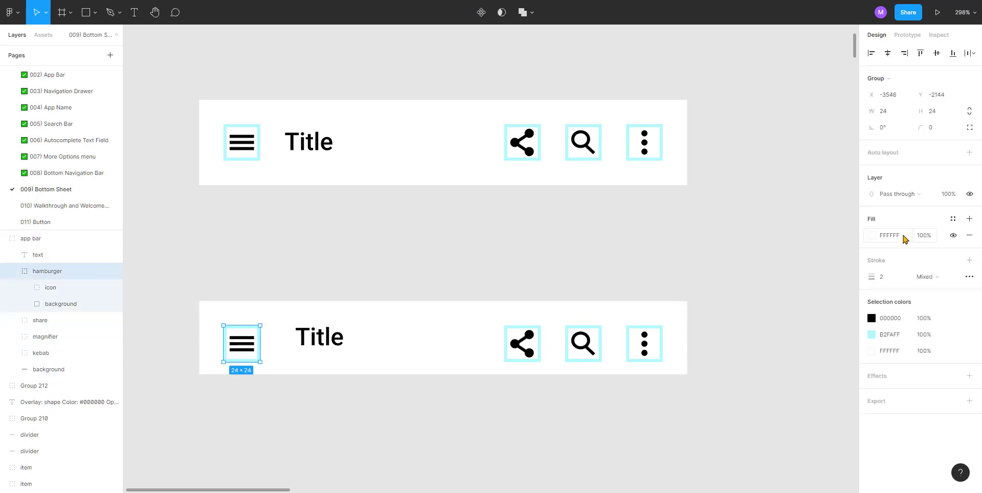
pyautogui.click(427, 260)
pyautogui.click(232, 315)
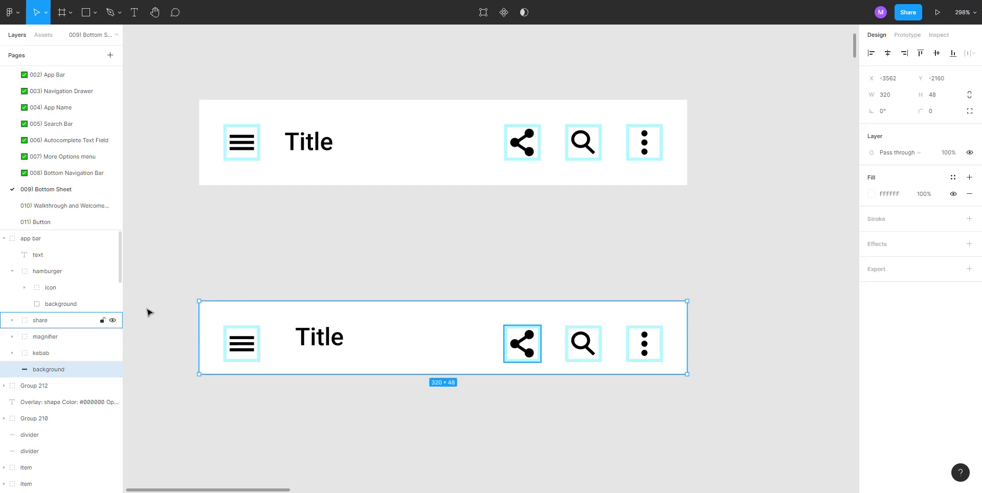
pyautogui.click(172, 294)
pyautogui.click(232, 321)
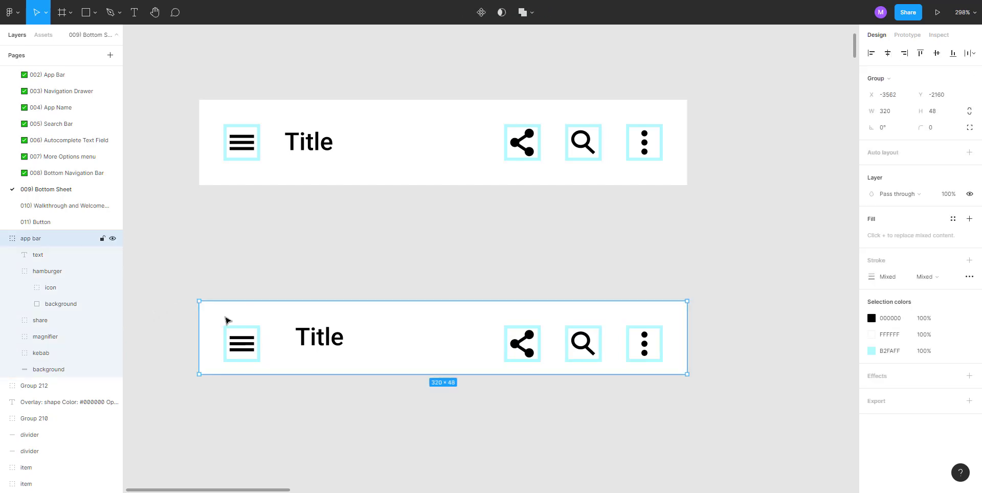
pyautogui.click(57, 371)
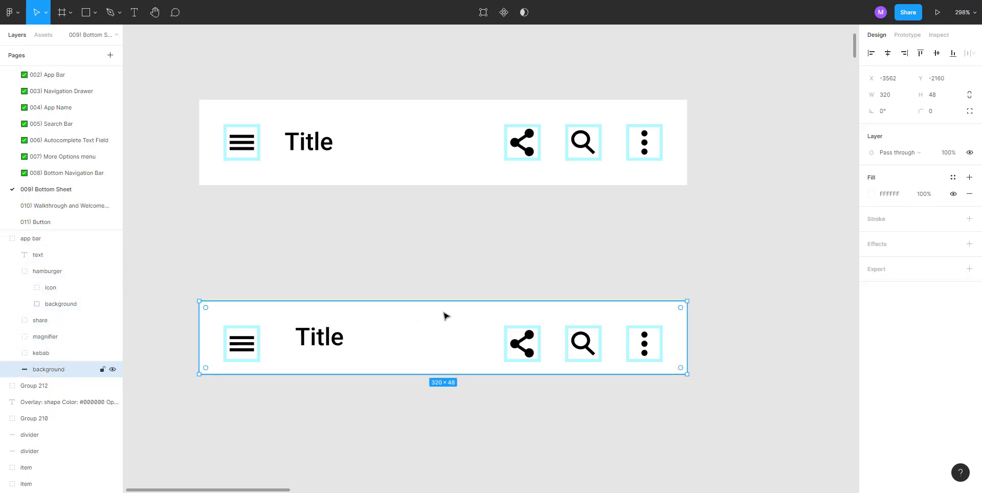
pyautogui.click(941, 101)
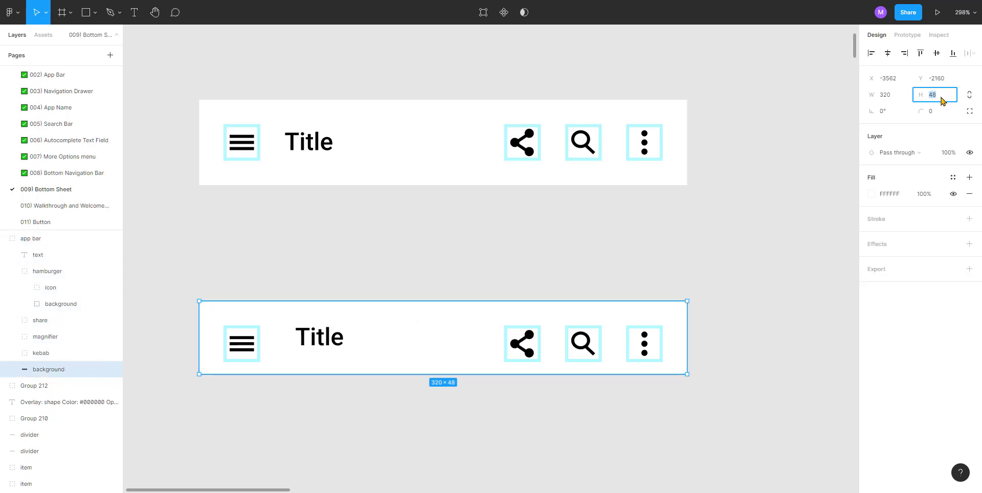
pyautogui.write('56')
pyautogui.press('Return')
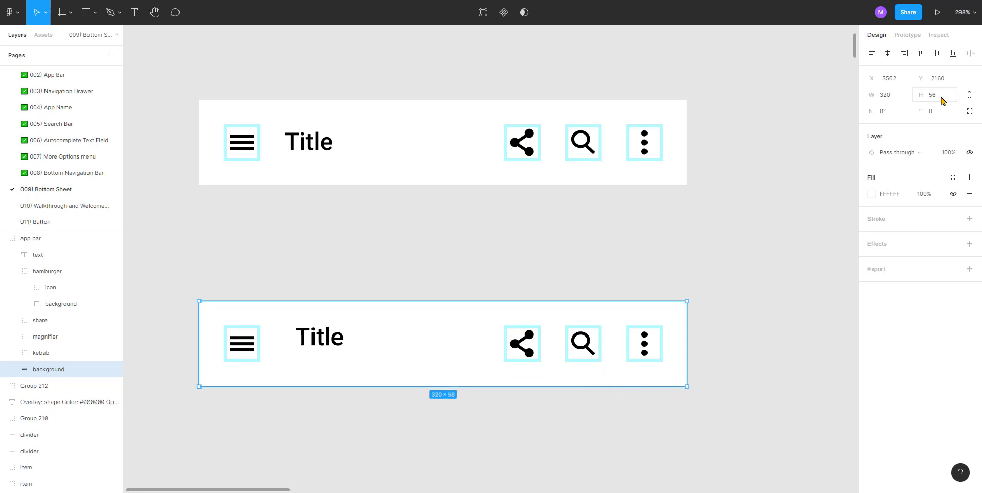
pyautogui.click(342, 263)
pyautogui.scroll(-2, 342, 262)
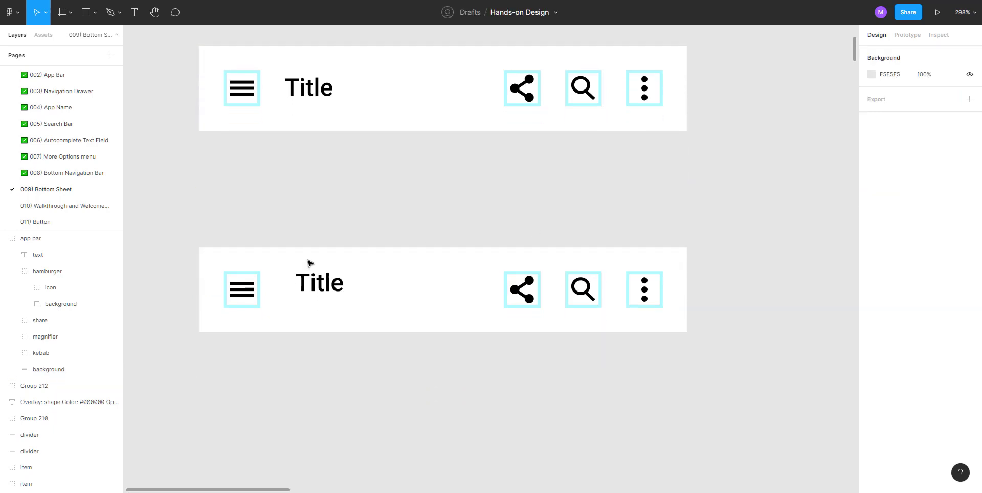
# Align the hamburger, title, share, magnifier and kebab layers of the lower app bar to one another by their vertical centers
pyautogui.doubleClick(244, 289)
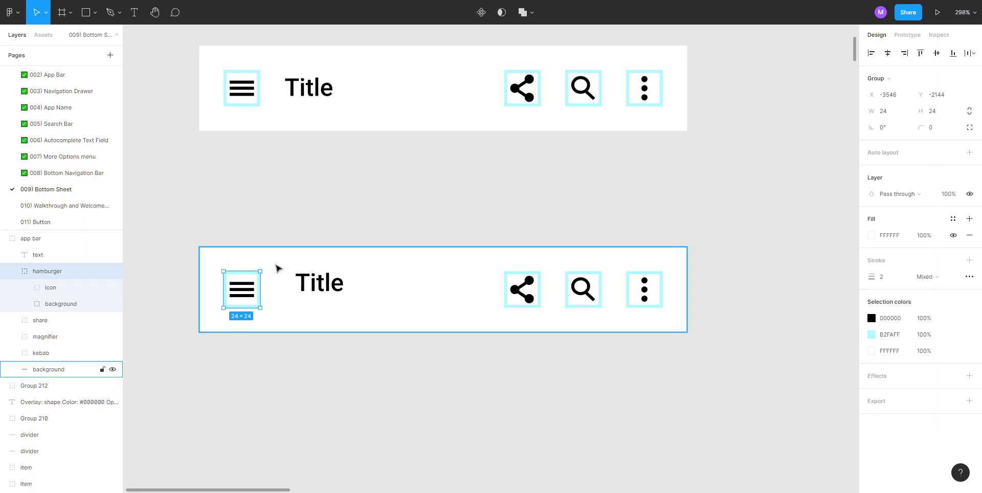
pyautogui.keyDown('shift'); pyautogui.click(321, 290); pyautogui.keyUp('shift')
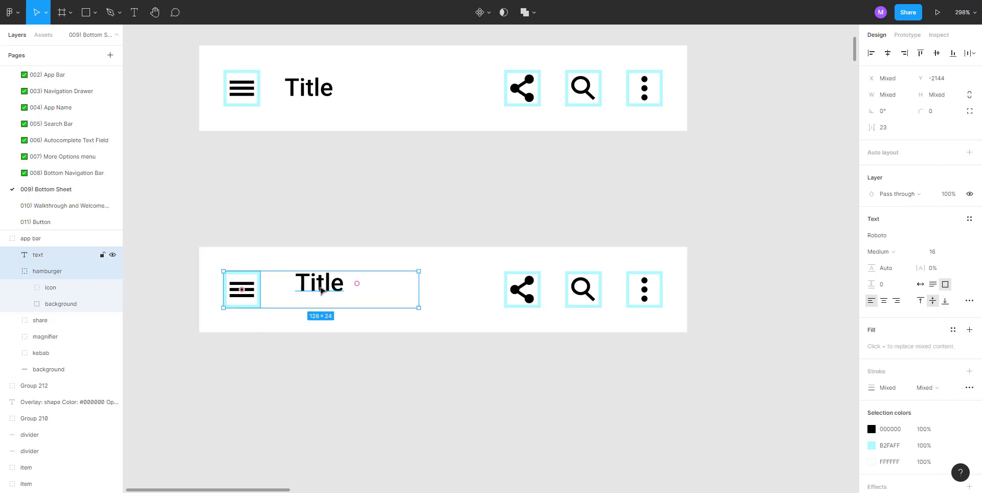
pyautogui.keyDown('shift'); pyautogui.click(529, 290); pyautogui.keyUp('shift')
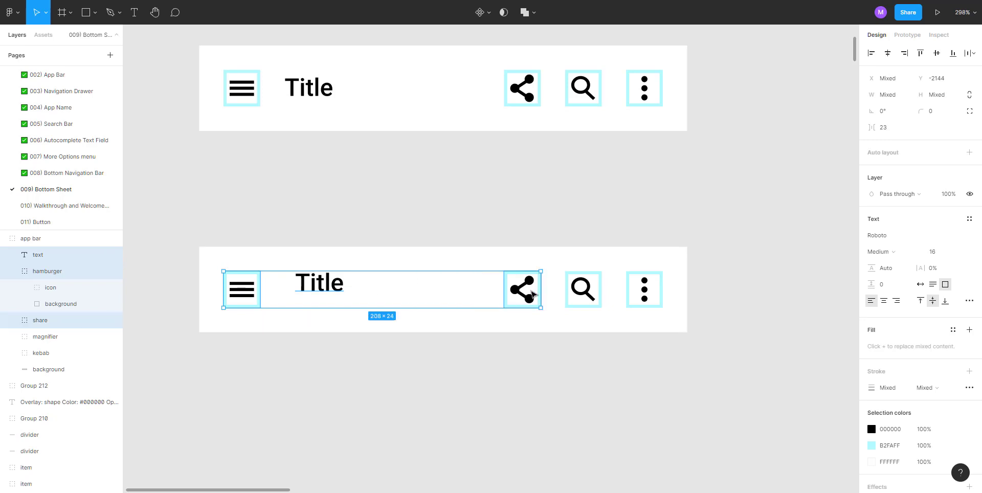
pyautogui.keyDown('shift'); pyautogui.click(583, 290); pyautogui.keyUp('shift')
pyautogui.keyDown('shift'); pyautogui.click(649, 295); pyautogui.keyUp('shift')
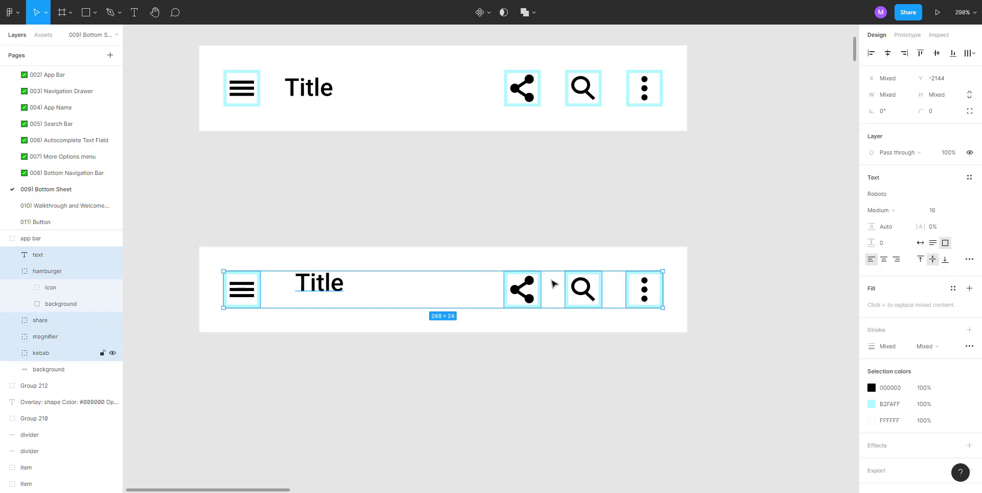
pyautogui.click(937, 53)
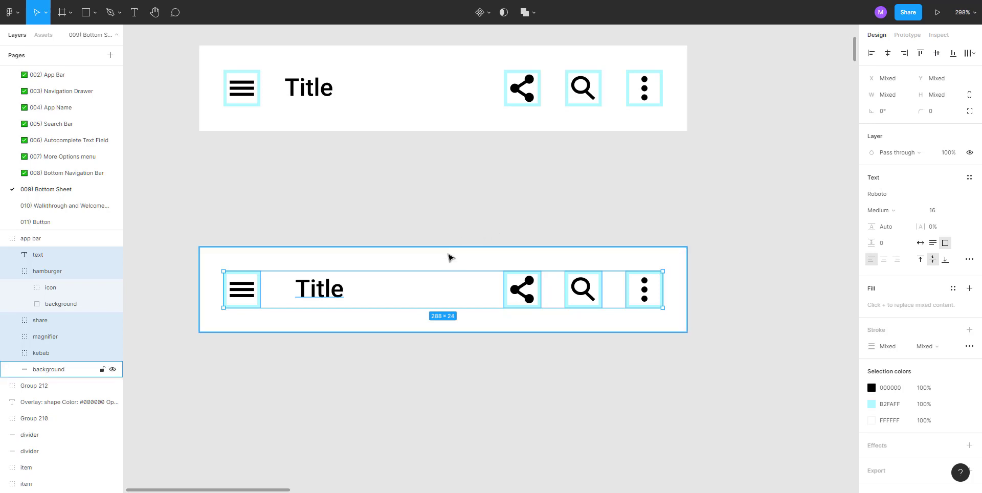
# Add the background layer to the selection and align all lower app bar layers by their vertical centers
pyautogui.keyDown('shift'); pyautogui.click(417, 265); pyautogui.keyUp('shift')
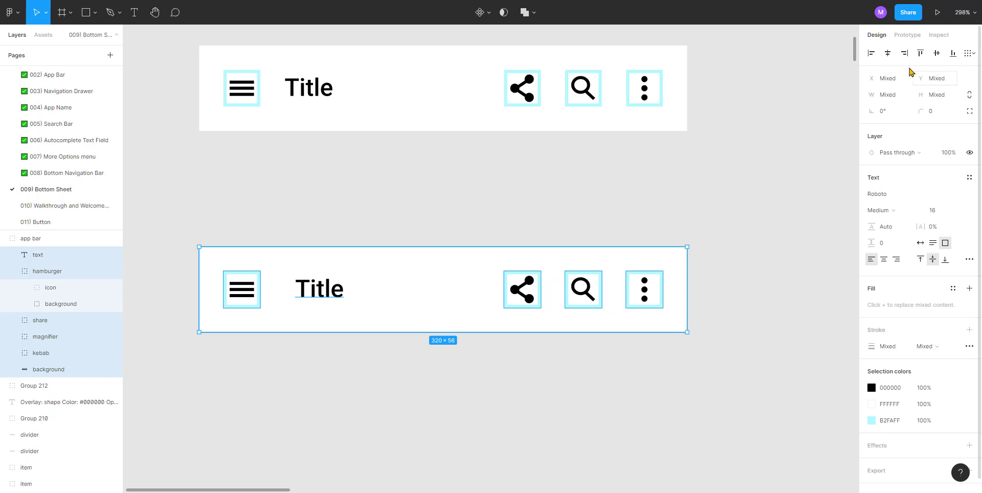
pyautogui.click(935, 54)
pyautogui.click(392, 191)
# Measure the gap between the hamburger icon and the title text in the lower app bar
pyautogui.moveTo(393, 191); pyautogui.dragTo(418, 167)
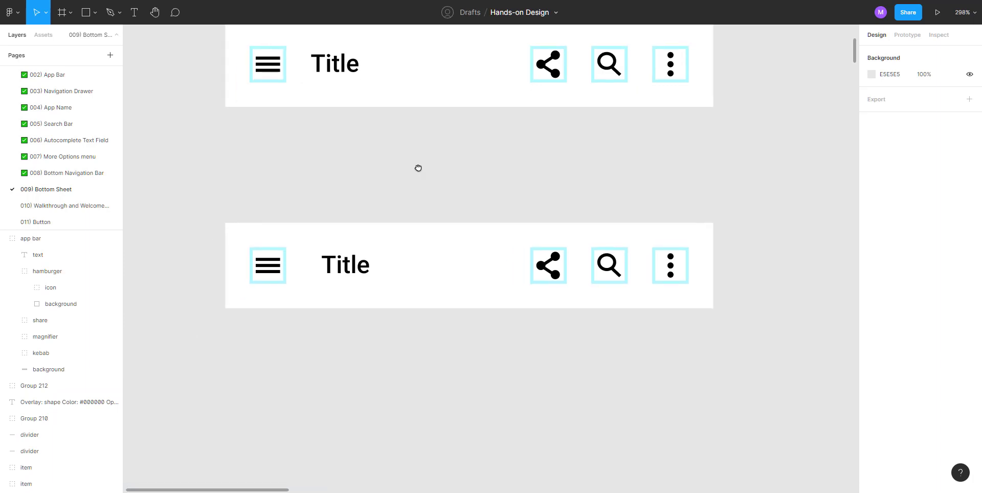
pyautogui.click(335, 264)
pyautogui.click(335, 263)
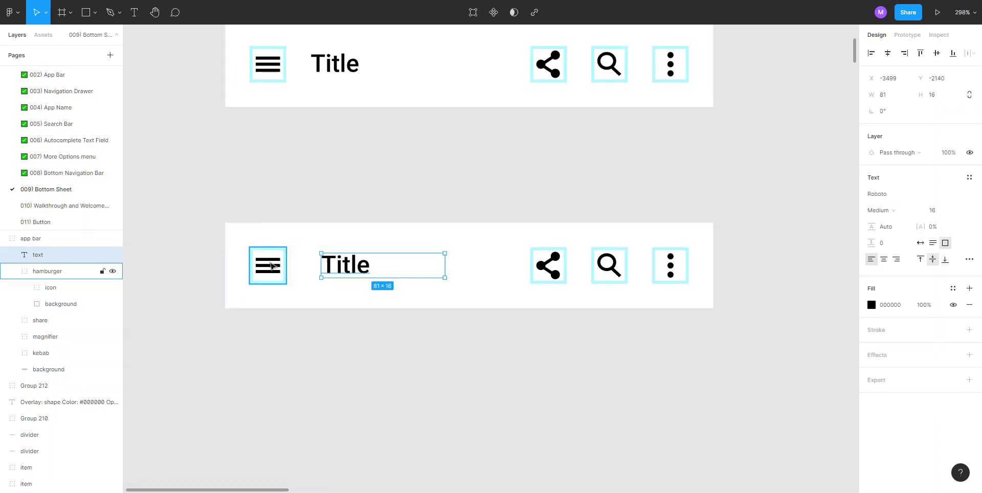
pyautogui.press('alt')
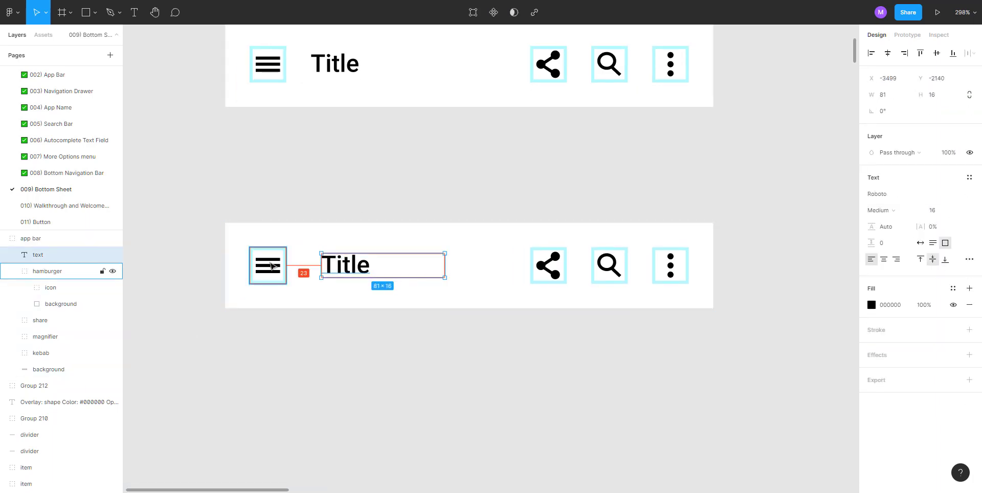
pyautogui.click(413, 174)
pyautogui.doubleClick(347, 275)
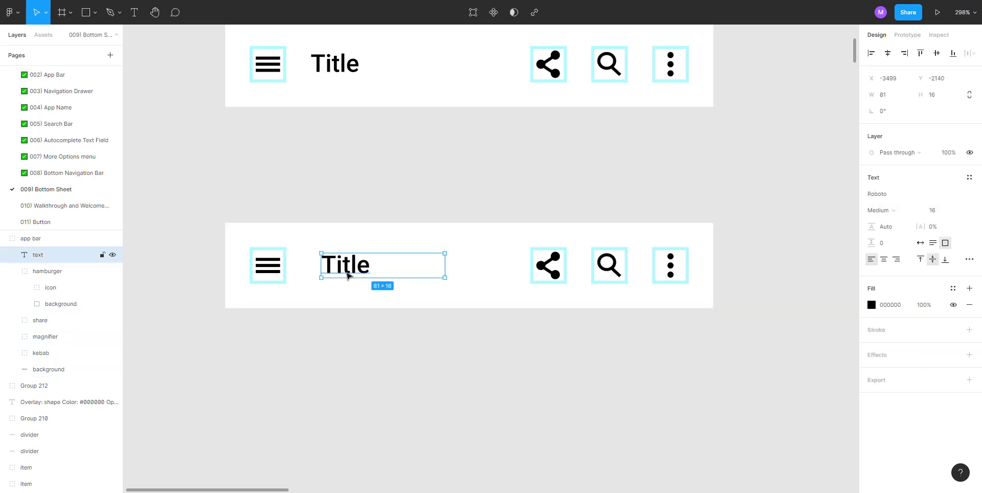
pyautogui.press('alt')
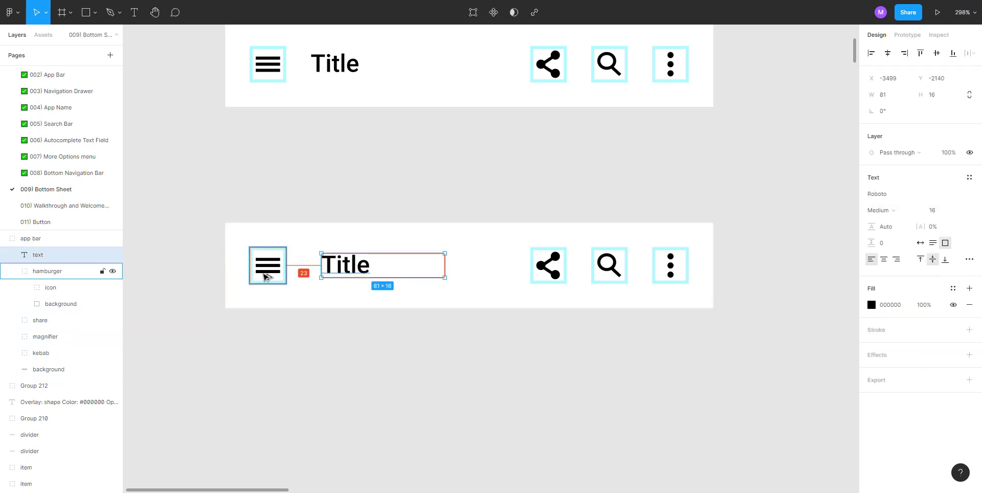
# Nudge the lower app bar's title text 8 px left, closer to the hamburger icon
pyautogui.press('Left')
pyautogui.press('Left')
pyautogui.press('Left')
pyautogui.press('Left')
pyautogui.press('Left')
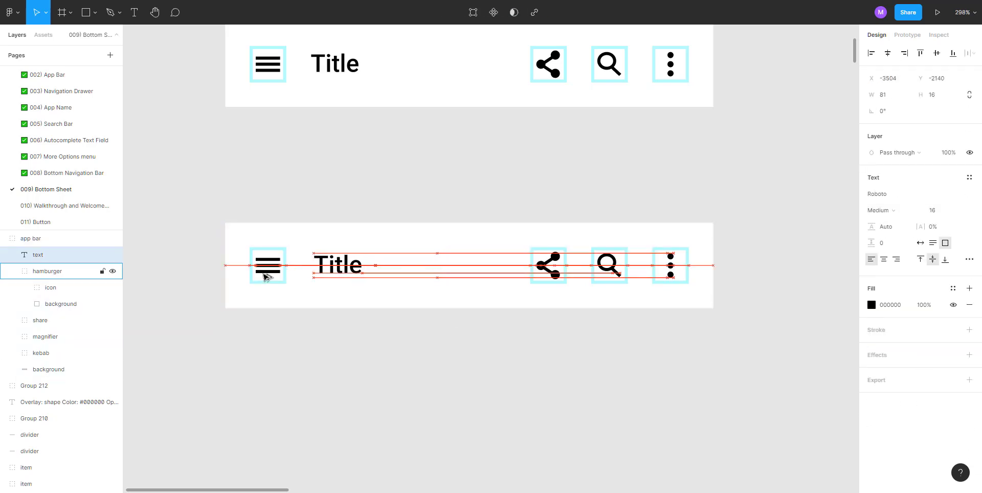
pyautogui.press('Left')
pyautogui.press('Left')
pyautogui.press('Left')
pyautogui.press('alt')
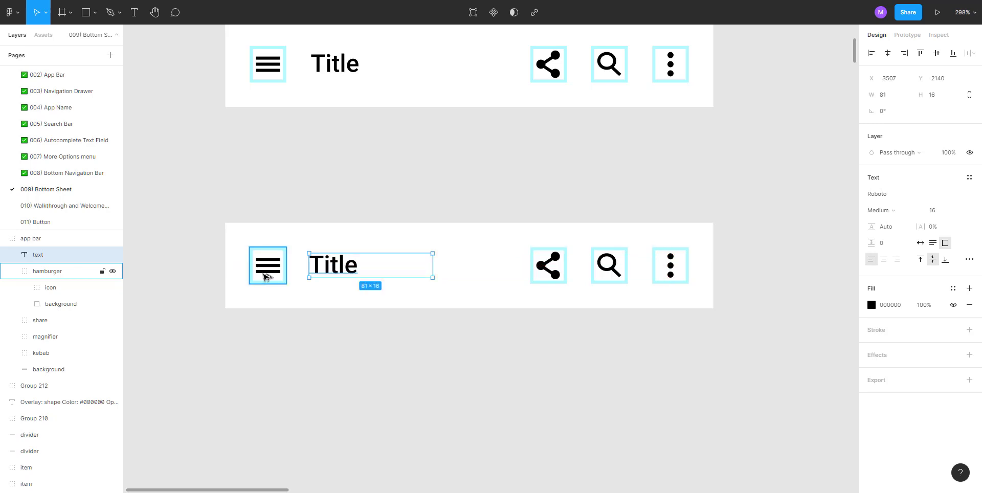
pyautogui.click(316, 207)
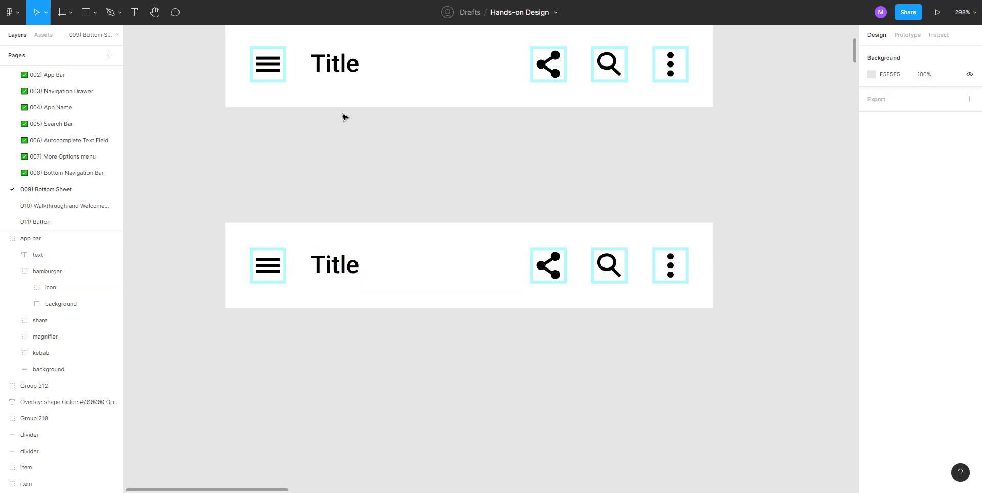
# Check the spacing around the title text in the upper app bar
pyautogui.click(341, 65)
pyautogui.press('alt')
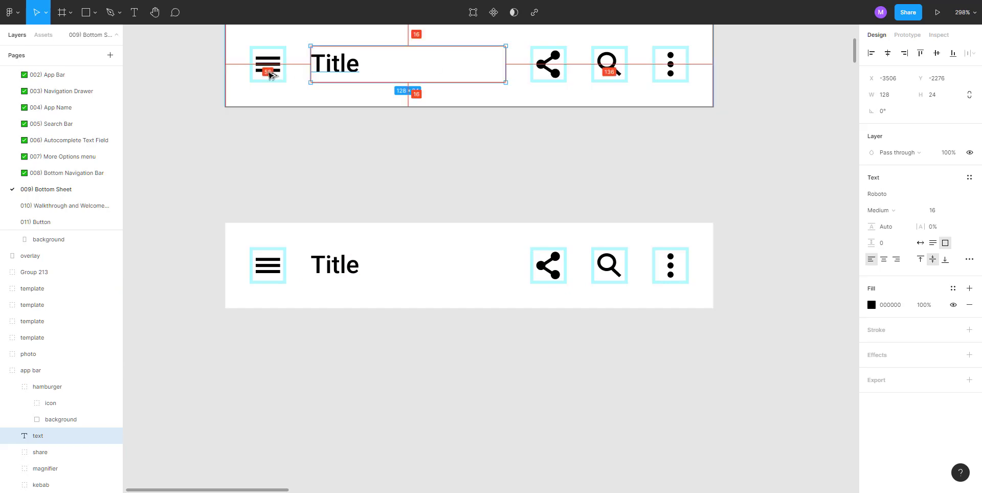
pyautogui.click(414, 187)
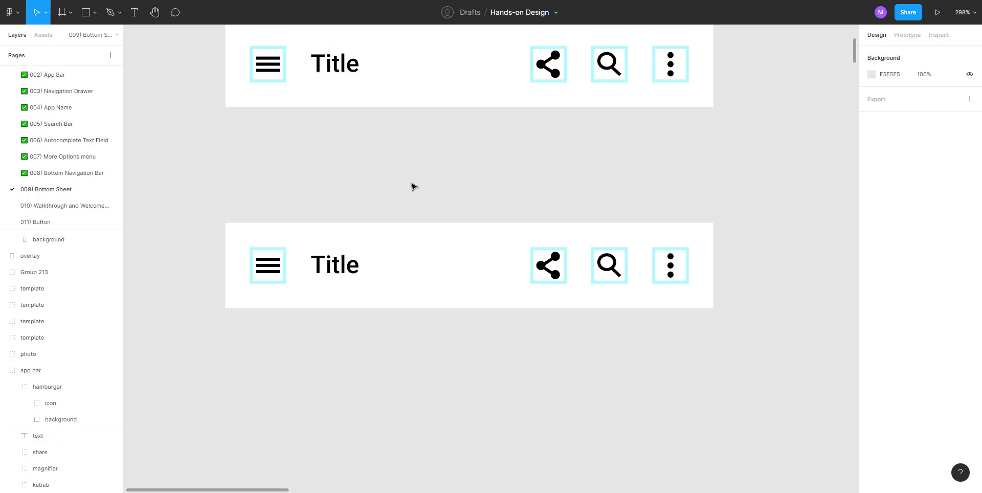
pyautogui.click(345, 276)
pyautogui.click(492, 165)
pyautogui.scroll(1, 532, 235)
# Move the share icon out of the lower app bar onto the empty canvas between the two bars
pyautogui.doubleClick(557, 285)
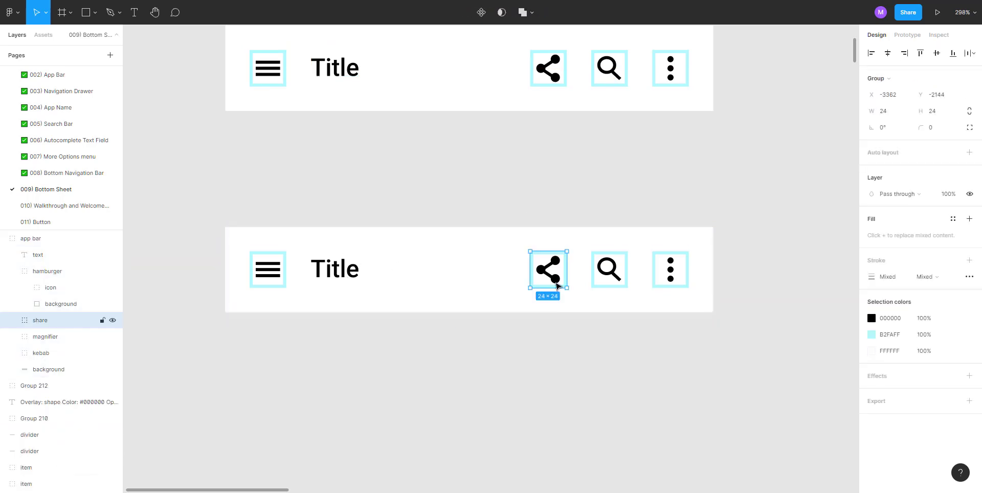
pyautogui.doubleClick(553, 280)
pyautogui.click(514, 351)
pyautogui.doubleClick(549, 277)
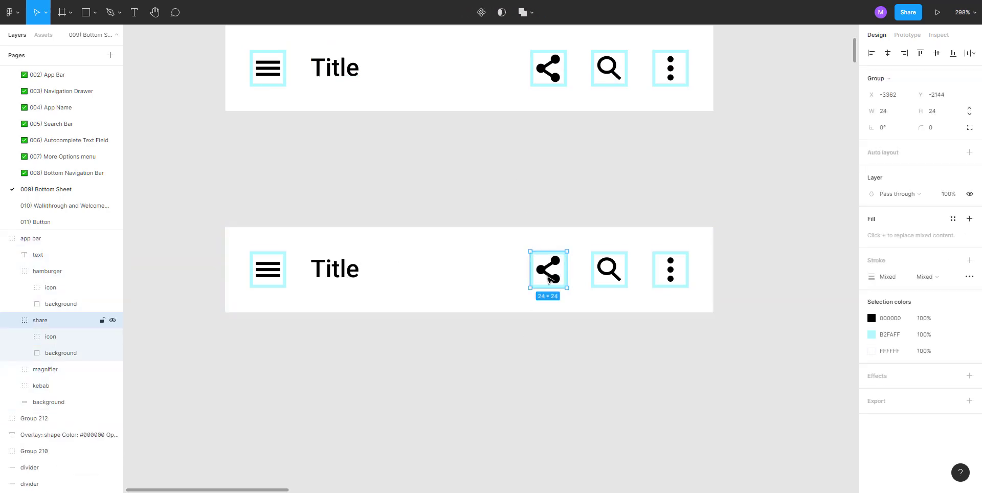
pyautogui.moveTo(549, 277); pyautogui.dragTo(370, 247)
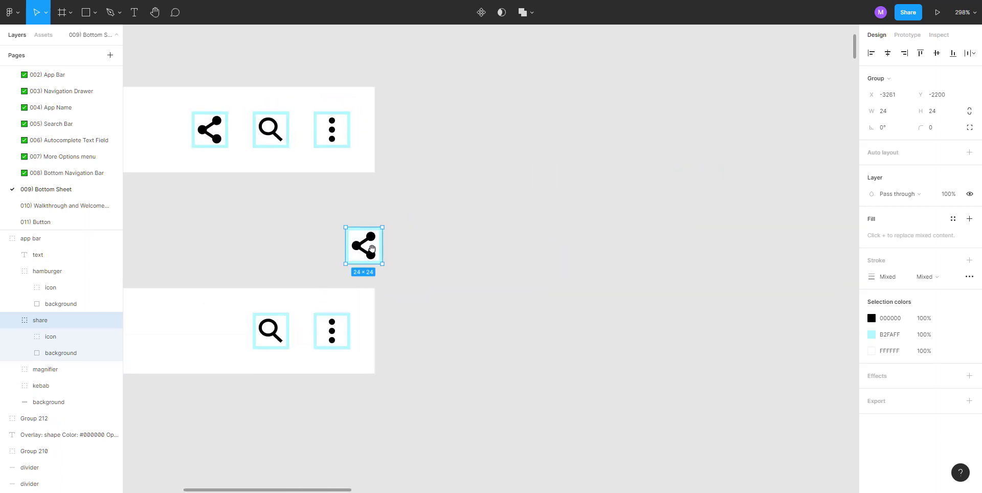
pyautogui.scroll(2, 388, 246)
pyautogui.scroll(4, 348, 233)
pyautogui.click(447, 223)
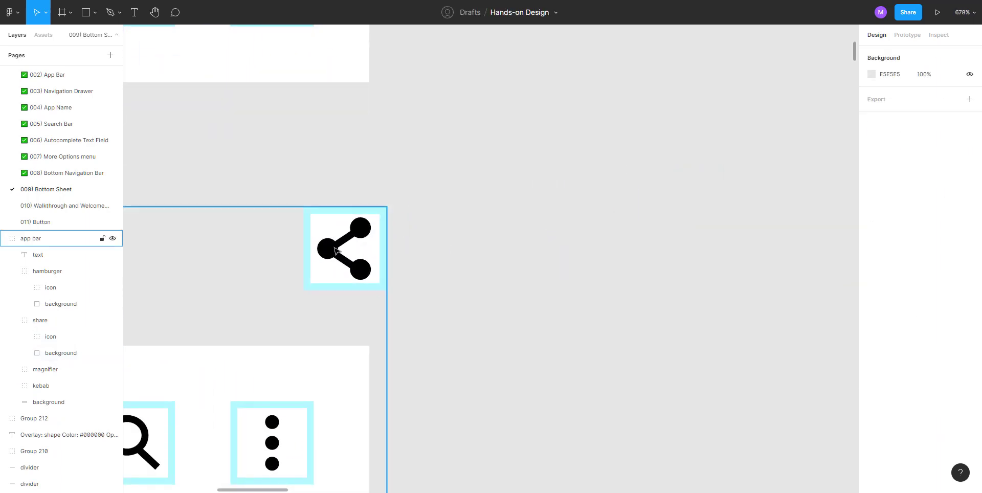
# Take the share icon out of the app bar group and paste it as a separate group on the empty canvas to the right
pyautogui.click(335, 250)
pyautogui.press('Delete')
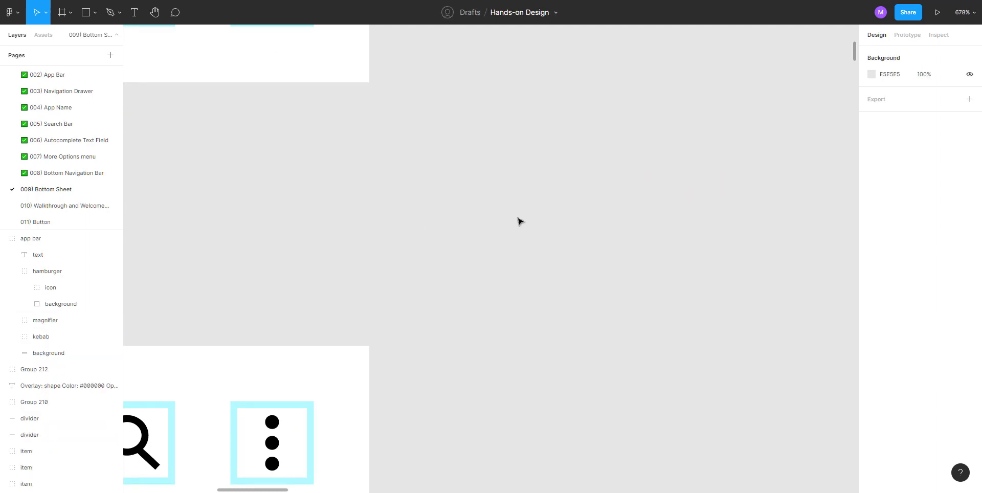
pyautogui.hotkey('ctrl', 'v')
pyautogui.click(519, 221)
pyautogui.moveTo(337, 252); pyautogui.dragTo(576, 254)
pyautogui.click(638, 234)
pyautogui.moveTo(480, 261); pyautogui.dragTo(549, 237)
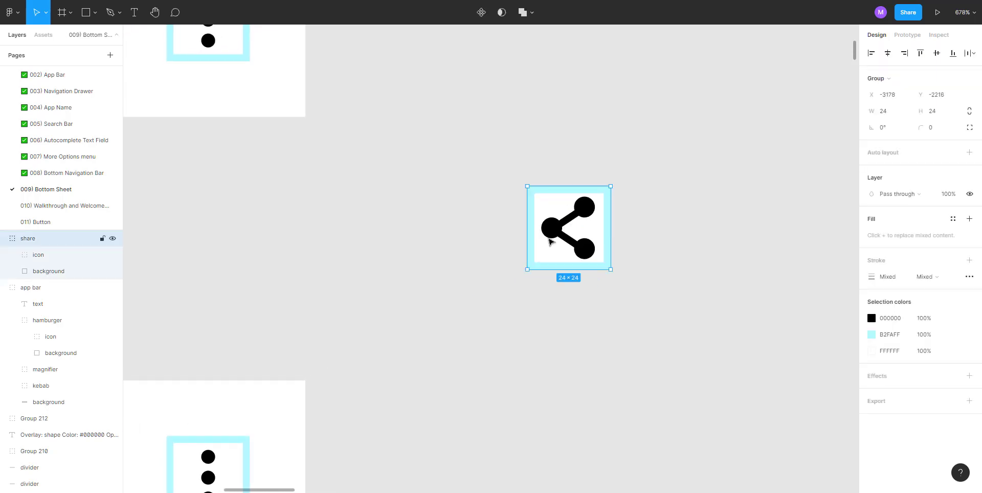
pyautogui.click(489, 280)
pyautogui.moveTo(489, 282); pyautogui.dragTo(396, 281)
pyautogui.scroll(3, 482, 254)
pyautogui.scroll(4, 483, 256)
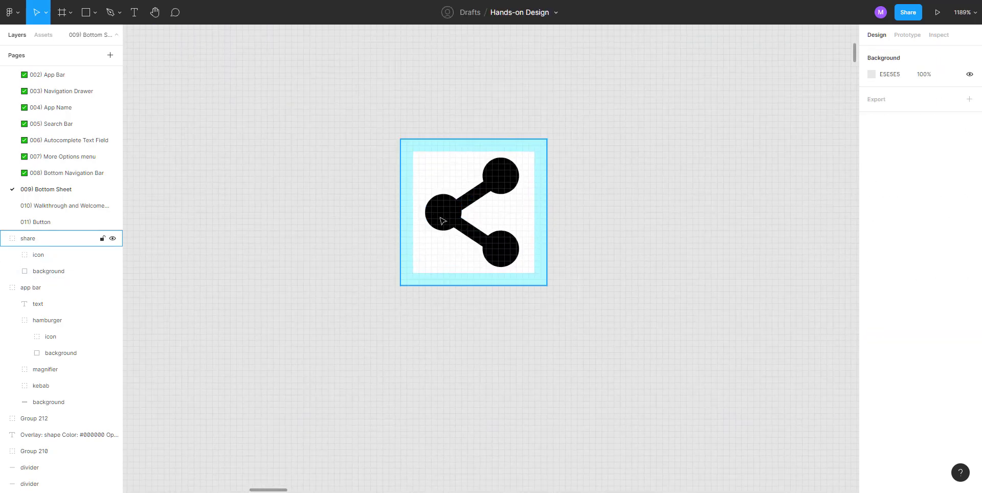
# Draw a circle about 5 × 5 below the separate share icon
pyautogui.press('o')
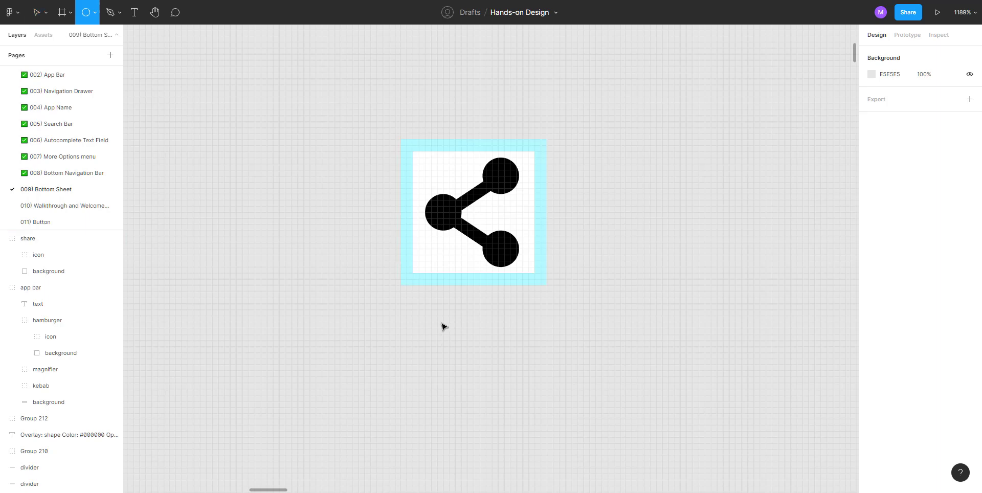
pyautogui.moveTo(432, 331); pyautogui.dragTo(463, 359)
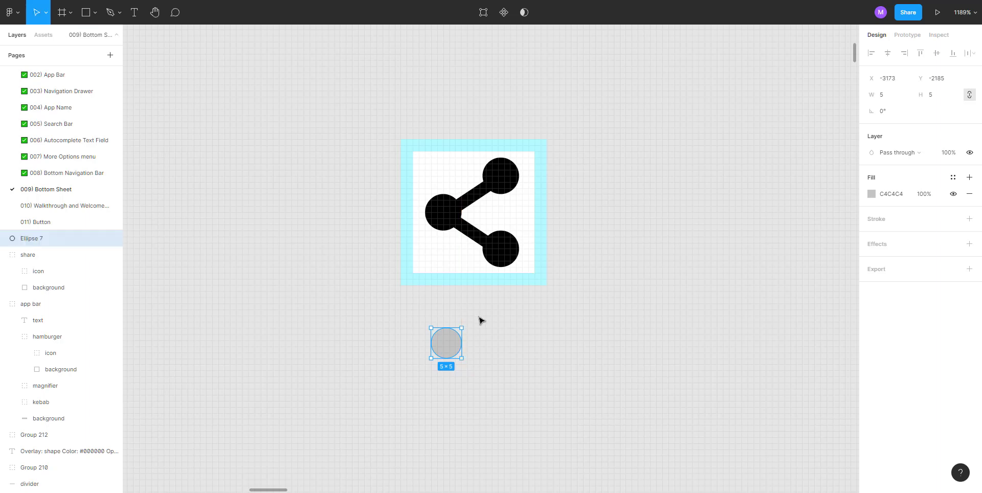
pyautogui.click(480, 320)
# Check the size of the share icon's left dot, and set the new circle's width and height to 6
pyautogui.keyDown('ctrl'); pyautogui.click(446, 209); pyautogui.keyUp('ctrl')
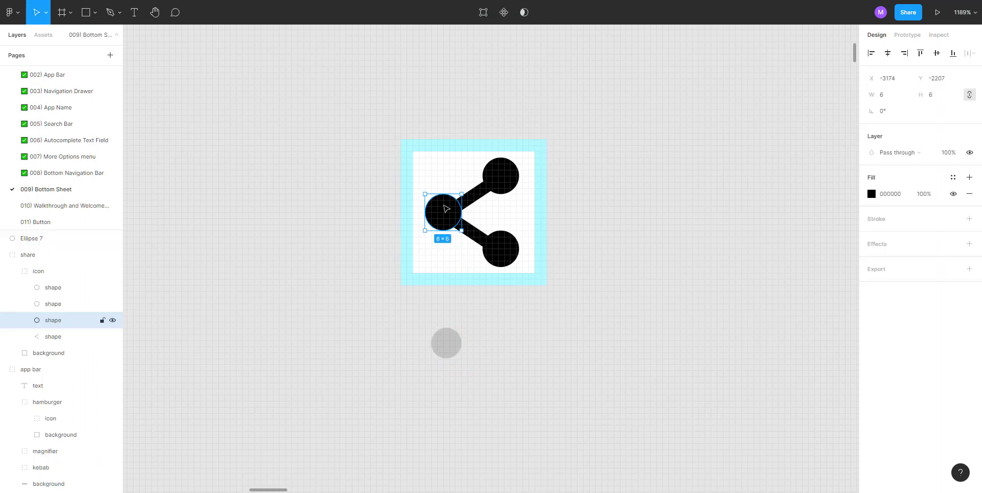
pyautogui.click(445, 343)
pyautogui.click(894, 99)
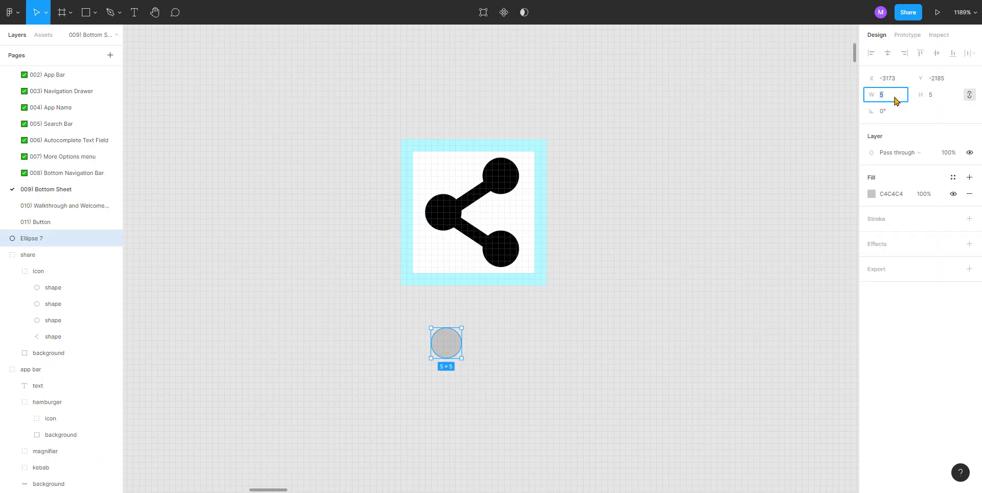
pyautogui.press('Tab')
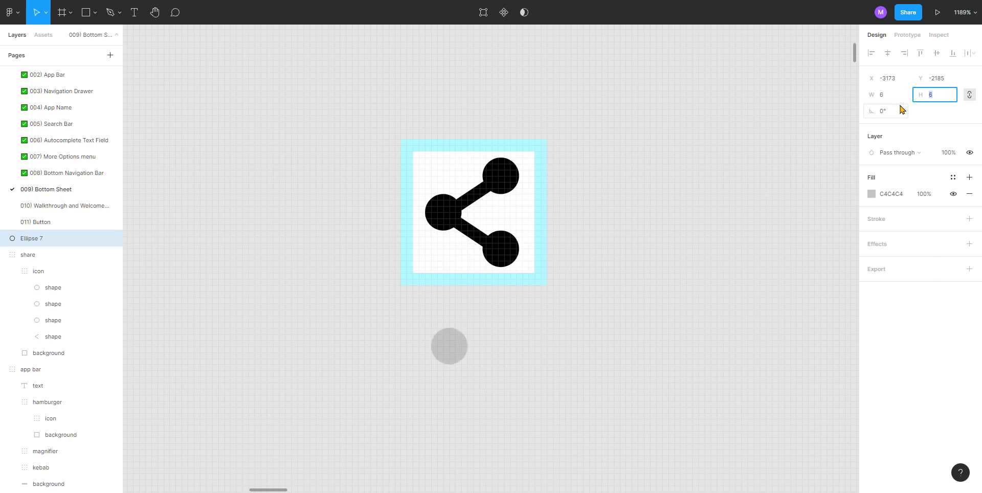
pyautogui.press('Return')
pyautogui.click(500, 353)
# Duplicate the 6 × 6 circle and place the copy diagonally below and to the right of it
pyautogui.click(447, 351)
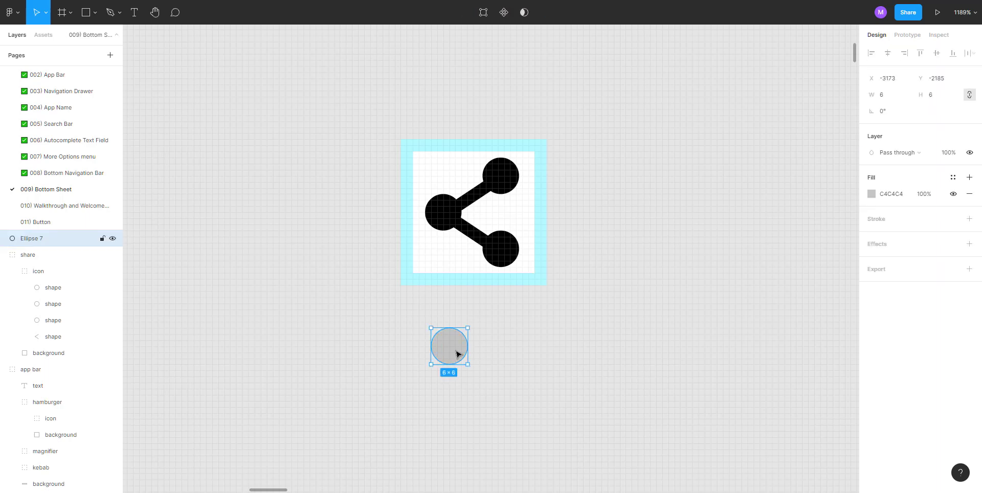
pyautogui.hotkey('ctrl', 'd')
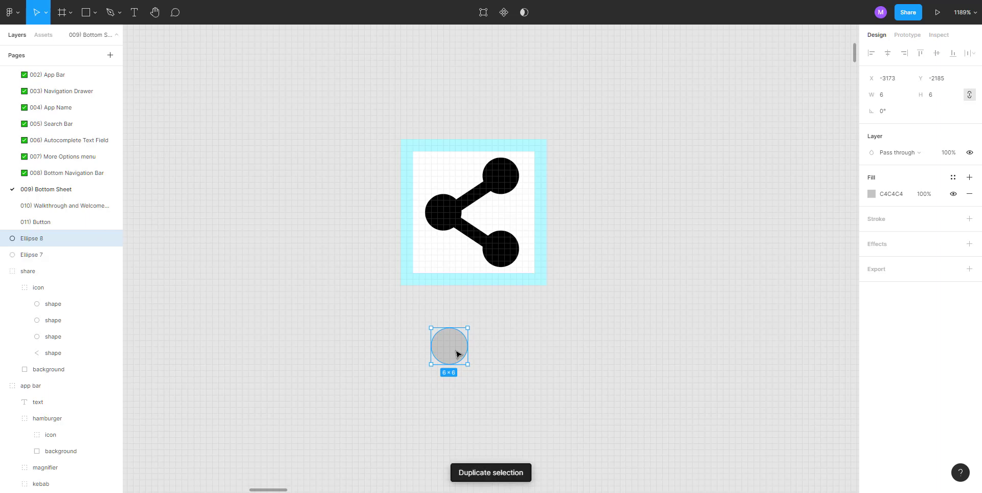
pyautogui.moveTo(464, 354); pyautogui.dragTo(509, 393)
# Nudge both gray circles down 4 px together
pyautogui.moveTo(408, 329); pyautogui.dragTo(554, 435)
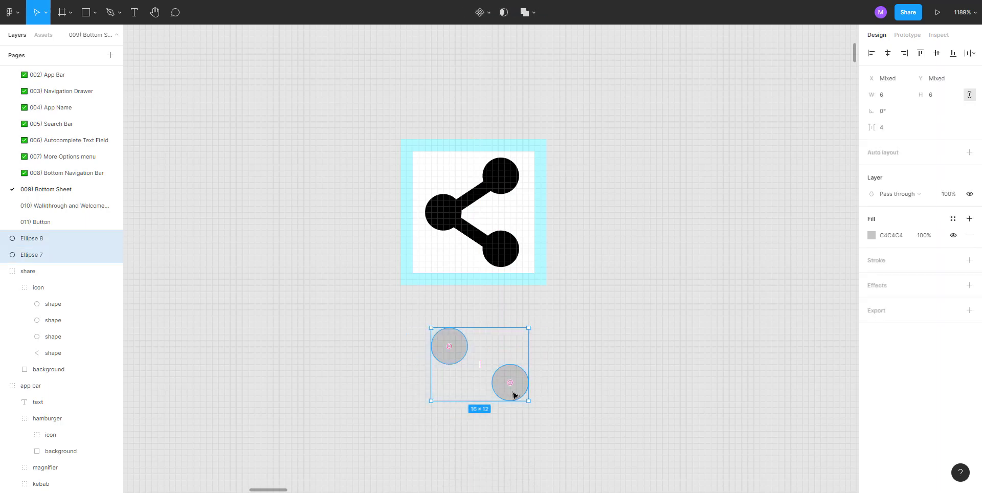
pyautogui.press('Down')
pyautogui.press('Down')
pyautogui.press('Down')
pyautogui.press('Down')
pyautogui.click(546, 386)
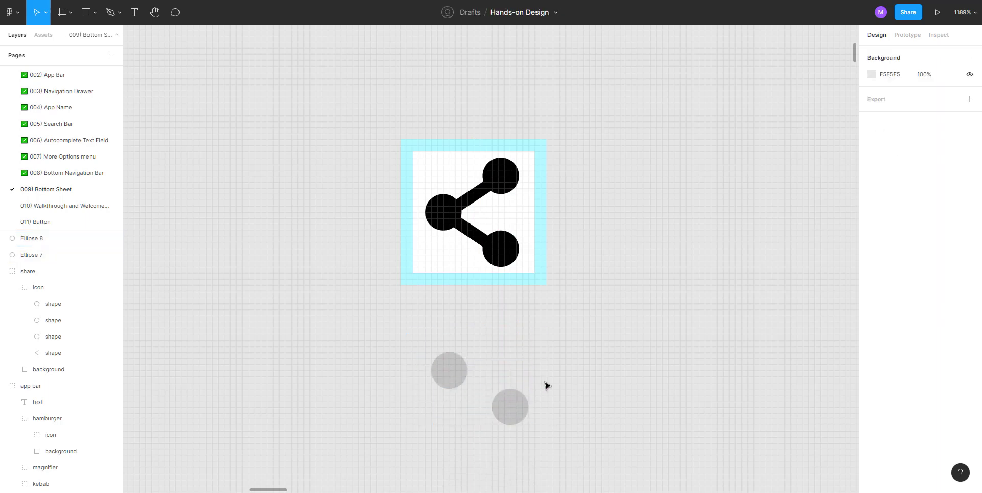
# Copy the lower-right gray circle straight up to place the third dot of the share shape
pyautogui.click(513, 404)
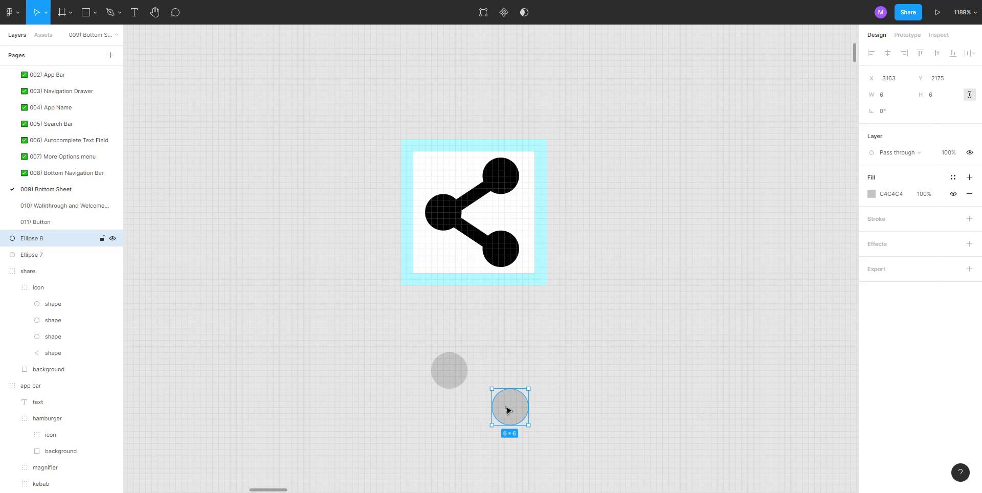
pyautogui.moveTo(509, 410); pyautogui.dragTo(510, 330)
pyautogui.click(515, 302)
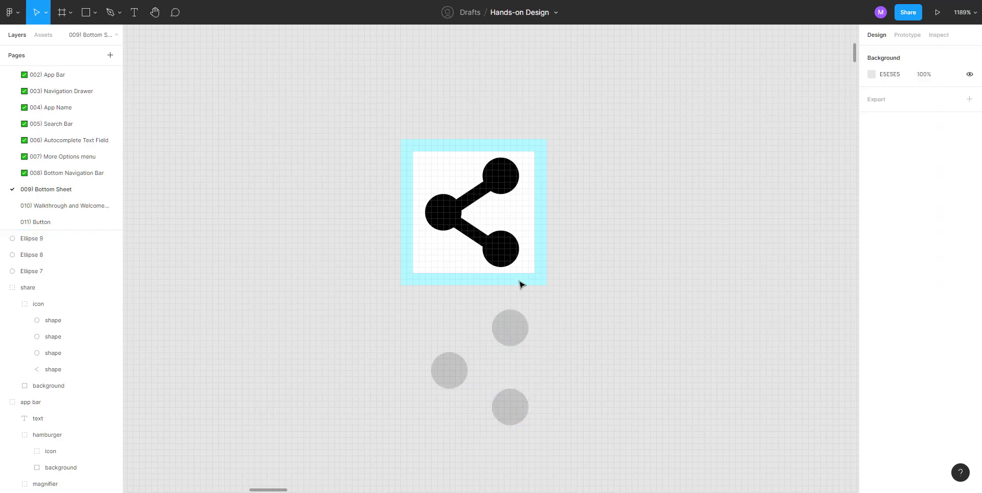
# Check the stroke of the share icon's connector, and draw a line about 13 px long from the upper-right gray circle to the left one
pyautogui.click(53, 369)
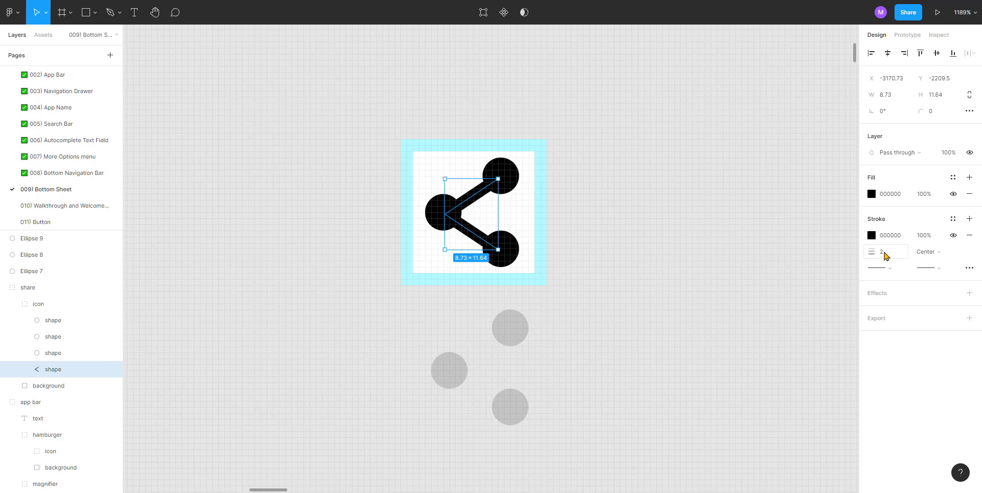
pyautogui.click(567, 347)
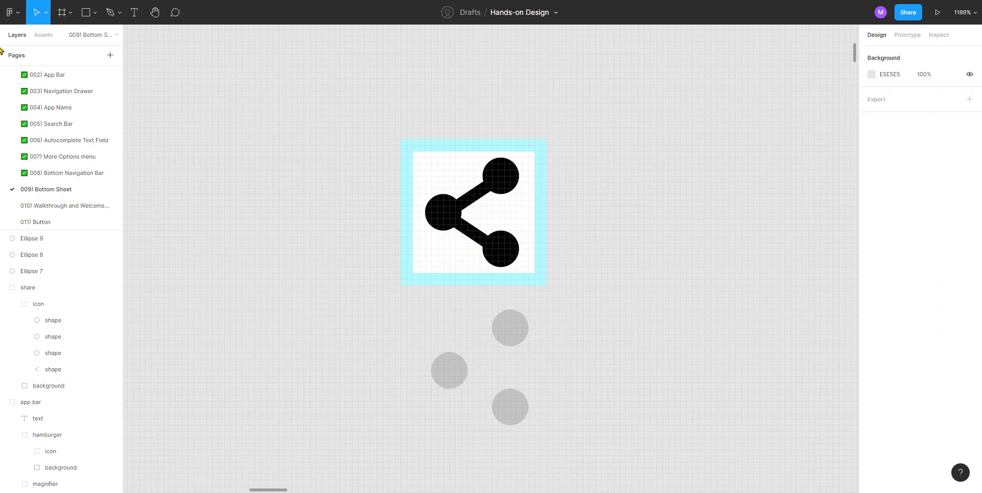
pyautogui.click(95, 13)
pyautogui.click(79, 49)
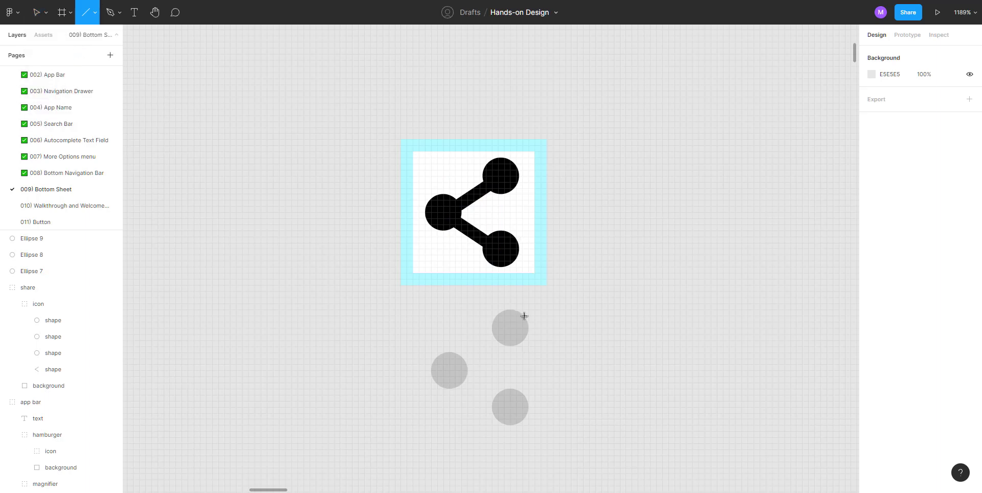
pyautogui.moveTo(513, 327); pyautogui.dragTo(449, 372)
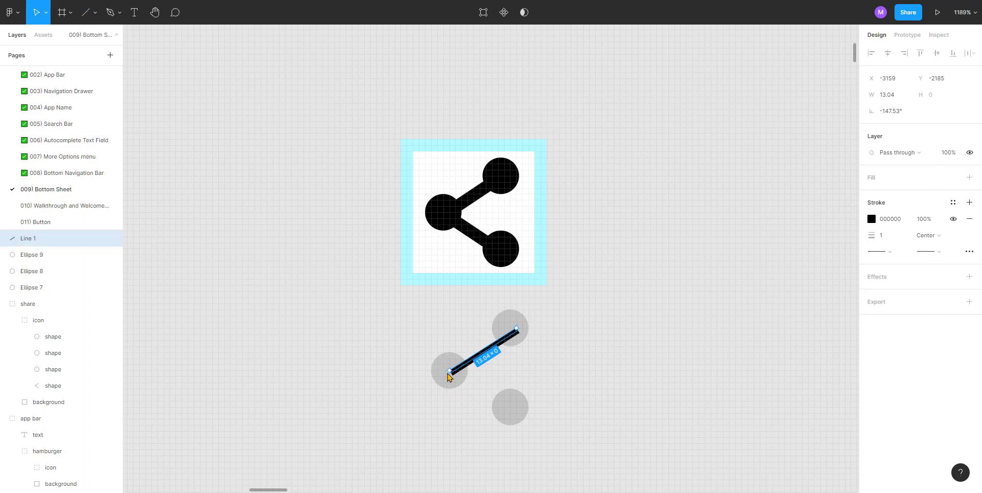
# Set the new line's stroke width to 2 and shift the line slightly up and left to center it between the two circles
pyautogui.click(899, 242)
pyautogui.write('2')
pyautogui.press('Return')
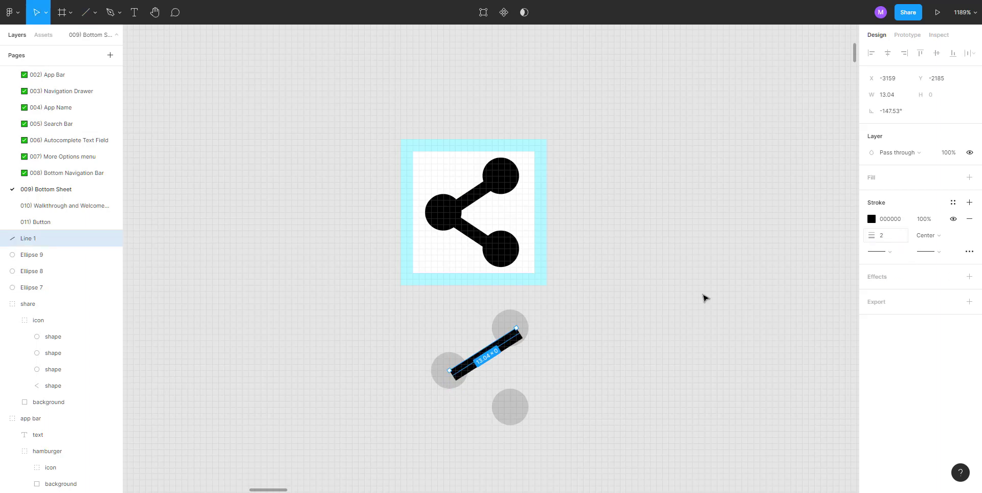
pyautogui.scroll(3, 490, 360)
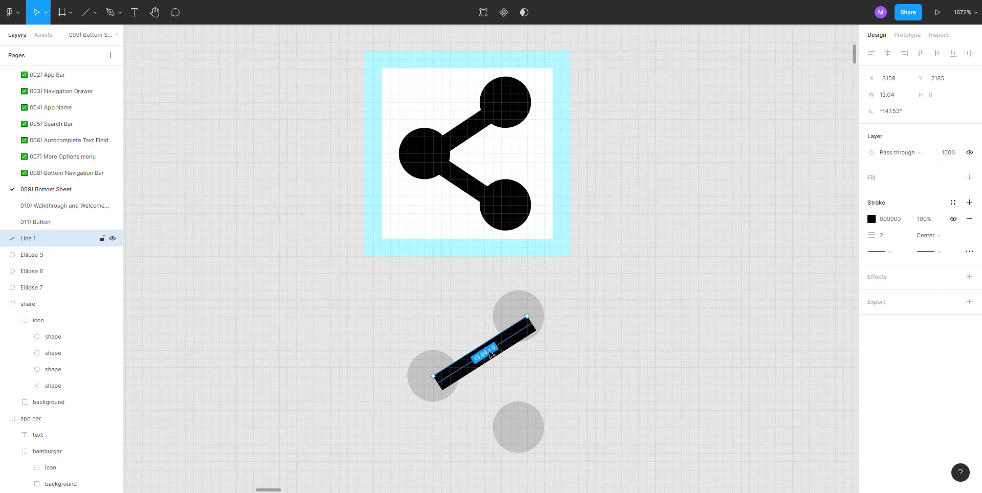
pyautogui.moveTo(489, 357)
pyautogui.mouseDown()
pyautogui.moveTo(482, 350)
pyautogui.moveTo(493, 344)
pyautogui.mouseUp()
# Fill all three gray circles with the black sampled from the original share icon
pyautogui.click(532, 310)
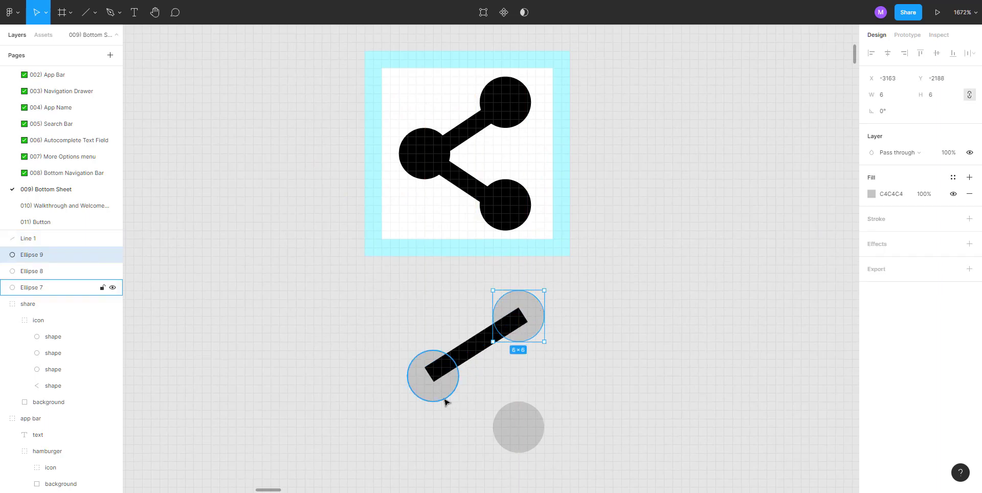
pyautogui.keyDown('shift'); pyautogui.click(445, 401); pyautogui.keyUp('shift')
pyautogui.keyDown('shift'); pyautogui.click(501, 429); pyautogui.keyUp('shift')
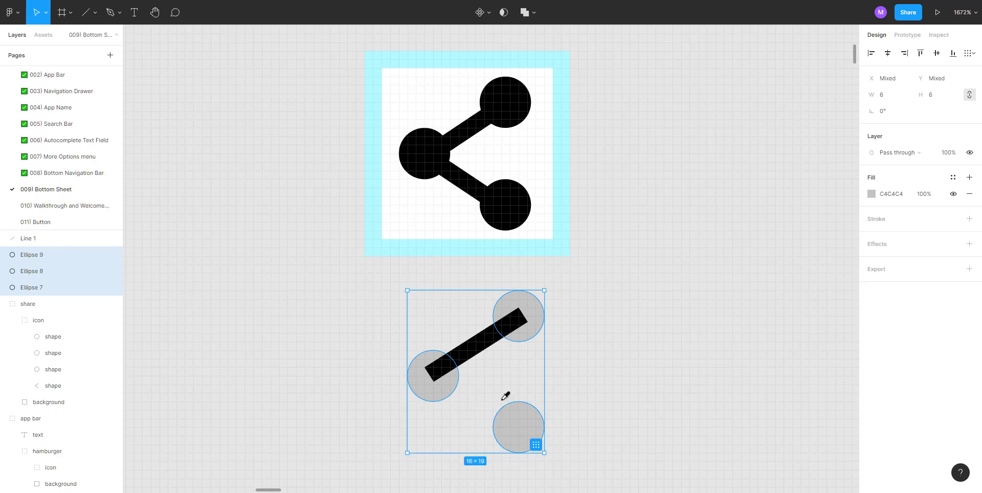
pyautogui.click(432, 151)
pyautogui.click(593, 322)
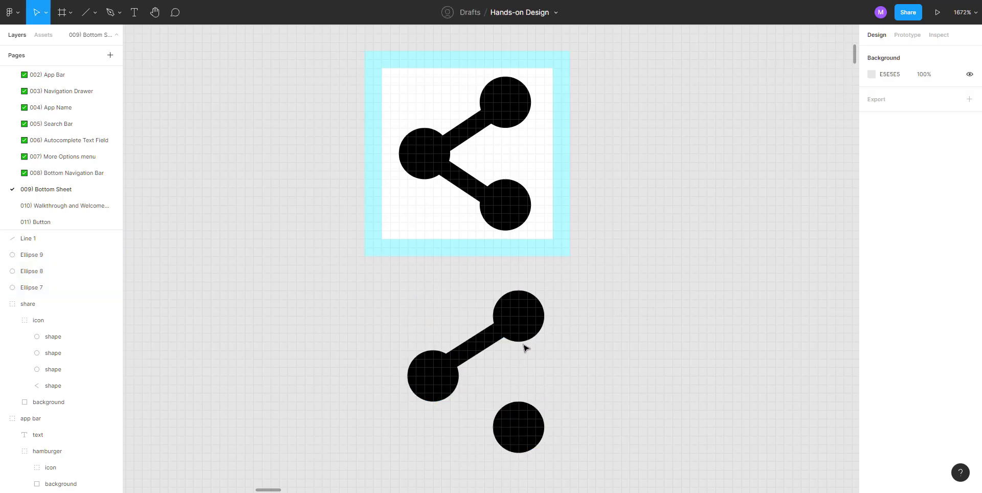
# Lower the connecting line's end inside the left circle, making the line about 13.6 px long
pyautogui.scroll(1, 500, 344)
pyautogui.click(458, 356)
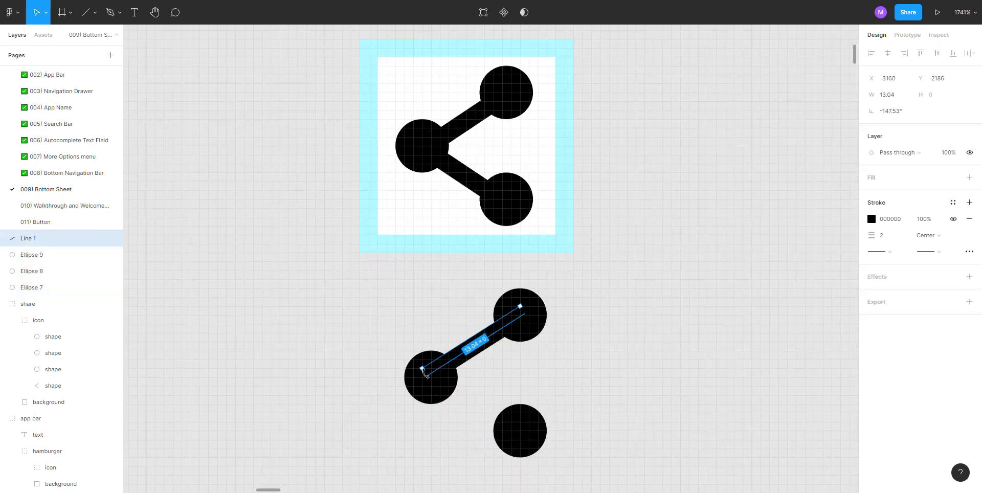
pyautogui.moveTo(421, 368); pyautogui.dragTo(425, 377)
pyautogui.click(550, 378)
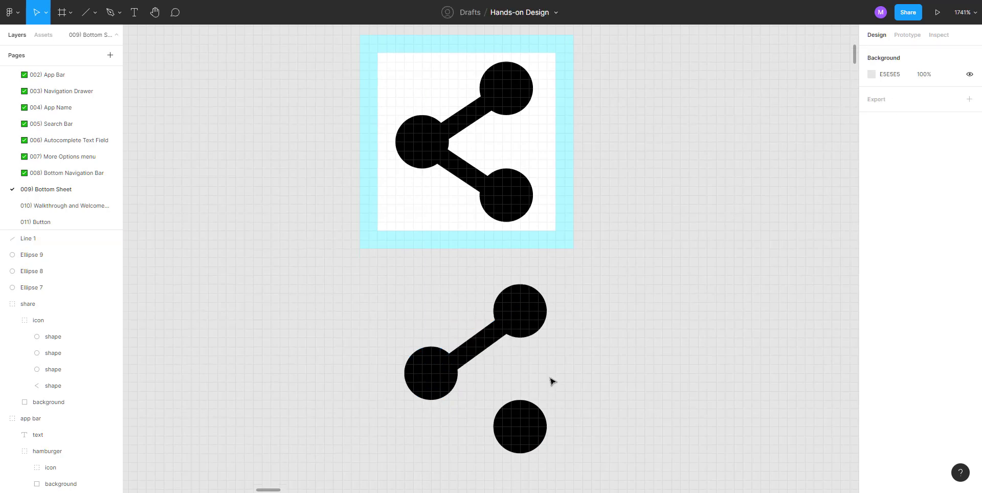
# Duplicate the connecting line and reposition the copy's ends to join the left and lower-right circles, about 10.8 px long
pyautogui.scroll(-1, 554, 358)
pyautogui.click(506, 321)
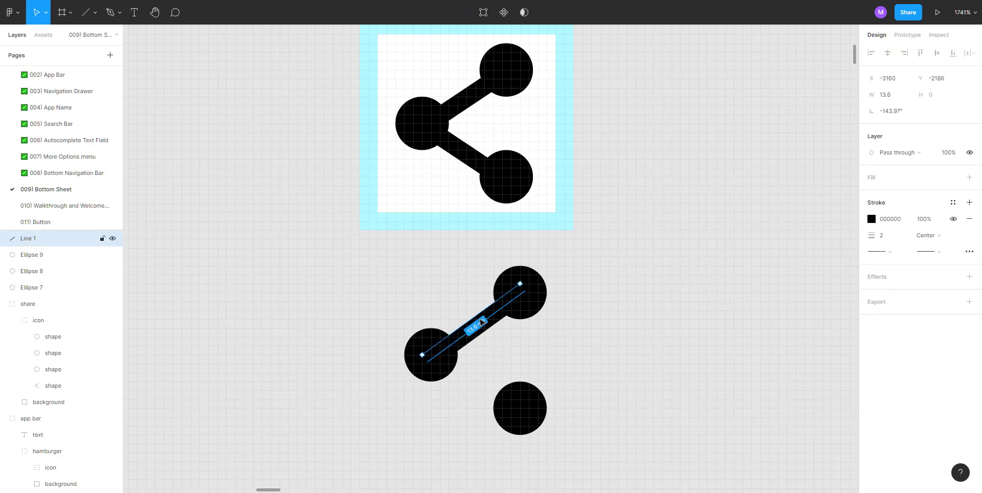
pyautogui.hotkey('ctrl', 'd')
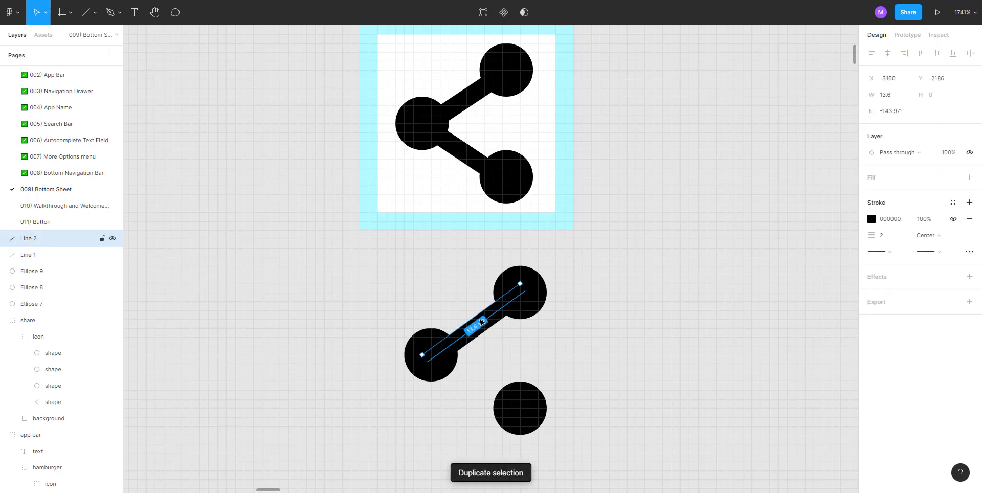
pyautogui.moveTo(520, 283); pyautogui.dragTo(521, 408)
pyautogui.moveTo(424, 354); pyautogui.dragTo(446, 355)
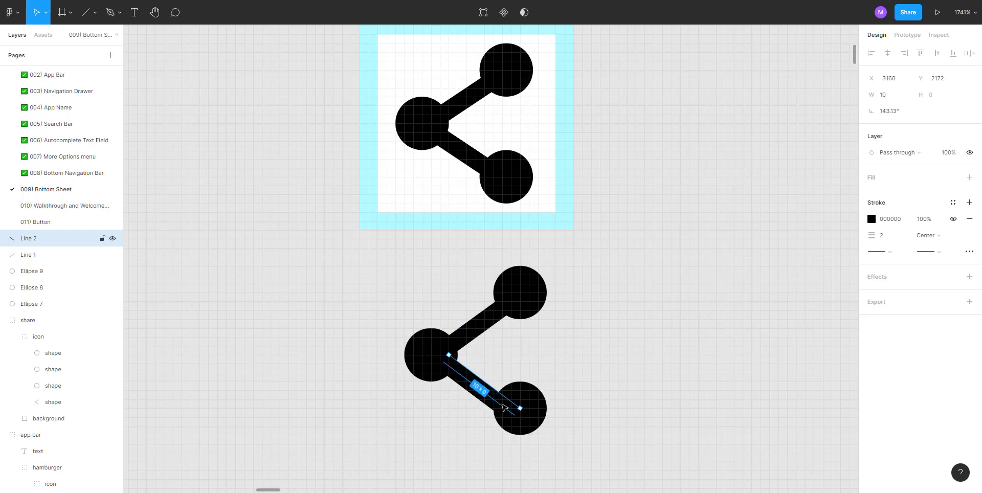
pyautogui.moveTo(521, 408); pyautogui.dragTo(528, 408)
pyautogui.click(596, 349)
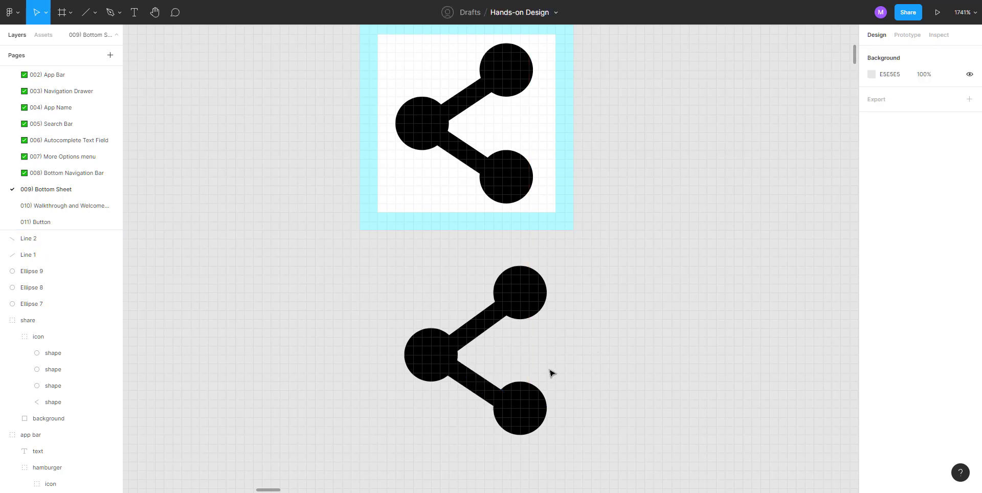
# Group the three new circles and two lines, and name the group "icon"
pyautogui.scroll(-3, 551, 373)
pyautogui.scroll(5, 551, 373)
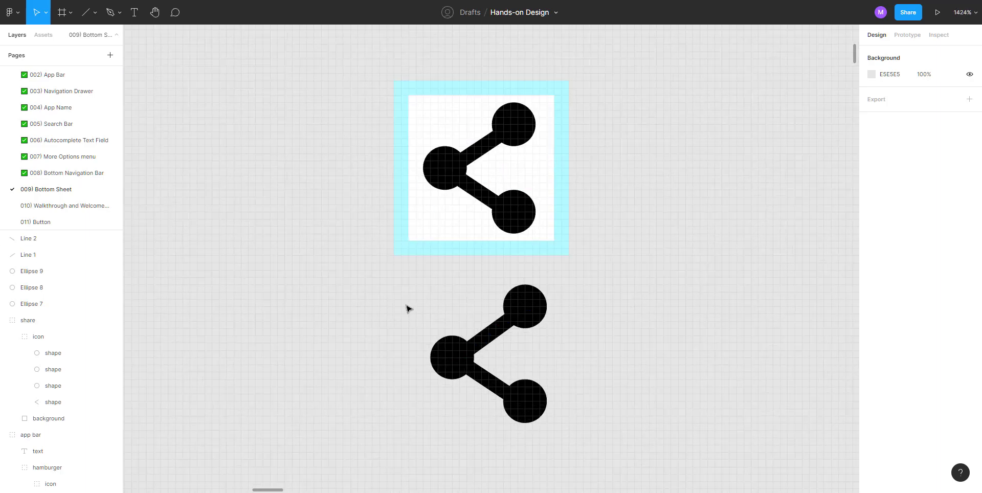
pyautogui.click(459, 169)
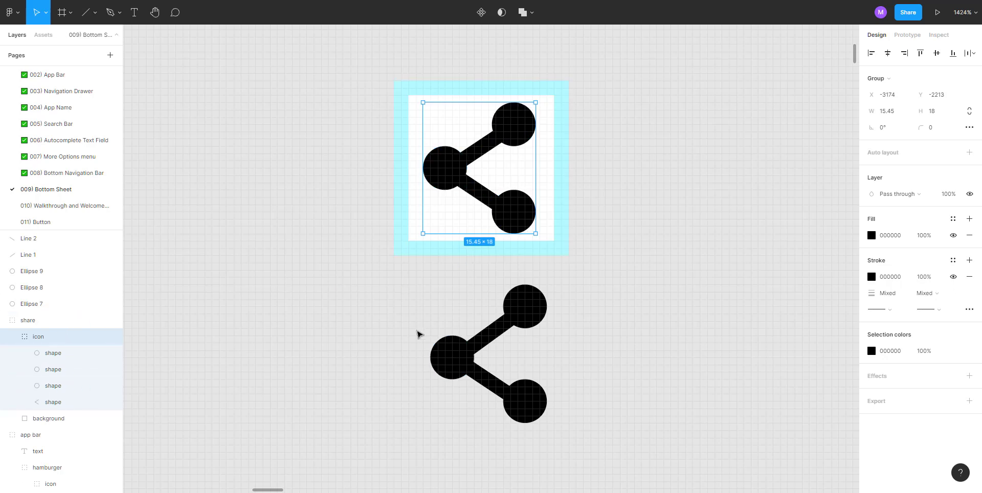
pyautogui.moveTo(411, 289); pyautogui.dragTo(583, 438)
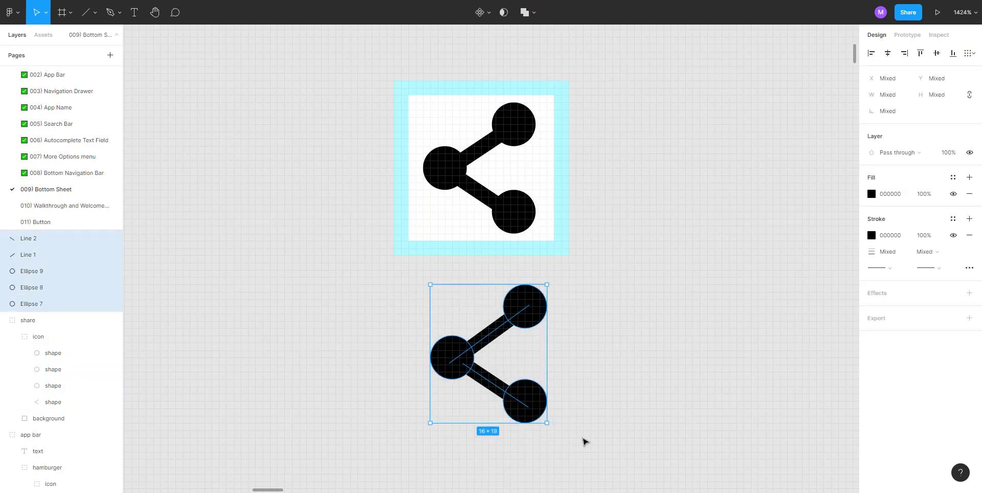
pyautogui.hotkey('ctrl', 'g')
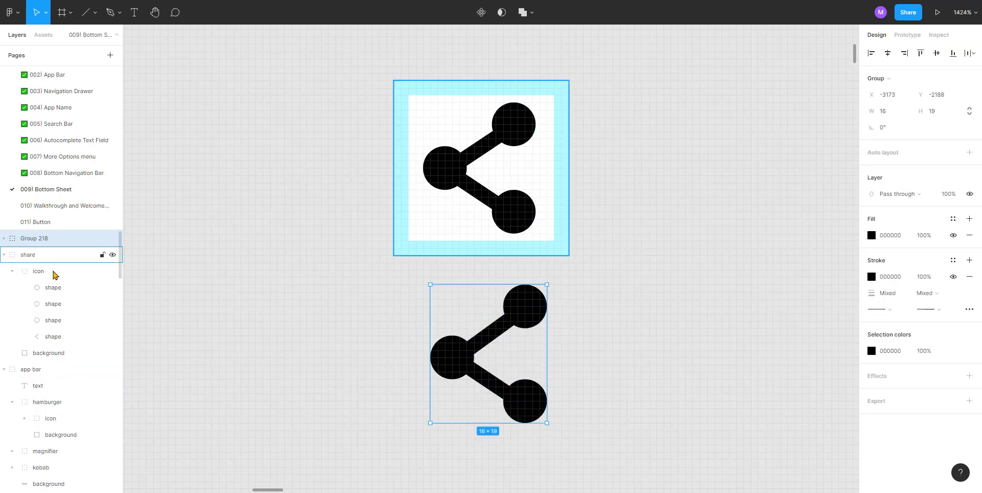
pyautogui.doubleClick(44, 238)
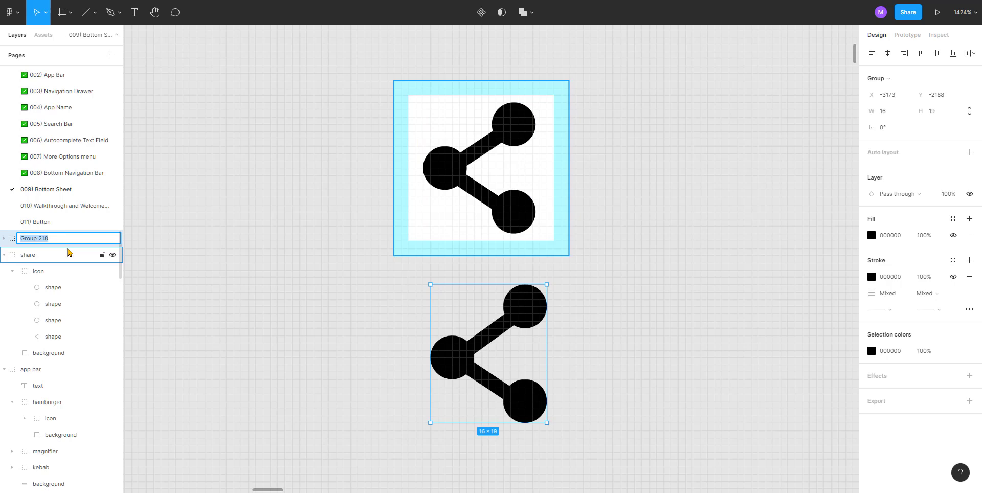
pyautogui.write('icon')
pyautogui.press('Return')
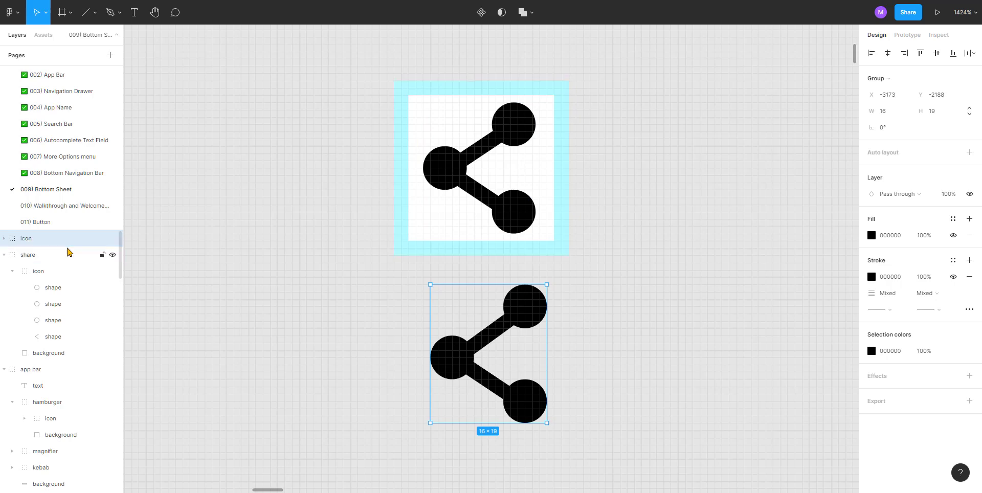
# Rename both lines and all three circles inside the new icon group to "shape"
pyautogui.click(5, 238)
pyautogui.doubleClick(47, 255)
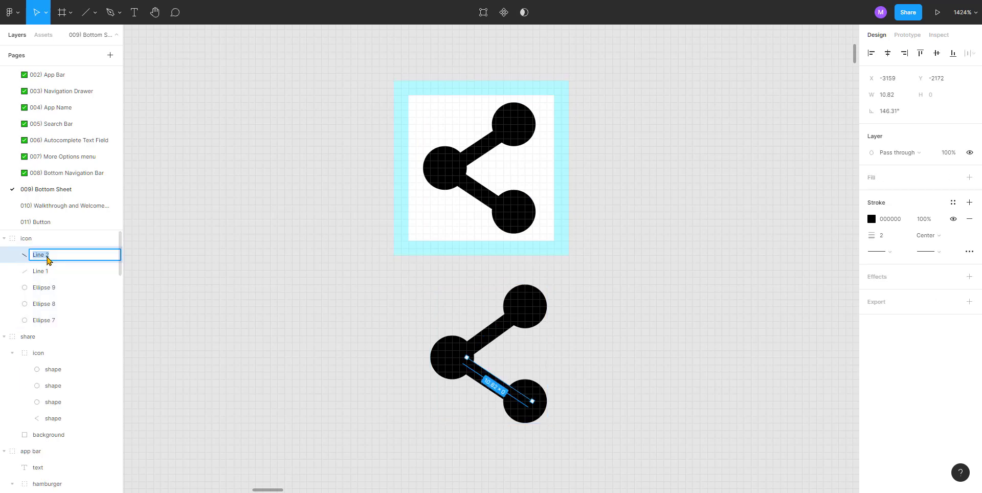
pyautogui.write('shape')
pyautogui.press('Tab')
pyautogui.write('s')
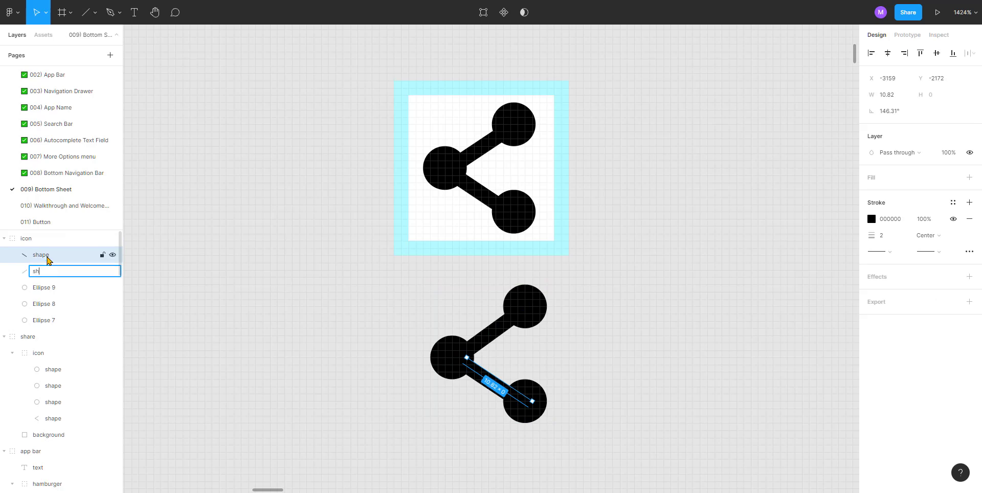
pyautogui.press('Tab')
pyautogui.write('s')
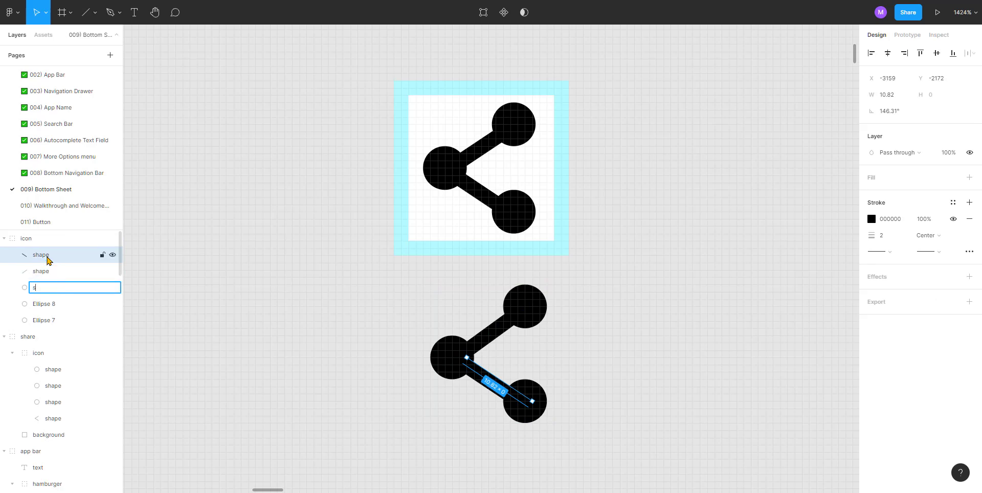
pyautogui.write('hape')
pyautogui.press('Tab')
pyautogui.write('shape')
pyautogui.press('Tab')
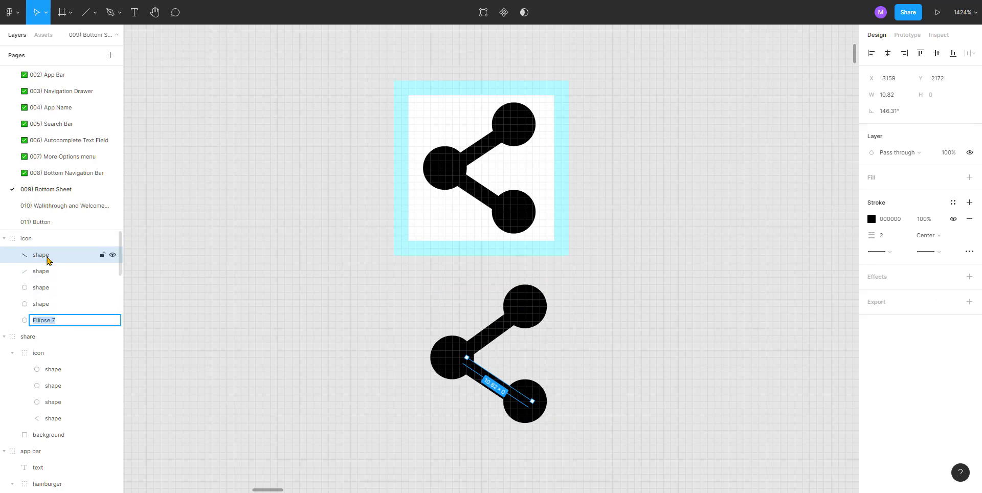
pyautogui.write('shape')
pyautogui.press('Return')
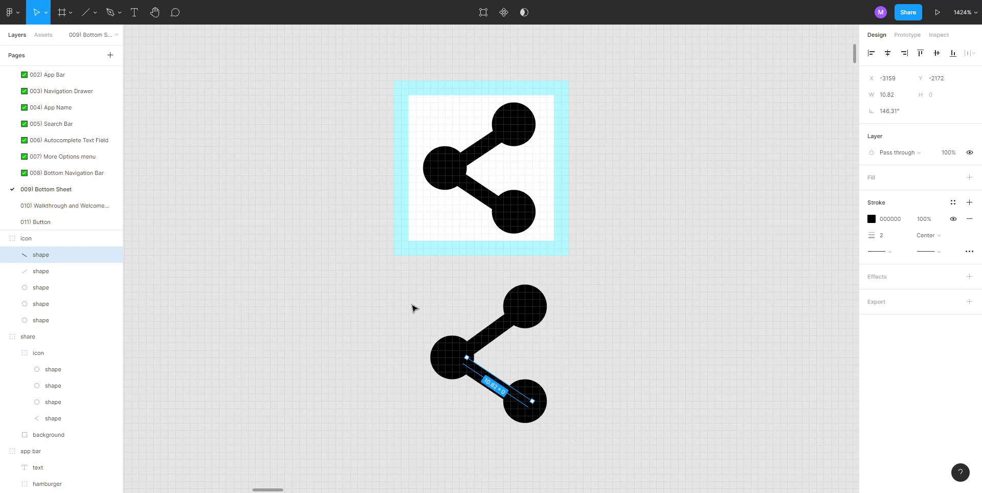
# Move the new icon group about 2 px left and 2 px down beneath the original share icon
pyautogui.click(367, 307)
pyautogui.moveTo(323, 310); pyautogui.dragTo(281, 305)
pyautogui.click(486, 141)
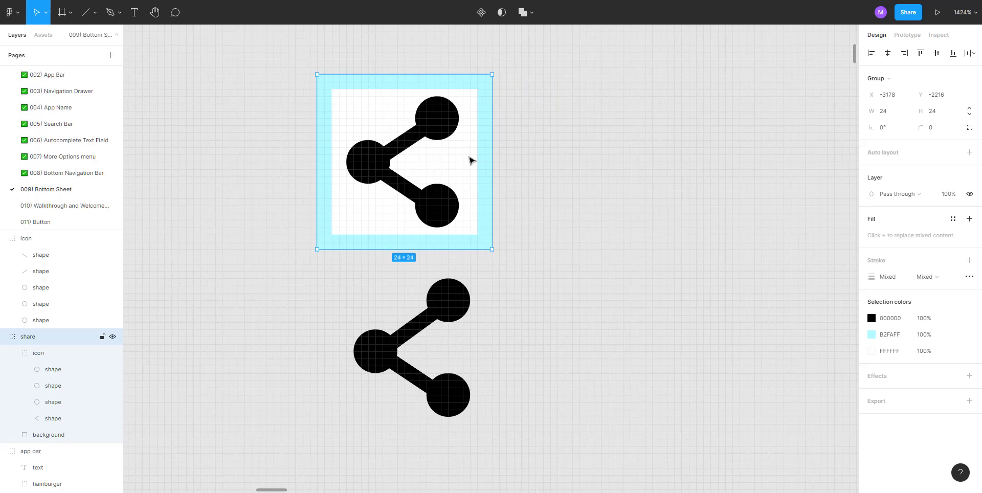
pyautogui.scroll(-3, 417, 256)
pyautogui.click(413, 243)
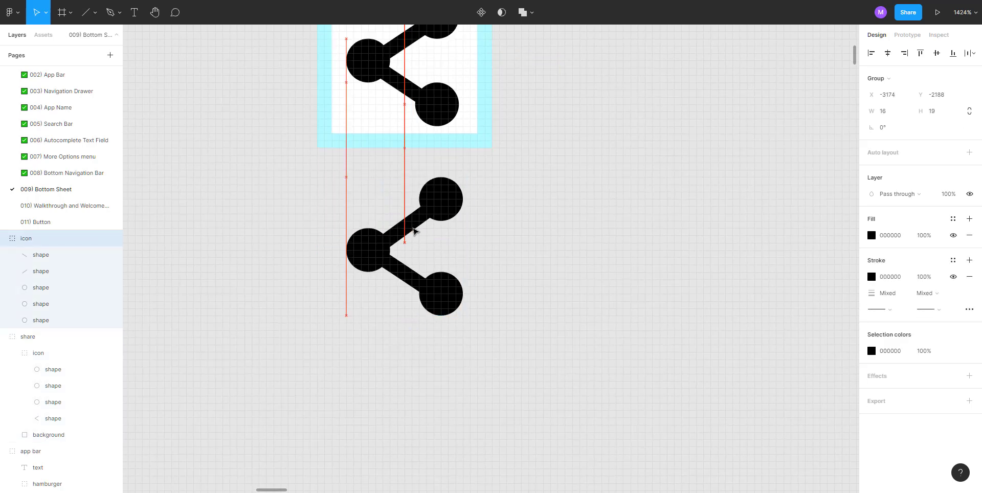
pyautogui.moveTo(413, 231); pyautogui.dragTo(406, 241)
pyautogui.click(513, 191)
pyautogui.scroll(1, 506, 196)
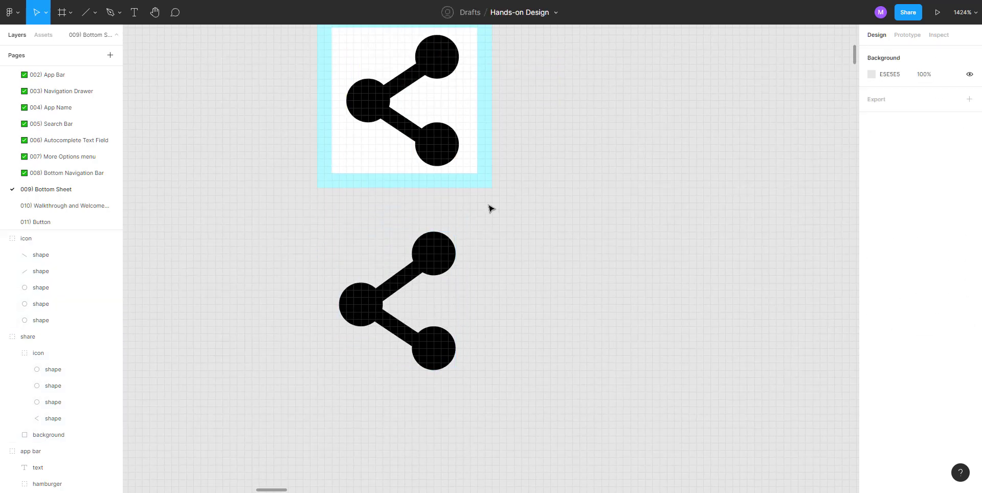
pyautogui.click(480, 148)
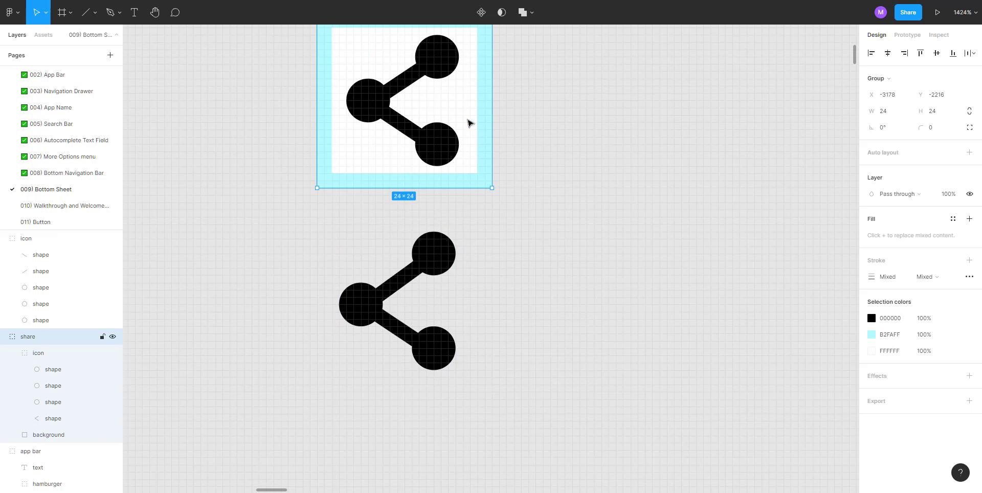
pyautogui.keyDown('alt'); pyautogui.moveTo(467, 120); pyautogui.dragTo(496, 155); pyautogui.keyUp('alt')
pyautogui.hotkey('ctrl', 'z')
pyautogui.hotkey('ctrl', 'z')
# Copy the 24 × 24 background square from the original share group
pyautogui.click(432, 117)
pyautogui.click(60, 435)
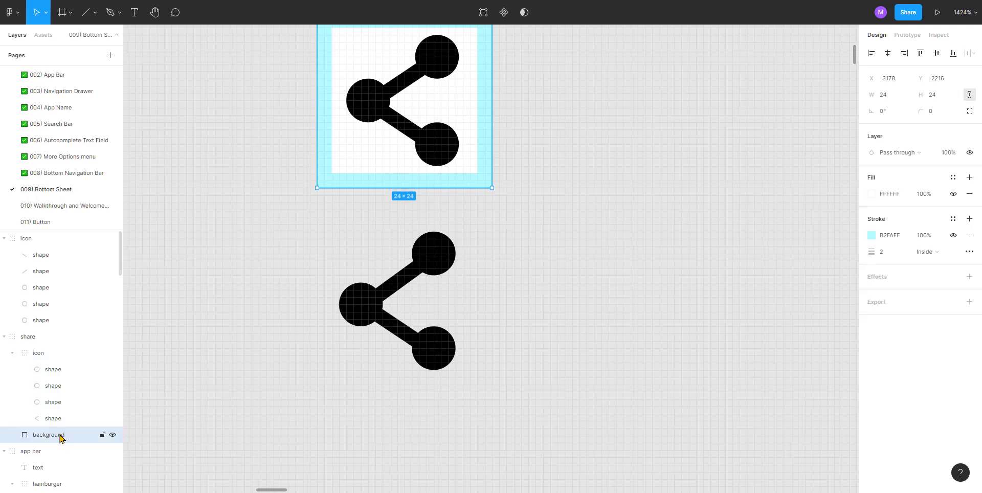
pyautogui.click(554, 252)
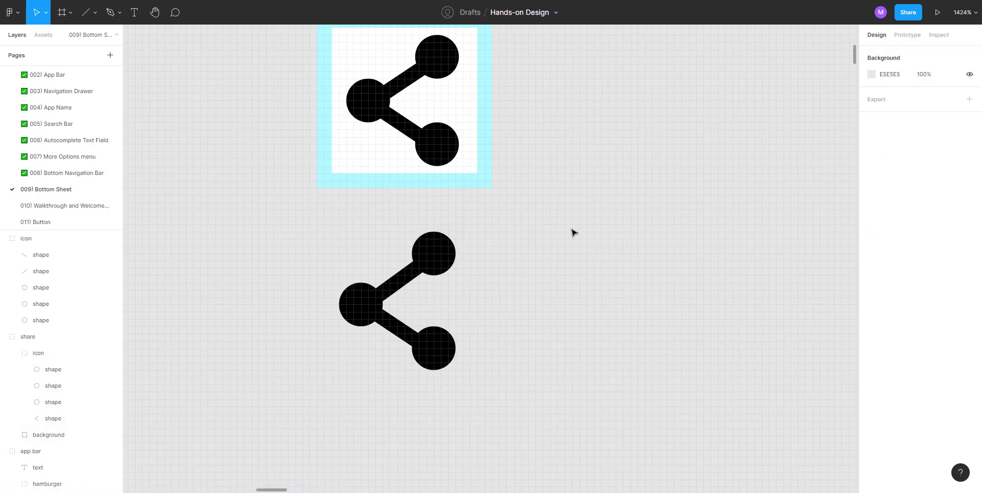
# Try placing a pasted copy of the background square behind the new share icon, and delete that copy
pyautogui.hotkey('ctrl', 'v')
pyautogui.moveTo(428, 128); pyautogui.dragTo(423, 321)
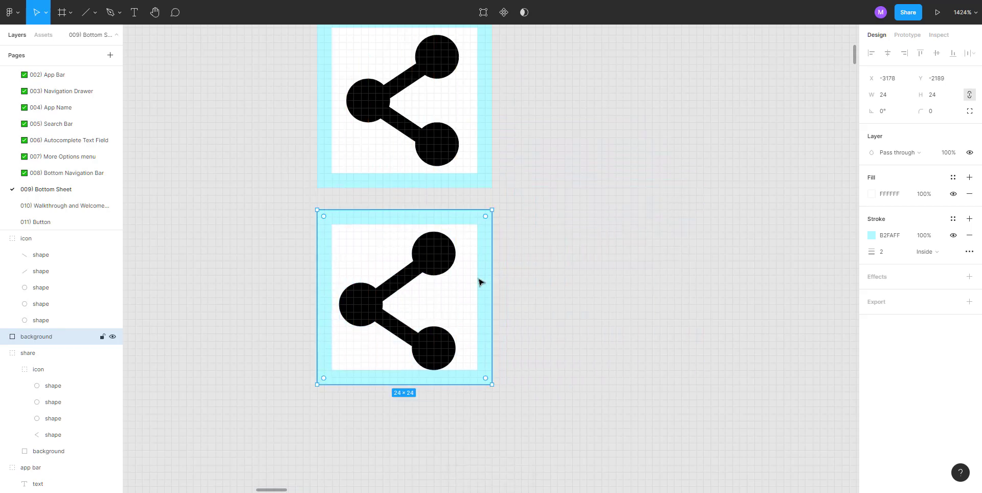
pyautogui.moveTo(478, 278); pyautogui.dragTo(522, 281)
pyautogui.press('Delete')
# Paste the copied background square inside the new icon group and offset it to the right of the left circle
pyautogui.click(418, 265)
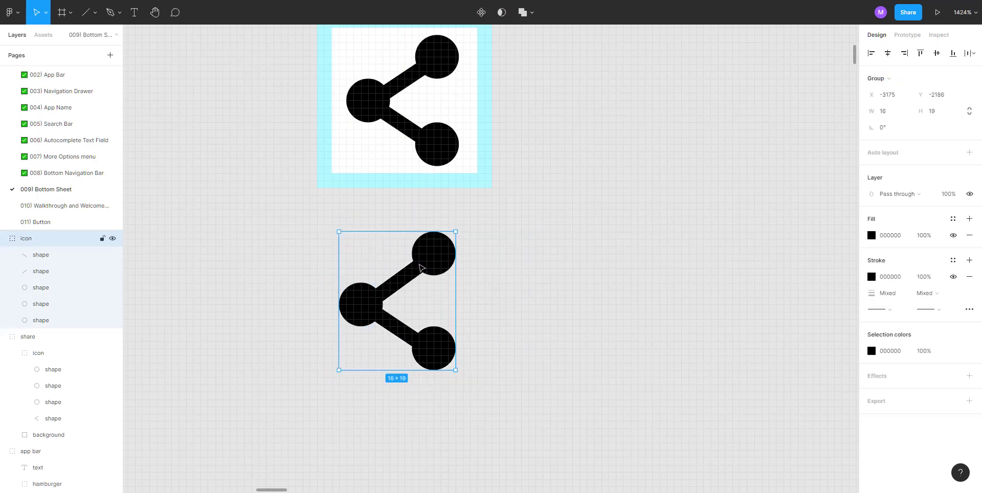
pyautogui.click(421, 266)
pyautogui.hotkey('ctrl', 'v')
pyautogui.moveTo(436, 278); pyautogui.dragTo(456, 284)
pyautogui.click(298, 278)
pyautogui.click(359, 299)
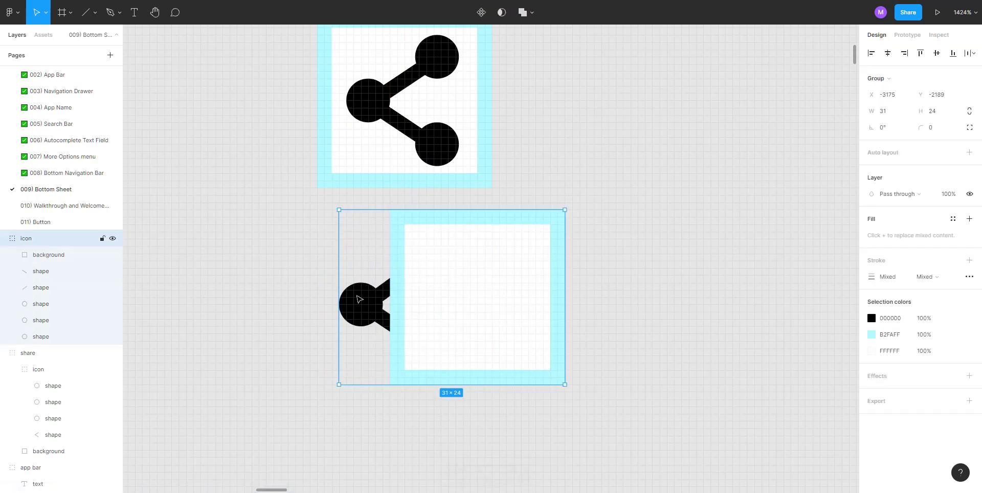
# Cut the background square out of the new icon group and paste it as a separate layer outside the group
pyautogui.click(359, 299)
pyautogui.click(326, 297)
pyautogui.click(441, 295)
pyautogui.click(454, 301)
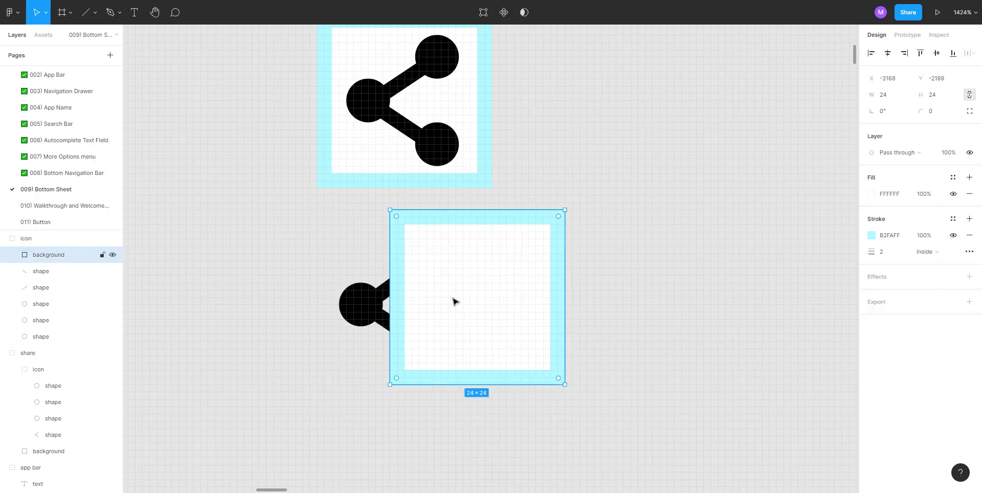
pyautogui.hotkey('ctrl', 'x')
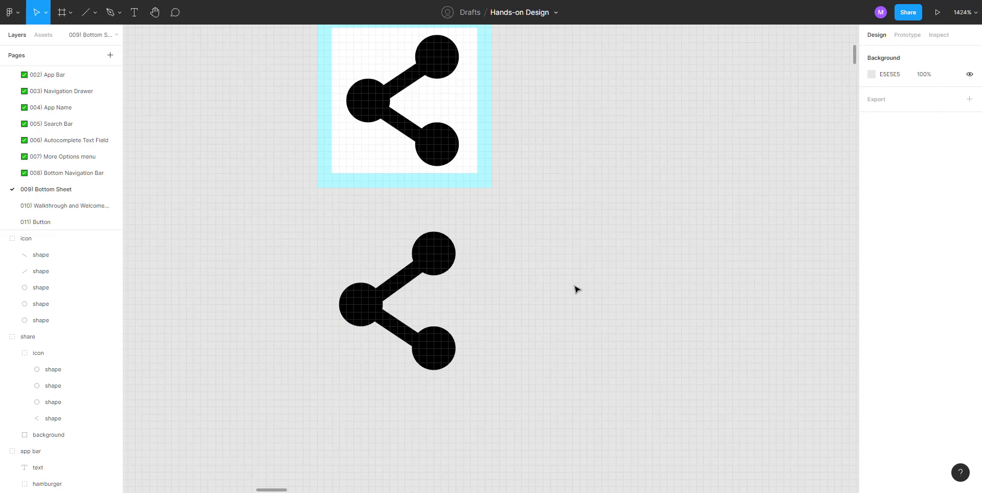
pyautogui.hotkey('ctrl', 'v')
pyautogui.moveTo(415, 281); pyautogui.dragTo(482, 282)
pyautogui.hotkey('ctrl', 'z')
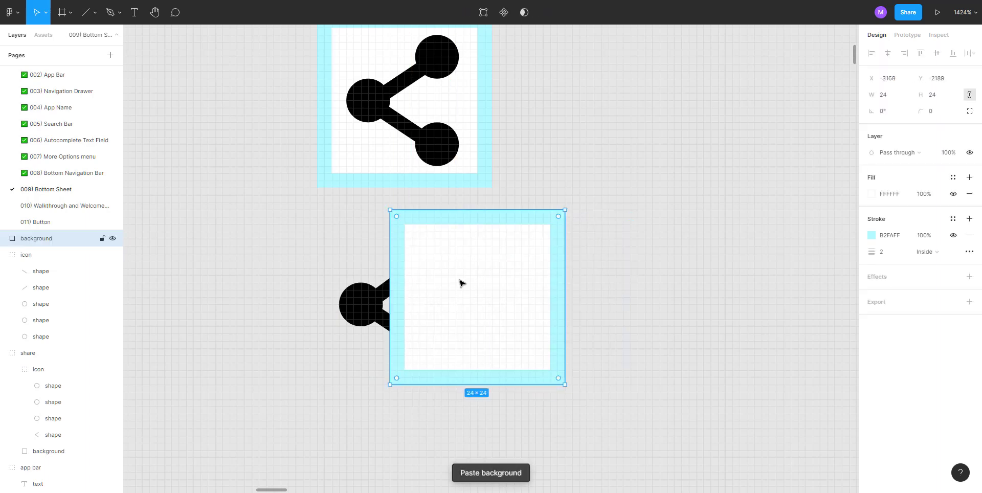
# Cut the new icon group and paste it back in front of the background square
pyautogui.click(359, 303)
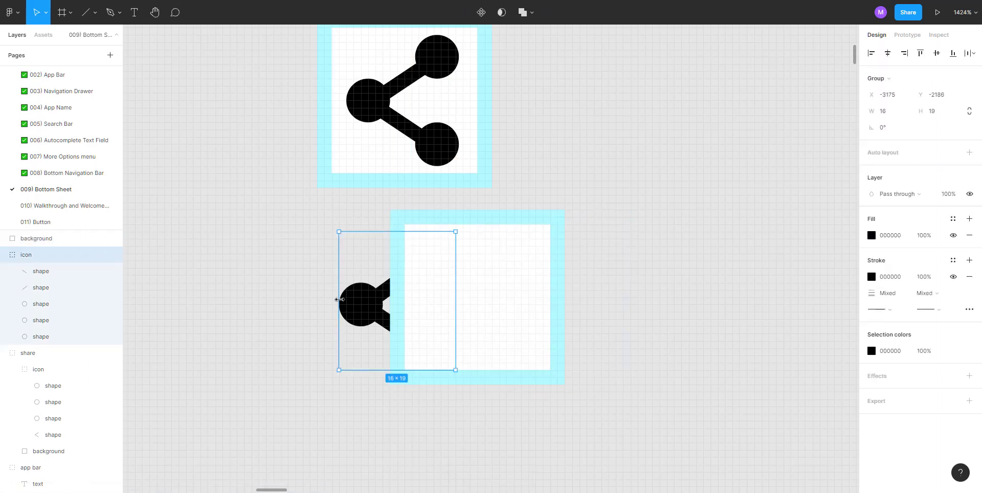
pyautogui.hotkey('ctrl', 'x')
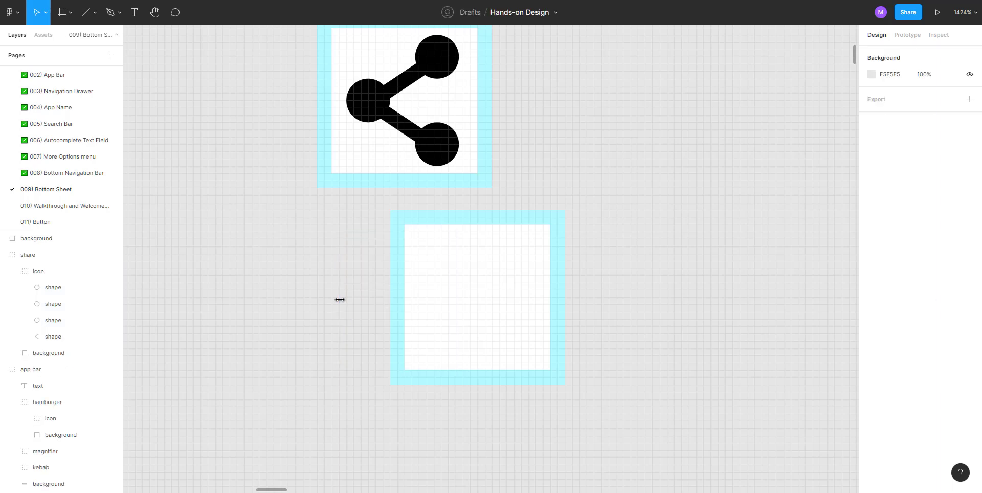
pyautogui.hotkey('ctrl', 'v')
pyautogui.moveTo(366, 307); pyautogui.dragTo(445, 308)
pyautogui.hotkey('ctrl', 'z')
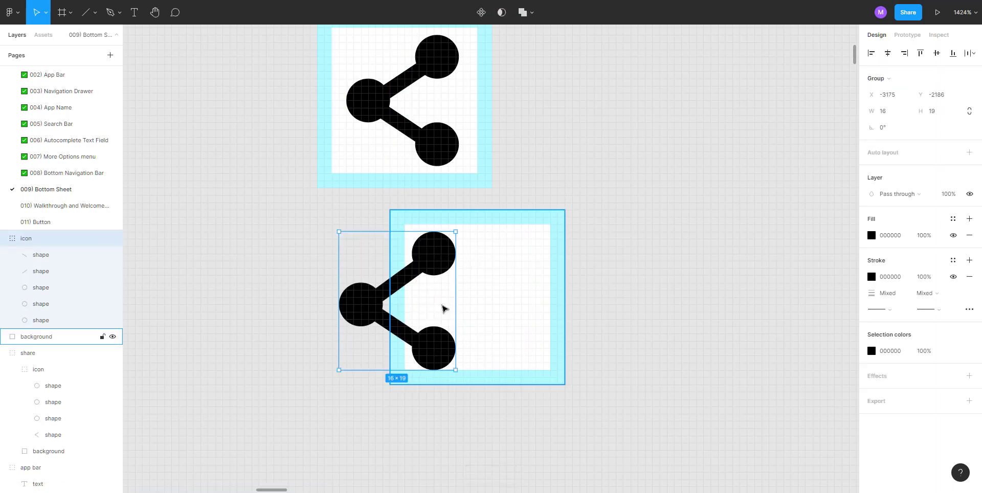
pyautogui.hotkey('ctrl', 'z')
pyautogui.click(456, 298)
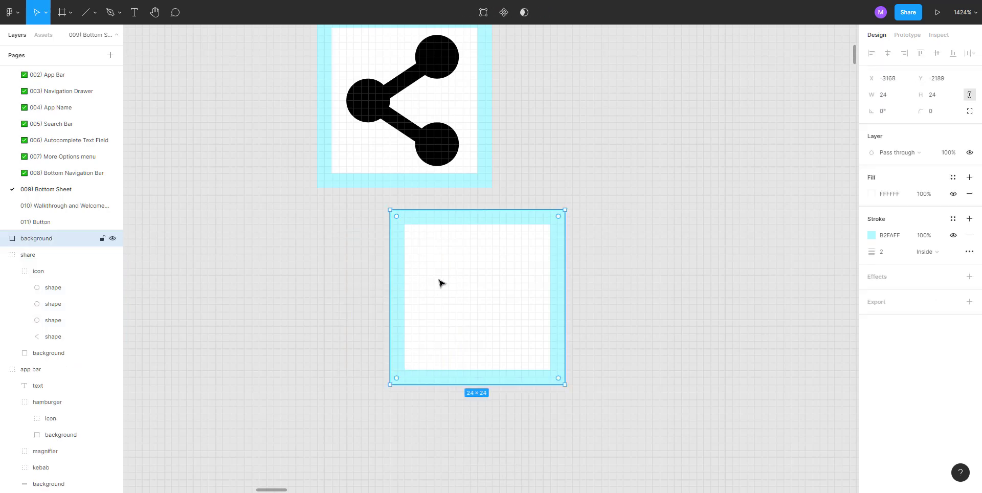
pyautogui.hotkey('ctrl', 'v')
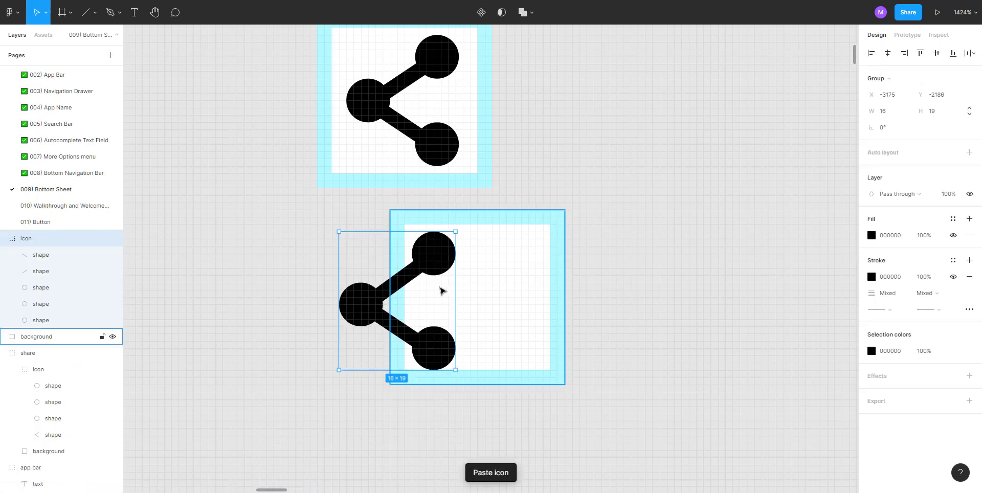
# Align the new icon group and its background square on their horizontal and vertical centers
pyautogui.click(592, 277)
pyautogui.moveTo(611, 244); pyautogui.dragTo(307, 353)
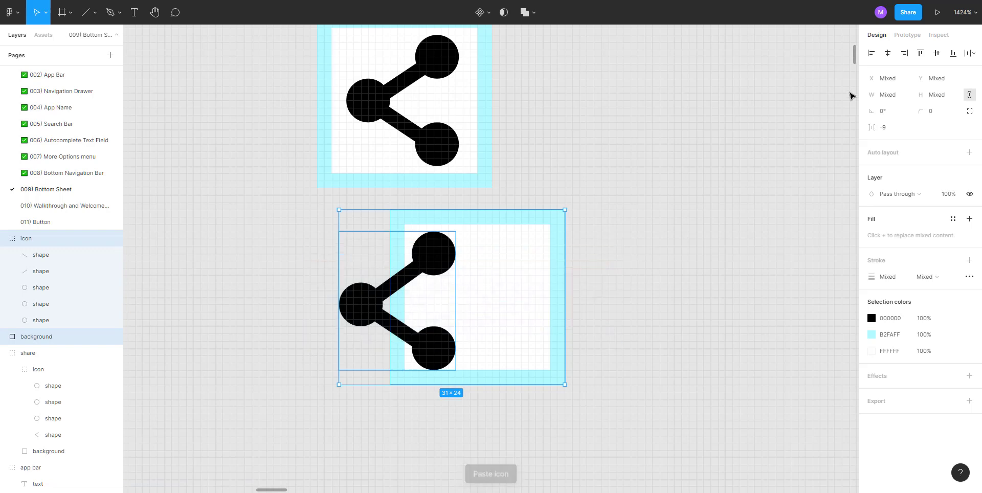
pyautogui.click(888, 55)
pyautogui.click(936, 54)
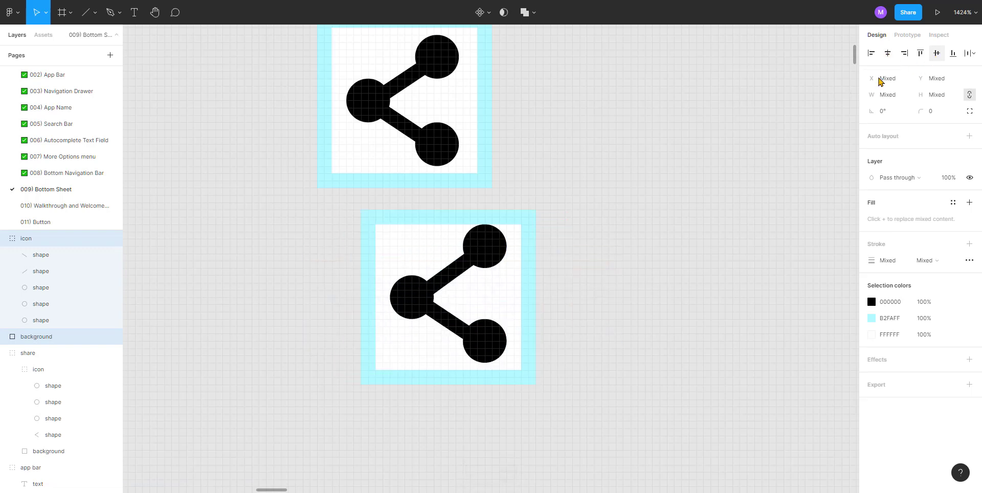
pyautogui.click(658, 197)
pyautogui.scroll(3, 346, 153)
pyautogui.scroll(-1, 533, 219)
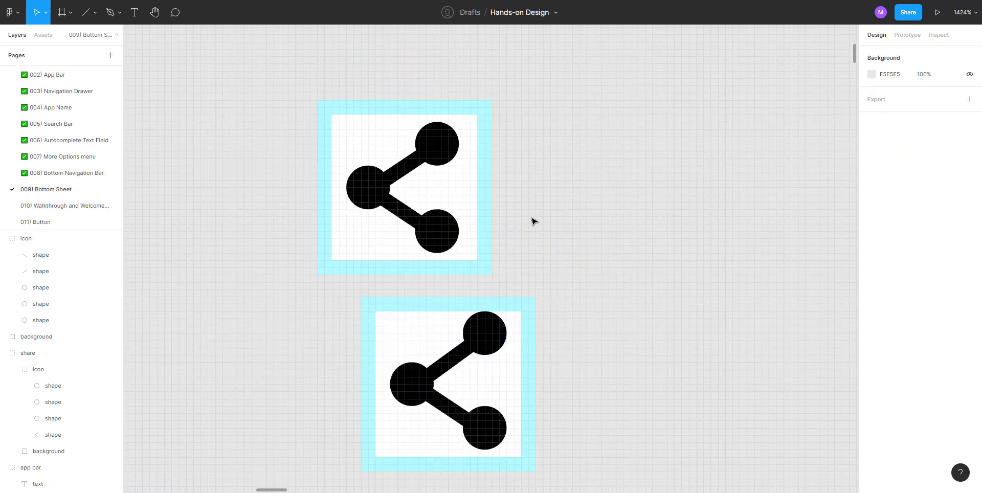
# Scale the new icon group down to about 15.16 × 18 and measure its margins to the background square
pyautogui.click(478, 311)
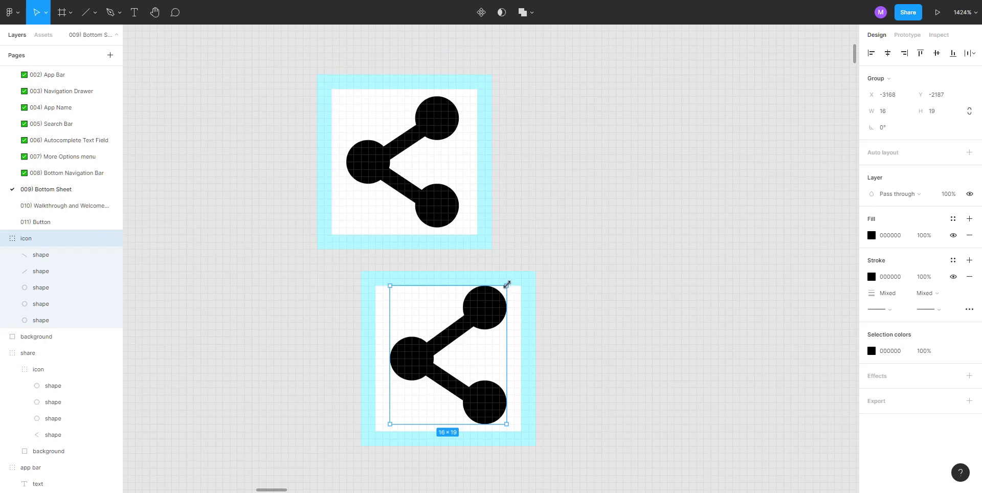
pyautogui.moveTo(507, 284); pyautogui.dragTo(501, 293)
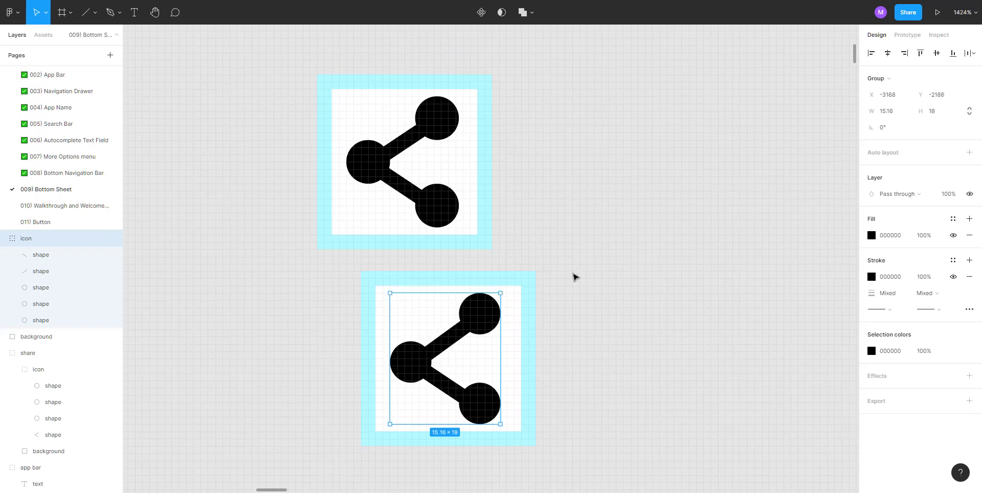
pyautogui.moveTo(561, 290); pyautogui.dragTo(365, 420)
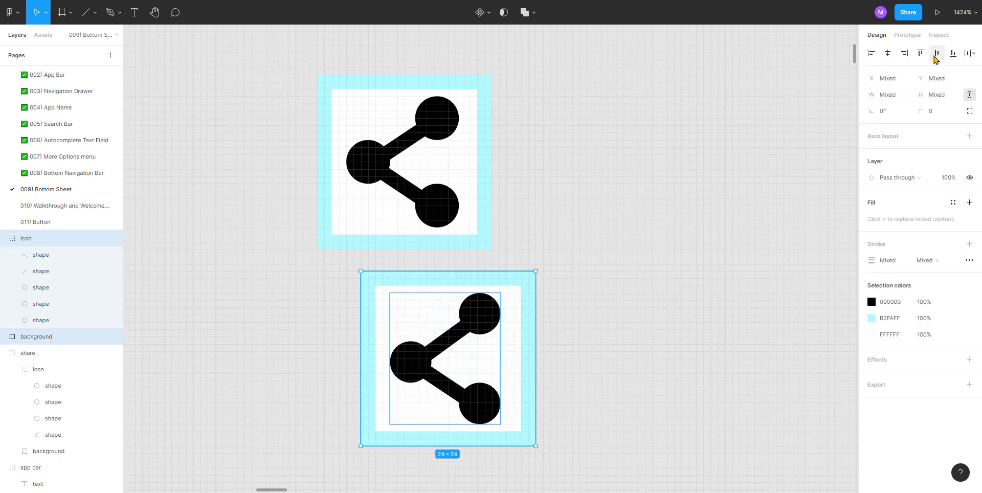
pyautogui.click(731, 185)
pyautogui.click(476, 323)
pyautogui.press('alt')
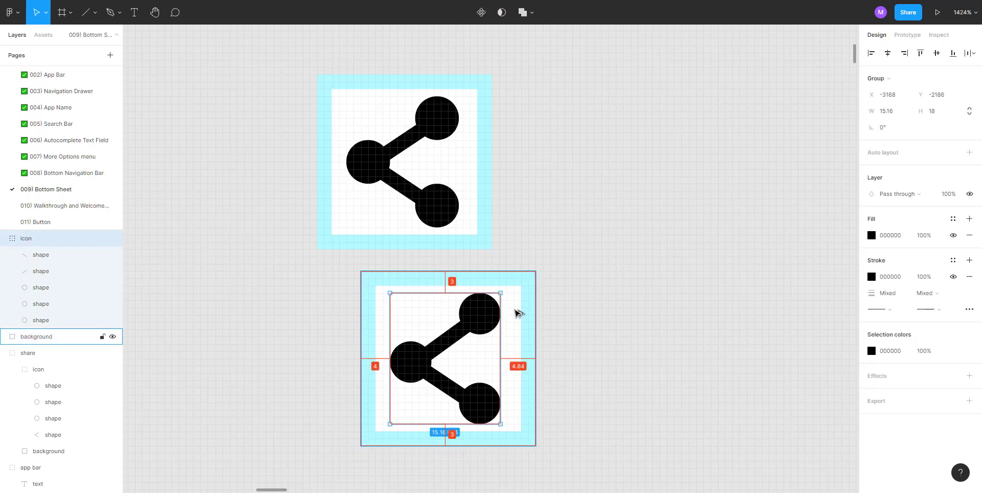
pyautogui.click(569, 291)
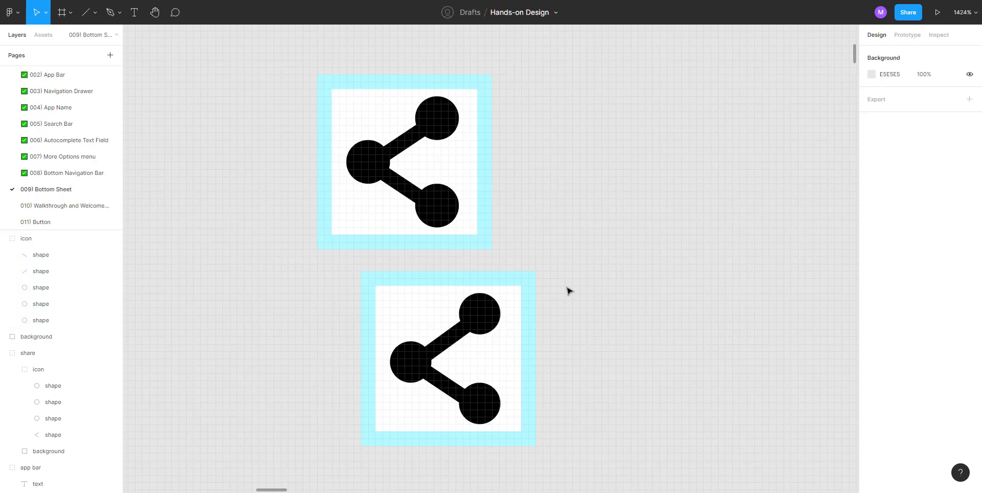
# Group the new icon with its background square and name the group "share"
pyautogui.moveTo(585, 281); pyautogui.dragTo(258, 463)
pyautogui.click(226, 345)
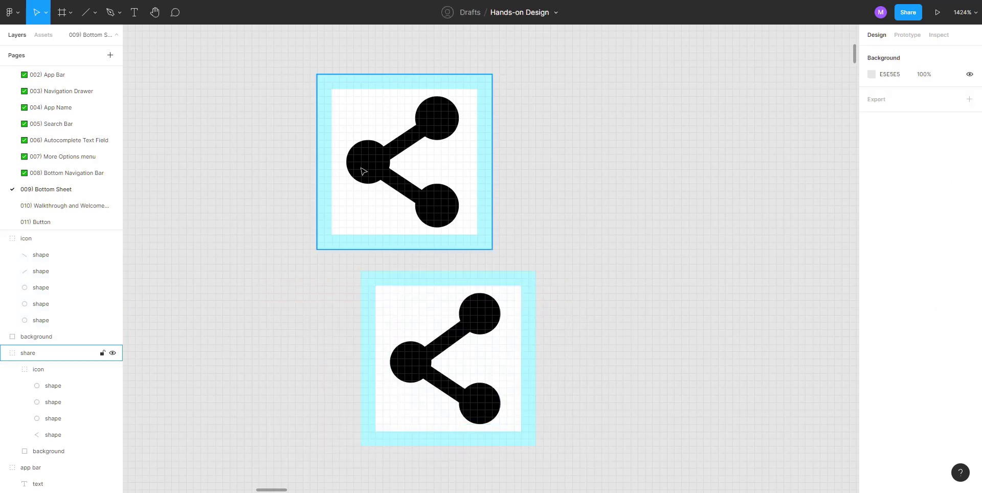
pyautogui.click(363, 171)
pyautogui.moveTo(313, 280); pyautogui.dragTo(570, 443)
pyautogui.hotkey('ctrl', 'g')
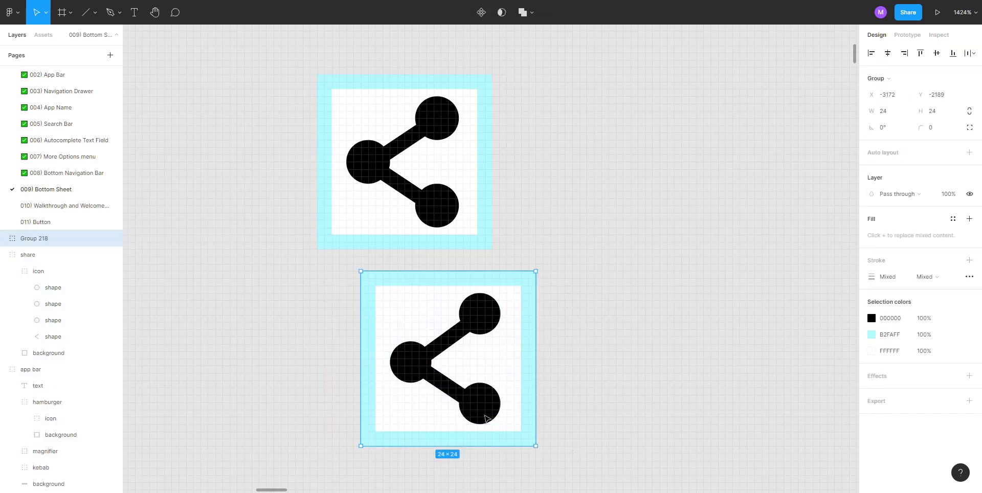
pyautogui.doubleClick(42, 236)
pyautogui.write('share')
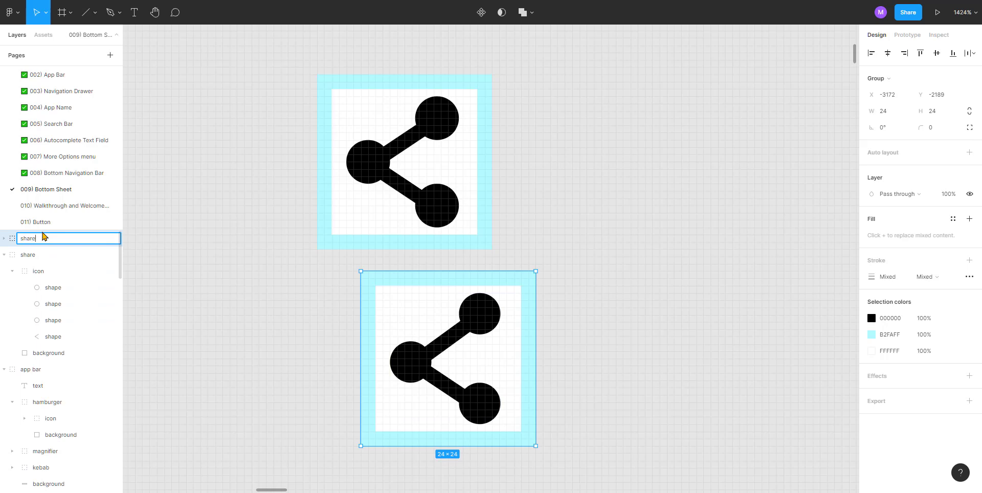
pyautogui.press('Return')
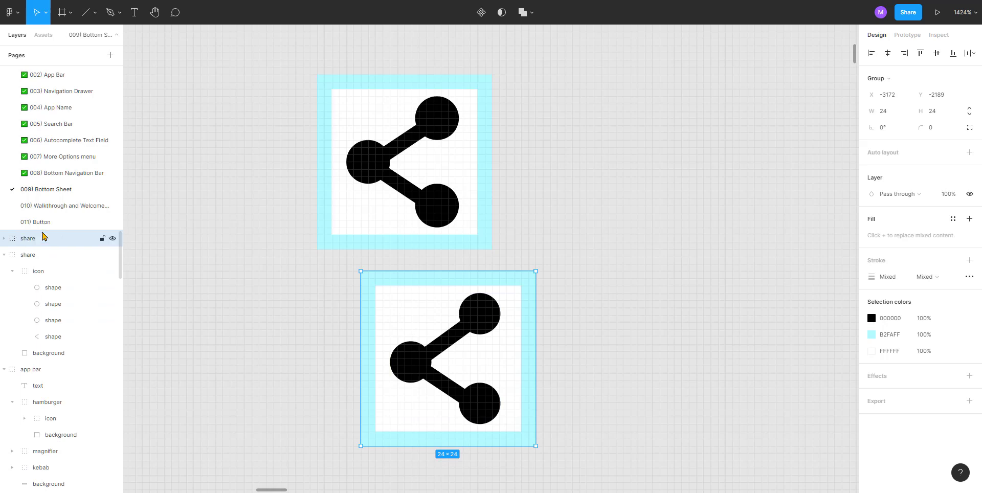
# Collapse the original share group's layers and expand the new share group's layers
pyautogui.click(4, 255)
pyautogui.click(4, 238)
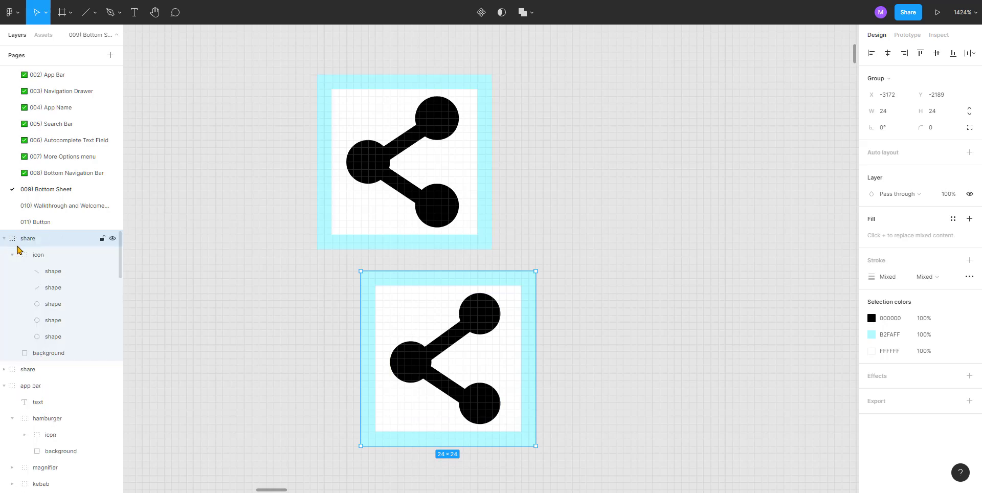
pyautogui.click(12, 254)
pyautogui.click(12, 255)
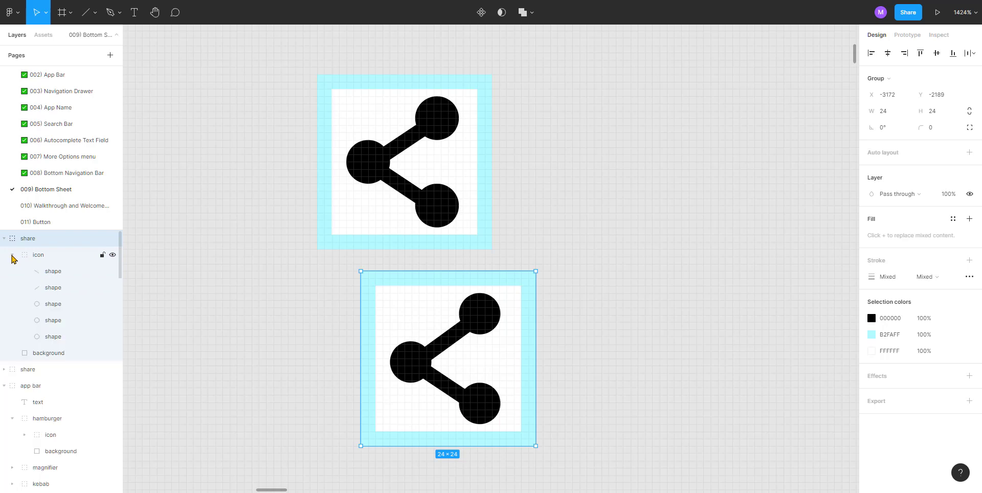
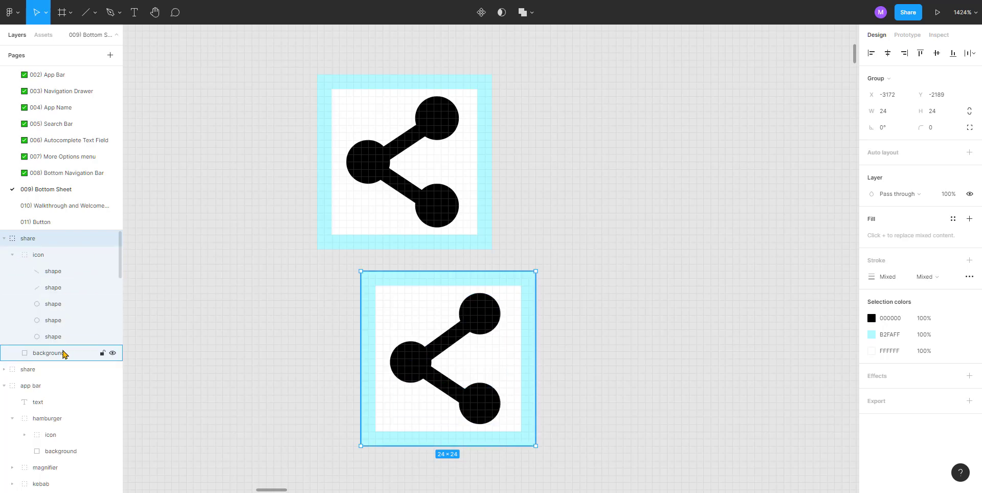
# Move the background layer into the icon group beneath its shapes, and collapse the new share group
pyautogui.click(42, 353)
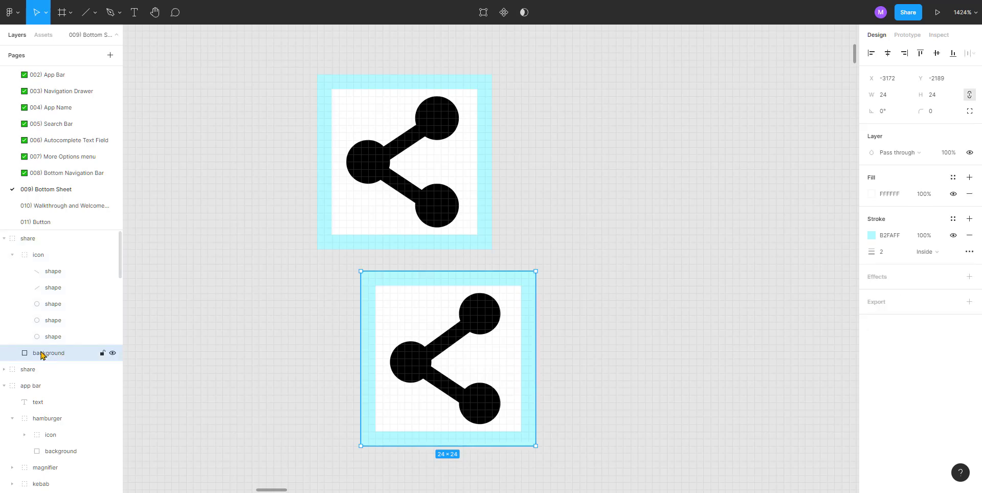
pyautogui.moveTo(41, 352); pyautogui.dragTo(65, 345)
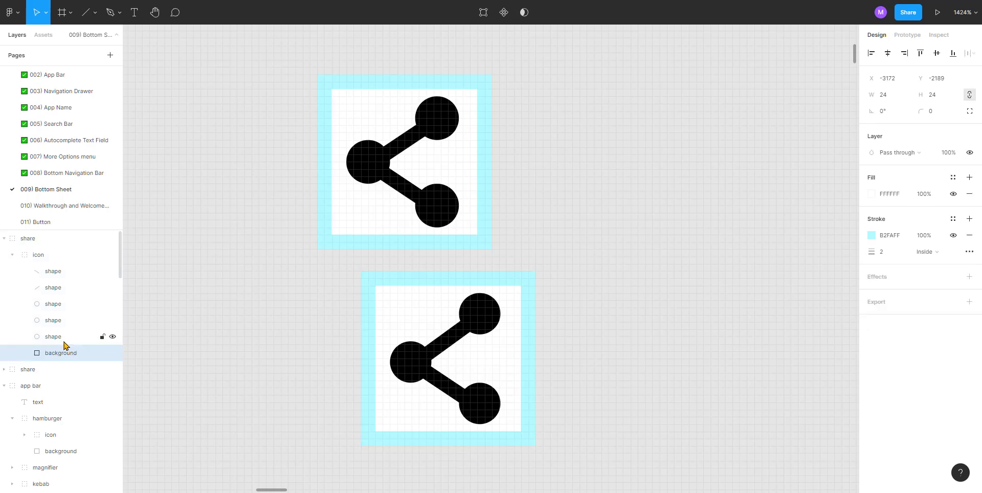
pyautogui.click(13, 255)
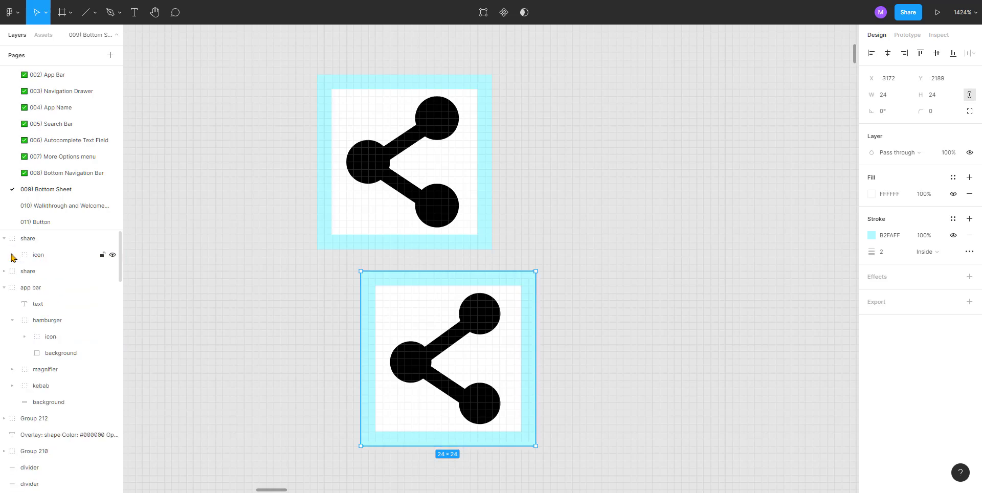
pyautogui.click(4, 239)
pyautogui.click(28, 239)
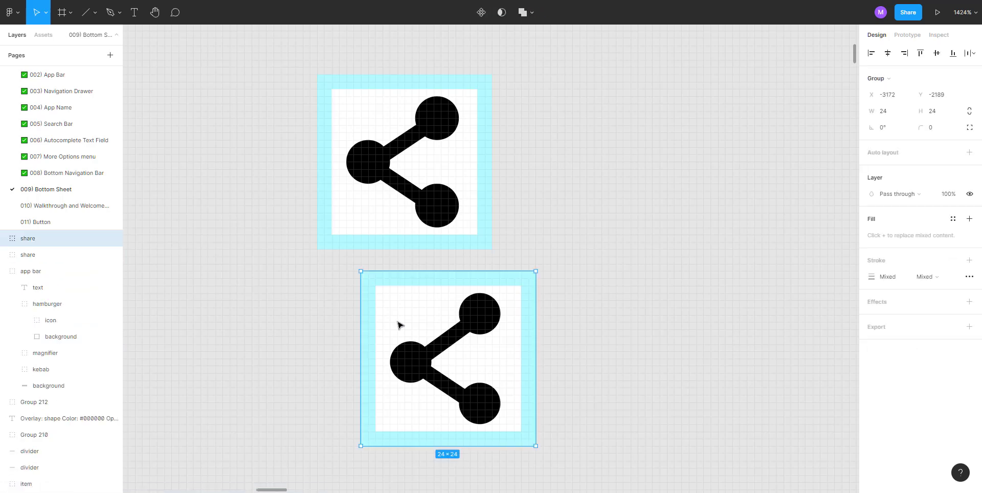
# Delete the original share icon and place the new share group in the app bar, about 12 px left of the magnifier
pyautogui.click(408, 166)
pyautogui.press('Delete')
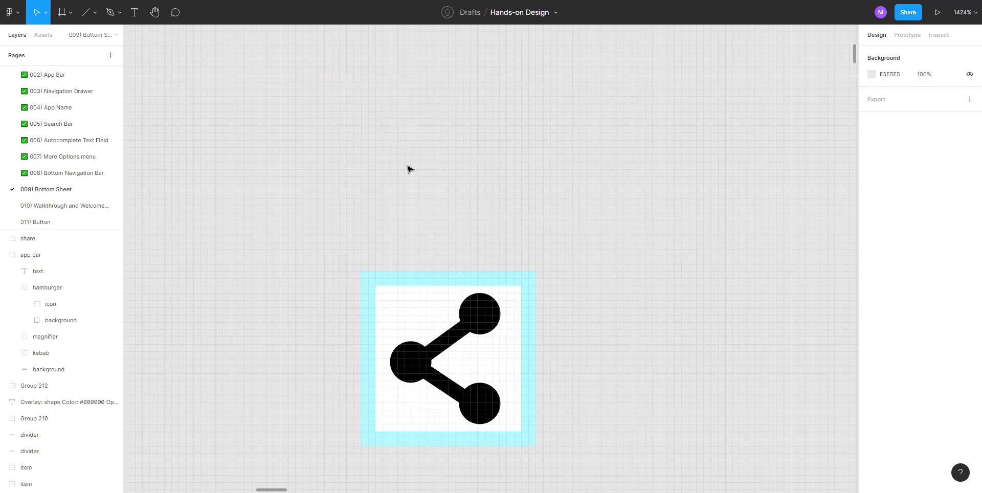
pyautogui.scroll(-5, 452, 184)
pyautogui.hscroll(-5, 577, 141)
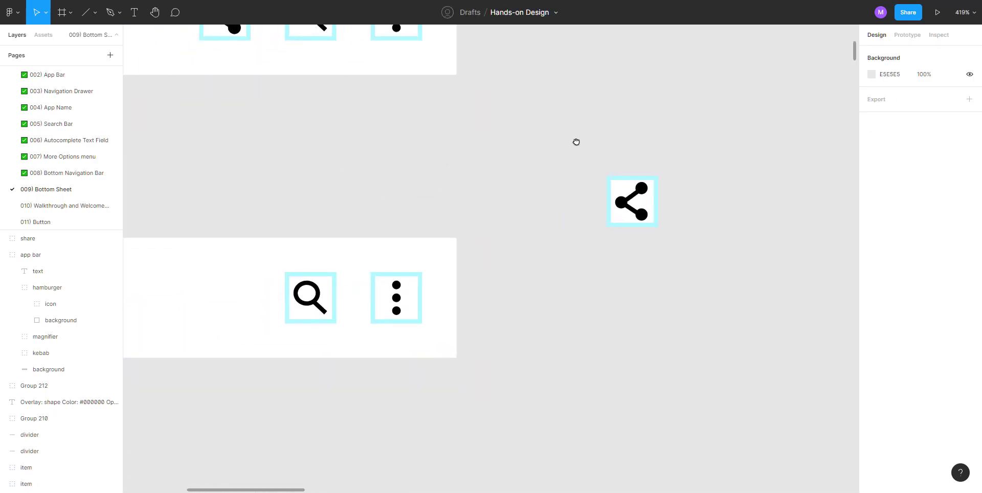
pyautogui.click(698, 200)
pyautogui.moveTo(698, 200); pyautogui.dragTo(301, 292)
pyautogui.scroll(1, 365, 200)
pyautogui.click(350, 208)
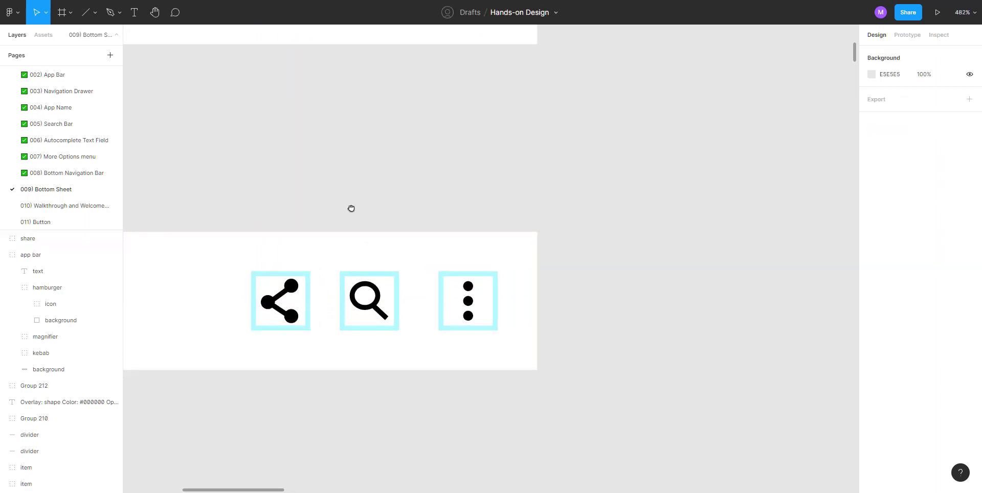
# Measure the gap between the magnifier and kebab icons in the app bar, and inspect the share icon's placement
pyautogui.hscroll(-3, 351, 208)
pyautogui.doubleClick(458, 299)
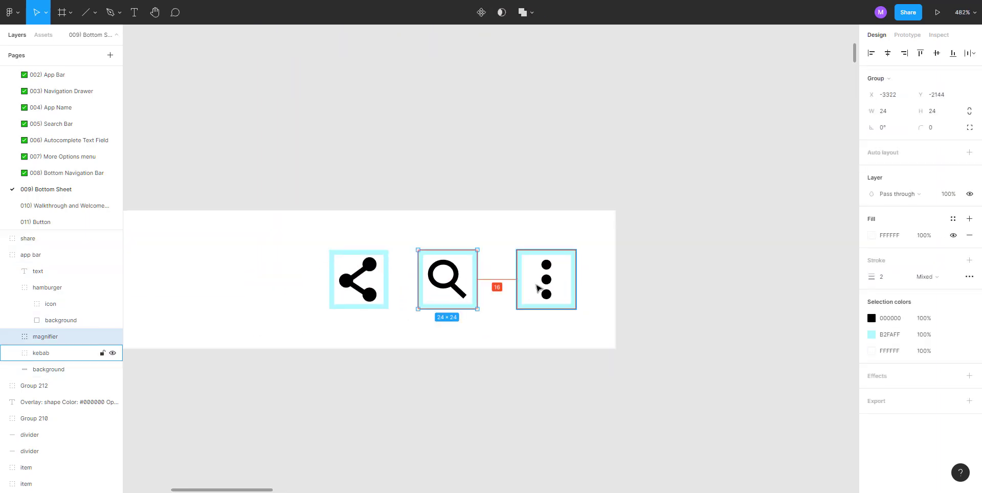
pyautogui.click(358, 279)
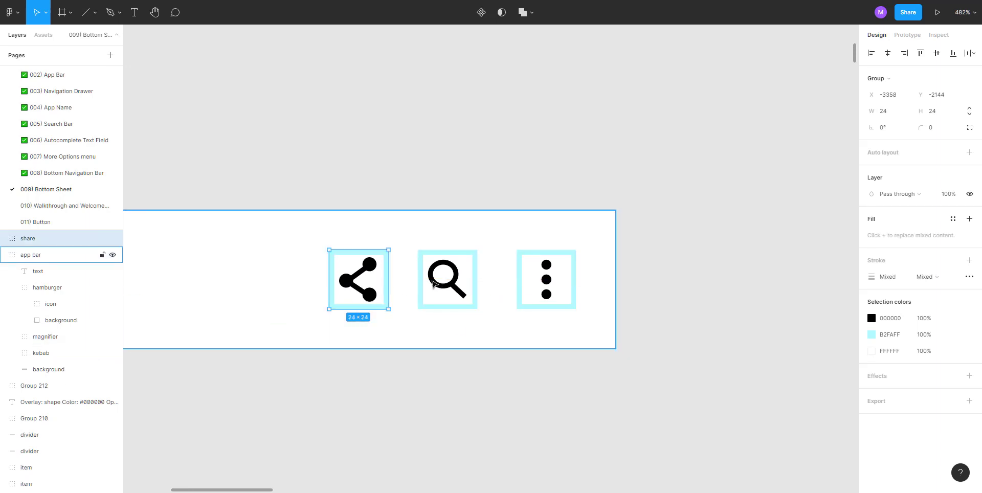
pyautogui.click(327, 185)
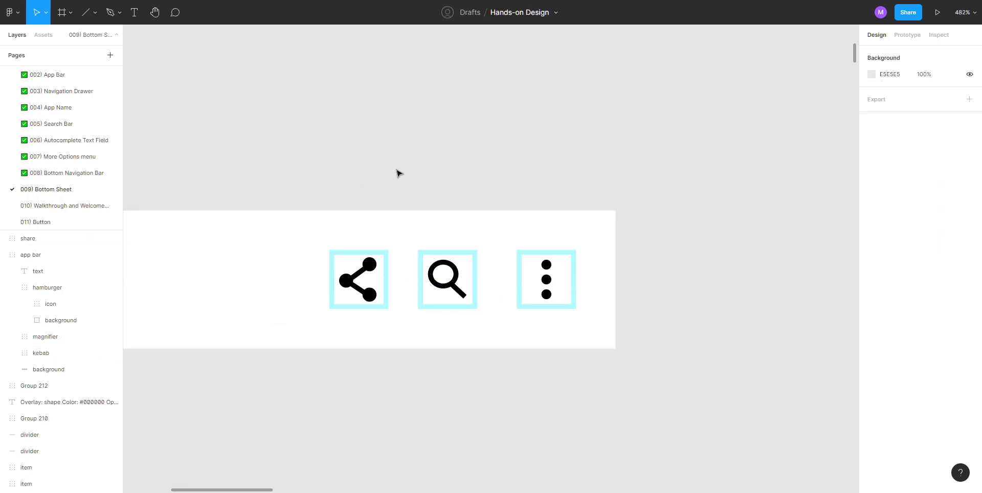
# Delete the share icon from the app bar containing the title text
pyautogui.hscroll(-3, 443, 173)
pyautogui.scroll(-1, 443, 173)
pyautogui.click(538, 237)
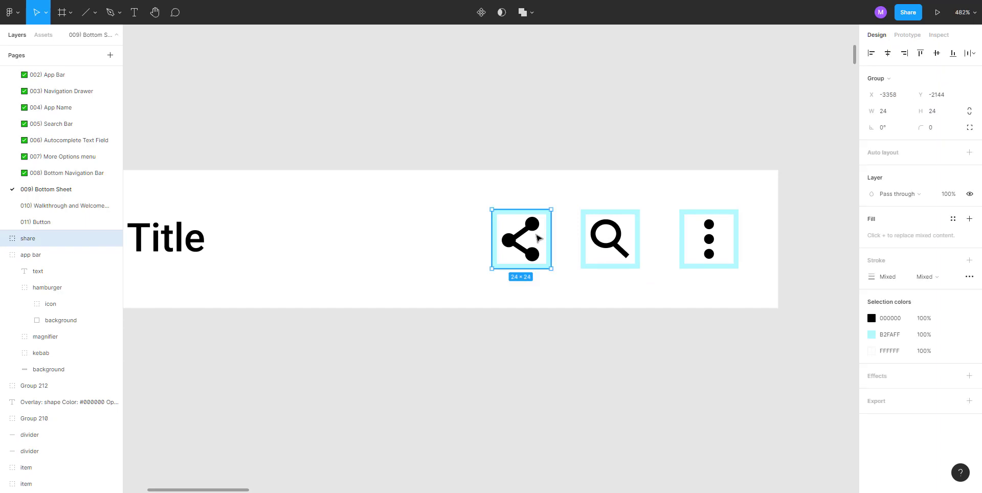
pyautogui.press('Delete')
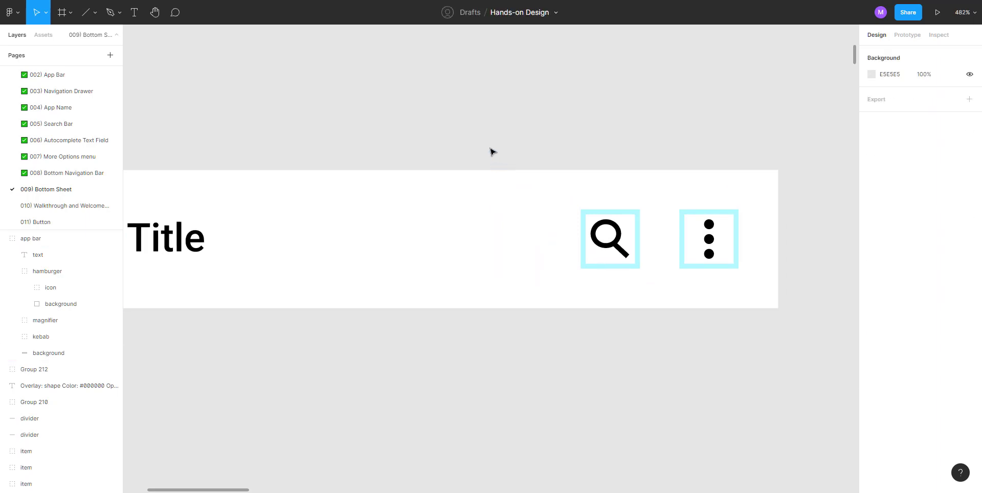
# Paste the share icon group into the lower app bar, directly above its background layer
pyautogui.click(435, 245)
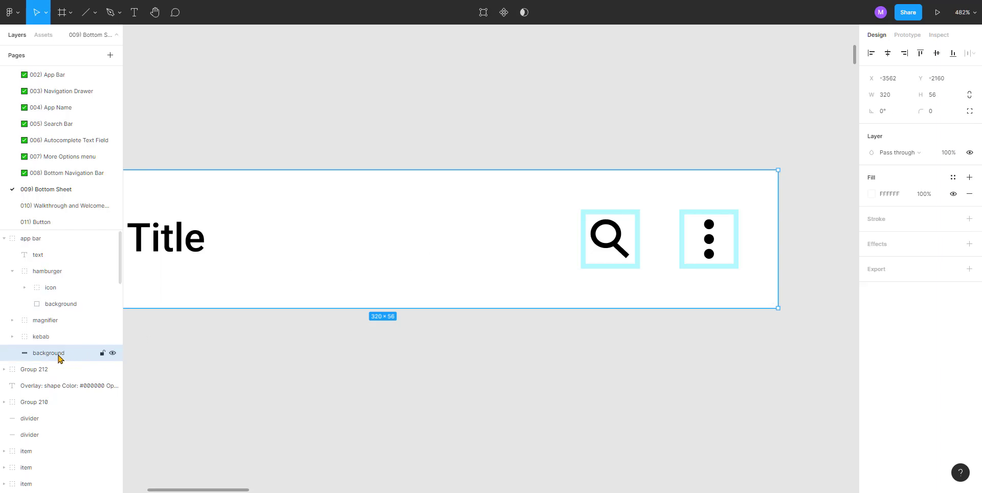
pyautogui.hotkey('ctrl', 'v')
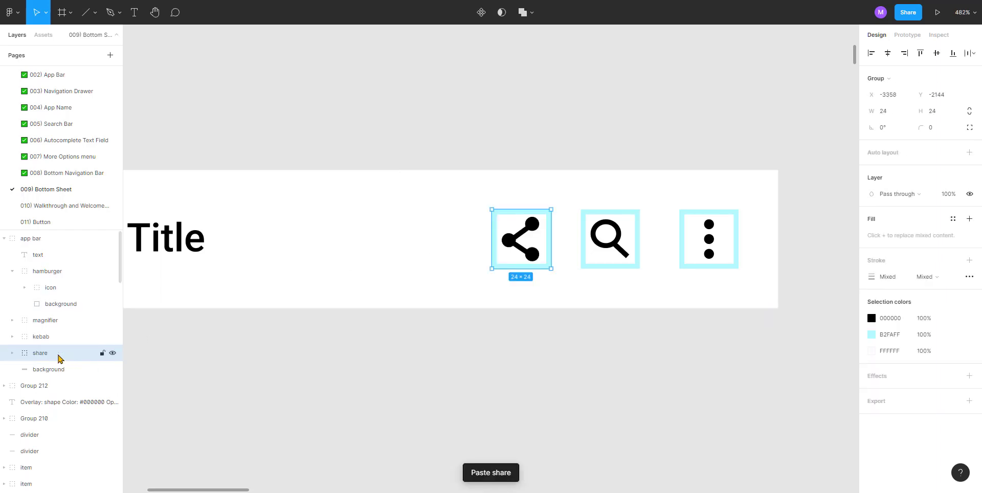
pyautogui.click(438, 399)
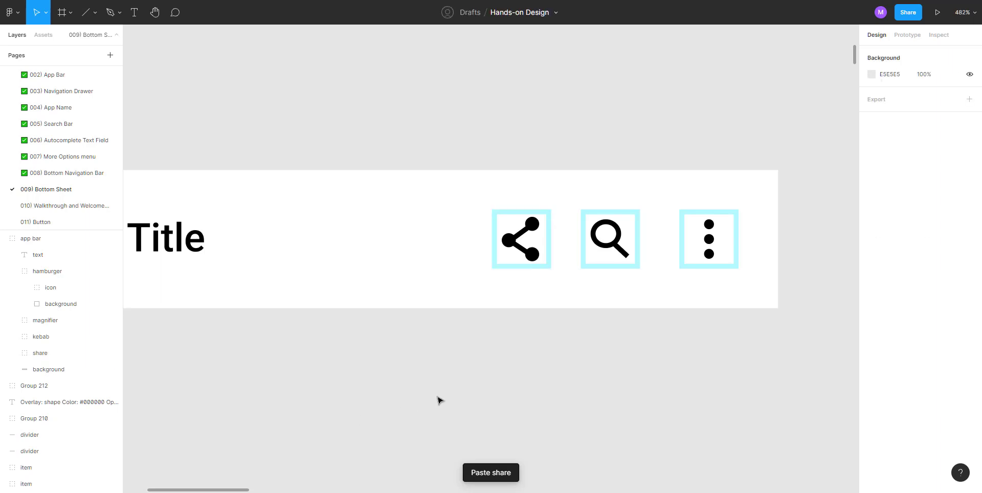
# Compare the share icon's placement in the lower app bar with the one in the upper reference app bar
pyautogui.click(547, 225)
pyautogui.scroll(-3, 547, 224)
pyautogui.moveTo(474, 225); pyautogui.dragTo(492, 242)
pyautogui.hotkey('ctrl', 'z')
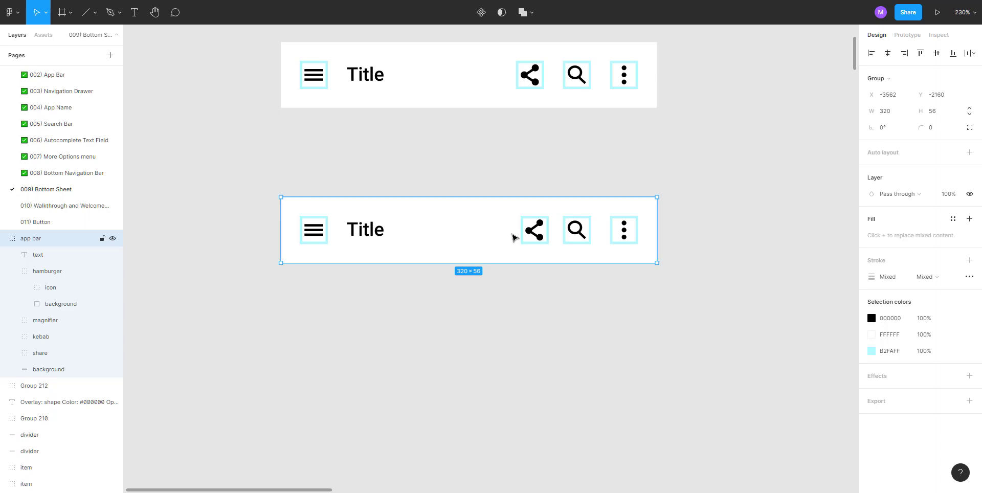
pyautogui.click(461, 79)
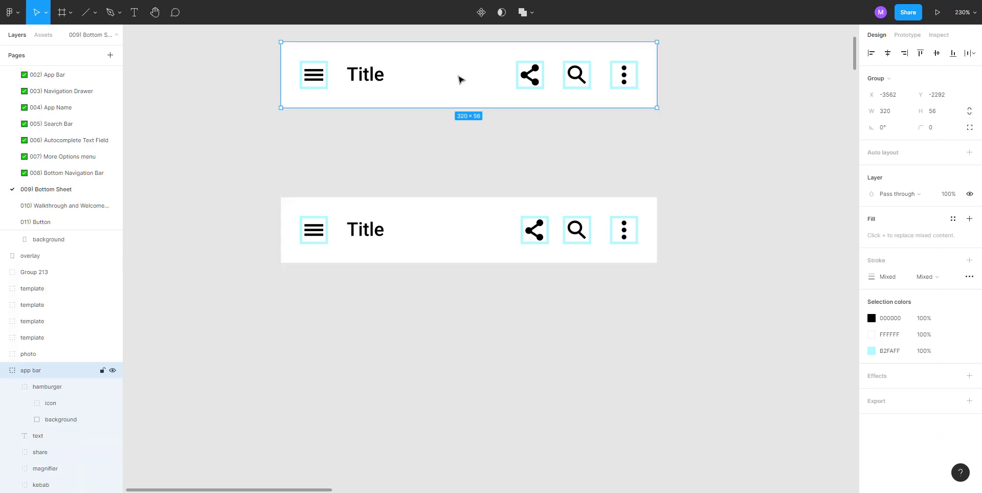
pyautogui.scroll(3, 475, 131)
pyautogui.scroll(-2, 474, 132)
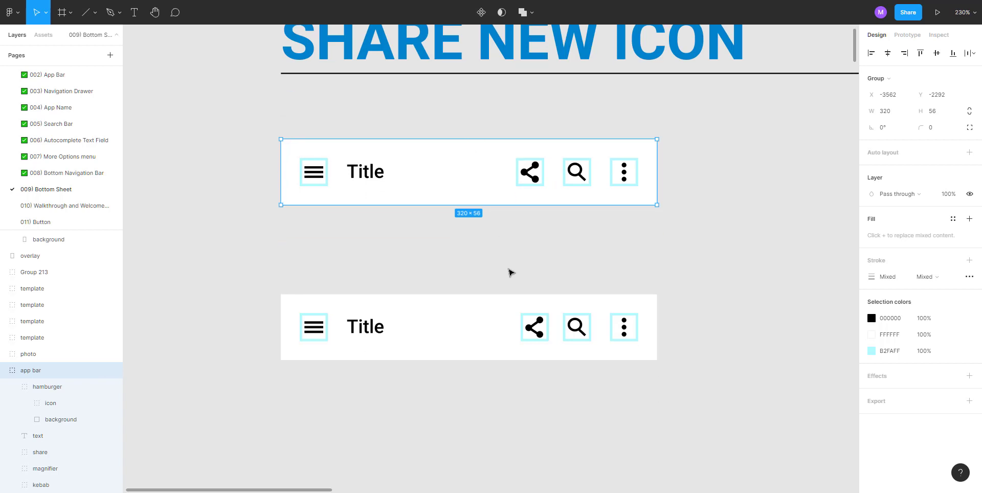
pyautogui.click(517, 243)
pyautogui.moveTo(516, 242); pyautogui.dragTo(502, 221)
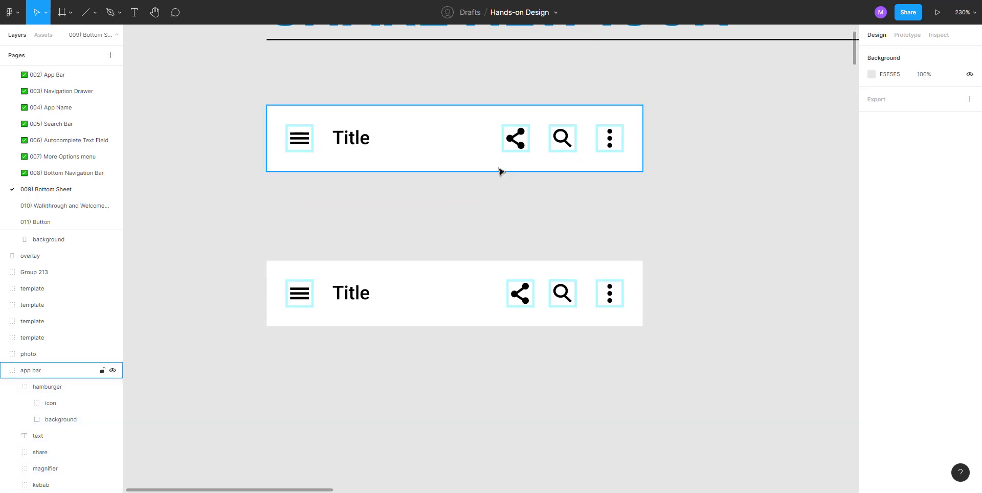
pyautogui.scroll(-1, 512, 203)
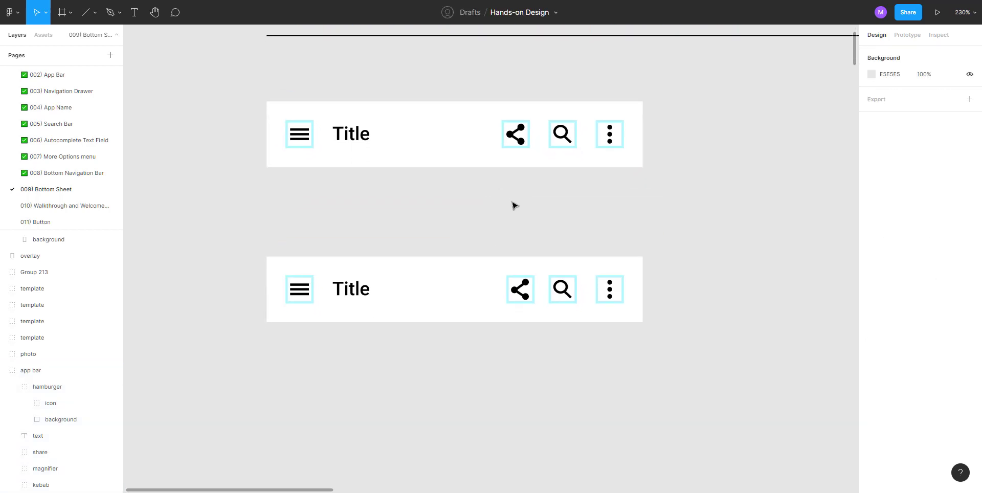
pyautogui.scroll(5, 542, 265)
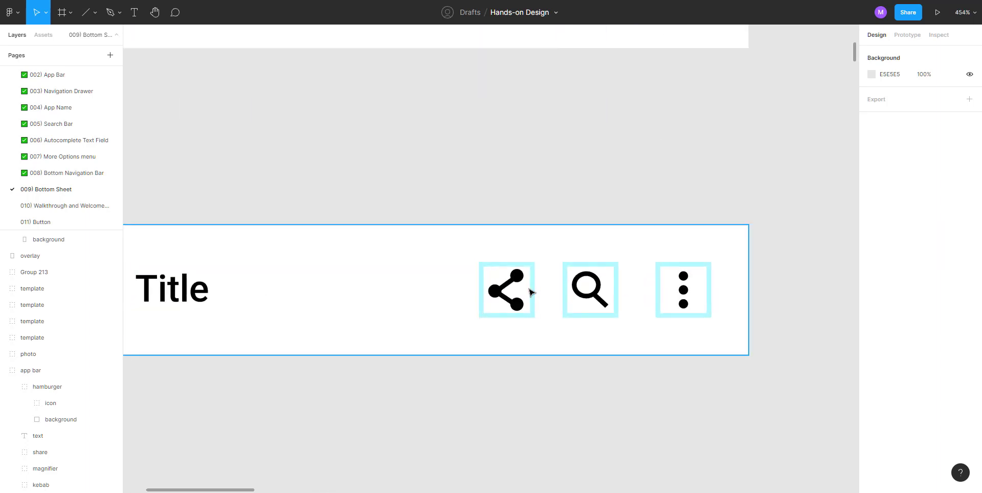
# Check the share icon's gap to the magnifier in the lower app bar, and nudge the share icon 2 px left to X -3360
pyautogui.keyDown('ctrl'); pyautogui.click(530, 292); pyautogui.keyUp('ctrl')
pyautogui.press('alt')
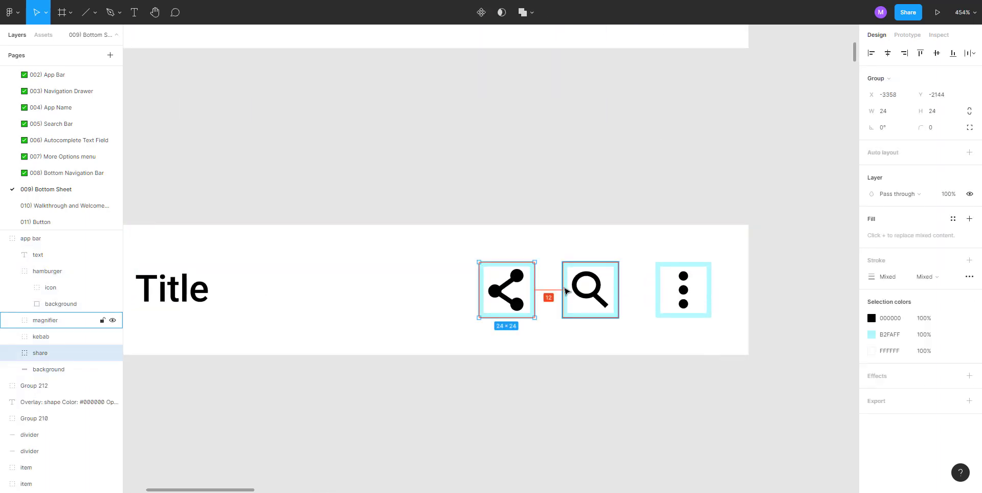
pyautogui.click(578, 292)
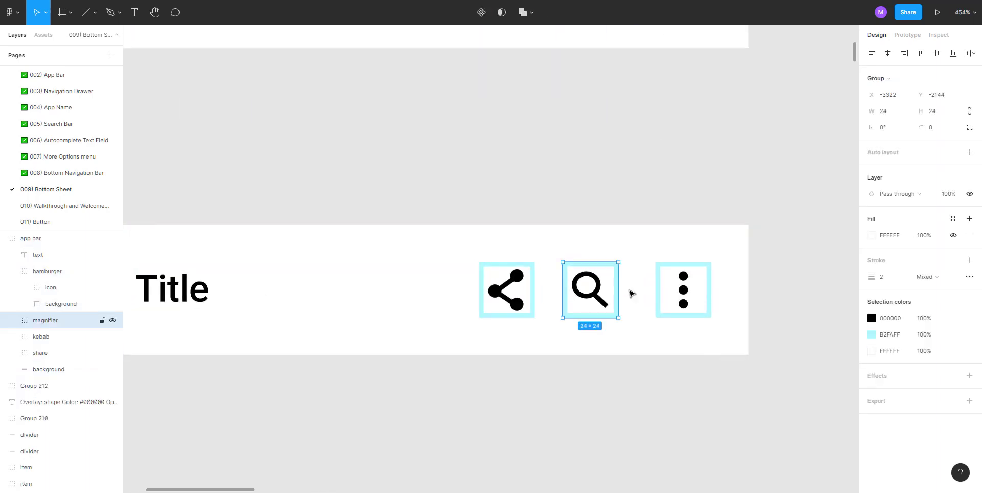
pyautogui.click(532, 290)
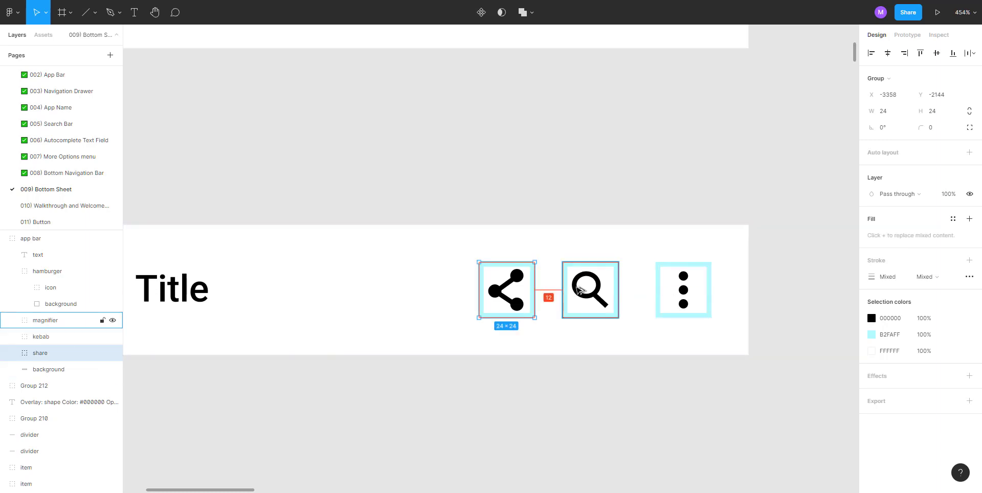
pyautogui.press('Left')
pyautogui.press('Left')
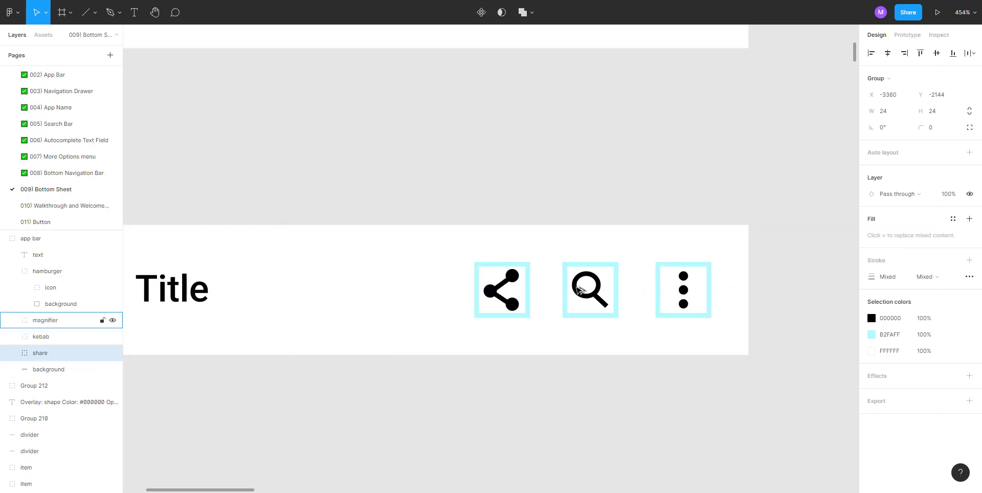
pyautogui.click(482, 147)
# Review both app bars under the SHARE NEW ICON heading and the elements in the ATOMS section
pyautogui.scroll(-5, 482, 147)
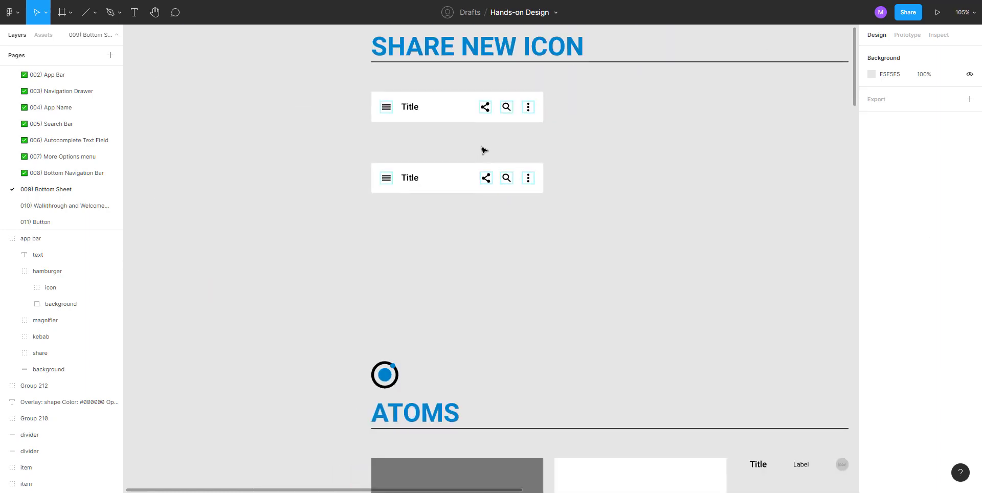
pyautogui.hscroll(3, 460, 156)
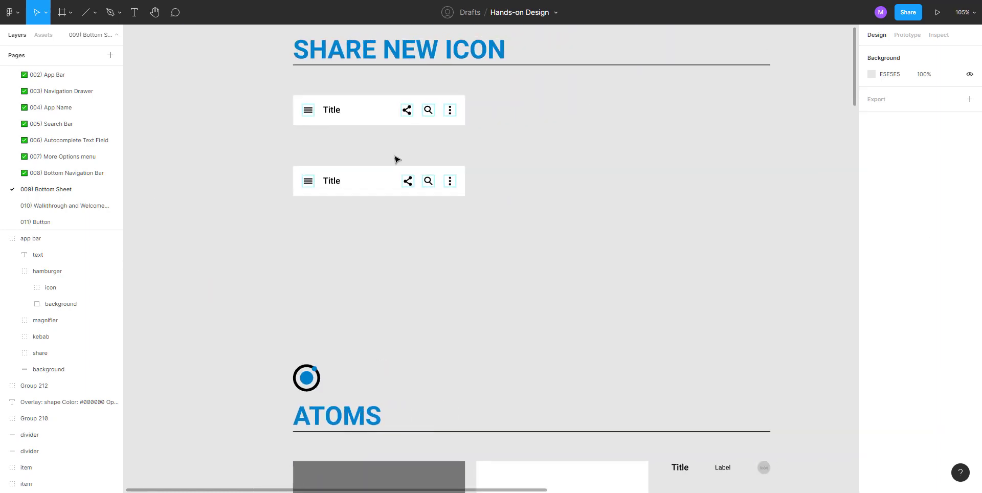
pyautogui.hscroll(2, 369, 159)
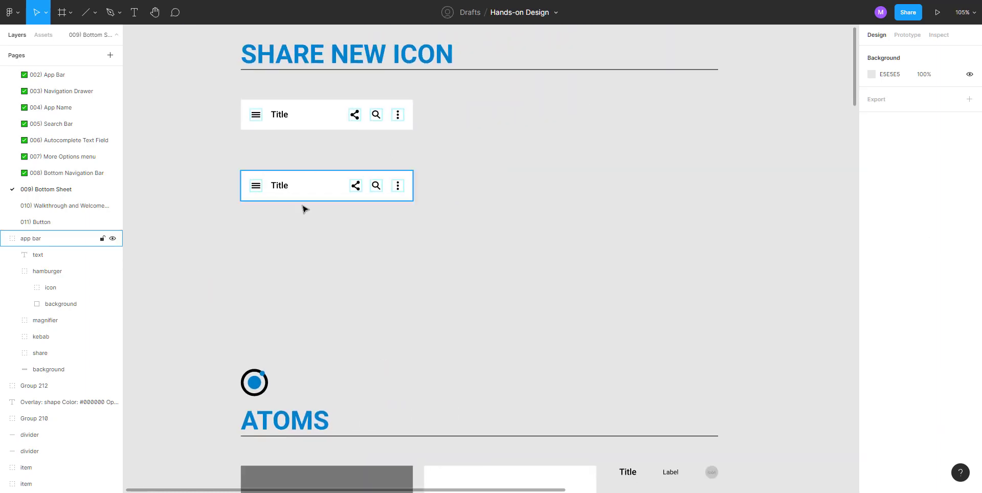
pyautogui.moveTo(289, 196); pyautogui.dragTo(464, 95)
pyautogui.click(462, 155)
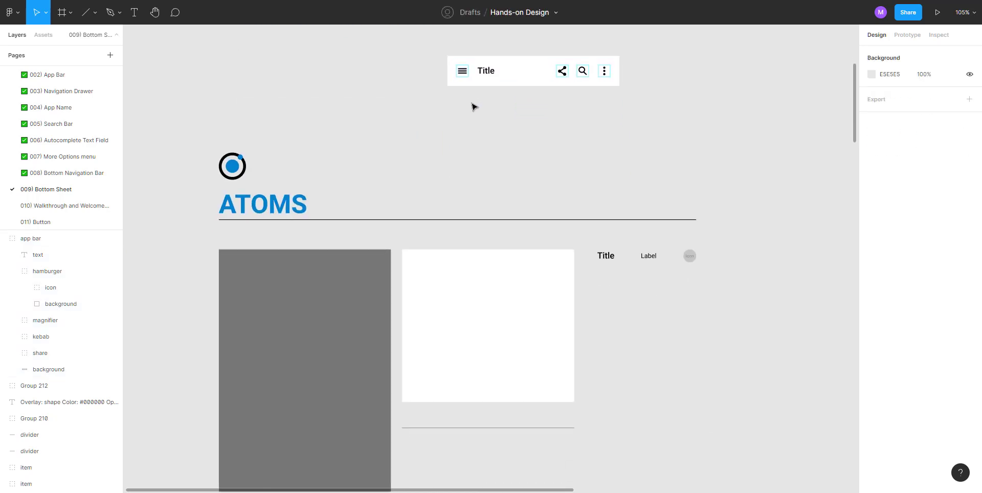
pyautogui.click(473, 106)
pyautogui.press('Delete')
pyautogui.scroll(4, 434, 130)
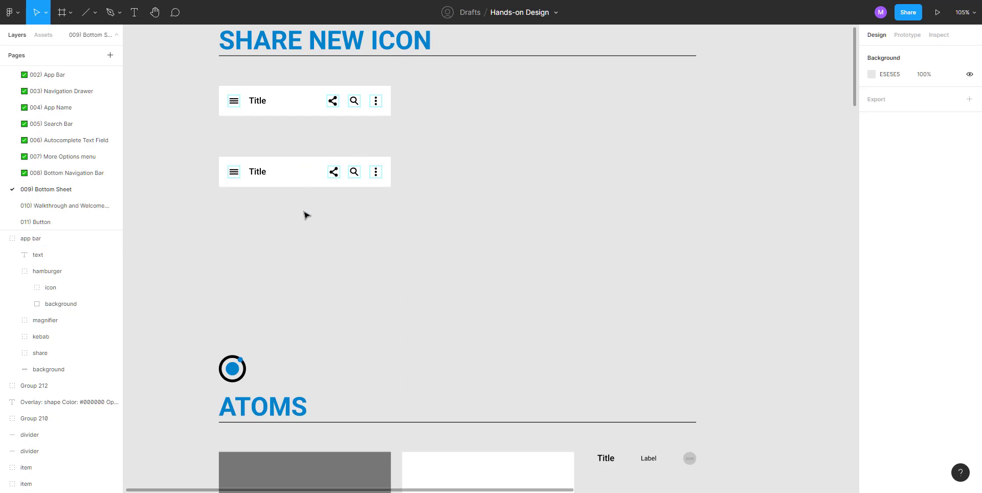
pyautogui.scroll(-4, 303, 215)
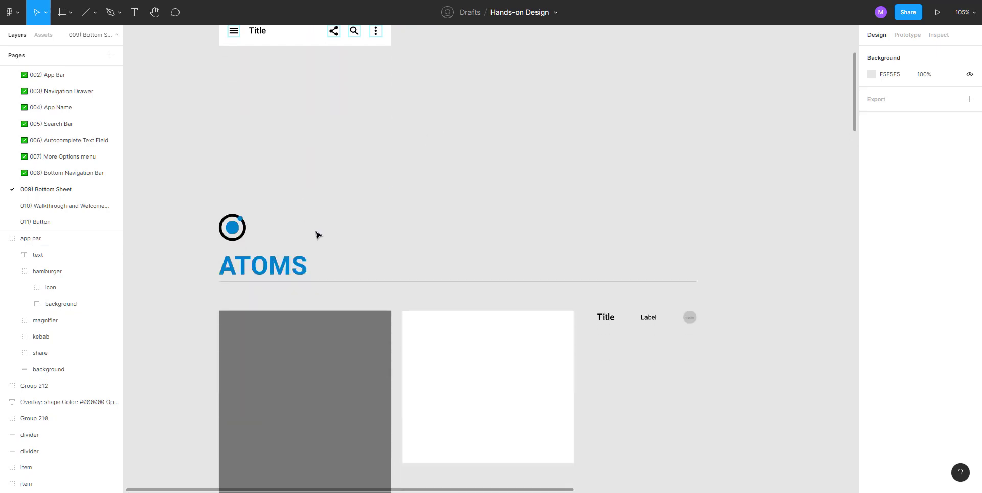
pyautogui.scroll(-4, 317, 230)
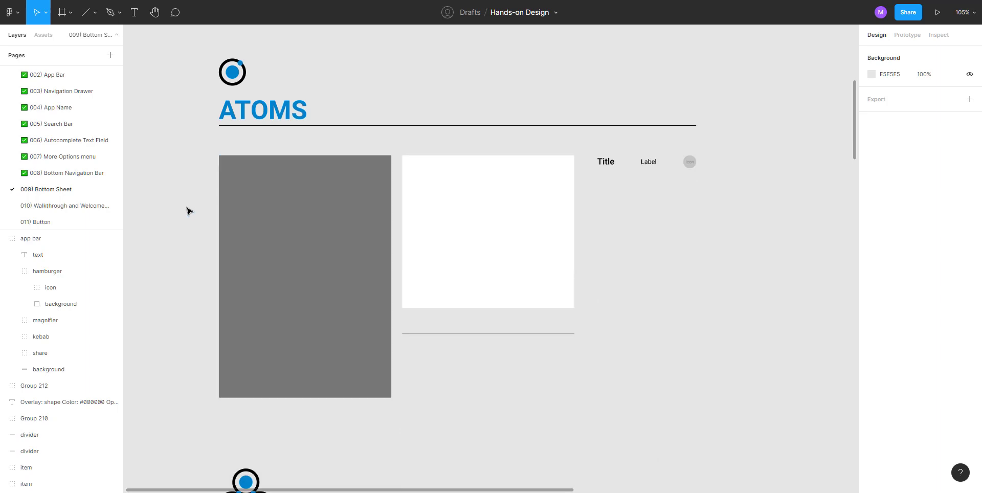
pyautogui.moveTo(189, 211); pyautogui.dragTo(406, 205)
pyautogui.moveTo(372, 210); pyautogui.dragTo(324, 207)
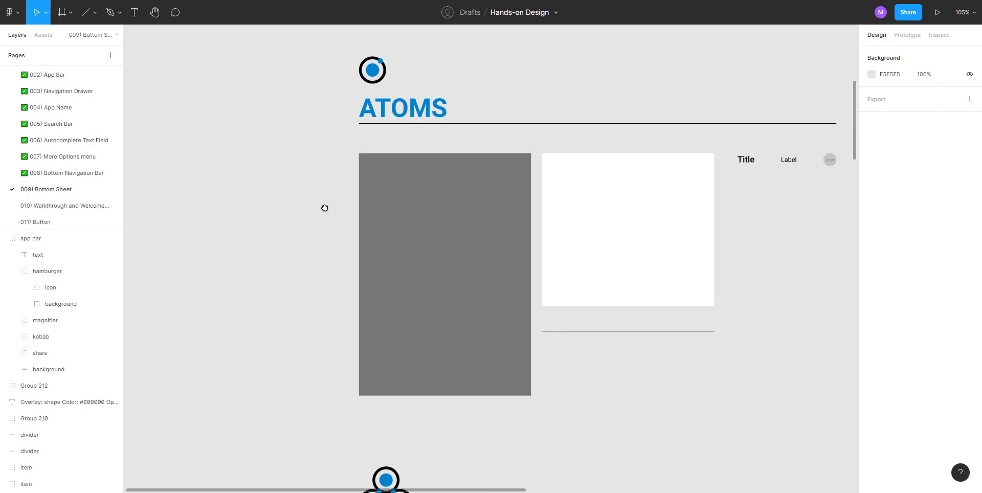
# Look through the 008) Bottom Navigation Bar and 007) More Options menu pages for an overlay to reuse
pyautogui.click(80, 174)
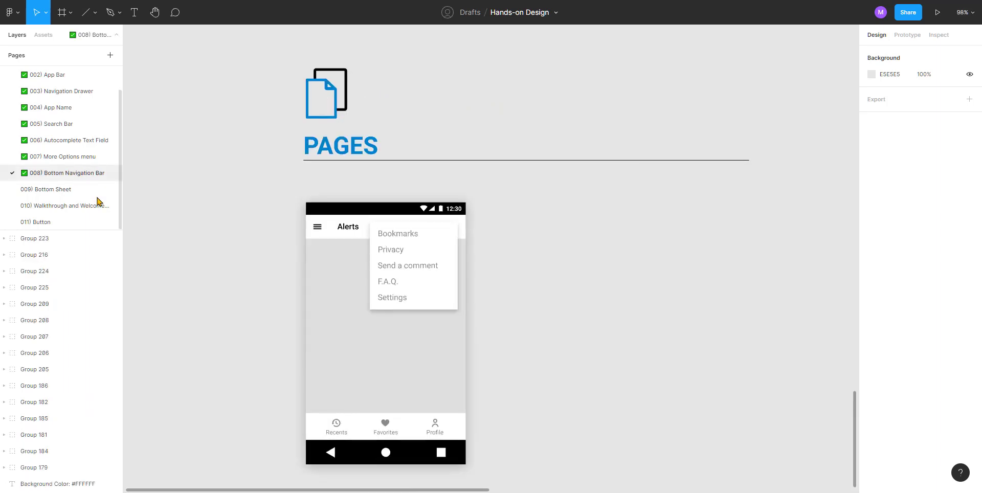
pyautogui.scroll(-8, 273, 284)
pyautogui.scroll(5, 293, 279)
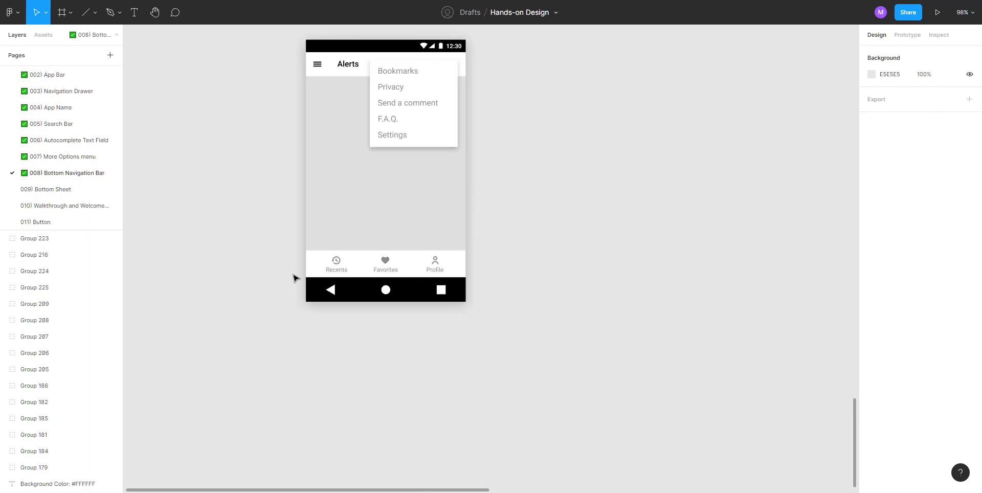
pyautogui.scroll(-5, 293, 279)
pyautogui.scroll(12, 294, 279)
pyautogui.scroll(4, 293, 278)
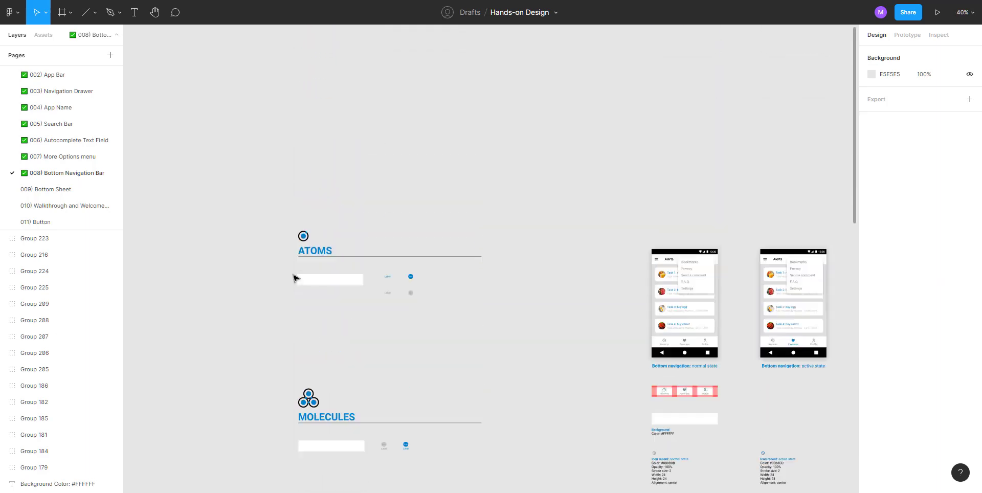
pyautogui.scroll(-2, 293, 278)
pyautogui.scroll(-4, 294, 278)
pyautogui.scroll(4, 241, 256)
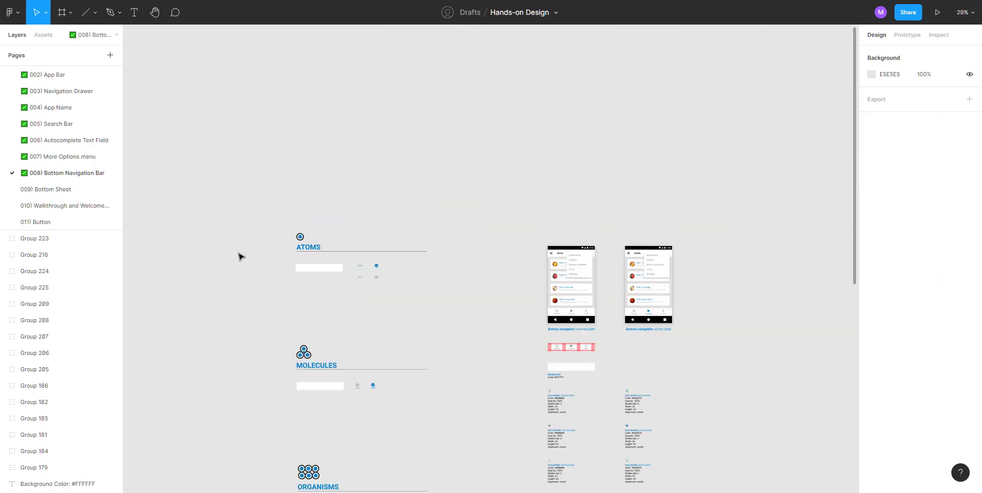
pyautogui.click(53, 157)
pyautogui.scroll(10, 396, 248)
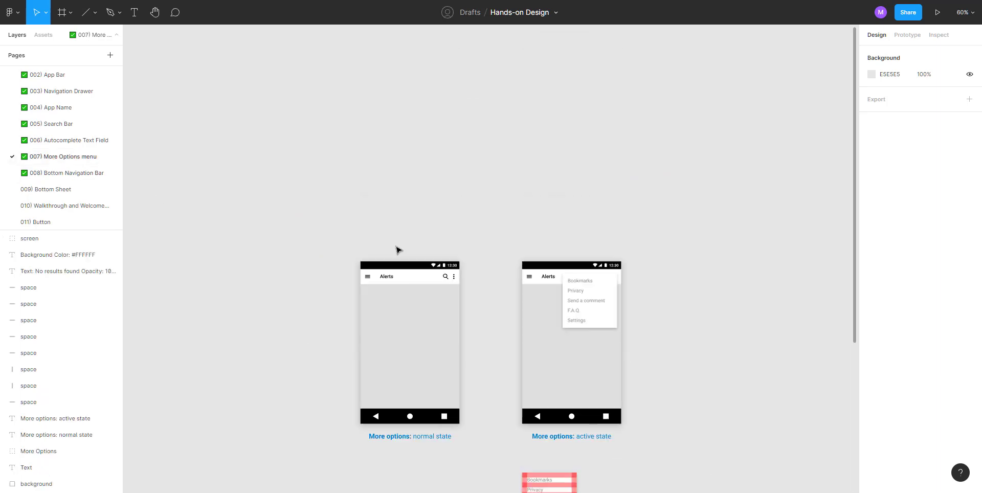
pyautogui.scroll(-5, 397, 248)
pyautogui.scroll(-5, 400, 250)
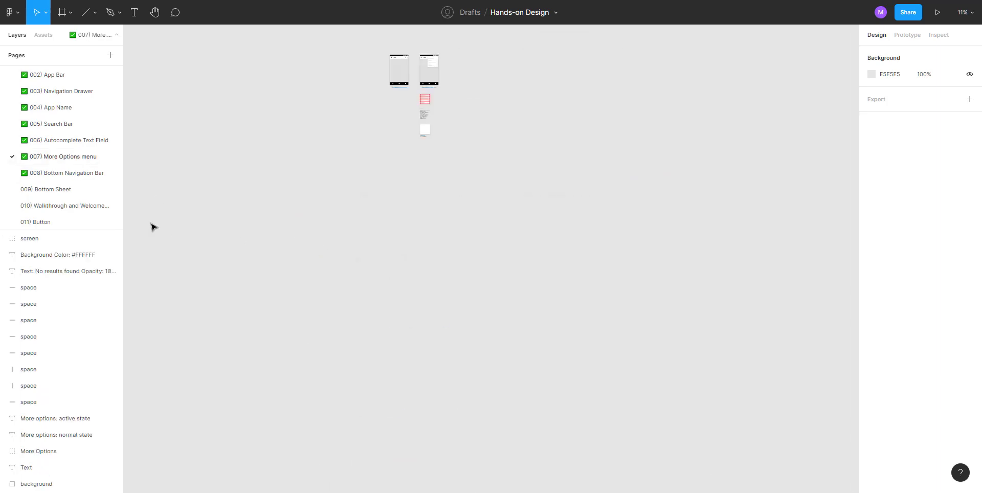
# Copy the overlay rectangle from the STEP 3 screen on the 006) Autocomplete Text Field page
pyautogui.click(79, 142)
pyautogui.scroll(3, 414, 238)
pyautogui.scroll(-4, 414, 238)
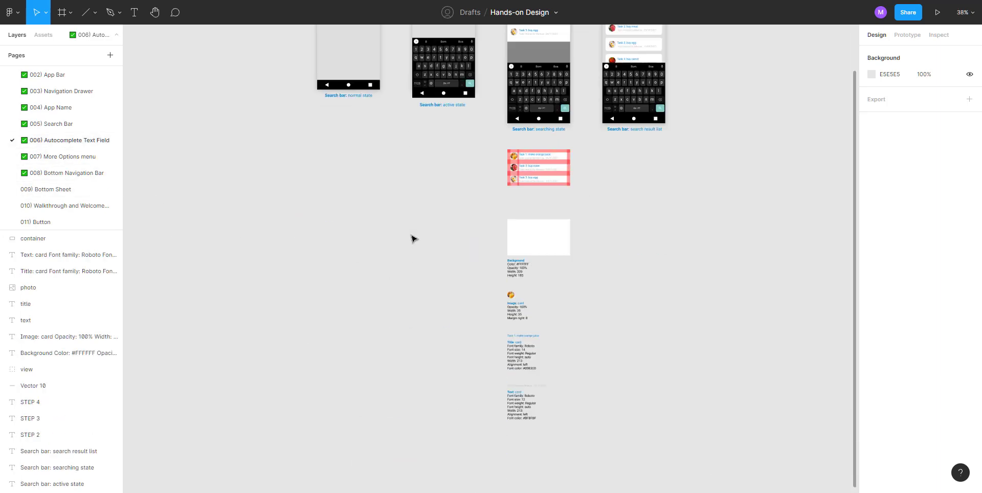
pyautogui.scroll(3, 414, 237)
pyautogui.click(541, 155)
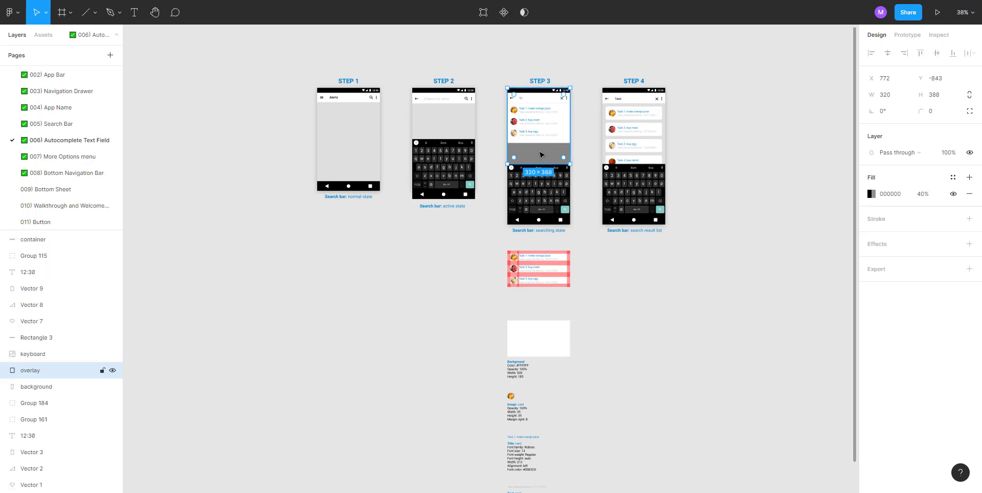
pyautogui.click(439, 253)
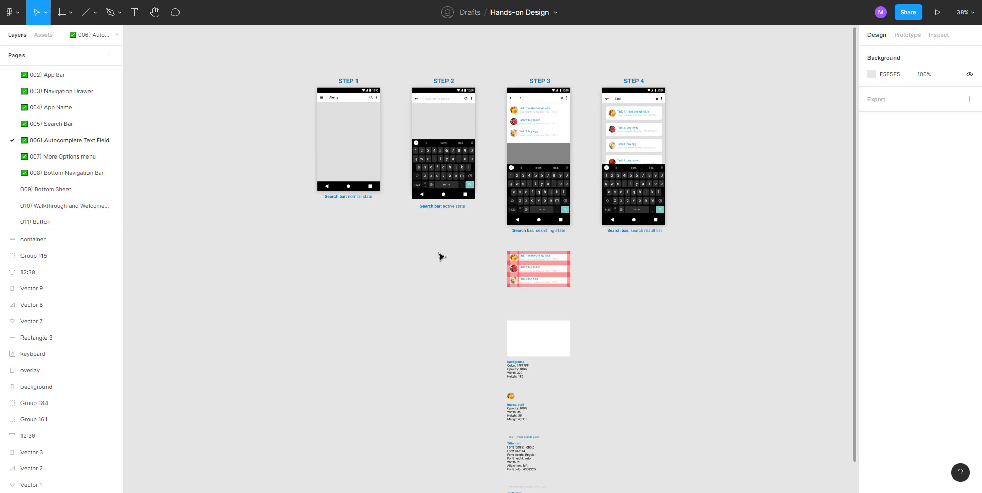
pyautogui.click(556, 160)
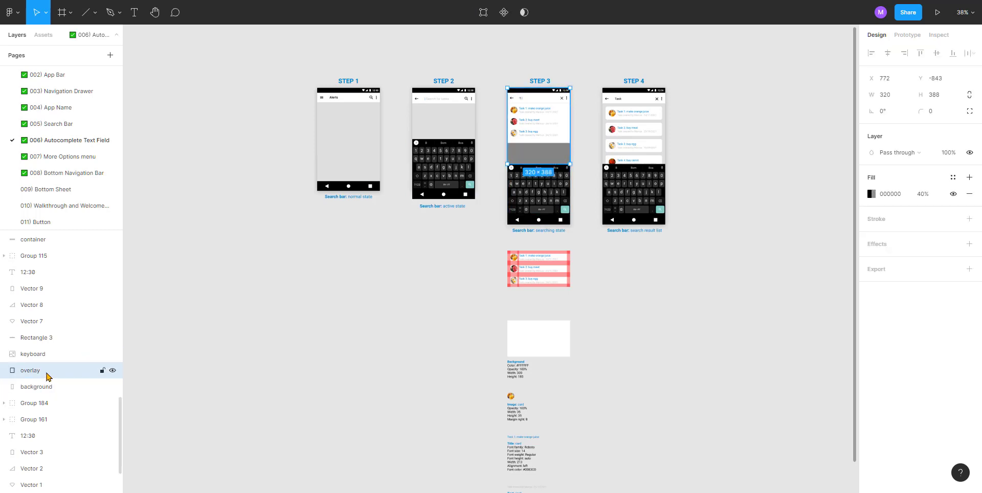
# Paste the overlay on the 009) Bottom Sheet page, top-aligned left of the ATOMS overlay at X -3934, Y -1611, and select the original overlay for comparison
pyautogui.click(57, 190)
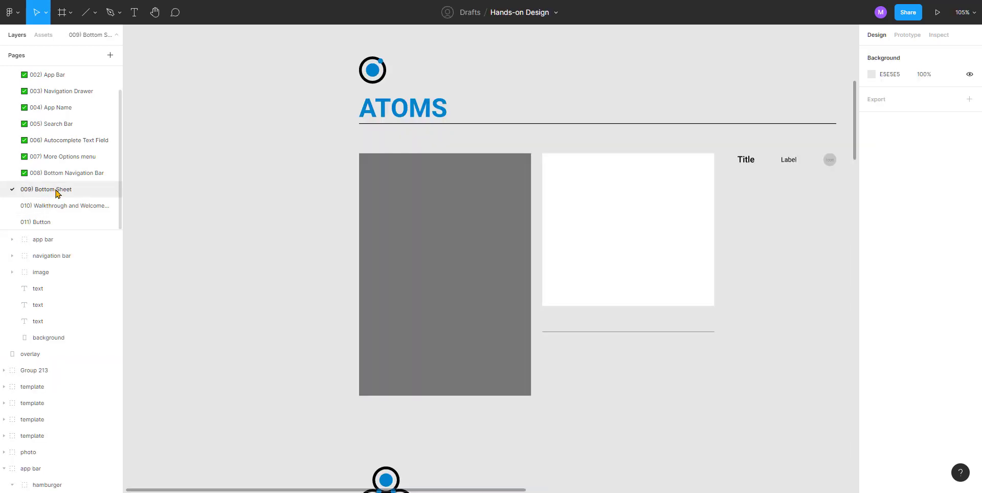
pyautogui.hscroll(-6, 312, 276)
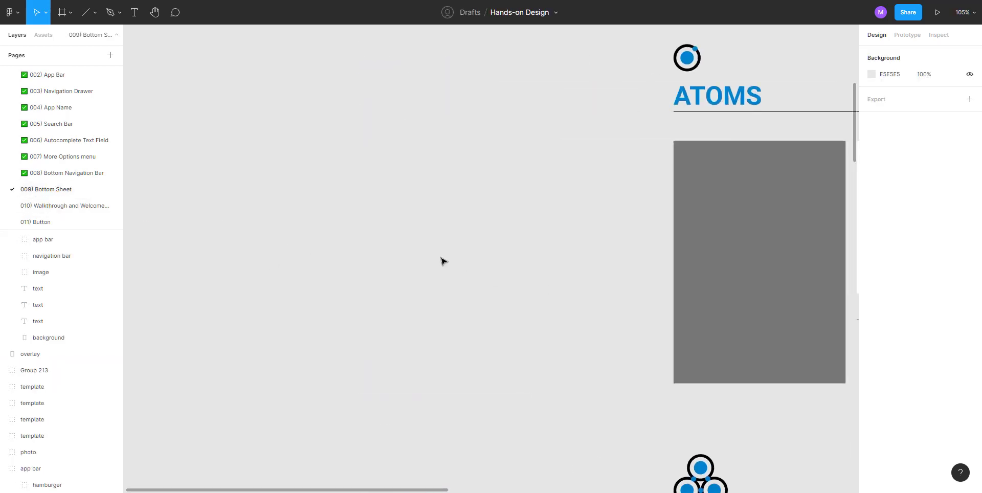
pyautogui.hotkey('ctrl', 'v')
pyautogui.moveTo(490, 236); pyautogui.dragTo(382, 243)
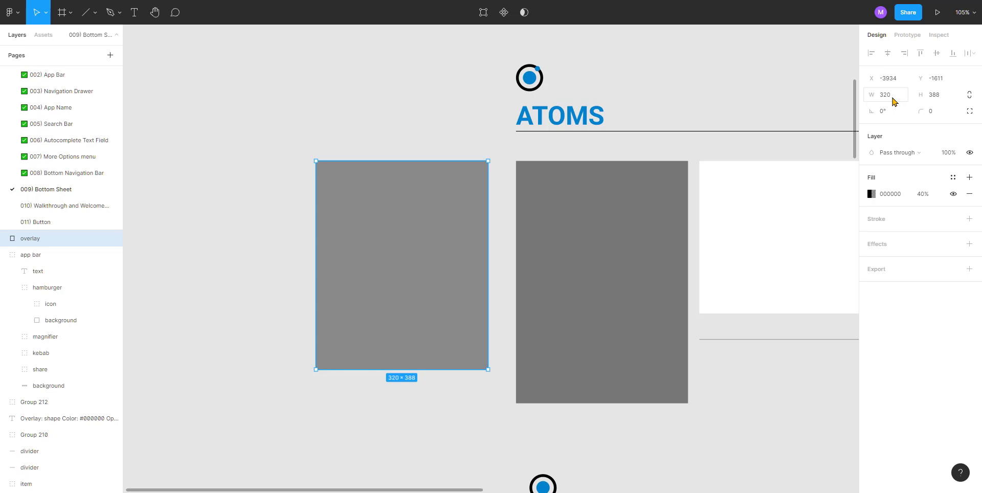
pyautogui.click(597, 235)
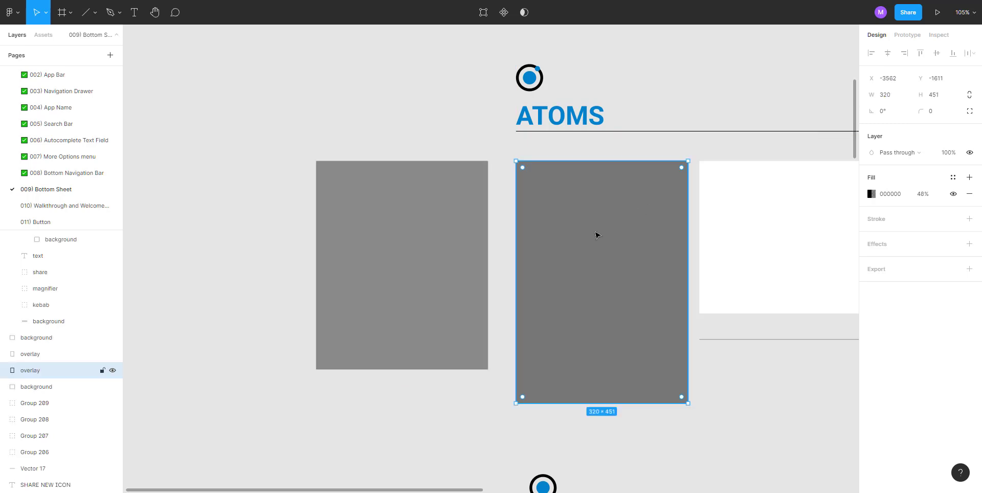
# Compare the pasted overlay with the original ATOMS overlay and set the pasted overlay's height to 451
pyautogui.click(422, 251)
pyautogui.click(579, 249)
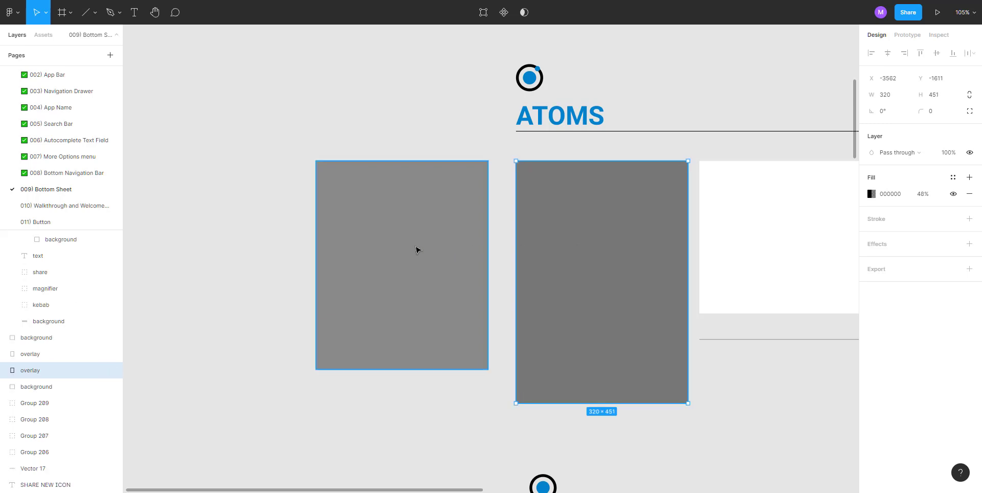
pyautogui.click(418, 250)
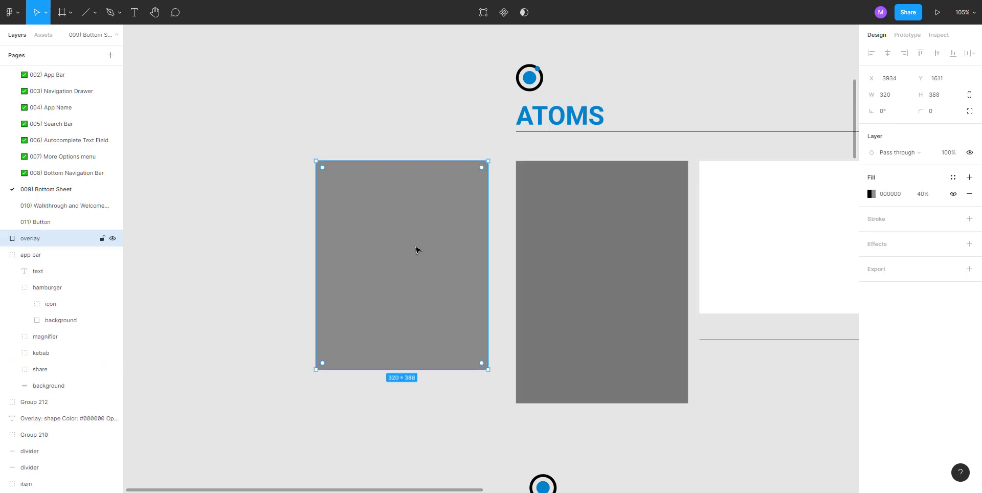
pyautogui.click(580, 264)
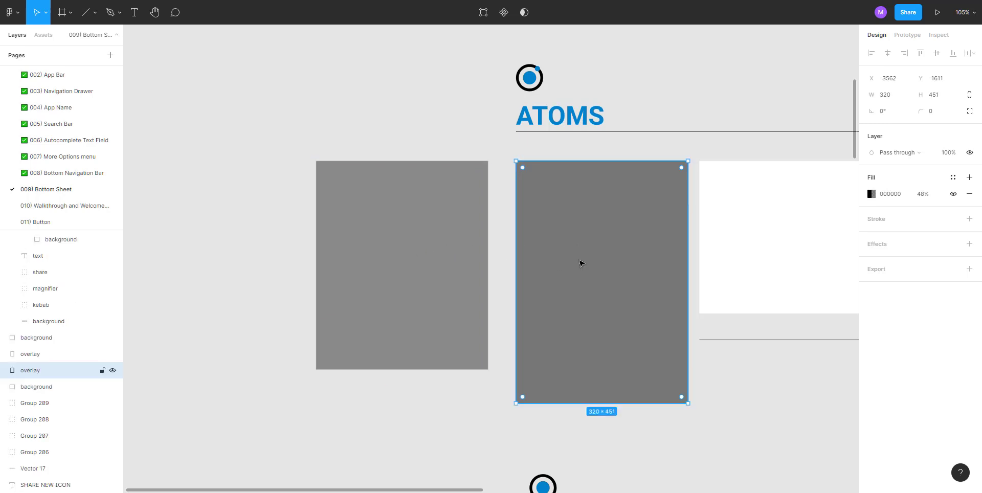
pyautogui.click(408, 268)
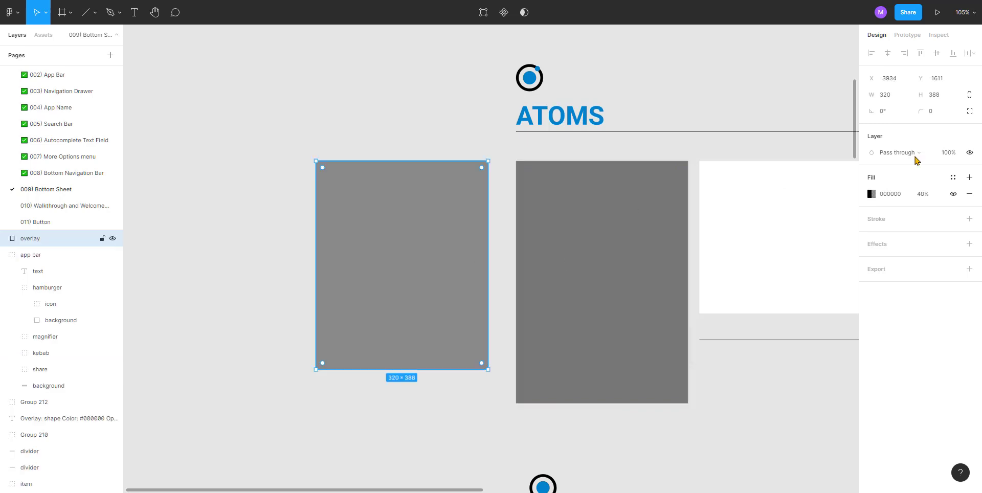
pyautogui.click(939, 95)
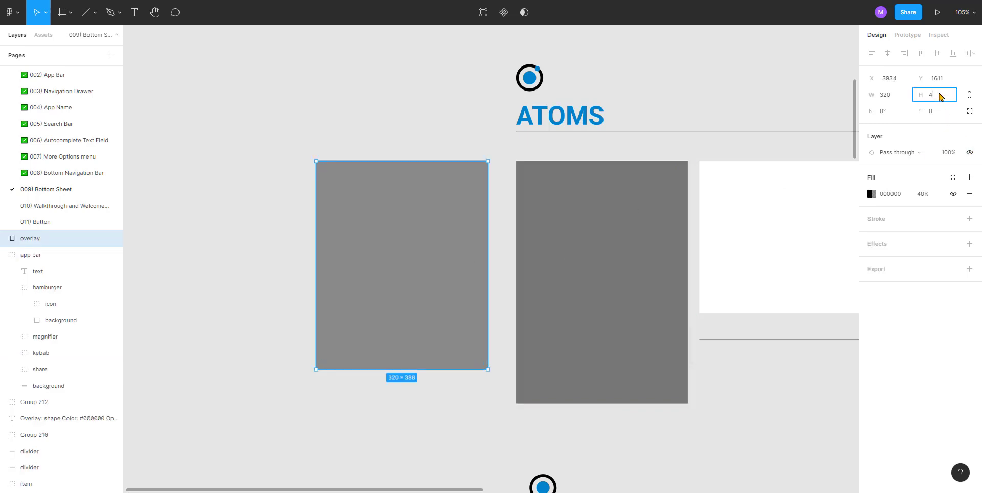
pyautogui.write('451')
pyautogui.press('Return')
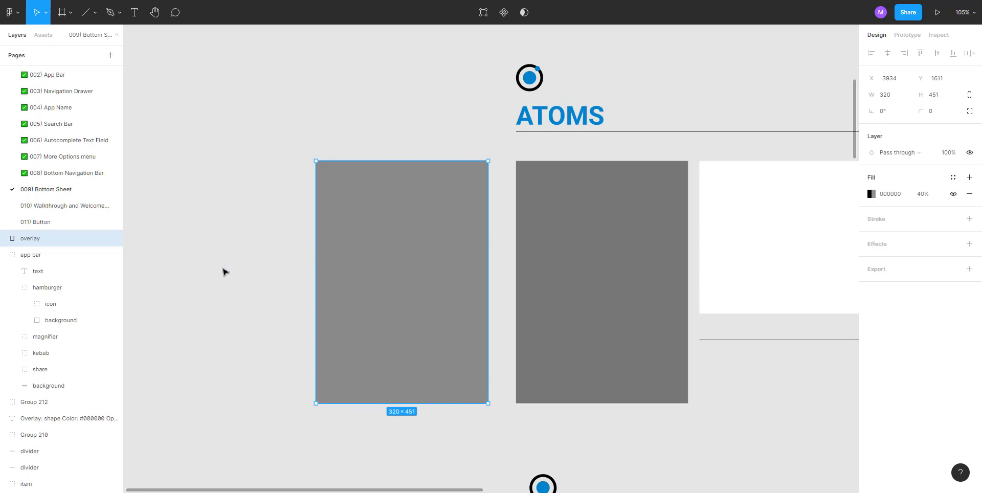
# Move the lower app bar from the SHARE NEW ICON section beside the pasted overlay, aligned with its upper edge
pyautogui.click(271, 272)
pyautogui.scroll(-5, 287, 271)
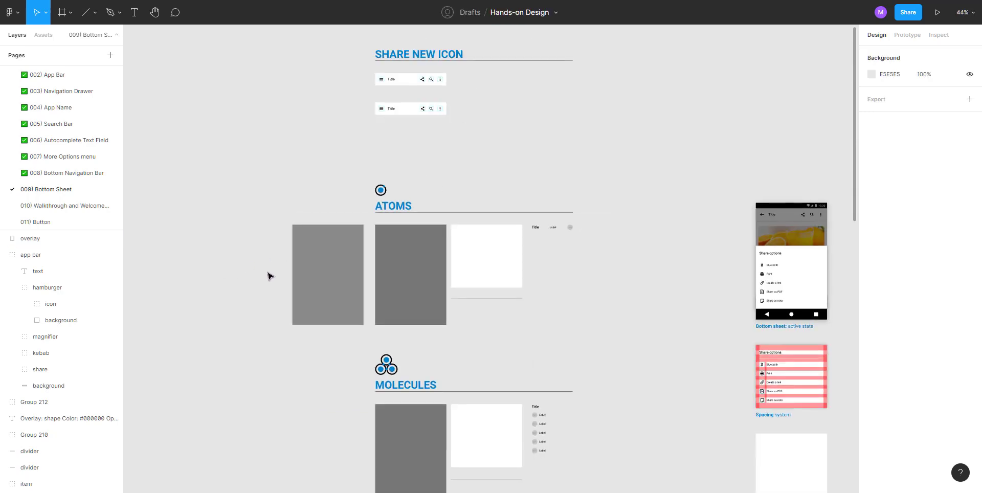
pyautogui.moveTo(268, 276); pyautogui.dragTo(311, 306)
pyautogui.moveTo(478, 143); pyautogui.dragTo(308, 267)
pyautogui.click(297, 298)
pyautogui.moveTo(298, 298); pyautogui.dragTo(420, 282)
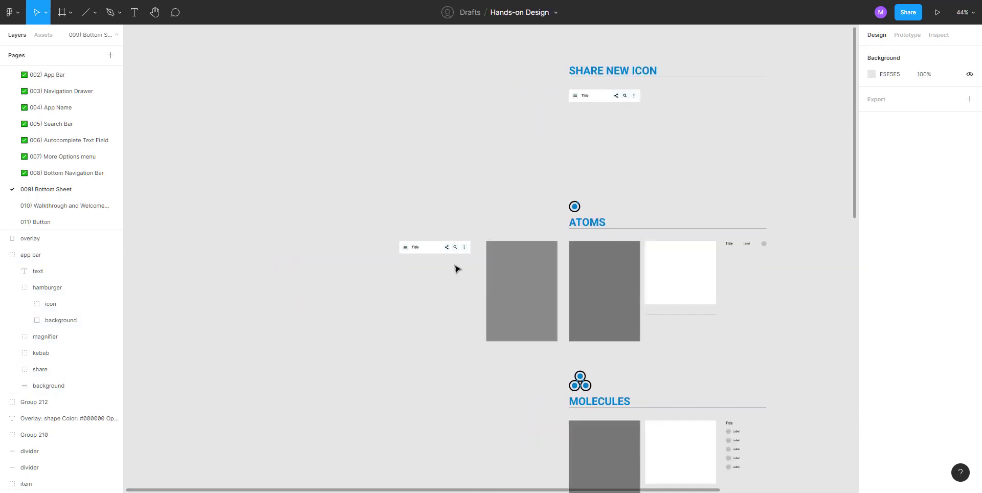
# Move the pasted overlay just below the relocated app bar, lining up both side edges
pyautogui.scroll(2, 457, 264)
pyautogui.click(550, 237)
pyautogui.hotkey('shift', 'Left')
pyautogui.click(530, 181)
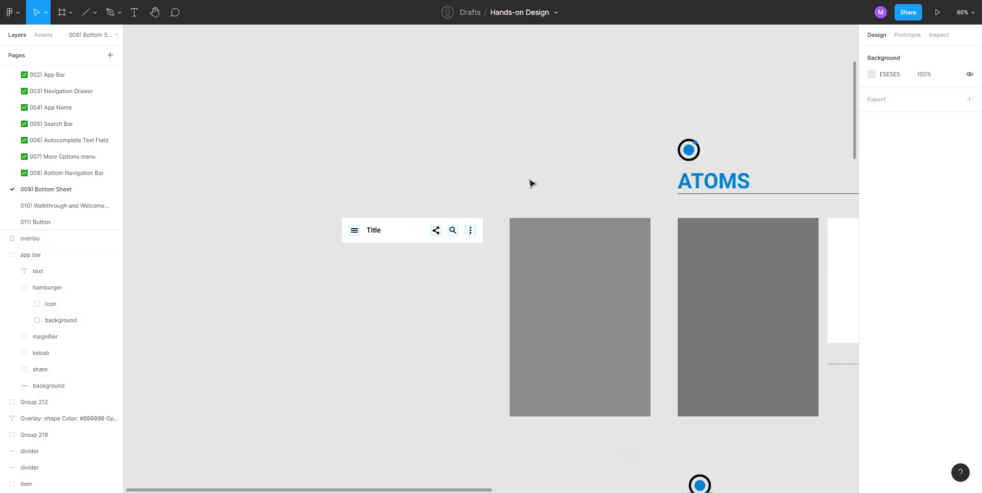
pyautogui.moveTo(552, 254); pyautogui.dragTo(384, 293)
pyautogui.click(322, 280)
pyautogui.scroll(-3, 313, 278)
pyautogui.click(346, 212)
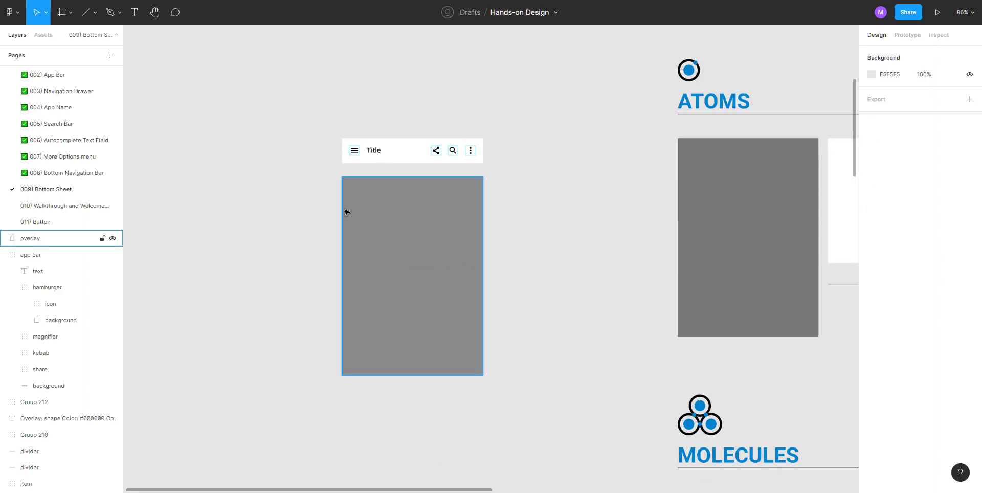
# Examine the white ATOMS background and look through the 008) Bottom Navigation Bar and 007) More Options menu pages for a background to reuse
pyautogui.hscroll(5, 531, 195)
pyautogui.click(666, 202)
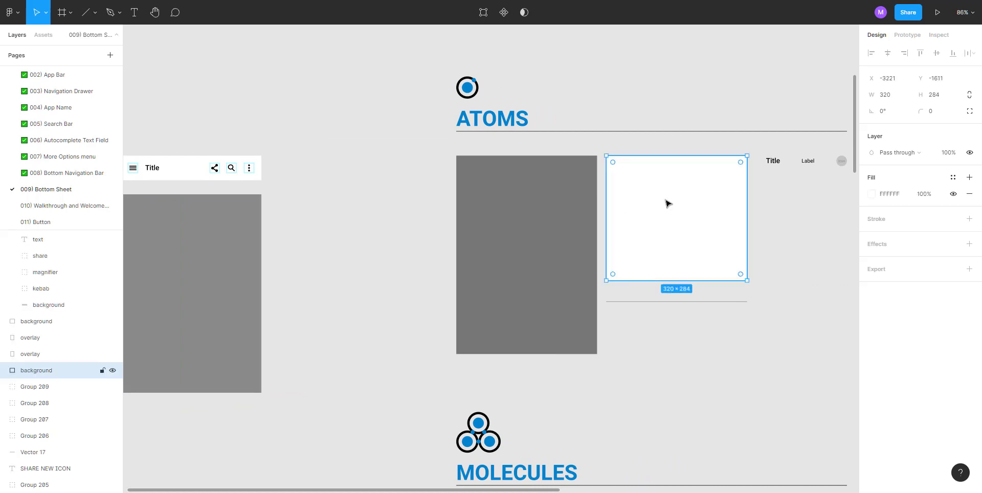
pyautogui.click(80, 173)
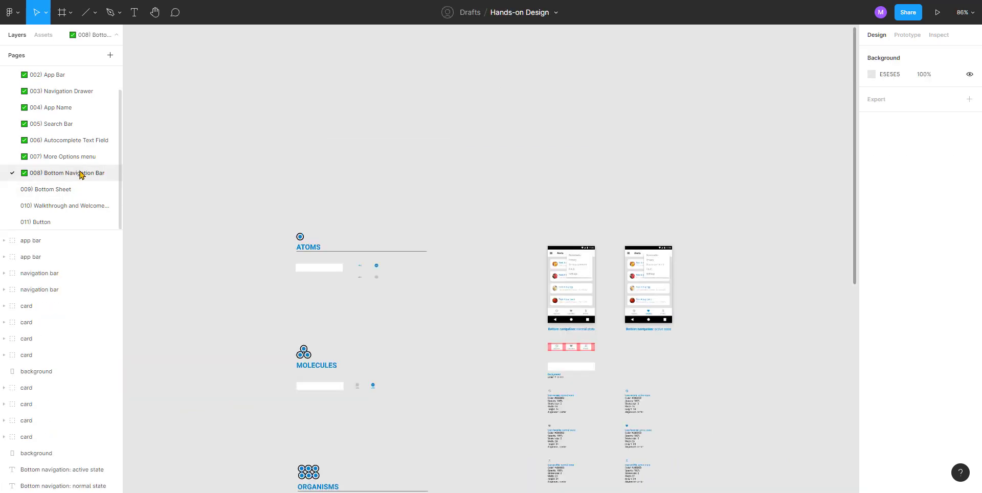
pyautogui.scroll(-10, 476, 189)
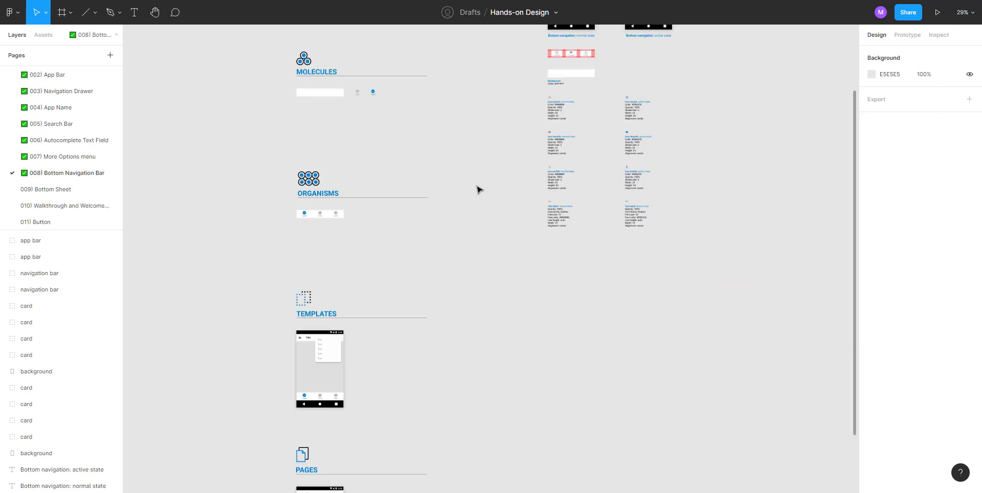
pyautogui.scroll(8, 478, 190)
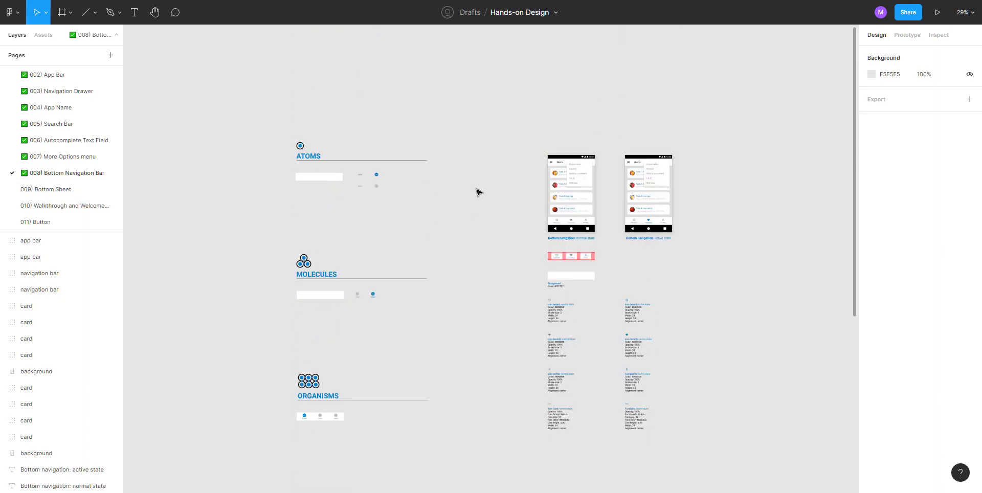
pyautogui.click(65, 156)
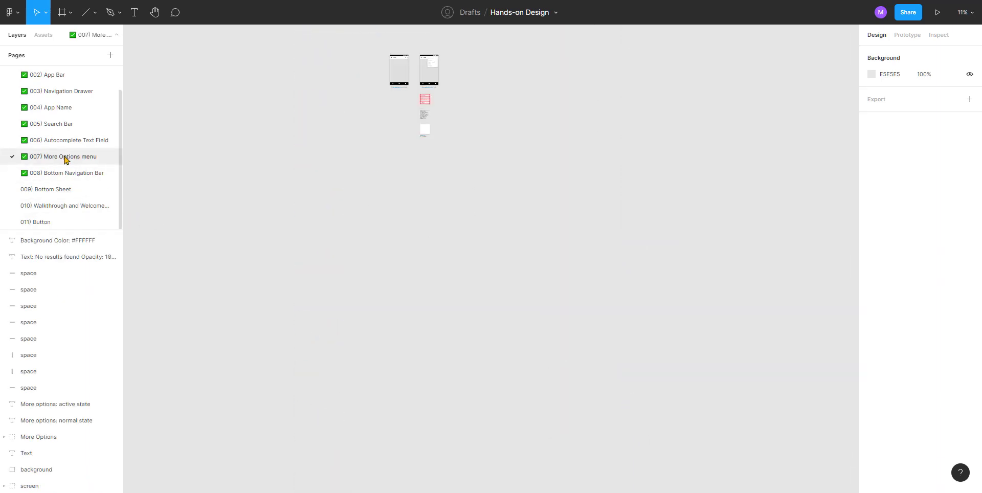
pyautogui.scroll(10, 424, 239)
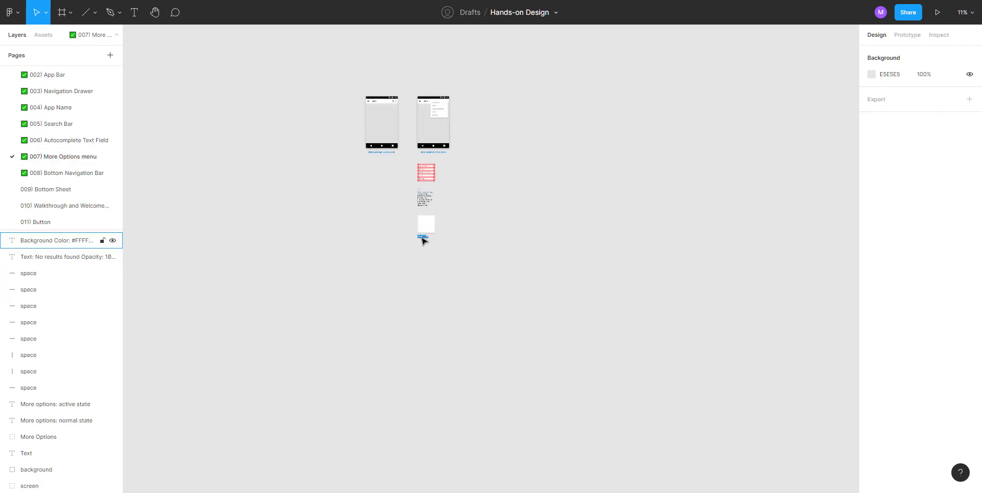
pyautogui.click(443, 182)
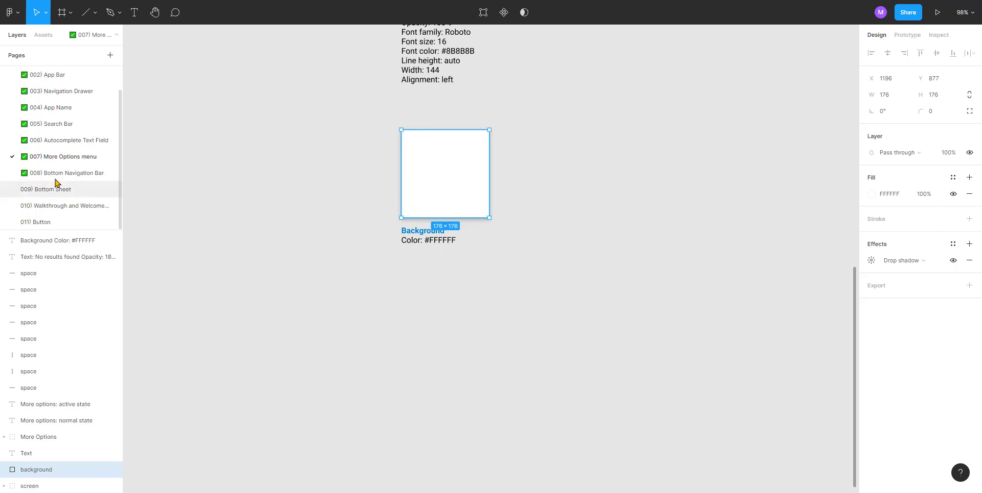
# Copy the white container from the 006) Autocomplete Text Field page to the 009) Bottom Sheet page, top-aligned beside the new overlay at X -3955, Y -1523
pyautogui.click(46, 142)
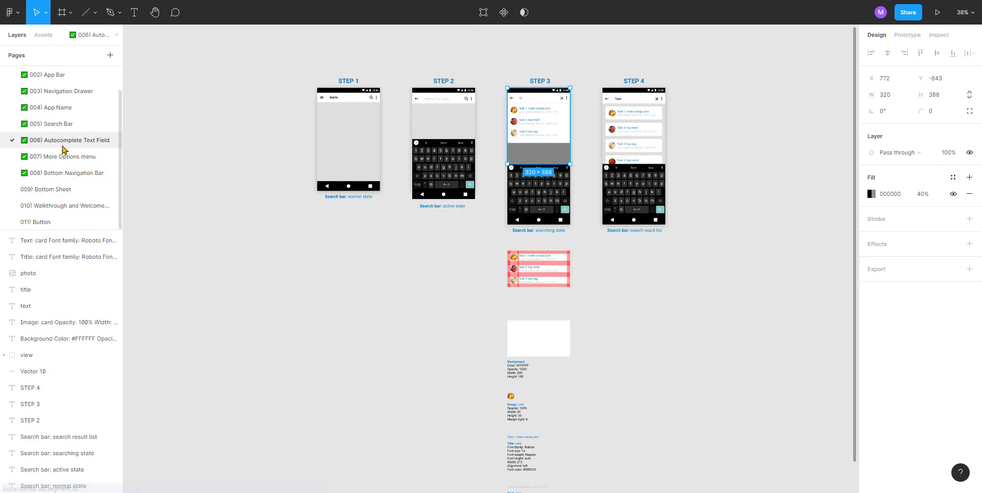
pyautogui.click(547, 346)
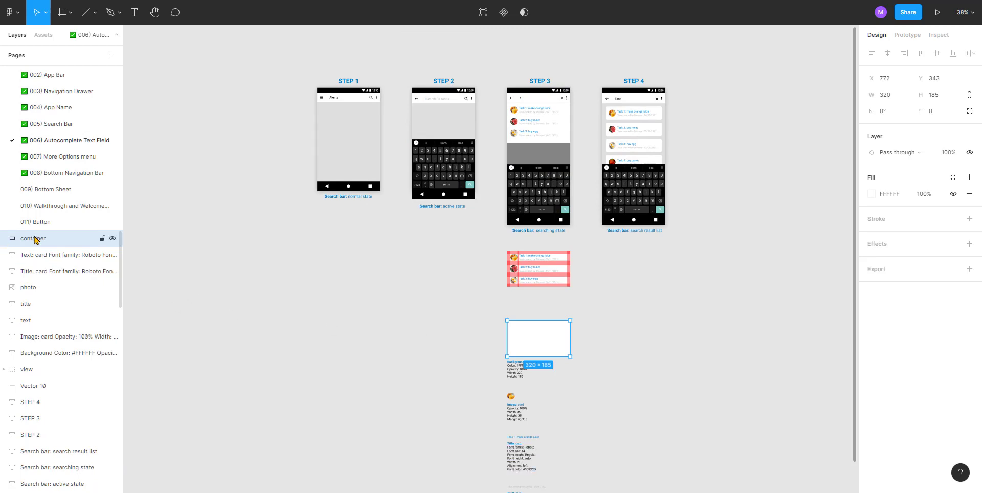
pyautogui.click(46, 189)
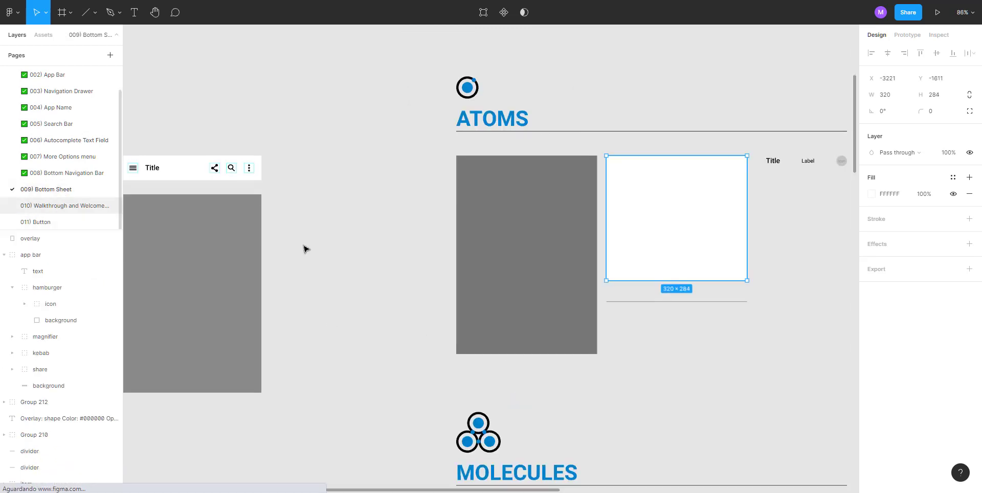
pyautogui.click(386, 271)
pyautogui.hscroll(-4, 389, 273)
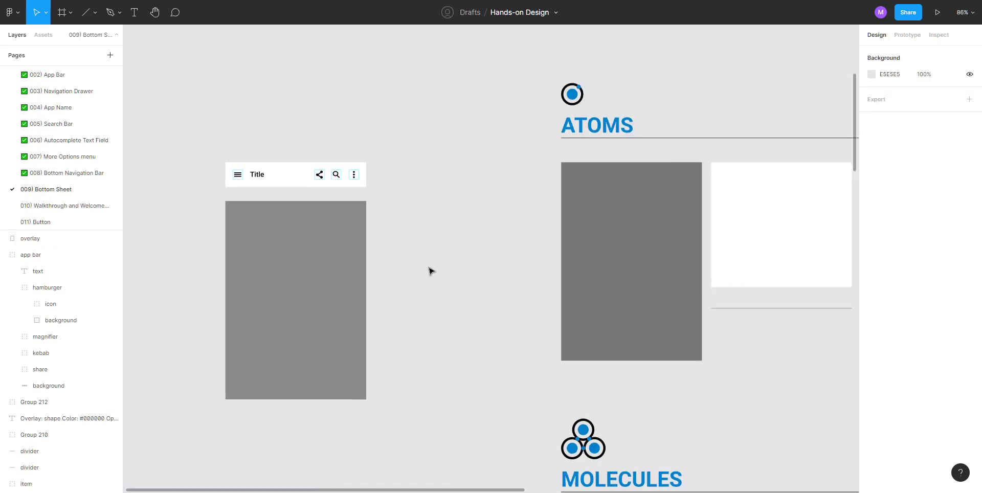
pyautogui.hotkey('ctrl', 'v')
pyautogui.moveTo(443, 268); pyautogui.dragTo(425, 241)
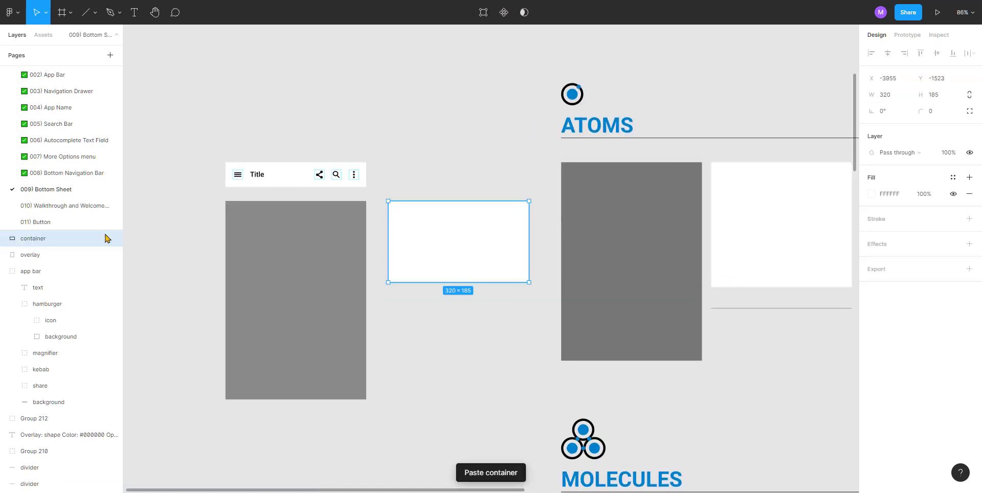
# Rename the pasted container layer as background
pyautogui.doubleClick(53, 239)
pyautogui.write('bac')
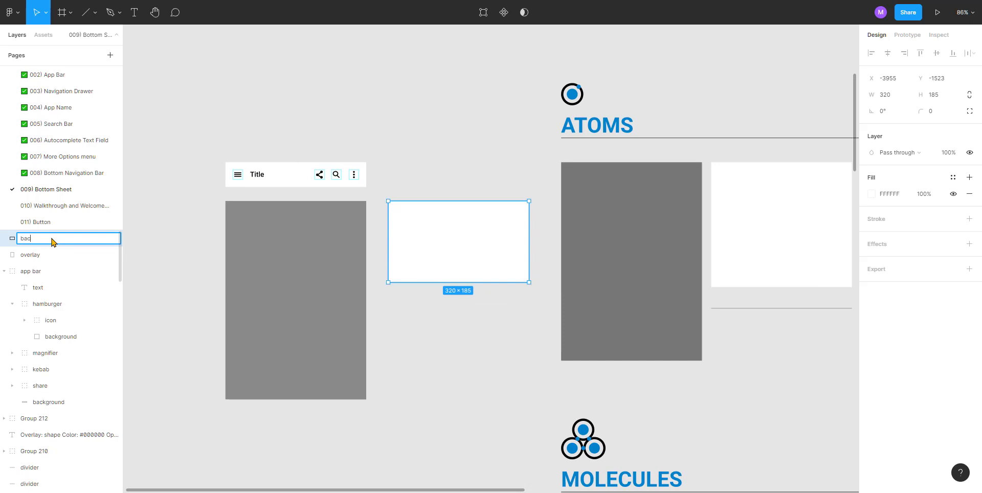
pyautogui.write('kground')
pyautogui.press('Return')
pyautogui.click(473, 158)
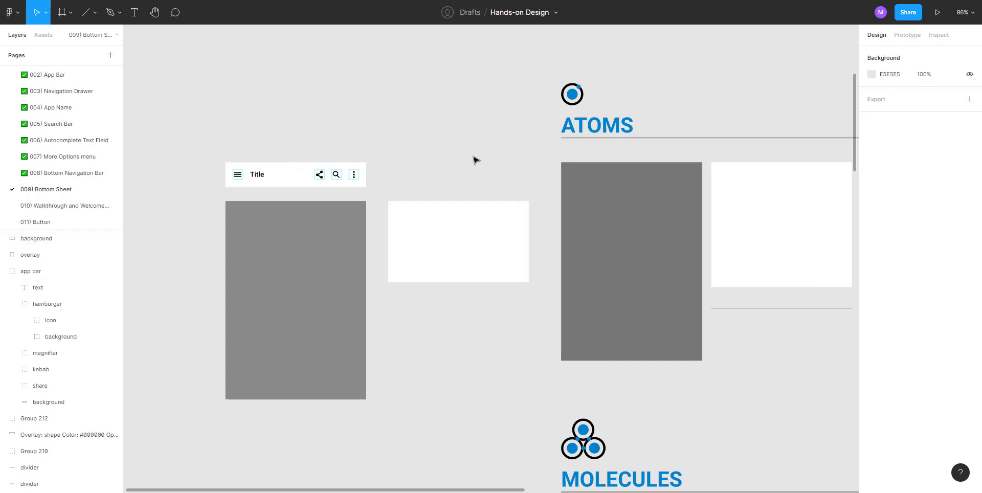
# Check the original ATOMS background's size and set the new background's height to 284
pyautogui.click(786, 253)
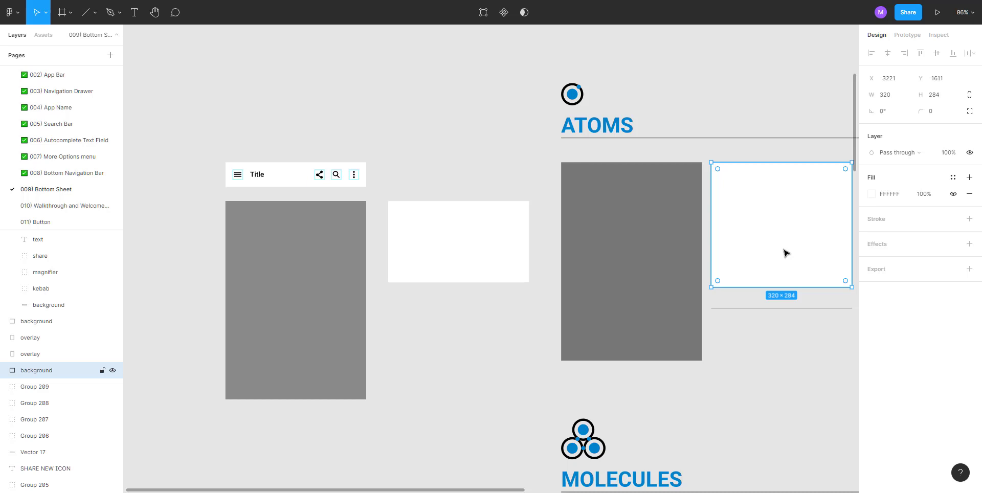
pyautogui.click(462, 245)
pyautogui.click(947, 100)
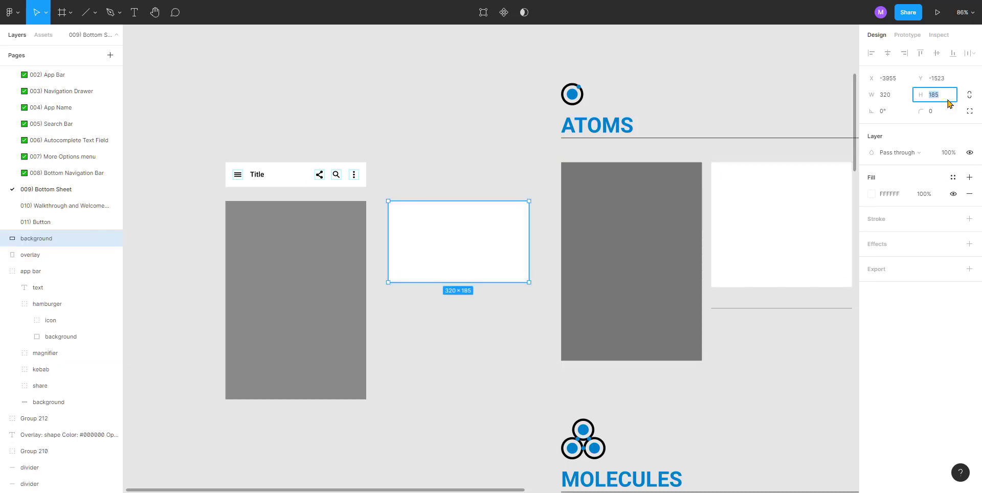
pyautogui.press('Return')
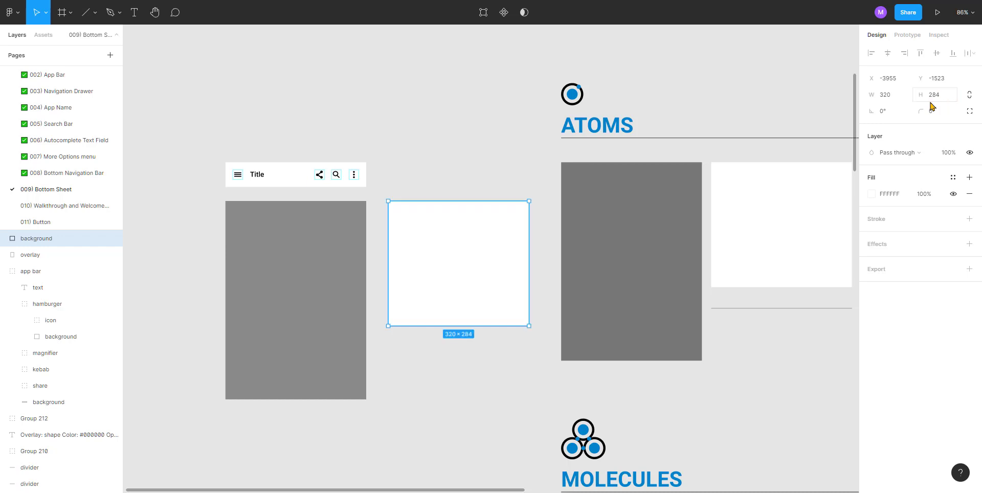
pyautogui.click(381, 186)
# Examine the Title, Label and Icon atoms and look through the 008) Bottom Navigation Bar page for matching elements to reuse
pyautogui.scroll(-3, 429, 168)
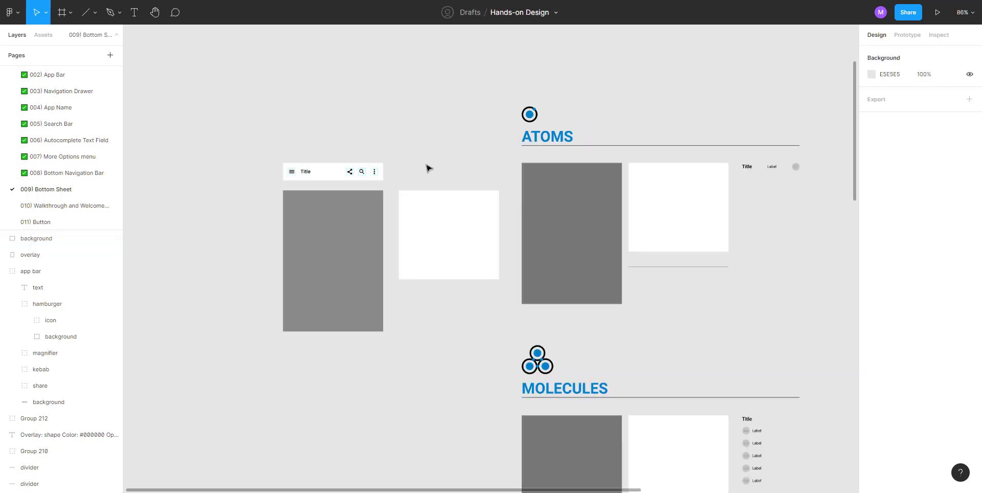
pyautogui.moveTo(272, 155); pyautogui.dragTo(77, 158)
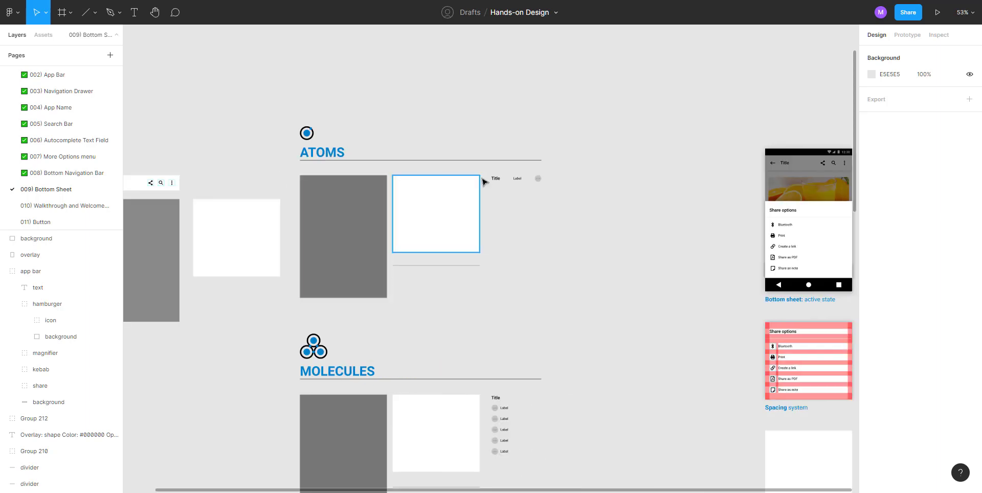
pyautogui.scroll(8, 526, 188)
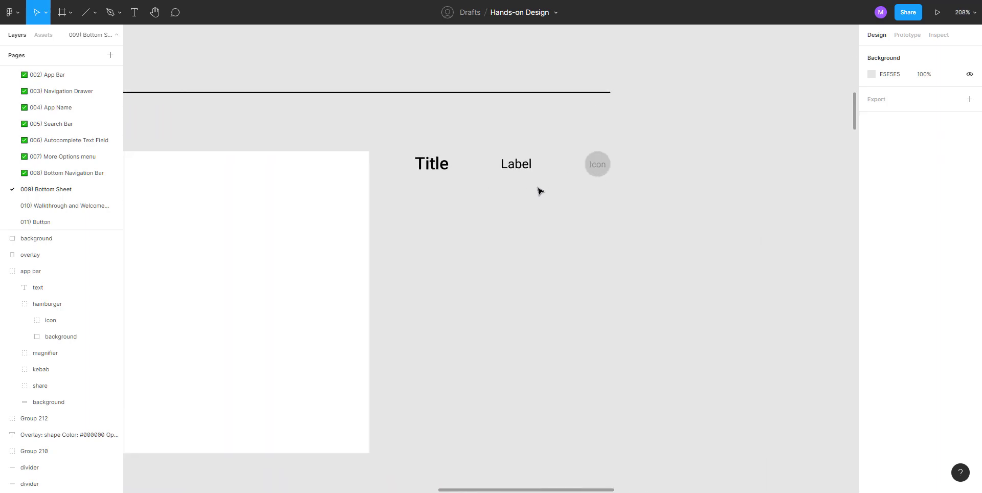
pyautogui.click(79, 174)
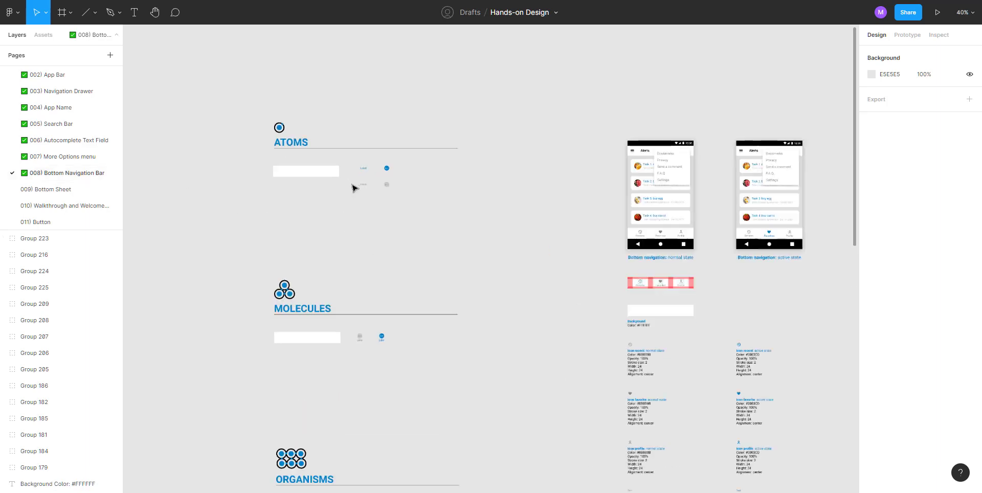
pyautogui.keyDown('ctrl'); pyautogui.scroll(5, 353, 187); pyautogui.keyUp('ctrl')
pyautogui.scroll(-1, 348, 240)
pyautogui.scroll(-2, 346, 240)
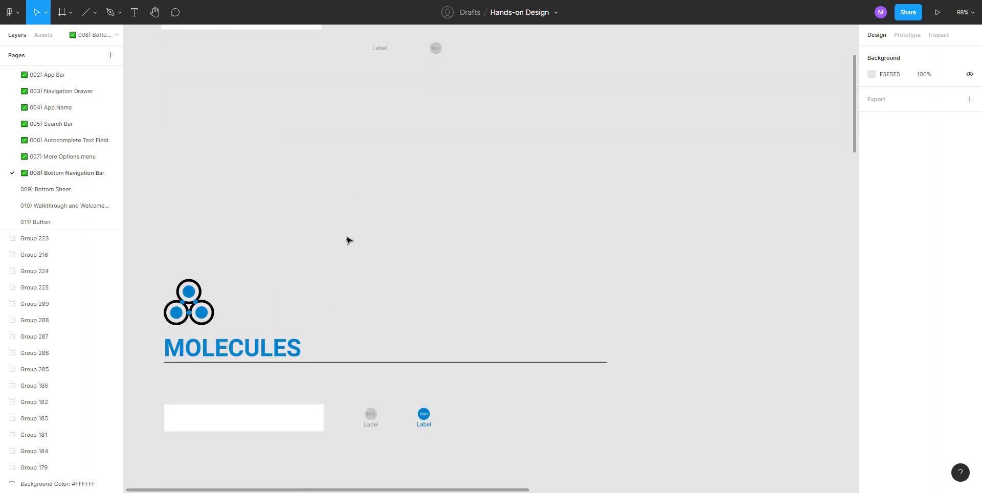
pyautogui.scroll(4, 348, 240)
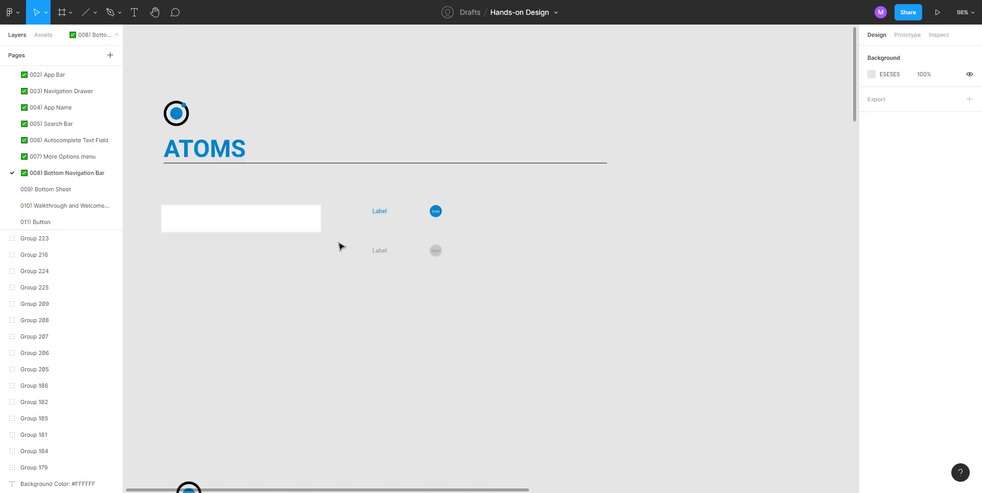
pyautogui.moveTo(327, 259); pyautogui.dragTo(500, 248)
pyautogui.click(500, 248)
pyautogui.scroll(-8, 433, 304)
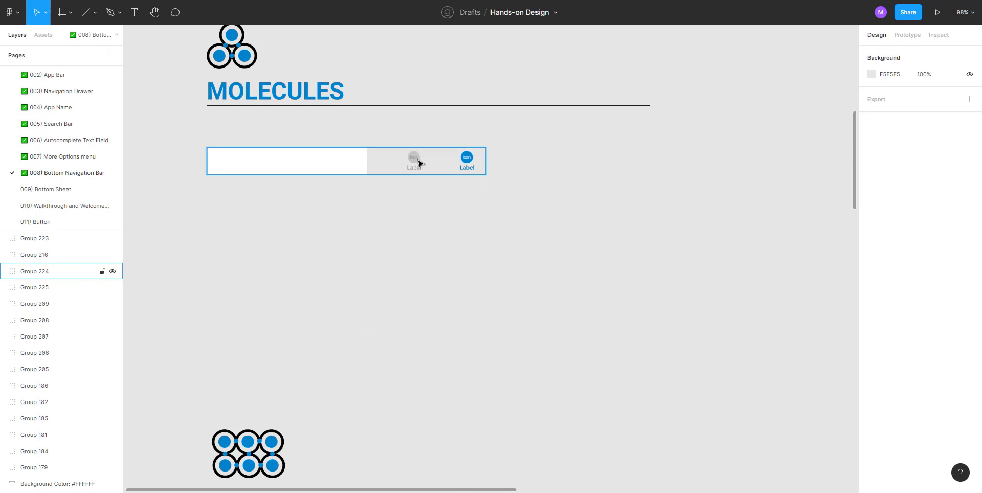
pyautogui.scroll(-5, 412, 212)
pyautogui.scroll(-5, 412, 213)
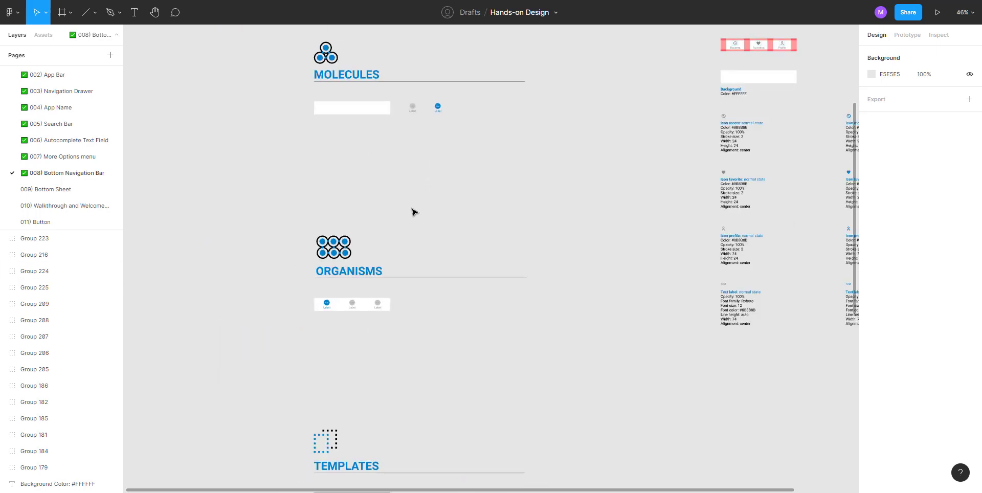
pyautogui.scroll(-3, 413, 212)
pyautogui.scroll(-3, 413, 212)
pyautogui.scroll(-4, 412, 213)
pyautogui.scroll(6, 414, 240)
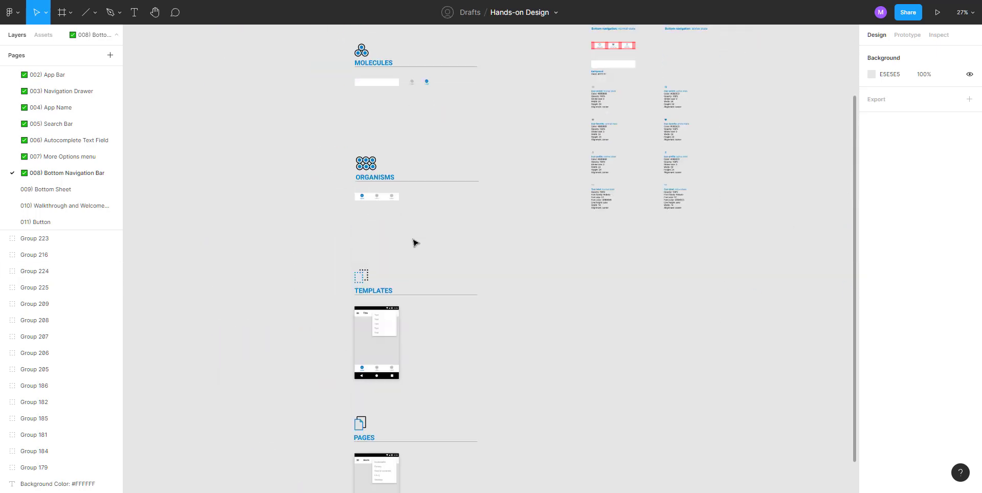
# Copy the grey icon-and-label group from the Molecules section and paste it onto the 009) Bottom Sheet page
pyautogui.scroll(3, 599, 316)
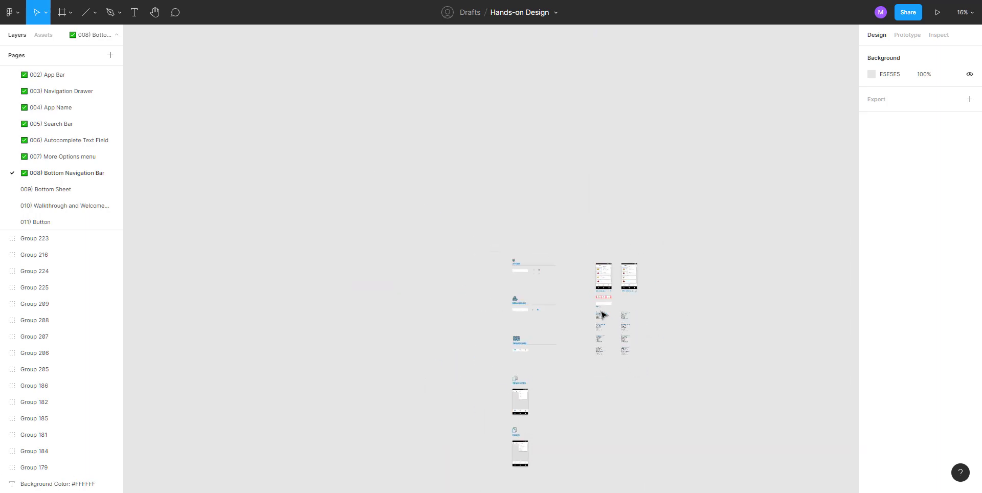
pyautogui.scroll(4, 602, 314)
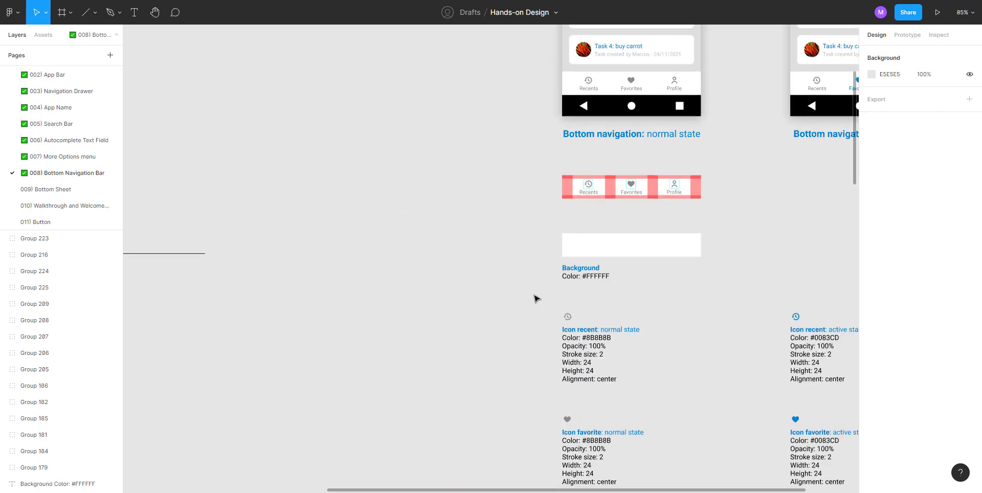
pyautogui.scroll(-5, 536, 299)
pyautogui.scroll(4, 342, 245)
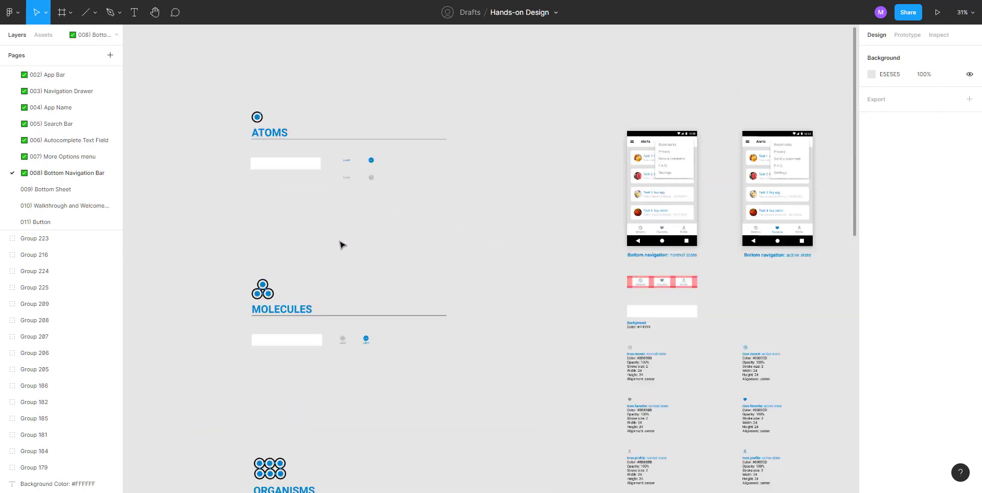
pyautogui.moveTo(381, 401); pyautogui.dragTo(433, 375)
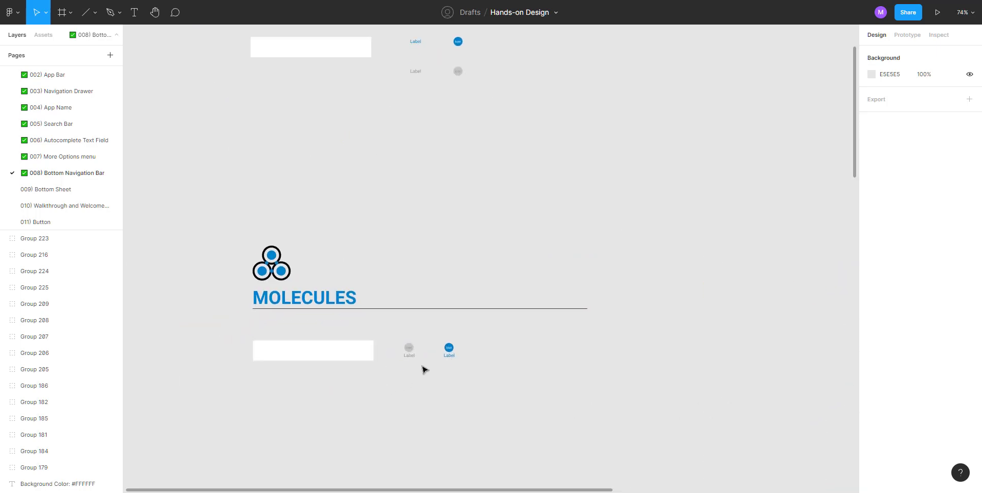
pyautogui.doubleClick(411, 354)
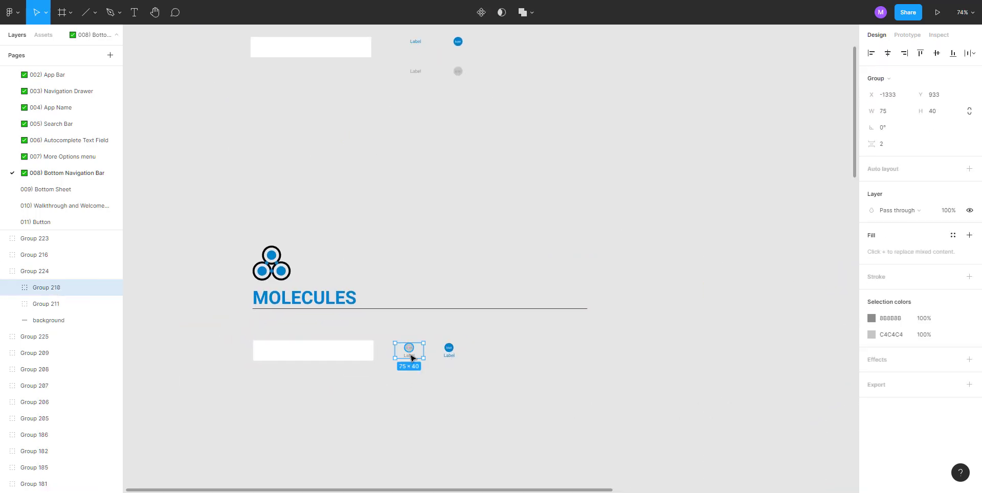
pyautogui.click(62, 190)
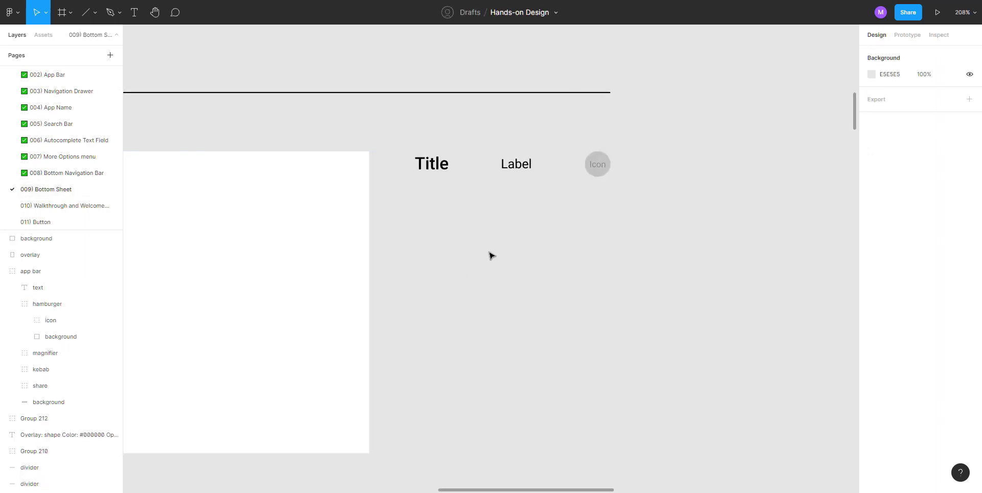
pyautogui.hotkey('ctrl', 'v')
pyautogui.click(477, 213)
# Ungroup the pasted icon-and-label group and place its icon and label beneath the matching Atoms elements
pyautogui.click(493, 248)
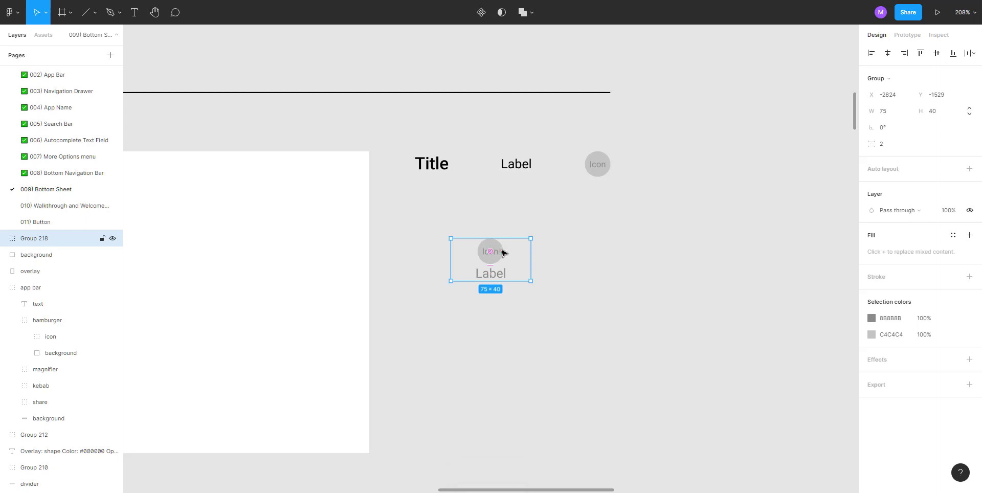
pyautogui.rightClick(501, 254)
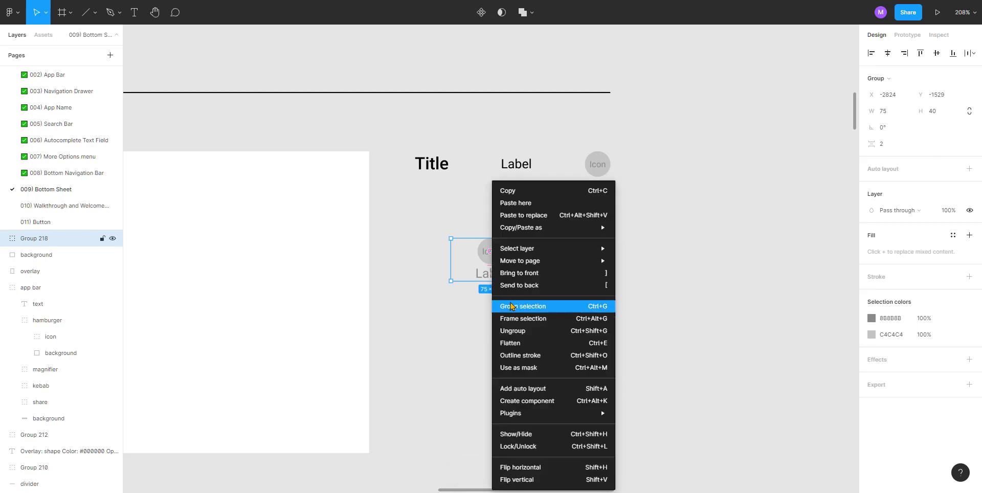
pyautogui.click(510, 331)
pyautogui.click(511, 322)
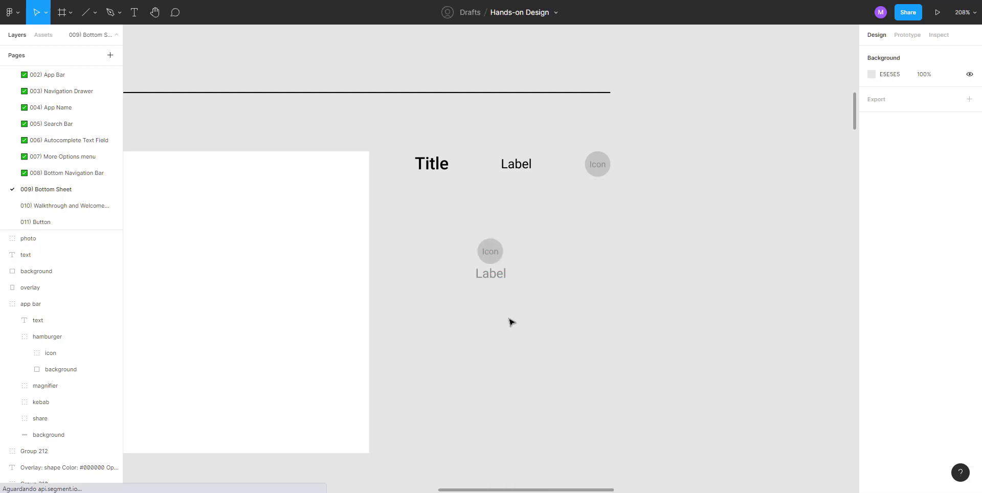
pyautogui.moveTo(497, 257); pyautogui.dragTo(601, 221)
pyautogui.click(563, 249)
pyautogui.moveTo(491, 277); pyautogui.dragTo(517, 222)
# Change the lower label's fill colour to black (000000)
pyautogui.click(871, 305)
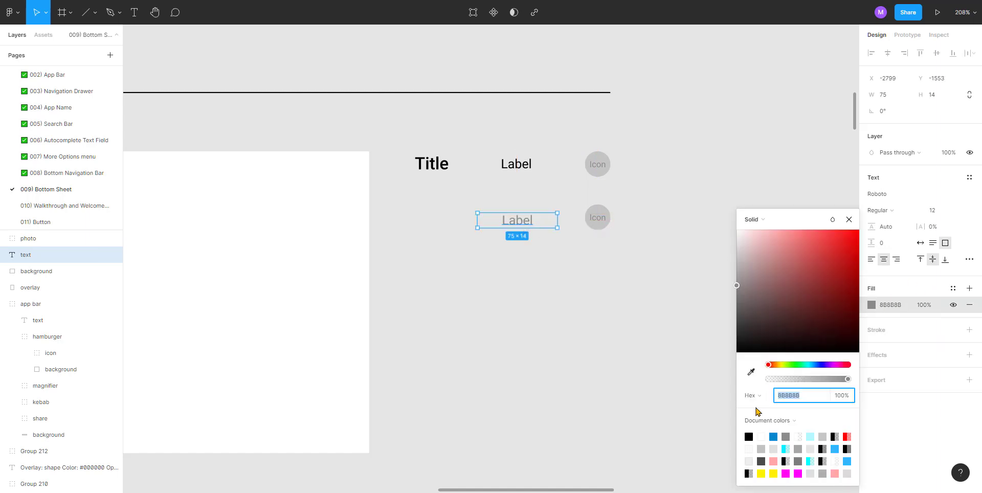
pyautogui.click(749, 436)
pyautogui.click(582, 346)
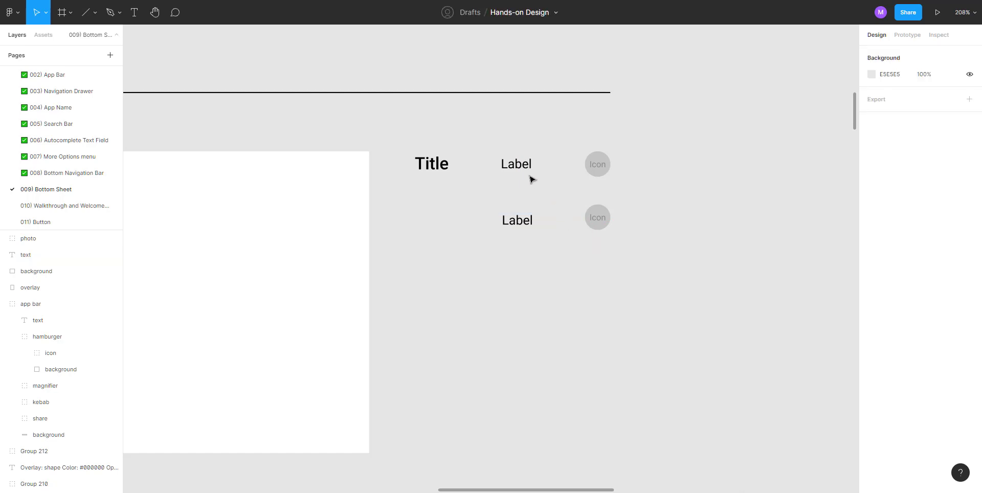
# Set the lower label's text resizing to auto width
pyautogui.click(519, 165)
pyautogui.click(517, 227)
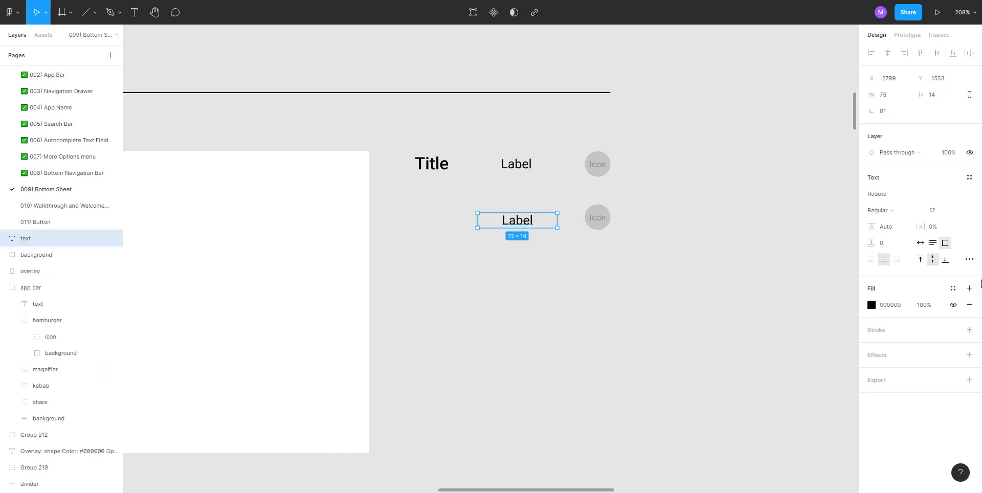
pyautogui.click(920, 243)
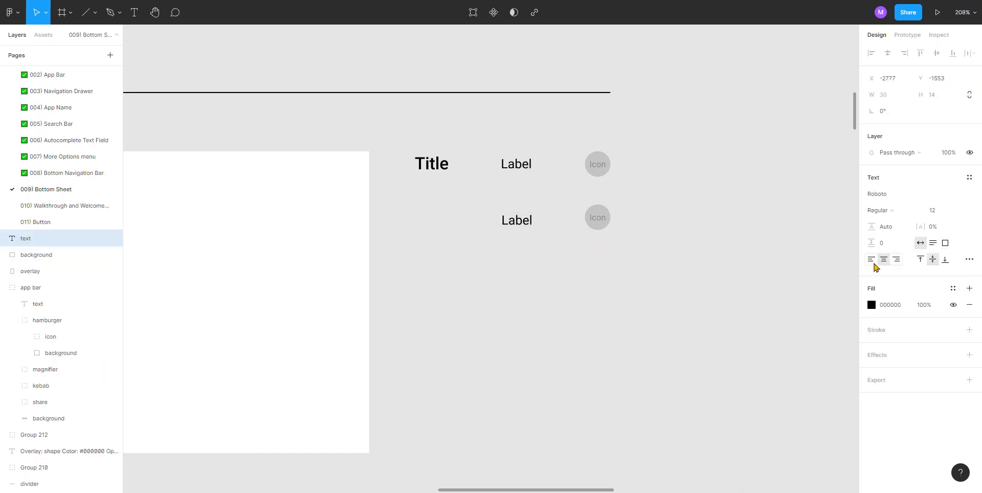
pyautogui.click(731, 230)
pyautogui.click(519, 219)
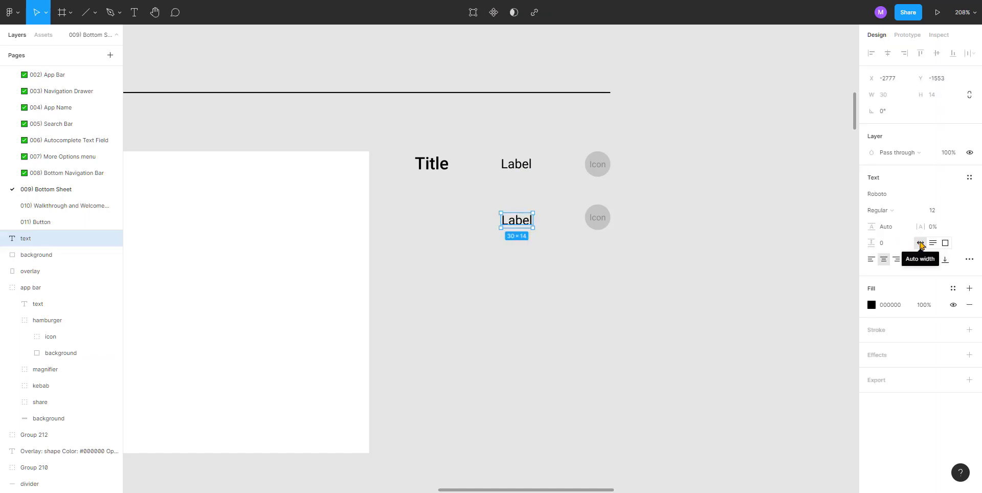
pyautogui.click(692, 243)
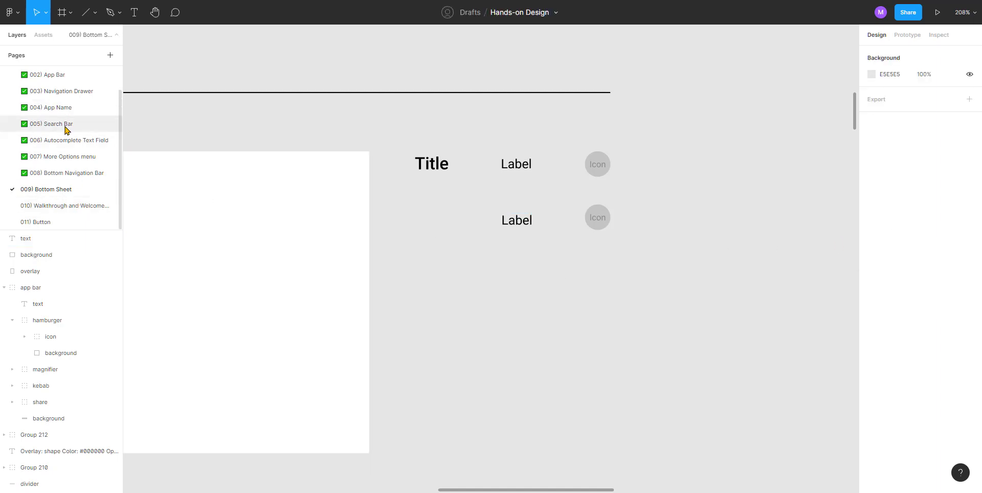
# Copy the Title text from the app bar and paste it near the Atoms text elements
pyautogui.scroll(-10, 315, 134)
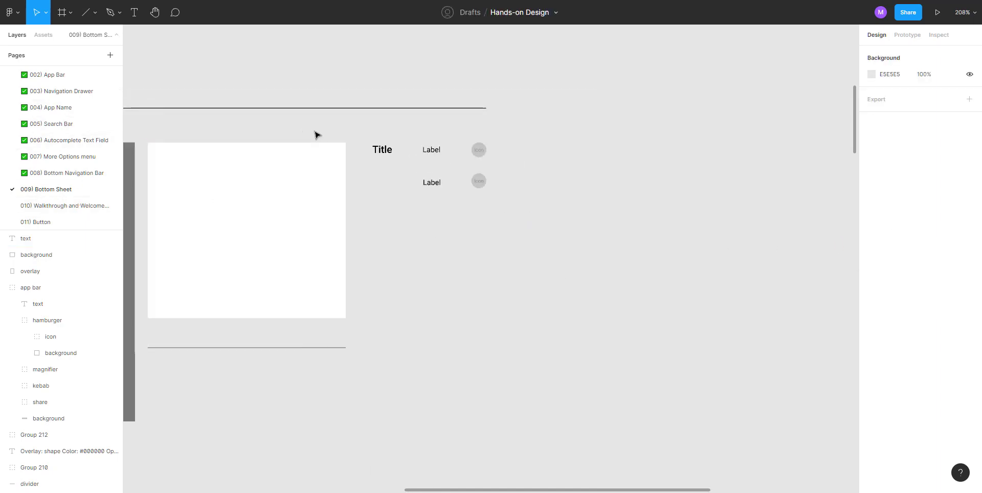
pyautogui.moveTo(401, 271); pyautogui.dragTo(616, 278)
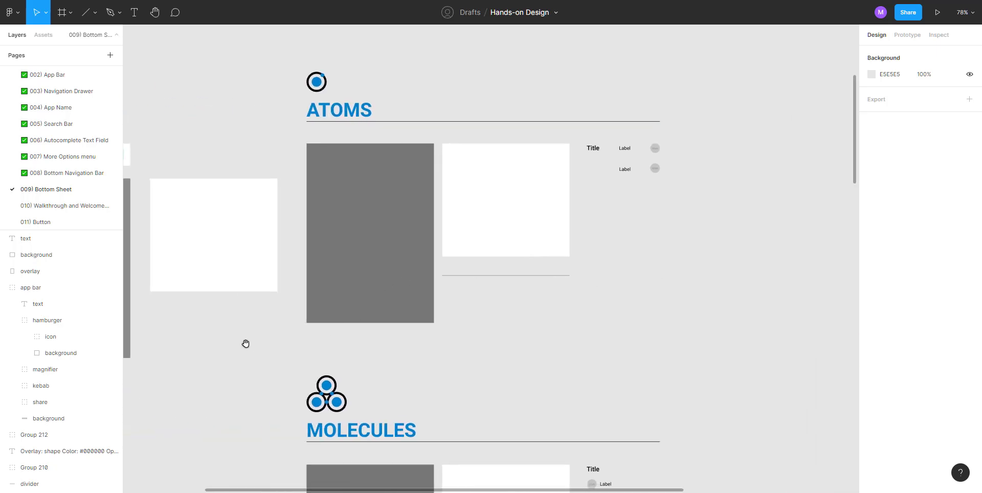
pyautogui.moveTo(305, 343); pyautogui.dragTo(548, 340)
pyautogui.click(279, 156)
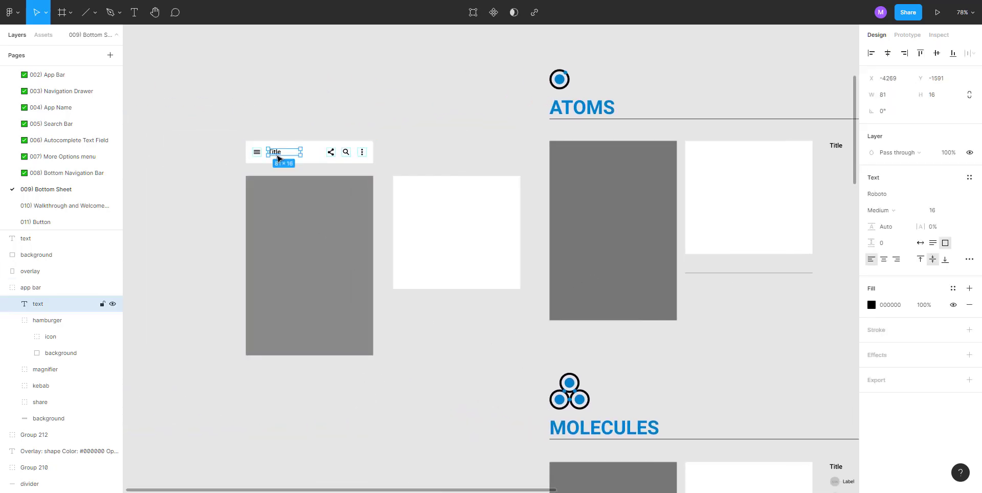
pyautogui.click(359, 114)
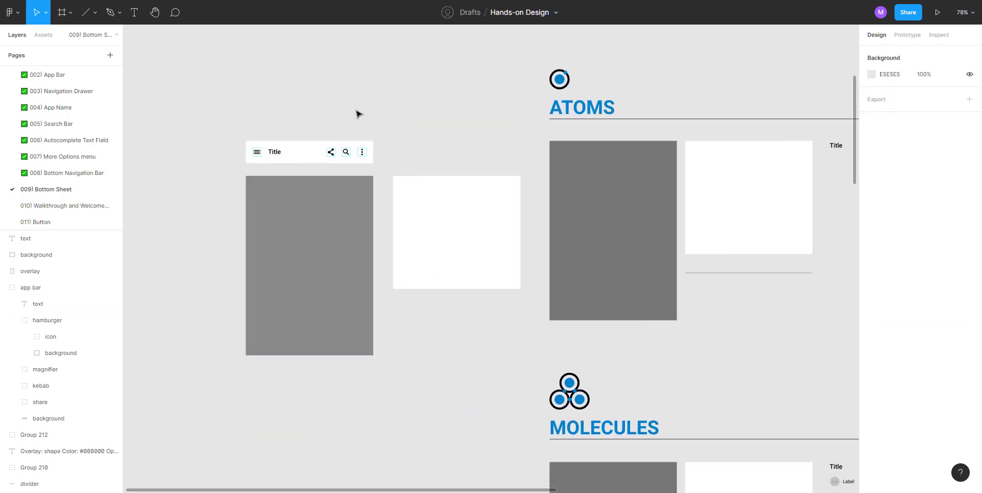
pyautogui.click(276, 156)
pyautogui.click(458, 325)
pyautogui.hscroll(8, 263, 291)
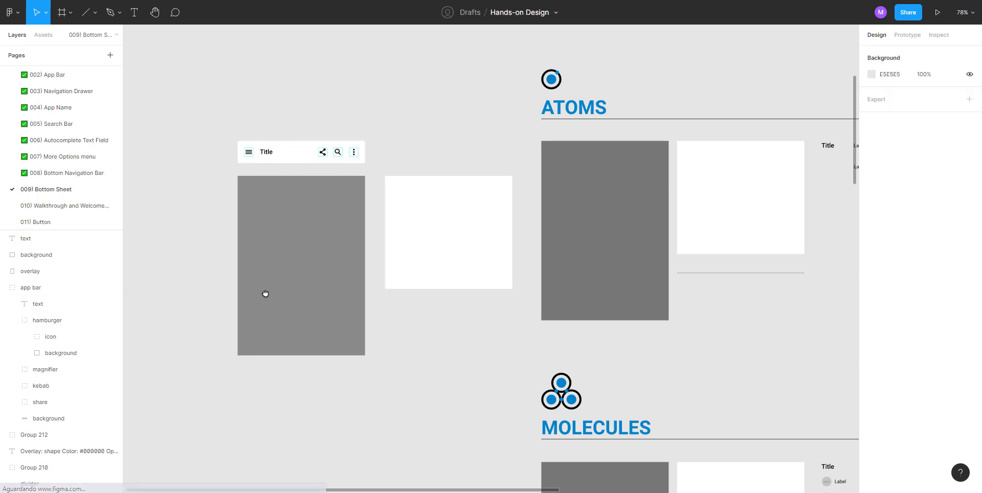
pyautogui.scroll(5, 417, 205)
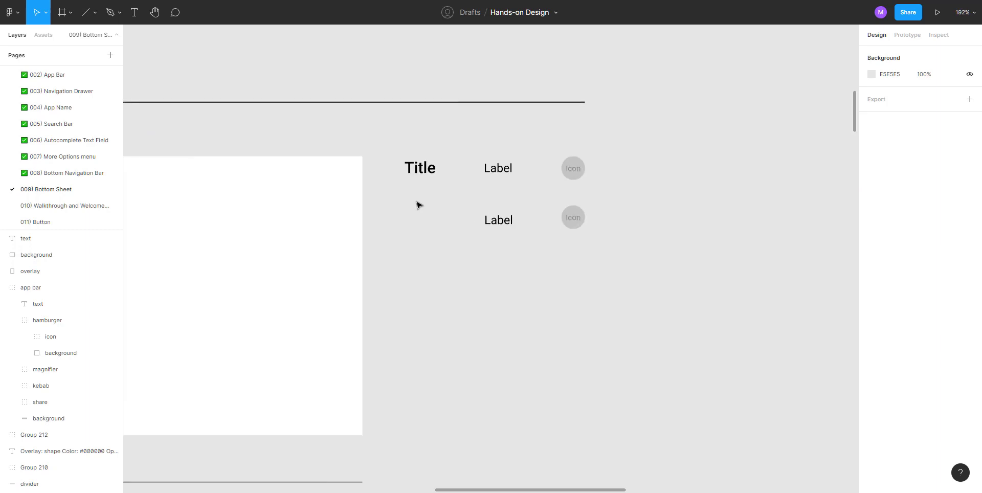
pyautogui.hotkey('ctrl', 'v')
# Set the pasted Title to auto width and move it directly beneath the existing Atoms Title
pyautogui.click(420, 168)
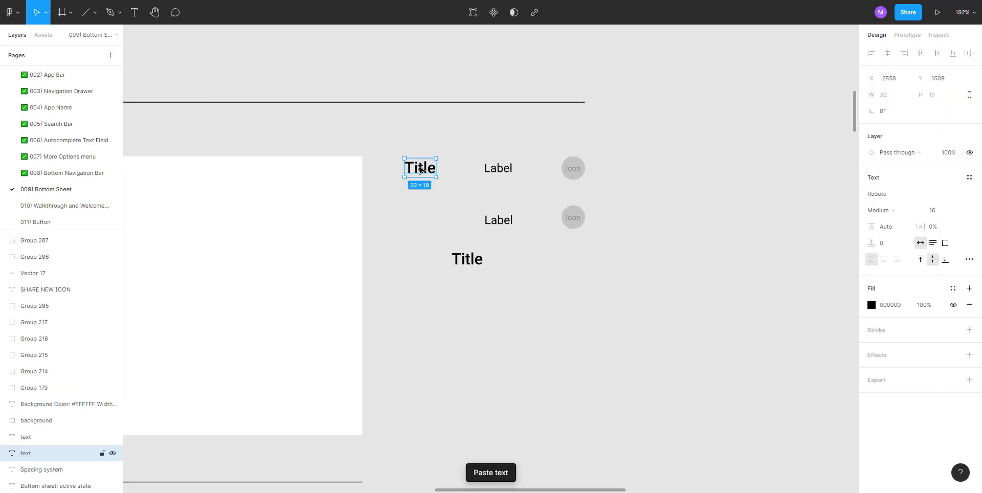
pyautogui.click(466, 261)
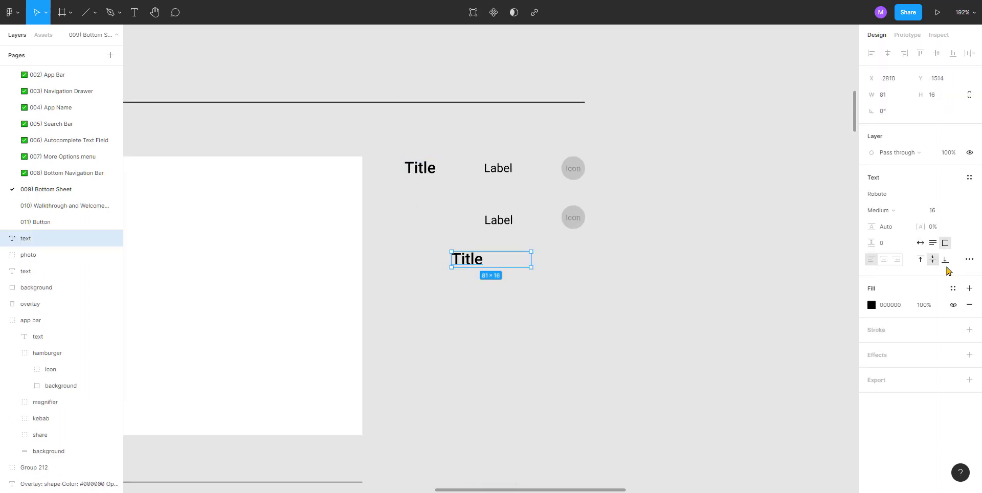
pyautogui.click(920, 244)
pyautogui.click(544, 276)
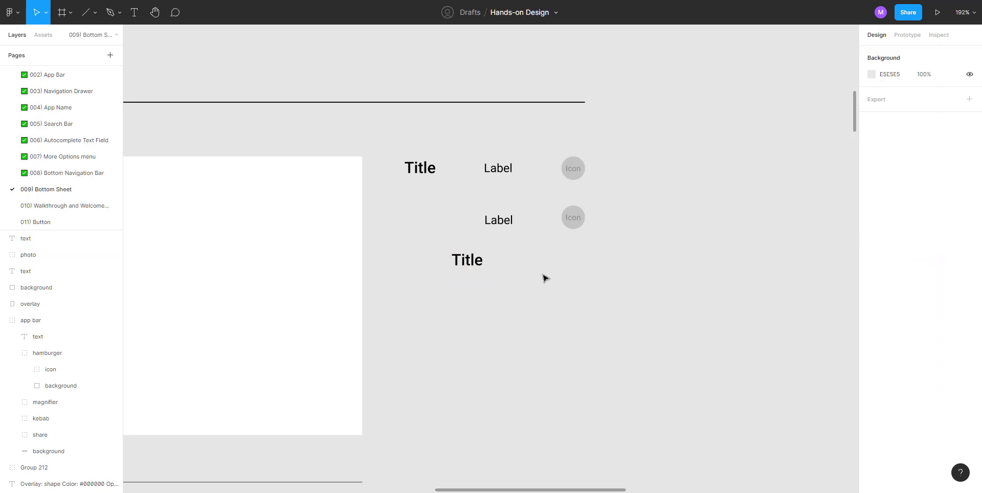
pyautogui.moveTo(450, 251); pyautogui.dragTo(565, 248)
pyautogui.click(465, 246)
# Align the lower Title, label and icon on their vertical centres
pyautogui.scroll(-5, 468, 245)
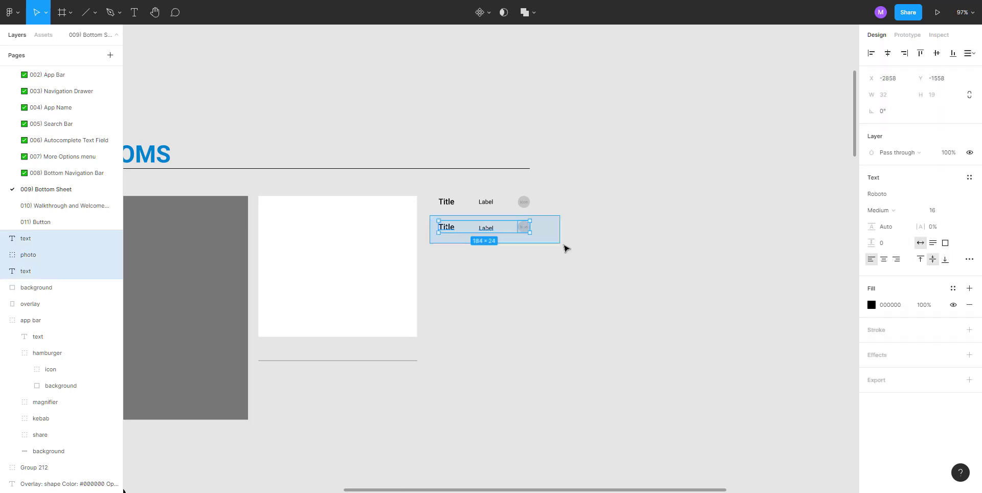
pyautogui.click(936, 53)
pyautogui.click(656, 236)
pyautogui.hscroll(-3, 680, 242)
pyautogui.scroll(-5, 635, 248)
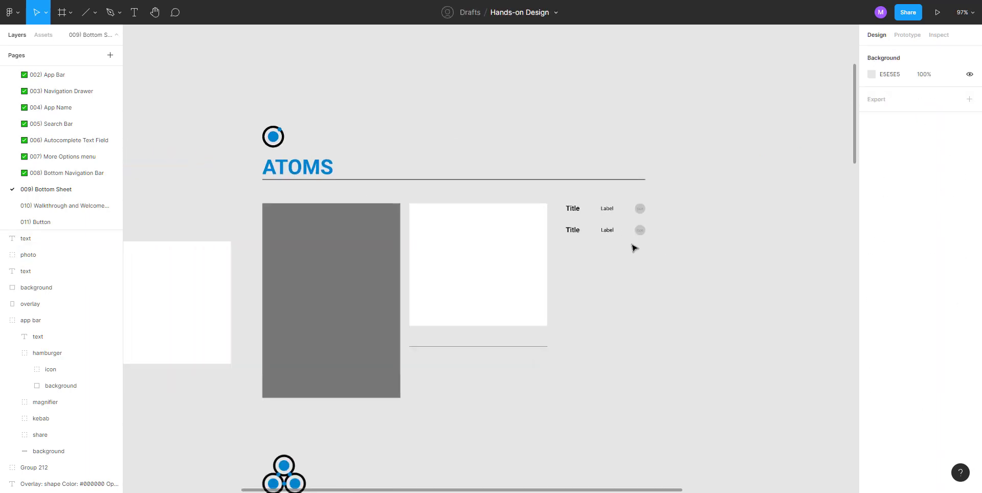
# Move the lower row of Title, label and icon below the separate white rectangle outside the Atoms section
pyautogui.moveTo(637, 256); pyautogui.dragTo(596, 237)
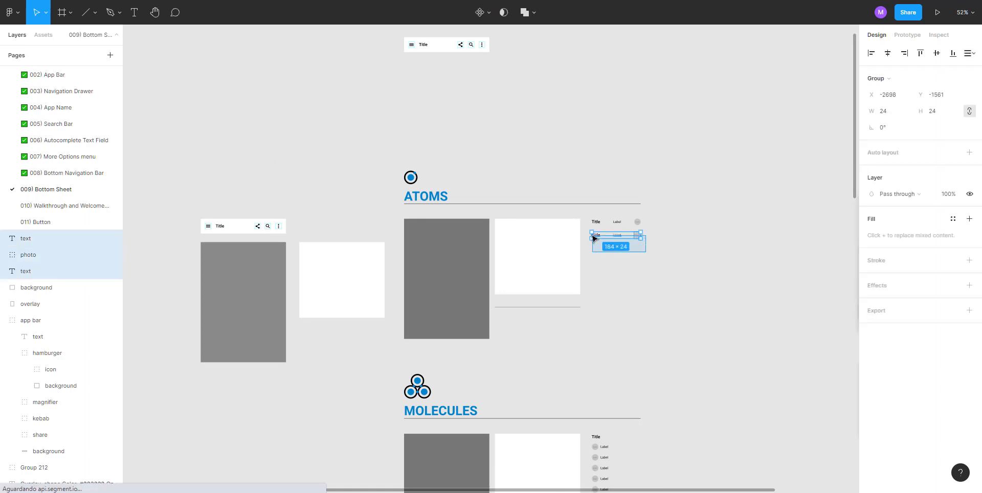
pyautogui.scroll(5, 596, 237)
pyautogui.scroll(-3, 598, 238)
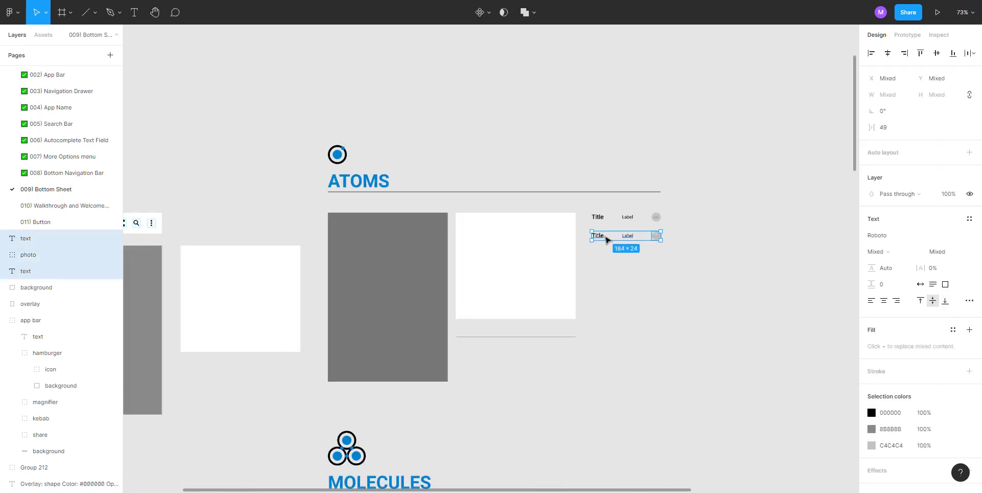
pyautogui.moveTo(594, 239); pyautogui.dragTo(194, 374)
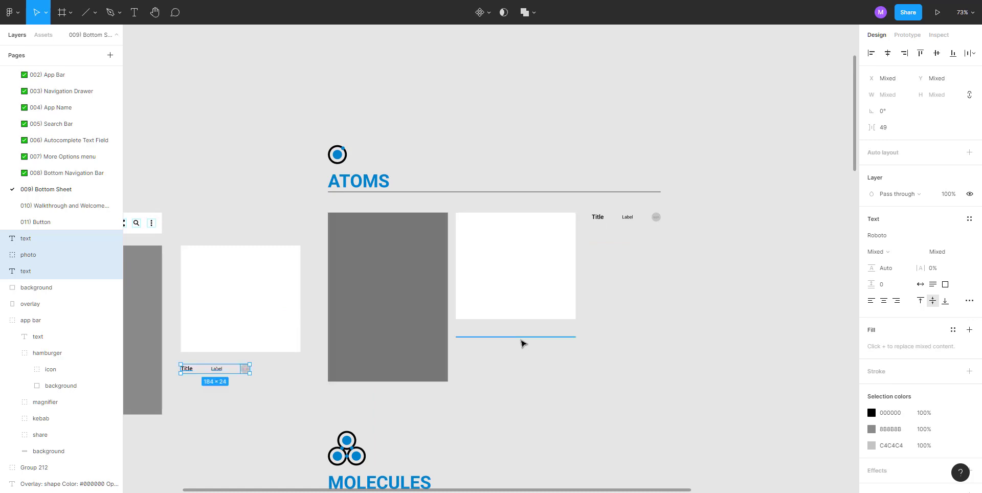
# Draw a horizontal line 320 wide beneath the existing divider under the Atoms white rectangle
pyautogui.scroll(2, 523, 341)
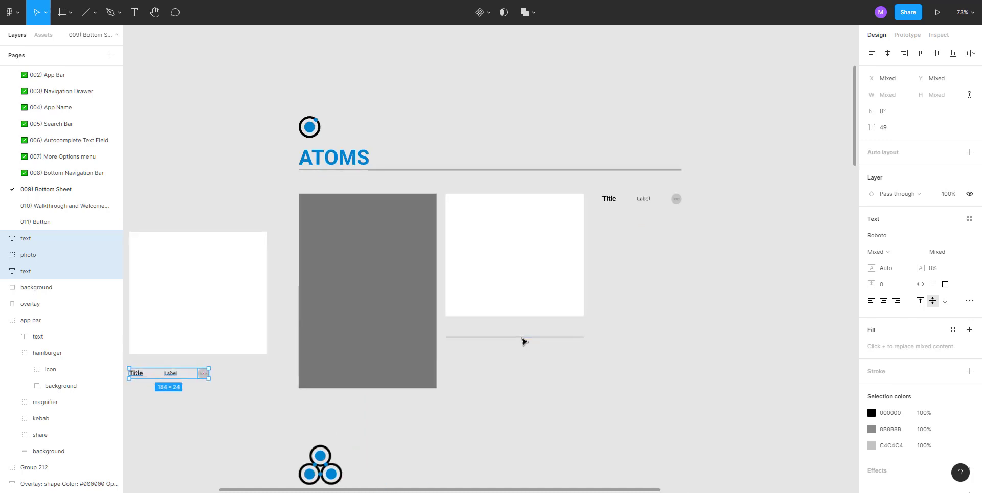
pyautogui.click(527, 337)
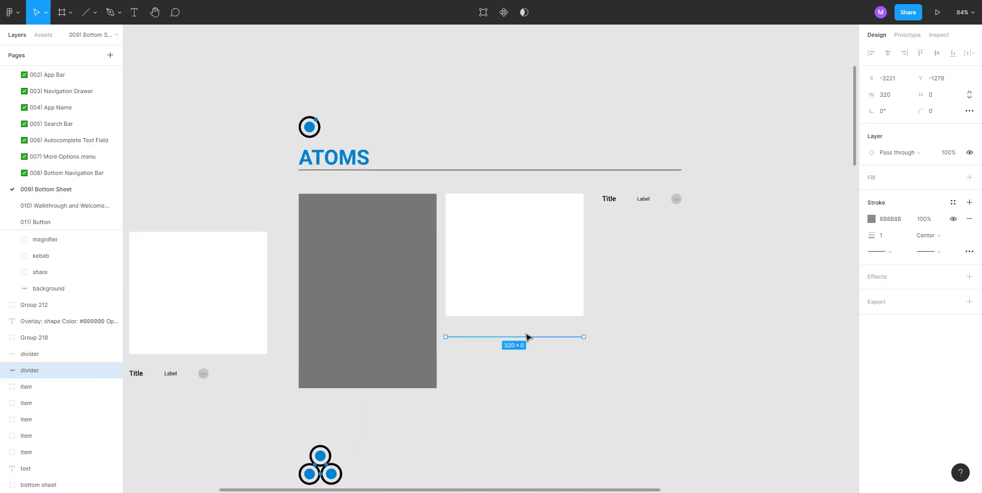
pyautogui.scroll(5, 508, 338)
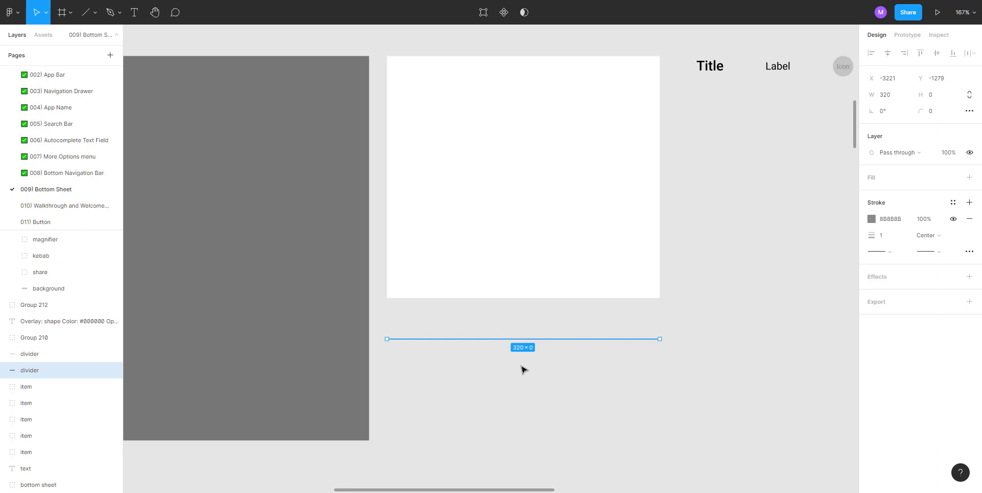
pyautogui.click(472, 384)
pyautogui.click(84, 12)
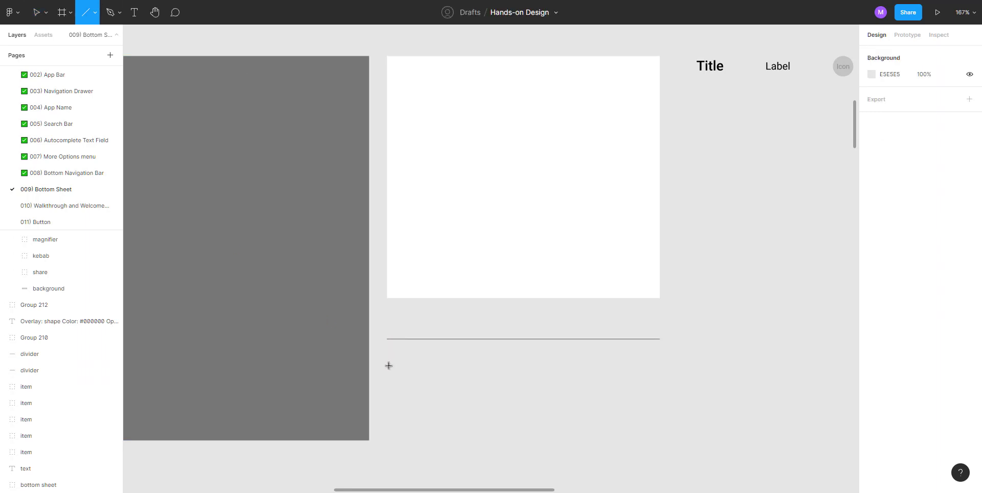
pyautogui.moveTo(388, 365); pyautogui.dragTo(660, 365)
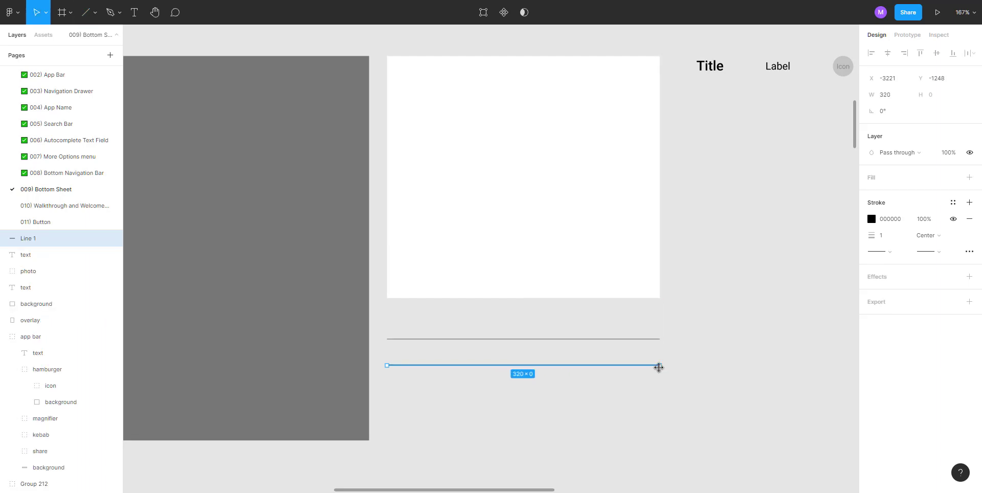
# Change the new line's stroke to the document grey that matches the divider above it
pyautogui.click(886, 96)
pyautogui.click(874, 223)
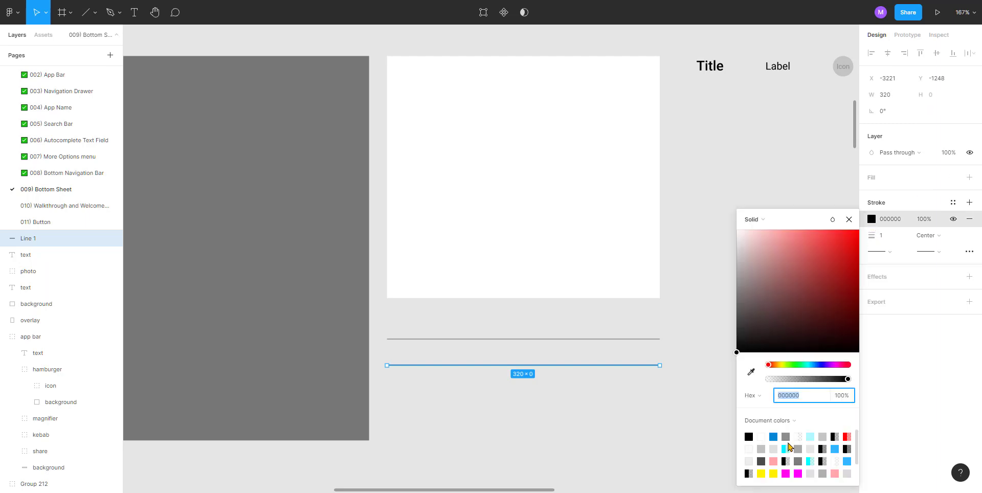
pyautogui.click(707, 427)
# Move the new divider below the Title, label and icon row outside the Atoms section
pyautogui.scroll(-5, 561, 398)
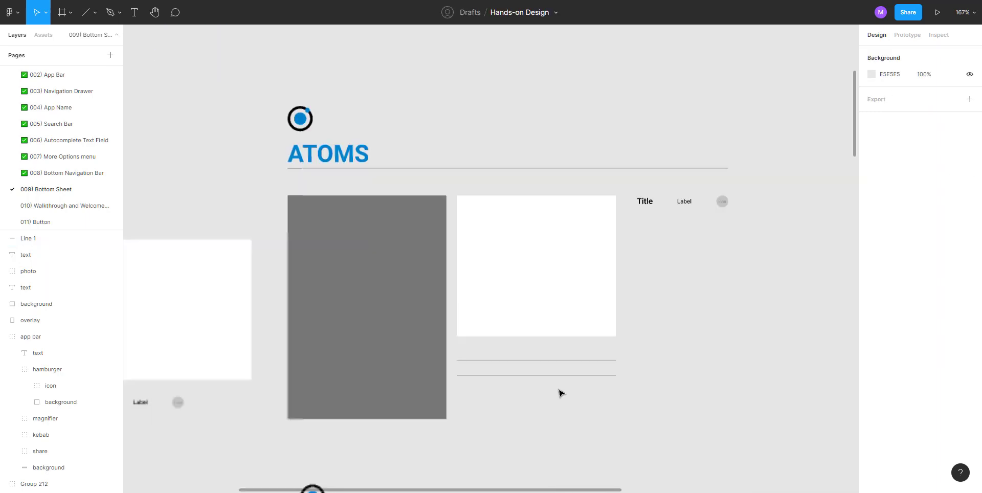
pyautogui.hscroll(-3, 576, 397)
pyautogui.scroll(-2, 576, 397)
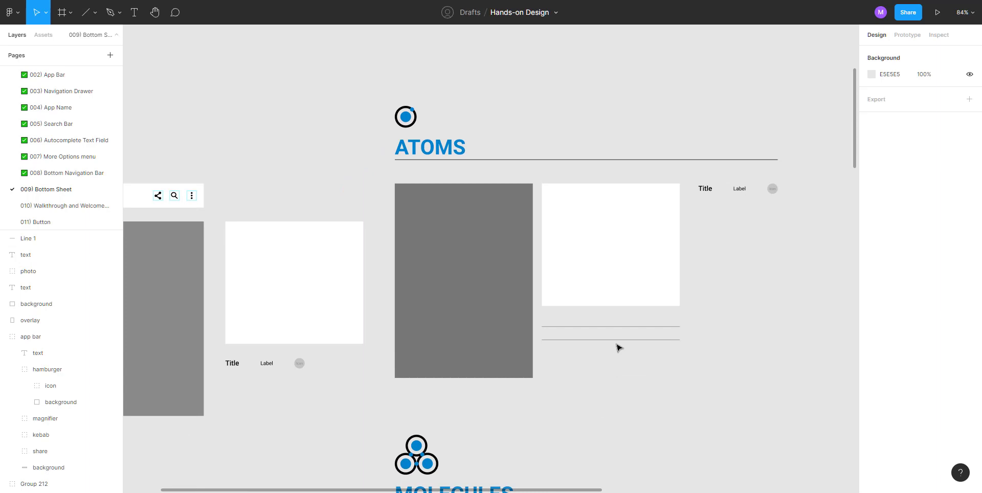
pyautogui.moveTo(617, 341); pyautogui.dragTo(454, 329)
pyautogui.click(291, 403)
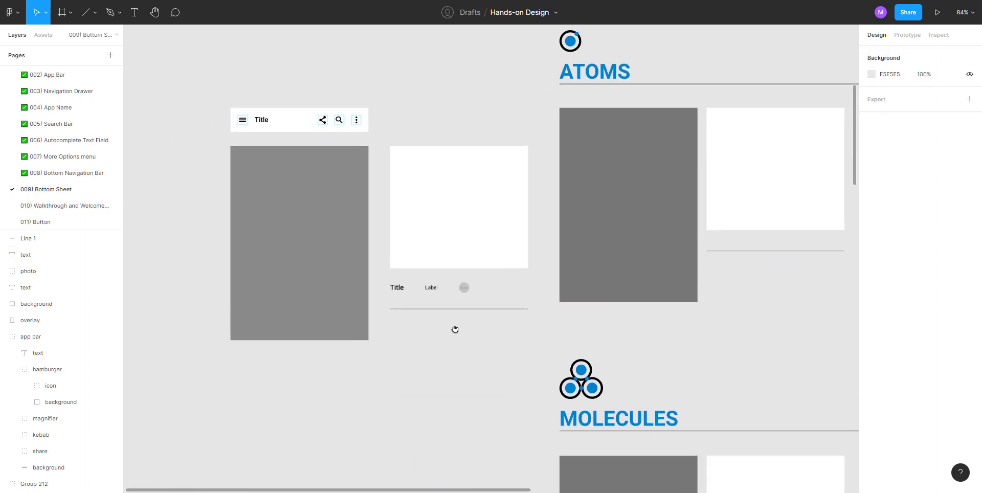
# Move the whole set of app bar, overlay, white background, Title, label, icon and divider down beside the Molecules section
pyautogui.scroll(-3, 455, 329)
pyautogui.moveTo(239, 121); pyautogui.dragTo(482, 392)
pyautogui.scroll(-5, 482, 392)
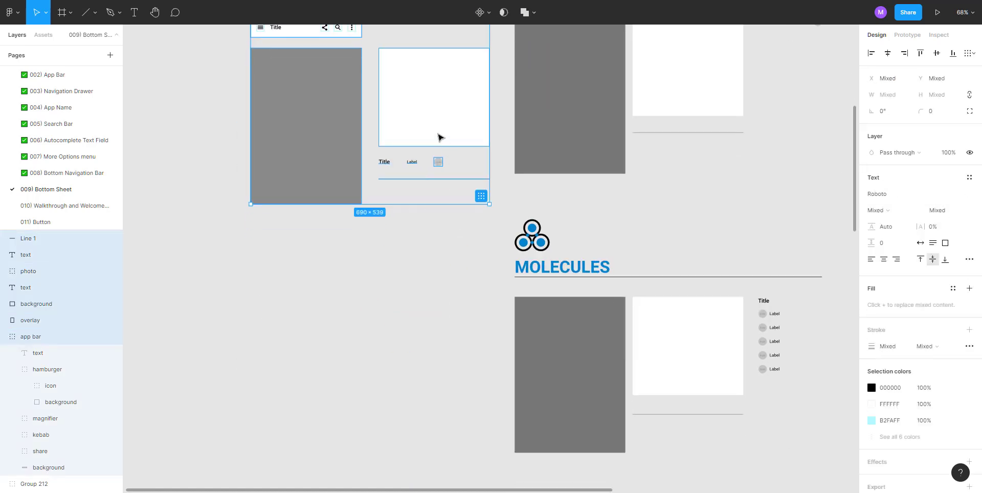
pyautogui.moveTo(423, 200); pyautogui.dragTo(429, 384)
pyautogui.moveTo(333, 386); pyautogui.dragTo(314, 361)
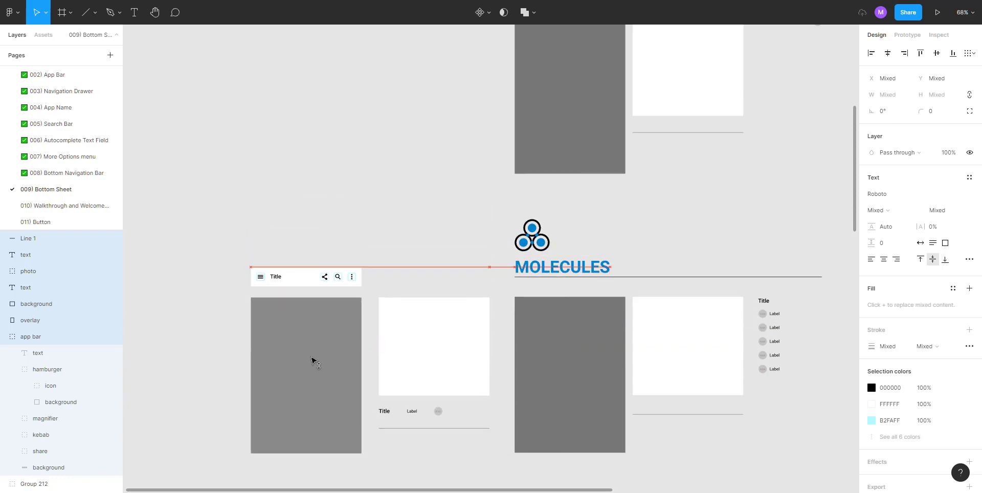
pyautogui.scroll(-3, 311, 349)
pyautogui.moveTo(320, 241); pyautogui.dragTo(317, 318)
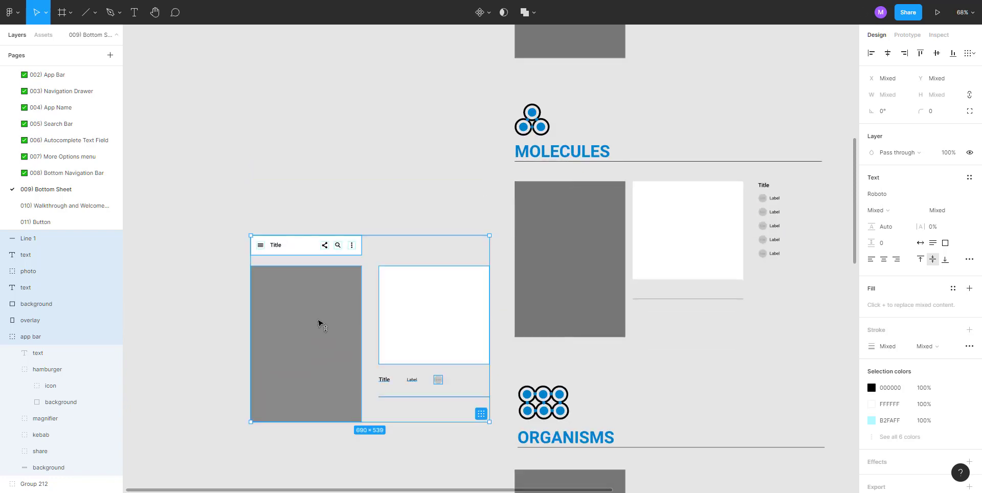
pyautogui.scroll(-3, 317, 318)
pyautogui.scroll(-1, 318, 318)
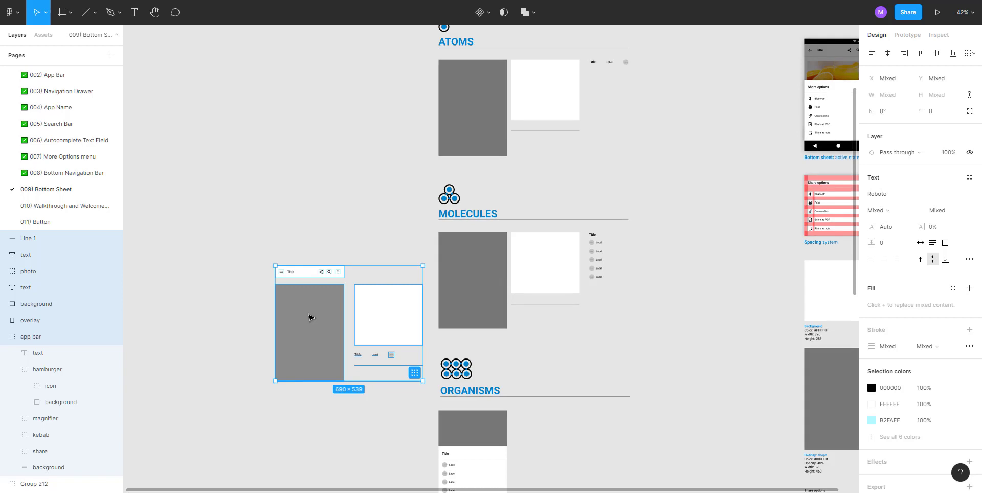
pyautogui.moveTo(312, 317); pyautogui.dragTo(317, 271)
pyautogui.scroll(4, 364, 285)
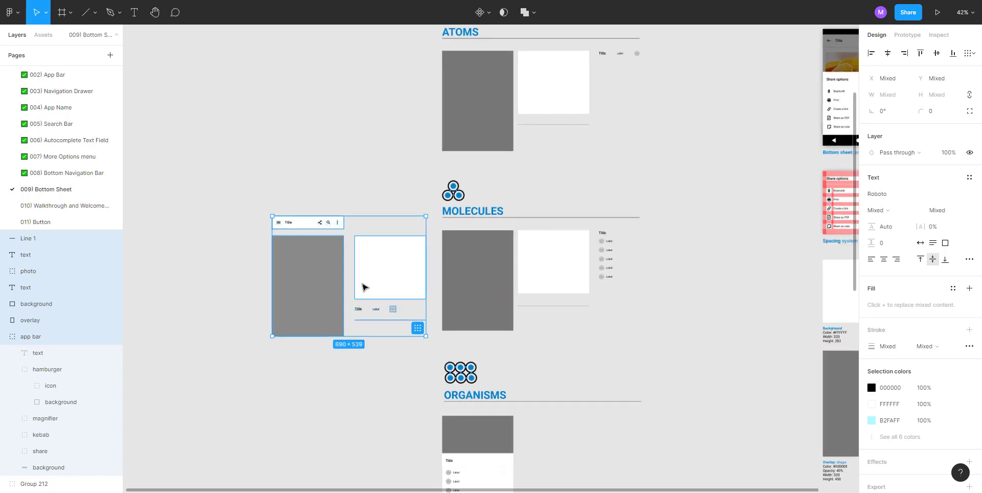
pyautogui.click(409, 394)
# Move the Title, label and icon row next to the Title and label list in the Molecules section
pyautogui.hscroll(3, 340, 402)
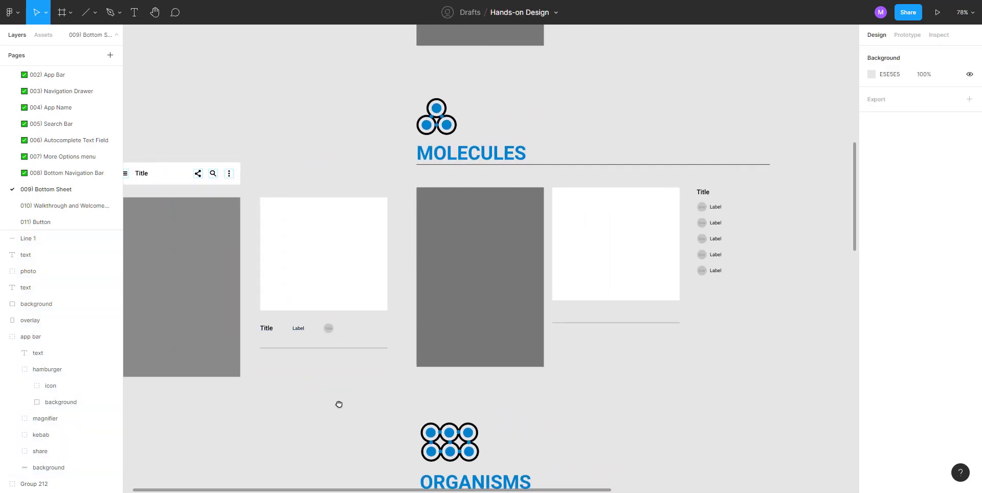
pyautogui.moveTo(314, 331); pyautogui.dragTo(756, 205)
pyautogui.moveTo(744, 224); pyautogui.dragTo(494, 293)
pyautogui.scroll(10, 493, 295)
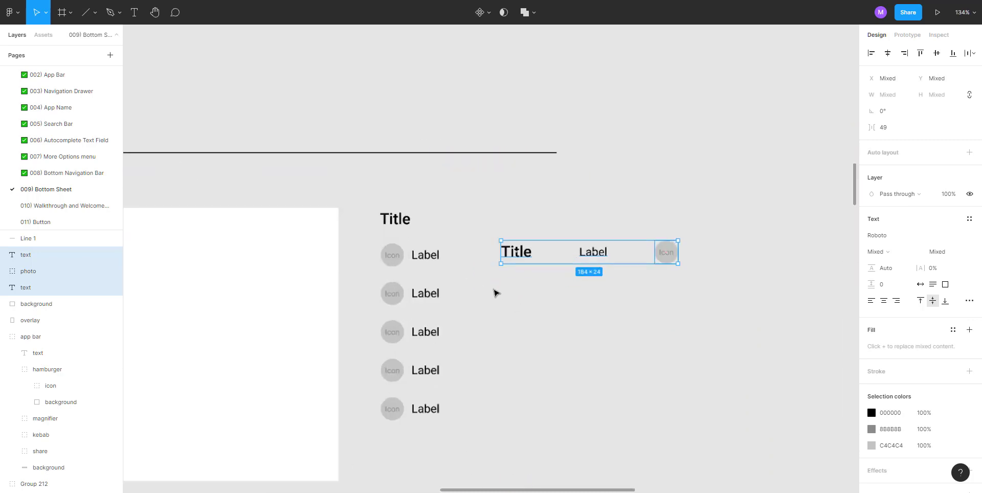
pyautogui.click(524, 291)
# Raise the loose Title above the row and place the icon beneath it, flush with its left edge
pyautogui.moveTo(531, 242); pyautogui.dragTo(567, 169)
pyautogui.click(742, 241)
pyautogui.moveTo(743, 241); pyautogui.dragTo(563, 238)
# Place the loose label 8 px to the right of the icon and align both on their vertical centres
pyautogui.doubleClick(407, 240)
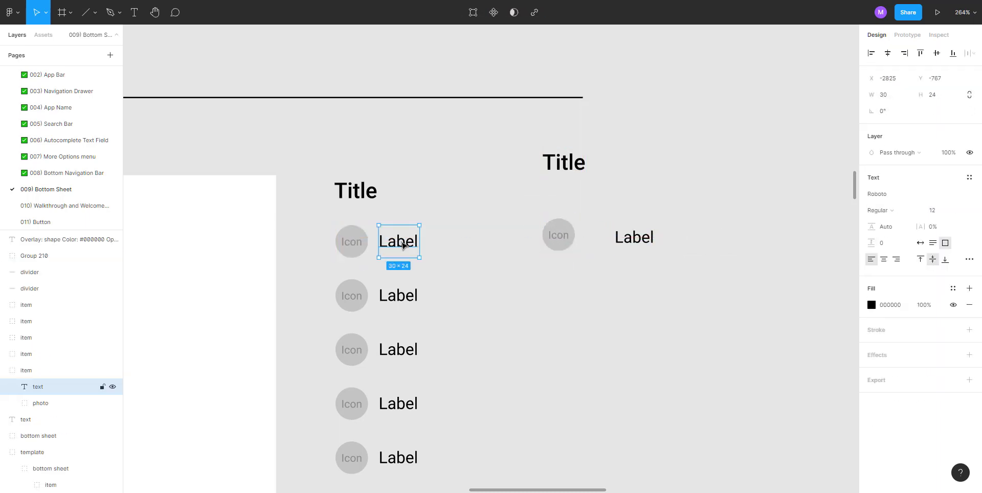
pyautogui.click(494, 258)
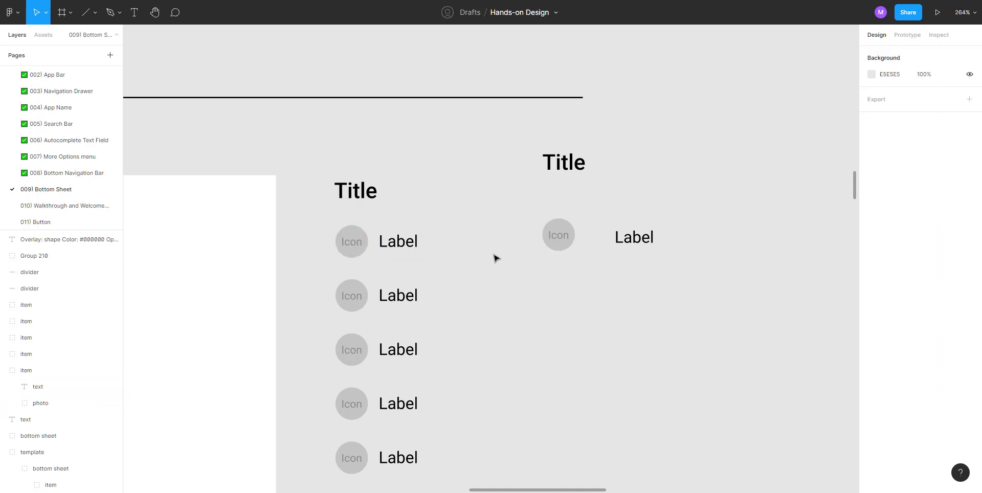
pyautogui.click(632, 240)
pyautogui.moveTo(632, 241); pyautogui.dragTo(605, 241)
pyautogui.press('alt')
pyautogui.press('Left')
pyautogui.press('Left')
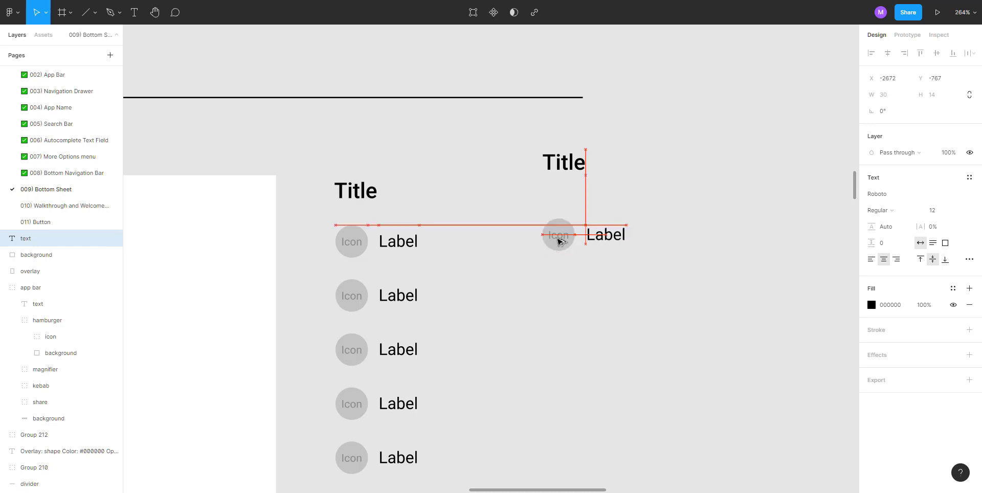
pyautogui.moveTo(518, 215); pyautogui.dragTo(678, 290)
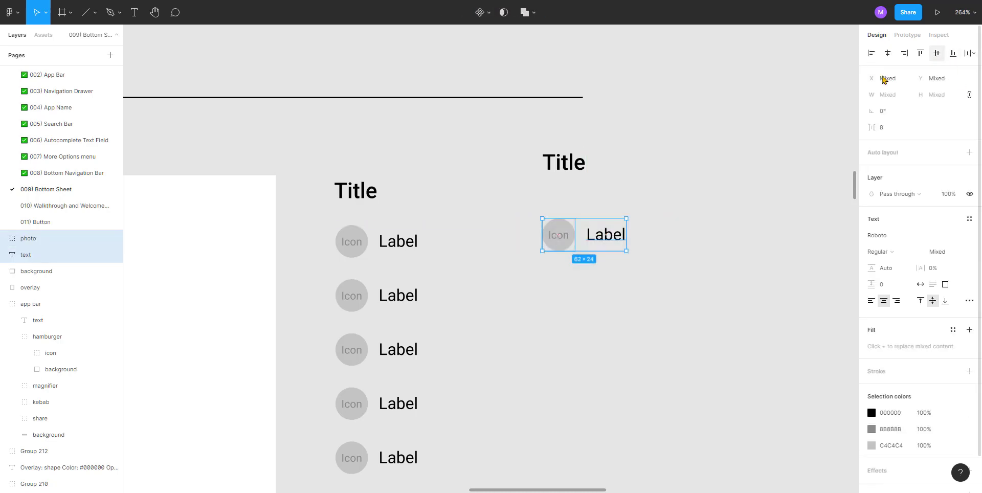
pyautogui.click(730, 189)
# Group the loose icon and label and name the group "item"
pyautogui.moveTo(510, 204); pyautogui.dragTo(689, 293)
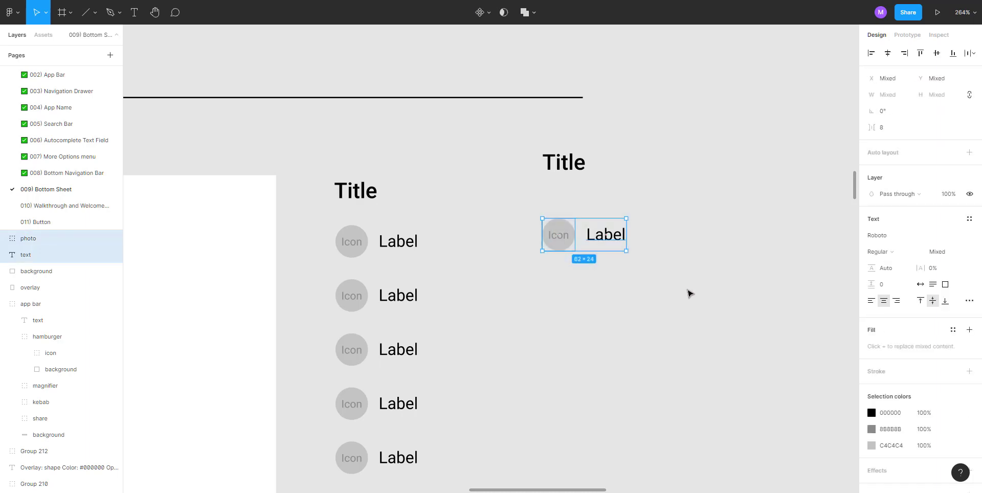
pyautogui.hotkey('ctrl', 'g')
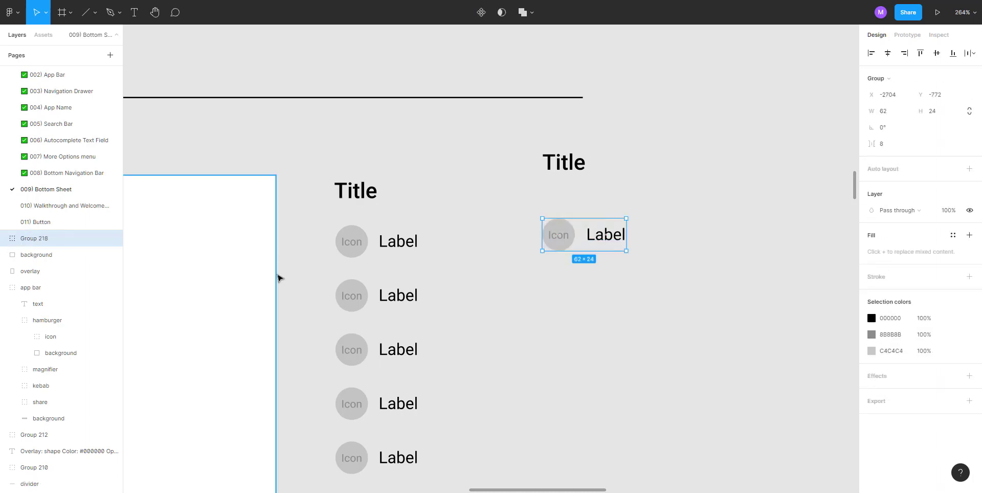
pyautogui.doubleClick(48, 238)
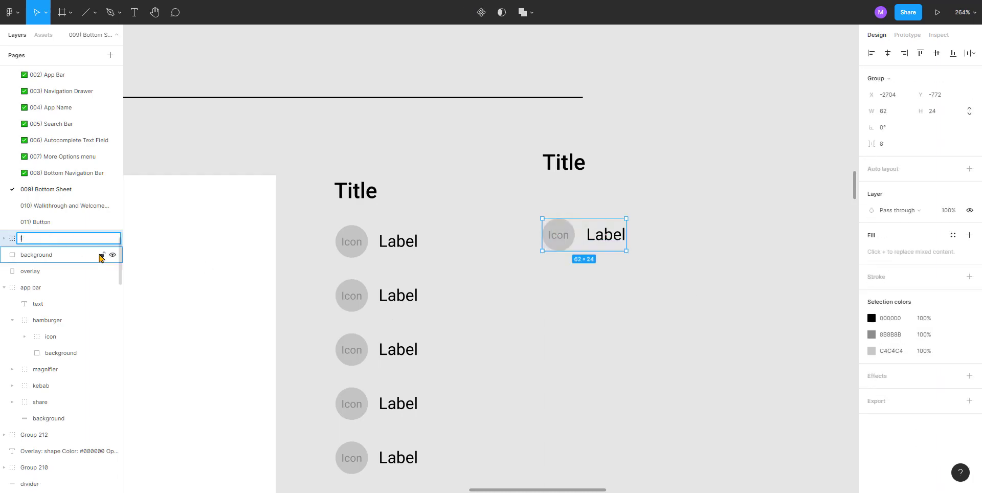
pyautogui.write('item')
pyautogui.press('Return')
pyautogui.click(558, 277)
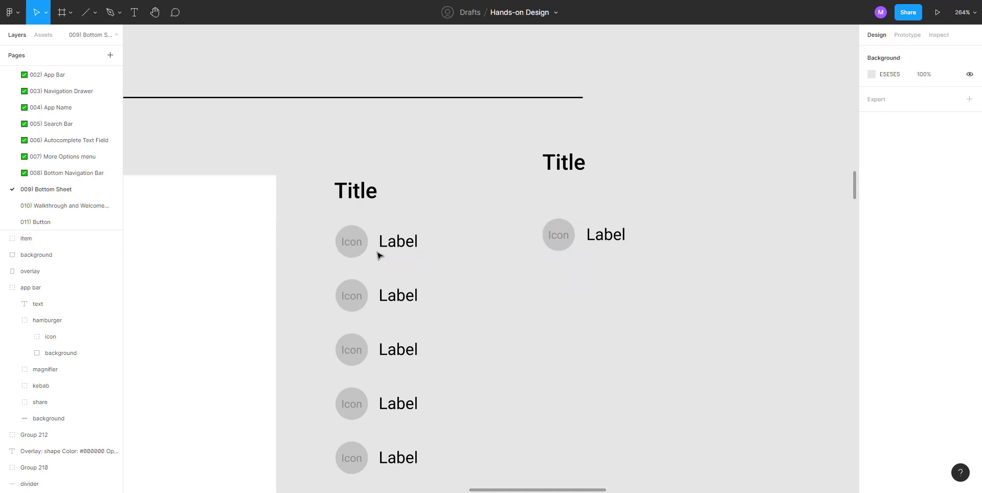
# Left-align the loose Title and item group, and move the group up under the Title to match the existing list's spacing
pyautogui.moveTo(524, 152); pyautogui.dragTo(629, 286)
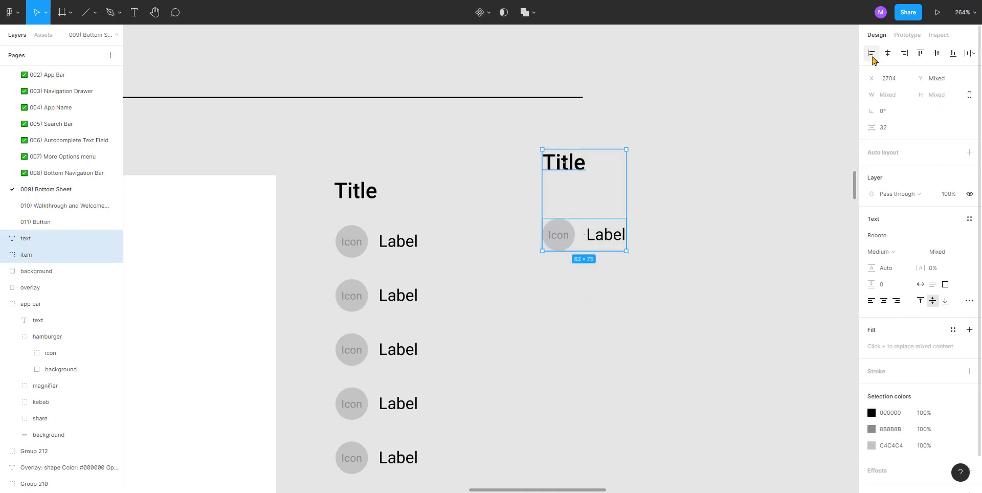
pyautogui.click(669, 199)
pyautogui.click(355, 243)
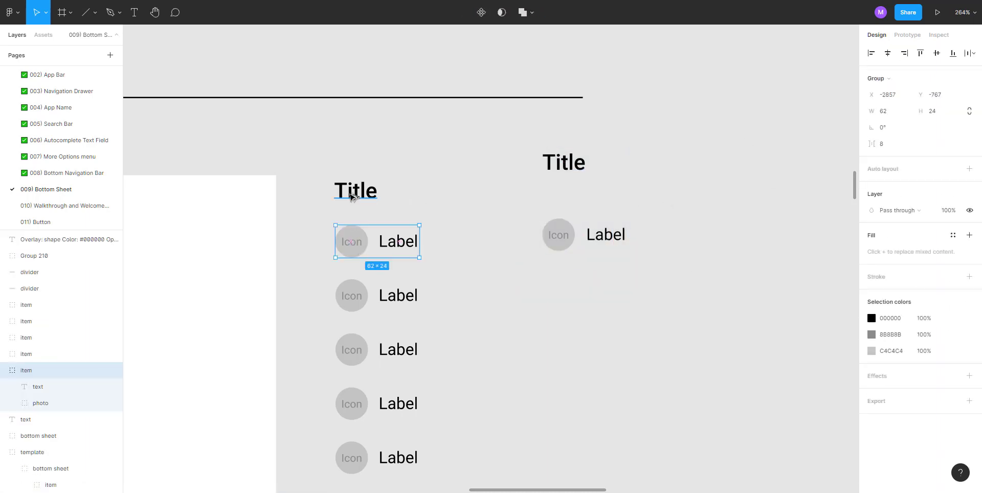
pyautogui.click(511, 215)
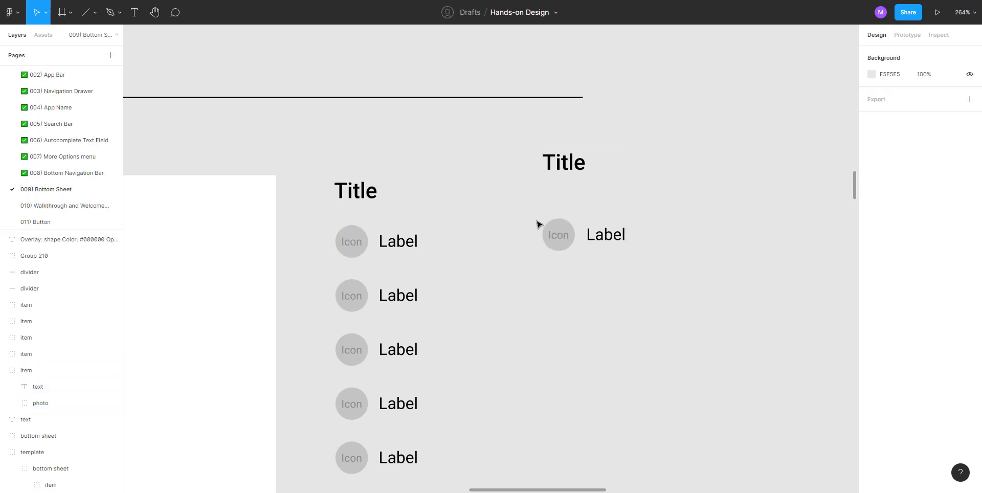
pyautogui.moveTo(559, 231); pyautogui.dragTo(560, 205)
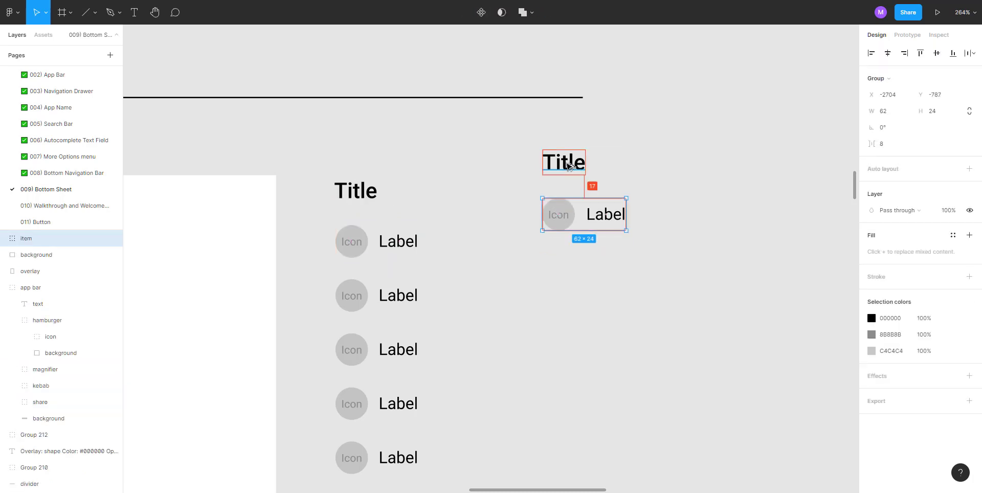
pyautogui.click(526, 263)
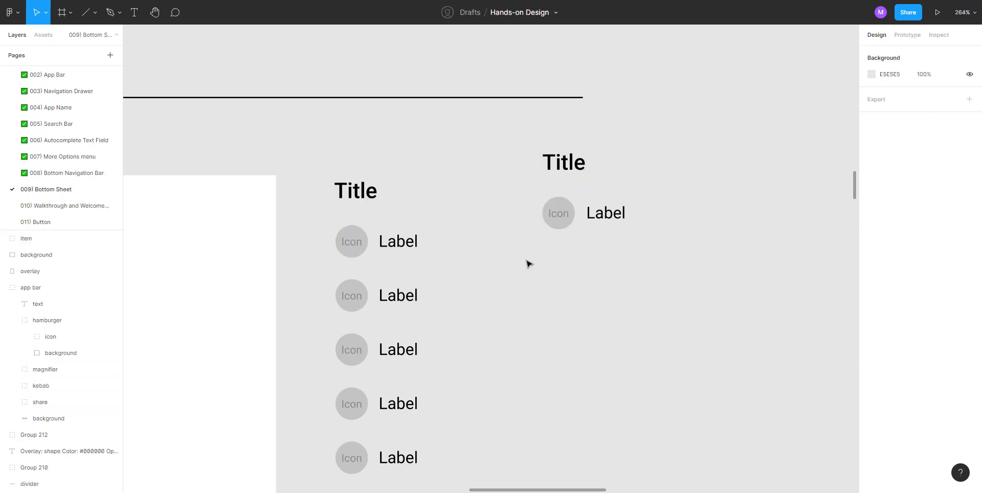
# Duplicate the item group five times down the column, using the same spacing as the existing list
pyautogui.click(352, 295)
pyautogui.click(460, 230)
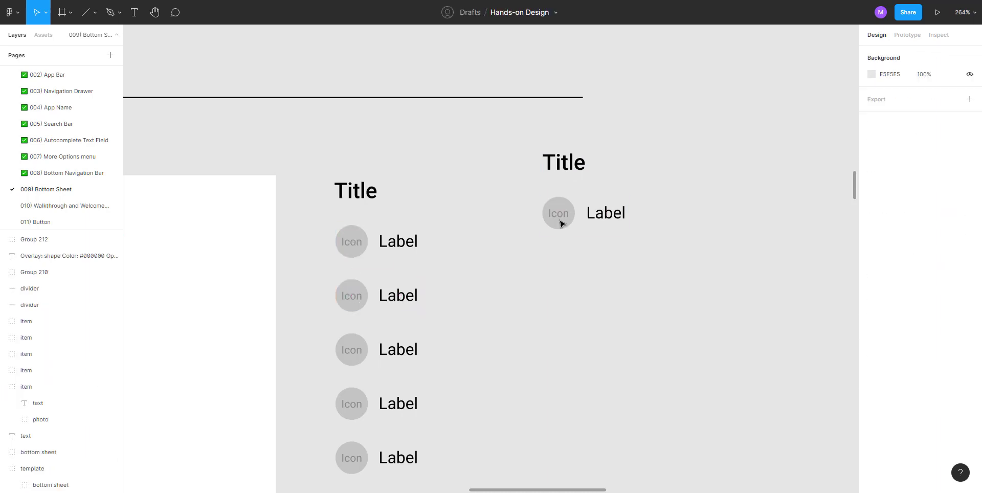
pyautogui.moveTo(561, 221); pyautogui.dragTo(563, 275)
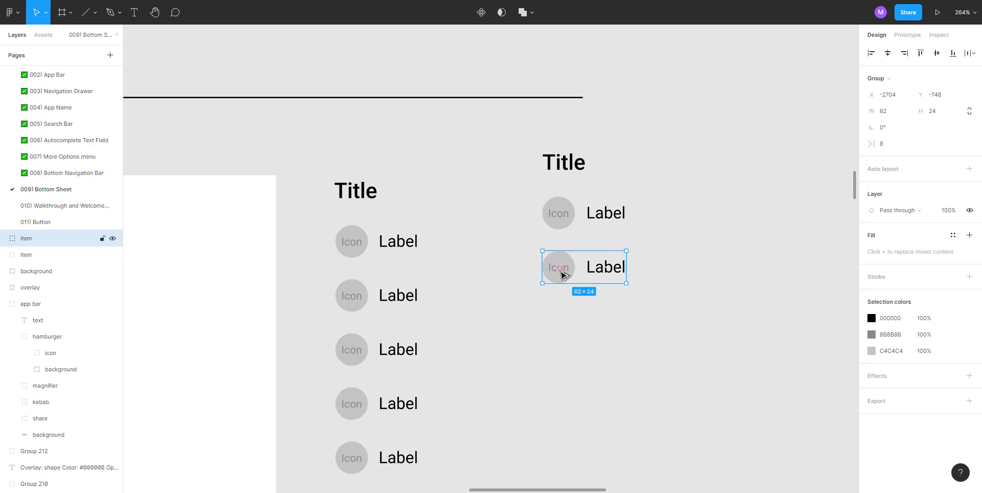
pyautogui.hotkey('ctrl', 'd')
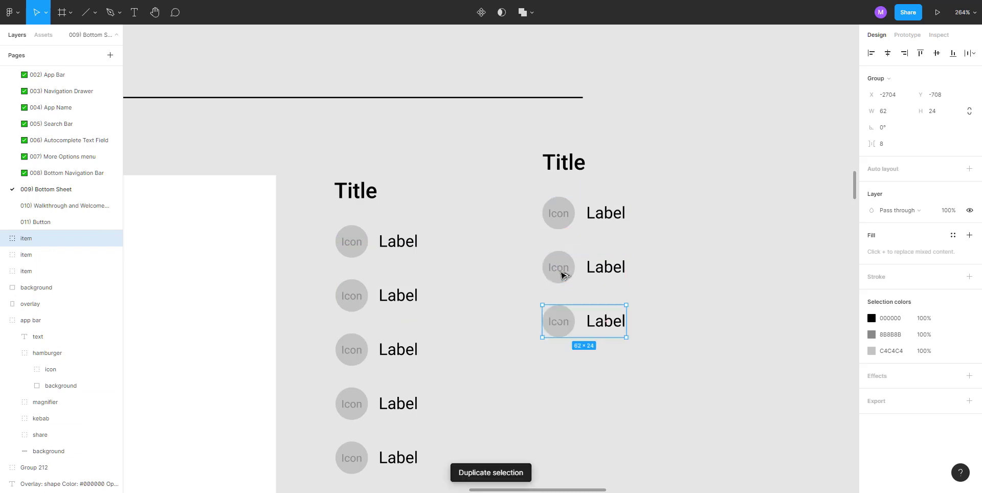
pyautogui.hotkey('ctrl', 'd')
pyautogui.hotkey('ctrl', 'd')
pyautogui.hotkey('ctrl', 'd')
pyautogui.scroll(-3, 519, 279)
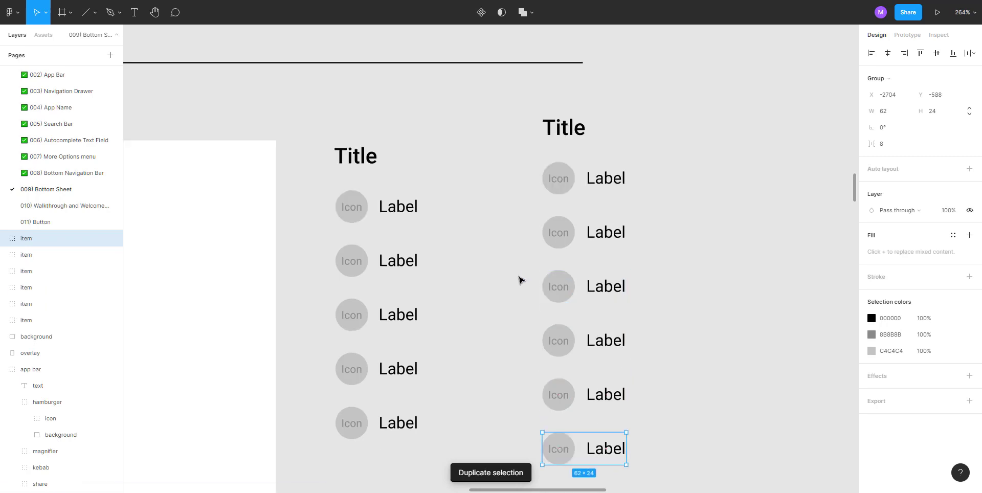
# Delete the sixth item at the end of the new list
pyautogui.click(519, 412)
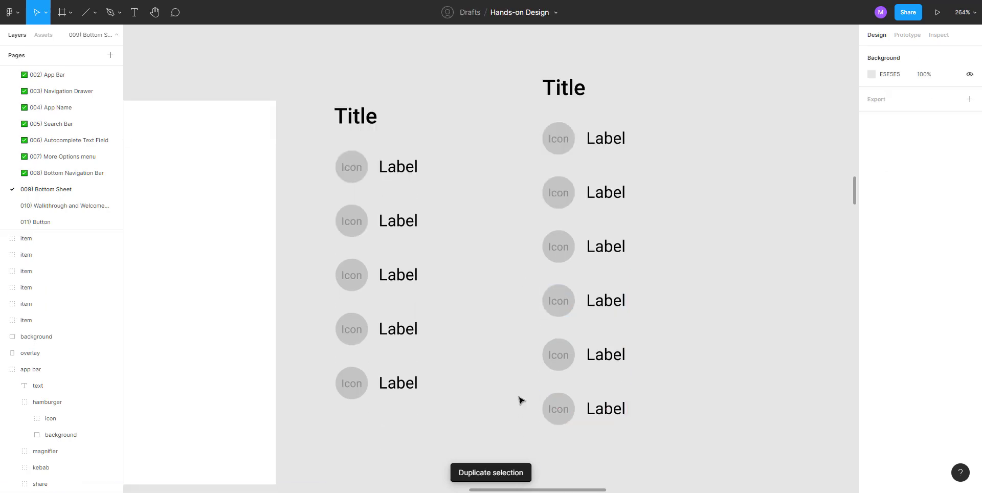
pyautogui.moveTo(519, 400); pyautogui.dragTo(681, 444)
pyautogui.press('Delete')
pyautogui.scroll(-2, 705, 411)
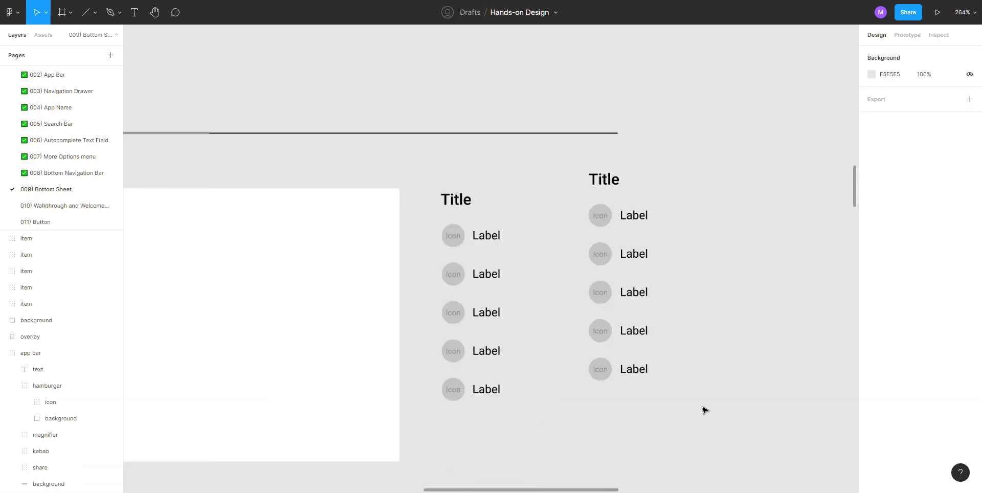
# Rename the Title text layer of the newly built list as "title"
pyautogui.scroll(-5, 703, 409)
pyautogui.moveTo(715, 378); pyautogui.dragTo(666, 404)
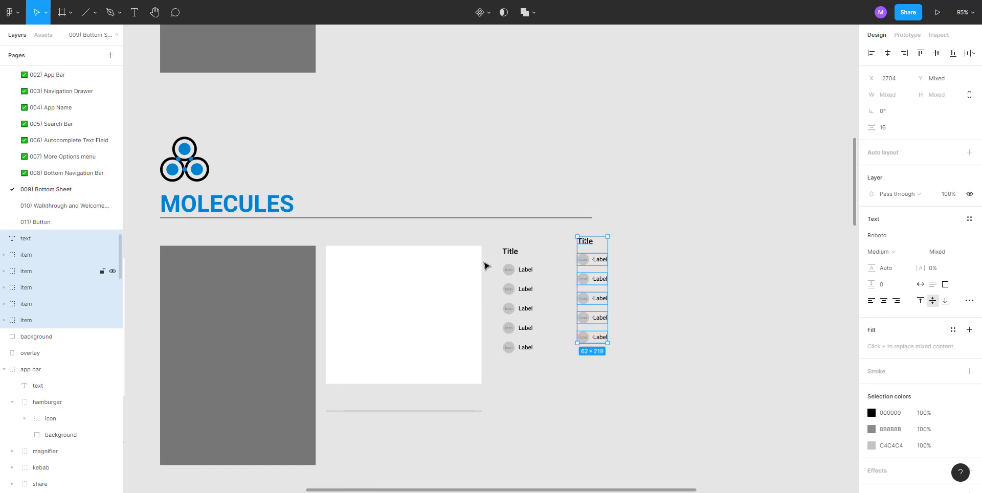
pyautogui.click(612, 226)
pyautogui.click(590, 245)
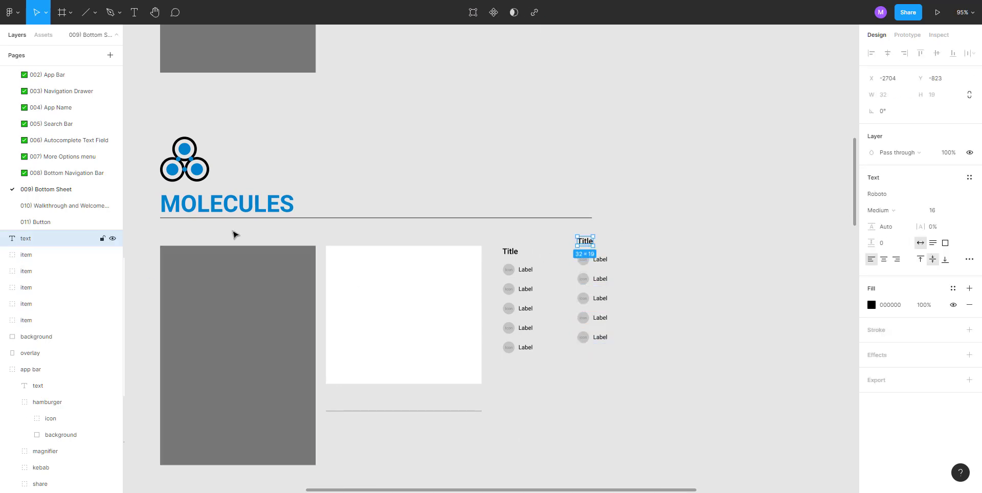
pyautogui.doubleClick(26, 238)
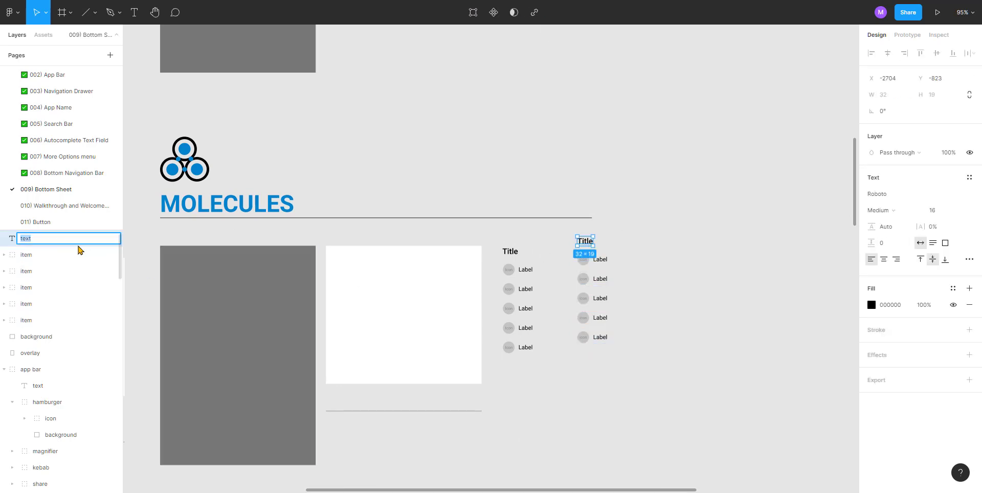
pyautogui.write('title')
pyautogui.press('Return')
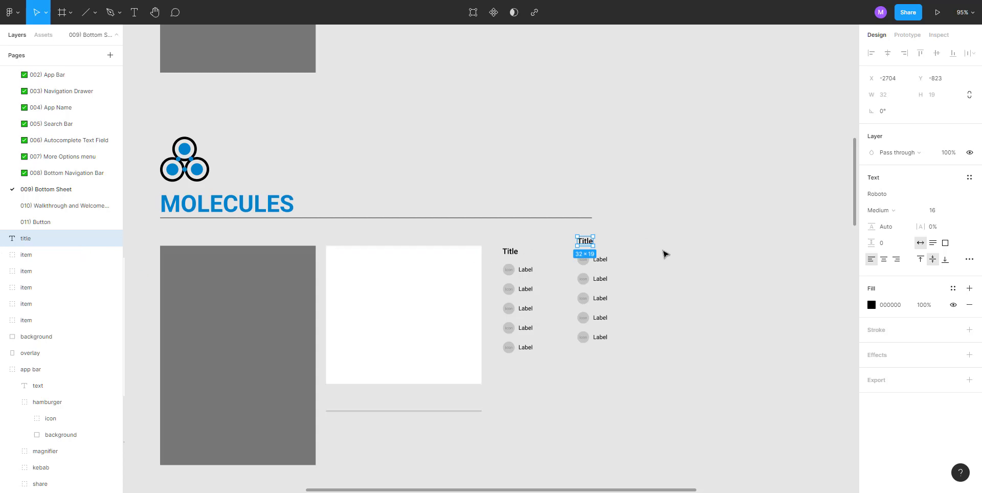
# Group the new list's title and its five icon-label items, and name the group "items"
pyautogui.click(666, 290)
pyautogui.moveTo(668, 362); pyautogui.dragTo(562, 234)
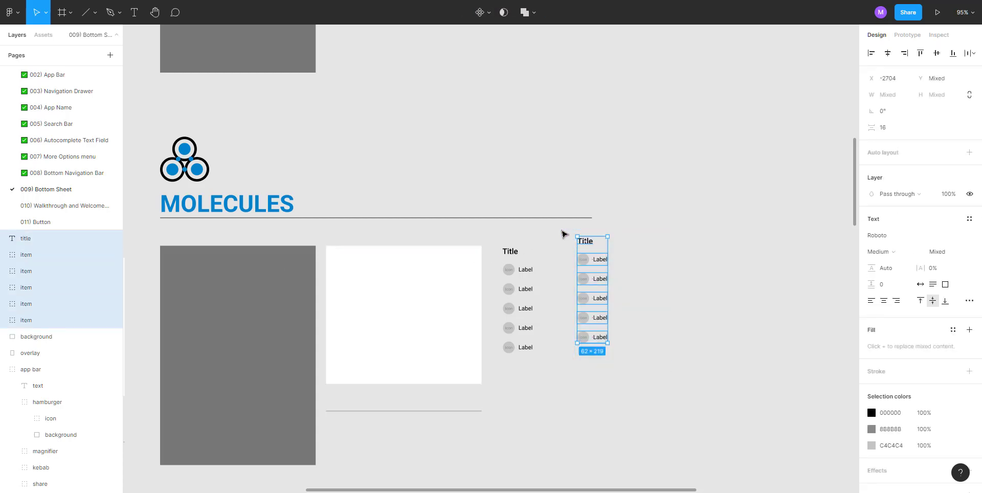
pyautogui.hotkey('ctrl', 'g')
pyautogui.doubleClick(35, 238)
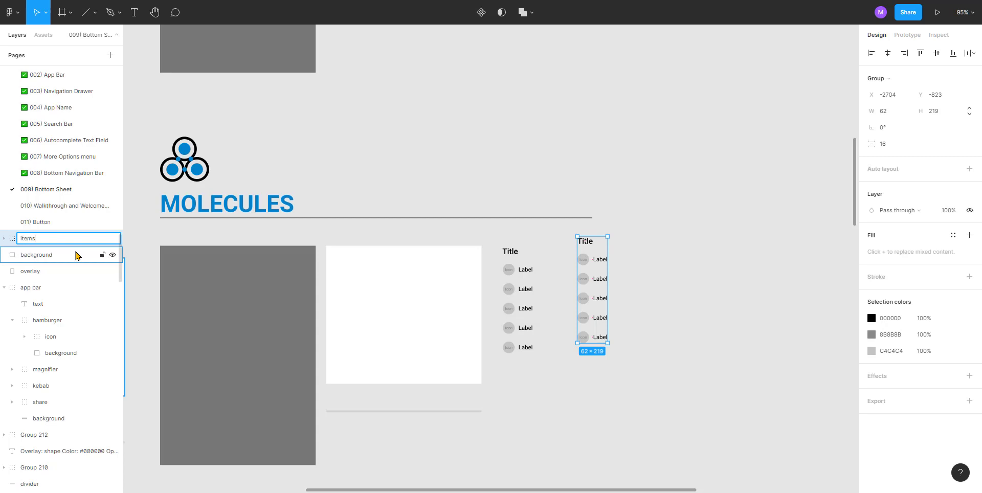
pyautogui.write('items')
pyautogui.press('Return')
pyautogui.click(493, 158)
# Move the "items" group beside the other loose parts, under the divider line and left-aligned with it
pyautogui.moveTo(493, 158); pyautogui.dragTo(636, 131)
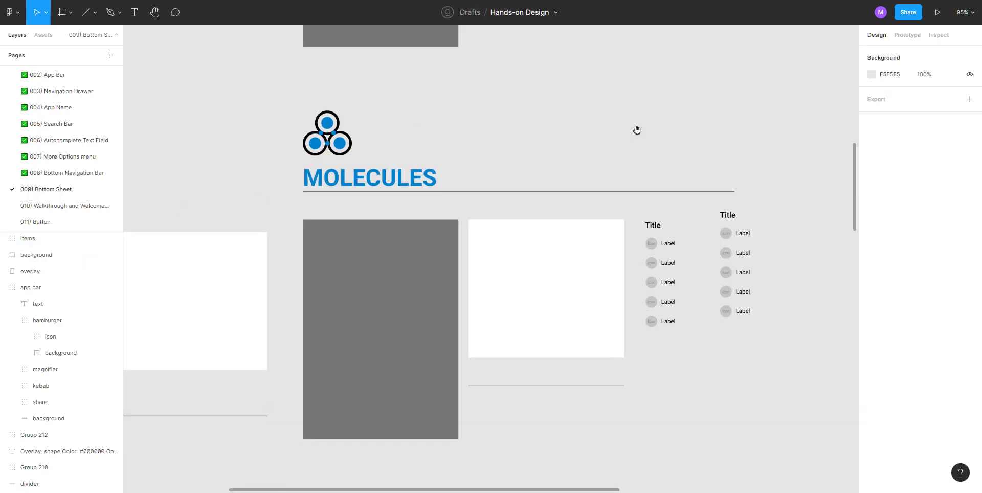
pyautogui.scroll(-3, 636, 132)
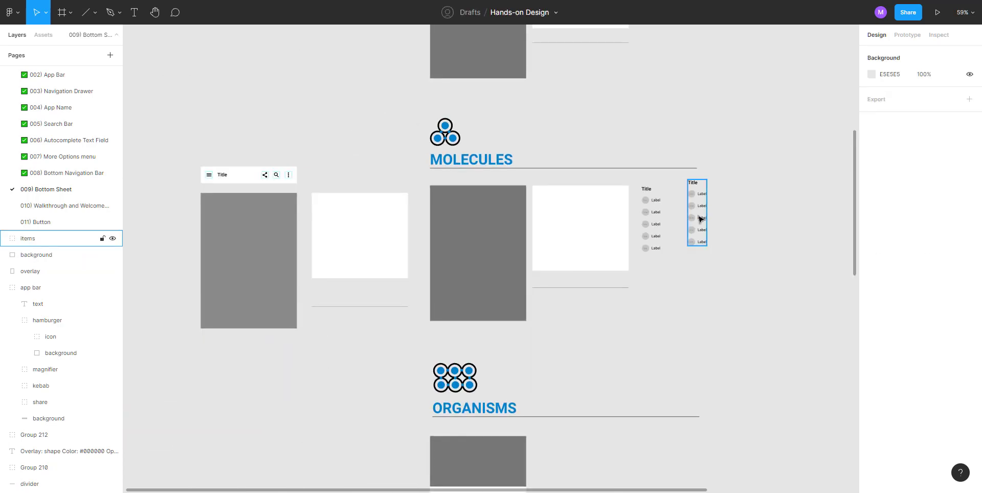
pyautogui.moveTo(700, 219); pyautogui.dragTo(326, 356)
pyautogui.scroll(-5, 392, 324)
pyautogui.scroll(1, 389, 307)
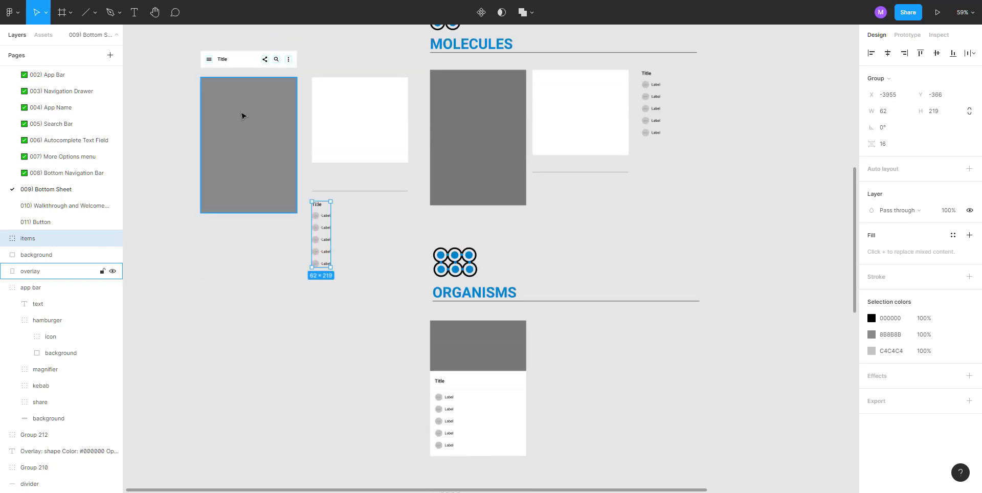
# Move the app bar, overlay, white background, divider line and "items" group together down beside the Organisms section
pyautogui.moveTo(184, 41); pyautogui.dragTo(379, 329)
pyautogui.scroll(-2, 415, 161)
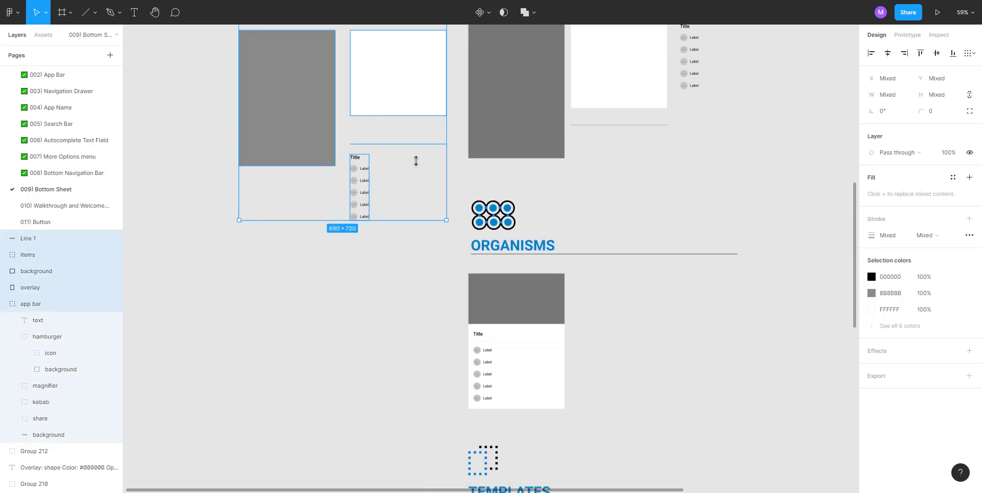
pyautogui.moveTo(397, 108); pyautogui.dragTo(401, 344)
pyautogui.scroll(-2, 401, 335)
pyautogui.scroll(2, 399, 281)
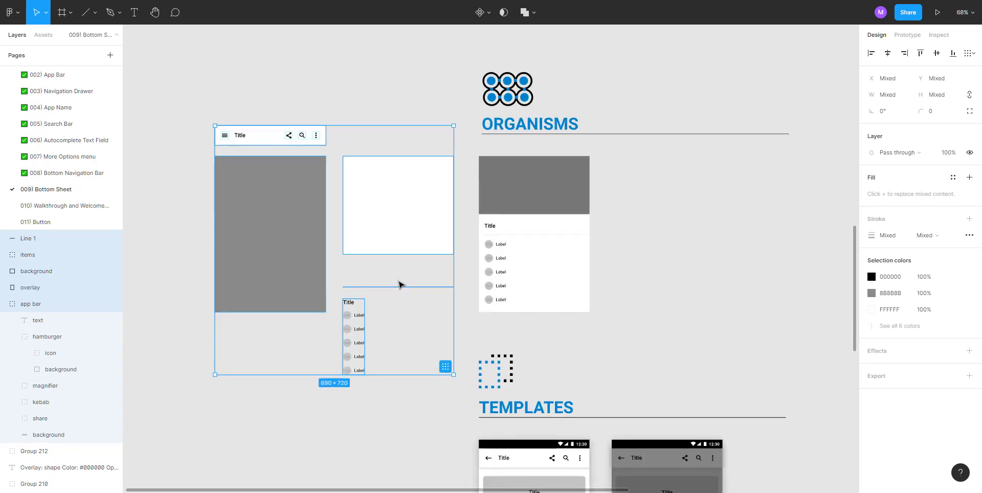
# Move the white background, divider line and "items" group together to the right of the existing bottom sheet under Organisms
pyautogui.click(403, 356)
pyautogui.moveTo(335, 410); pyautogui.dragTo(427, 190)
pyautogui.hscroll(2, 431, 220)
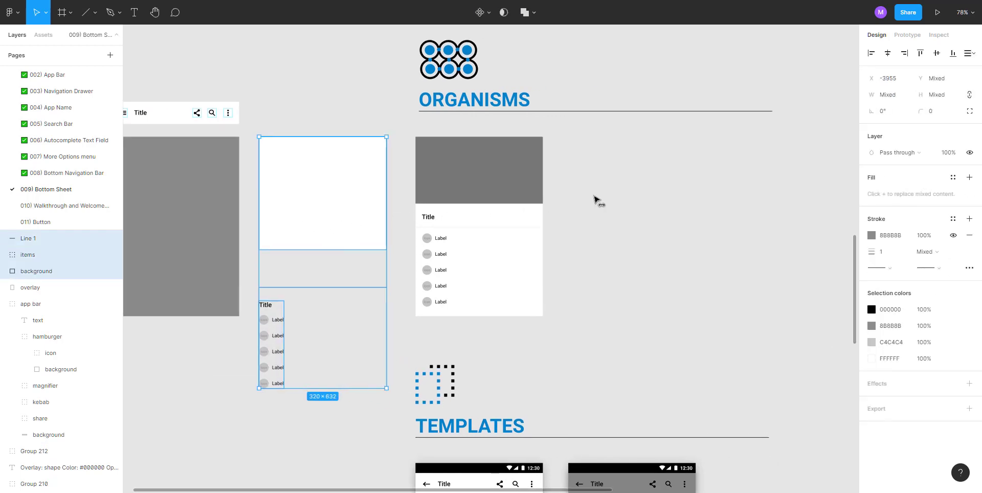
pyautogui.moveTo(596, 201); pyautogui.dragTo(623, 199)
pyautogui.click(748, 220)
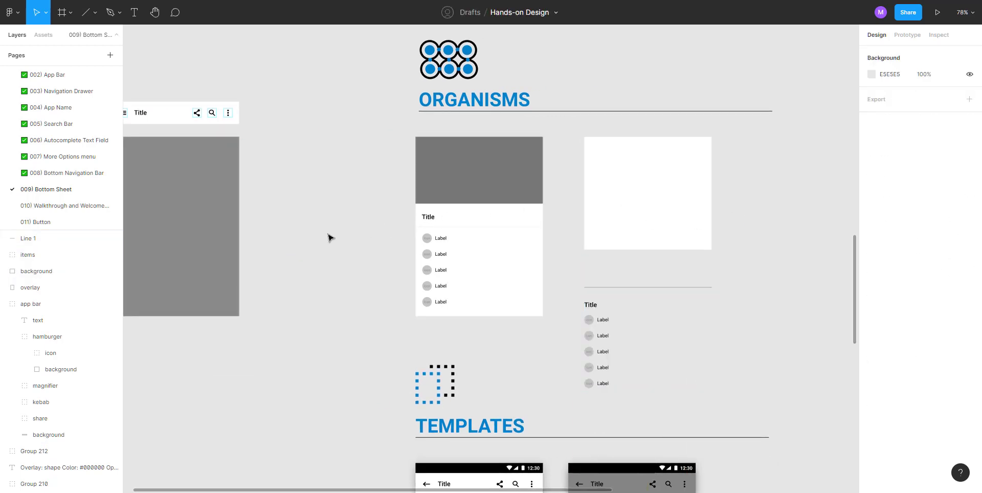
# Cut the loose gray overlay, paste it over the white background under Organisms, and shift it to the right of the divider line
pyautogui.click(170, 233)
pyautogui.moveTo(169, 233); pyautogui.dragTo(527, 269)
pyautogui.moveTo(606, 267)
pyautogui.mouseDown()
pyautogui.moveTo(659, 264)
pyautogui.moveTo(612, 272)
pyautogui.mouseUp()
pyautogui.press('Delete')
pyautogui.click(534, 239)
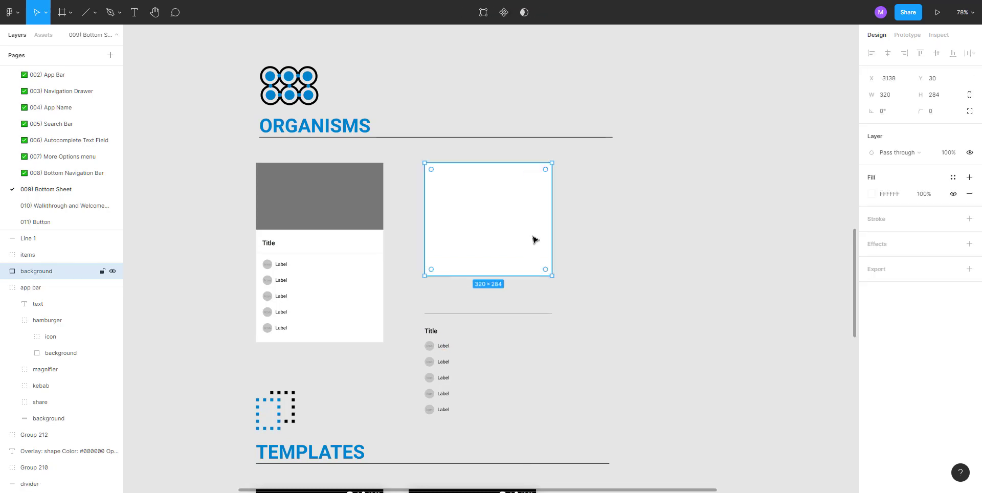
pyautogui.hotkey('ctrl', 'v')
pyautogui.click(735, 222)
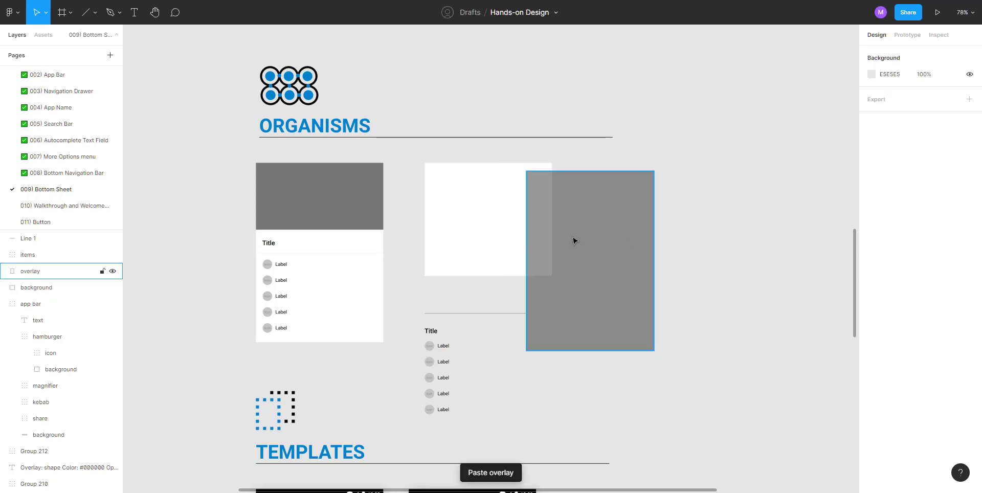
pyautogui.moveTo(562, 258)
pyautogui.mouseDown()
pyautogui.moveTo(550, 272)
pyautogui.moveTo(565, 251)
pyautogui.moveTo(580, 249)
pyautogui.moveTo(547, 246)
pyautogui.moveTo(600, 245)
pyautogui.moveTo(572, 252)
pyautogui.mouseUp()
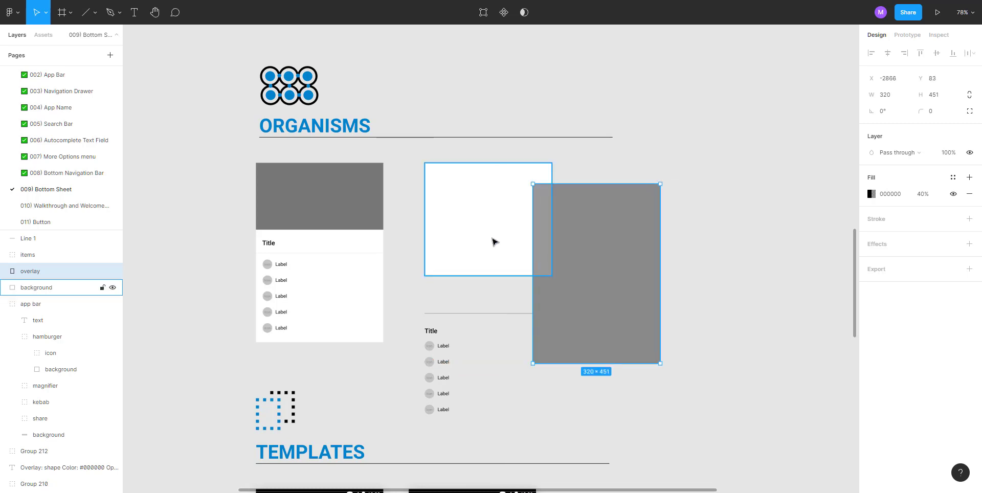
# Cut the white background, paste it above the overlay in the layer order, and move it over the overlay
pyautogui.click(488, 237)
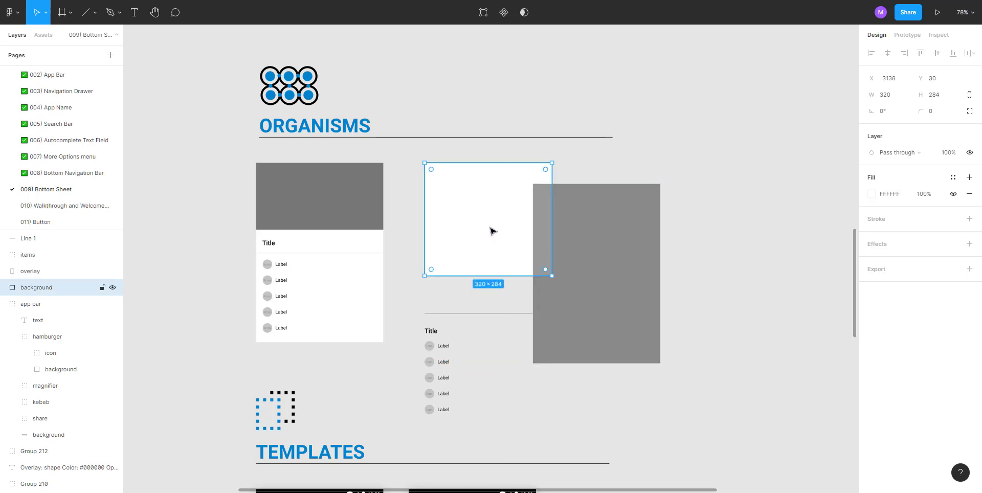
pyautogui.press('Delete')
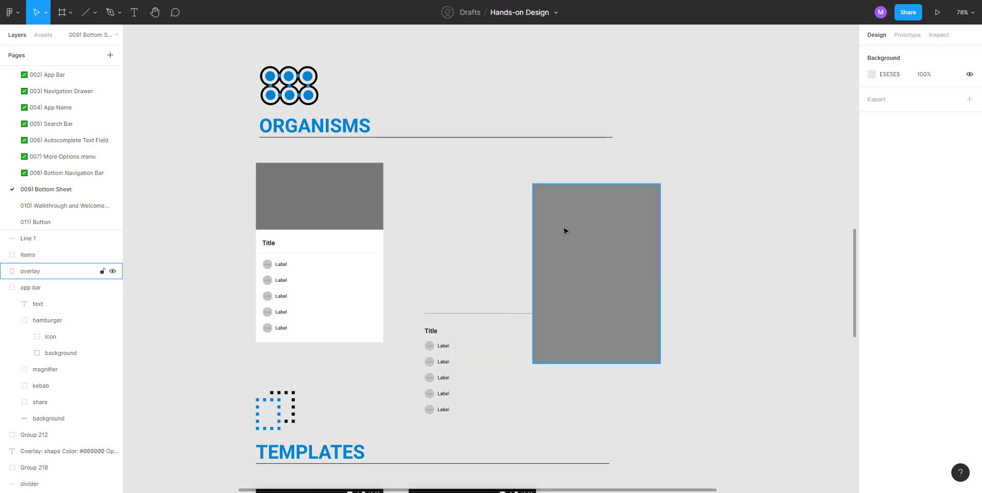
pyautogui.click(564, 232)
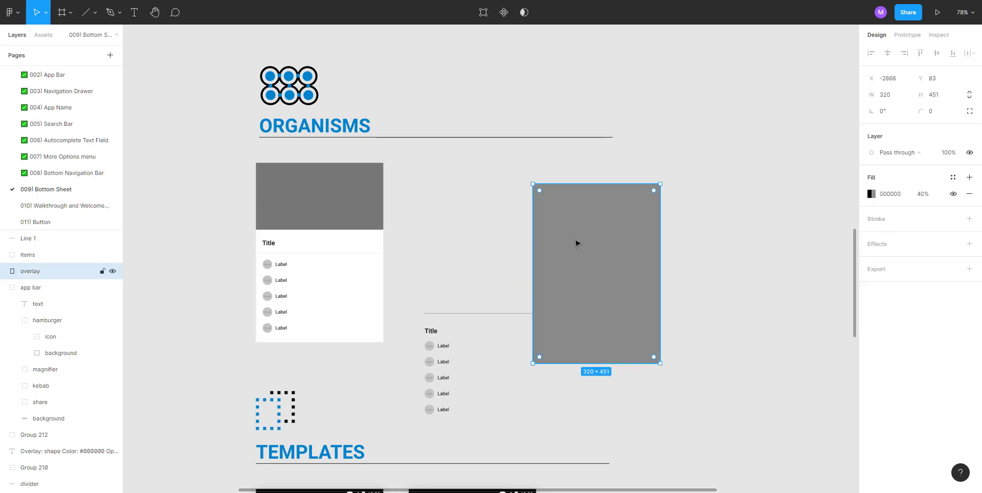
pyautogui.hotkey('ctrl', 'v')
pyautogui.moveTo(475, 235); pyautogui.dragTo(588, 272)
pyautogui.moveTo(578, 237); pyautogui.dragTo(635, 245)
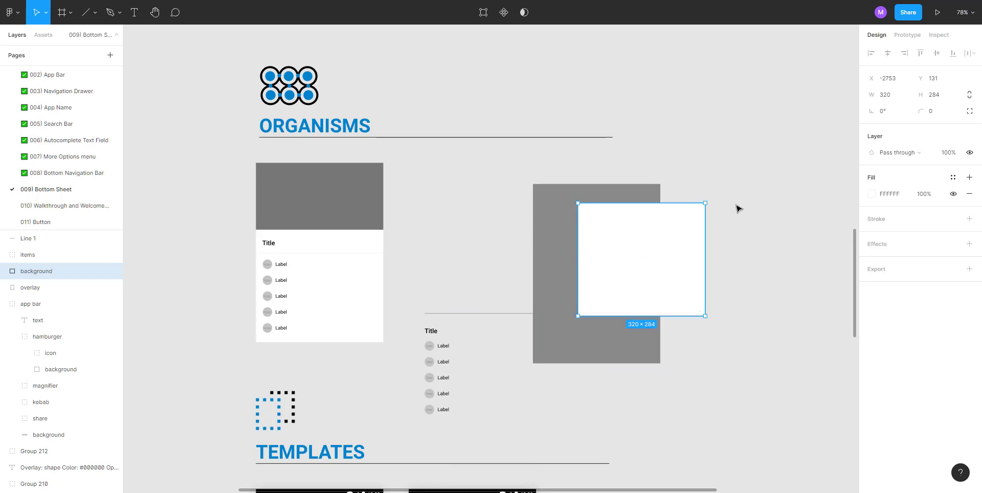
# Align the white background and the overlay by their horizontal centers and bottom edges
pyautogui.moveTo(767, 183); pyautogui.dragTo(565, 278)
pyautogui.click(887, 53)
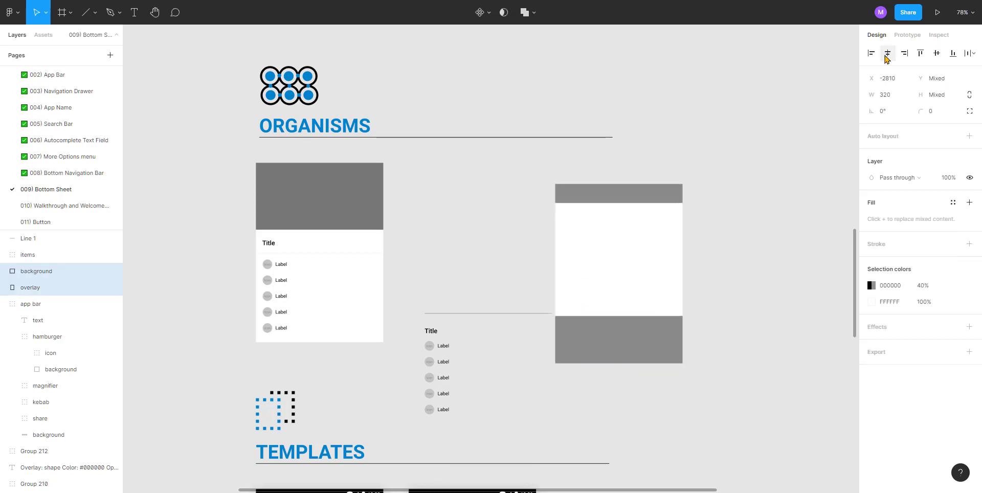
pyautogui.click(952, 55)
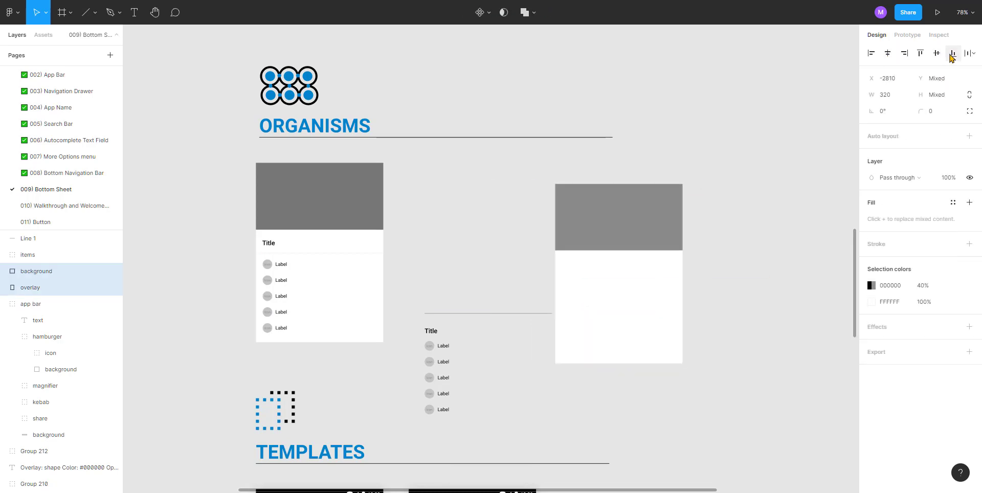
pyautogui.click(747, 148)
pyautogui.click(665, 214)
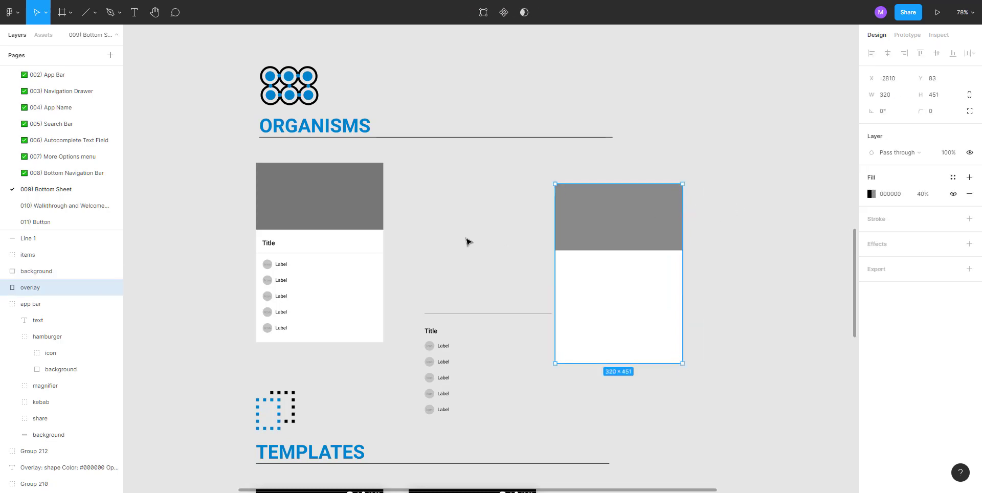
pyautogui.click(467, 241)
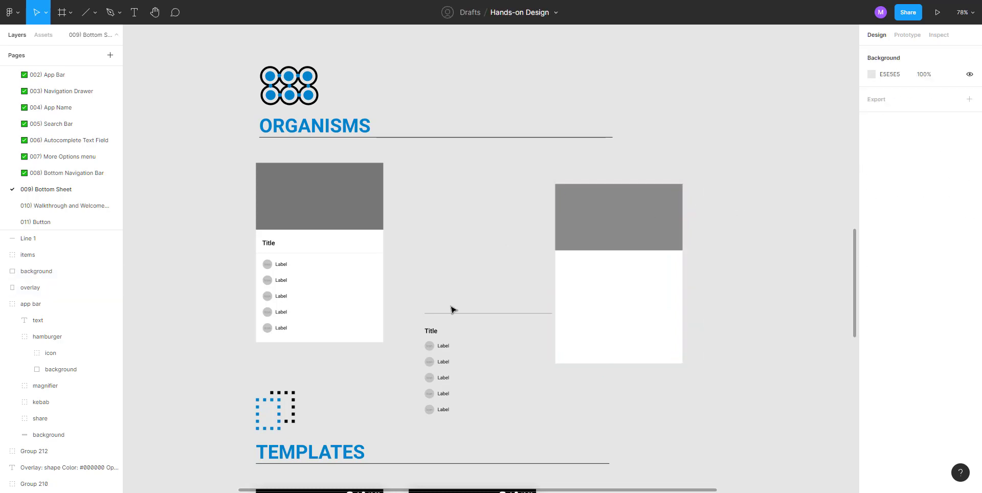
# Place the "items" group on the white background, 24 px below its top edge like the Title in the existing bottom sheet
pyautogui.scroll(5, 270, 249)
pyautogui.click(275, 241)
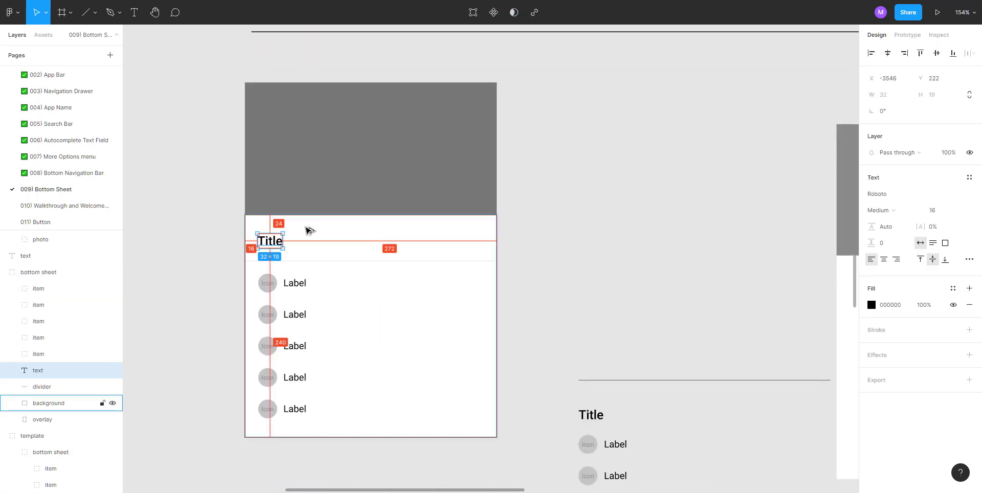
pyautogui.click(562, 230)
pyautogui.moveTo(602, 279); pyautogui.dragTo(310, 163)
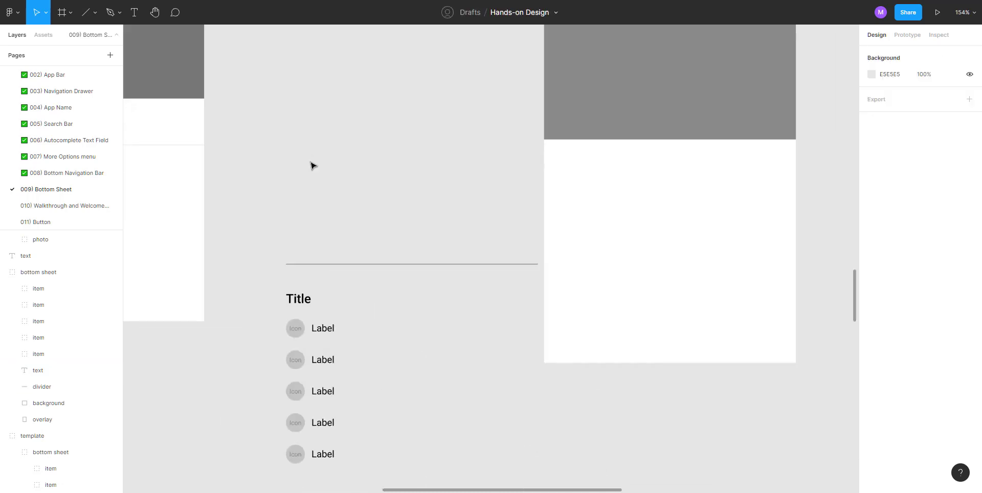
pyautogui.scroll(-1, 311, 164)
pyautogui.click(299, 320)
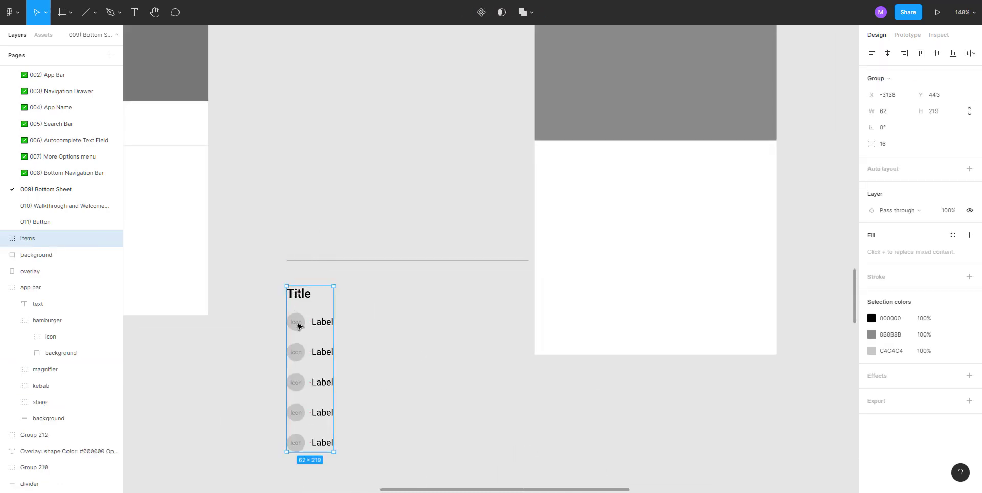
pyautogui.moveTo(299, 320); pyautogui.dragTo(579, 192)
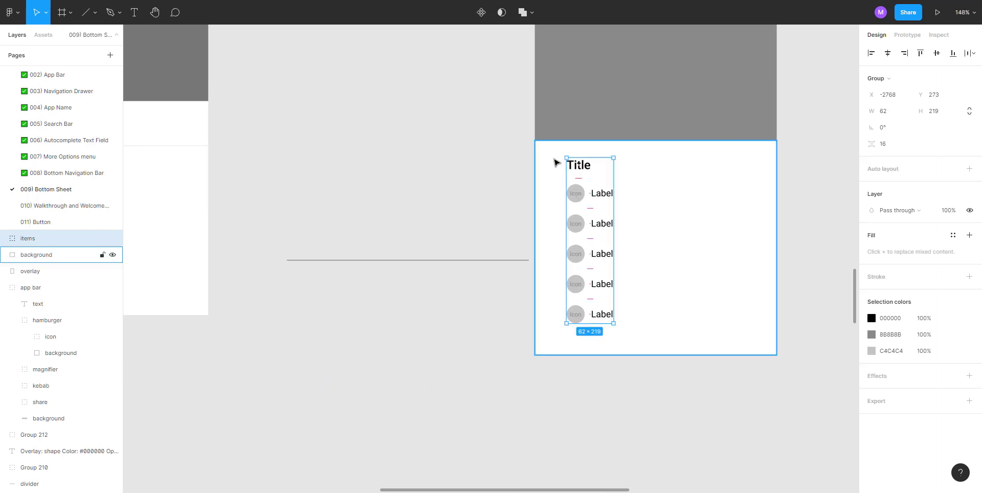
pyautogui.press('alt')
pyautogui.press('Down')
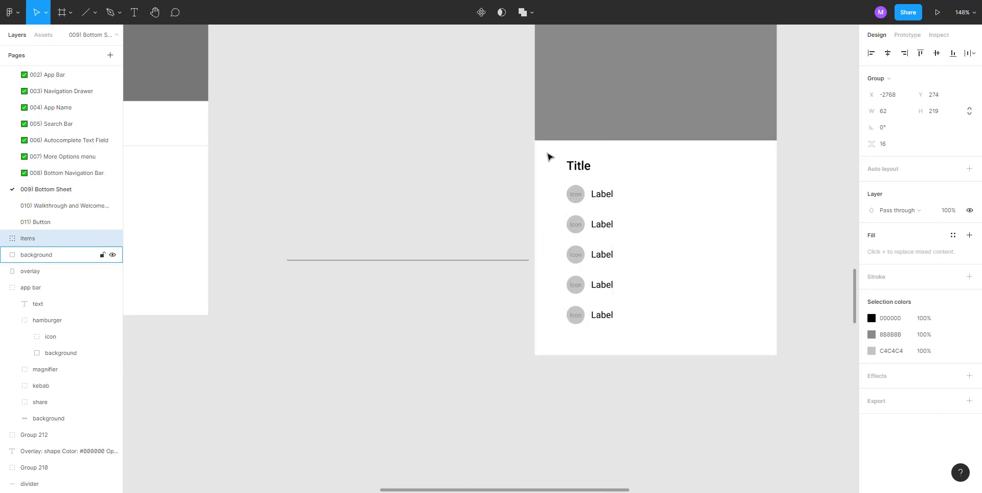
# Measure the distances from the existing bottom sheet's list items, singly and as a set of five, to the edges of its background
pyautogui.moveTo(347, 180); pyautogui.dragTo(667, 216)
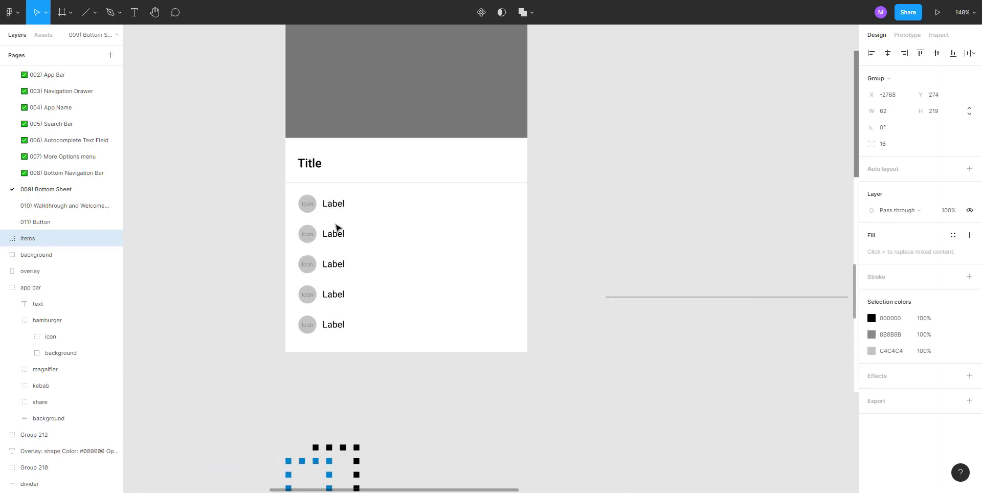
pyautogui.doubleClick(328, 236)
pyautogui.press('alt')
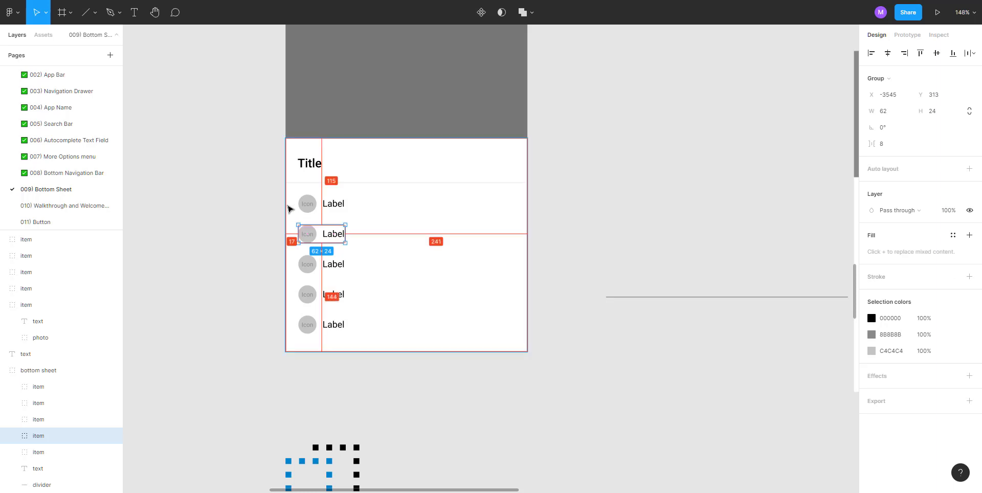
pyautogui.click(244, 213)
pyautogui.scroll(2, 286, 214)
pyautogui.doubleClick(309, 206)
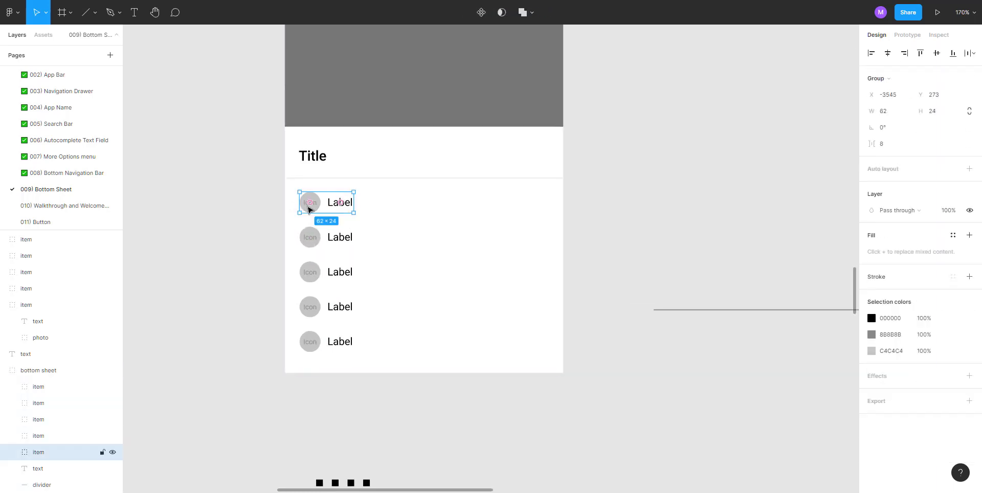
pyautogui.click(314, 207)
pyautogui.click(314, 207)
pyautogui.keyDown('shift'); pyautogui.click(317, 234); pyautogui.keyUp('shift')
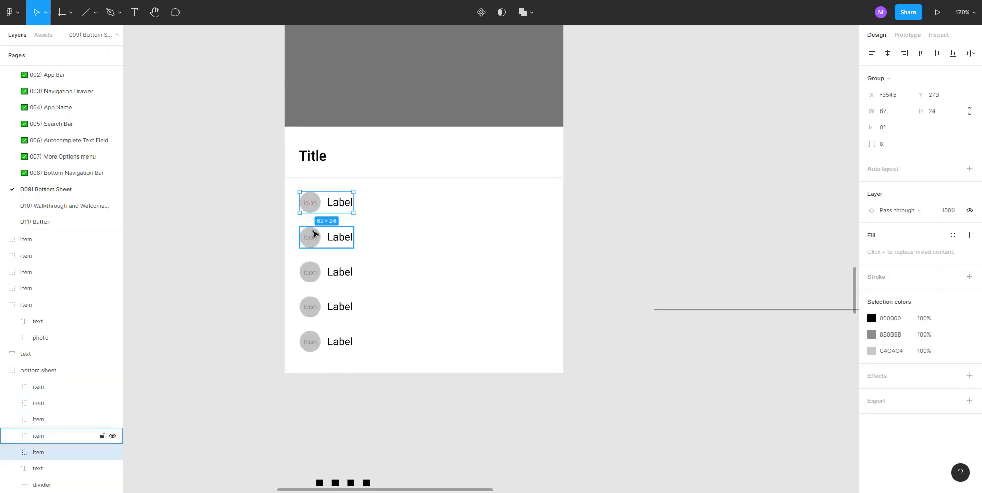
pyautogui.keyDown('shift'); pyautogui.click(311, 272); pyautogui.keyUp('shift')
pyautogui.keyDown('shift'); pyautogui.click(311, 307); pyautogui.keyUp('shift')
pyautogui.keyDown('shift'); pyautogui.click(309, 342); pyautogui.keyUp('shift')
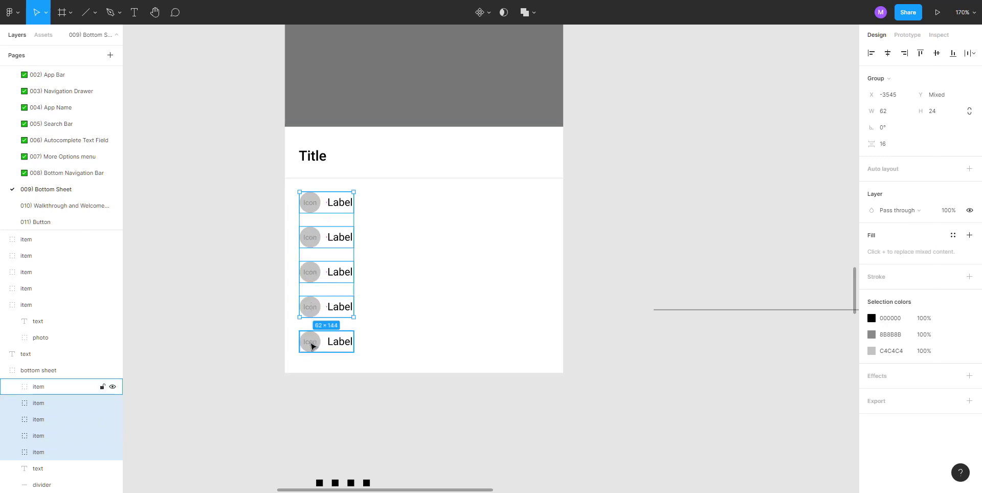
pyautogui.press('alt')
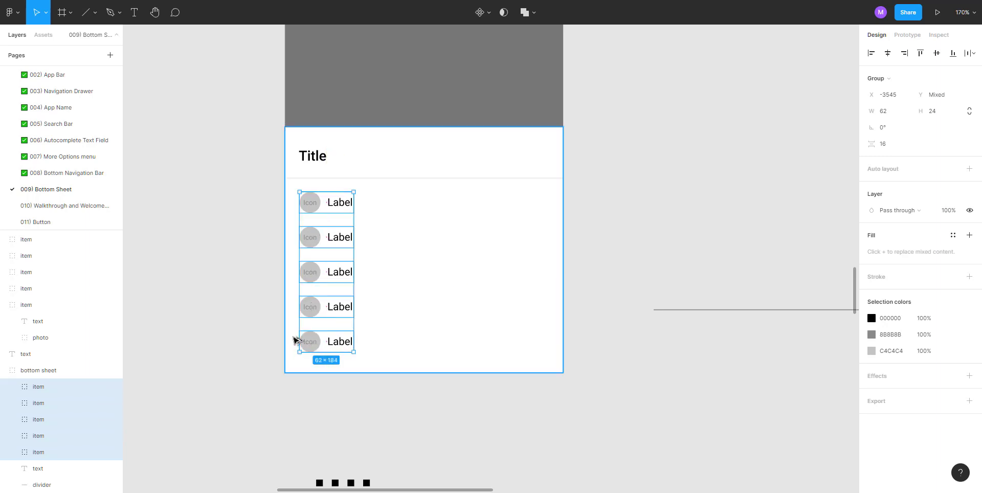
# Measure the existing bottom sheet's Title spacing and the distance between its divider and the Title
pyautogui.press('Left')
pyautogui.click(310, 154)
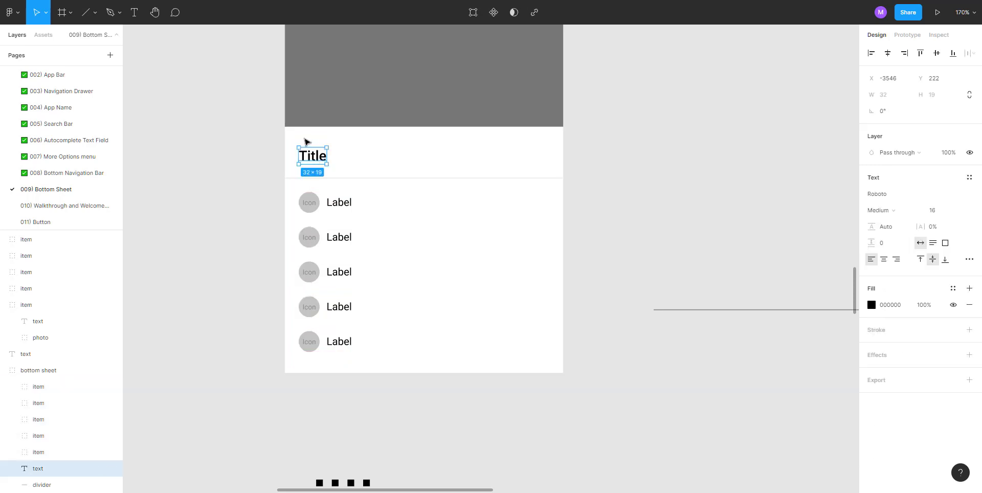
pyautogui.press('alt')
pyautogui.click(175, 225)
pyautogui.moveTo(705, 168); pyautogui.dragTo(666, 171)
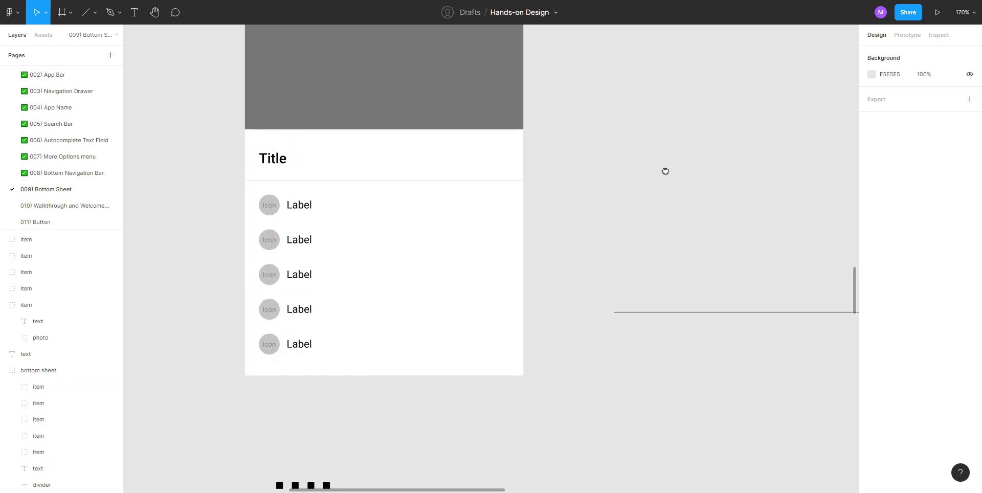
pyautogui.click(272, 183)
pyautogui.press('alt')
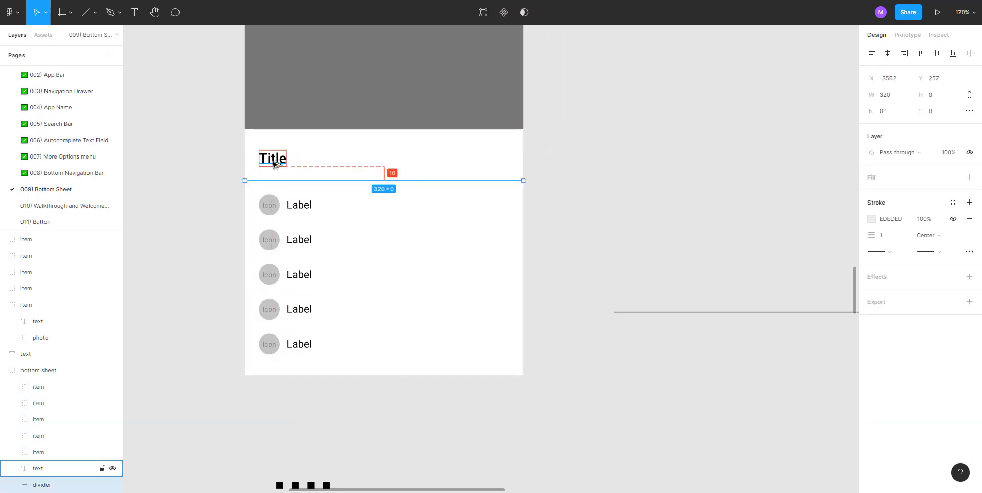
pyautogui.click(616, 193)
# Move the "items" group horizontally so it sits 16 px inside the new white background's left edge
pyautogui.moveTo(616, 193); pyautogui.dragTo(100, 186)
pyautogui.moveTo(267, 248); pyautogui.dragTo(434, 239)
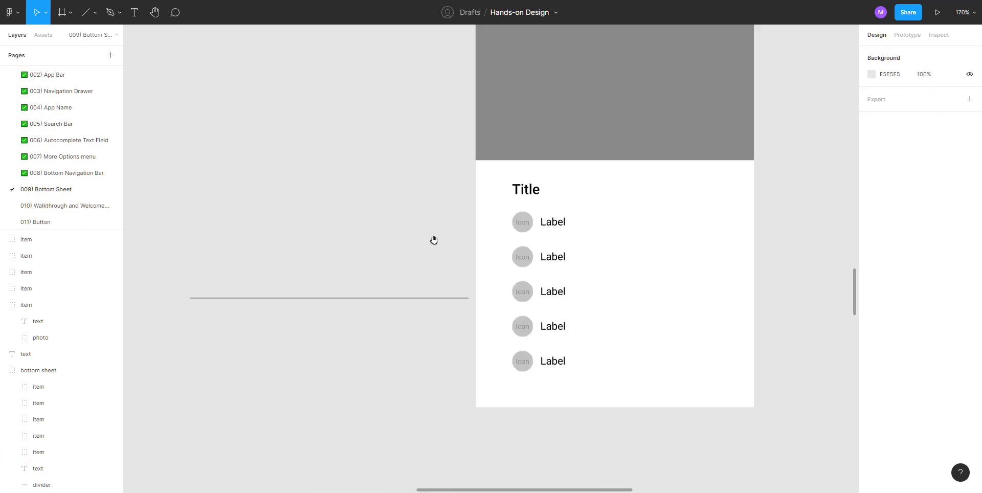
pyautogui.moveTo(541, 226); pyautogui.dragTo(523, 227)
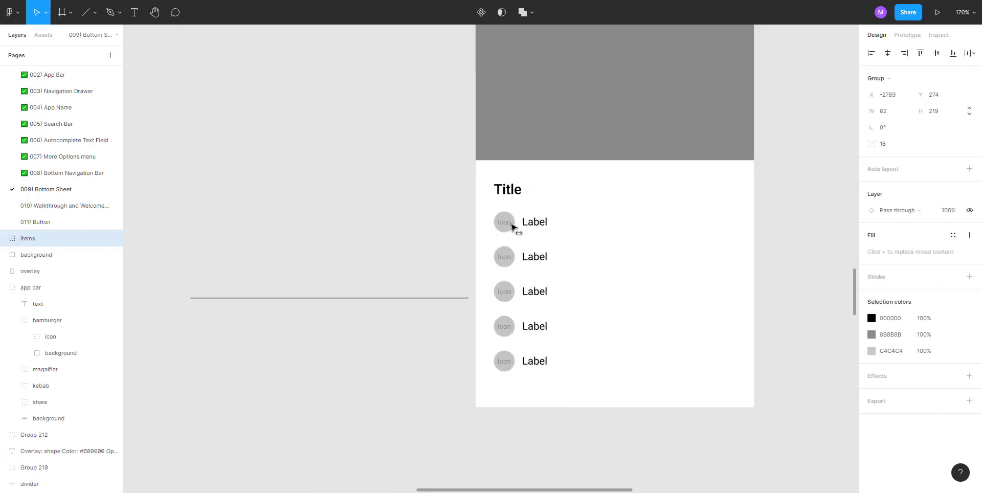
pyautogui.press('alt')
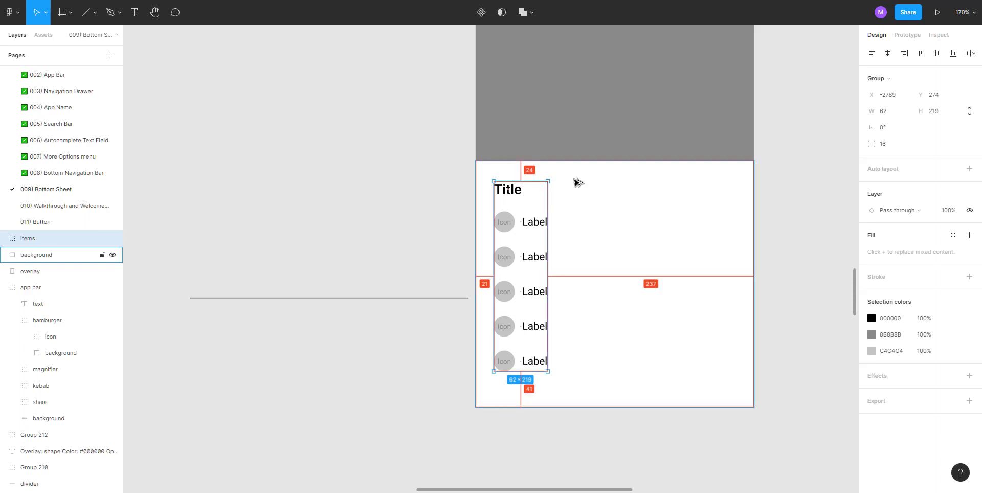
pyautogui.press('Left')
pyautogui.press('Left')
pyautogui.press('Left')
pyautogui.press('Left')
pyautogui.press('Left')
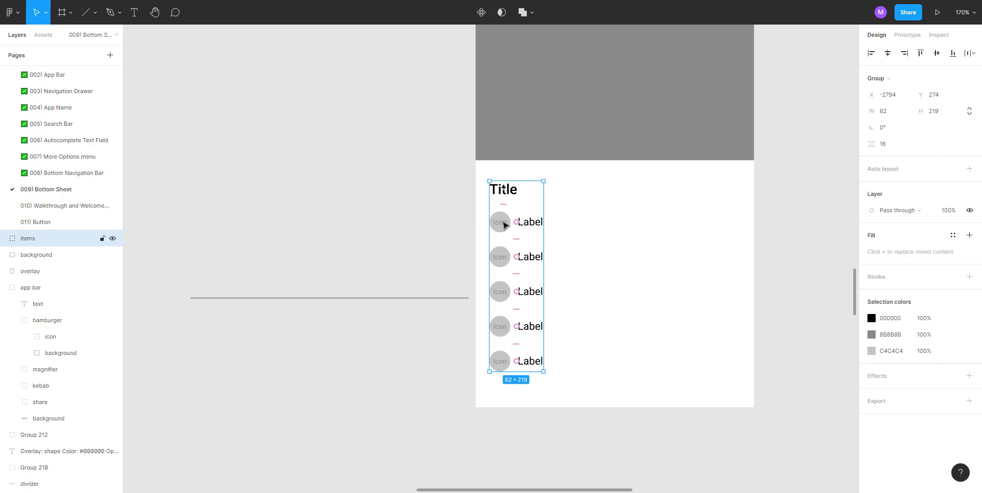
# Ungroup the "items" group and move its five list items 20 px down, away from the Title
pyautogui.press('Return')
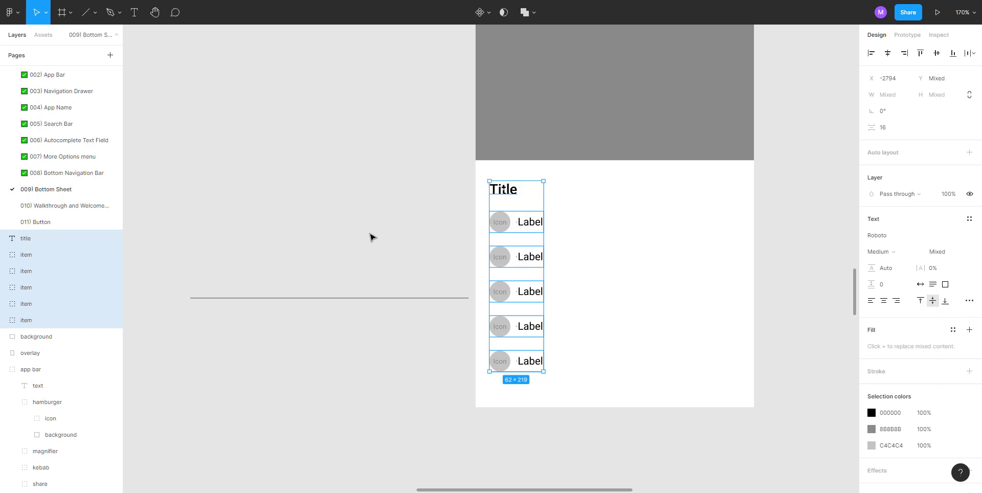
pyautogui.click(513, 235)
pyautogui.click(500, 222)
pyautogui.keyDown('shift'); pyautogui.click(502, 256); pyautogui.keyUp('shift')
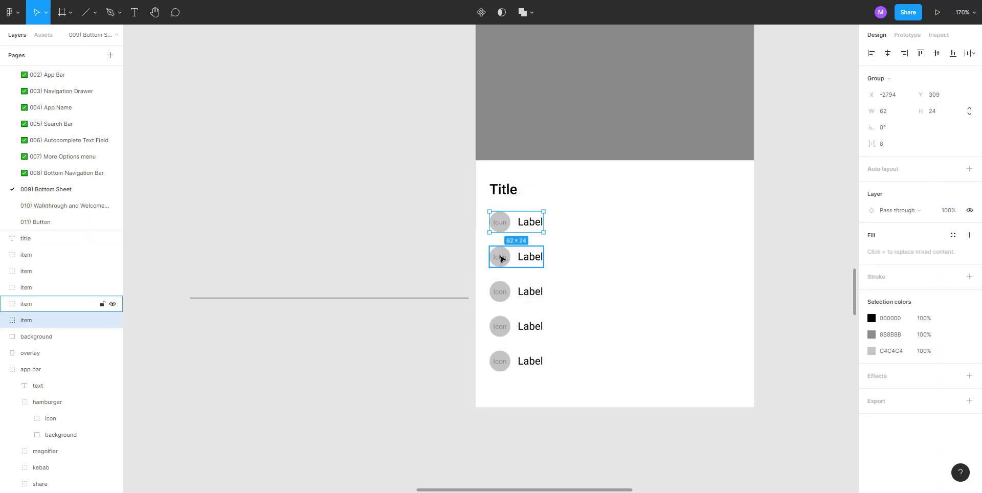
pyautogui.keyDown('shift'); pyautogui.click(504, 293); pyautogui.keyUp('shift')
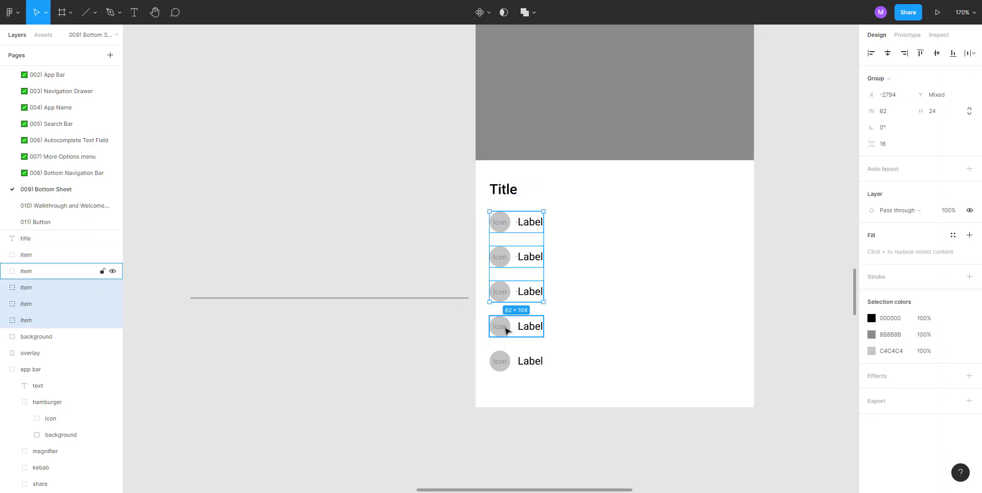
pyautogui.keyDown('shift'); pyautogui.click(500, 326); pyautogui.keyUp('shift')
pyautogui.keyDown('shift'); pyautogui.click(500, 362); pyautogui.keyUp('shift')
pyautogui.hotkey('shift', 'Down')
pyautogui.hotkey('shift', 'Down')
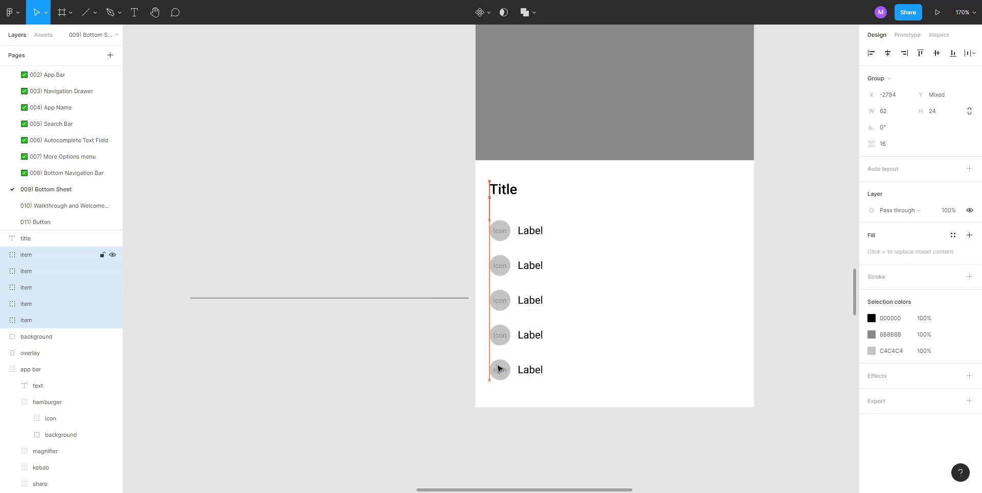
pyautogui.click(360, 380)
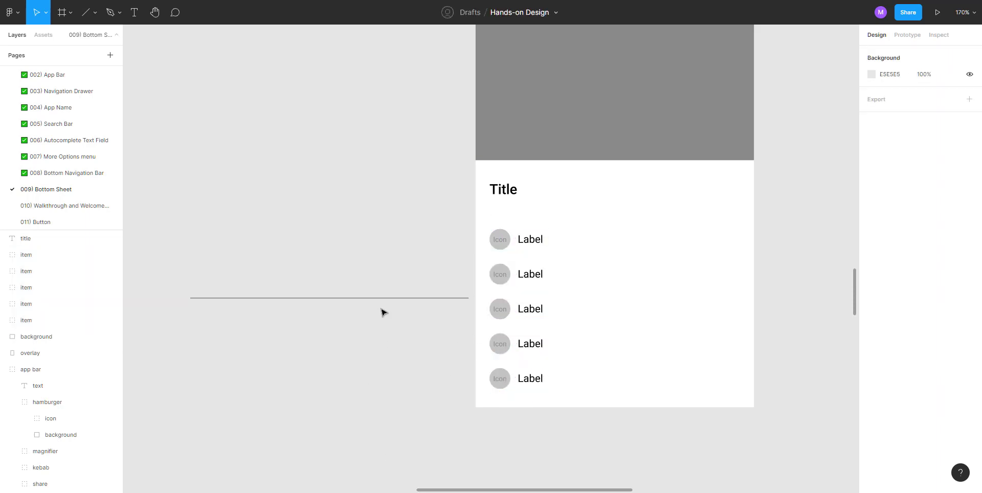
# Place the gray divider line between the Title and first list item, and align it, the white background and the overlay by horizontal centers
pyautogui.moveTo(381, 299); pyautogui.dragTo(688, 209)
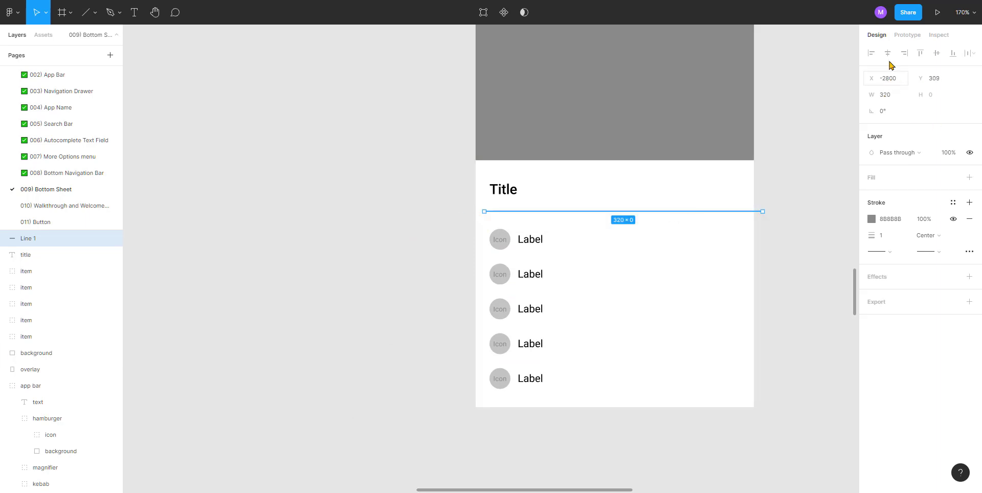
pyautogui.click(762, 174)
pyautogui.click(734, 213)
pyautogui.keyDown('ctrl'); pyautogui.scroll(3, 733, 217); pyautogui.keyUp('ctrl')
pyautogui.keyDown('shift'); pyautogui.click(714, 230); pyautogui.keyUp('shift')
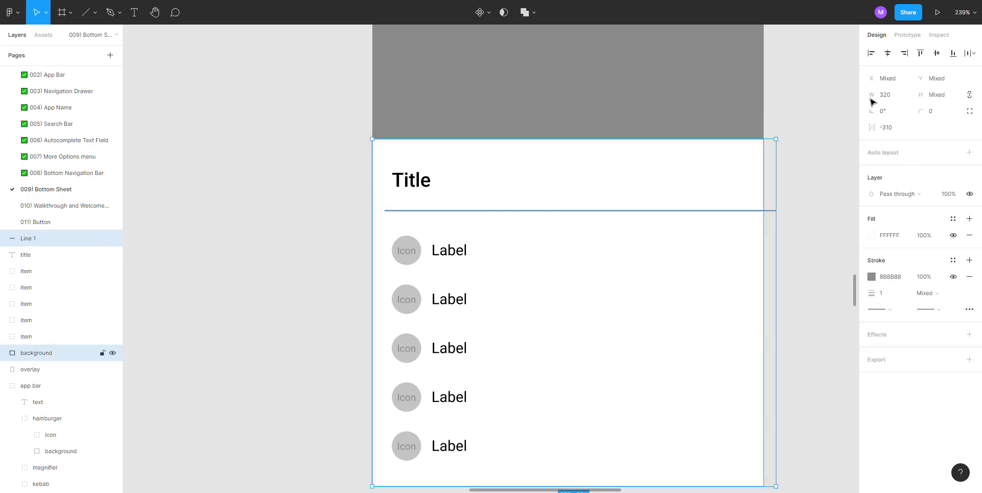
pyautogui.hotkey('alt', 'h')
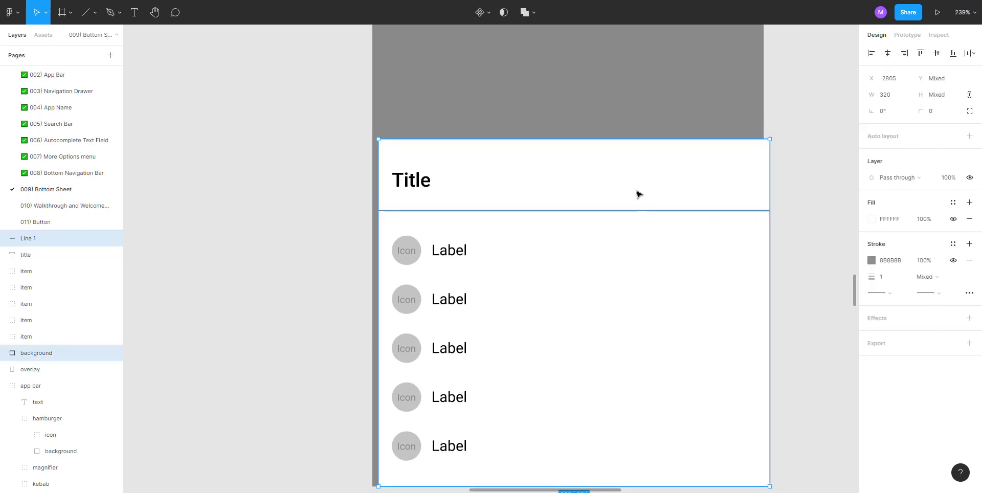
pyautogui.keyDown('shift'); pyautogui.click(581, 99); pyautogui.keyUp('shift')
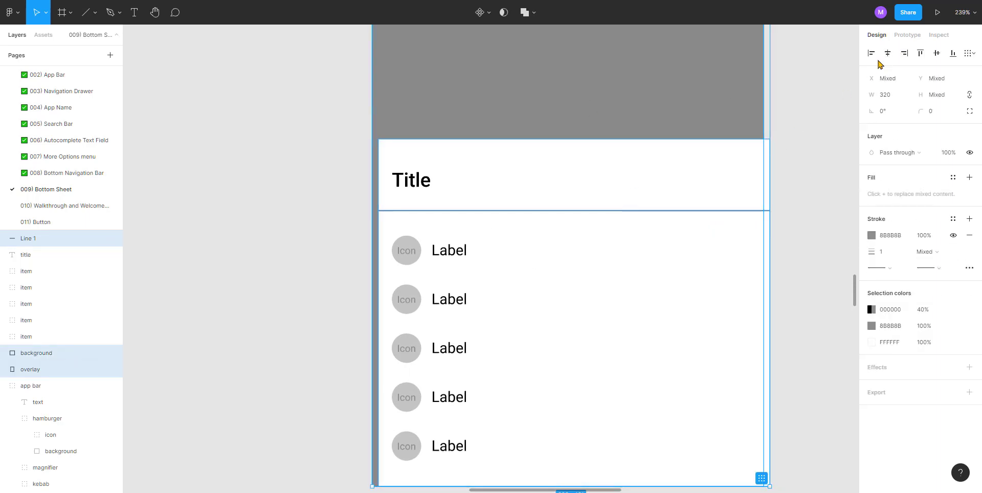
pyautogui.click(887, 53)
pyautogui.click(810, 196)
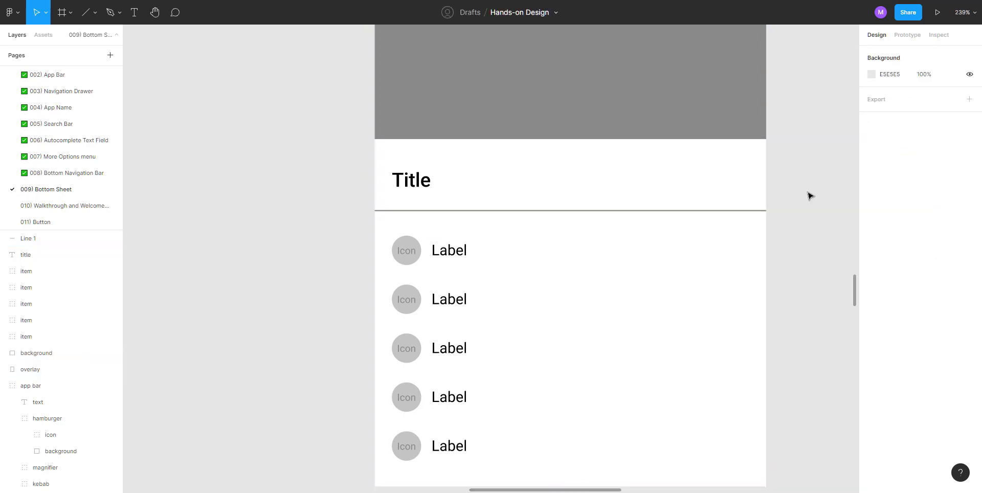
# Set the divider line's stroke color to C4C4C4, the fill color of the item icon's circle
pyautogui.hscroll(4, 752, 225)
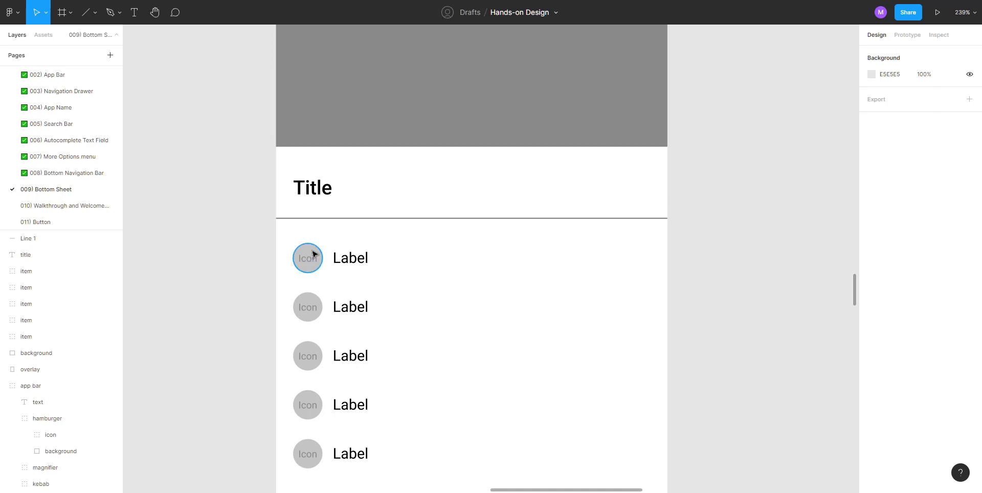
pyautogui.keyDown('ctrl'); pyautogui.click(315, 252); pyautogui.keyUp('ctrl')
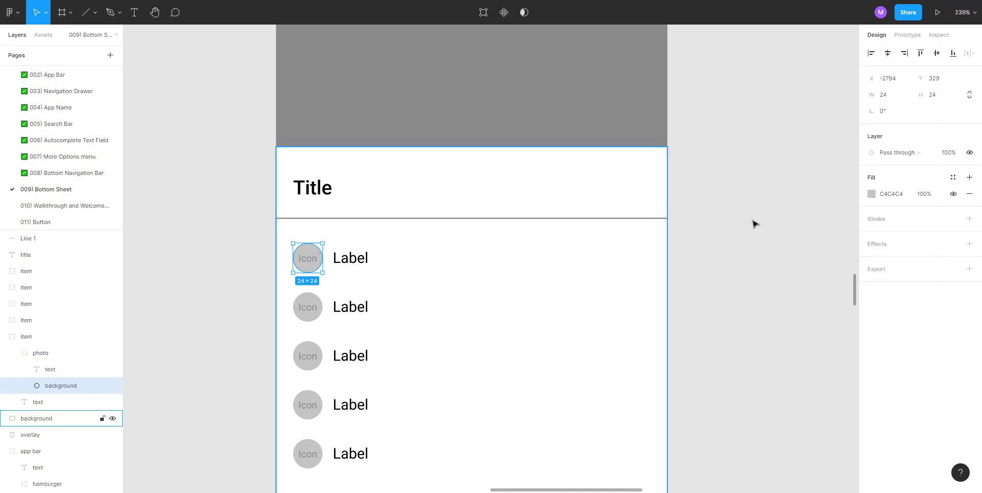
pyautogui.click(886, 195)
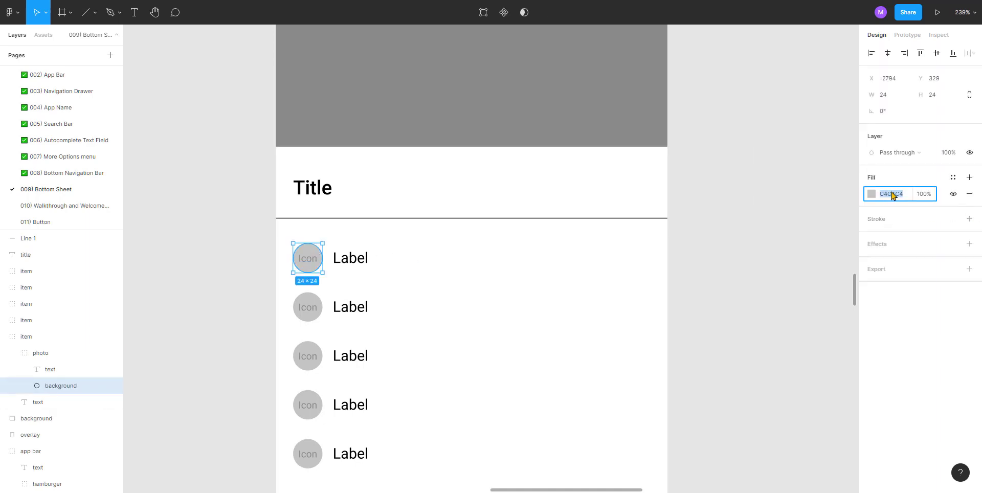
pyautogui.click(792, 225)
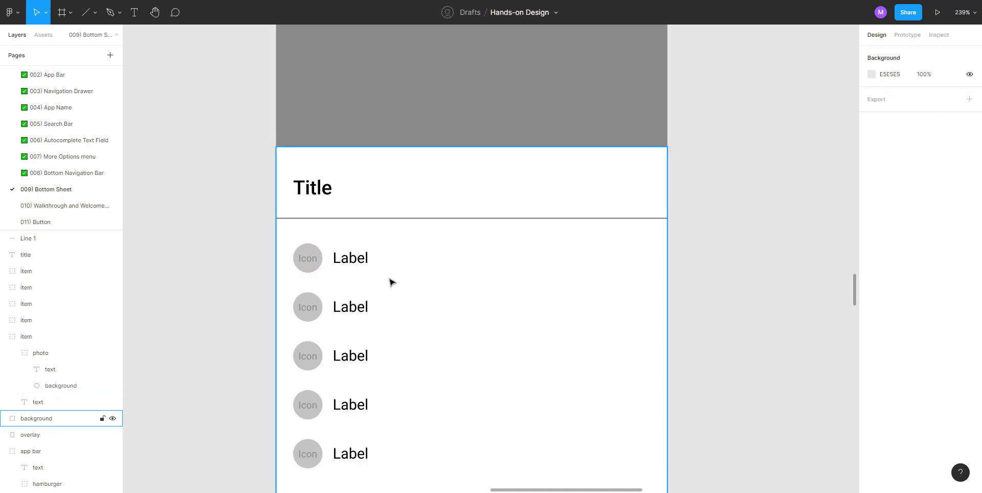
pyautogui.click(377, 220)
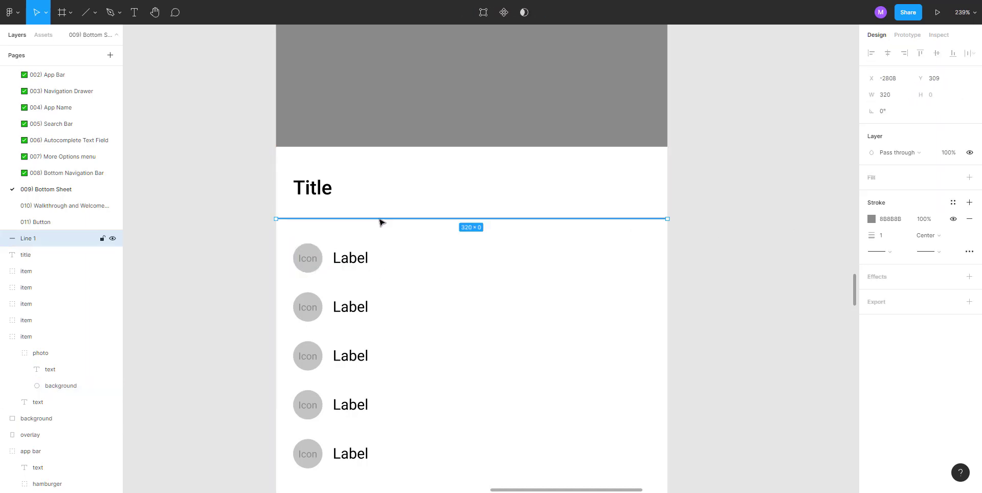
pyautogui.click(896, 220)
pyautogui.write('C4C4C4')
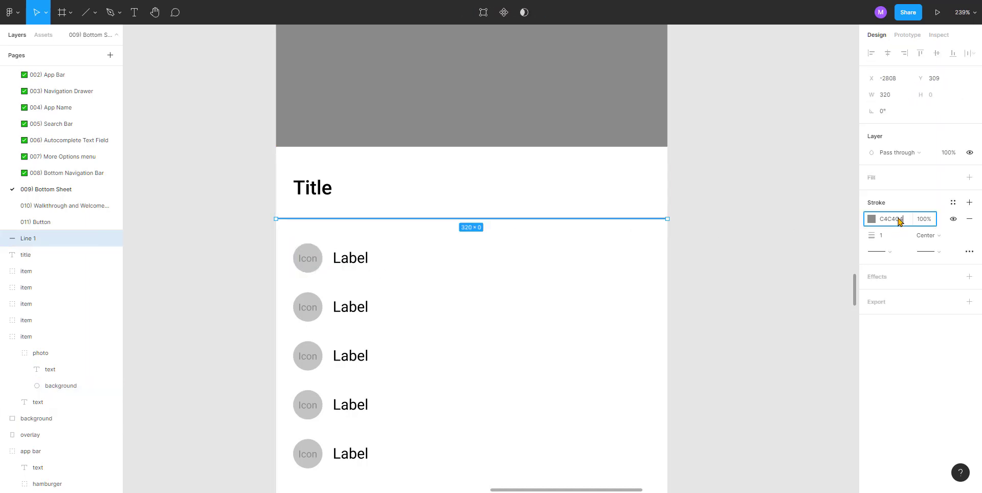
pyautogui.press('Return')
pyautogui.click(772, 214)
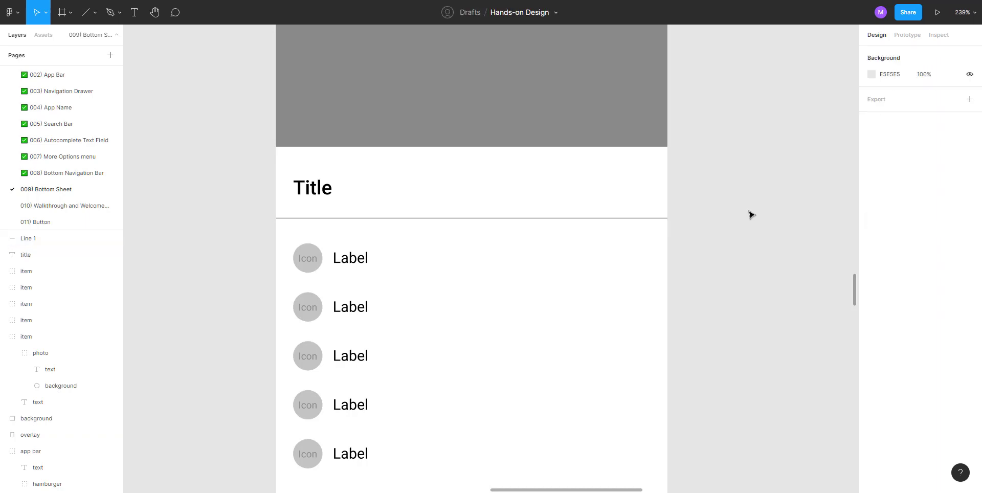
# Compare the stroke settings of the existing bottom sheet's divider with those of the new divider line
pyautogui.scroll(-5, 617, 223)
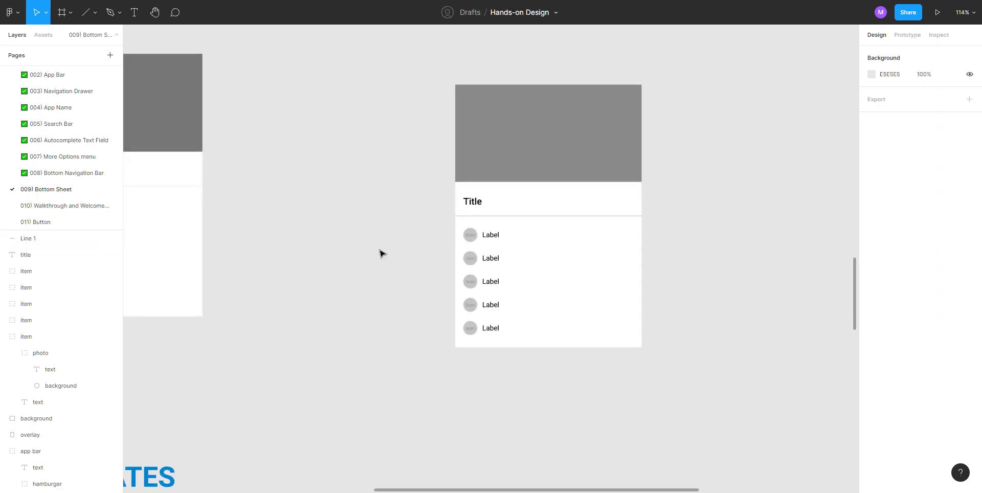
pyautogui.scroll(5, 407, 241)
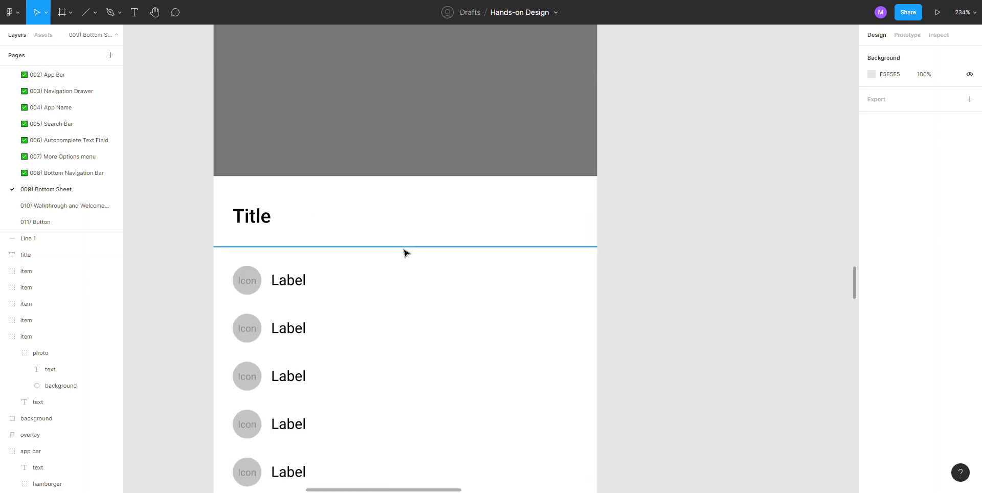
pyautogui.click(403, 248)
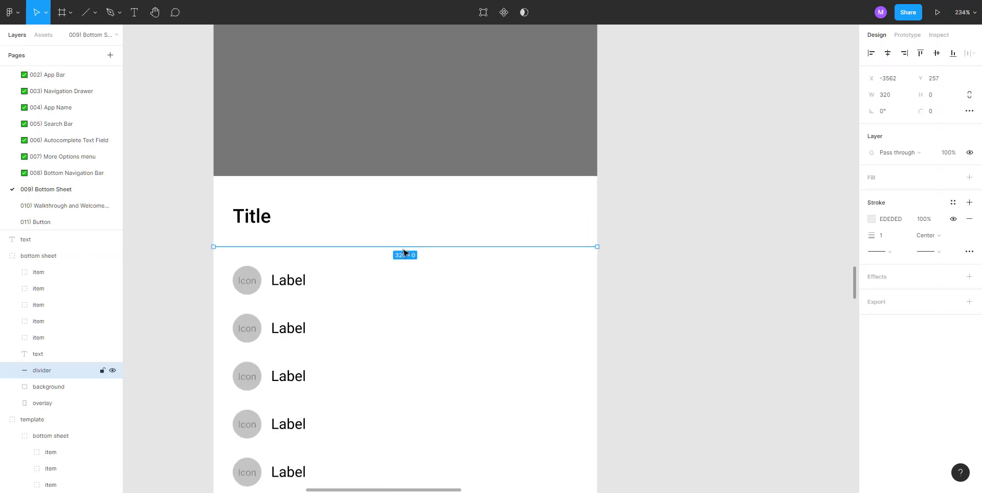
pyautogui.scroll(-1, 687, 245)
pyautogui.click(695, 242)
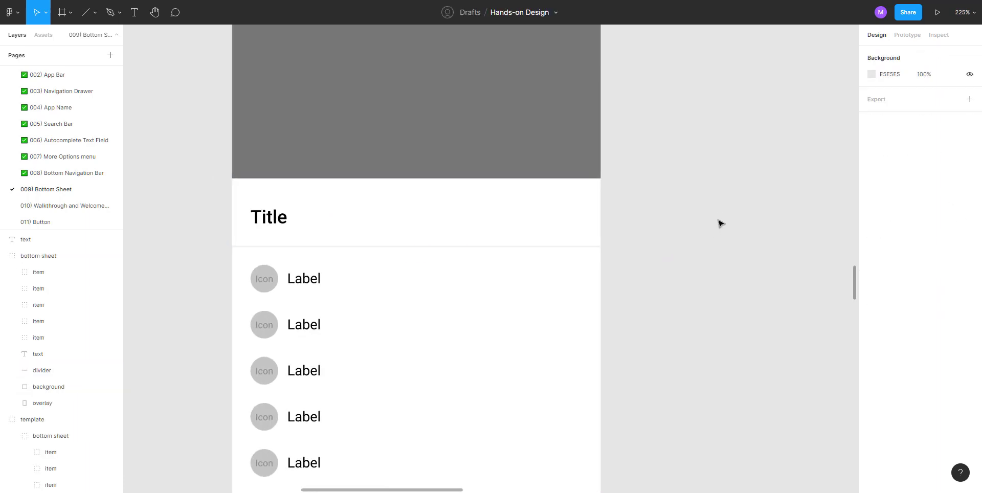
pyautogui.moveTo(787, 220); pyautogui.dragTo(488, 219)
pyautogui.moveTo(768, 231); pyautogui.dragTo(276, 202)
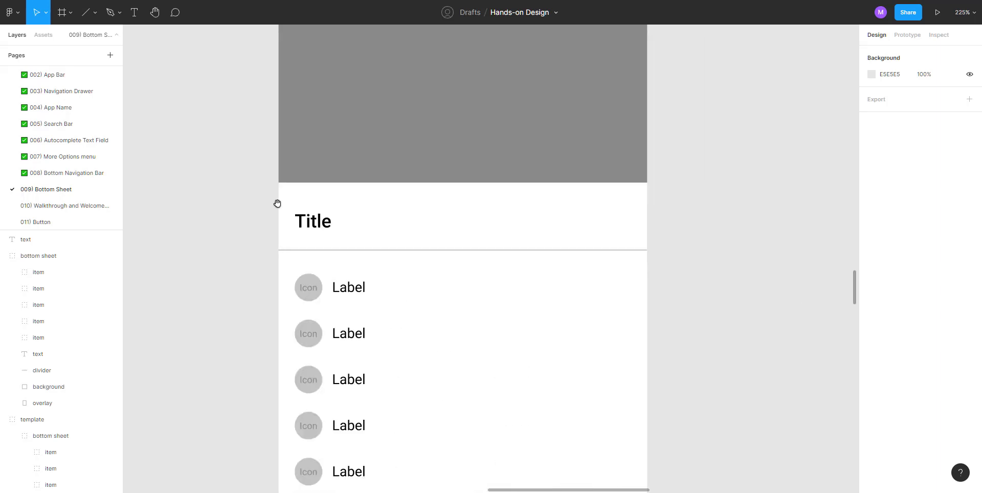
pyautogui.click(427, 251)
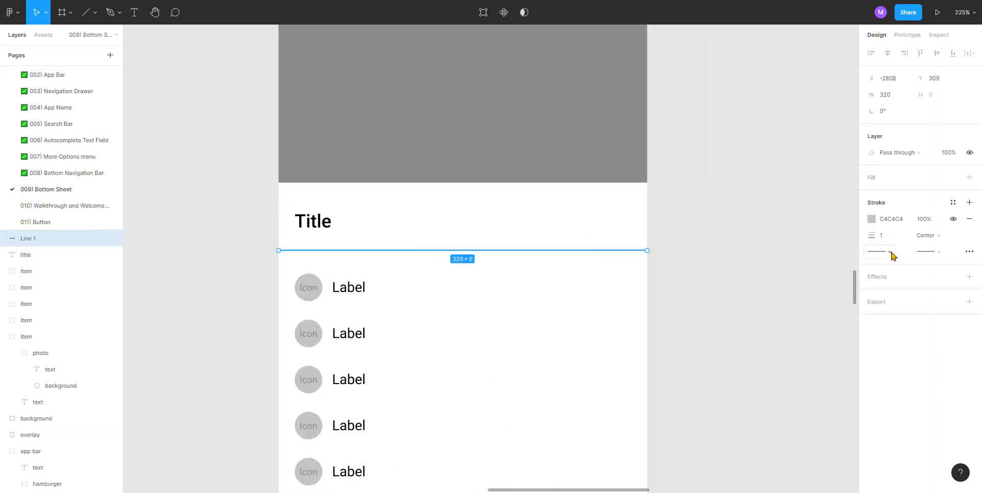
pyautogui.click(734, 229)
# Set the new divider line's stroke thickness to 0.5
pyautogui.scroll(2, 734, 229)
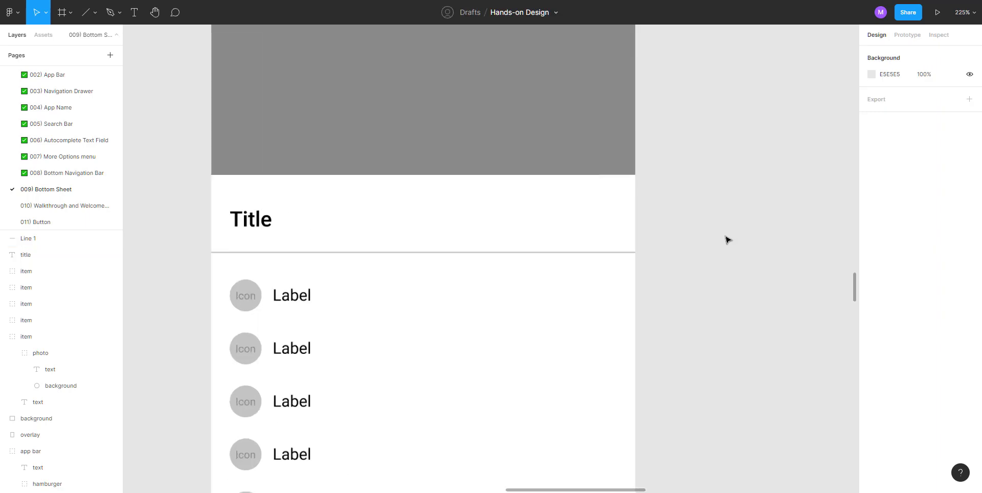
pyautogui.scroll(2, 550, 256)
pyautogui.click(551, 254)
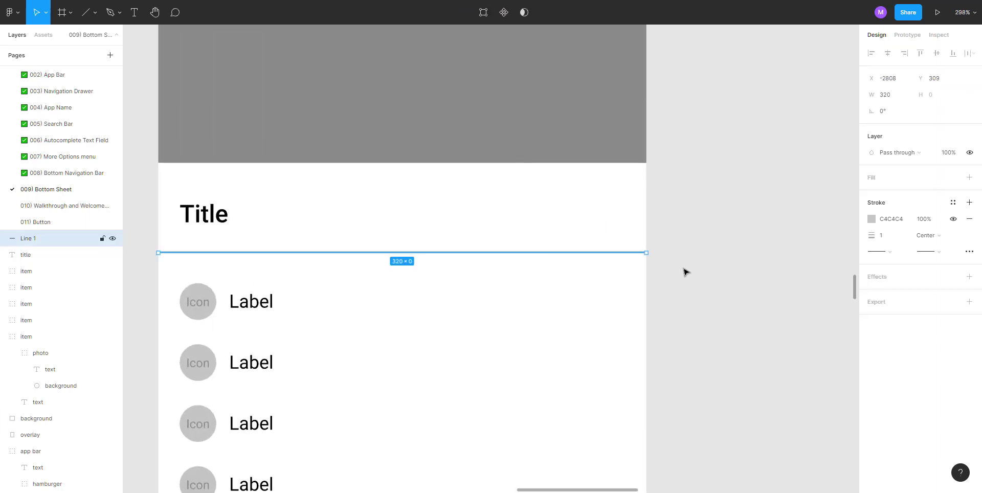
pyautogui.click(897, 238)
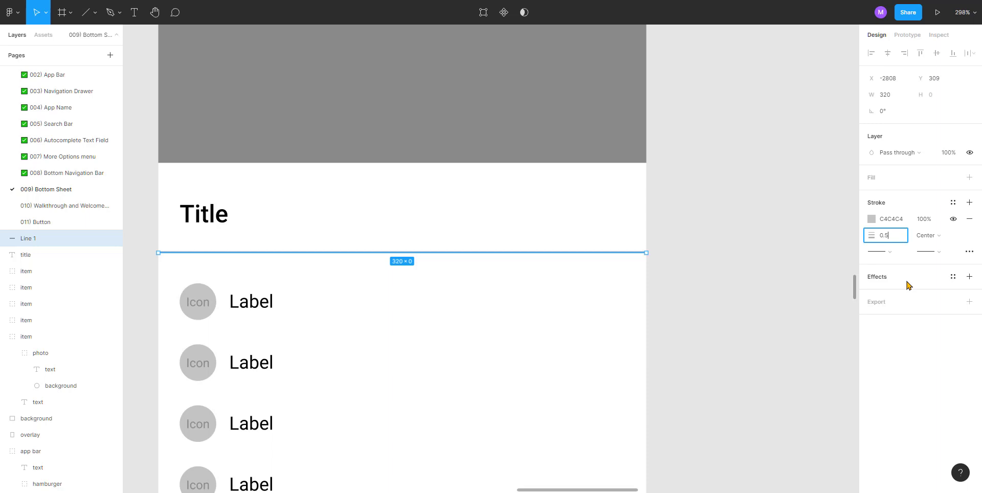
pyautogui.press('Return')
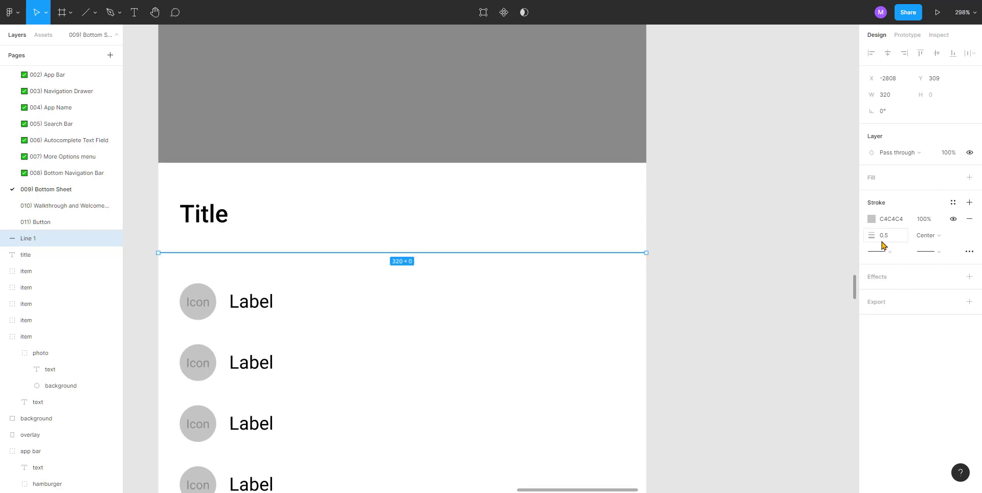
pyautogui.click(682, 254)
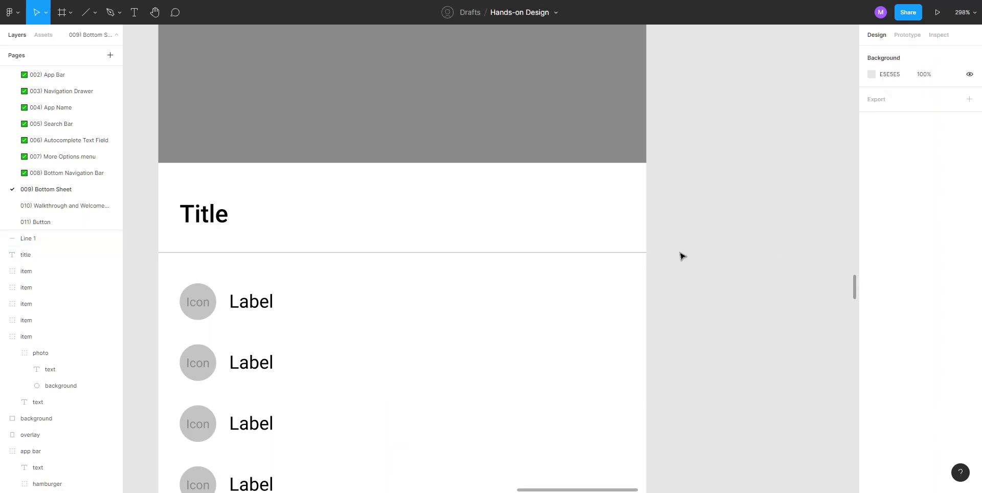
# Set the stroke thickness of the divider line below the Title to 1
pyautogui.click(591, 253)
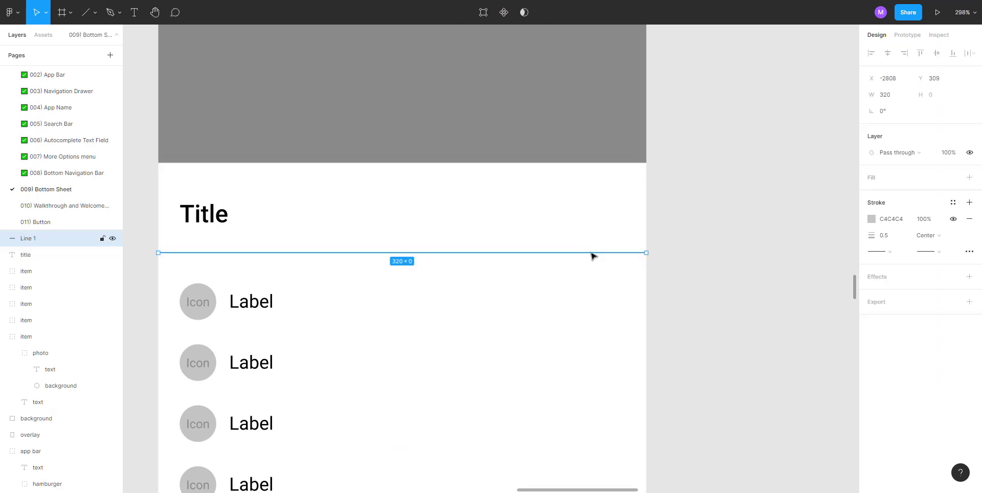
pyautogui.click(884, 234)
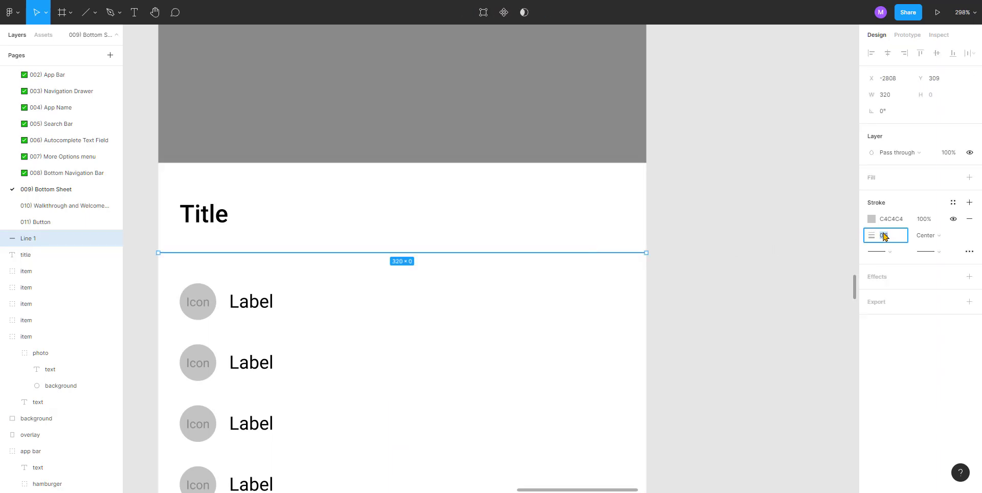
pyautogui.write('1')
pyautogui.press('Return')
pyautogui.click(767, 225)
pyautogui.moveTo(713, 190)
pyautogui.mouseDown()
pyautogui.moveTo(756, 180)
pyautogui.moveTo(756, 164)
pyautogui.mouseUp()
pyautogui.scroll(-4, 756, 173)
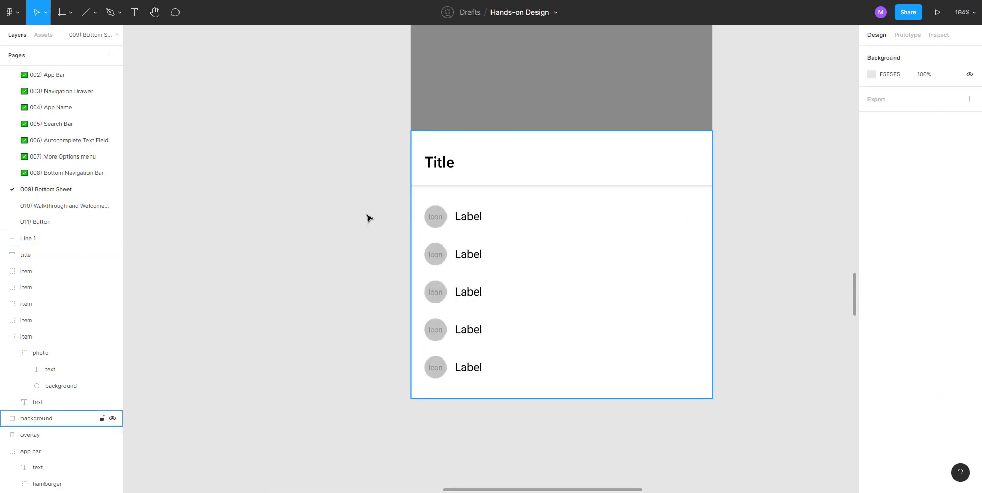
# Move the five list items up together by 4 px, leaving a 16 px gap below the divider line
pyautogui.click(440, 187)
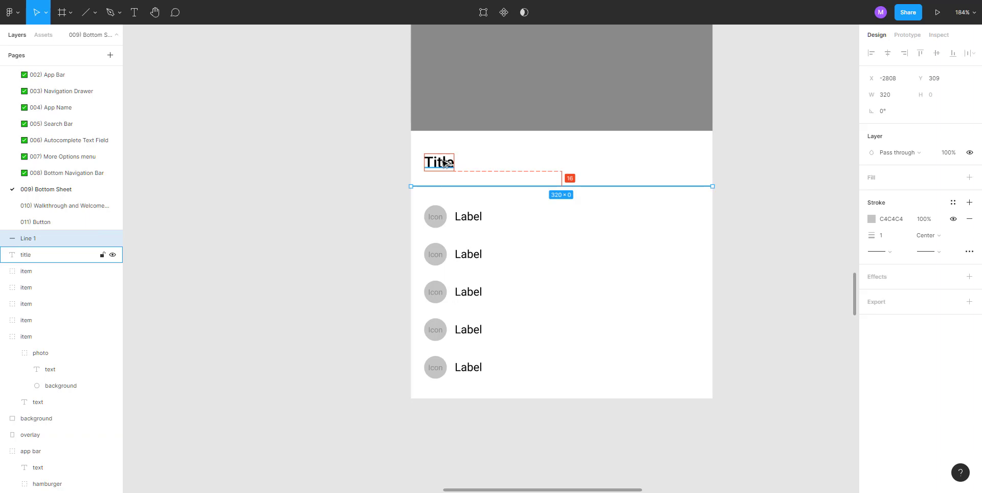
pyautogui.click(325, 237)
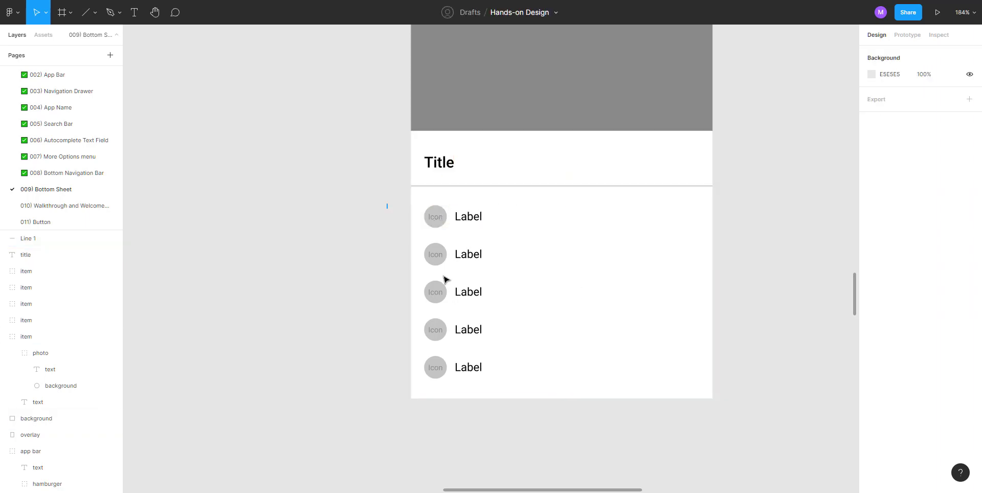
pyautogui.moveTo(387, 205); pyautogui.dragTo(533, 384)
pyautogui.click(440, 221)
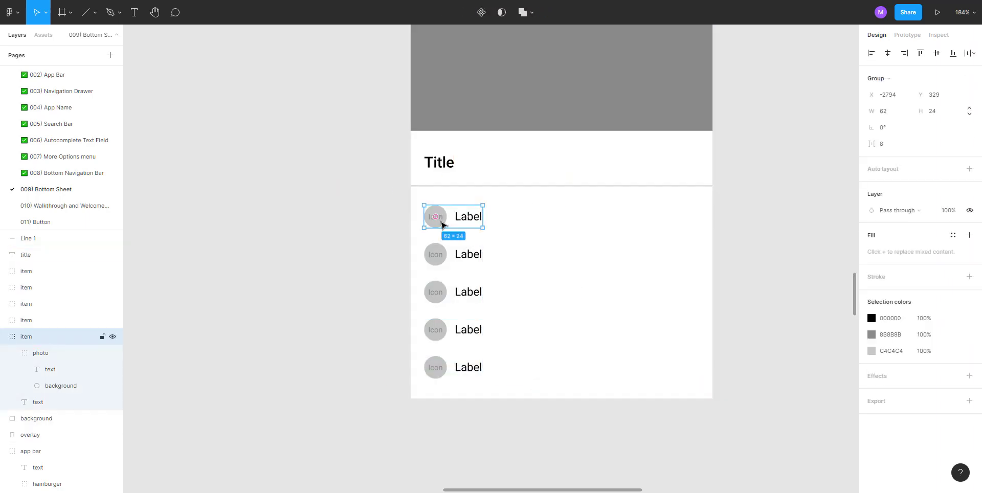
pyautogui.keyDown('shift'); pyautogui.click(437, 256); pyautogui.keyUp('shift')
pyautogui.keyDown('shift'); pyautogui.click(432, 294); pyautogui.keyUp('shift')
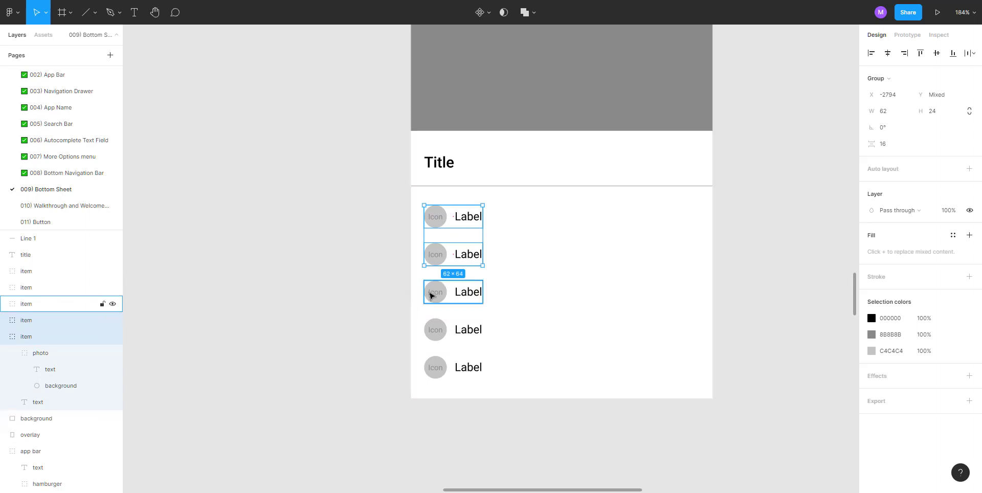
pyautogui.keyDown('shift'); pyautogui.click(448, 333); pyautogui.keyUp('shift')
pyautogui.keyDown('shift'); pyautogui.click(432, 373); pyautogui.keyUp('shift')
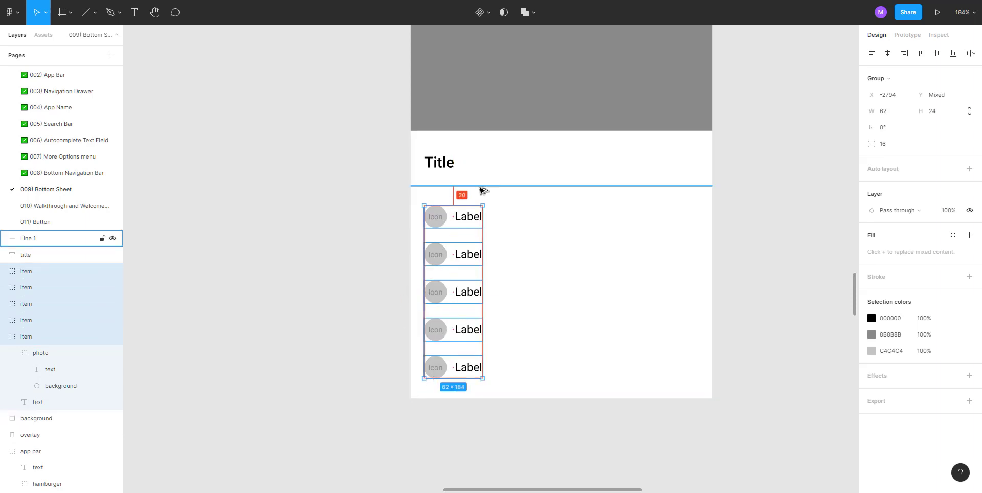
pyautogui.press('Up')
pyautogui.press('Up')
pyautogui.press('Up')
pyautogui.press('Up')
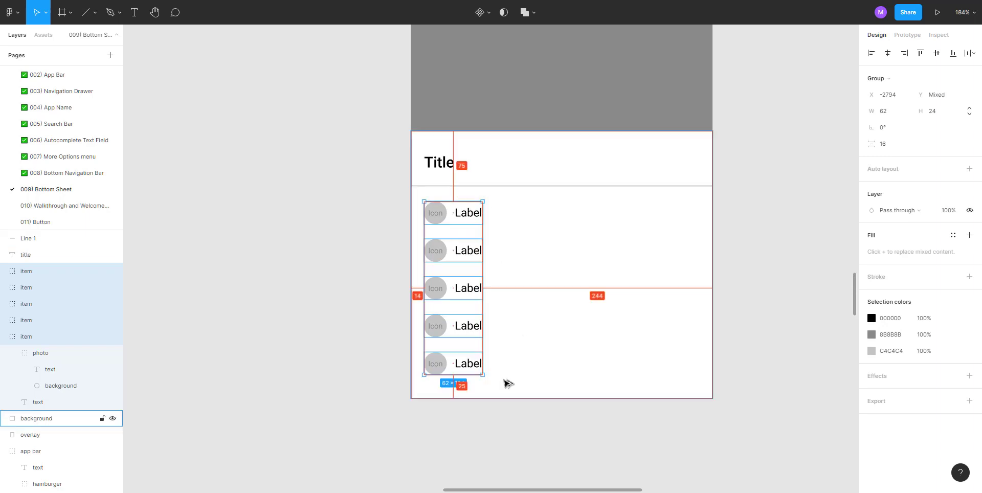
# Move the Title, divider line and five list items down together by 1 px, leaving the white background and overlay in place
pyautogui.click(334, 156)
pyautogui.keyDown('ctrl'); pyautogui.scroll(-3, 333, 185); pyautogui.keyUp('ctrl')
pyautogui.moveTo(362, 159); pyautogui.dragTo(519, 362)
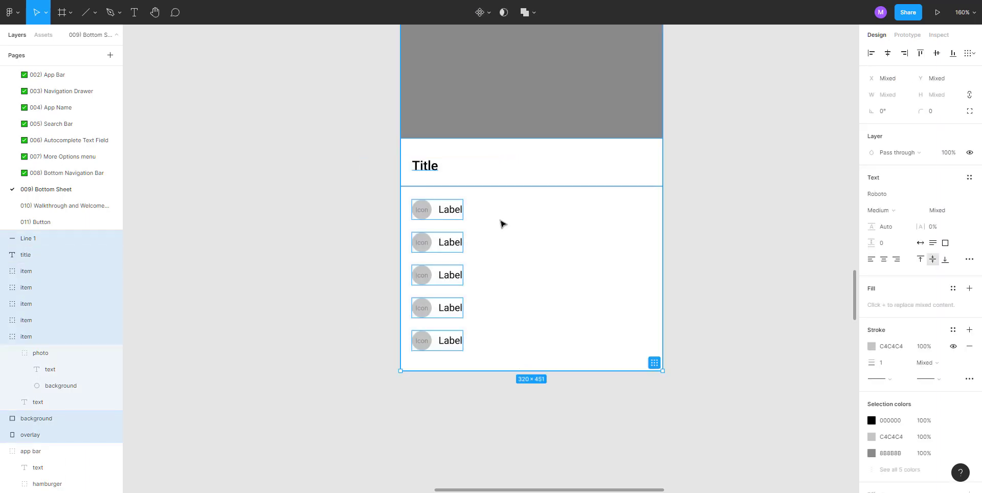
pyautogui.keyDown('shift'); pyautogui.click(493, 160); pyautogui.keyUp('shift')
pyautogui.keyDown('shift'); pyautogui.click(477, 100); pyautogui.keyUp('shift')
pyautogui.press('alt')
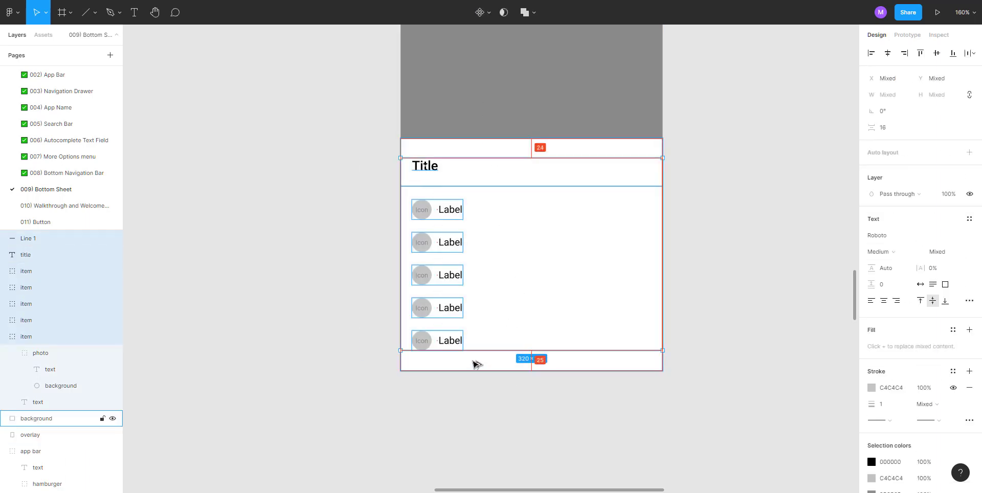
pyautogui.press('Down')
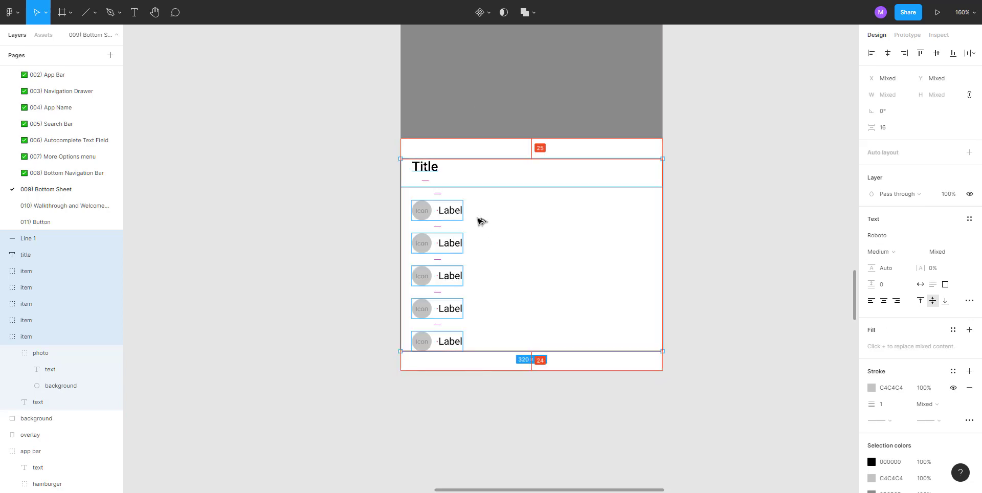
# Set the white background's height to 283 and move it down 1 px to Y 251
pyautogui.scroll(2, 389, 157)
pyautogui.click(515, 150)
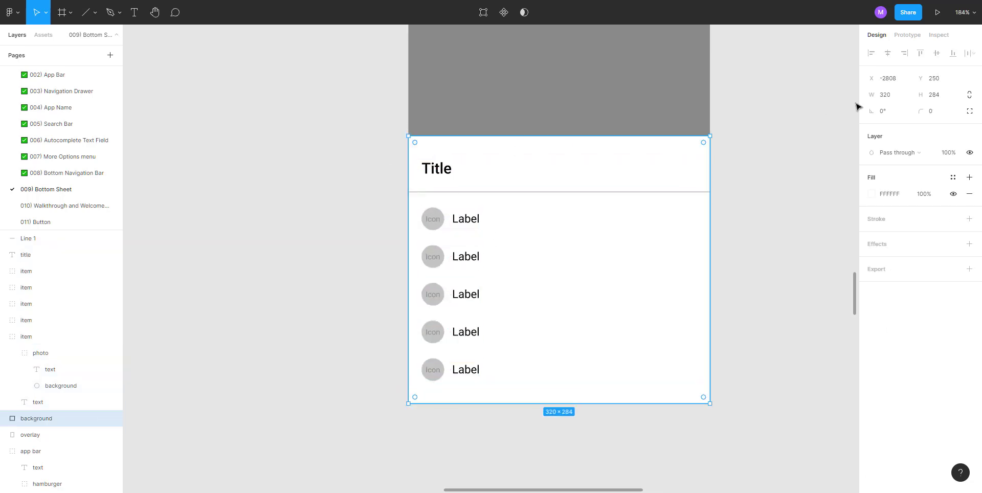
pyautogui.click(944, 97)
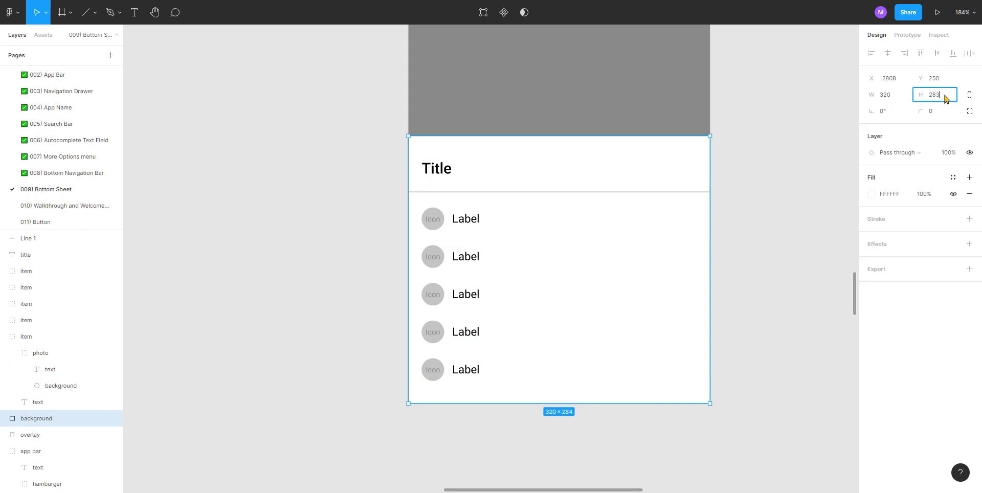
pyautogui.press('Return')
pyautogui.click(289, 276)
pyautogui.click(547, 153)
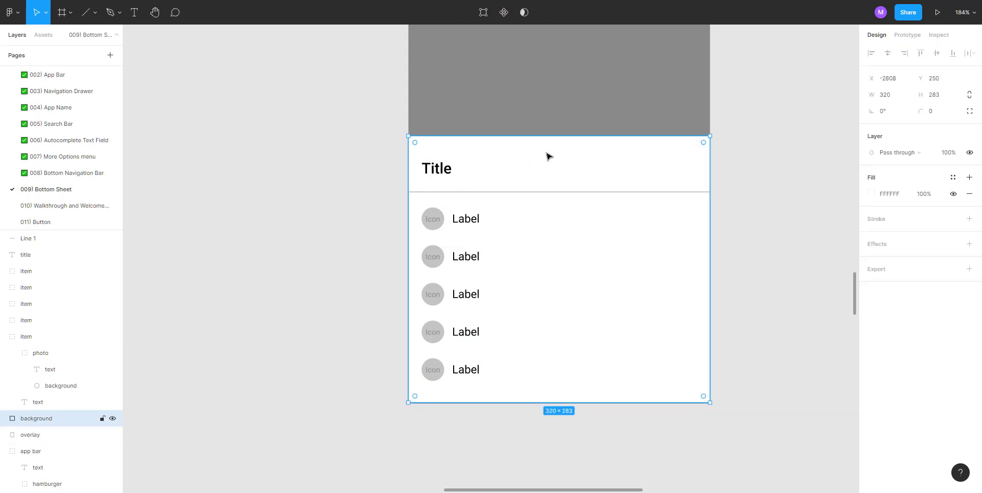
pyautogui.moveTo(547, 156); pyautogui.dragTo(548, 157)
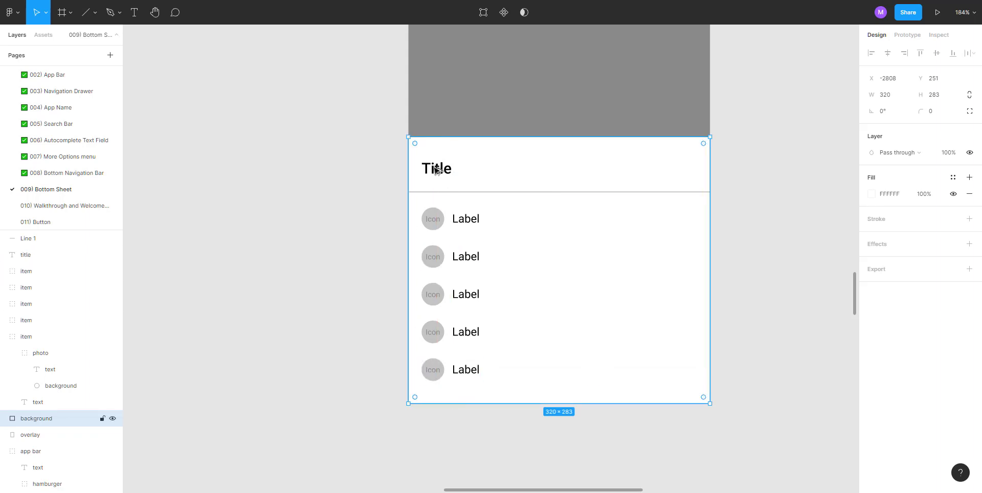
# Move the Title and the five list items 2 px right together, giving them a 16 px left margin on the background
pyautogui.click(368, 182)
pyautogui.click(450, 177)
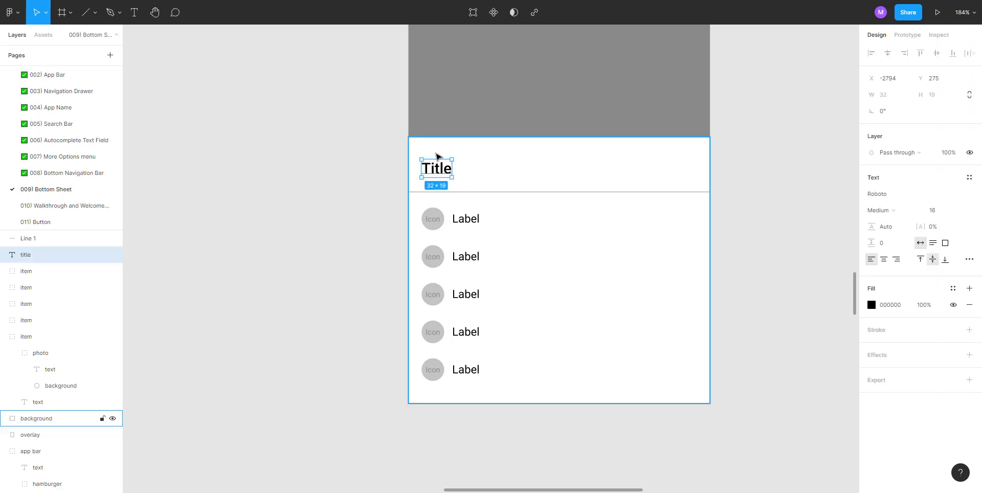
pyautogui.click(434, 219)
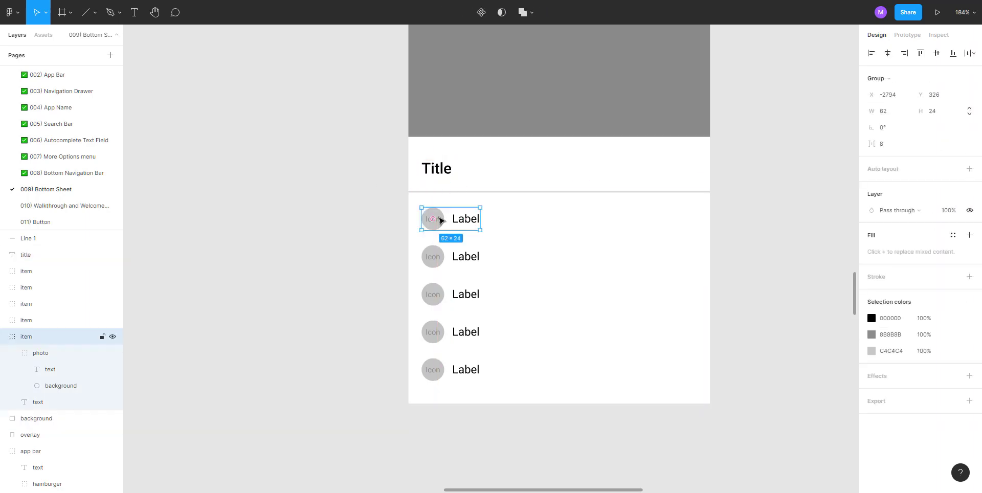
pyautogui.keyDown('shift'); pyautogui.click(432, 264); pyautogui.keyUp('shift')
pyautogui.keyDown('shift'); pyautogui.click(431, 292); pyautogui.keyUp('shift')
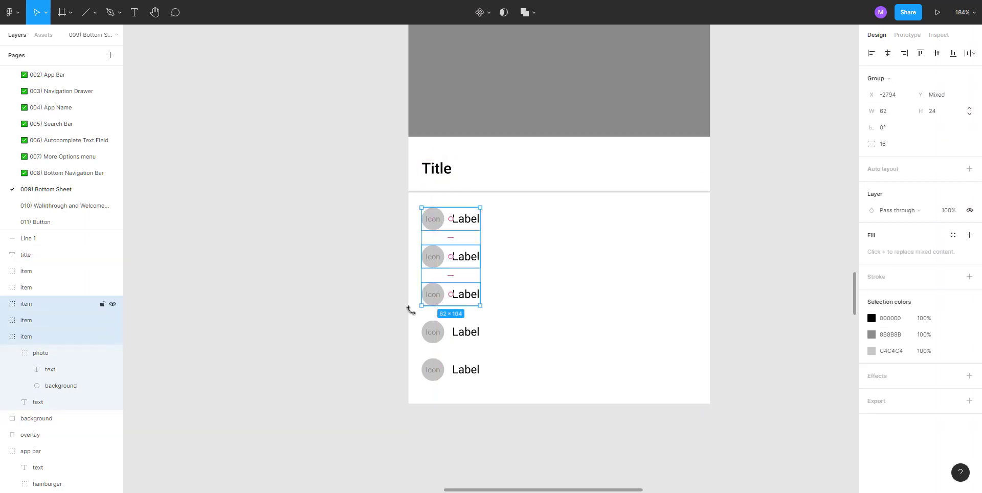
pyautogui.keyDown('shift'); pyautogui.click(431, 331); pyautogui.keyUp('shift')
pyautogui.keyDown('shift'); pyautogui.click(432, 368); pyautogui.keyUp('shift')
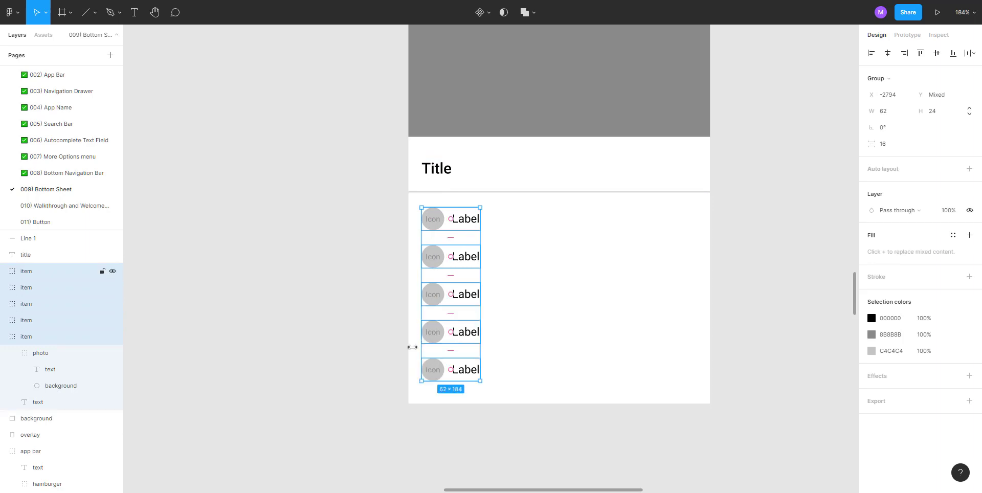
pyautogui.keyDown('shift'); pyautogui.click(439, 164); pyautogui.keyUp('shift')
pyautogui.press('alt')
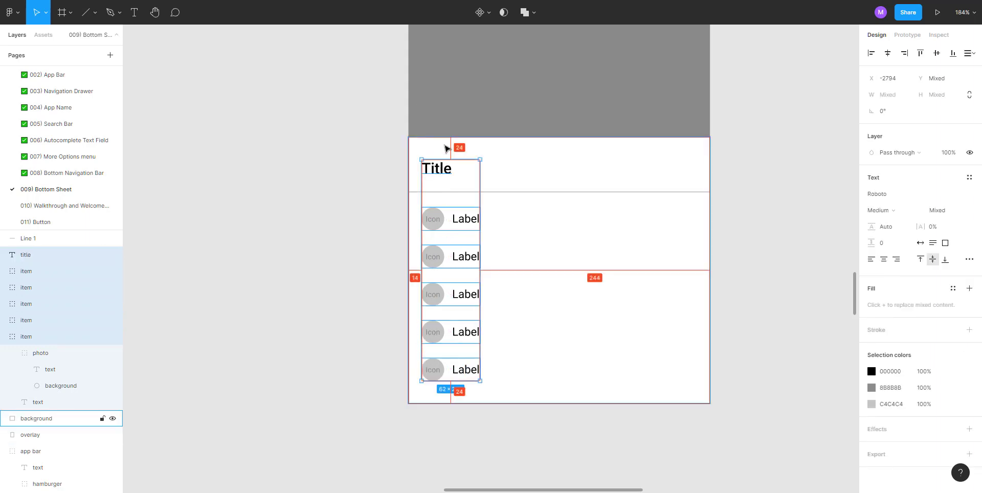
pyautogui.press('Right')
pyautogui.press('Right')
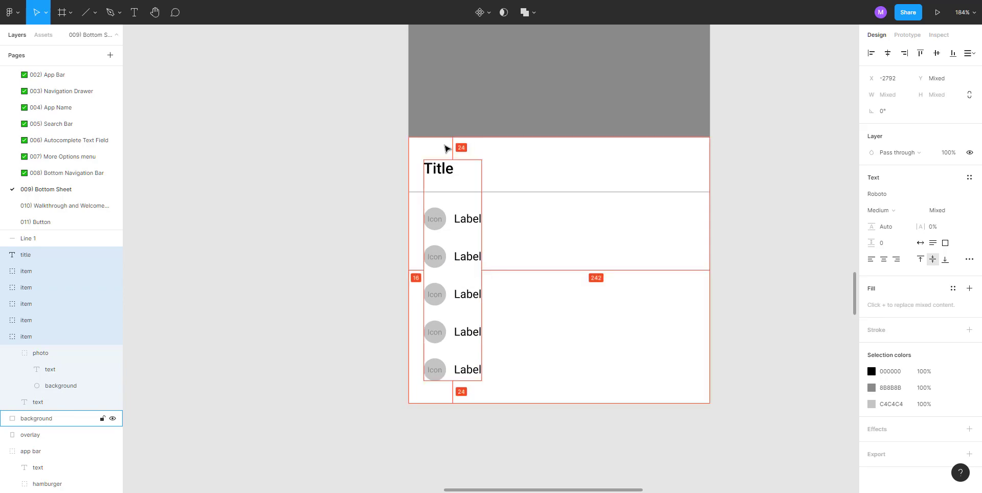
pyautogui.click(369, 192)
# Group the overlay, white background, Title, divider line and five list items of the new bottom sheet
pyautogui.scroll(-6, 376, 205)
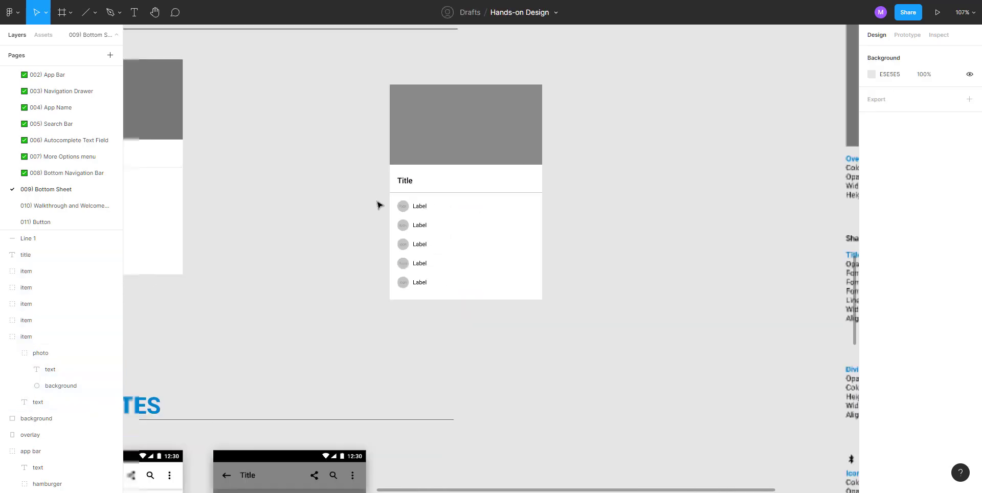
pyautogui.moveTo(342, 208); pyautogui.dragTo(443, 220)
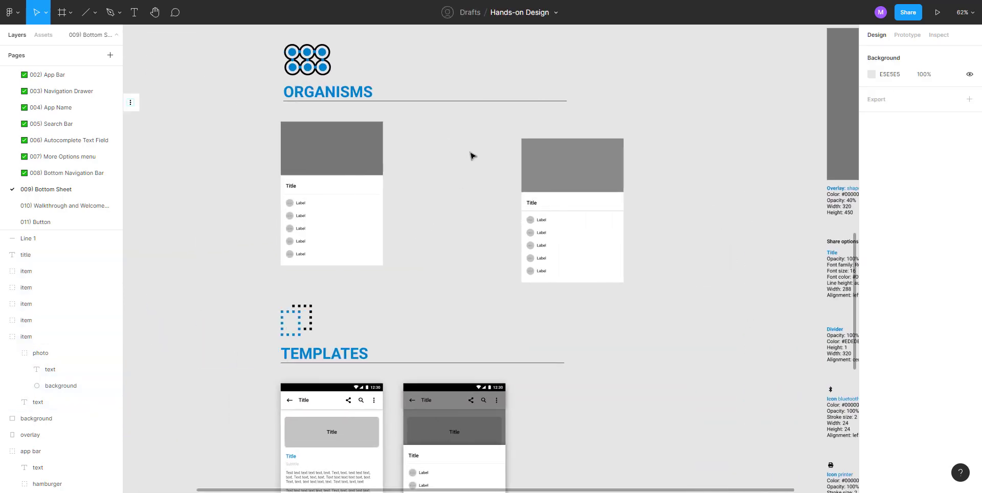
pyautogui.moveTo(488, 128); pyautogui.dragTo(657, 302)
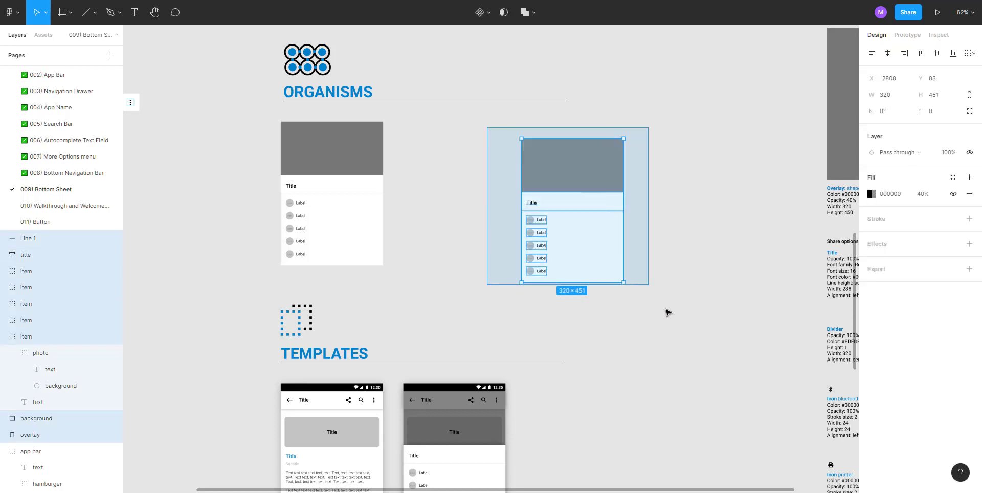
pyautogui.hotkey('ctrl', 'g')
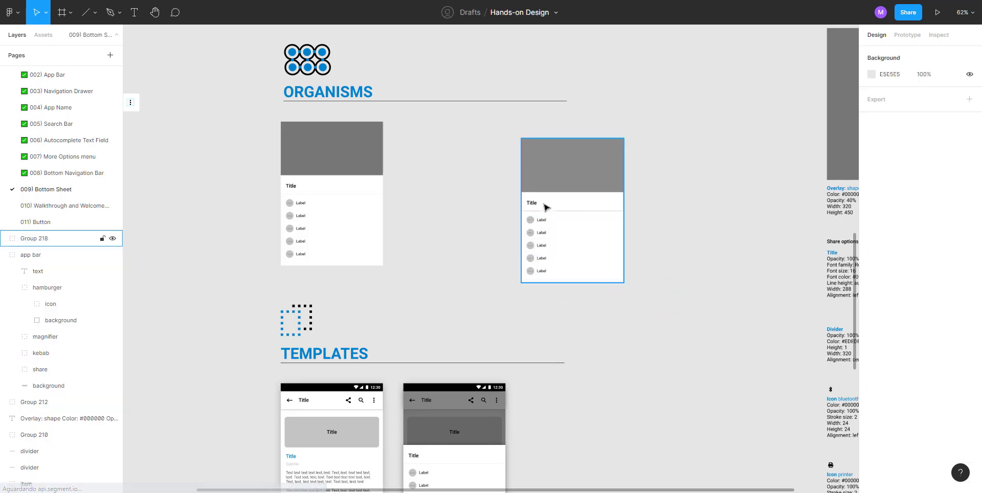
# Place the grouped bottom sheet beside the existing one under ORGANISMS, at X -3193, Y 30
pyautogui.moveTo(546, 208); pyautogui.dragTo(432, 187)
pyautogui.scroll(3, 420, 186)
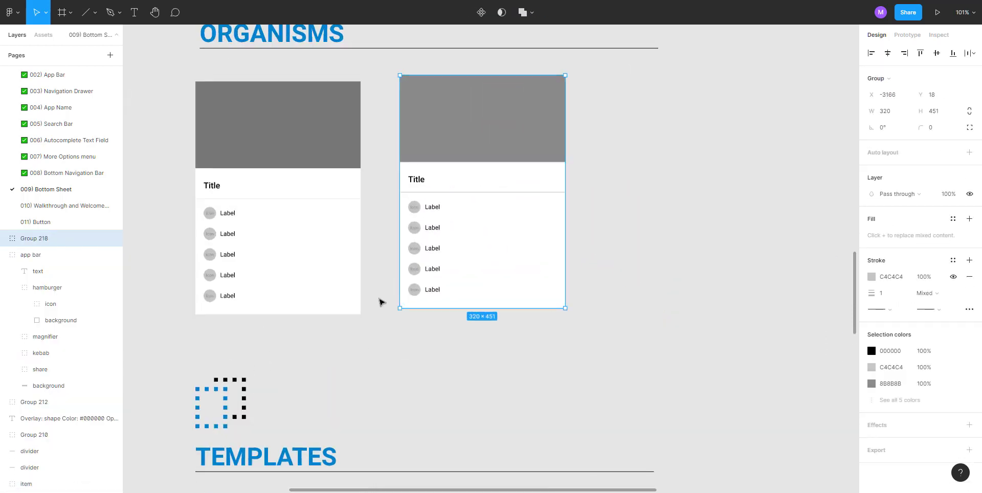
pyautogui.click(369, 350)
pyautogui.moveTo(368, 353); pyautogui.dragTo(448, 378)
pyautogui.moveTo(524, 151); pyautogui.dragTo(517, 154)
pyautogui.scroll(-5, 517, 154)
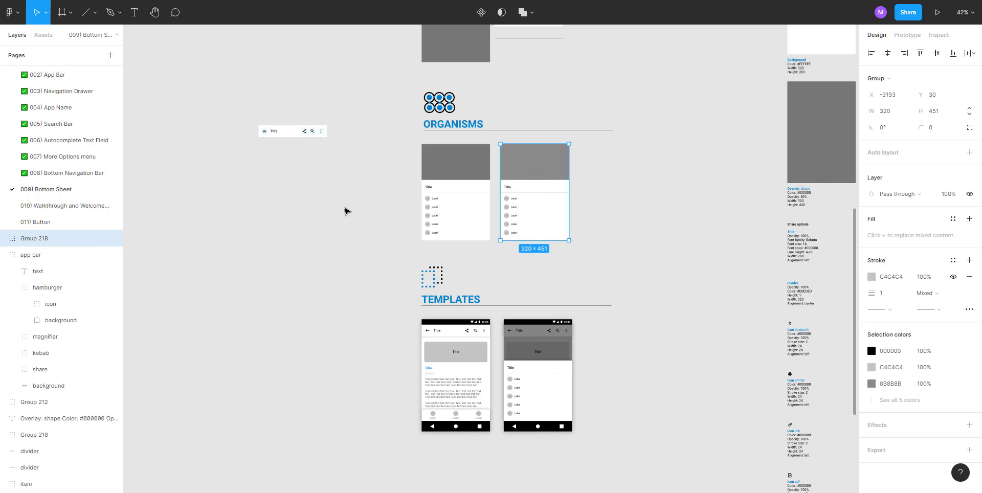
# Move the bottom sheet group to the empty canvas area beside ORGANISMS and place the app bar just above it, with left edges aligned
pyautogui.moveTo(344, 210); pyautogui.dragTo(326, 217)
pyautogui.keyDown('ctrl'); pyautogui.scroll(2, 326, 217); pyautogui.keyUp('ctrl')
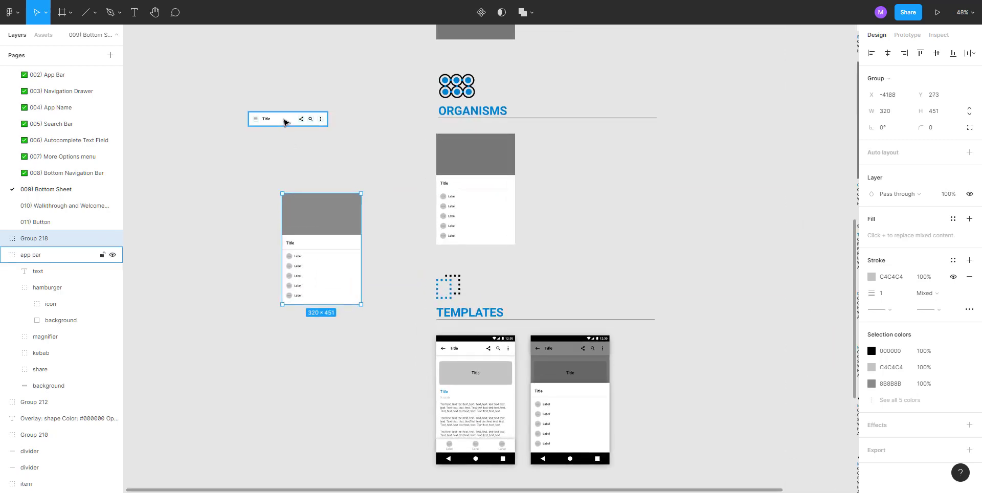
pyautogui.moveTo(285, 121); pyautogui.dragTo(318, 174)
pyautogui.keyDown('ctrl'); pyautogui.scroll(8, 290, 231); pyautogui.keyUp('ctrl')
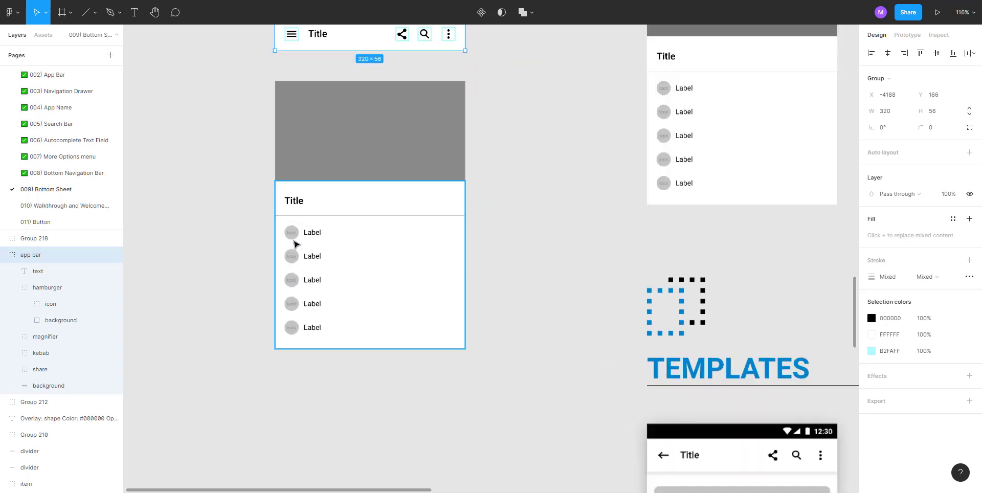
# Examine the new bottom sheet and the two existing screens under TEMPLATES
pyautogui.click(293, 232)
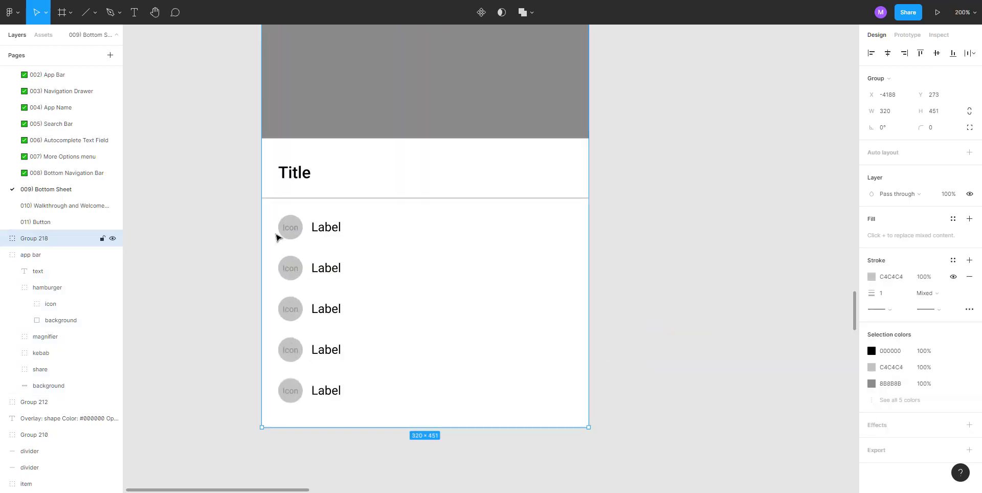
pyautogui.keyDown('ctrl'); pyautogui.scroll(-5, 280, 235); pyautogui.keyUp('ctrl')
pyautogui.click(235, 178)
pyautogui.keyDown('ctrl'); pyautogui.scroll(-3, 230, 190); pyautogui.keyUp('ctrl')
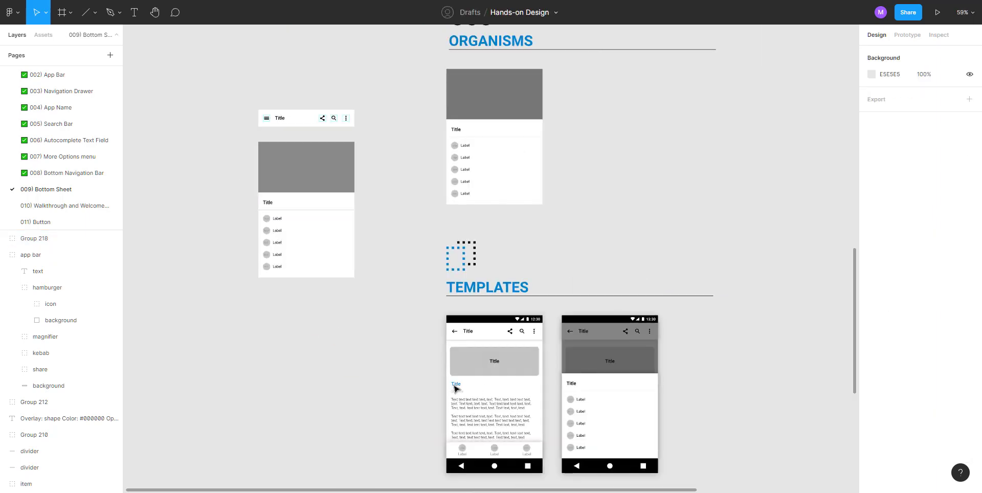
pyautogui.keyDown('ctrl'); pyautogui.scroll(2, 489, 362); pyautogui.keyUp('ctrl')
pyautogui.scroll(-3, 490, 362)
pyautogui.keyDown('ctrl'); pyautogui.scroll(3, 491, 339); pyautogui.keyUp('ctrl')
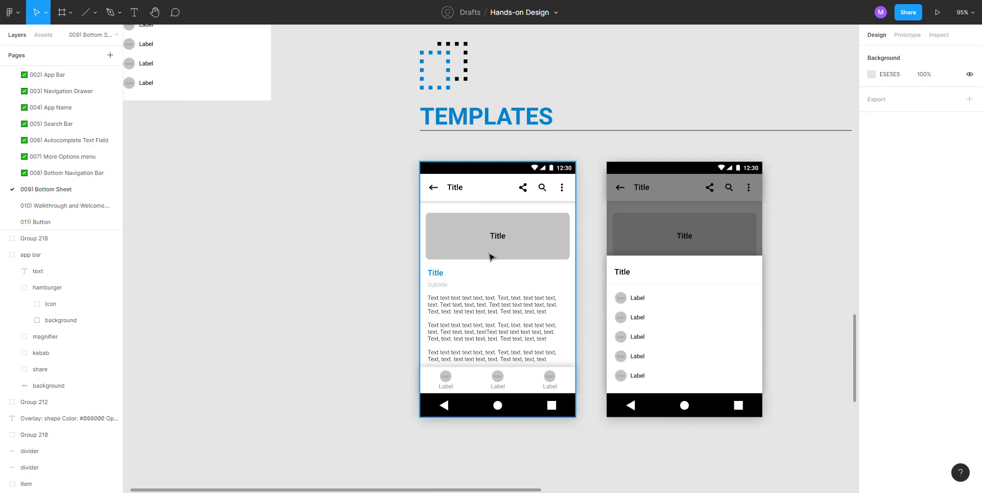
# Move the bottom sheet group down beside the TEMPLATES section, to X -4103, Y 649
pyautogui.moveTo(290, 188); pyautogui.dragTo(409, 306)
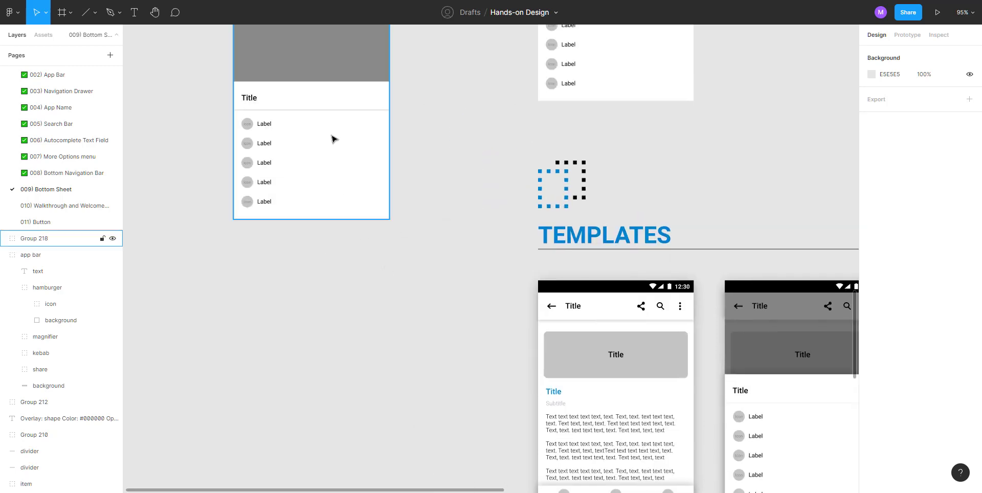
pyautogui.moveTo(309, 109); pyautogui.dragTo(349, 288)
pyautogui.scroll(-3, 348, 288)
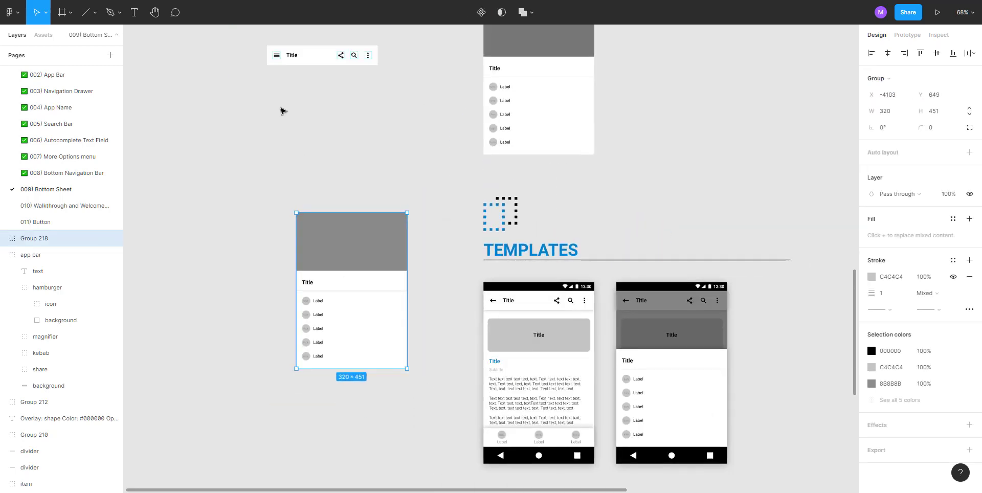
# Move the app bar down to just above the bottom sheet group, at X -4103, Y 555
pyautogui.click(292, 57)
pyautogui.moveTo(328, 178); pyautogui.dragTo(325, 194)
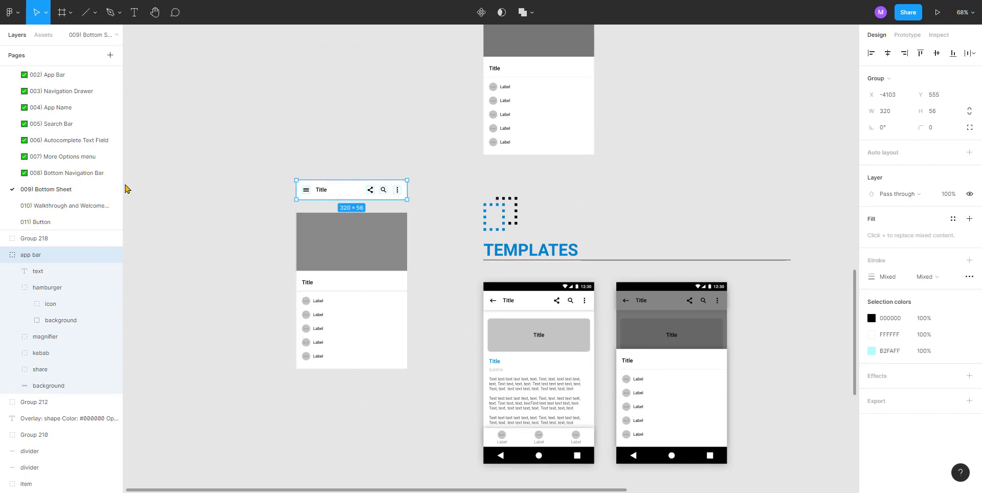
# Examine the TEMPLATES and PAGES screens on the 008) Bottom Navigation Bar page for reusable elements
pyautogui.click(67, 173)
pyautogui.scroll(8, 384, 239)
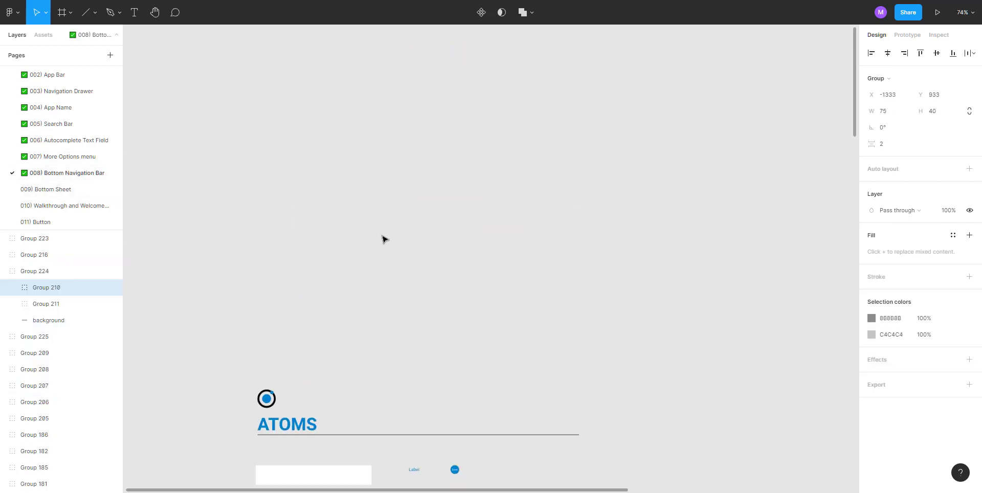
pyautogui.scroll(-3, 384, 239)
pyautogui.scroll(-6, 384, 239)
pyautogui.scroll(-3, 384, 239)
pyautogui.scroll(-6, 386, 246)
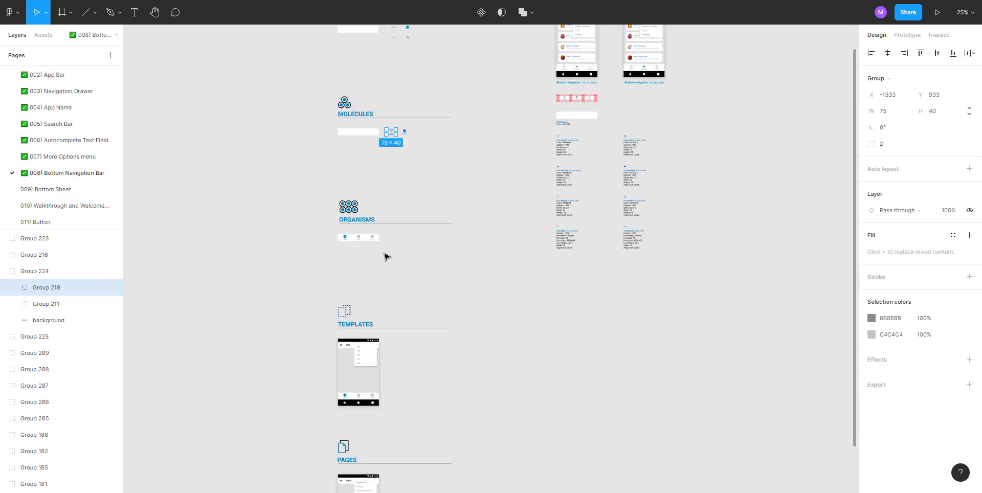
pyautogui.scroll(6, 366, 257)
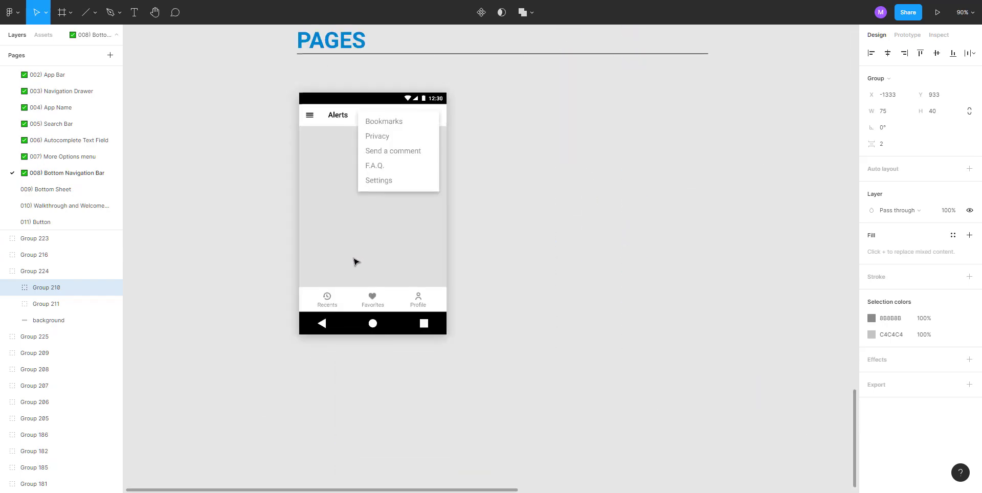
pyautogui.scroll(5, 356, 262)
pyautogui.scroll(3, 353, 205)
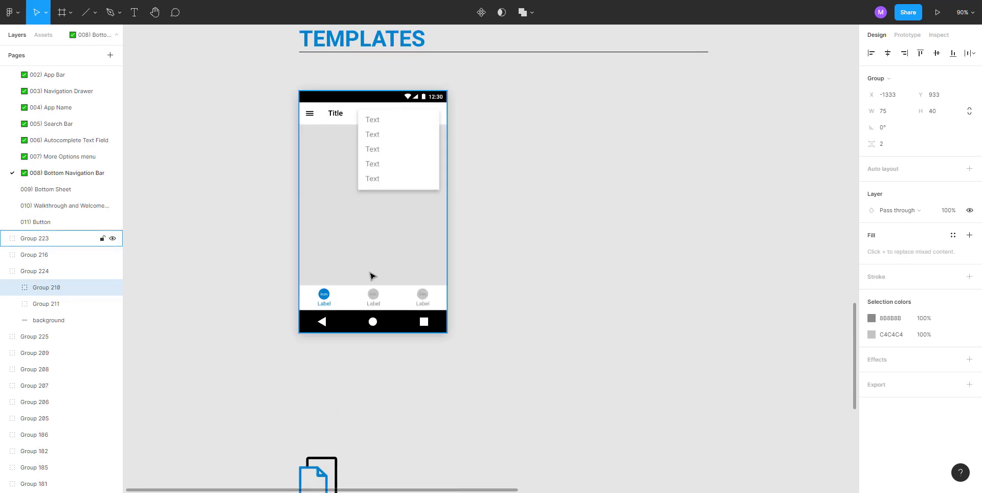
pyautogui.scroll(-5, 370, 276)
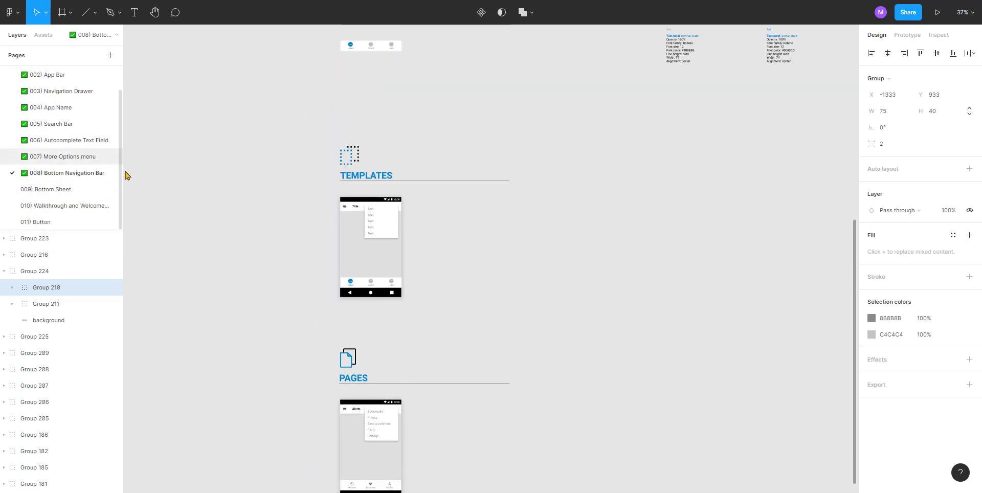
# Look through the 007) More Options menu and 006) Autocomplete Text Field pages for a reusable template screen
pyautogui.click(66, 157)
pyautogui.scroll(-6, 438, 230)
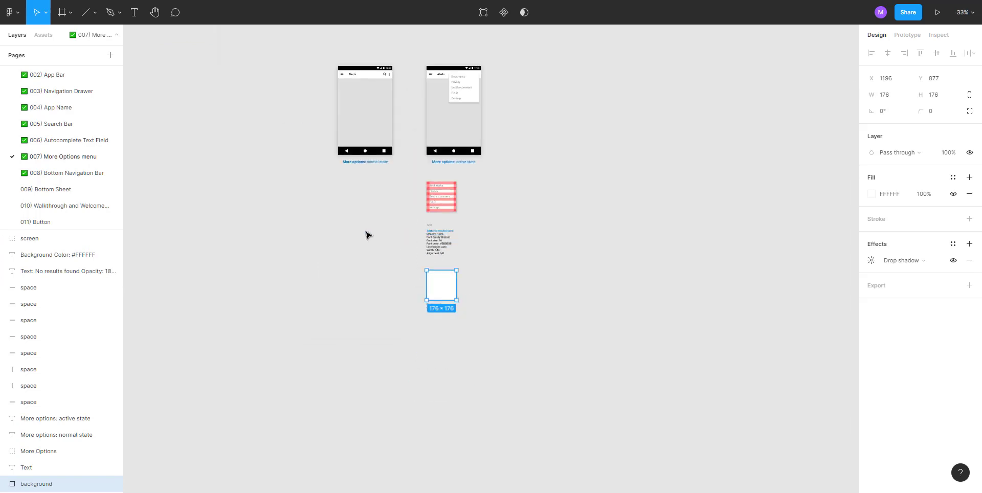
pyautogui.scroll(-3, 366, 233)
pyautogui.scroll(-3, 366, 233)
pyautogui.scroll(3, 367, 232)
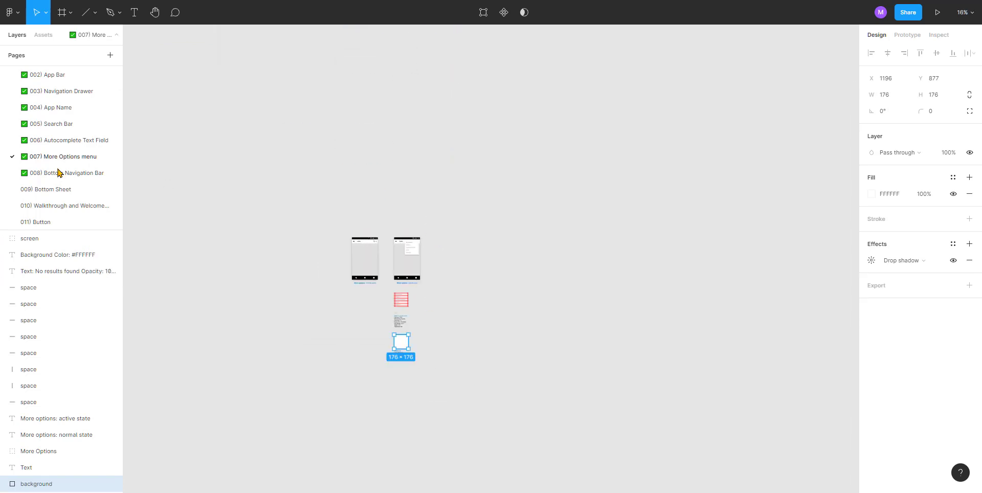
pyautogui.click(63, 141)
pyautogui.scroll(-1, 431, 271)
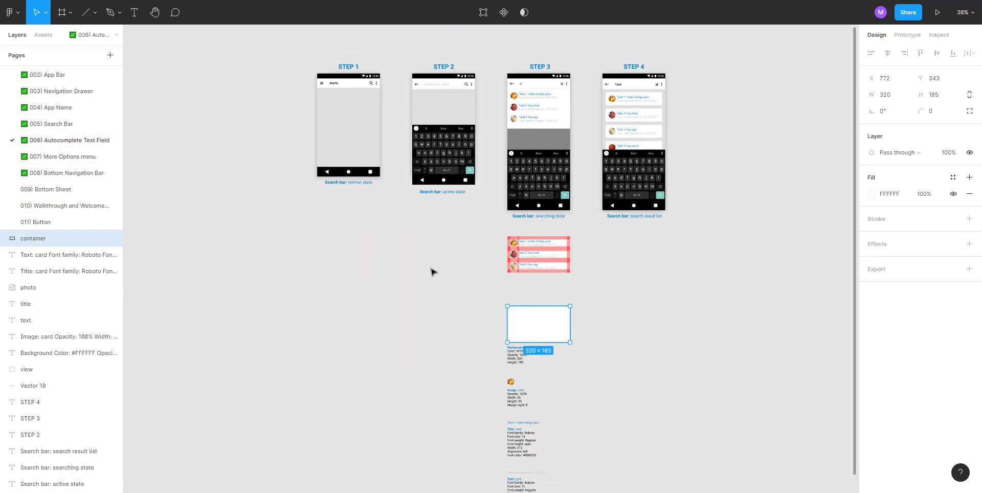
pyautogui.scroll(-5, 431, 272)
pyautogui.scroll(-3, 431, 271)
pyautogui.scroll(3, 431, 271)
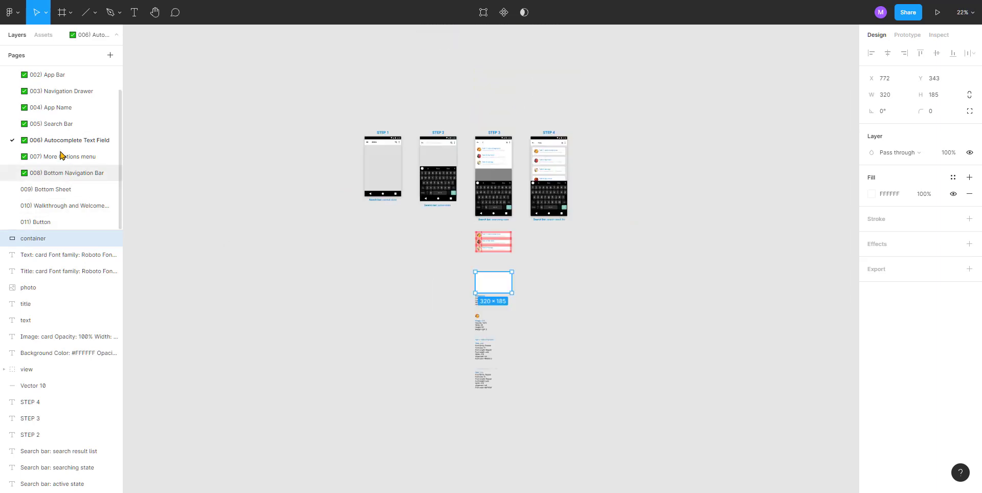
# Copy the template screen with the Title bar, image and body text from TEMPLATES on the 005) Search Bar page
pyautogui.click(51, 124)
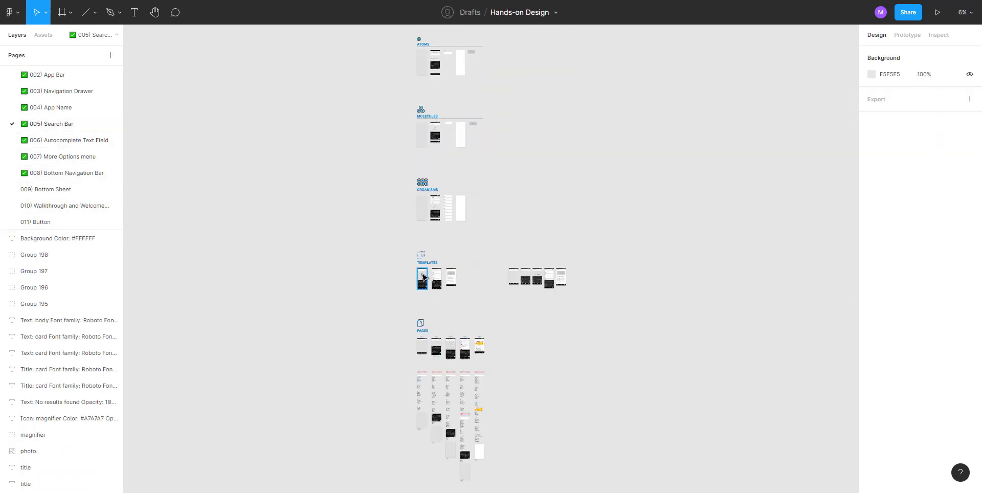
pyautogui.scroll(10, 437, 281)
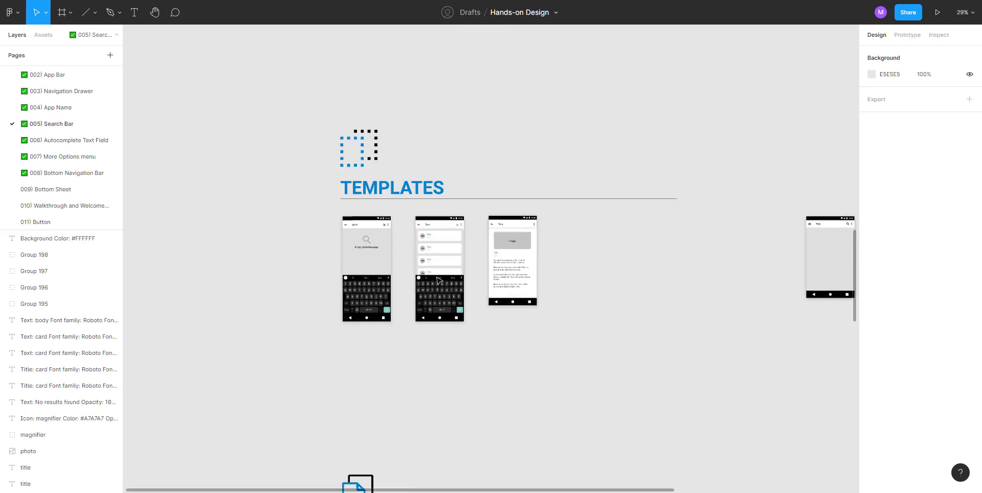
pyautogui.scroll(5, 506, 274)
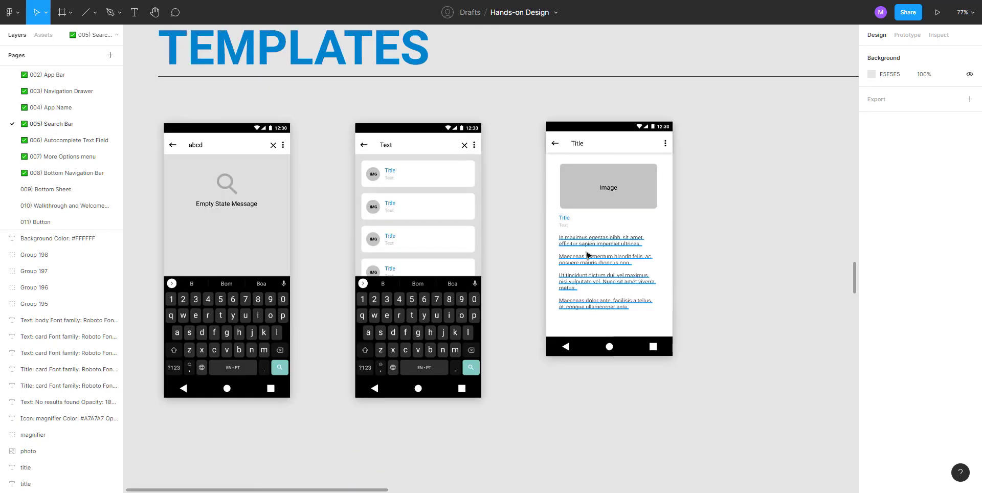
pyautogui.moveTo(722, 225); pyautogui.dragTo(676, 237)
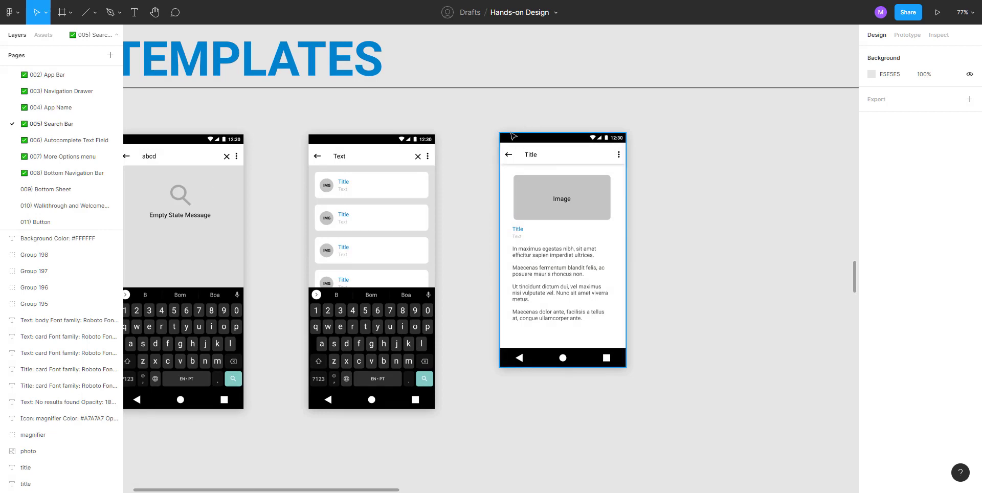
pyautogui.click(513, 135)
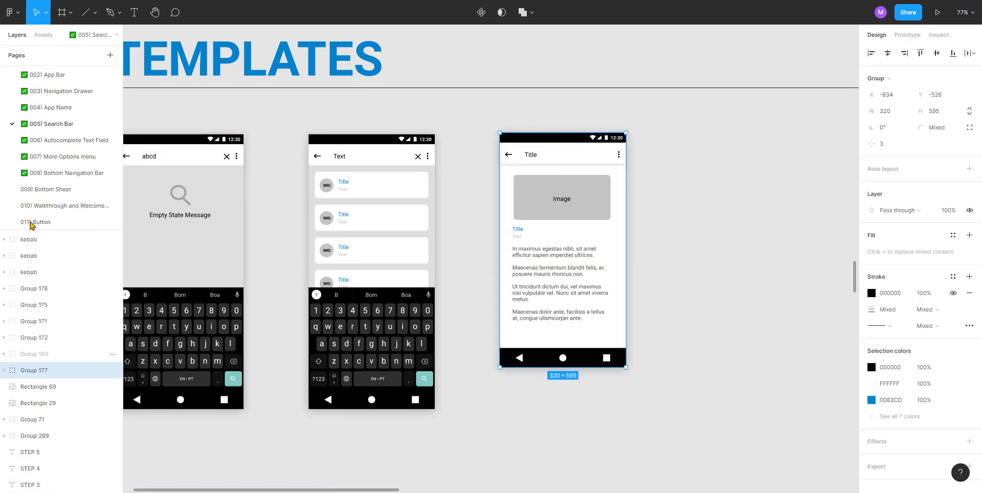
# Paste the copied template screen into the 009) Bottom Sheet page and place it below the bottom sheet group, at X -4103, Y 1148
pyautogui.click(52, 189)
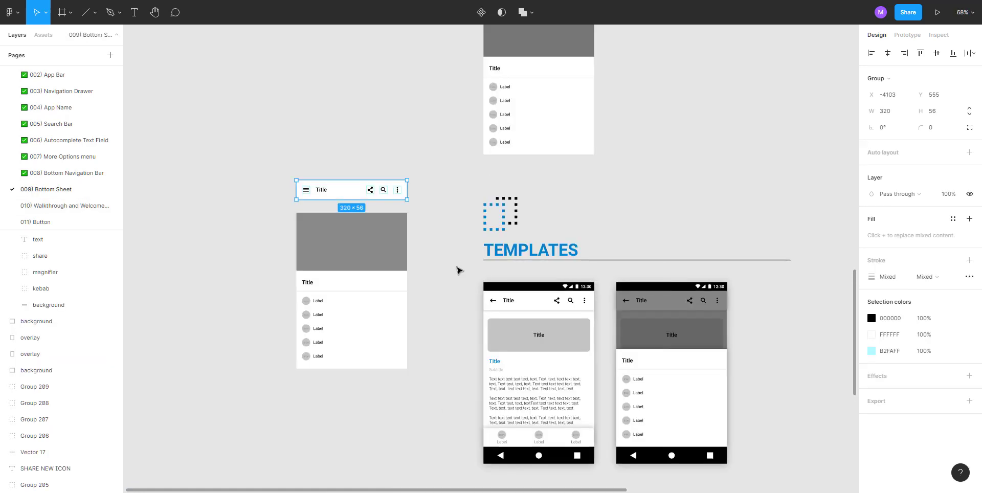
pyautogui.click(404, 369)
pyautogui.scroll(-5, 232, 264)
pyautogui.hotkey('ctrl', 'v')
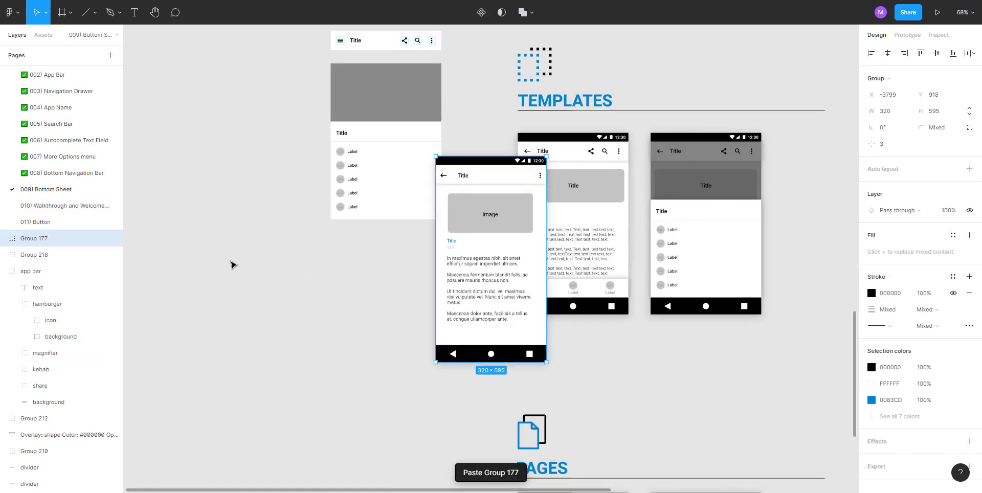
pyautogui.moveTo(492, 174); pyautogui.dragTo(388, 253)
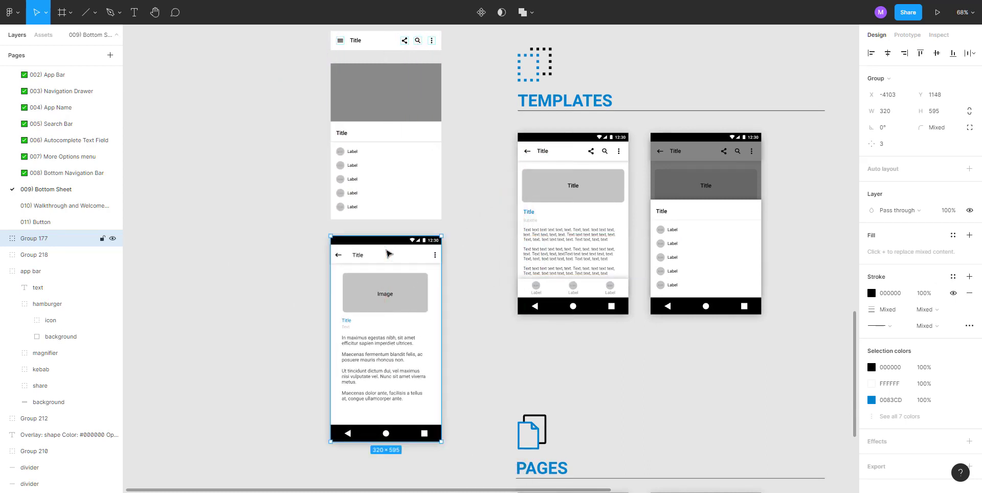
# Copy the bottom navigation bar group from the template screen on the 008) Bottom Navigation Bar page
pyautogui.click(61, 172)
pyautogui.scroll(-2, 363, 216)
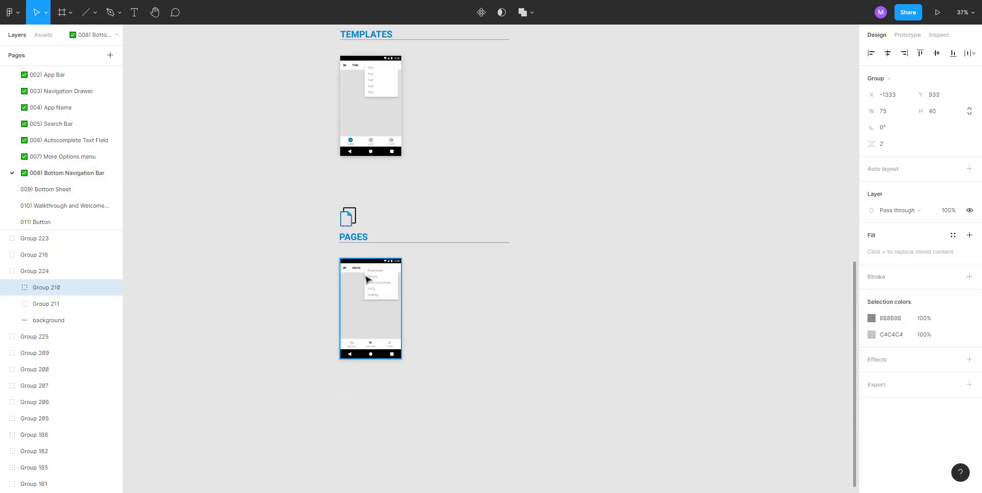
pyautogui.scroll(4, 366, 255)
pyautogui.scroll(6, 368, 279)
pyautogui.doubleClick(353, 323)
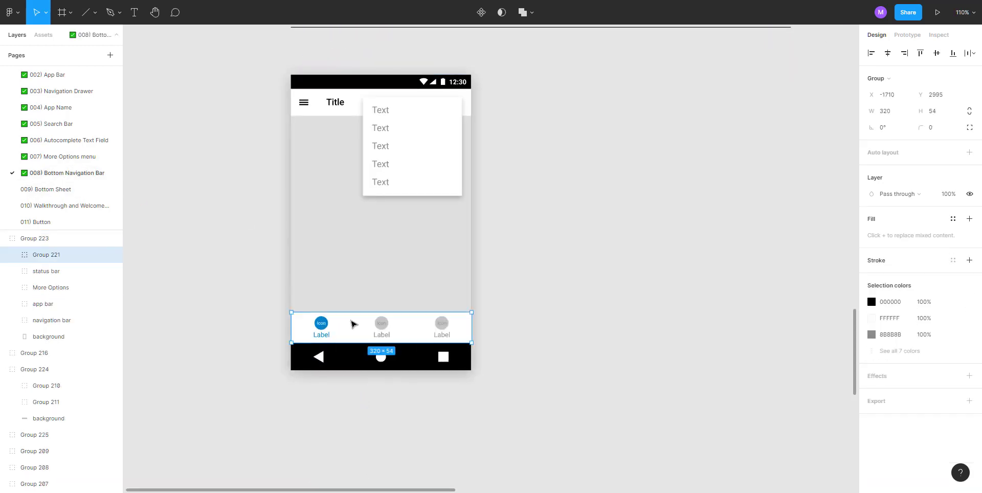
# Return to the 009) Bottom Sheet page and paste the bottom navigation bar near the copied template screen
pyautogui.click(79, 206)
pyautogui.click(58, 222)
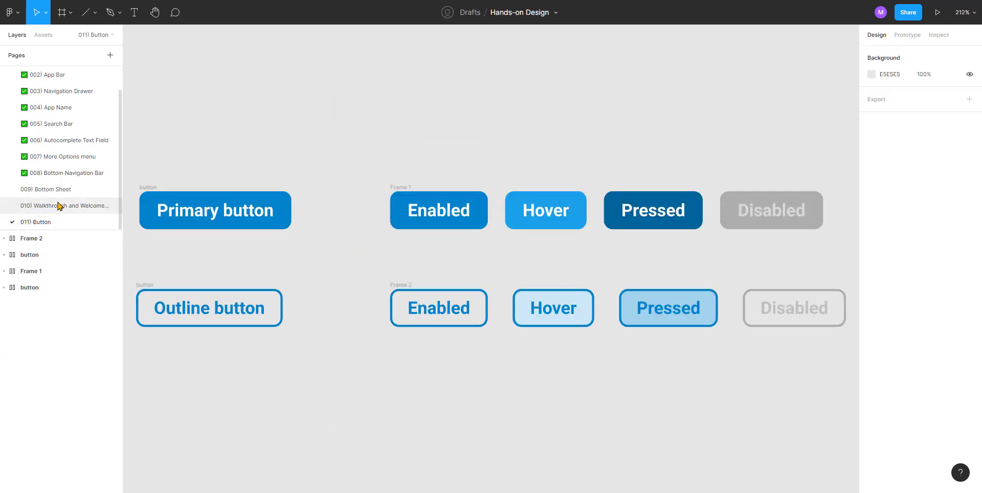
pyautogui.click(57, 205)
pyautogui.click(61, 189)
pyautogui.click(256, 284)
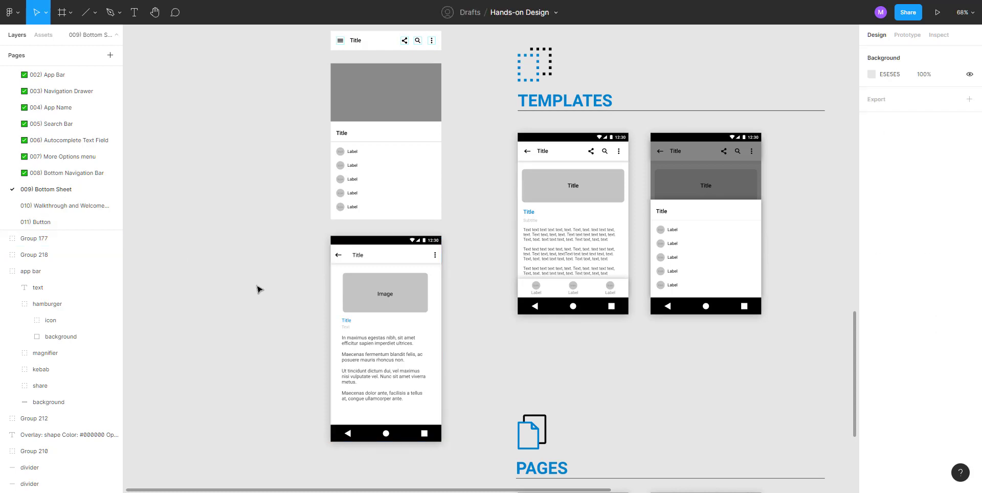
pyautogui.moveTo(256, 284); pyautogui.dragTo(320, 223)
pyautogui.hotkey('ctrl', 'v')
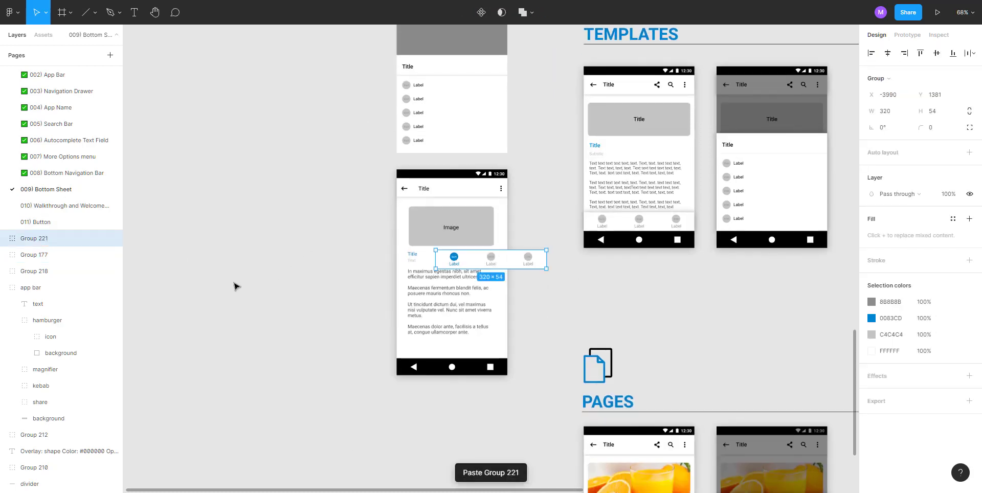
# Examine the walkthrough screens on the 010) page and the button states on the 011) Button page
pyautogui.click(61, 207)
pyautogui.scroll(5, 563, 179)
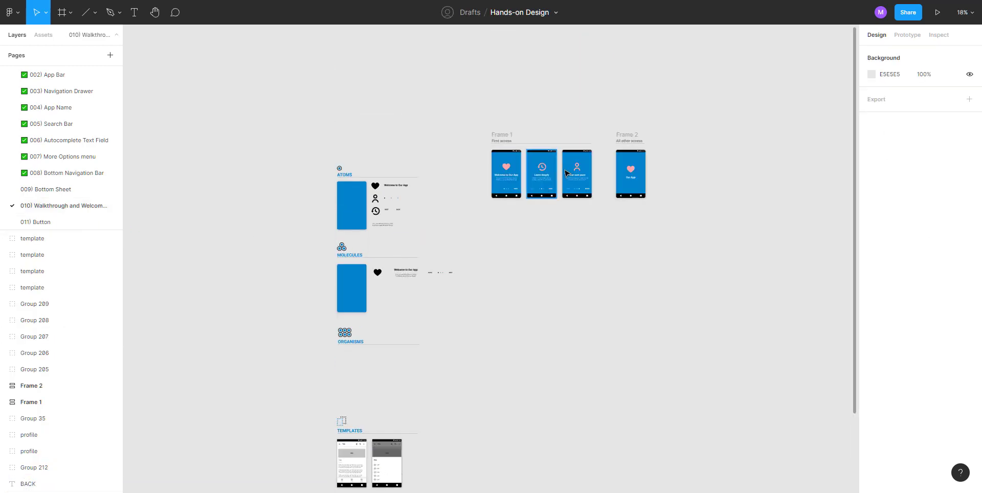
pyautogui.scroll(5, 597, 182)
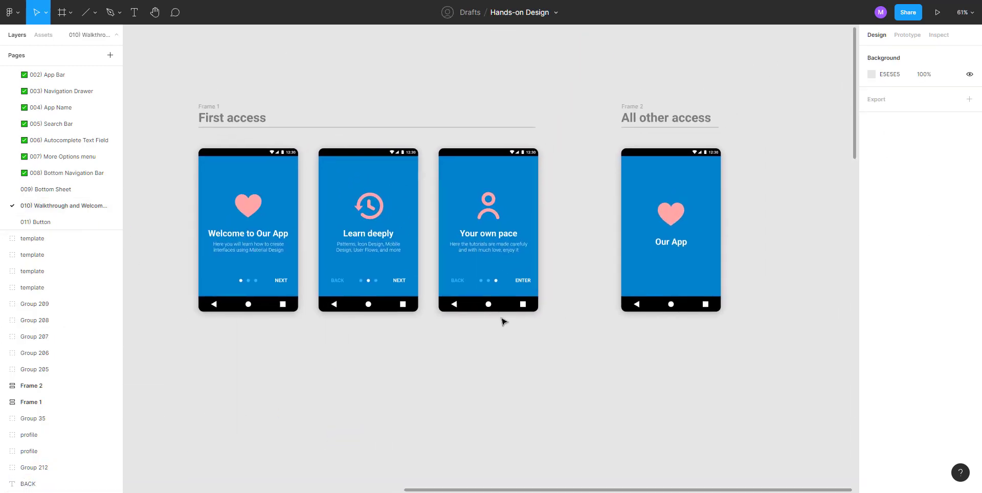
pyautogui.scroll(2, 526, 249)
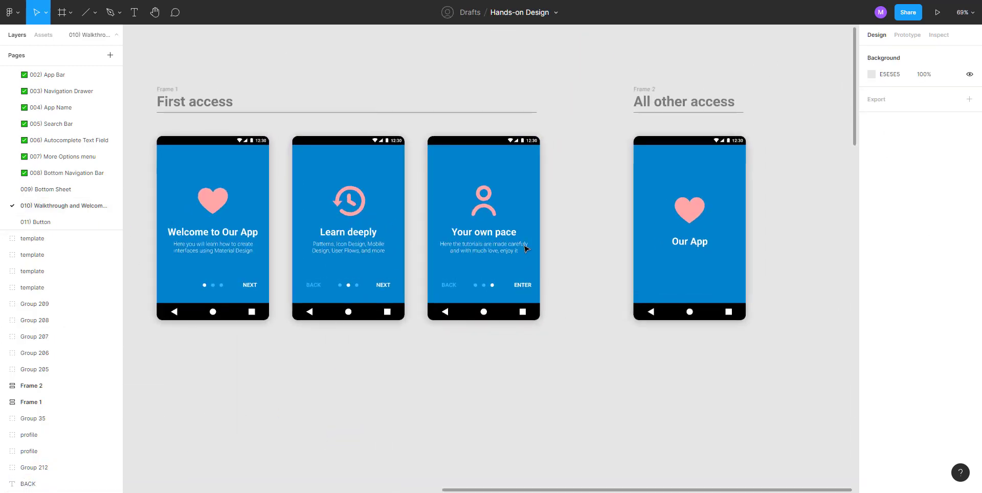
pyautogui.click(49, 222)
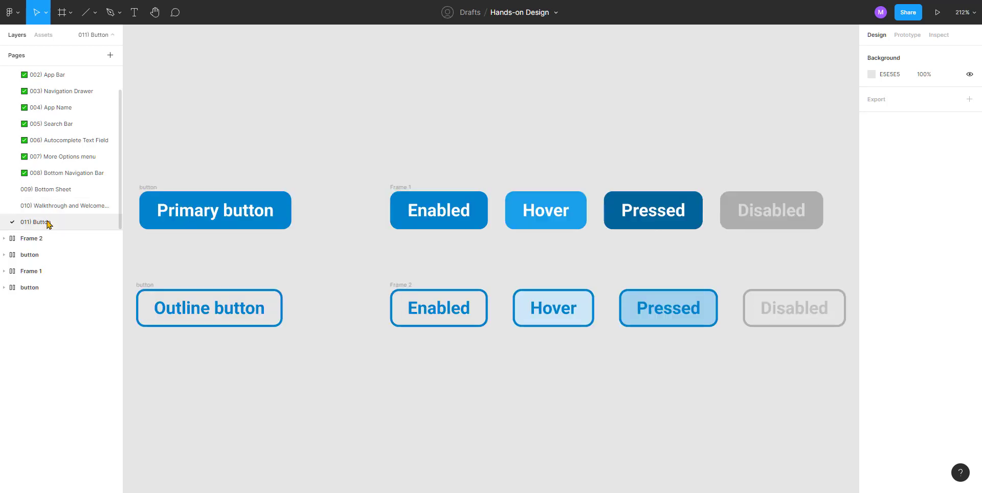
pyautogui.scroll(-1, 420, 256)
pyautogui.scroll(-2, 421, 256)
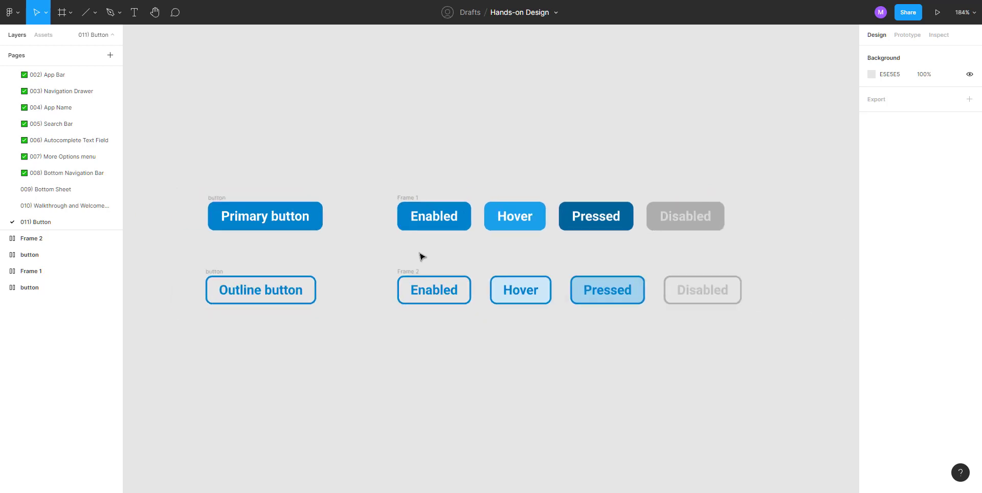
pyautogui.scroll(1, 421, 256)
pyautogui.moveTo(515, 190); pyautogui.dragTo(428, 184)
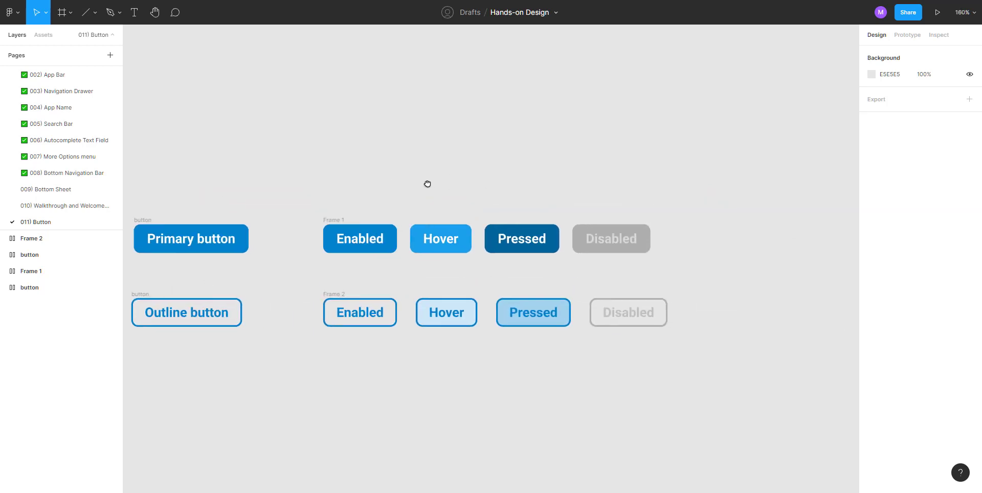
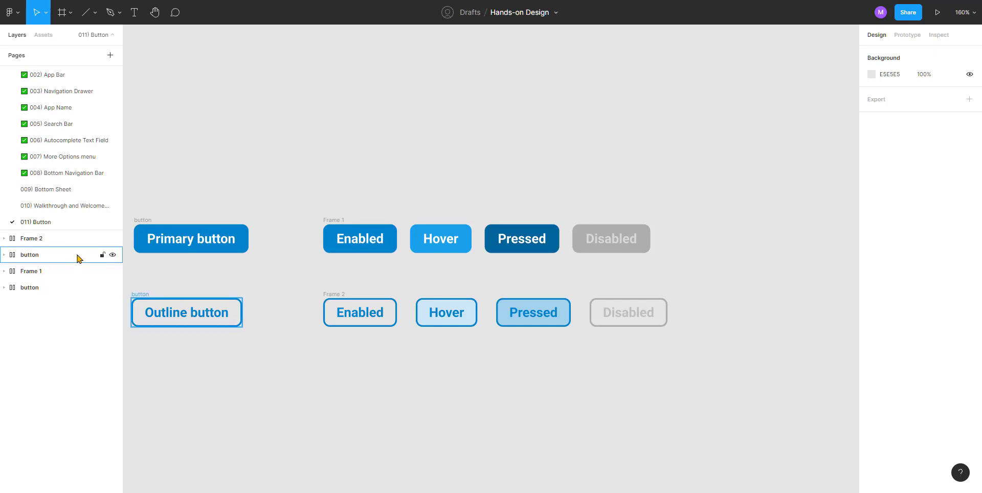
# On the 009) Bottom Sheet page, place the bottom navigation bar directly above the template screen's system navigation bar, at X -4103, Y 1644
pyautogui.click(60, 194)
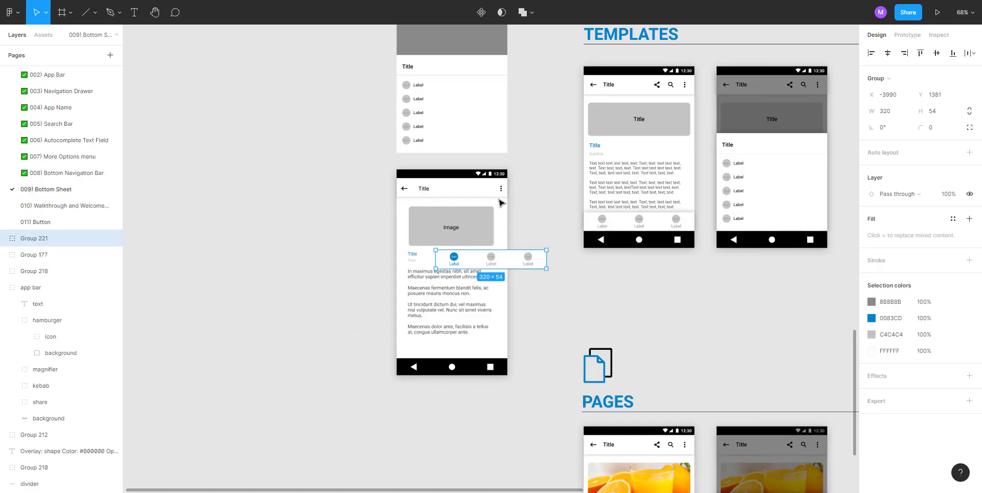
pyautogui.scroll(5, 529, 300)
pyautogui.click(538, 297)
pyautogui.moveTo(538, 297); pyautogui.dragTo(570, 254)
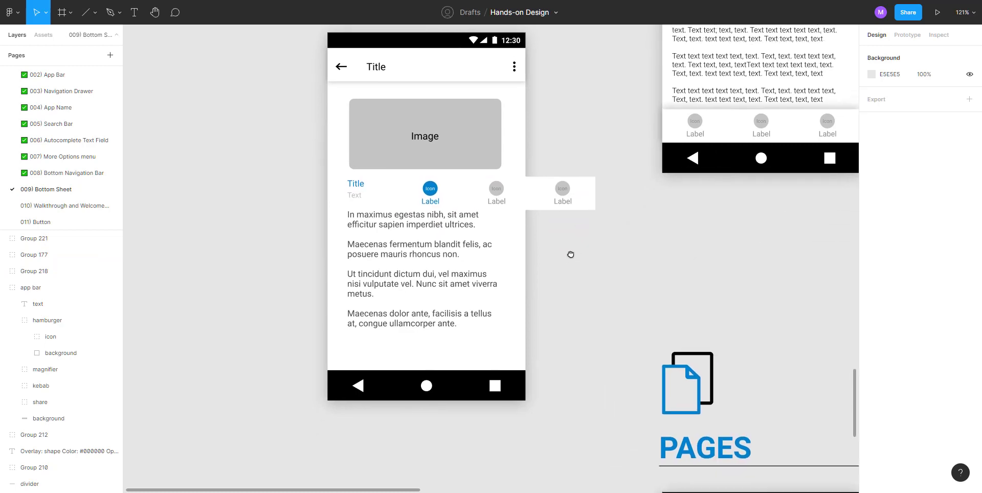
pyautogui.click(546, 202)
pyautogui.moveTo(516, 190); pyautogui.dragTo(445, 353)
# Try to replace the bottom navigation bar's blue first item with a copy of the grey middle item
pyautogui.scroll(5, 389, 356)
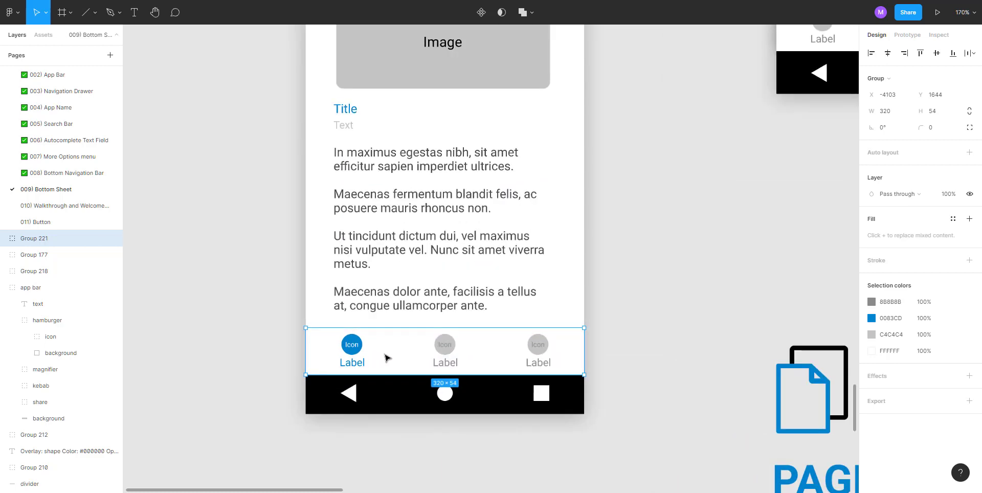
pyautogui.scroll(1, 357, 345)
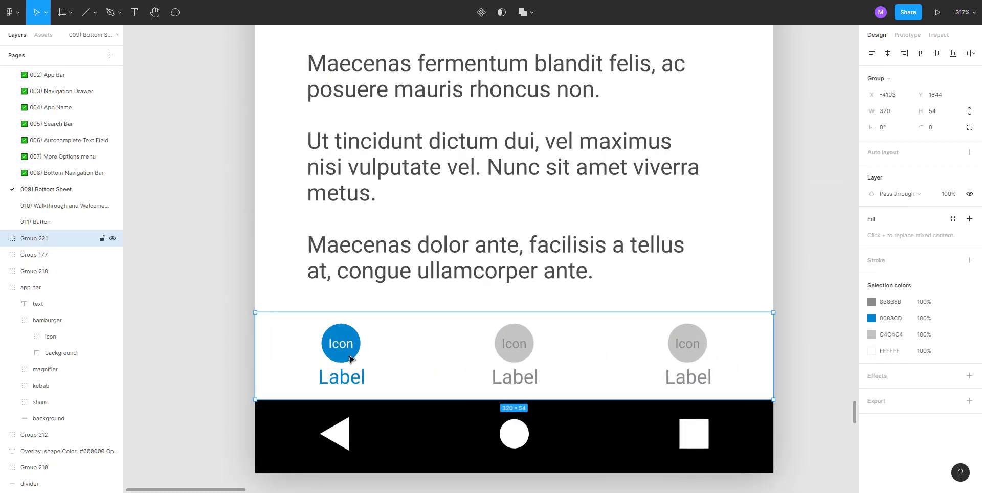
pyautogui.doubleClick(342, 346)
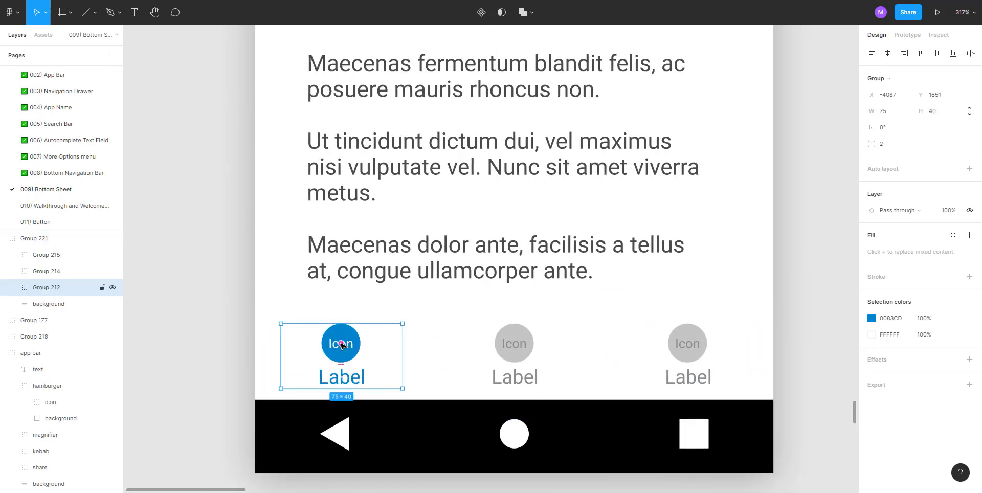
pyautogui.press('Delete')
pyautogui.hotkey('ctrl', 'z')
pyautogui.press('alt')
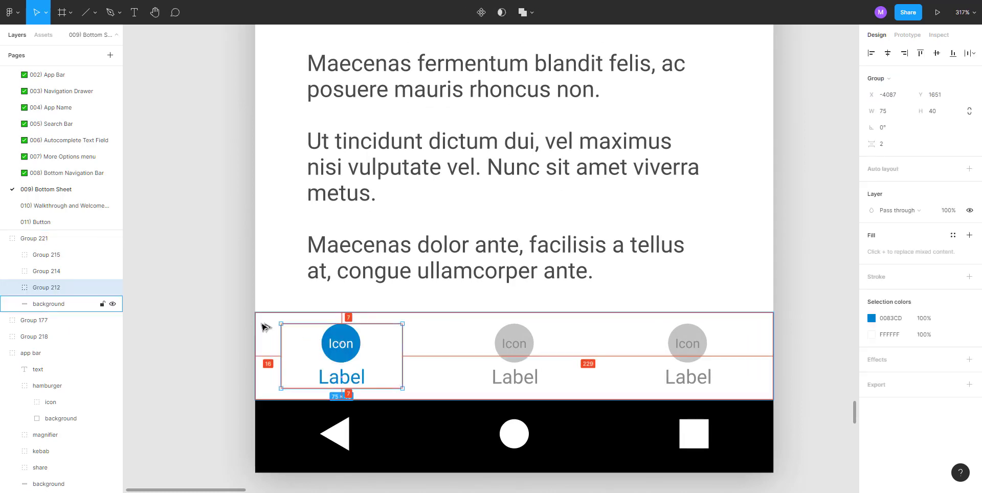
pyautogui.press('alt')
pyautogui.press('Delete')
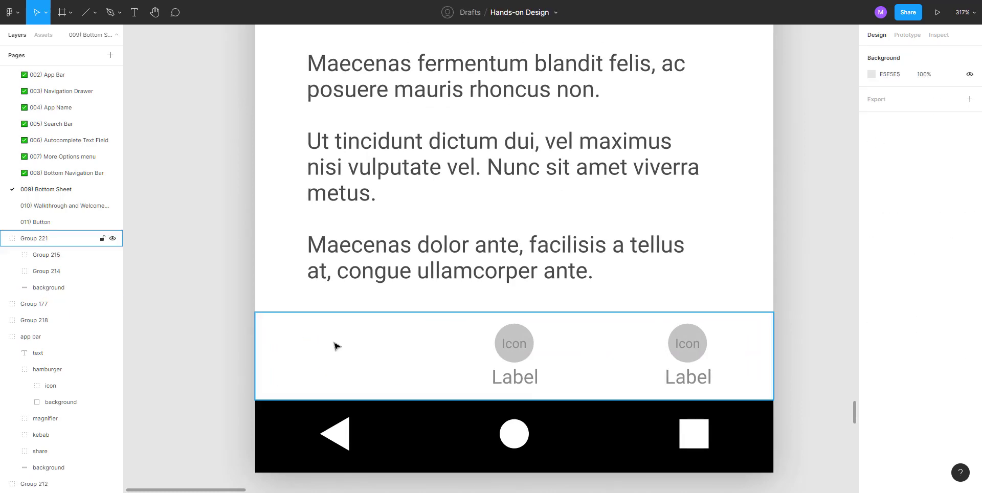
pyautogui.doubleClick(518, 353)
pyautogui.moveTo(517, 354); pyautogui.dragTo(344, 360)
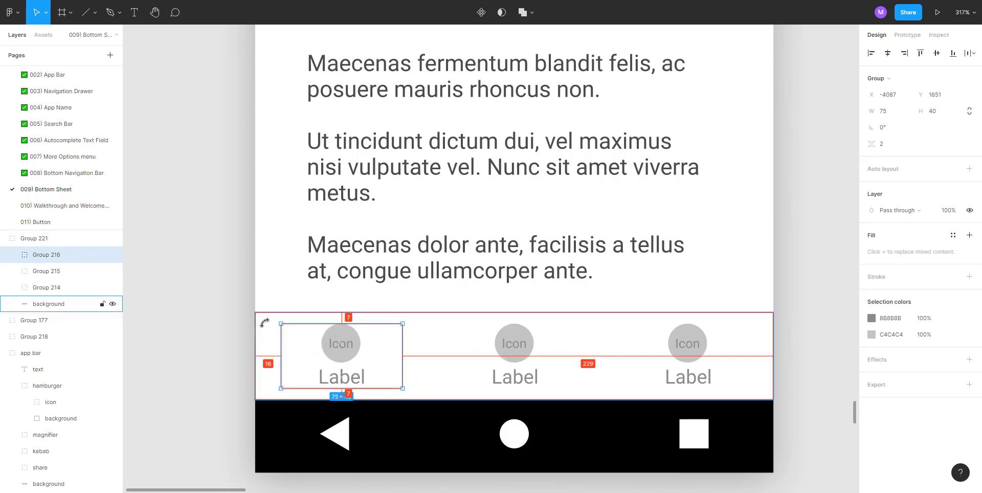
pyautogui.click(217, 334)
# Undo the replacement of the bottom navigation bar's blue first item
pyautogui.scroll(-2, 221, 334)
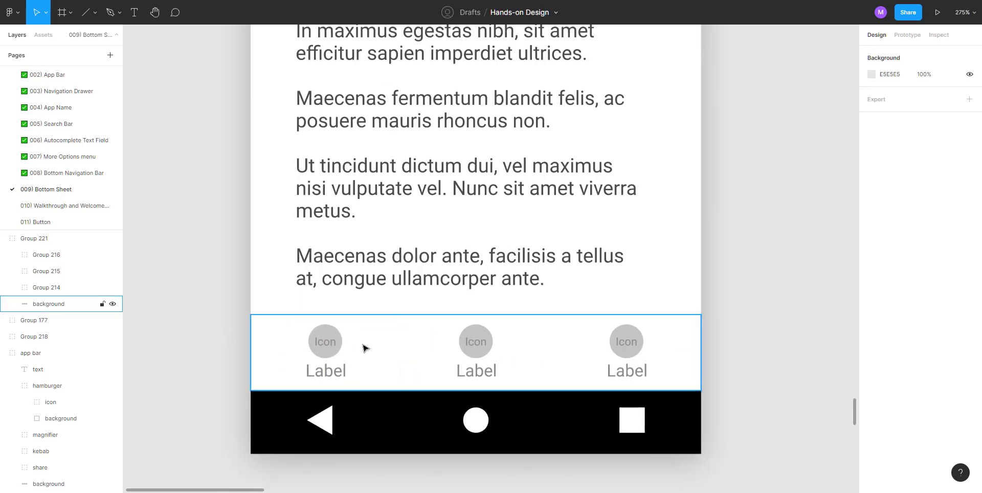
pyautogui.scroll(3, 364, 348)
pyautogui.click(364, 348)
pyautogui.hotkey('ctrl', 'z')
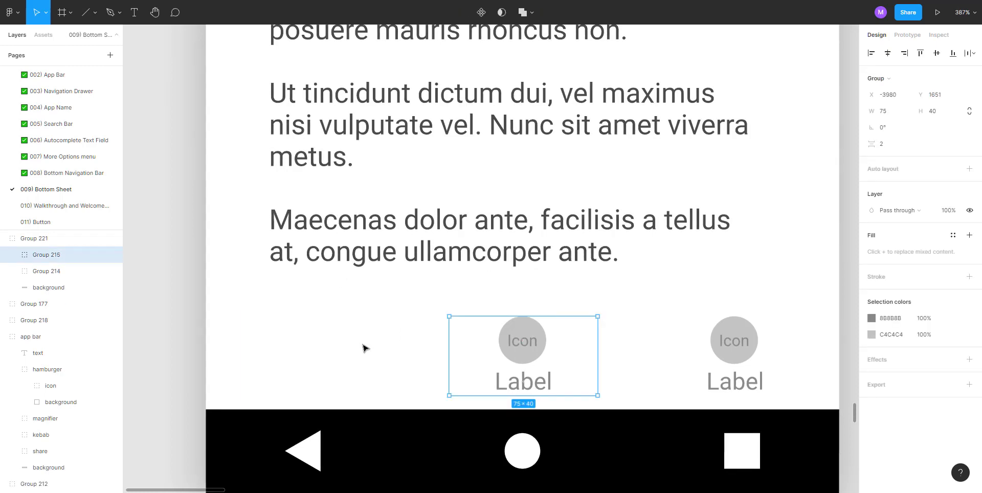
pyautogui.hotkey('ctrl', 'z')
pyautogui.hotkey('ctrl', 'z')
pyautogui.hotkey('ctrl', 'z')
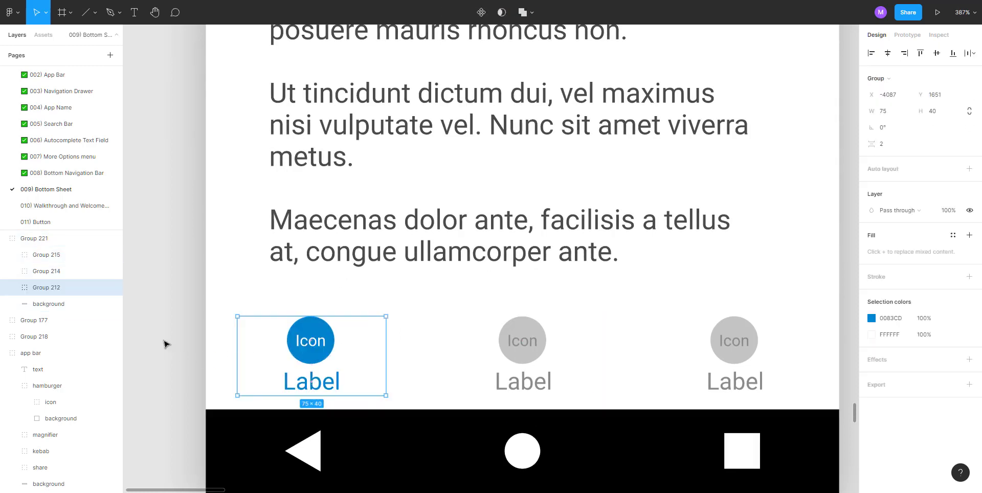
# Delete the blue first item of the bottom navigation bar and put a duplicate of the grey middle item at X -4087, Y 1651
pyautogui.click(161, 338)
pyautogui.hscroll(-3, 287, 335)
pyautogui.doubleClick(402, 336)
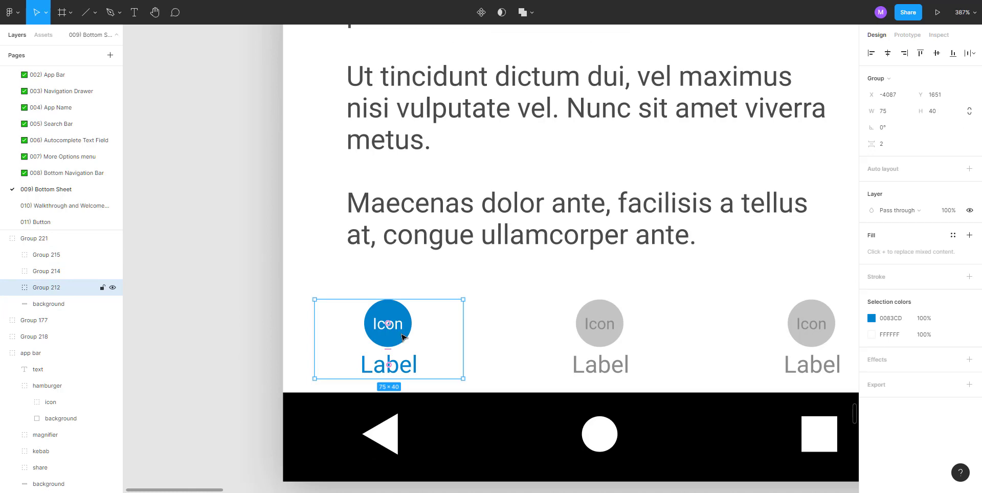
pyautogui.hotkey('ctrl', 'z')
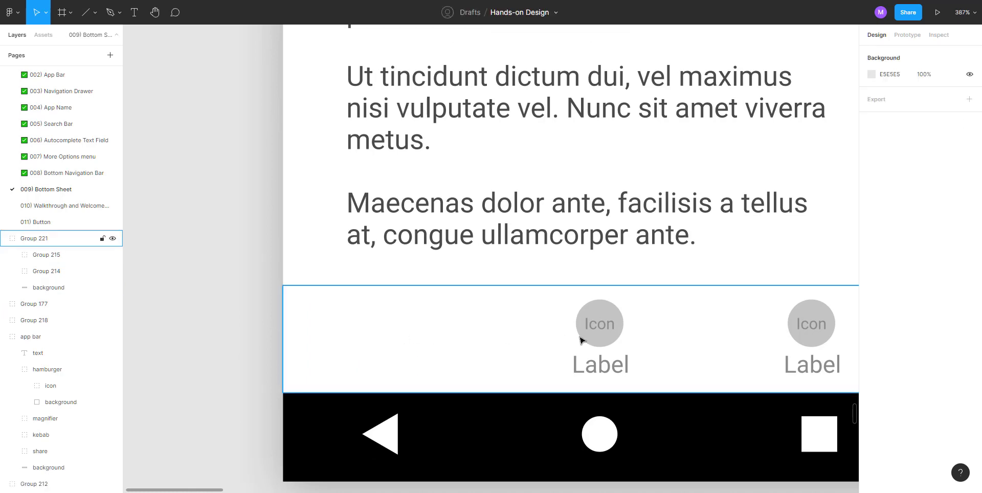
pyautogui.doubleClick(596, 334)
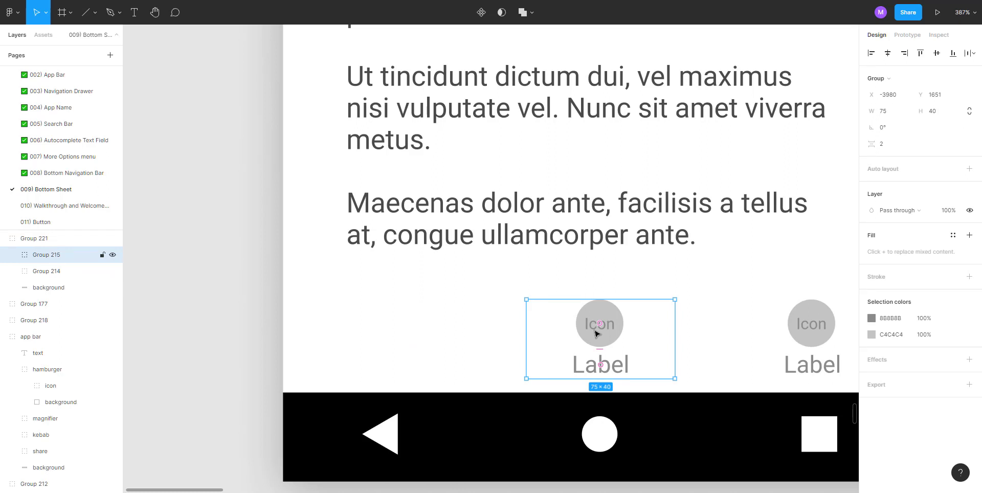
pyautogui.moveTo(596, 334); pyautogui.dragTo(385, 336)
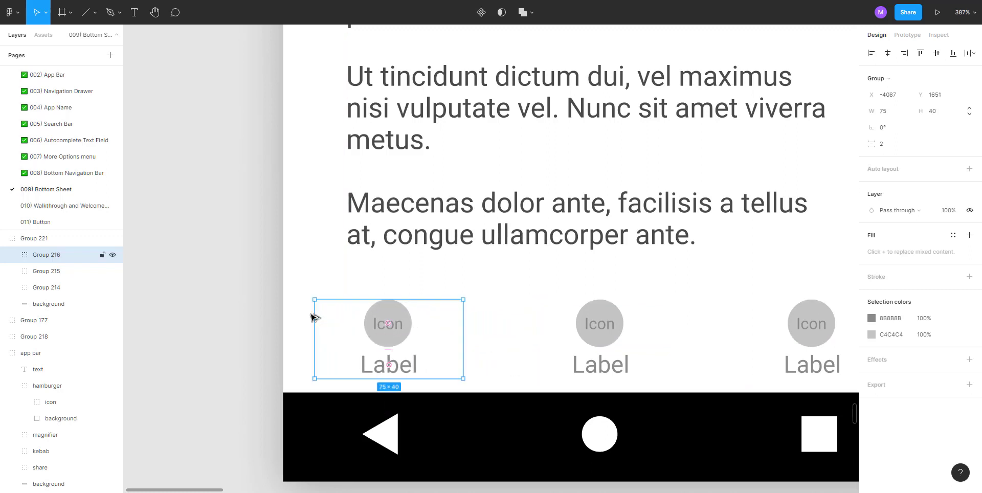
pyautogui.click(235, 305)
# Inspect the effects on the bottom navigation bar's background in the finished template under Templates
pyautogui.scroll(-5, 226, 300)
pyautogui.scroll(4, 648, 256)
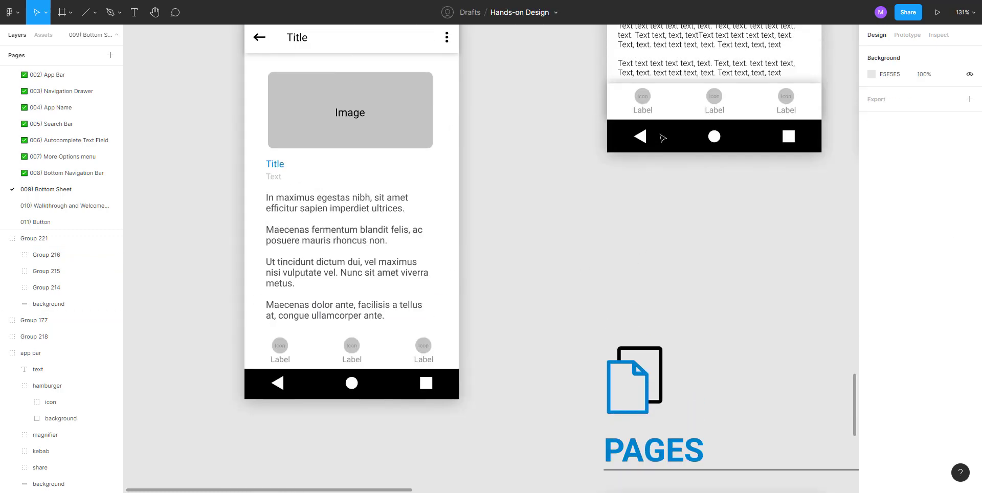
pyautogui.keyDown('ctrl'); pyautogui.click(622, 201); pyautogui.keyUp('ctrl')
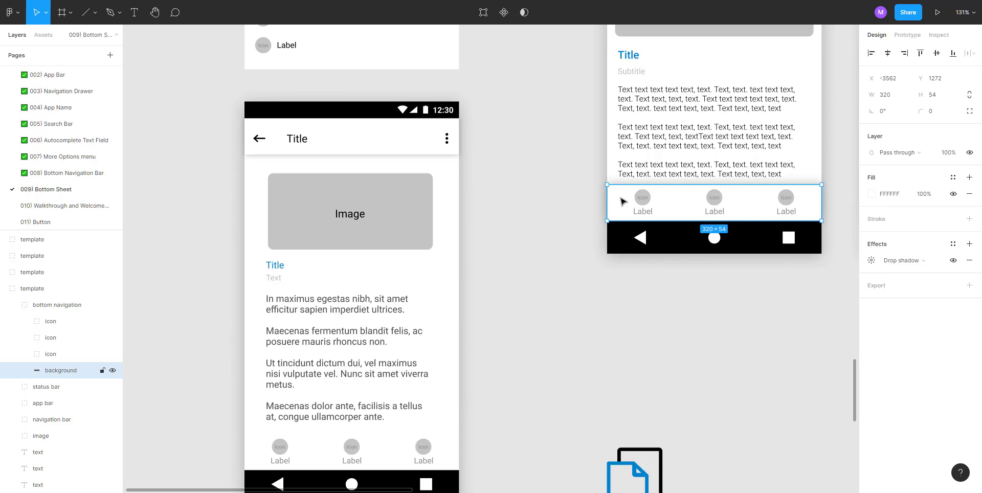
pyautogui.scroll(-2, 550, 430)
pyautogui.click(509, 324)
pyautogui.moveTo(508, 323); pyautogui.dragTo(520, 320)
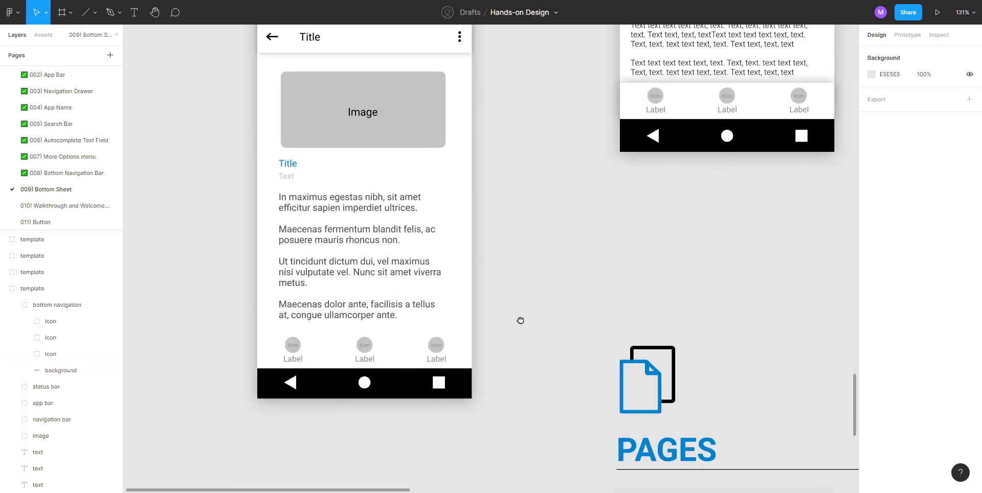
# Add a drop shadow to the background layer of the copied template screen's bottom navigation bar
pyautogui.scroll(5, 371, 320)
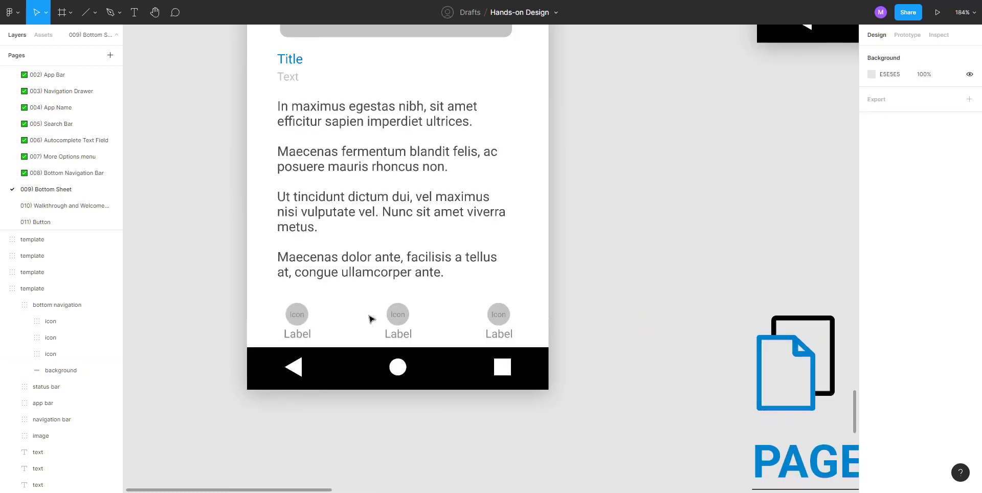
pyautogui.scroll(5, 369, 319)
pyautogui.keyDown('ctrl'); pyautogui.click(361, 319); pyautogui.keyUp('ctrl')
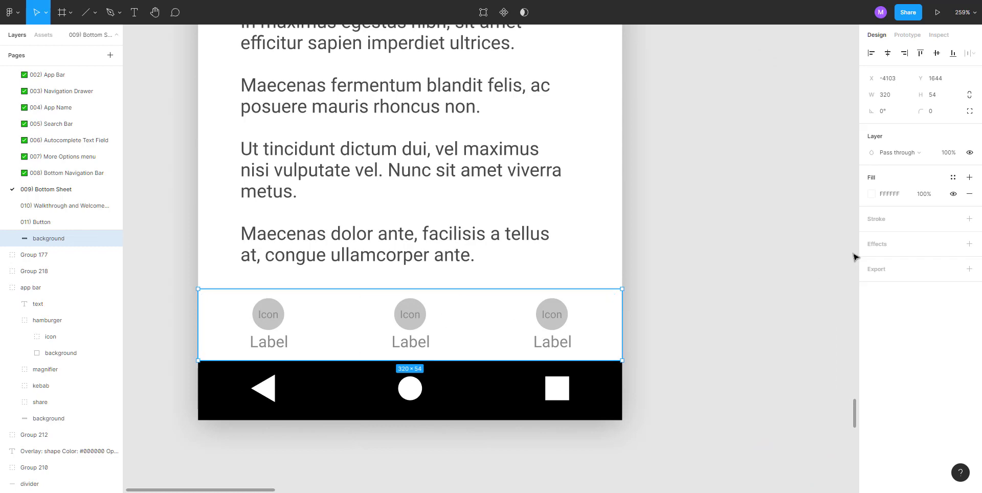
pyautogui.click(684, 303)
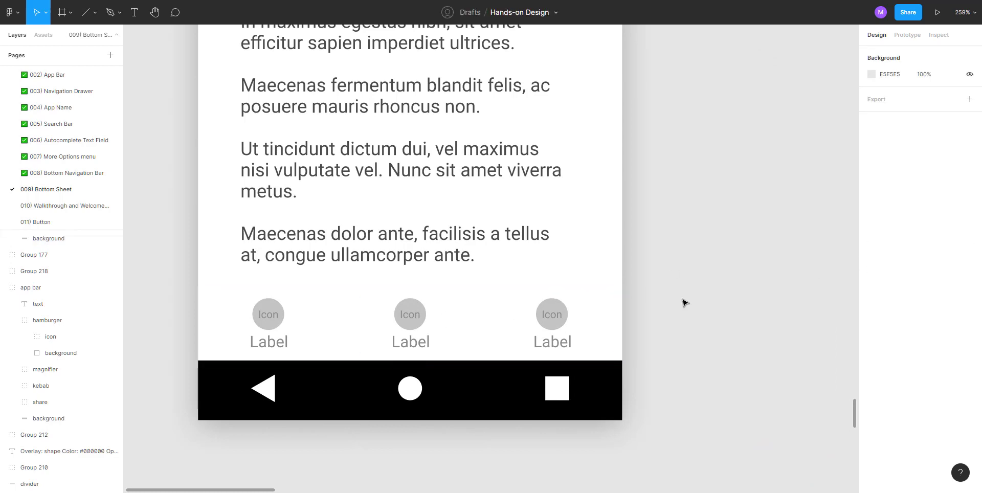
pyautogui.keyDown('ctrl'); pyautogui.click(607, 307); pyautogui.keyUp('ctrl')
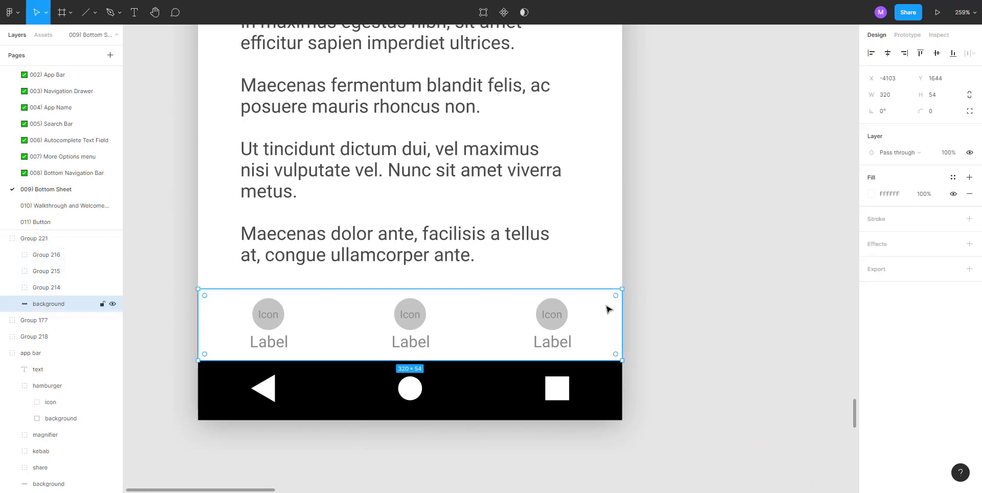
pyautogui.click(46, 291)
pyautogui.click(47, 301)
pyautogui.click(876, 245)
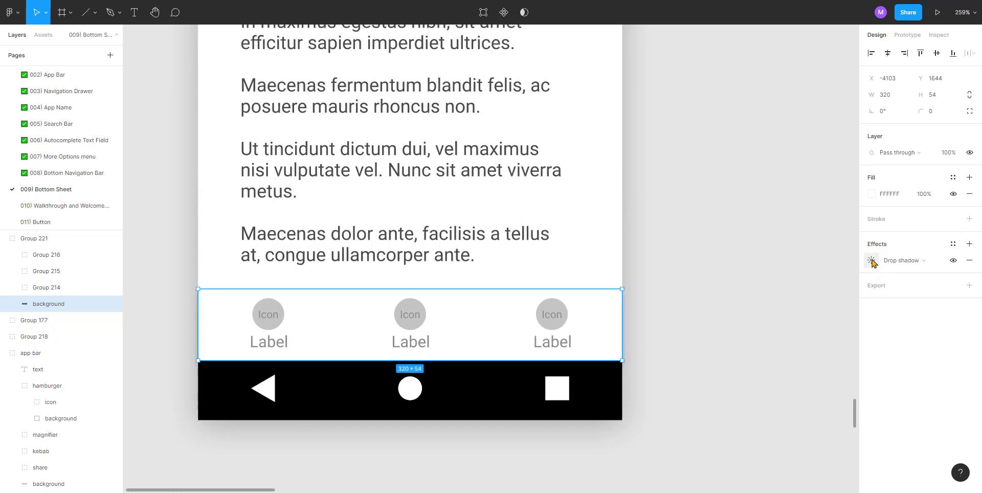
# Set the Y offset of the bottom navigation bar background's drop shadow to -4
pyautogui.click(871, 261)
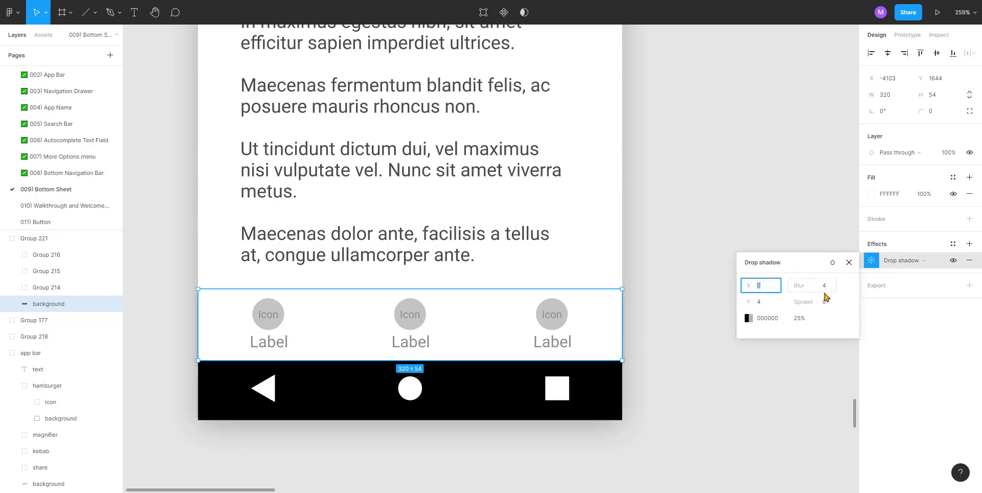
pyautogui.click(766, 305)
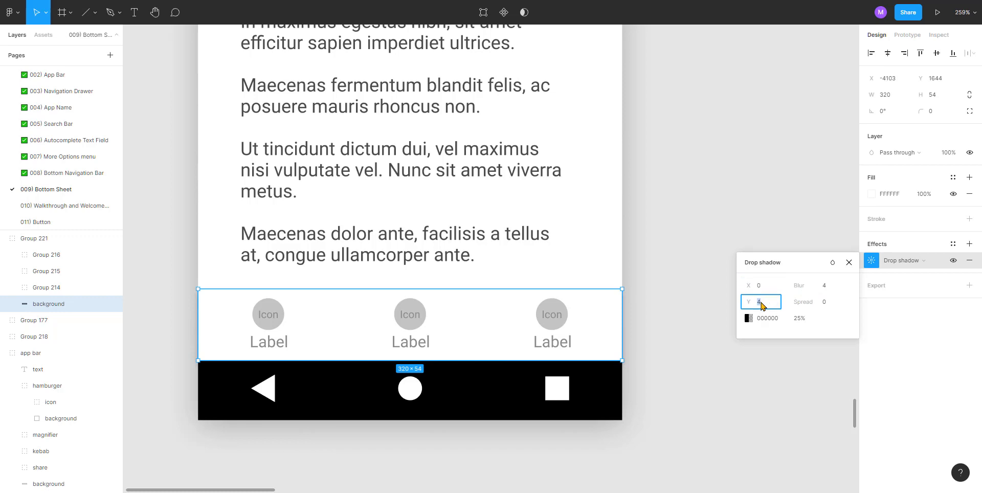
pyautogui.press('Down')
pyautogui.press('Down')
pyautogui.press('Down')
pyautogui.press('Down')
pyautogui.press('Down')
pyautogui.press('Down')
pyautogui.press('Down')
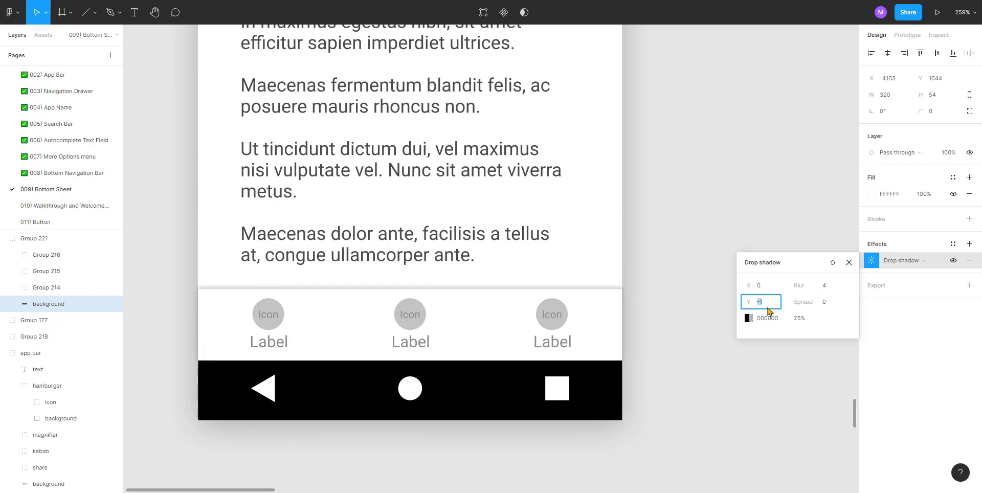
pyautogui.press('Down')
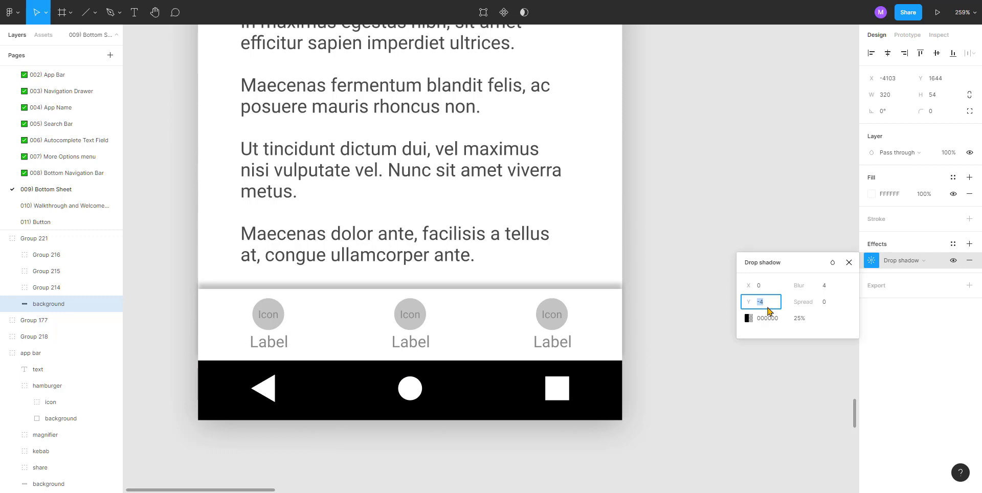
# Try a 16% opacity for the bottom navigation bar's drop shadow and settle on 8%
pyautogui.click(802, 318)
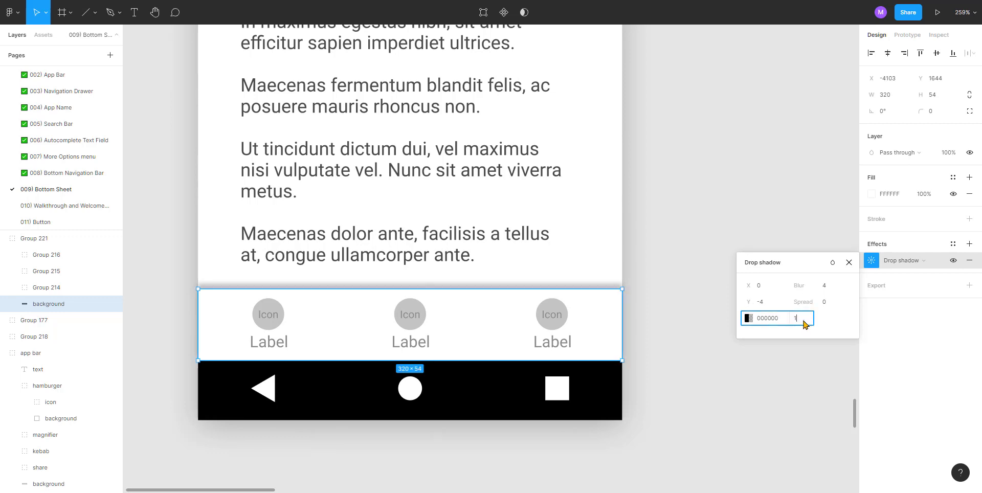
pyautogui.press('Return')
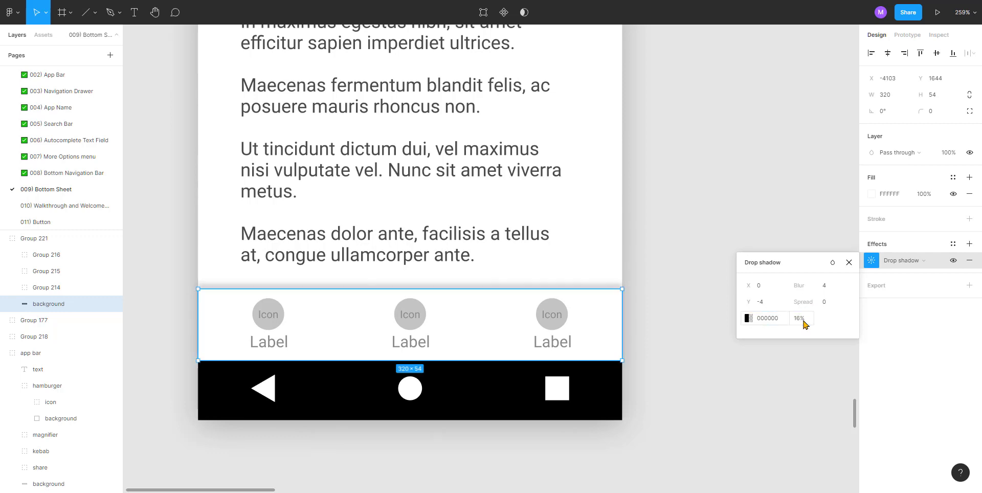
pyautogui.click(802, 319)
pyautogui.write('8')
pyautogui.press('Return')
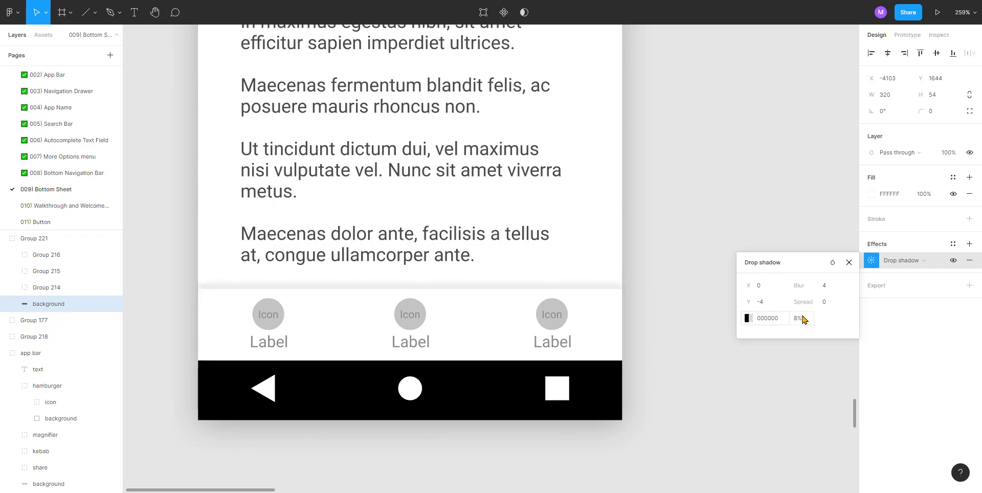
pyautogui.click(669, 259)
# Examine the copied template screen beside the bottom sheet organism and finished templates, including its app bar container's properties
pyautogui.scroll(-5, 529, 284)
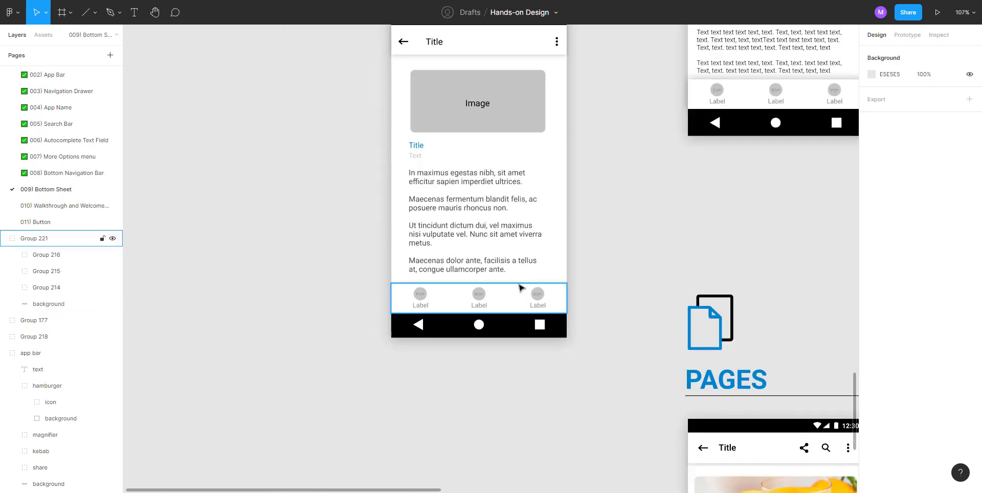
pyautogui.scroll(1, 519, 284)
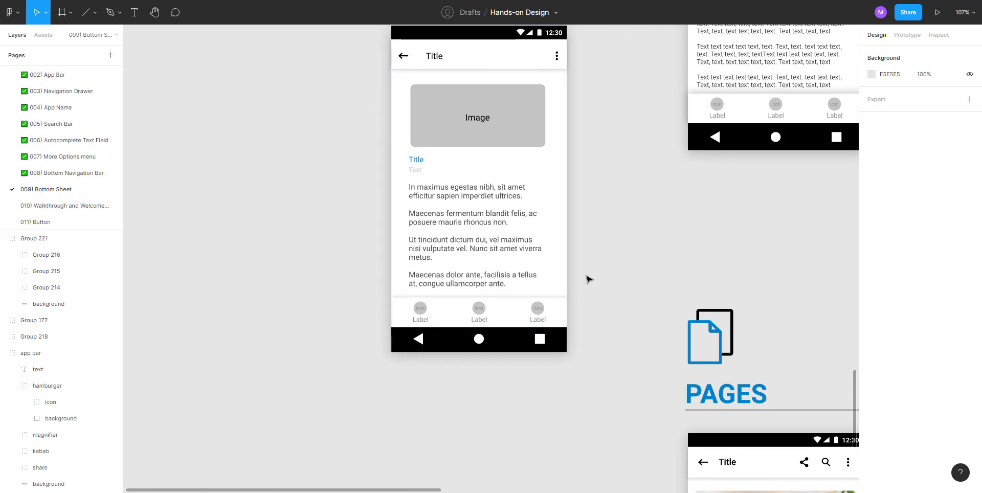
pyautogui.scroll(3, 594, 277)
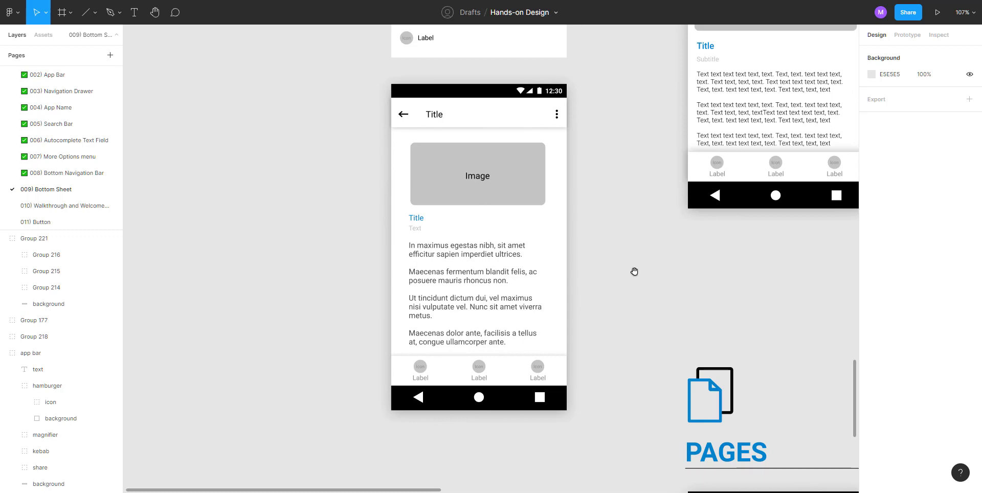
pyautogui.moveTo(634, 272); pyautogui.dragTo(594, 366)
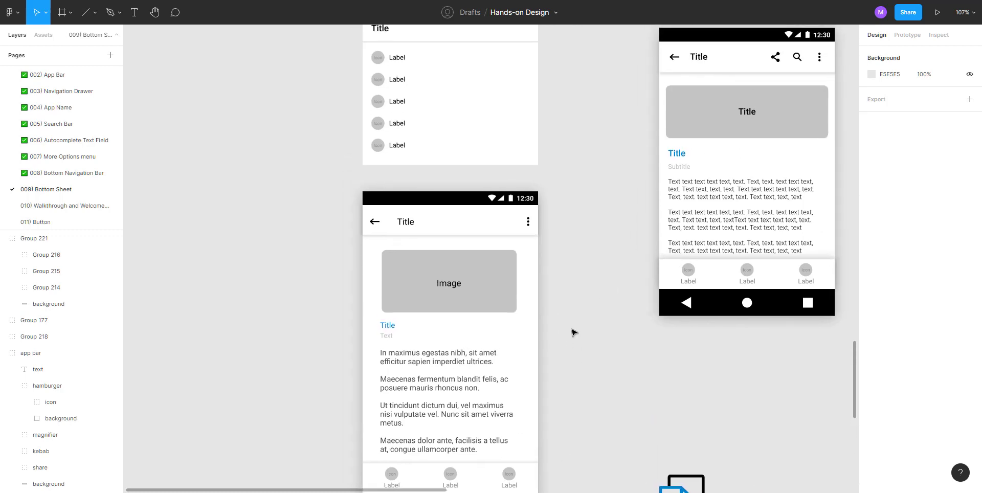
pyautogui.scroll(-3, 575, 333)
pyautogui.scroll(3, 380, 254)
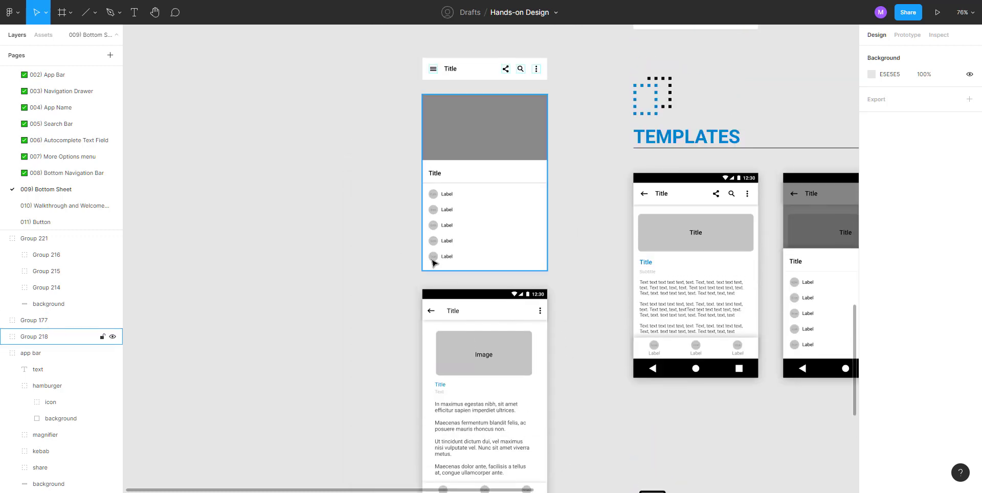
pyautogui.click(485, 314)
pyautogui.doubleClick(485, 314)
pyautogui.doubleClick(486, 314)
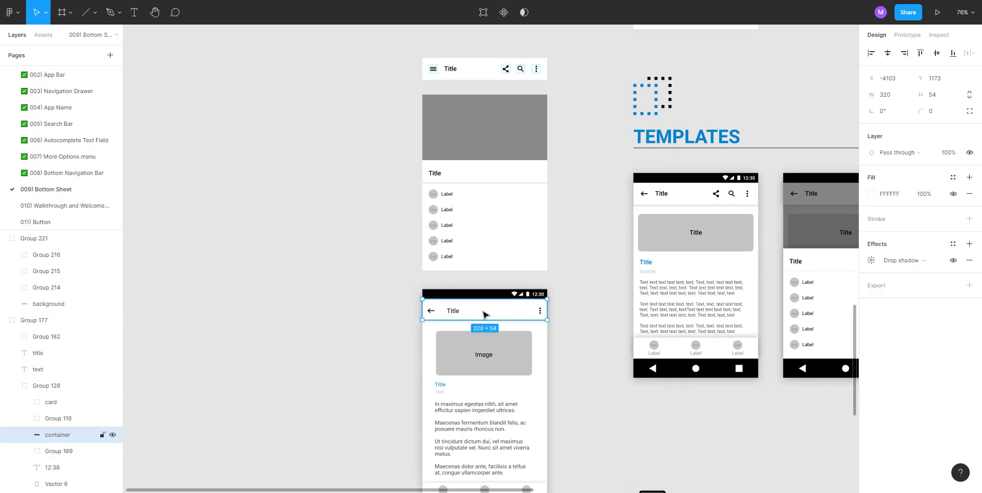
pyautogui.press('Escape')
pyautogui.keyDown('ctrl'); pyautogui.click(485, 314); pyautogui.keyUp('ctrl')
pyautogui.scroll(5, 485, 314)
pyautogui.press('Escape')
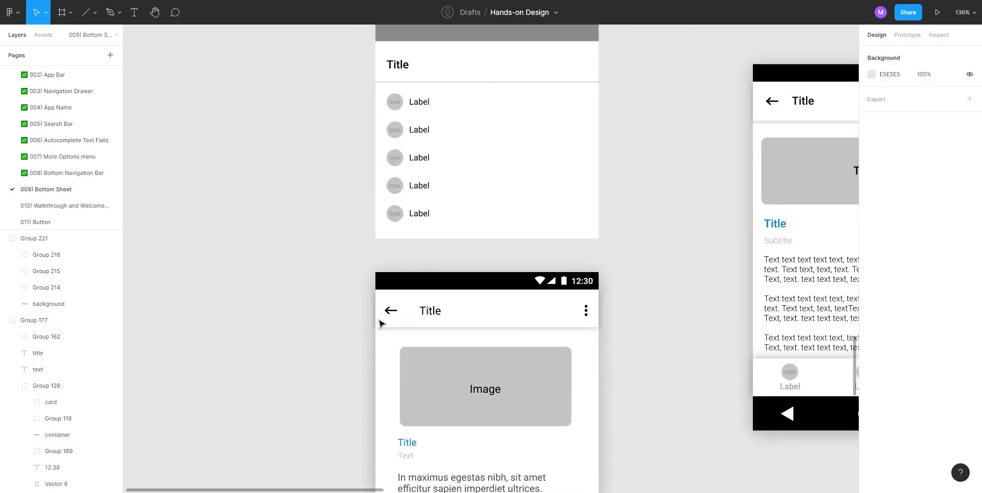
# Delete the old app bar's container and contents from the copied template screen
pyautogui.click(381, 323)
pyautogui.doubleClick(388, 320)
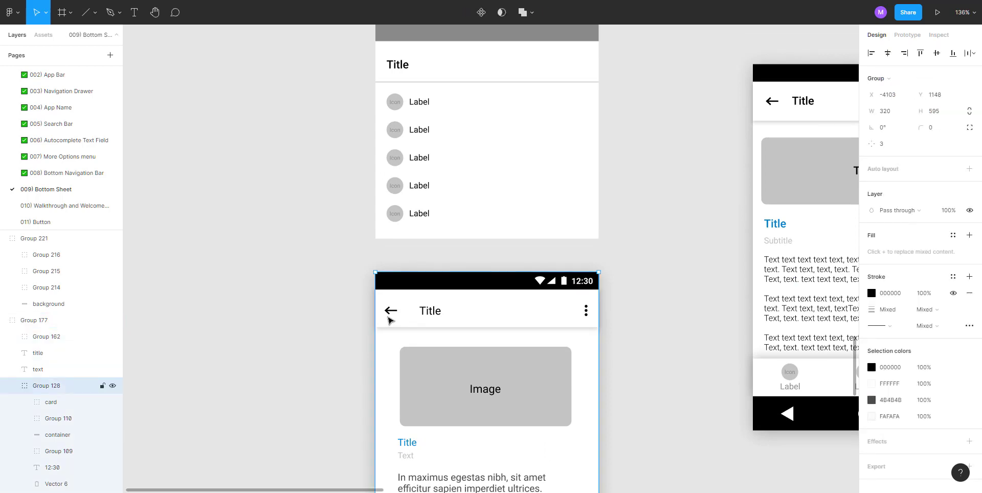
pyautogui.doubleClick(388, 321)
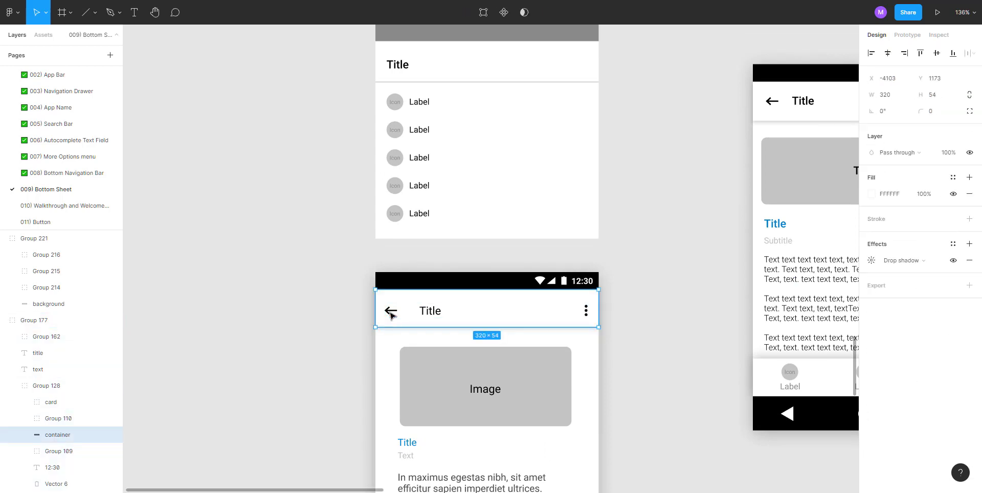
pyautogui.keyDown('shift'); pyautogui.click(391, 314); pyautogui.keyUp('shift')
pyautogui.press('Delete')
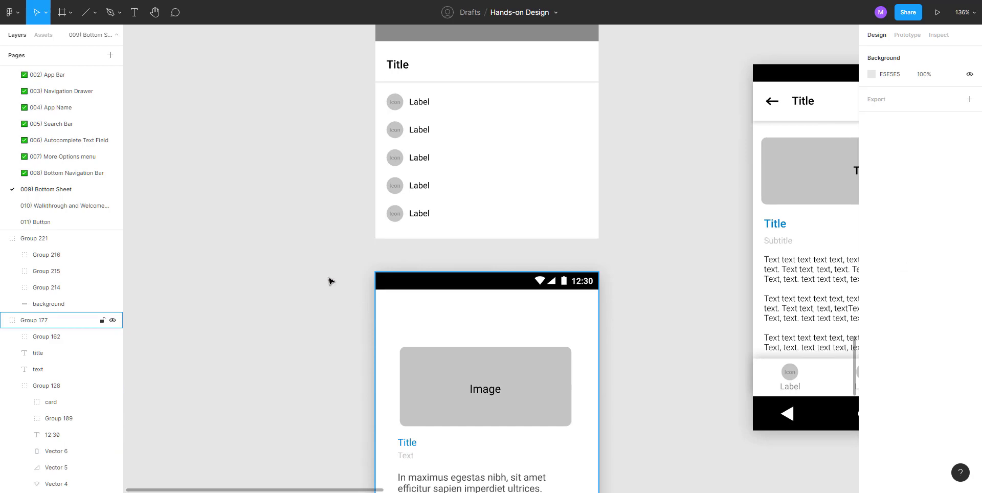
# Move the separate app bar clear of the bottom sheet organism, then cut it and paste it onto the copied template screen
pyautogui.scroll(2, 266, 214)
pyautogui.keyDown('ctrl'); pyautogui.scroll(-2, 266, 213); pyautogui.keyUp('ctrl')
pyautogui.scroll(4, 270, 211)
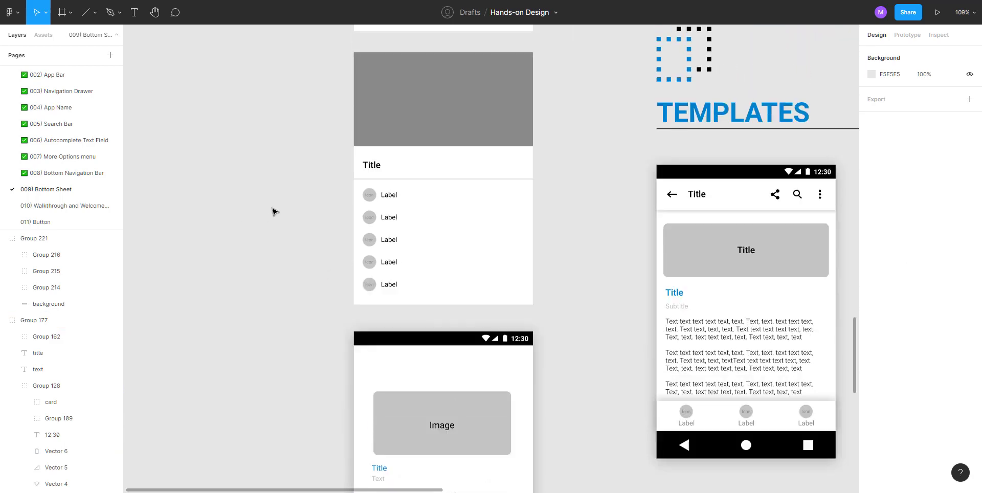
pyautogui.click(424, 56)
pyautogui.moveTo(424, 56); pyautogui.dragTo(240, 284)
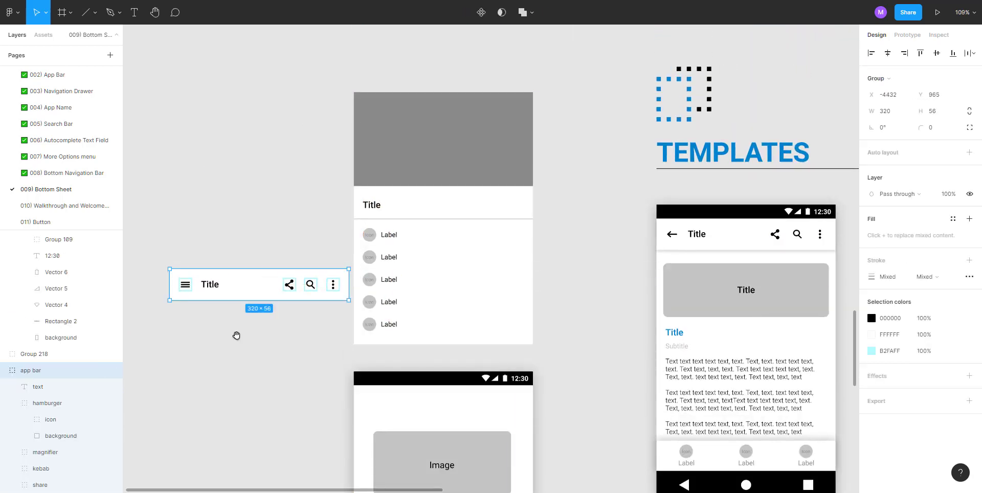
pyautogui.moveTo(241, 321); pyautogui.dragTo(263, 135)
pyautogui.moveTo(249, 99); pyautogui.dragTo(427, 220)
pyautogui.press('Delete')
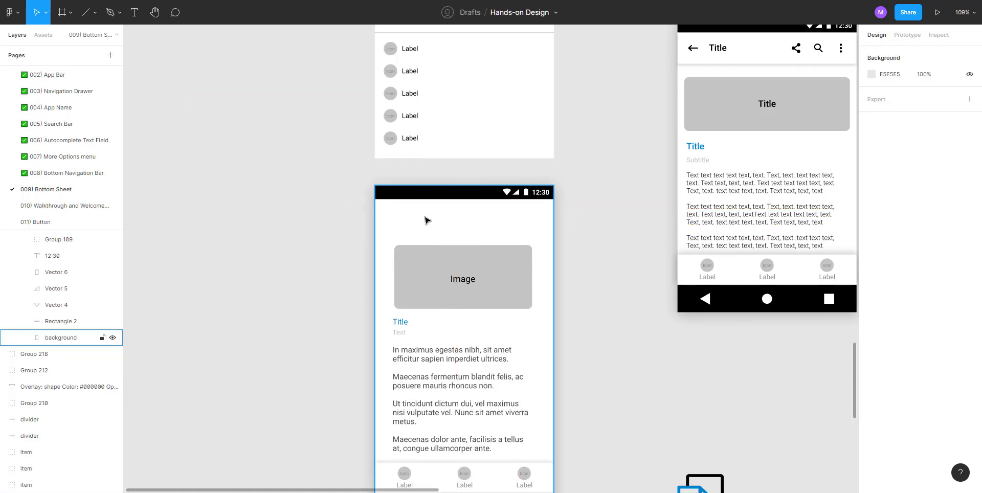
pyautogui.hotkey('ctrl', 'v')
# Align the pasted app bar with the copied screen's edges, directly beneath the status bar
pyautogui.keyDown('ctrl'); pyautogui.scroll(3, 425, 220); pyautogui.keyUp('ctrl')
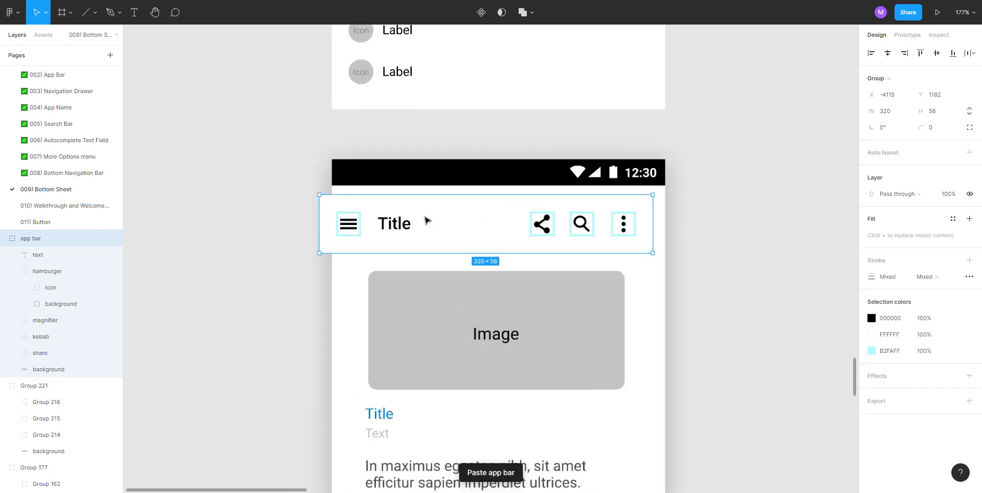
pyautogui.keyDown('ctrl'); pyautogui.scroll(2, 424, 220); pyautogui.keyUp('ctrl')
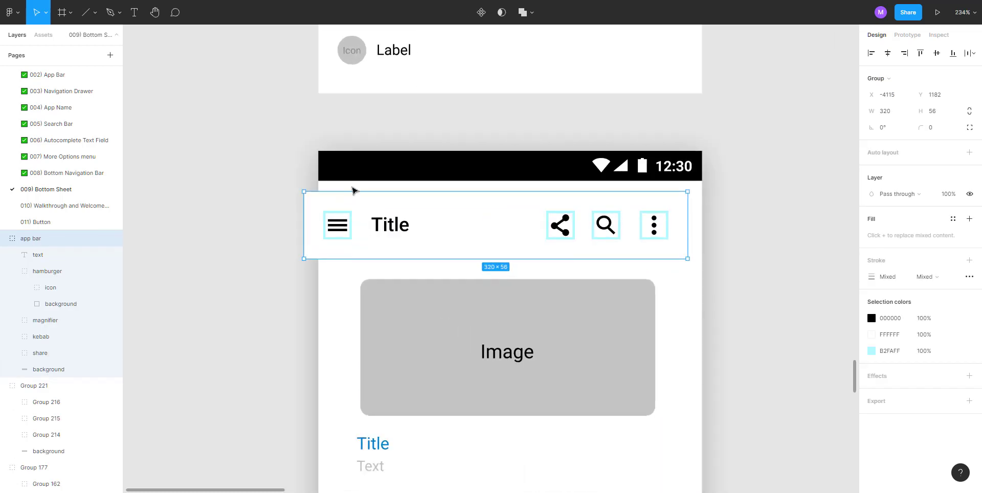
pyautogui.moveTo(349, 212); pyautogui.dragTo(364, 201)
pyautogui.scroll(-3, 363, 202)
pyautogui.scroll(5, 363, 202)
pyautogui.click(646, 234)
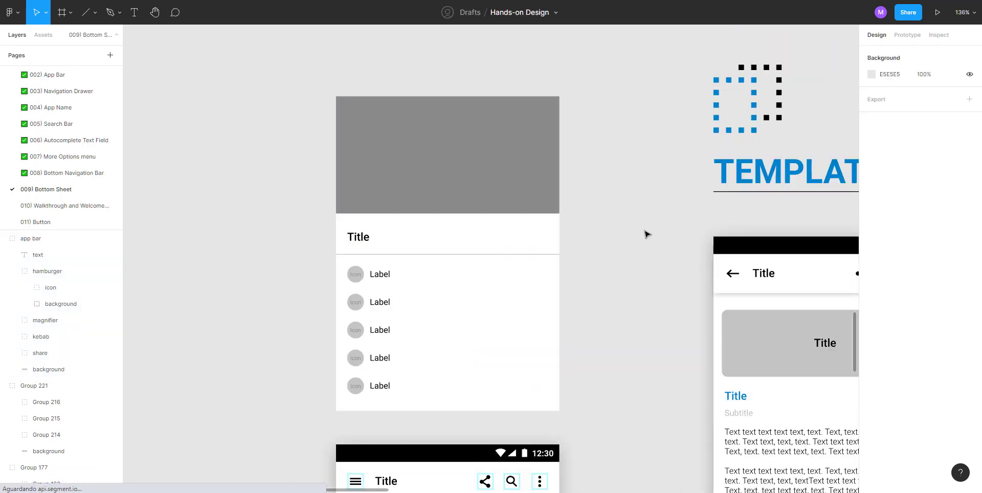
# Copy the properties of the background layer in the copied screen's bottom navigation bar
pyautogui.moveTo(647, 233); pyautogui.dragTo(401, 121)
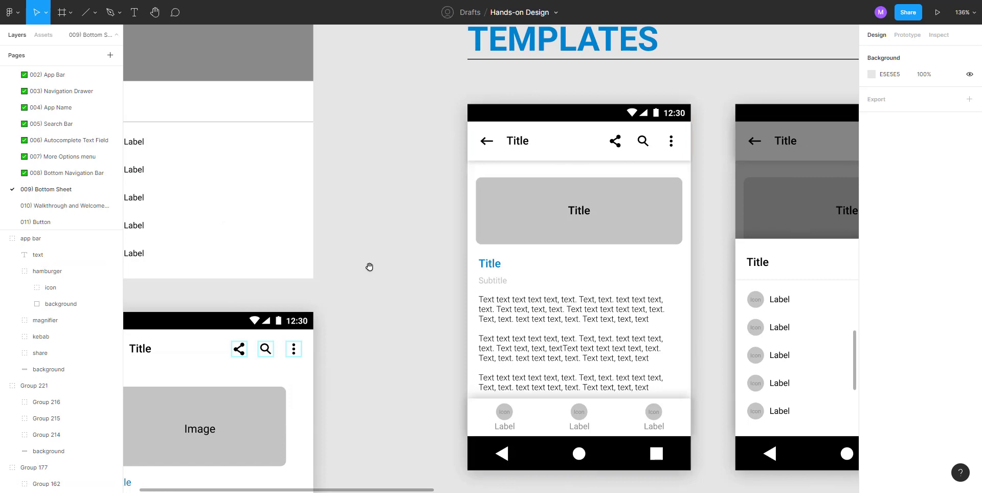
pyautogui.moveTo(369, 266); pyautogui.dragTo(531, 93)
pyautogui.scroll(-3, 568, 287)
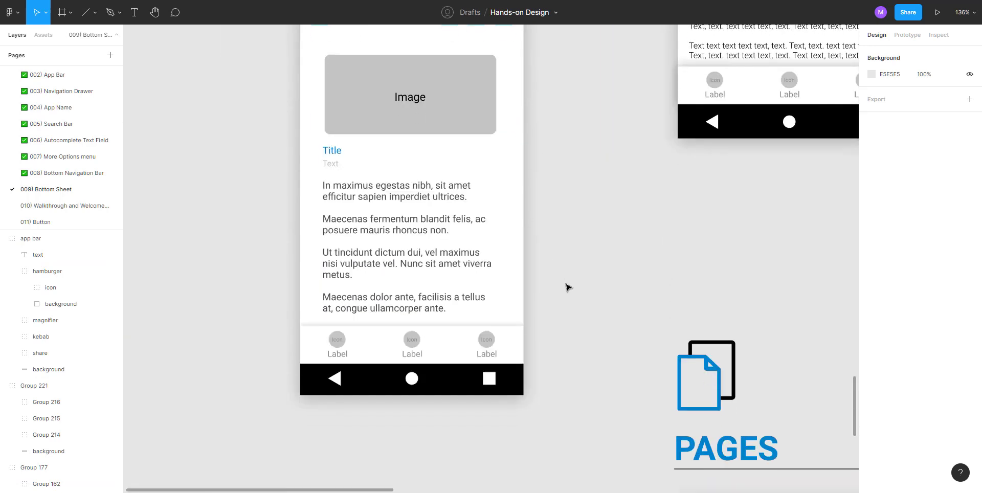
pyautogui.scroll(-1, 567, 287)
pyautogui.doubleClick(450, 318)
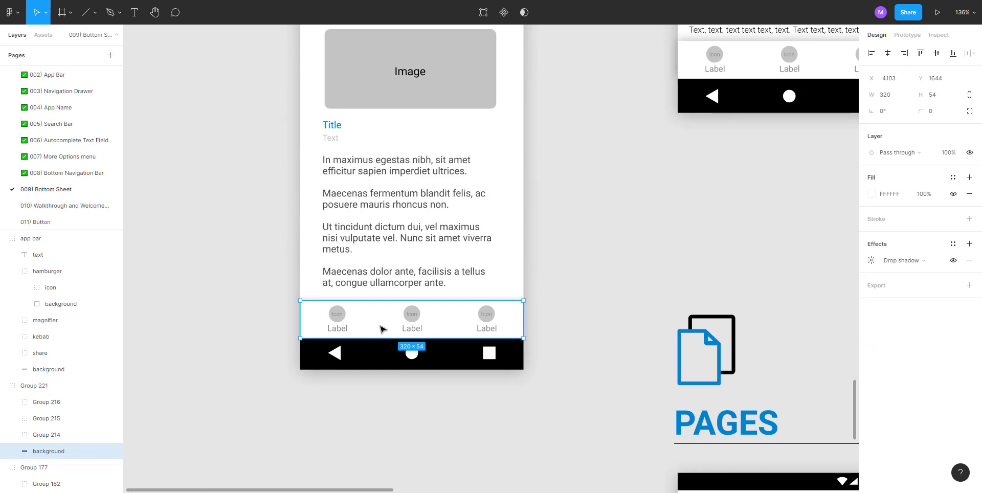
pyautogui.rightClick(451, 321)
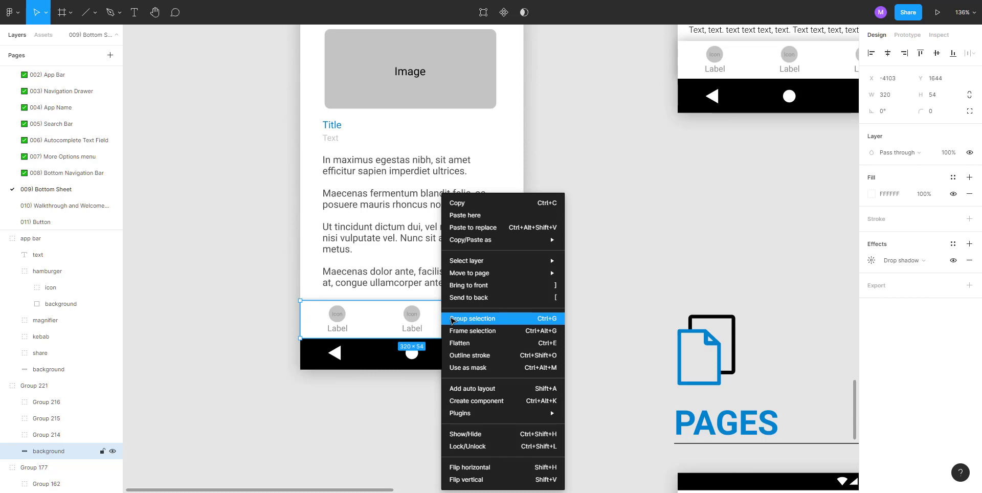
pyautogui.moveTo(482, 262)
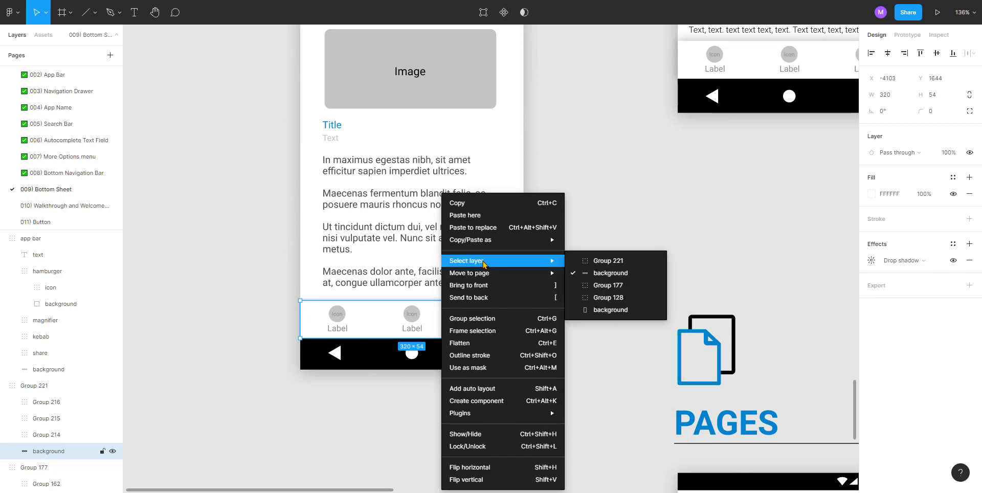
pyautogui.moveTo(488, 242)
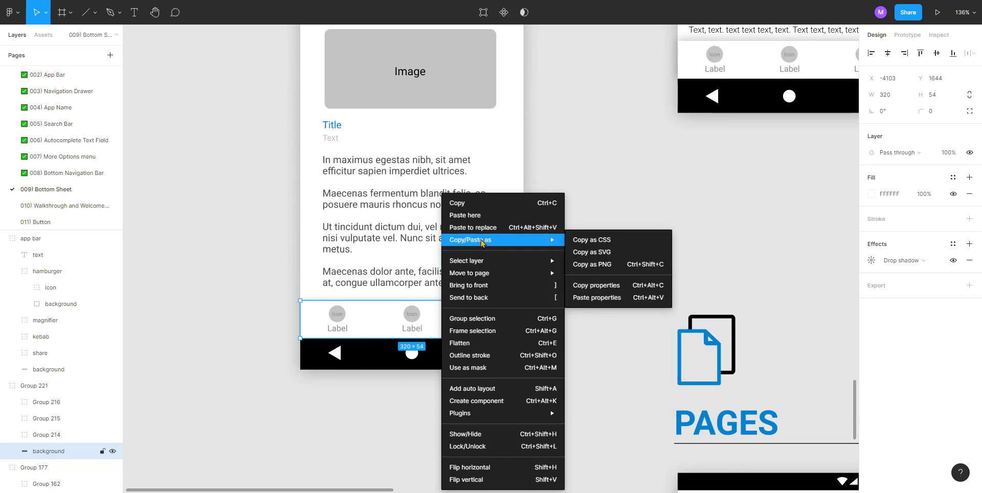
pyautogui.click(626, 285)
# Paste the copied properties onto the background layer of the copied screen's app bar
pyautogui.scroll(5, 591, 305)
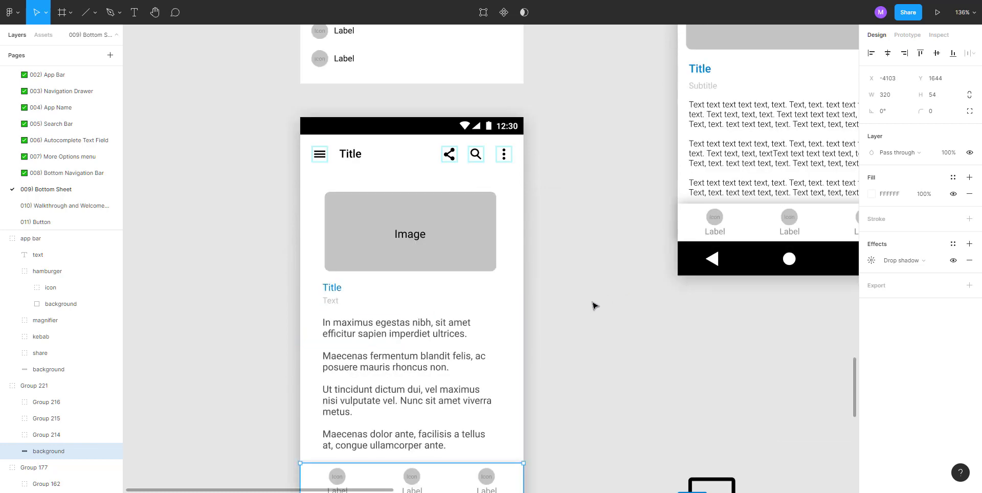
pyautogui.doubleClick(383, 219)
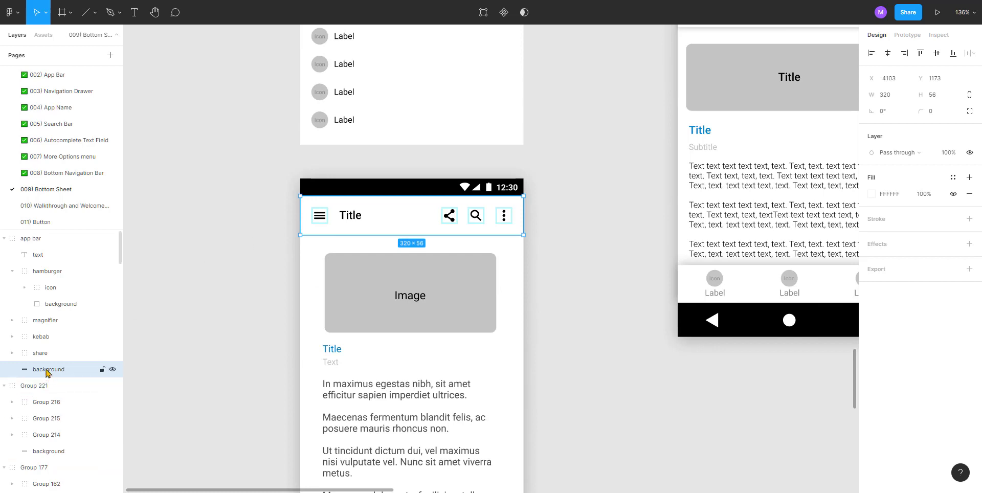
pyautogui.rightClick(399, 216)
pyautogui.moveTo(429, 239)
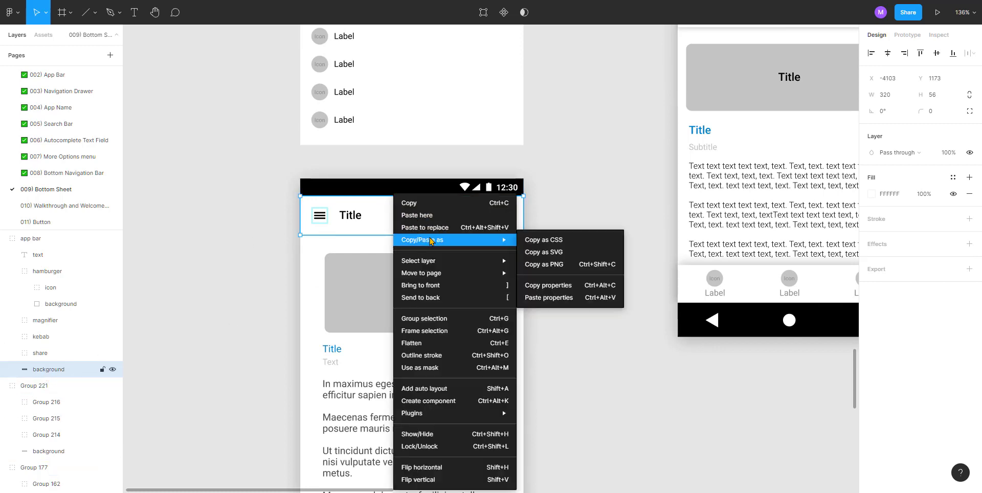
pyautogui.click(542, 298)
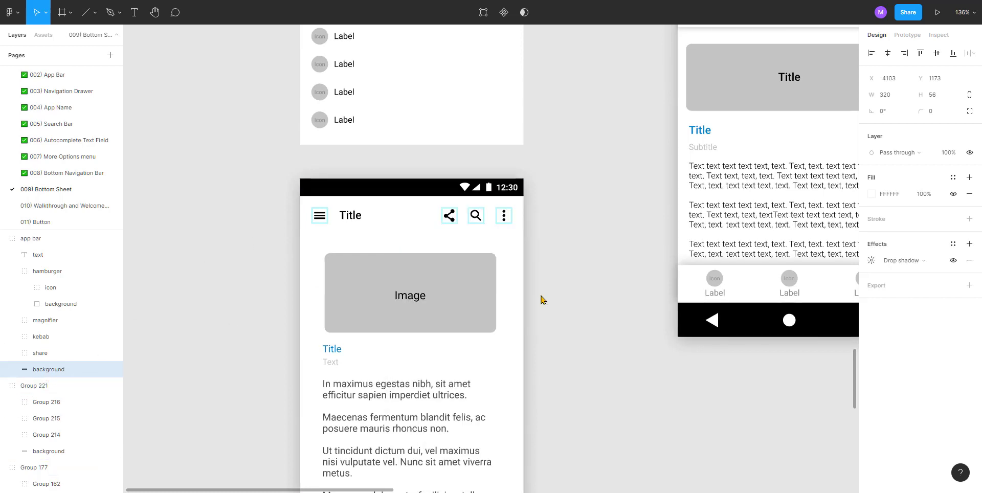
# Set the Y offset of the app bar background's drop shadow to 4
pyautogui.click(870, 261)
pyautogui.click(767, 309)
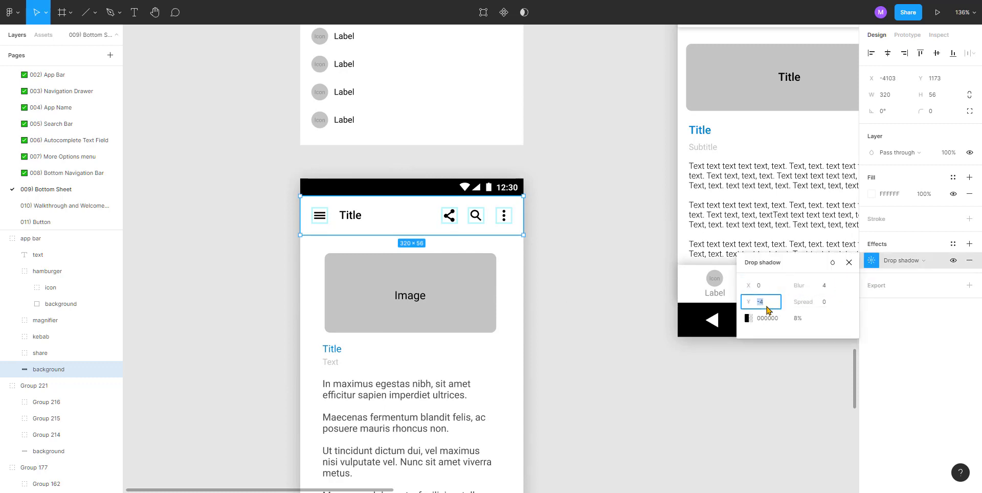
pyautogui.write('4')
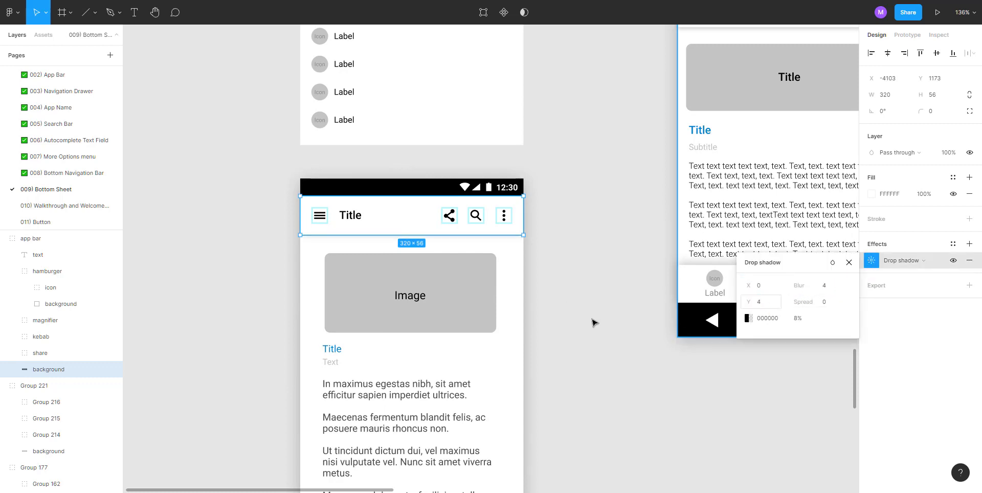
pyautogui.click(576, 247)
pyautogui.scroll(-1, 563, 235)
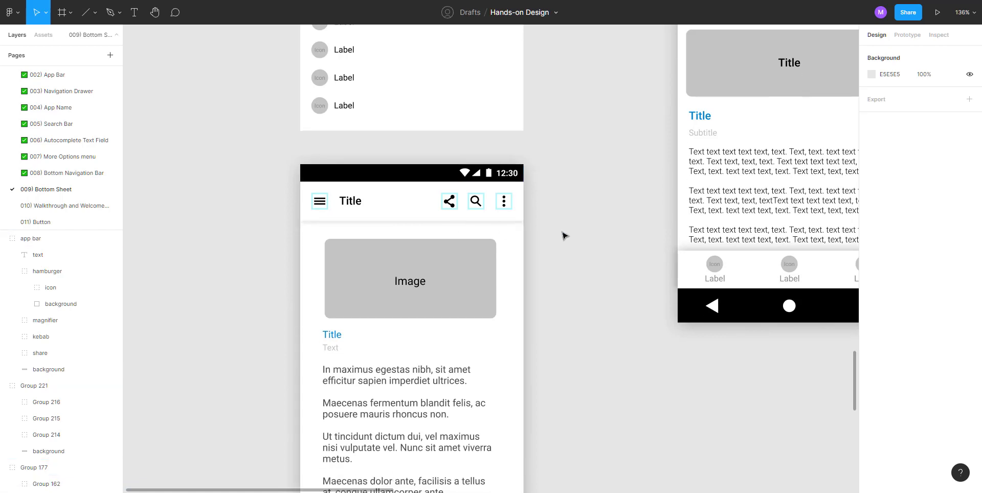
# Examine the copied template screen and inspect the fill and stroke of the hamburger icon's background in its app bar
pyautogui.scroll(-4, 564, 235)
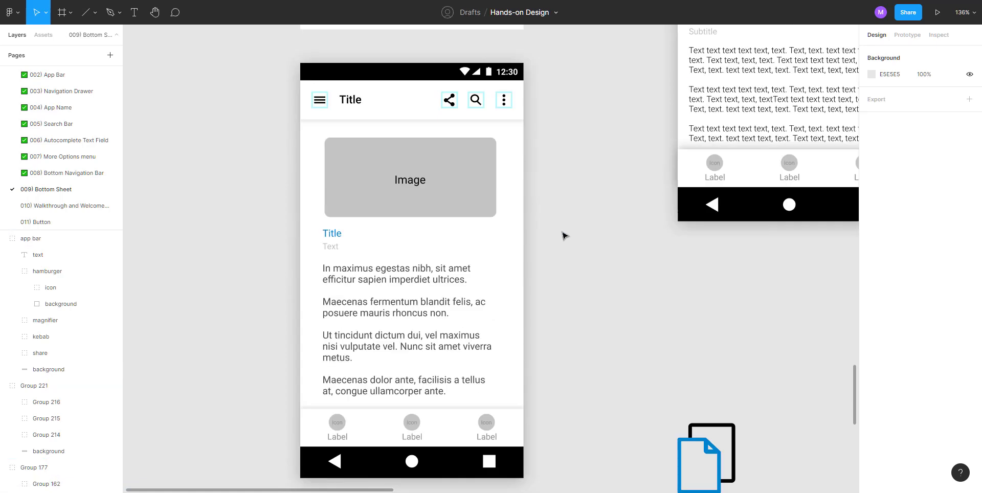
pyautogui.scroll(2, 568, 225)
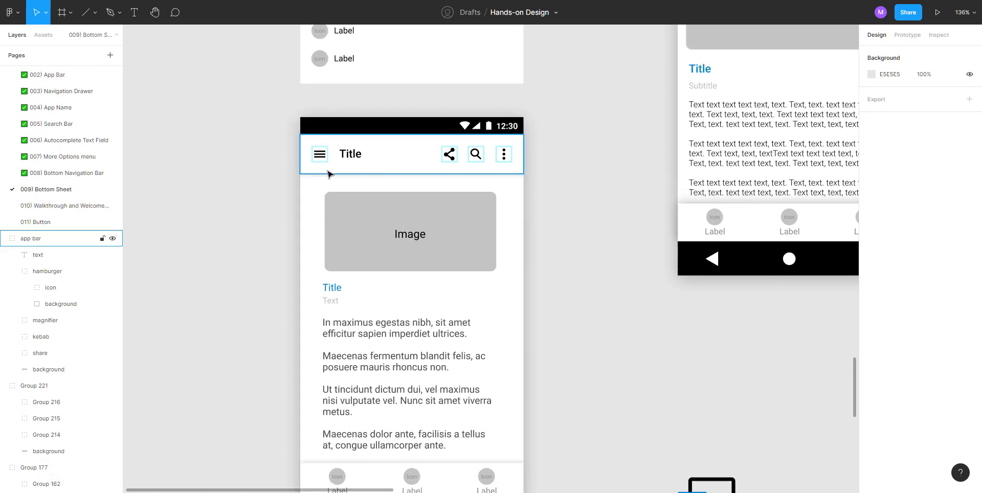
pyautogui.scroll(3, 332, 163)
pyautogui.scroll(4, 332, 164)
pyautogui.click(325, 164)
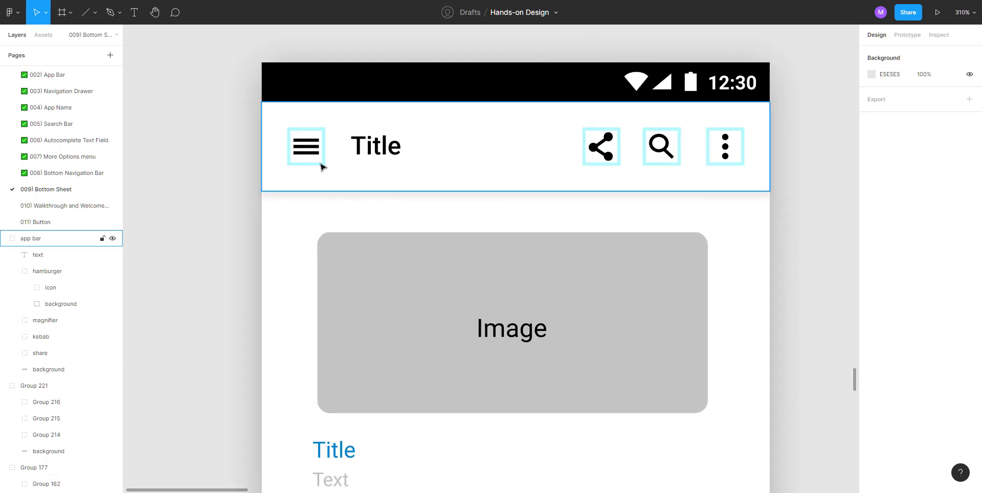
pyautogui.scroll(4, 323, 165)
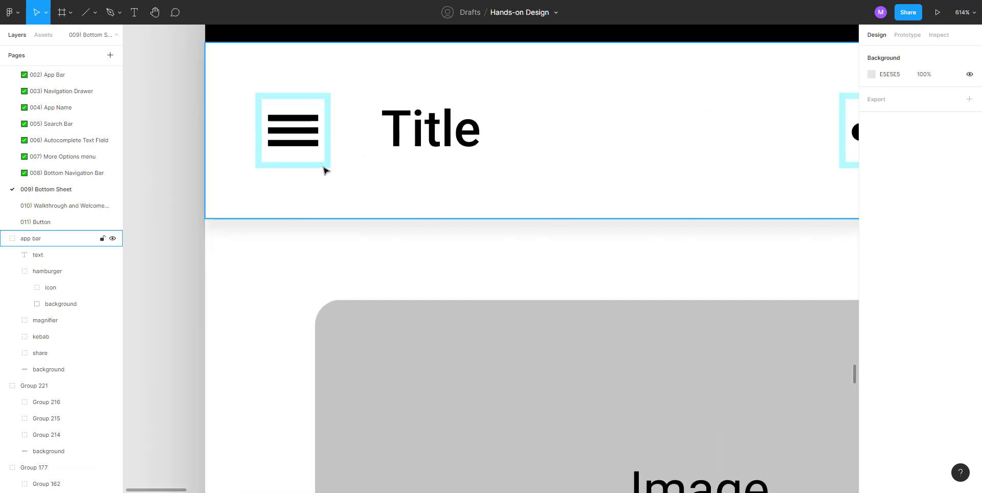
pyautogui.click(325, 167)
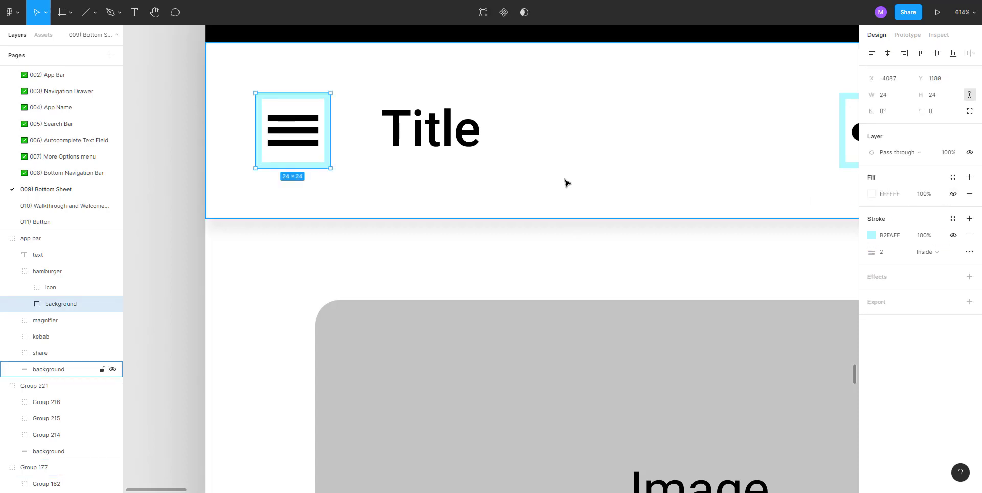
pyautogui.scroll(-5, 563, 183)
pyautogui.scroll(-4, 541, 178)
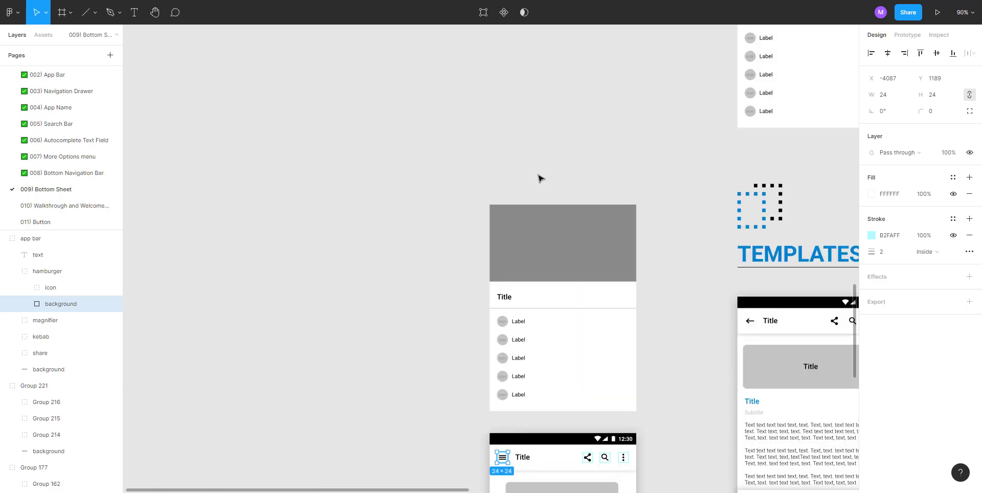
# Inspect the back icon's group properties in the first finished template's app bar for comparison
pyautogui.click(715, 342)
pyautogui.moveTo(715, 342); pyautogui.dragTo(352, 203)
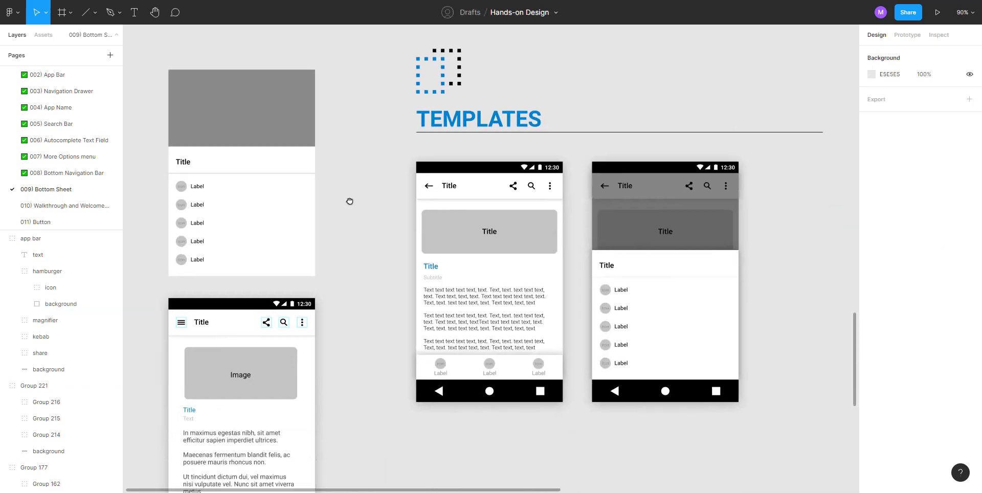
pyautogui.scroll(3, 400, 196)
pyautogui.scroll(3, 400, 196)
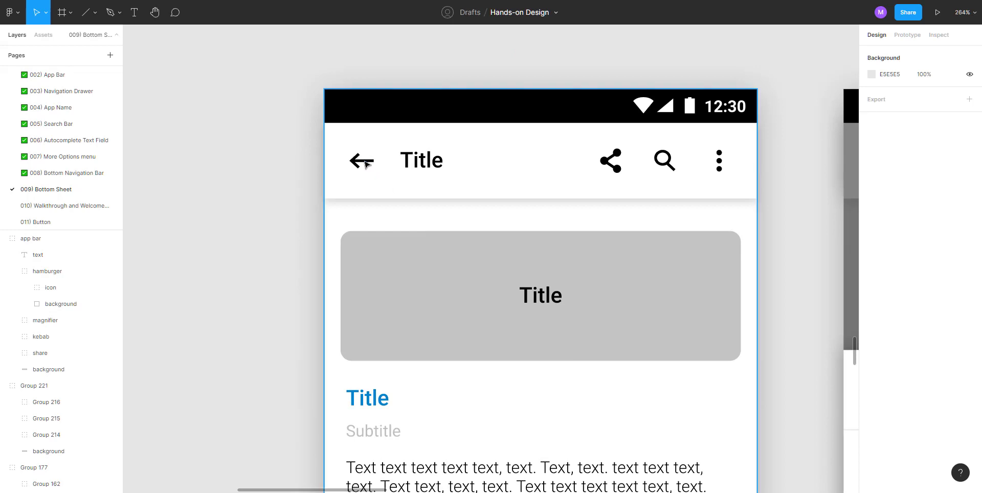
pyautogui.doubleClick(380, 175)
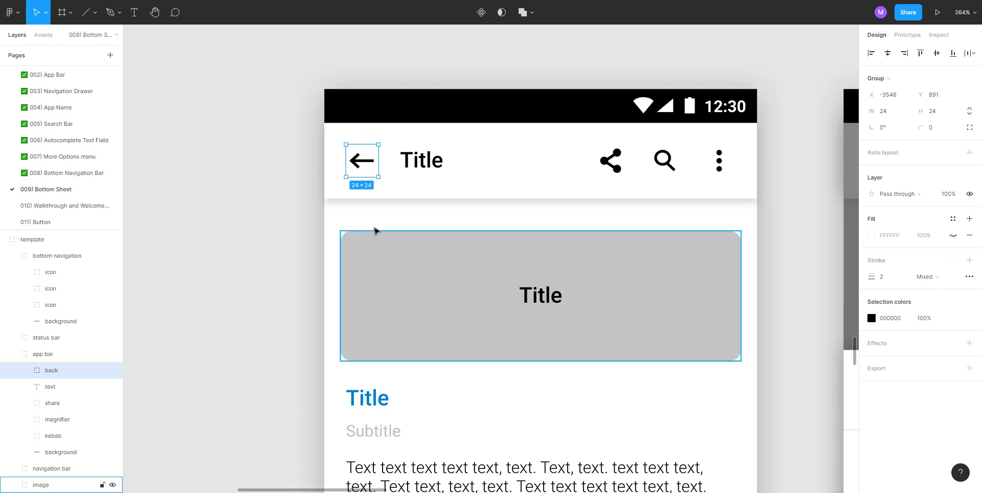
pyautogui.click(271, 191)
# Hide the fill and stroke of the hamburger icon's background in the copied screen's app bar, and select the hamburger group
pyautogui.scroll(-3, 274, 192)
pyautogui.scroll(-2, 272, 190)
pyautogui.moveTo(232, 272); pyautogui.dragTo(581, 168)
pyautogui.scroll(4, 438, 202)
pyautogui.scroll(5, 443, 203)
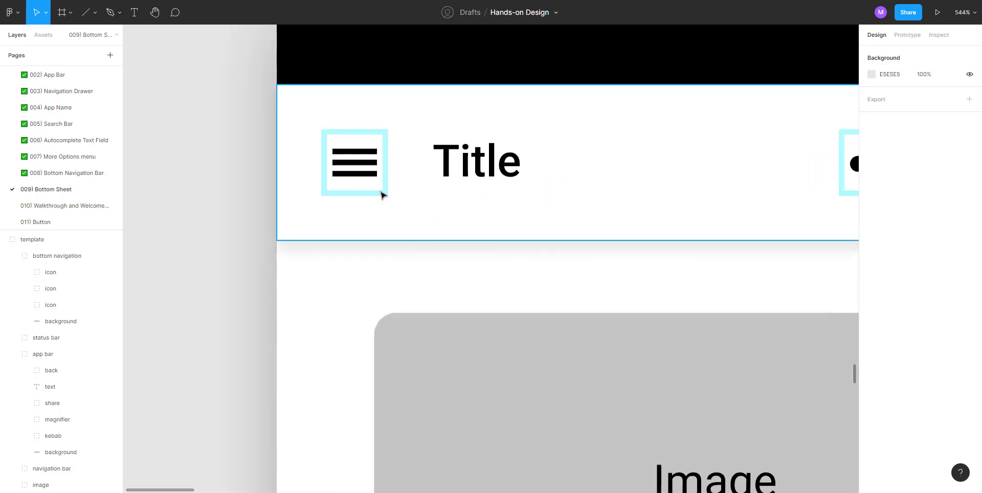
pyautogui.click(382, 195)
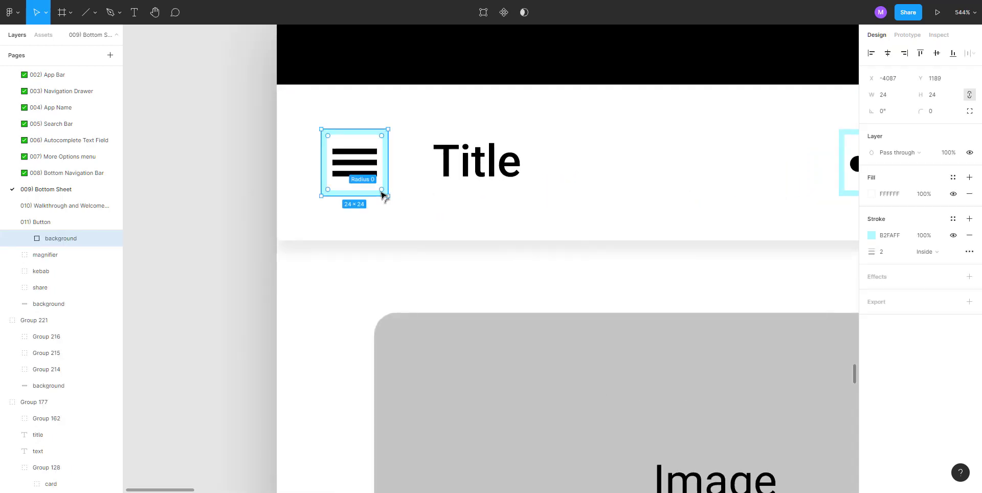
pyautogui.click(953, 193)
pyautogui.click(953, 236)
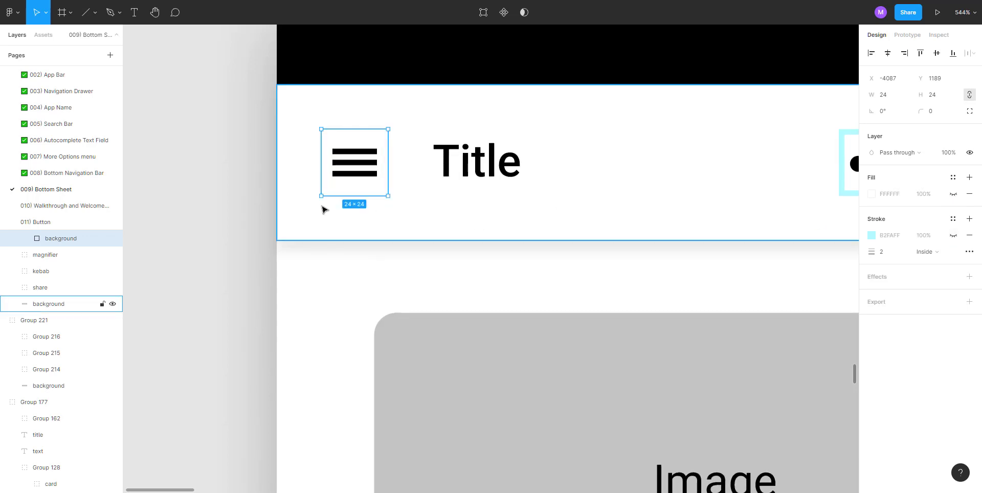
pyautogui.click(176, 197)
pyautogui.doubleClick(375, 175)
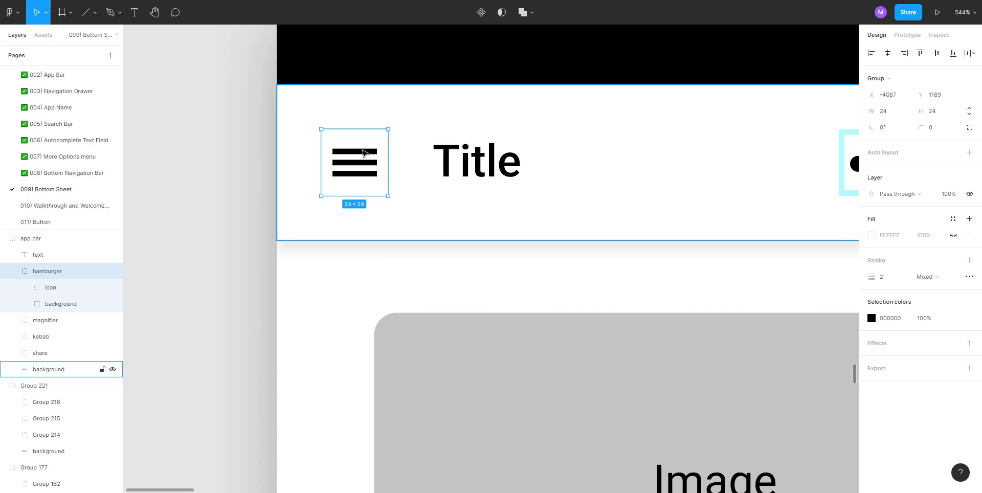
# Hide the fill and stroke of the share, magnifier and kebab icon backgrounds in the copied screen's app bar
pyautogui.click(198, 187)
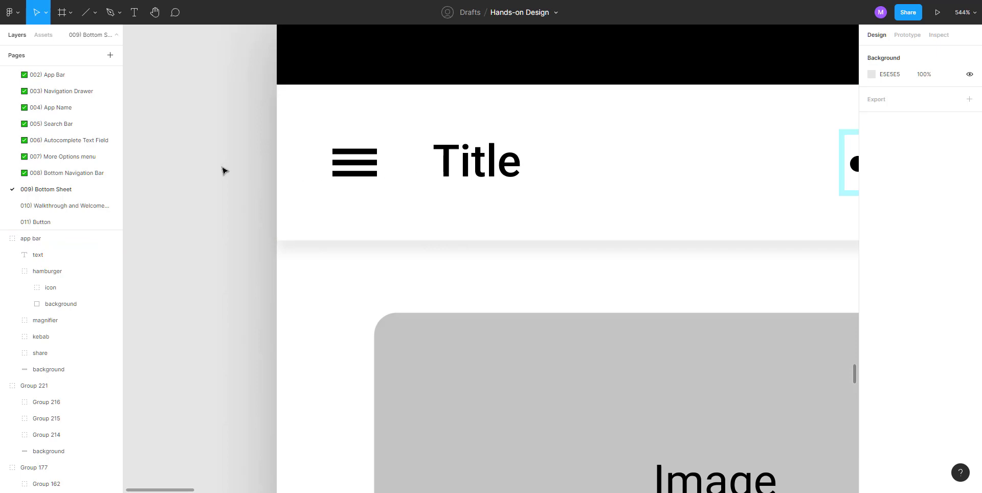
pyautogui.moveTo(689, 174); pyautogui.dragTo(280, 195)
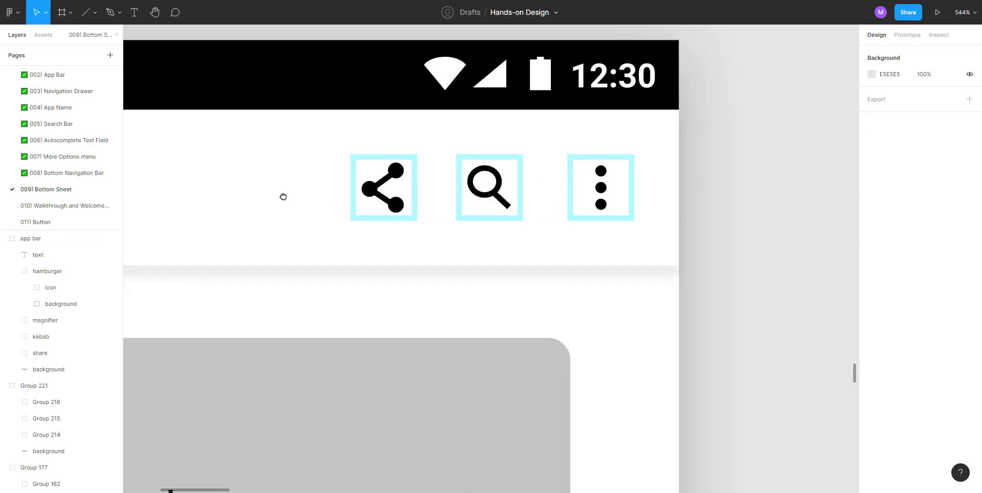
pyautogui.scroll(5, 404, 187)
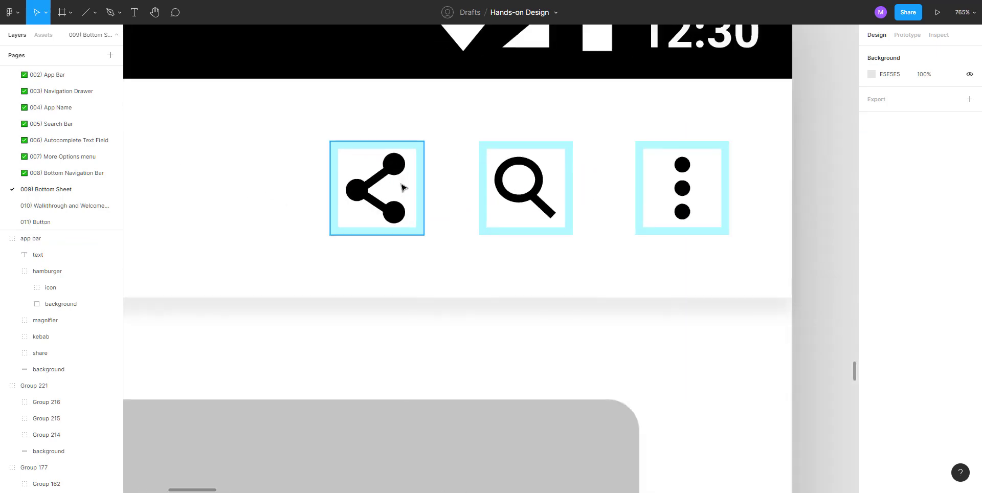
pyautogui.keyDown('ctrl'); pyautogui.click(428, 184); pyautogui.keyUp('ctrl')
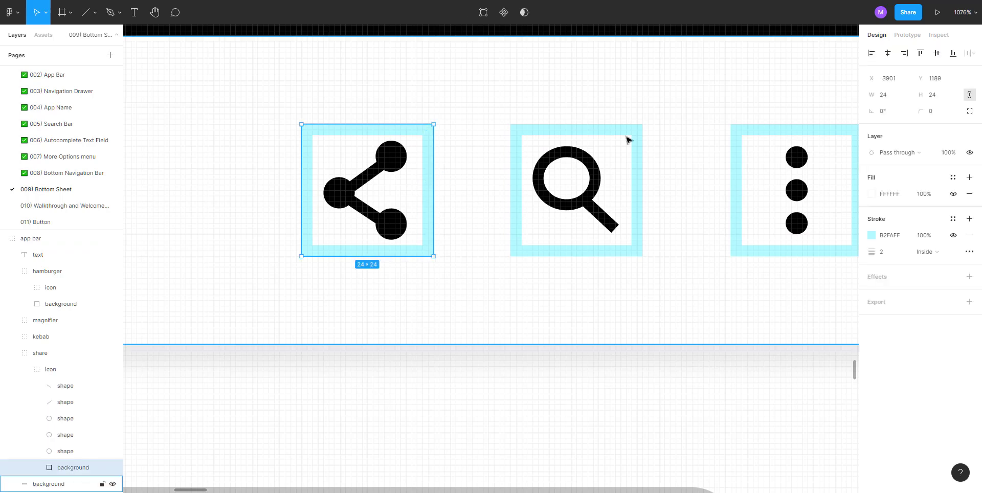
pyautogui.keyDown('ctrl'); pyautogui.keyDown('shift'); pyautogui.click(638, 145); pyautogui.keyUp('shift'); pyautogui.keyUp('ctrl')
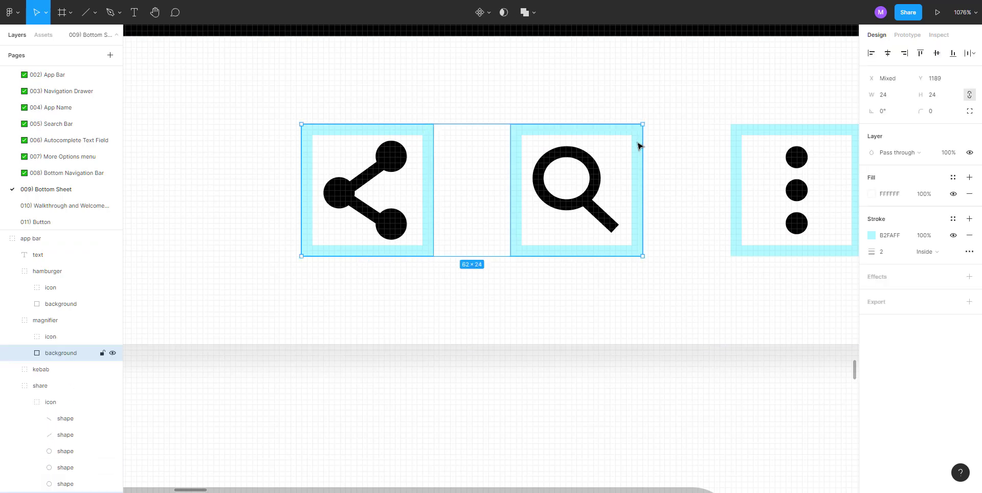
pyautogui.click(394, 280)
pyautogui.keyDown('ctrl'); pyautogui.click(329, 256); pyautogui.keyUp('ctrl')
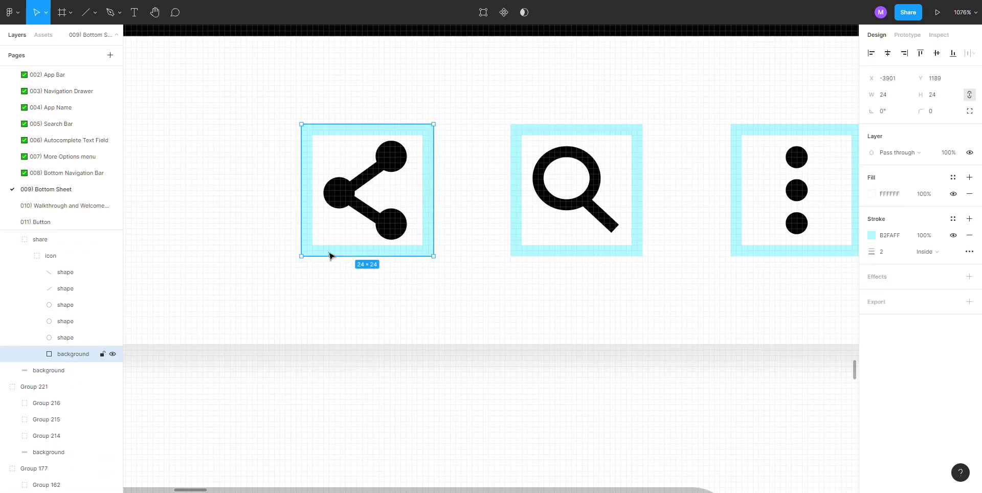
pyautogui.keyDown('shift'); pyautogui.click(528, 255); pyautogui.keyUp('shift')
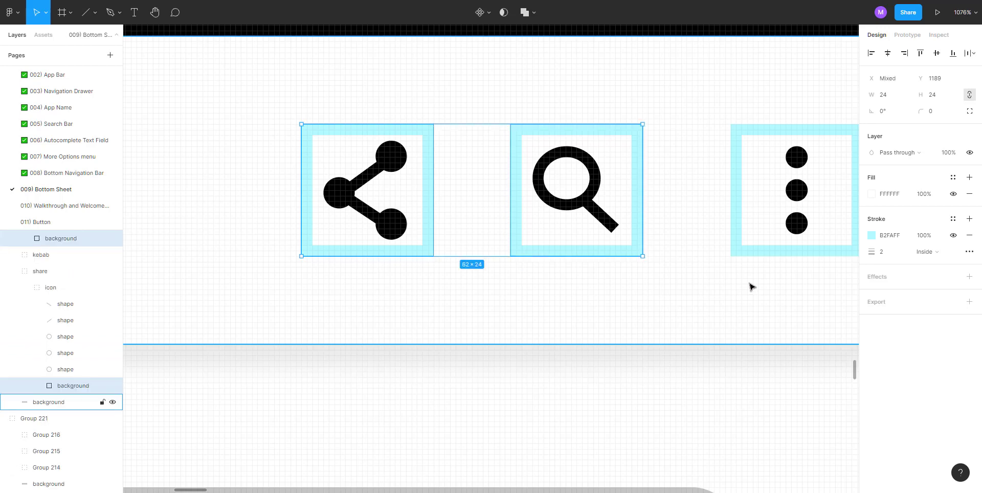
pyautogui.keyDown('shift'); pyautogui.click(751, 255); pyautogui.keyUp('shift')
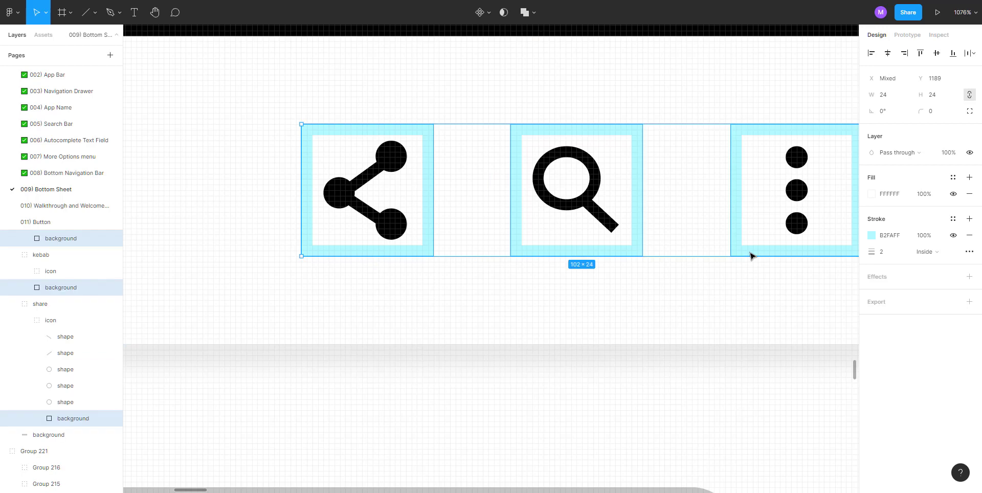
pyautogui.click(953, 195)
pyautogui.click(952, 237)
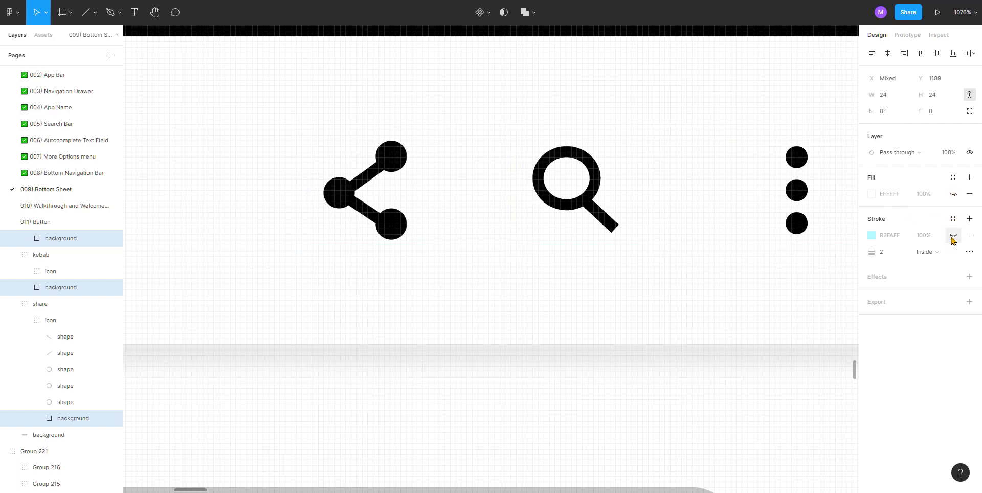
pyautogui.scroll(-3, 332, 175)
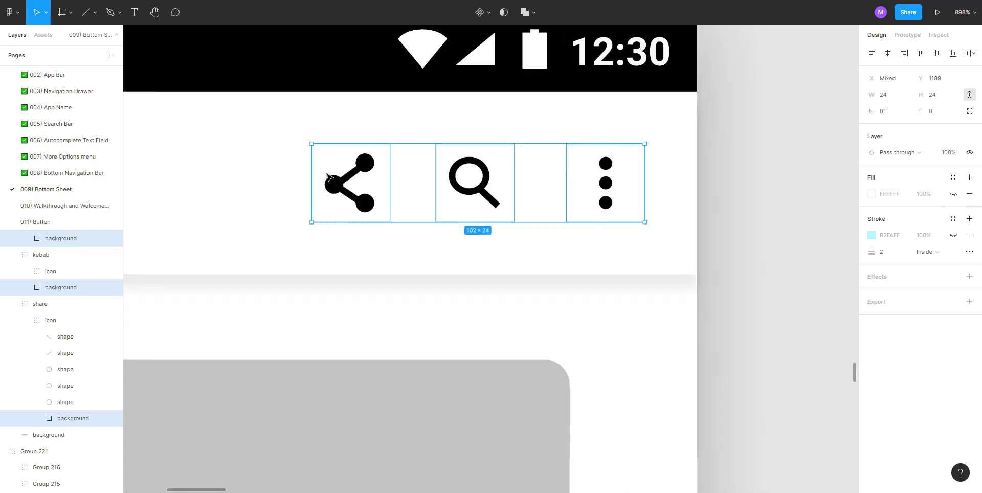
pyautogui.click(688, 198)
# Inspect the kebab, magnifier and share icon groups in the app bar to check their size and properties
pyautogui.hscroll(2, 687, 198)
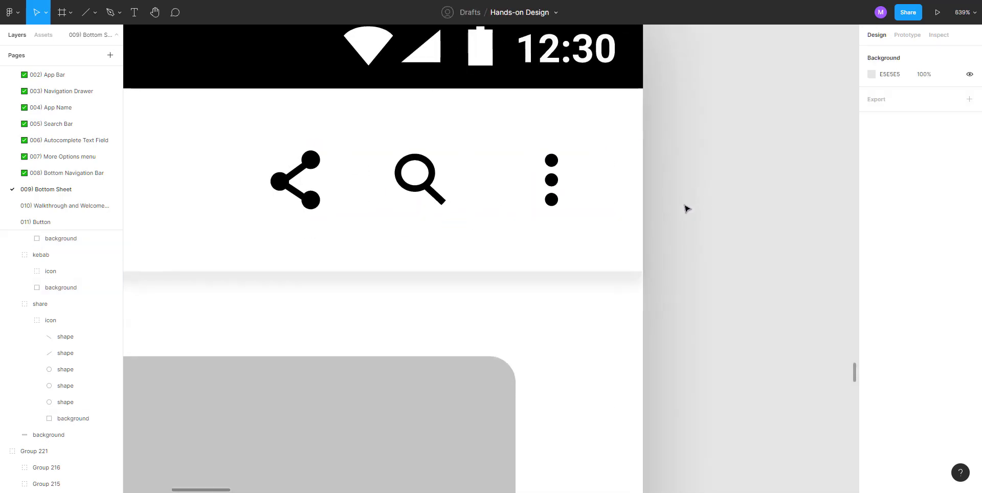
pyautogui.moveTo(687, 208); pyautogui.dragTo(720, 215)
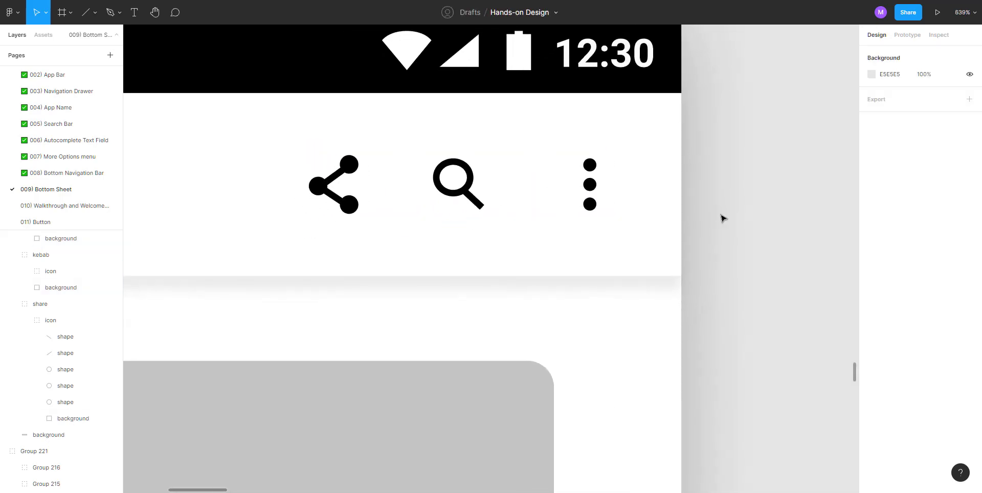
pyautogui.click(595, 198)
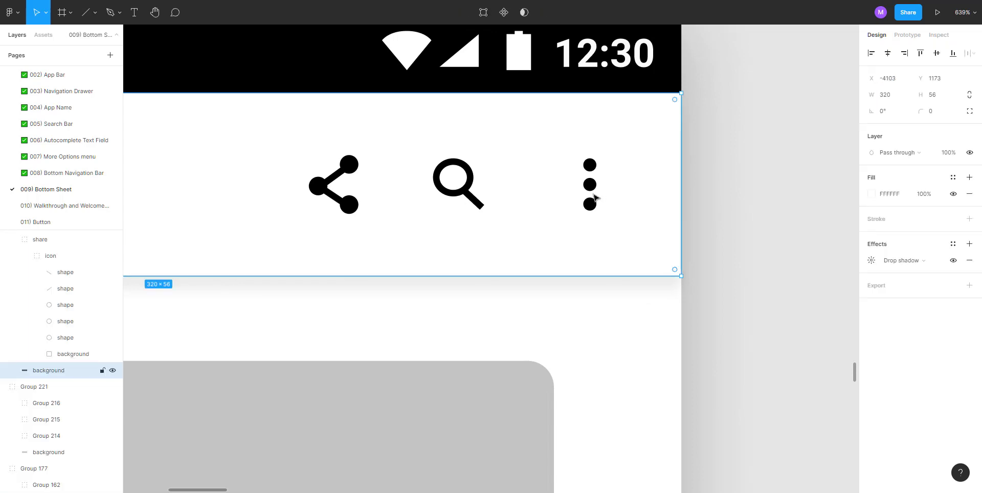
pyautogui.doubleClick(594, 196)
pyautogui.click(771, 218)
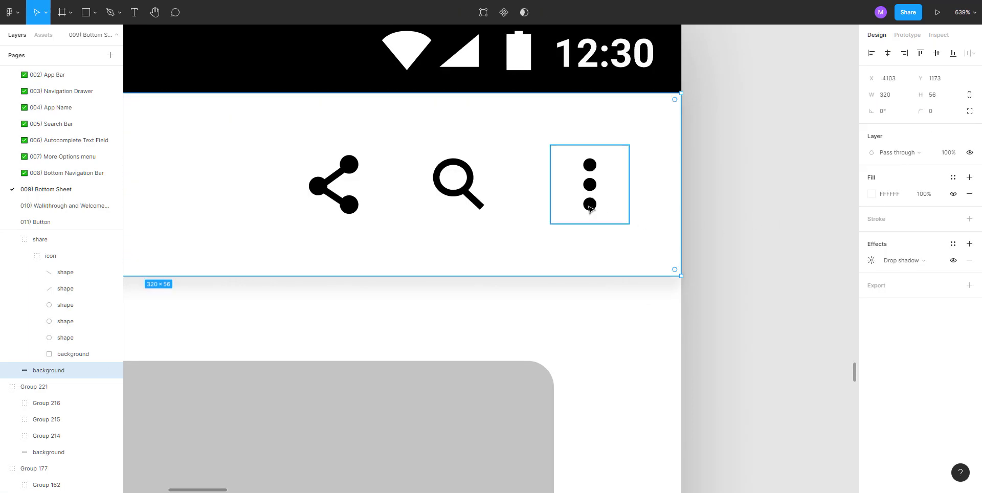
pyautogui.click(589, 208)
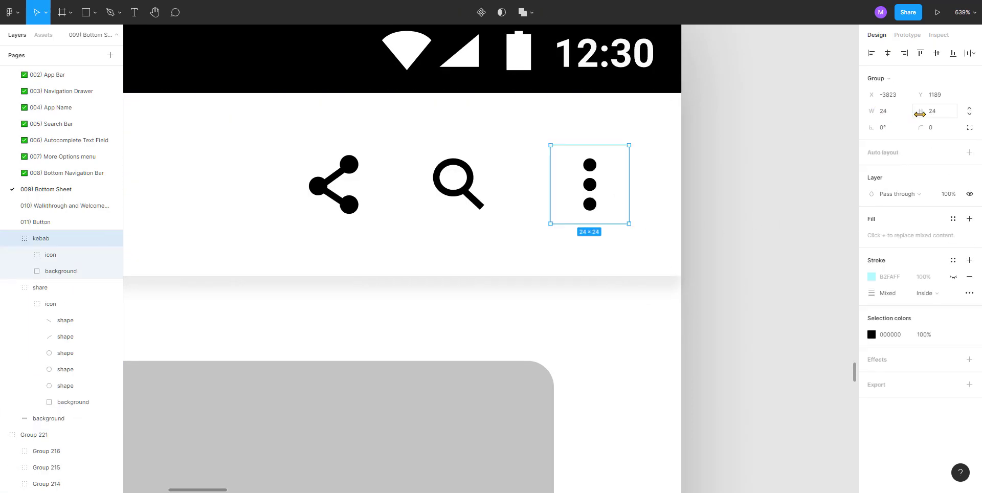
pyautogui.click(468, 191)
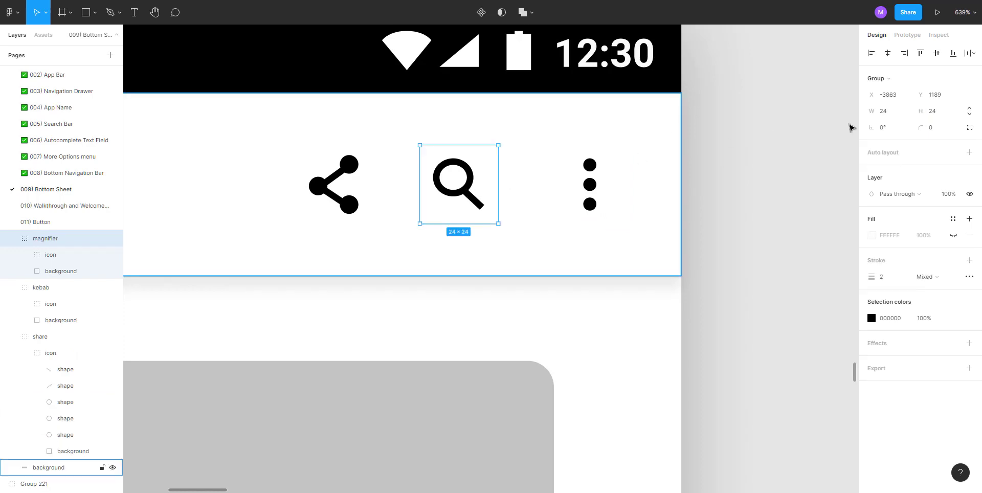
pyautogui.click(343, 204)
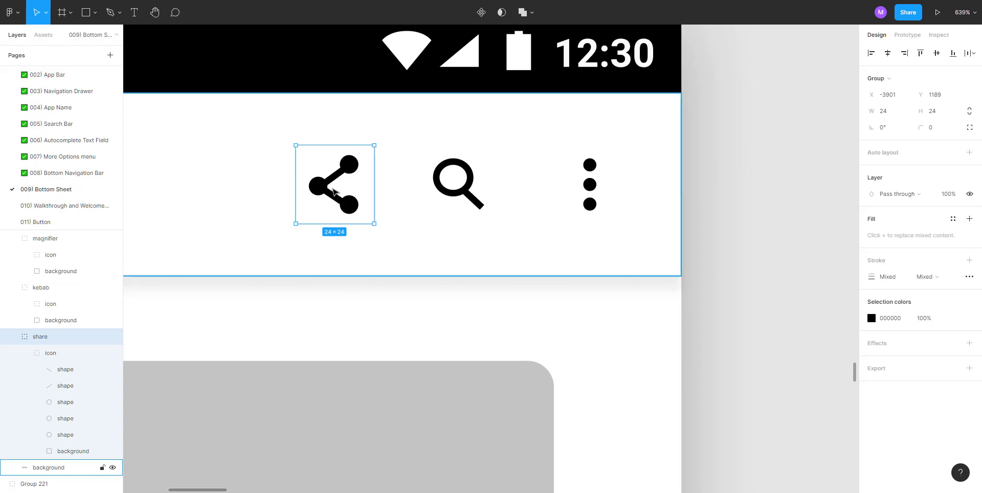
pyautogui.click(723, 190)
# Group the app bar, content and bottom navigation of the copied template and name the group "screen"
pyautogui.keyDown('ctrl'); pyautogui.scroll(-5, 680, 208); pyautogui.keyUp('ctrl')
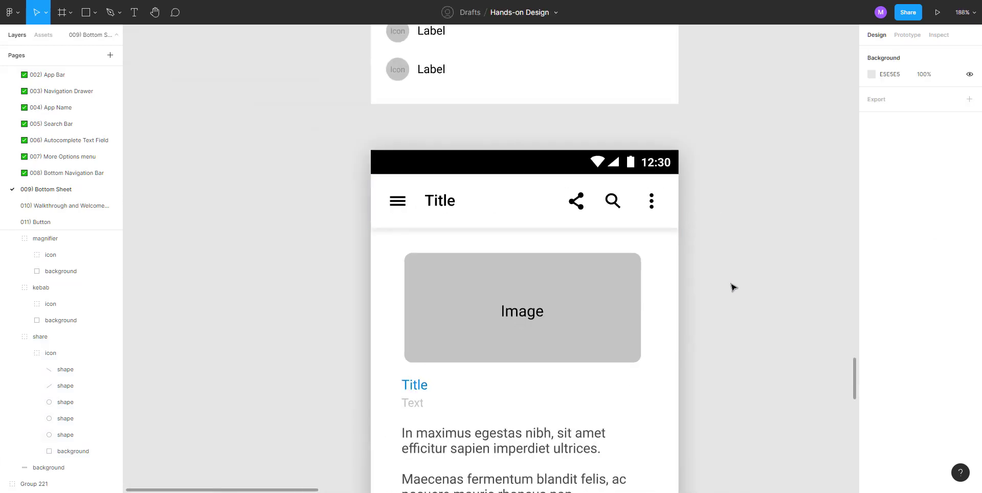
pyautogui.keyDown('ctrl'); pyautogui.scroll(-3, 733, 284); pyautogui.keyUp('ctrl')
pyautogui.moveTo(741, 285); pyautogui.dragTo(436, 200)
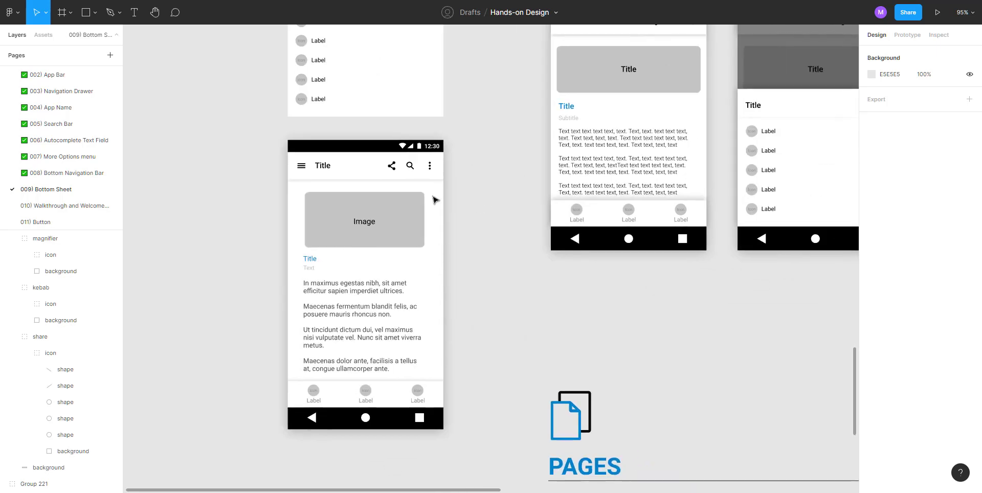
pyautogui.moveTo(263, 131); pyautogui.dragTo(471, 447)
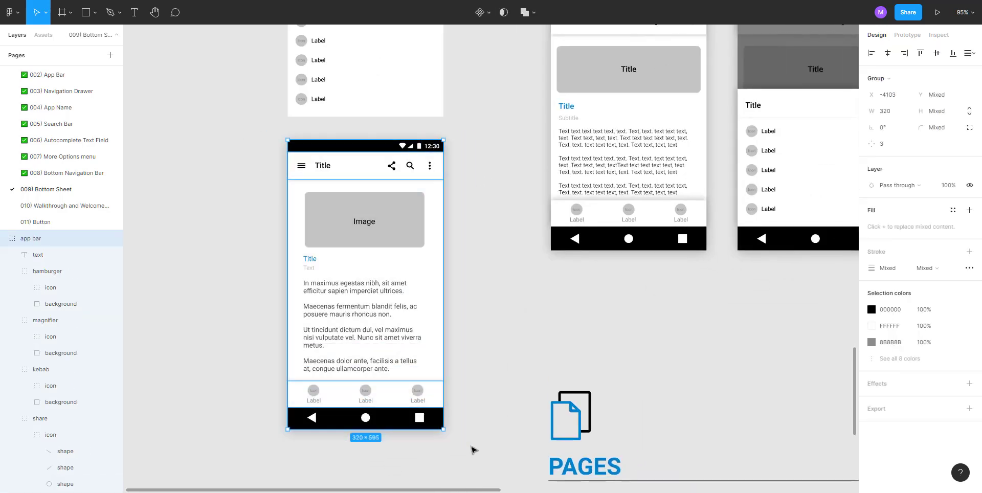
pyautogui.hotkey('ctrl', 'g')
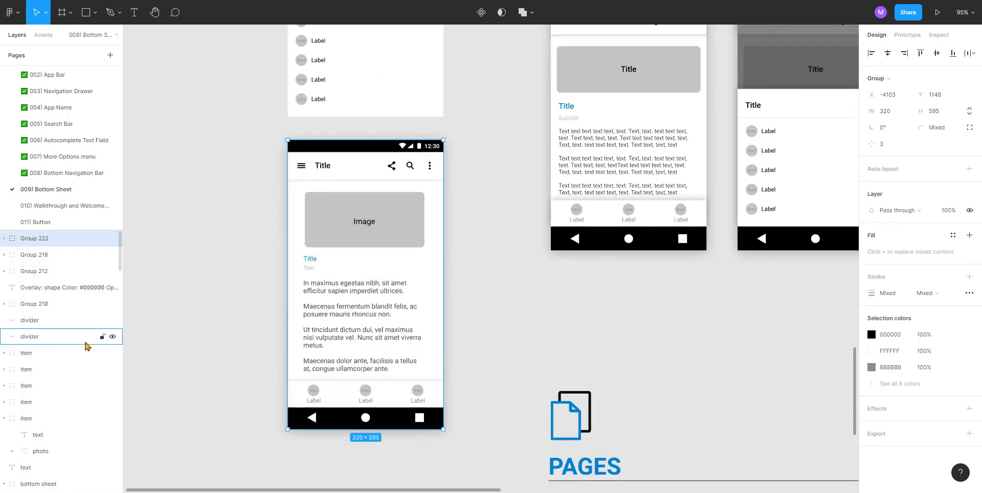
pyautogui.doubleClick(71, 238)
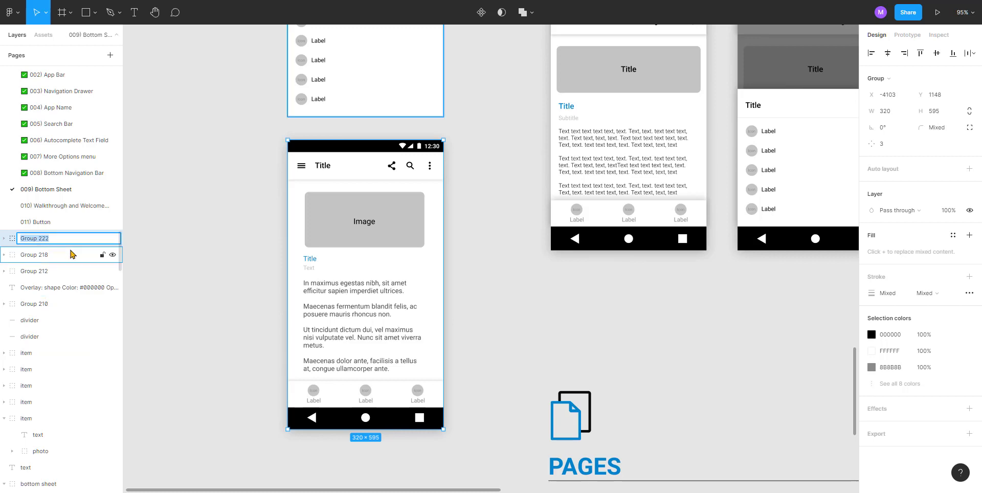
pyautogui.write('screen')
pyautogui.press('Return')
pyautogui.click(265, 199)
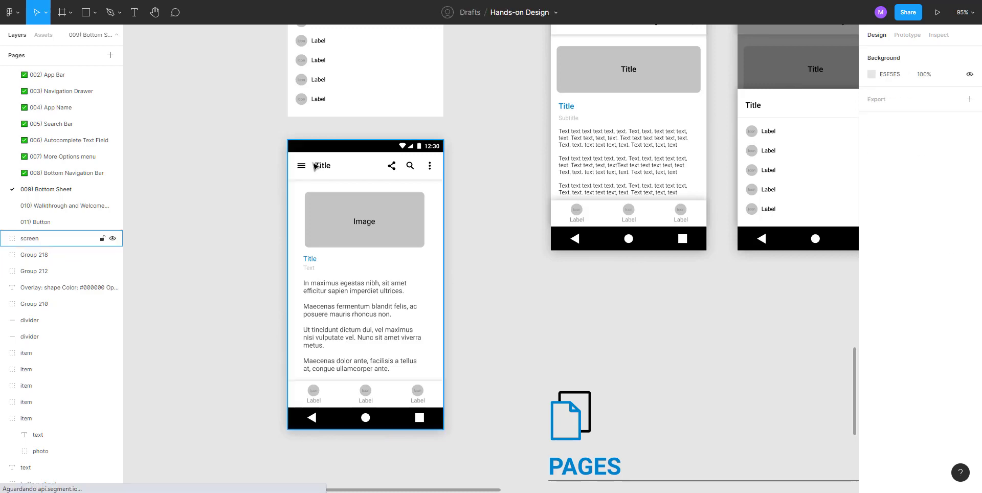
# Identify the bottom bar's group inside the screen group by toggling its visibility, and rename it "bottom navigation"
pyautogui.click(314, 158)
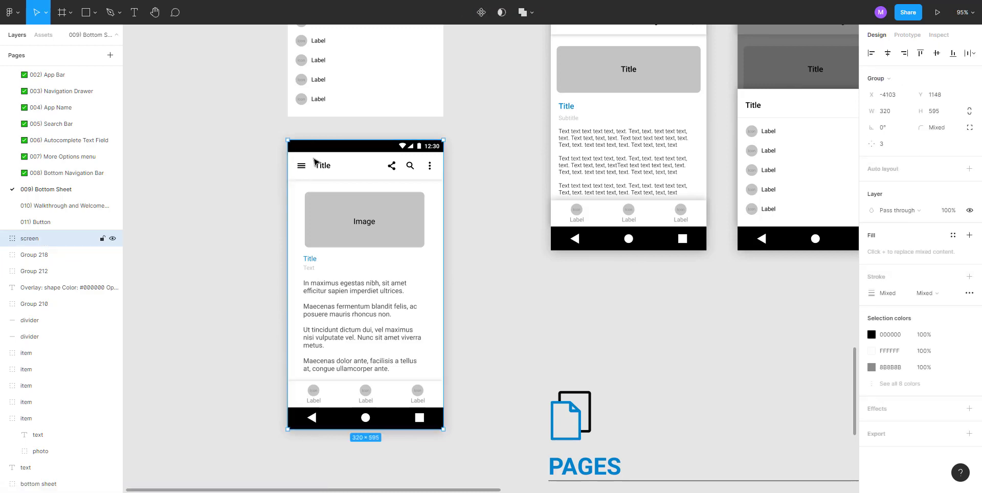
pyautogui.click(3, 238)
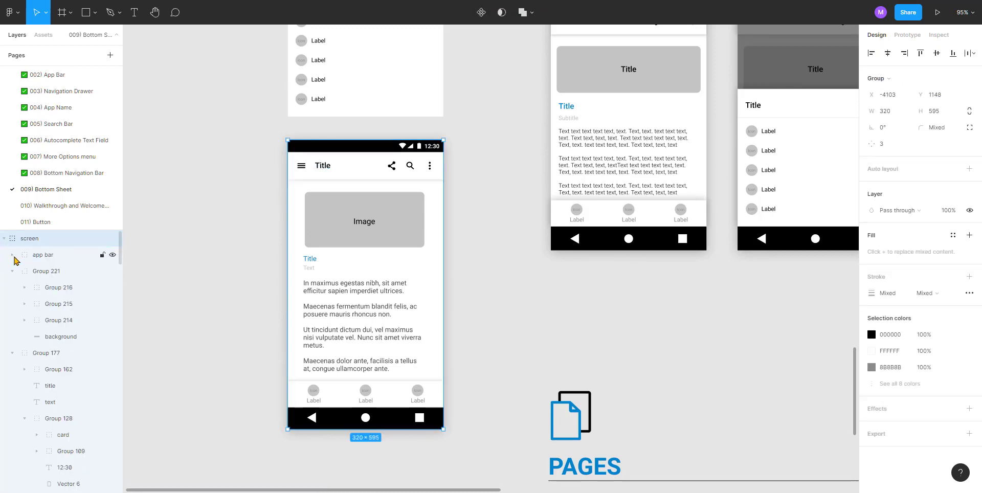
pyautogui.click(12, 271)
pyautogui.click(43, 274)
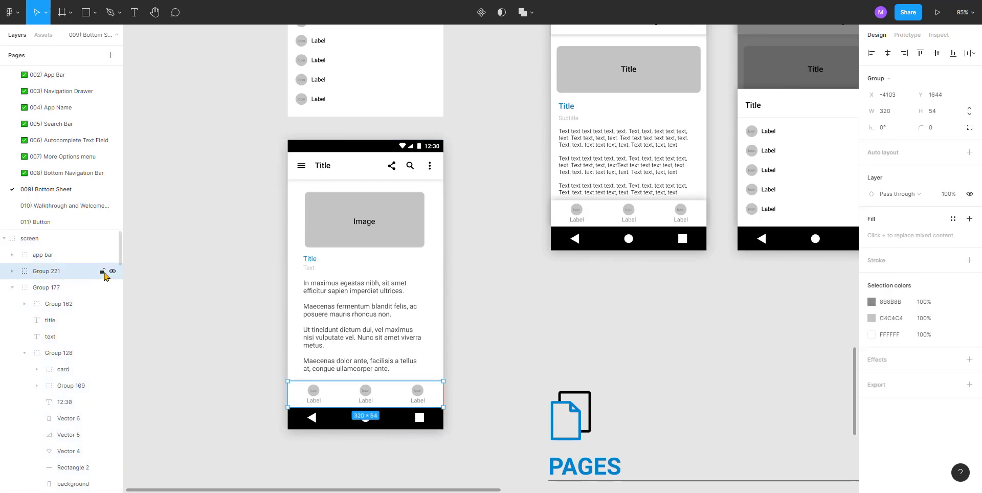
pyautogui.click(112, 272)
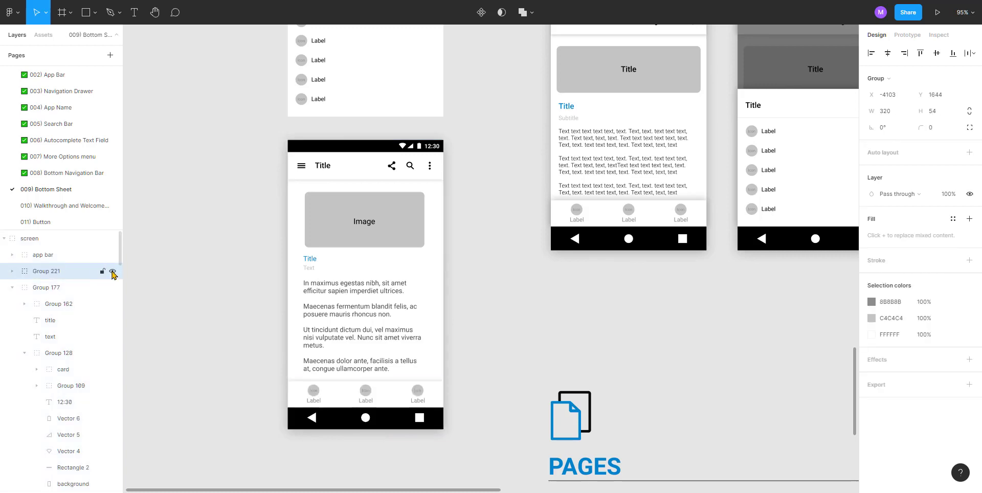
pyautogui.click(112, 271)
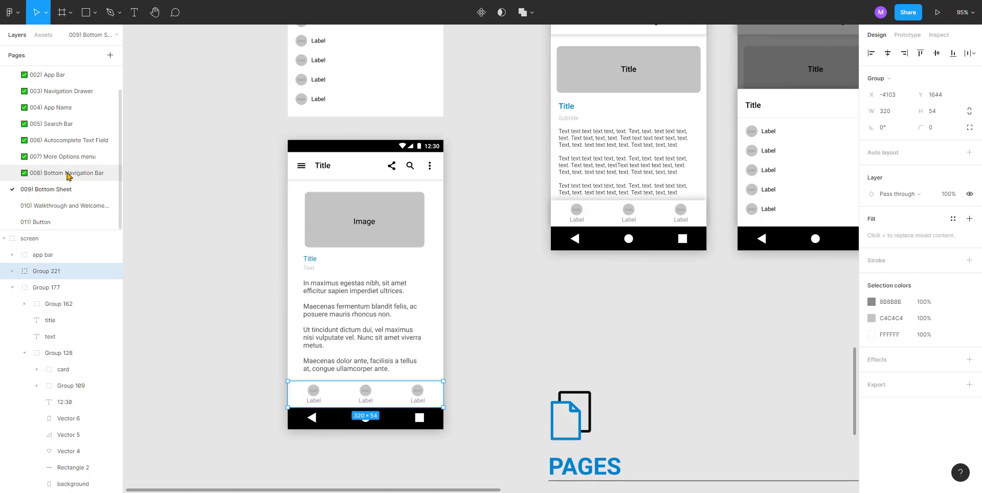
pyautogui.doubleClick(49, 271)
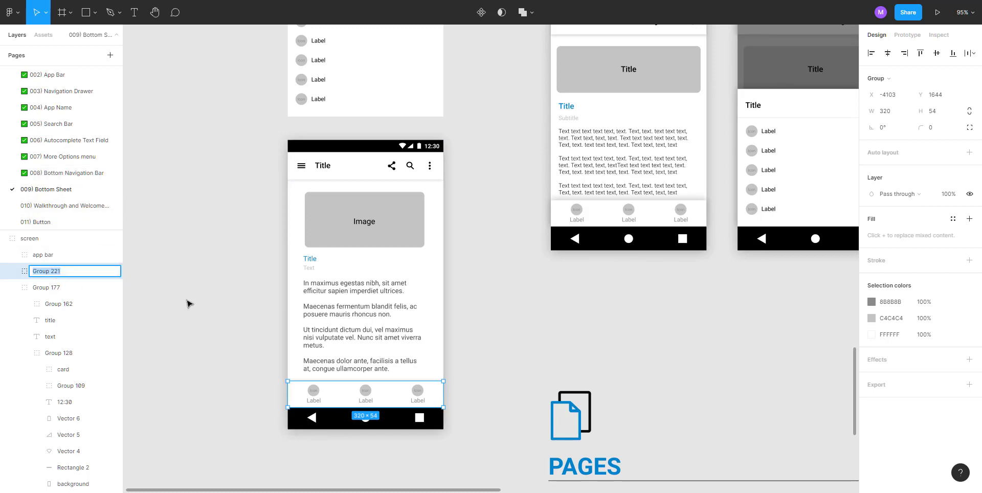
pyautogui.write('bu')
pyautogui.write('ttom navigation')
pyautogui.press('Return')
# Check what Group 177 contains by toggling its visibility, and ungroup it inside the screen group
pyautogui.click(43, 290)
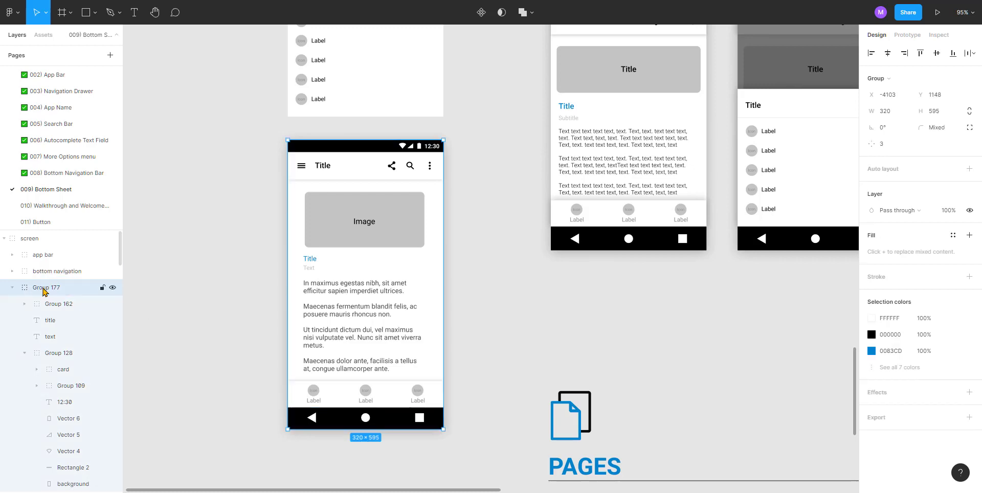
pyautogui.click(113, 289)
pyautogui.click(113, 289)
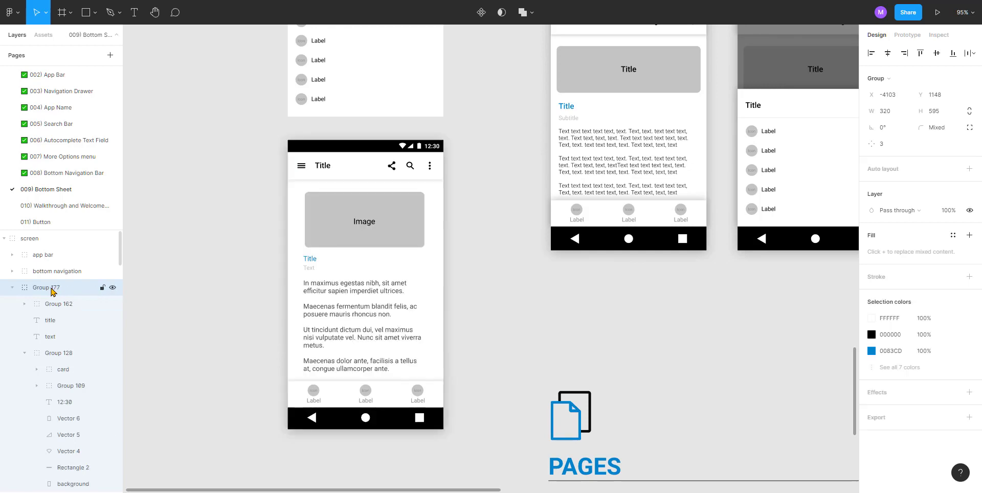
pyautogui.hotkey('ctrl', 'shift', 'g')
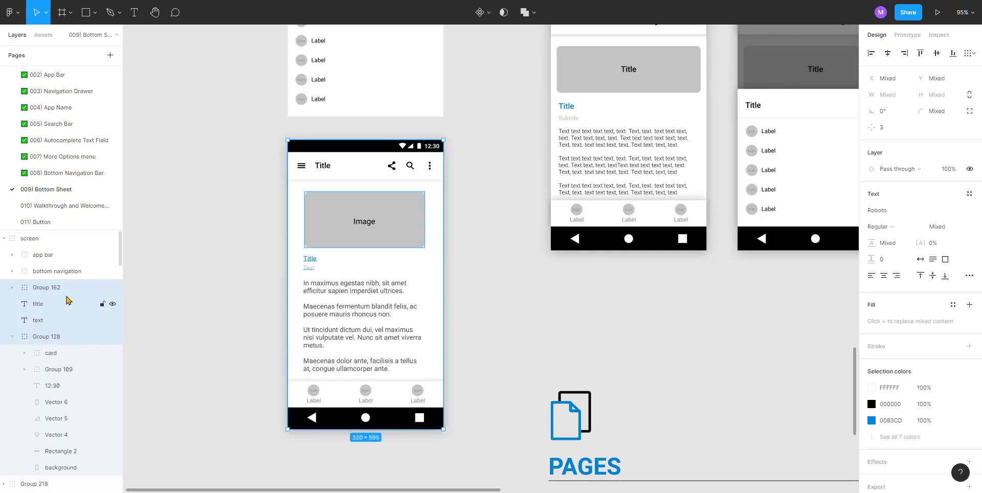
pyautogui.click(199, 276)
# Identify Group 162 in the screen group by toggling its visibility, and rename it "image"
pyautogui.click(328, 230)
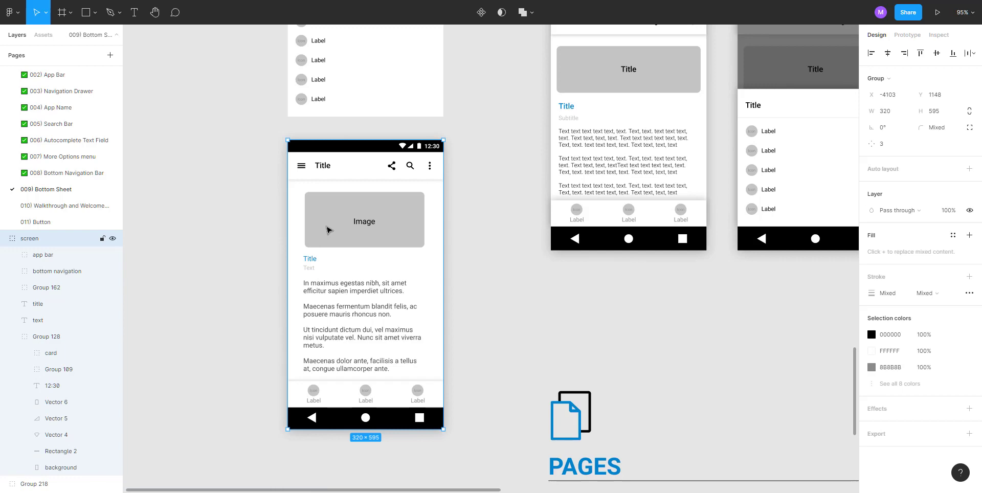
pyautogui.click(256, 249)
pyautogui.click(338, 207)
pyautogui.click(333, 212)
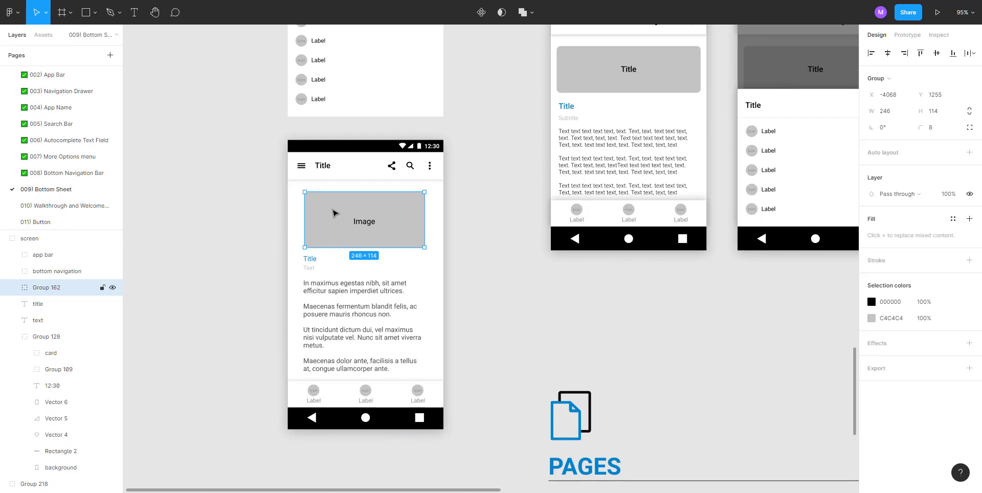
pyautogui.click(112, 288)
pyautogui.click(112, 288)
pyautogui.doubleClick(65, 290)
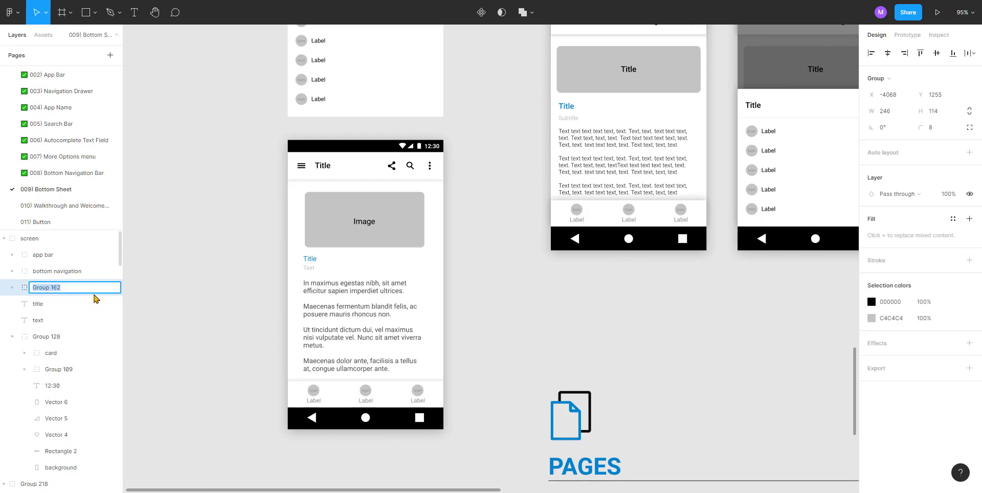
pyautogui.write('imag')
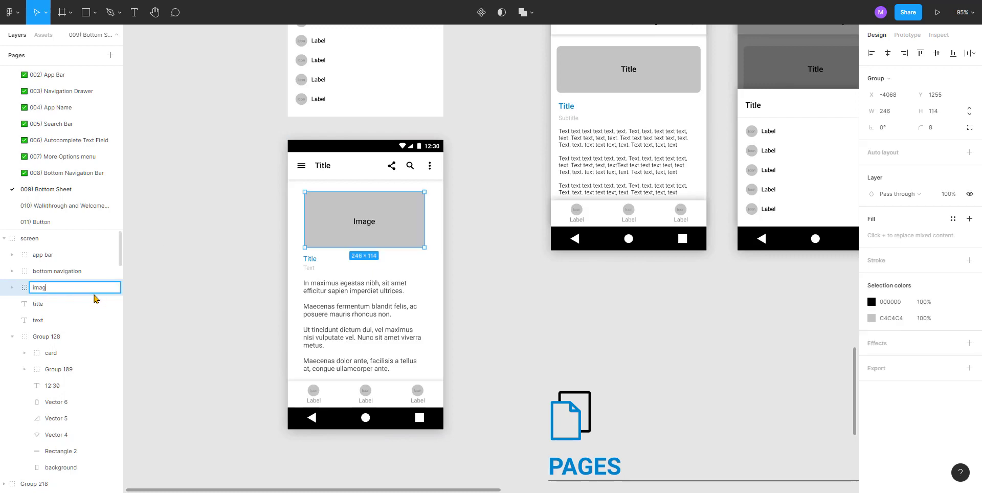
pyautogui.write('g')
pyautogui.press('BackSpace')
pyautogui.write('e')
pyautogui.press('Return')
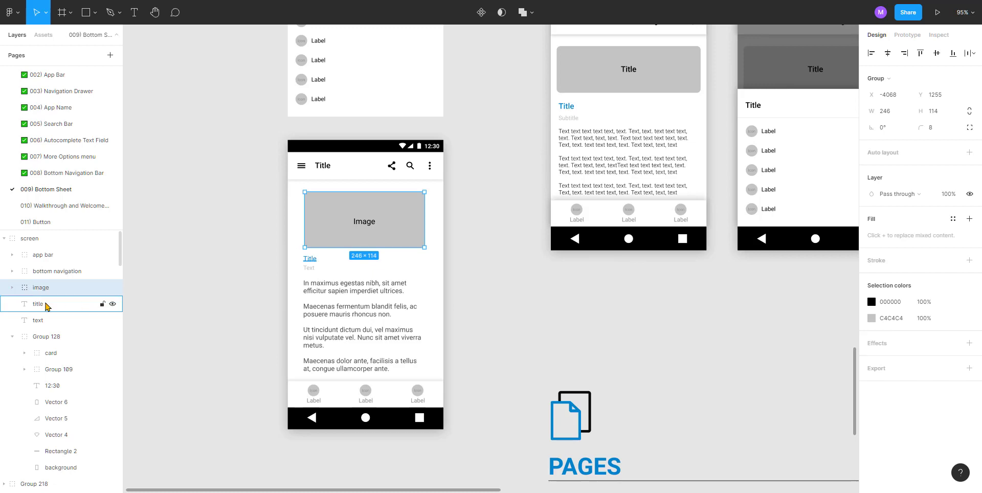
# Rename the image group's rectangle as "background" and its caption layer as "text"
pyautogui.click(12, 287)
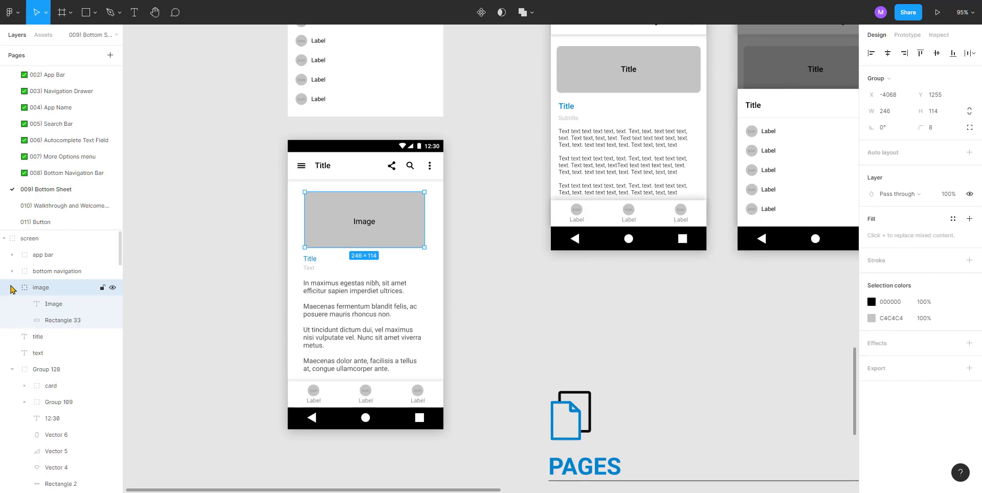
pyautogui.click(61, 320)
pyautogui.doubleClick(61, 321)
pyautogui.write('ba')
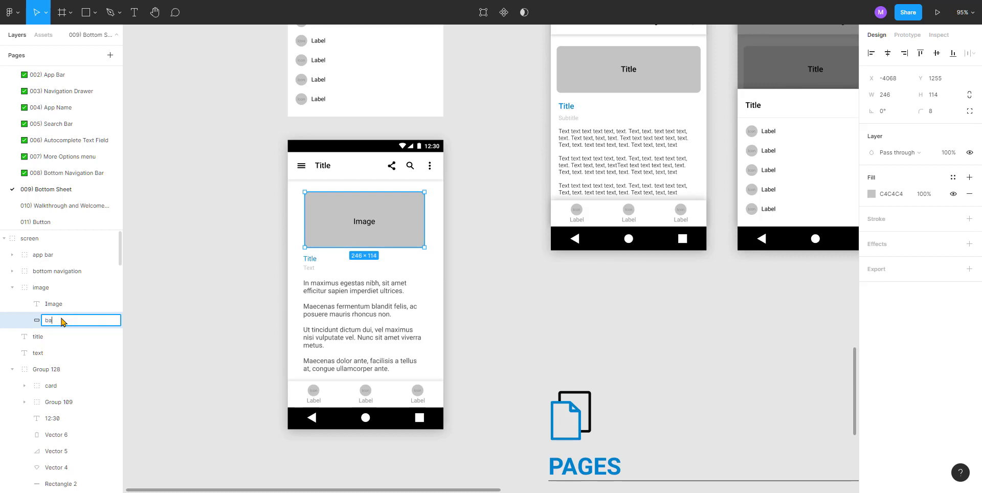
pyautogui.write('ckground')
pyautogui.press('Return')
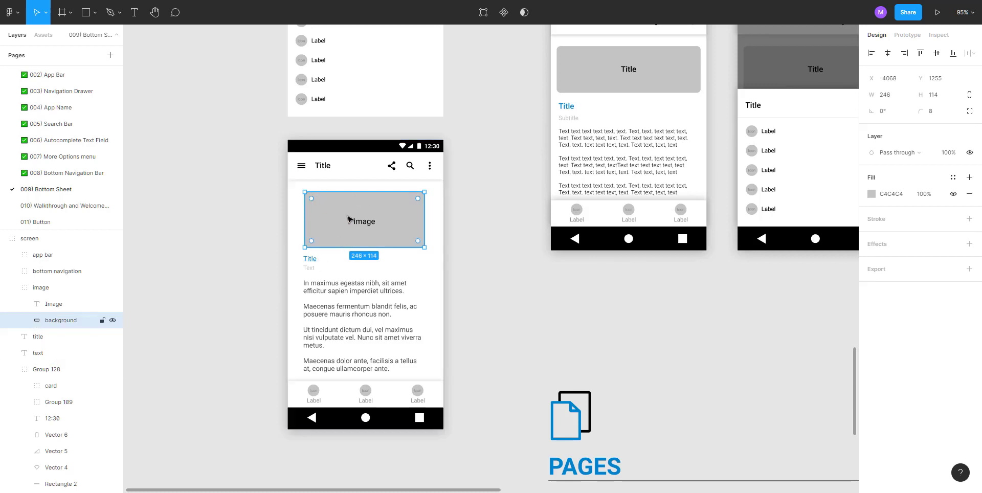
pyautogui.click(366, 223)
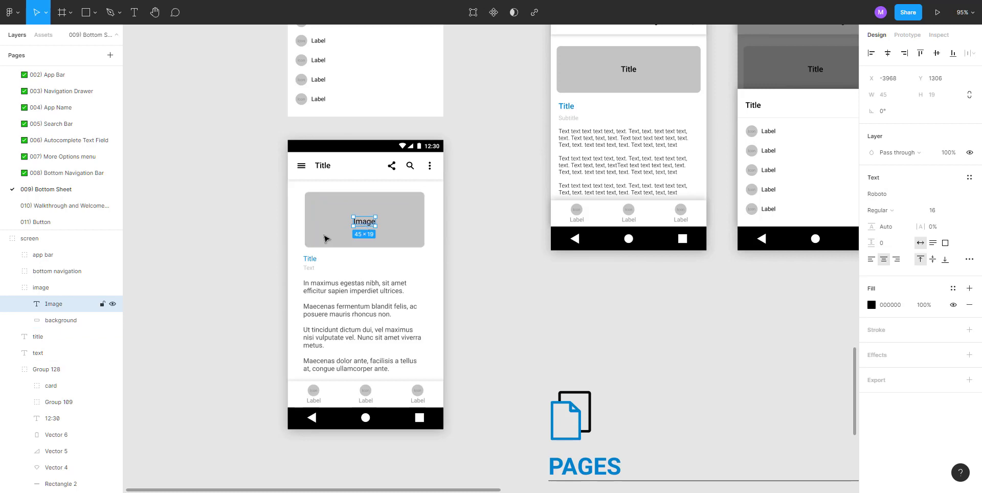
pyautogui.doubleClick(57, 304)
pyautogui.write('tex')
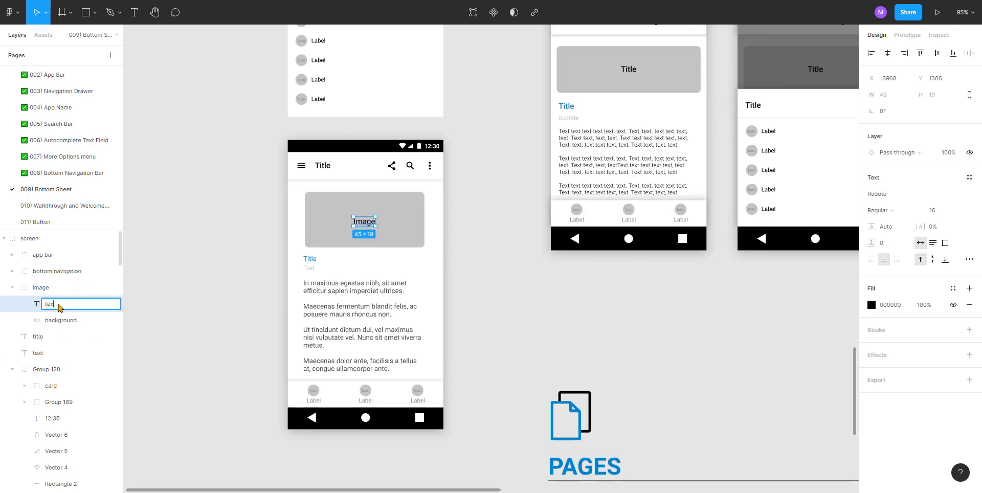
pyautogui.write('t')
pyautogui.press('Return')
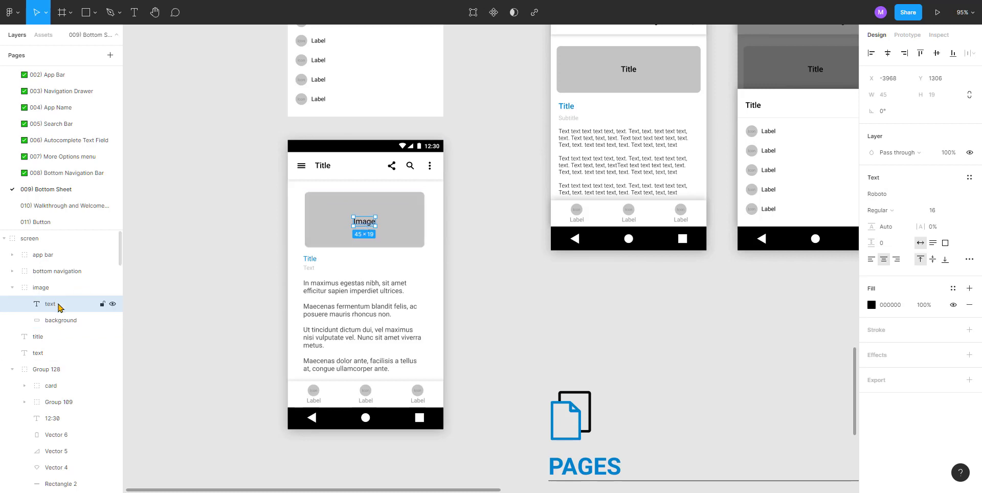
# Check the layers of the blue title and grey text under the image, and ungroup Group 128
pyautogui.click(310, 259)
pyautogui.click(265, 281)
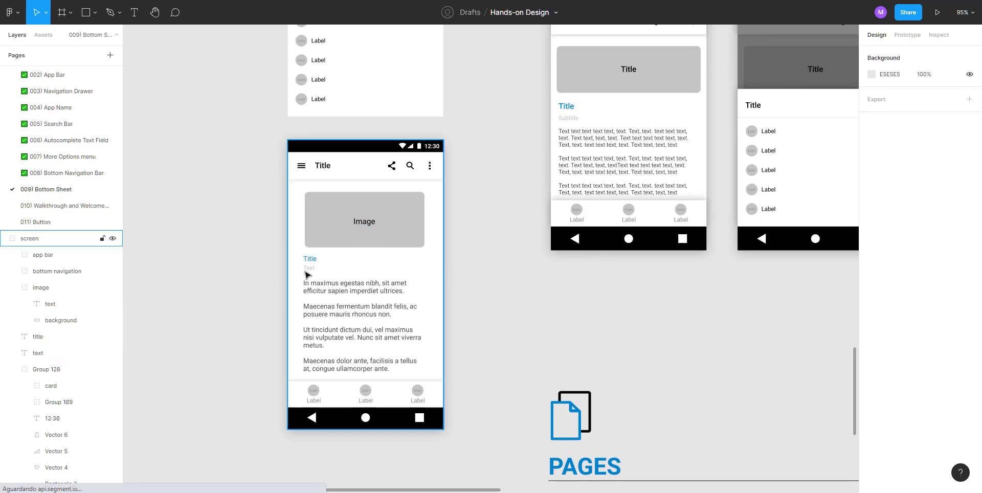
pyautogui.click(313, 272)
pyautogui.click(311, 272)
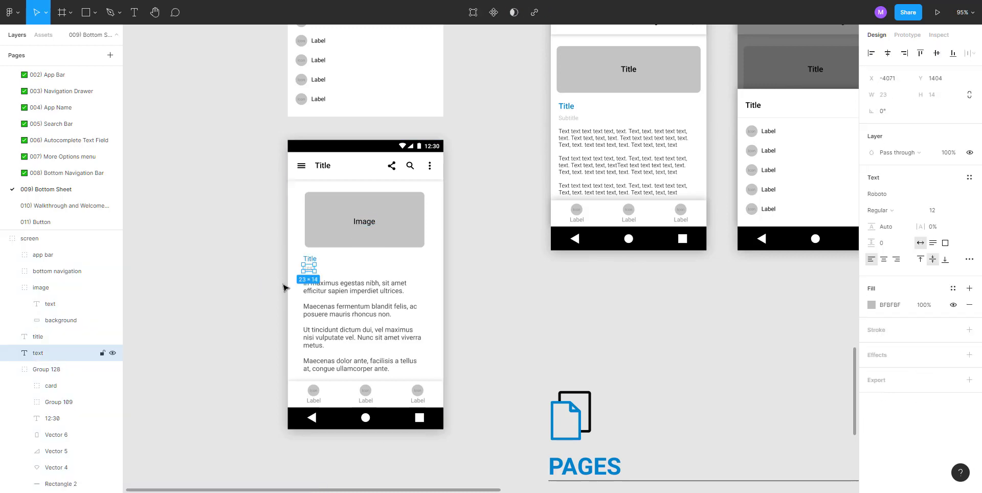
pyautogui.click(343, 288)
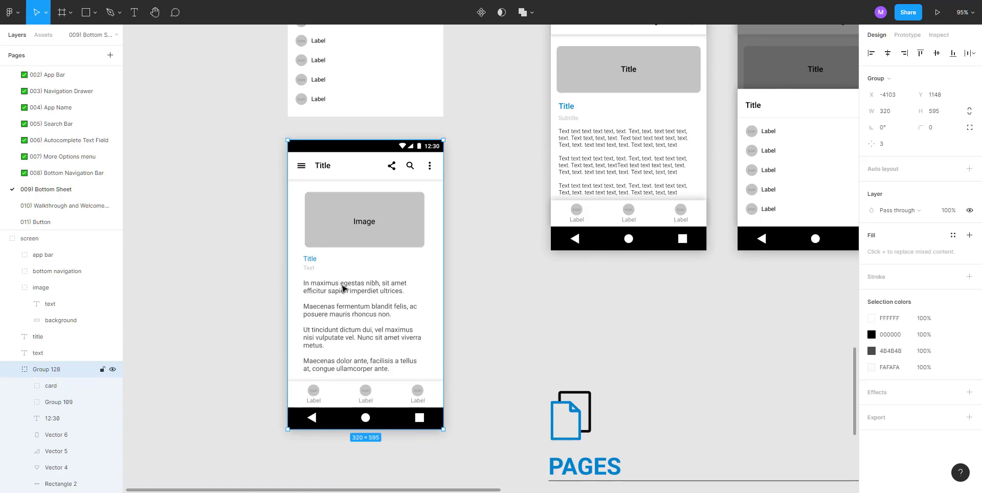
pyautogui.hotkey('ctrl', 'shift', 'g')
pyautogui.click(212, 307)
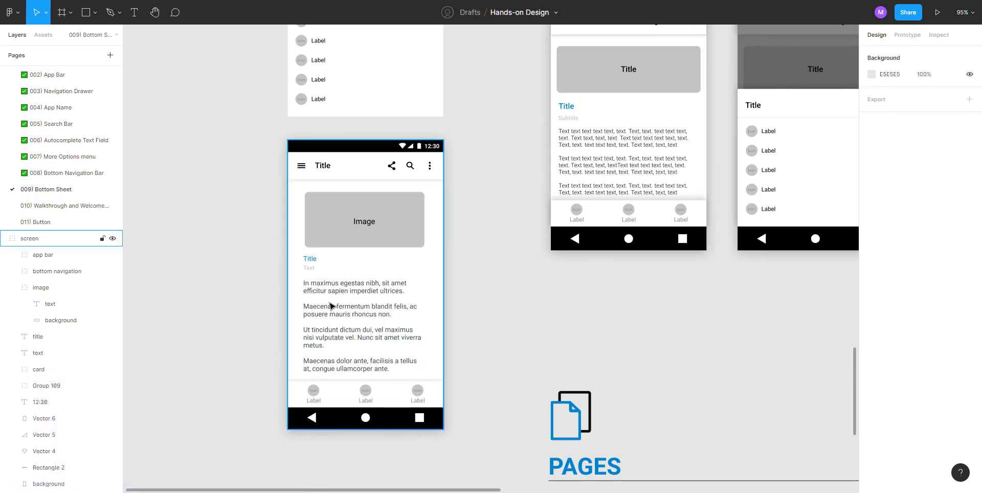
# Ungroup the card group holding the body paragraphs and rename its text layer as "text"
pyautogui.click(330, 302)
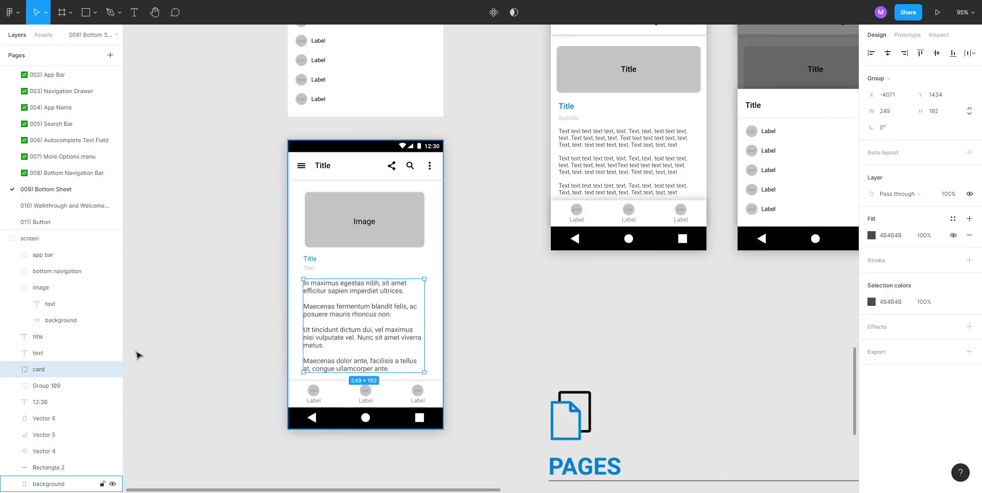
pyautogui.click(16, 369)
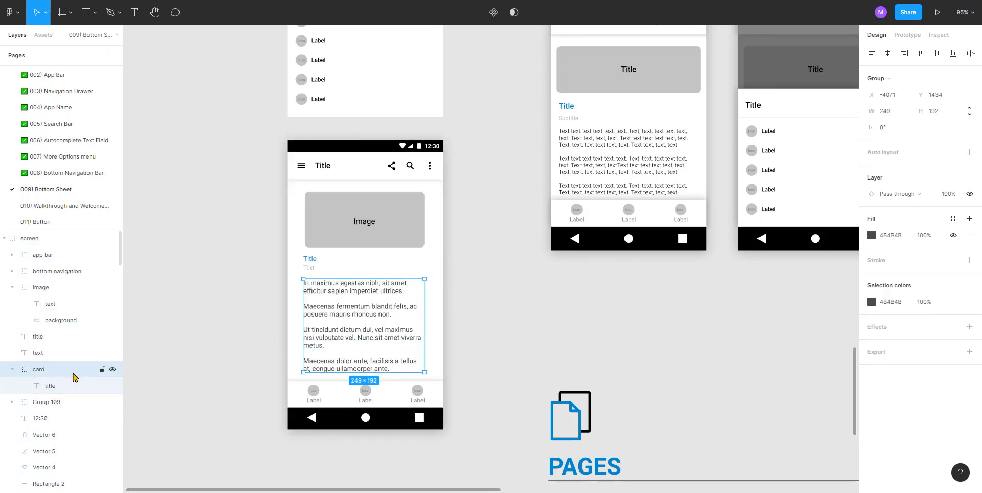
pyautogui.hotkey('ctrl', 'shift', 'g')
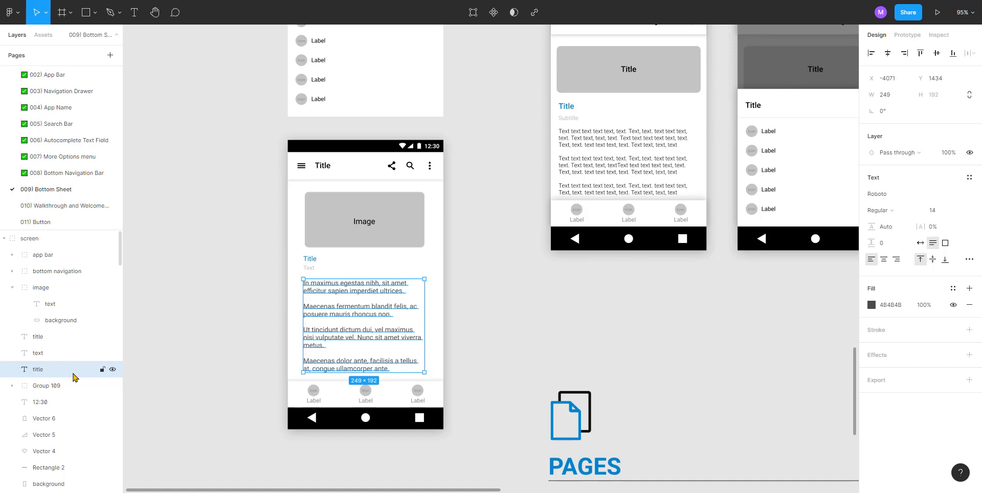
pyautogui.doubleClick(44, 374)
pyautogui.write('text')
pyautogui.press('Return')
# Rename Group 109, the black system bar with back, home and recents shapes, as "android navigation"
pyautogui.click(315, 399)
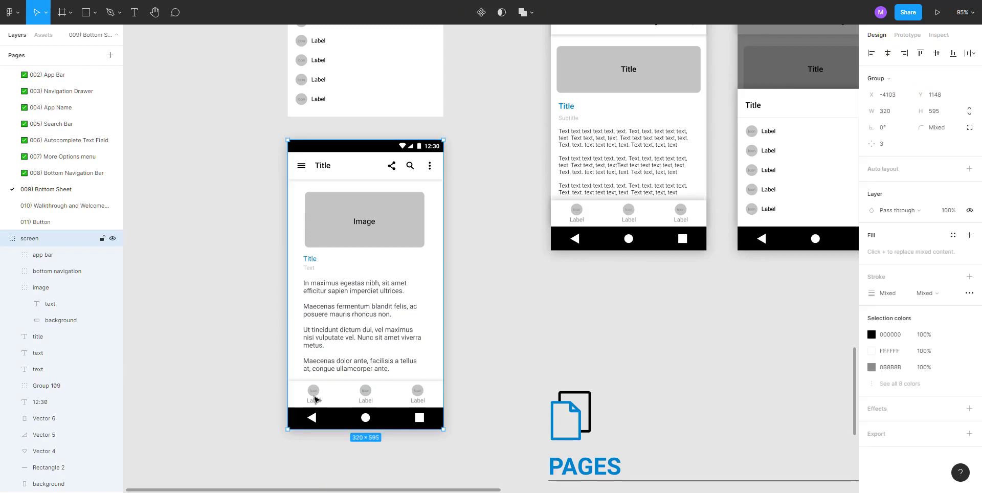
pyautogui.click(314, 399)
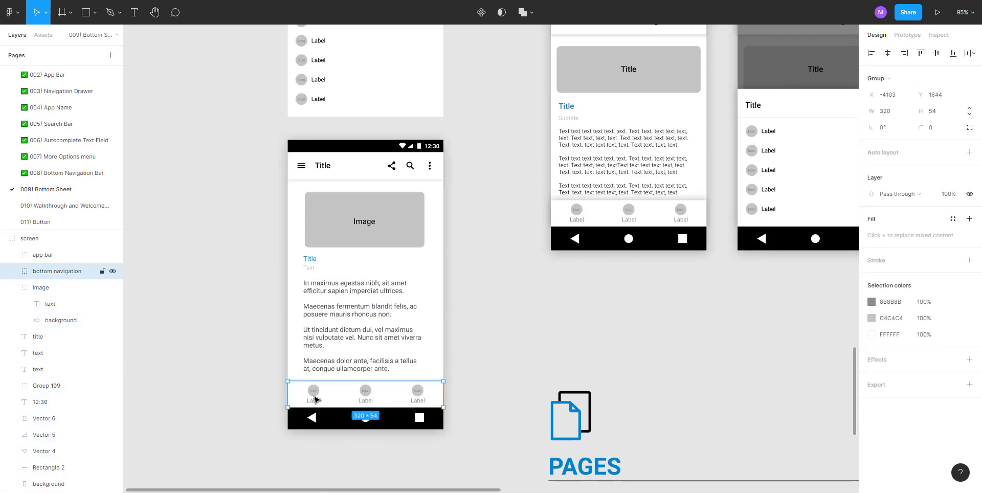
pyautogui.click(316, 417)
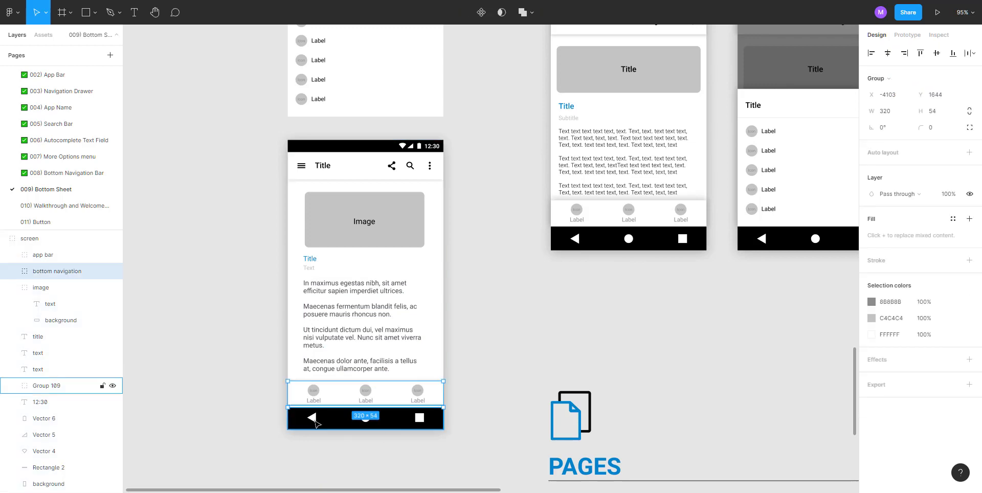
pyautogui.doubleClick(43, 385)
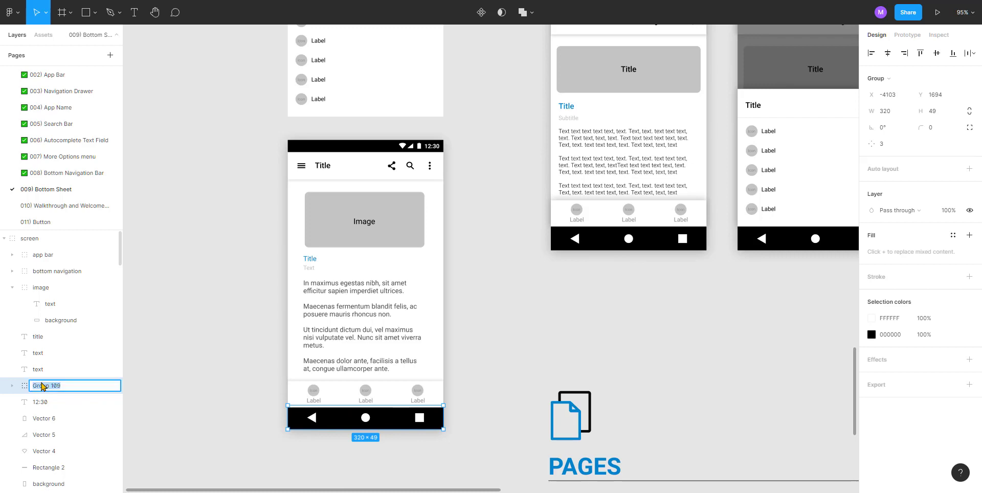
pyautogui.write('android navigation')
pyautogui.press('Return')
# Rename the three white shapes in the android navigation group as "icon" and its bar rectangle as "background"
pyautogui.click(11, 386)
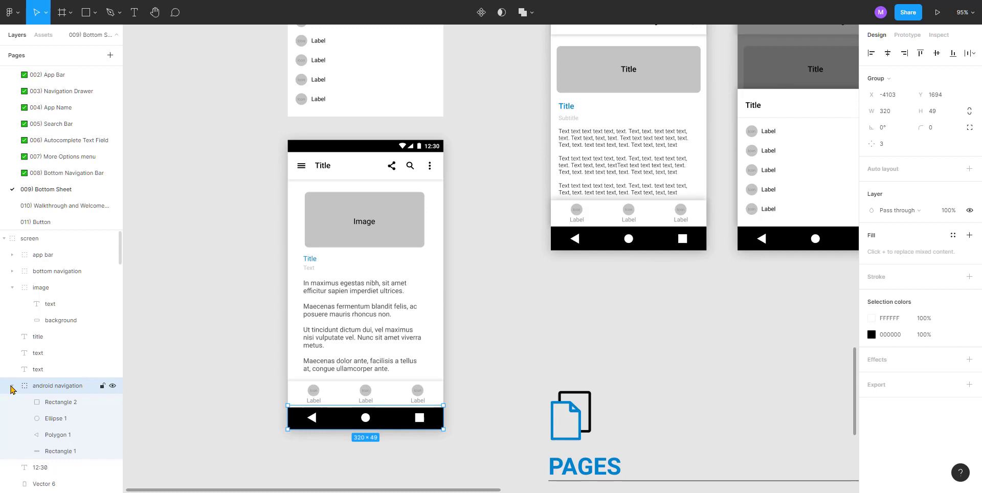
pyautogui.click(59, 402)
pyautogui.doubleClick(59, 402)
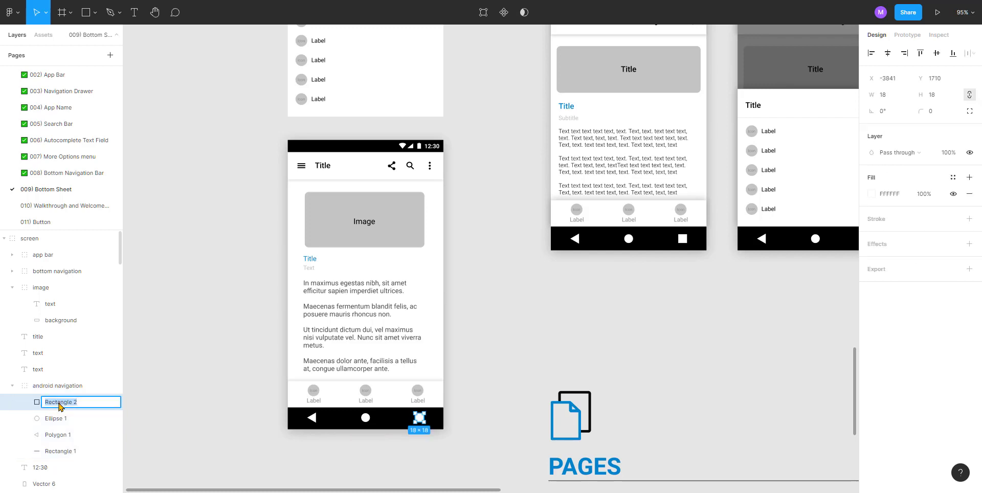
pyautogui.write('icon')
pyautogui.press('Tab')
pyautogui.write('icon')
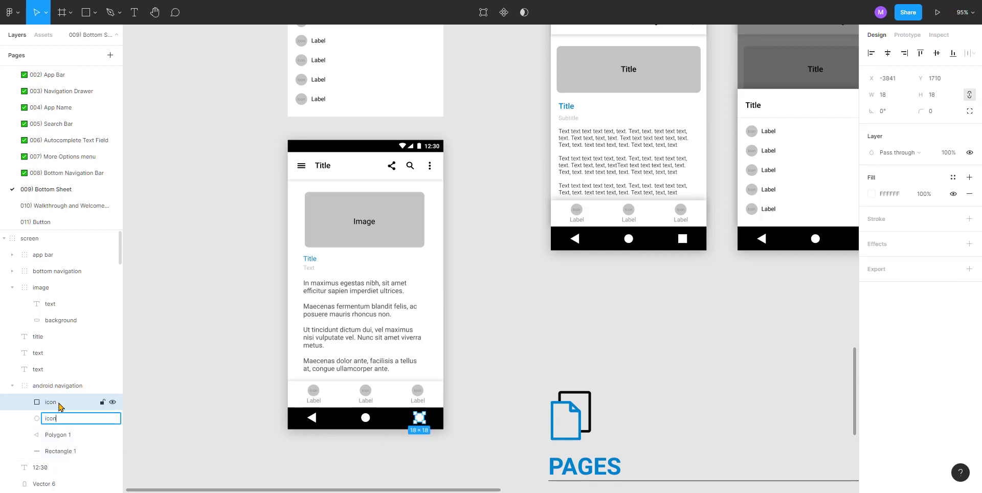
pyautogui.press('Tab')
pyautogui.write('icon')
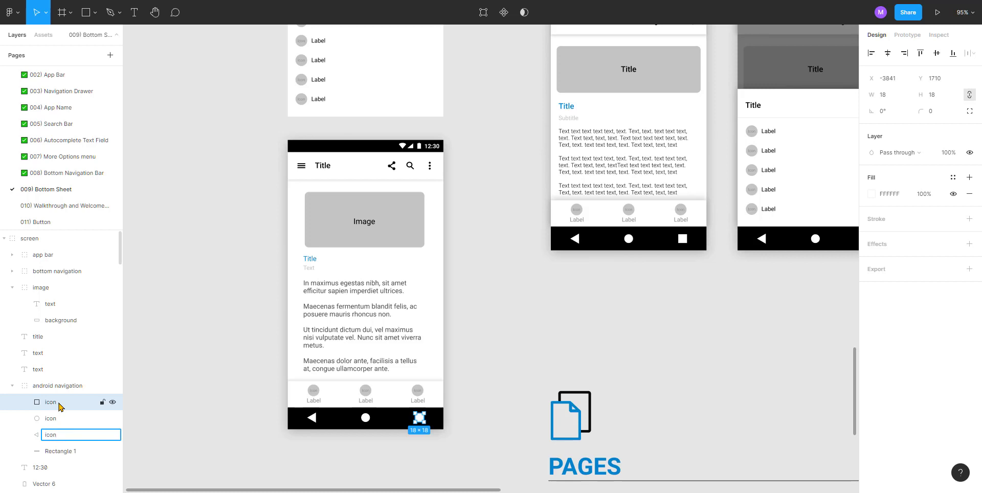
pyautogui.press('Tab')
pyautogui.write('ba')
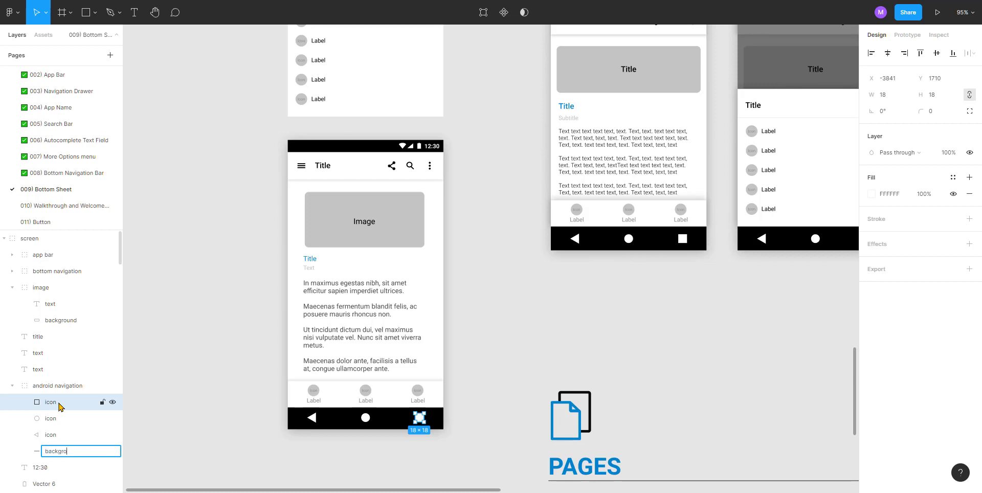
pyautogui.press('Return')
pyautogui.click(56, 420)
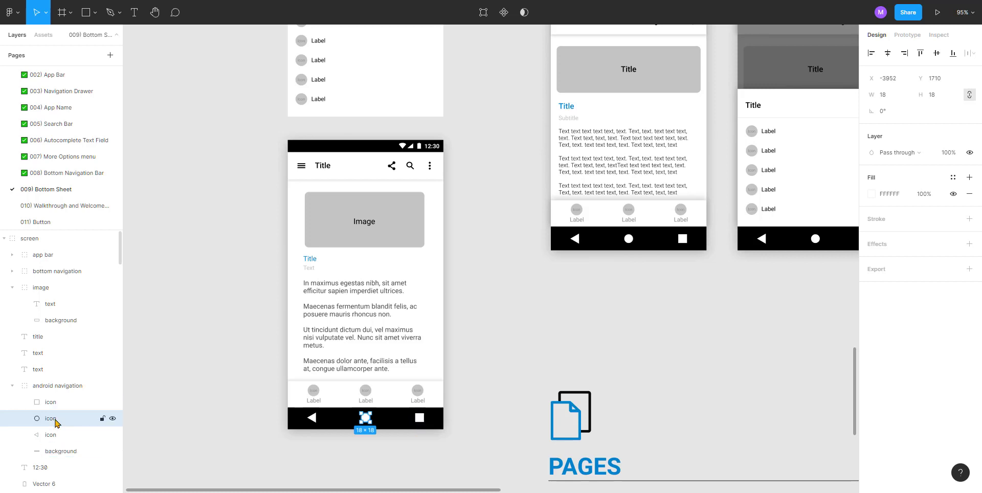
pyautogui.click(217, 394)
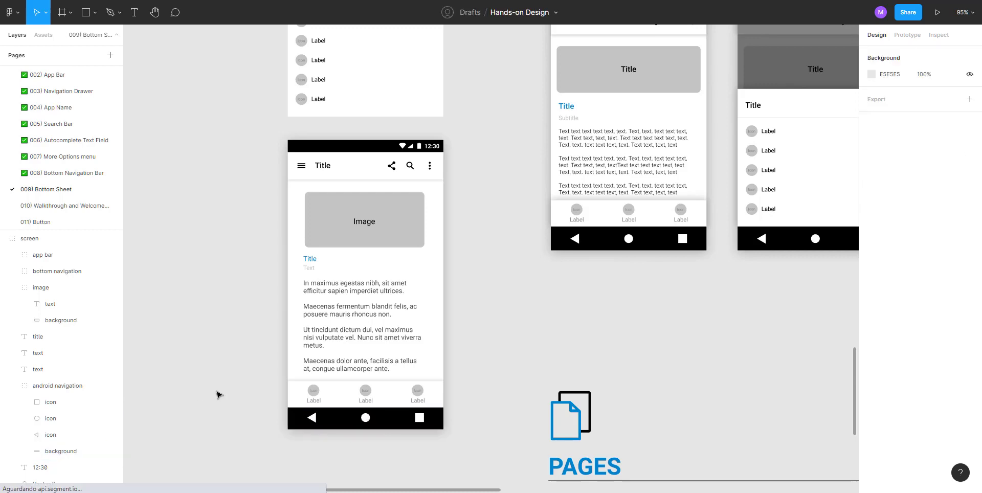
# Collapse the image and android navigation groups in the screen group's layer list
pyautogui.click(313, 401)
pyautogui.click(223, 404)
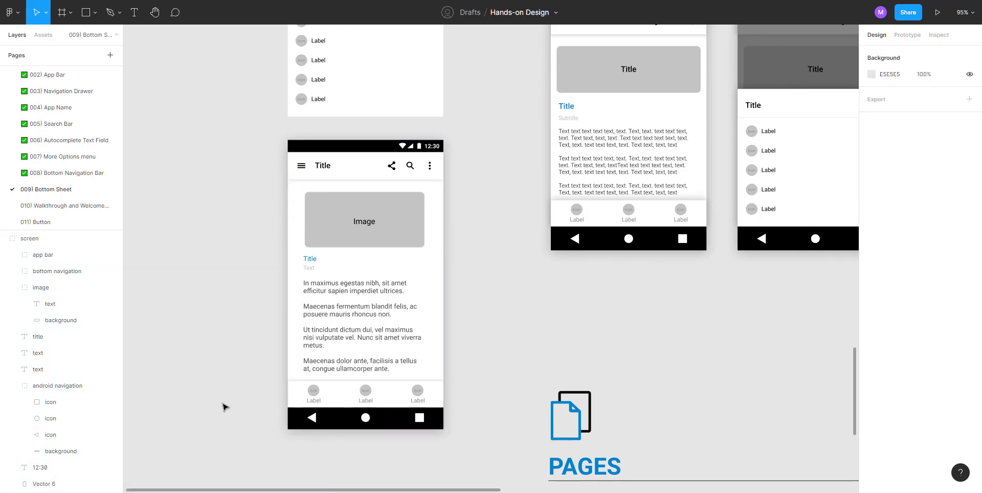
pyautogui.click(356, 280)
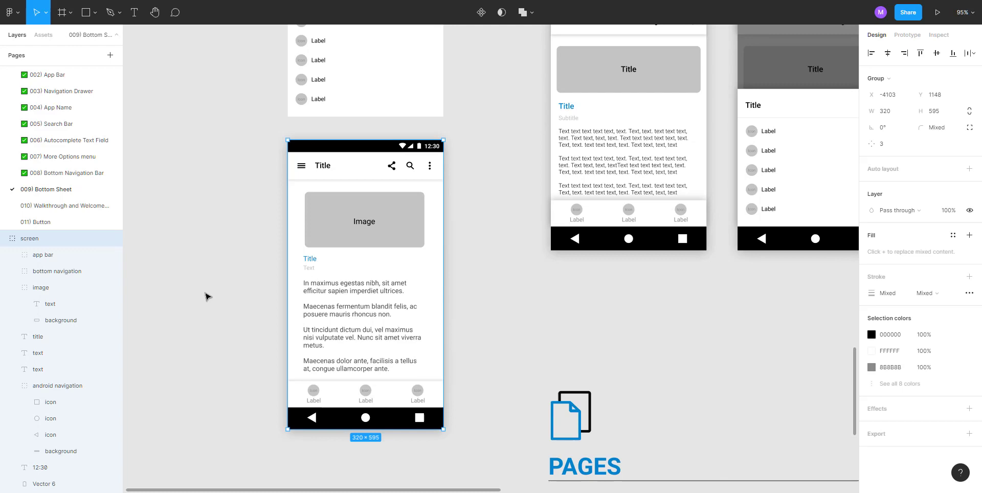
pyautogui.click(13, 288)
pyautogui.click(13, 353)
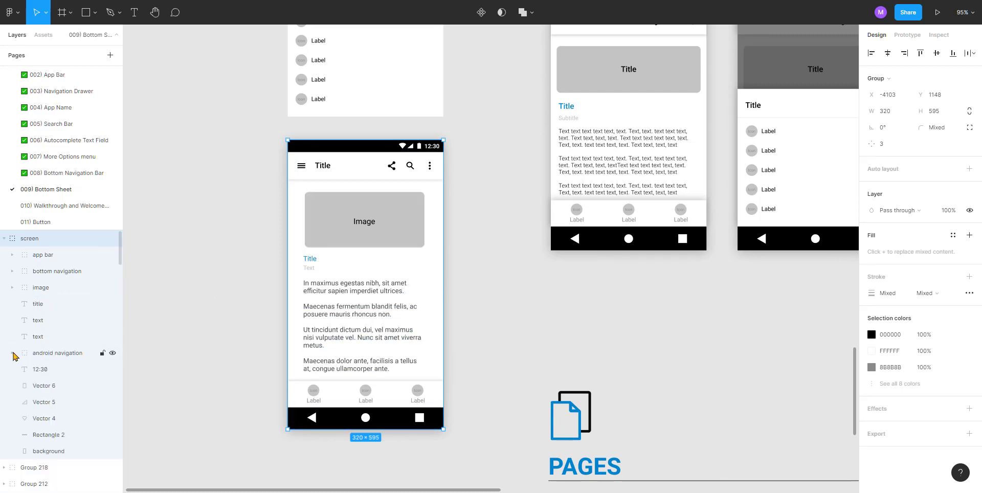
# Group the 12:30 text, Vector 6, Vector 5, Vector 4 and the black Rectangle 2, and name the group "status bar"
pyautogui.click(55, 386)
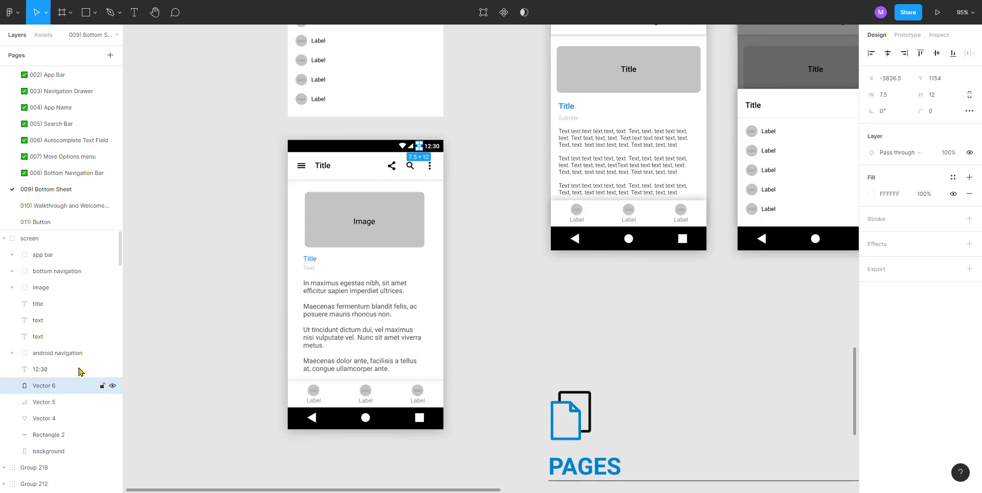
pyautogui.click(373, 149)
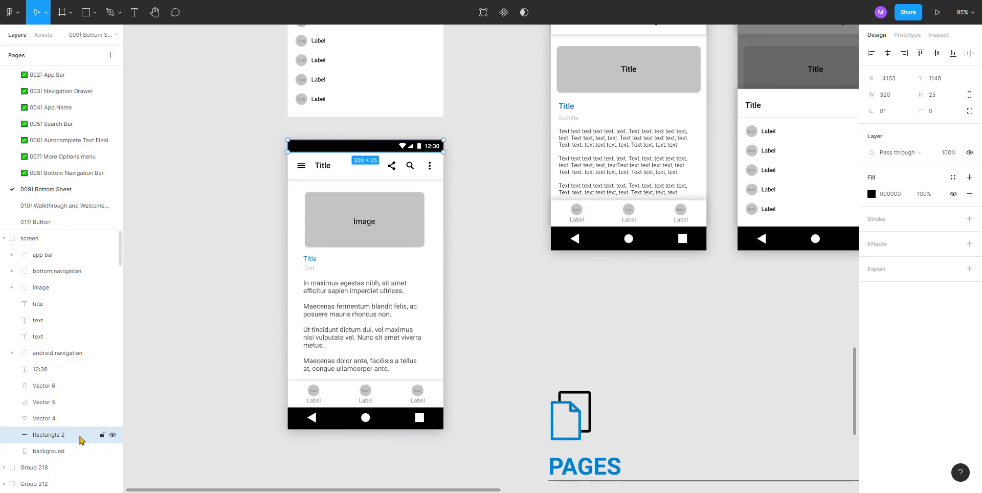
pyautogui.keyDown('shift'); pyautogui.click(49, 369); pyautogui.keyUp('shift')
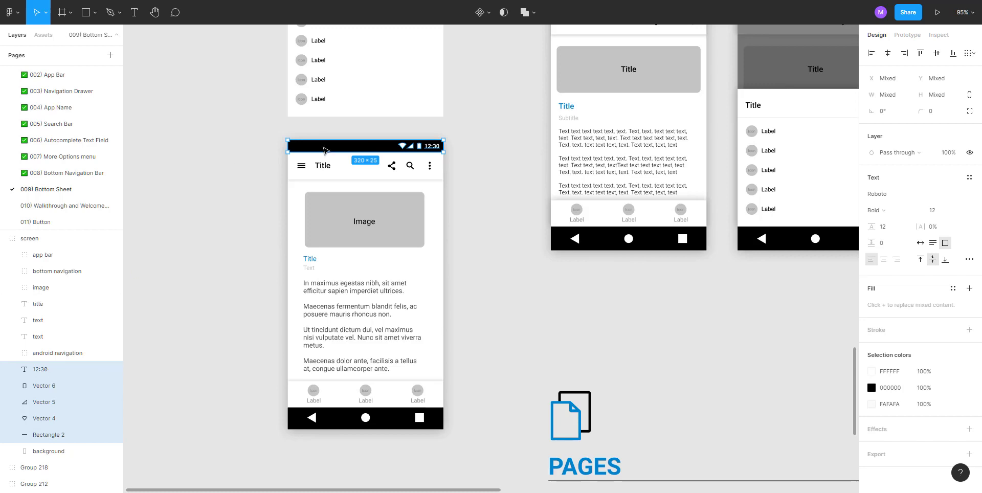
pyautogui.moveTo(323, 148); pyautogui.dragTo(301, 140)
pyautogui.hotkey('ctrl', 'z')
pyautogui.hotkey('ctrl', 'g')
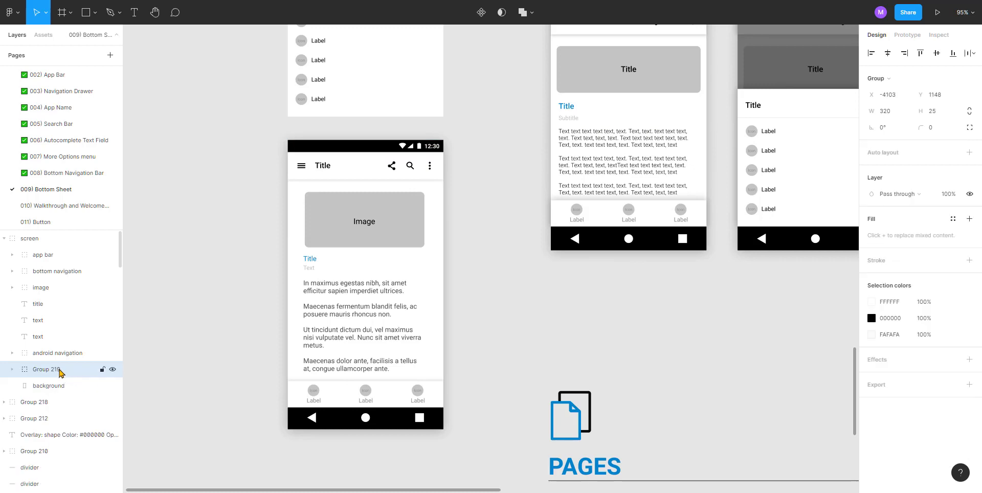
pyautogui.doubleClick(61, 370)
pyautogui.write('sta')
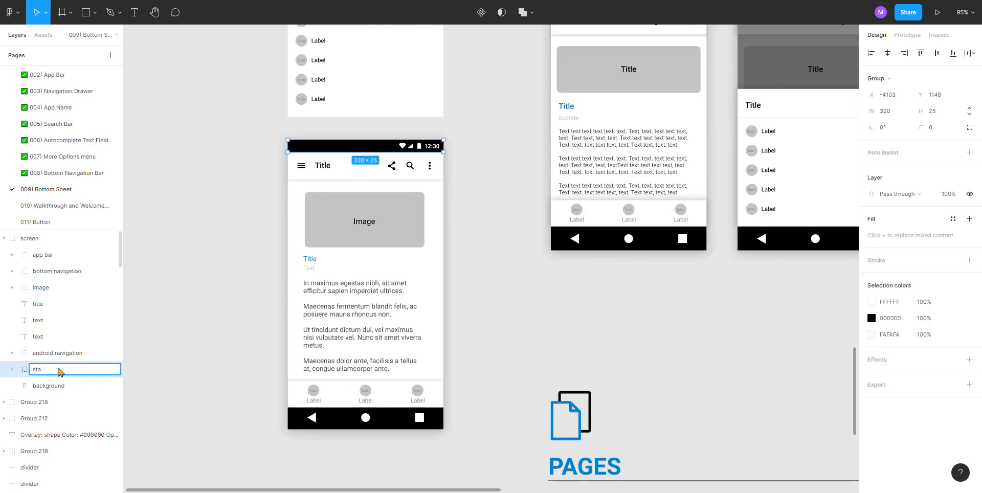
pyautogui.write('tus bar')
pyautogui.press('Return')
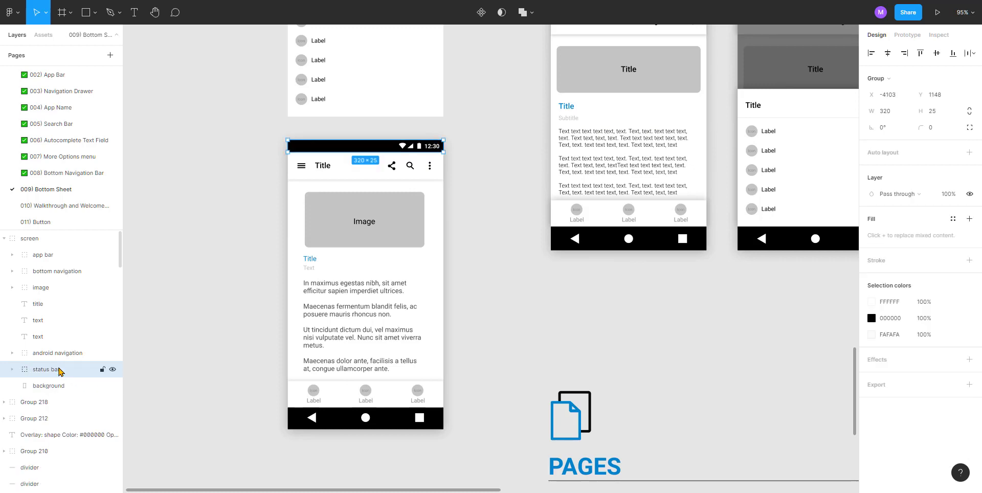
pyautogui.scroll(2, 70, 154)
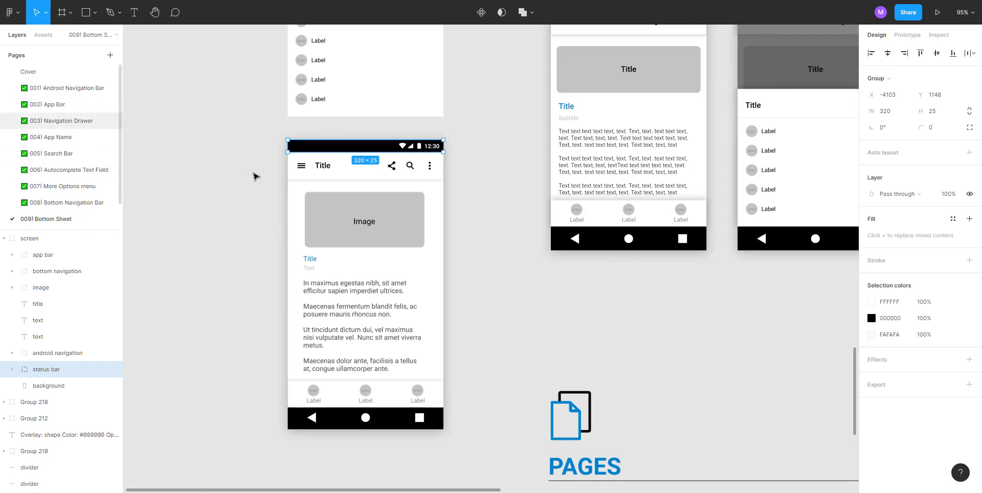
pyautogui.scroll(-3, 66, 366)
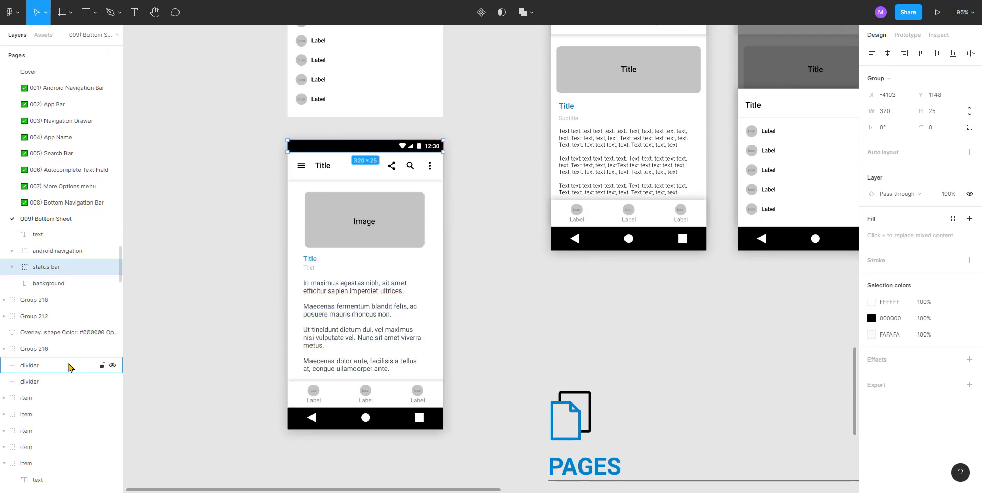
# Expand the status bar group and rename its 12:30 layer as hour and Vector 6 as battery
pyautogui.click(12, 267)
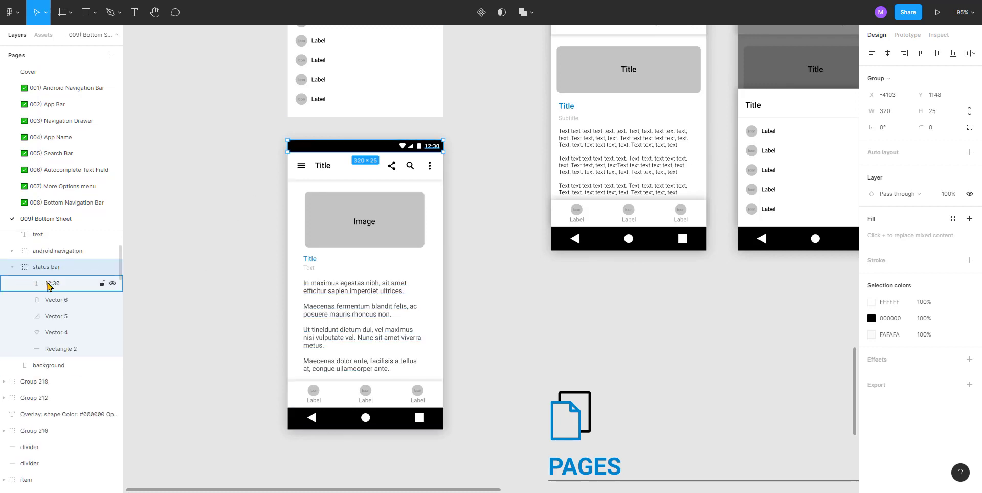
pyautogui.click(49, 284)
pyautogui.doubleClick(53, 284)
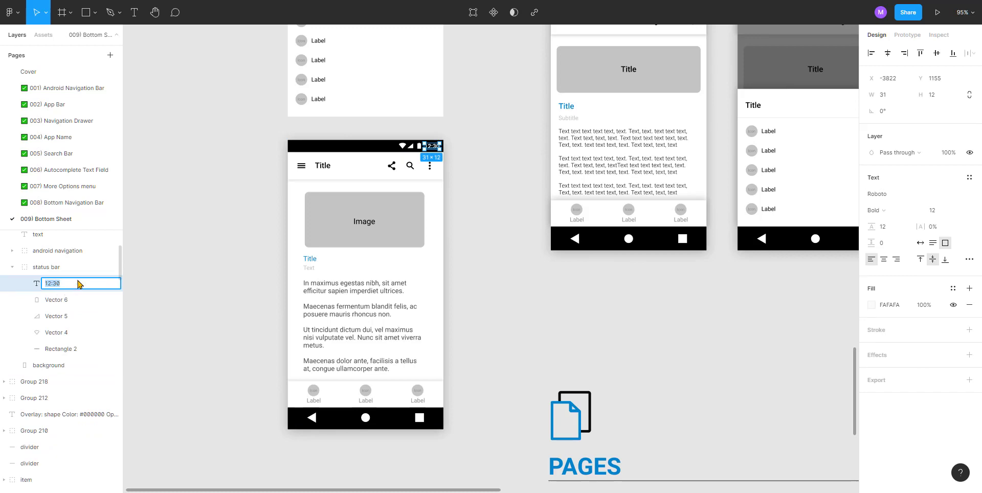
pyautogui.write('hour')
pyautogui.click(63, 300)
pyautogui.doubleClick(63, 300)
pyautogui.write('ba')
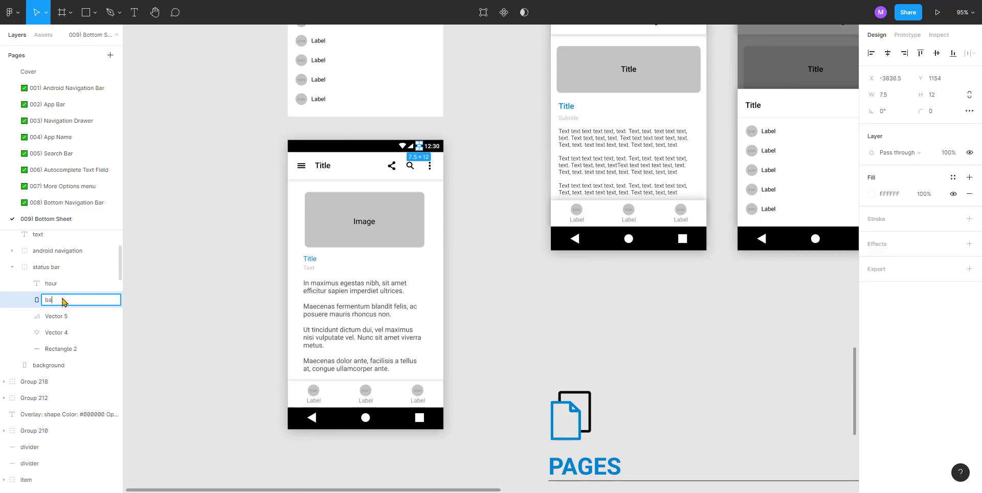
pyautogui.write('ttery')
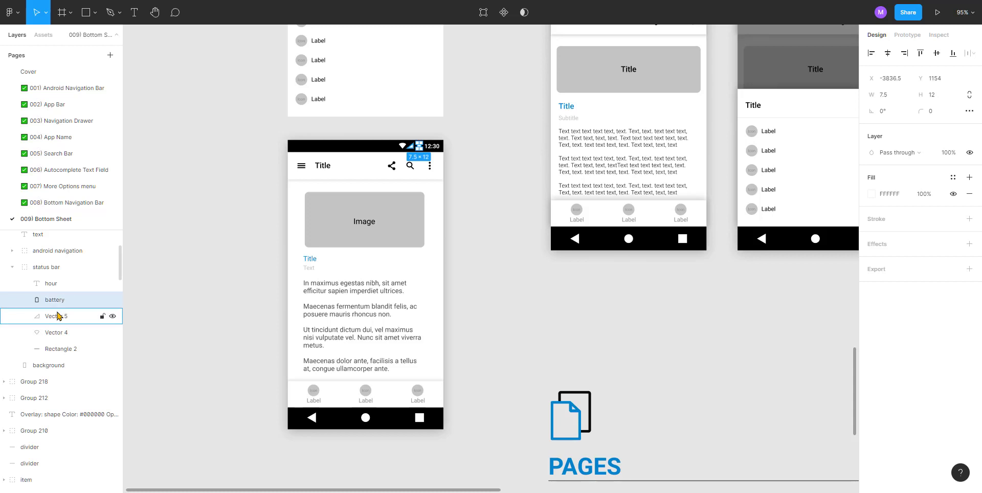
# Rename the status bar's Vector 5 layer as wifi
pyautogui.click(58, 316)
pyautogui.doubleClick(58, 317)
pyautogui.write('wifi')
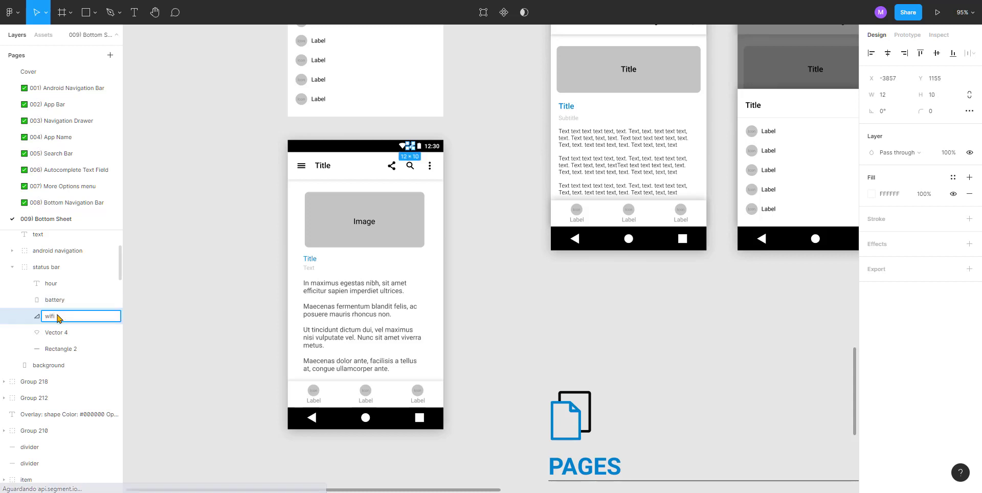
pyautogui.press('Return')
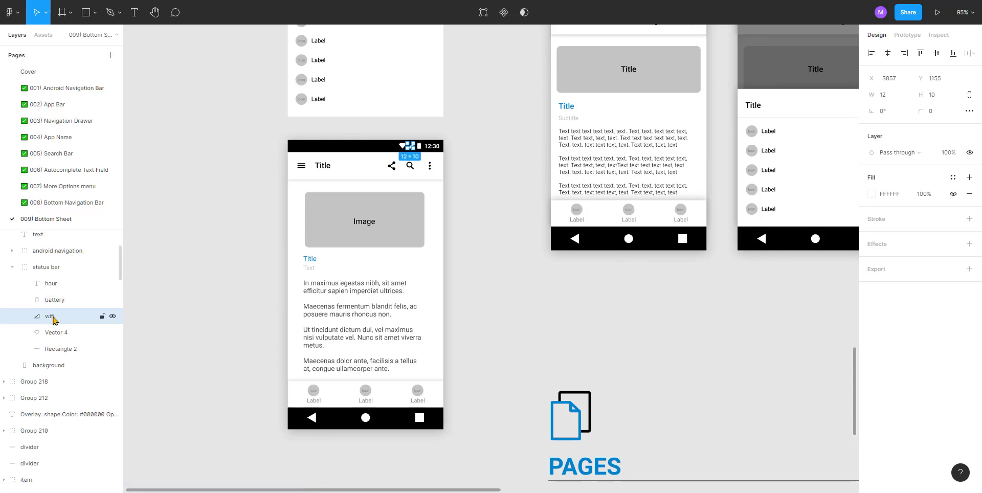
# Rename the status bar's signal-strength triangle layer as 3G Network
pyautogui.doubleClick(51, 316)
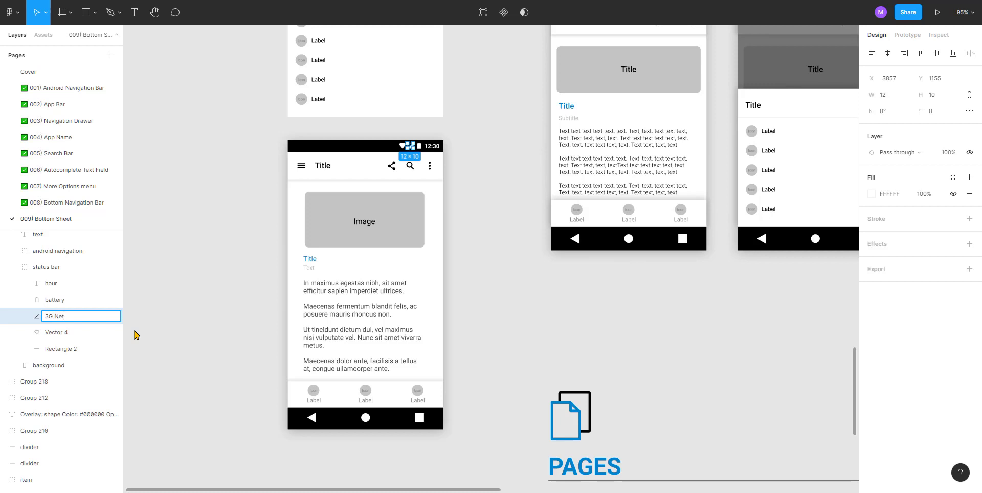
pyautogui.write('3G Network')
pyautogui.press('Return')
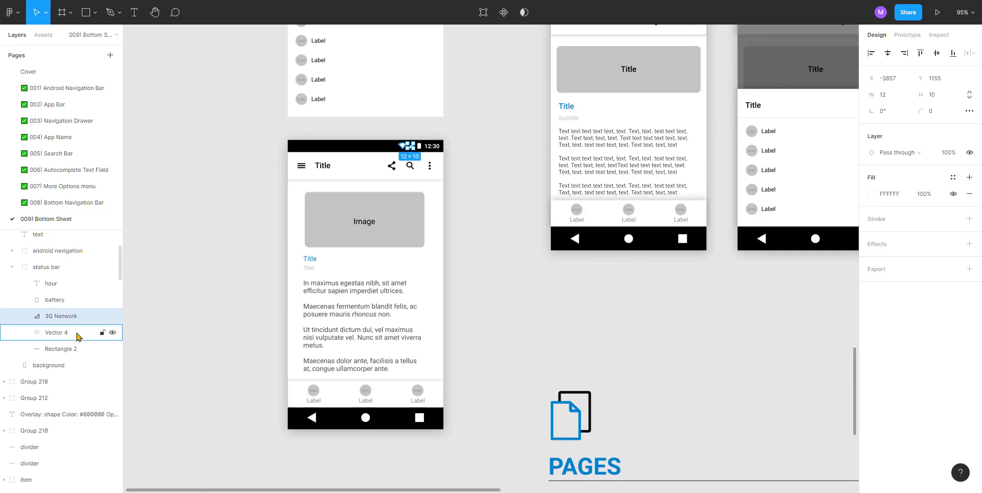
# Rename the status bar's Vector 4 layer as wifi and Rectangle 2 as background
pyautogui.doubleClick(54, 333)
pyautogui.write('wi')
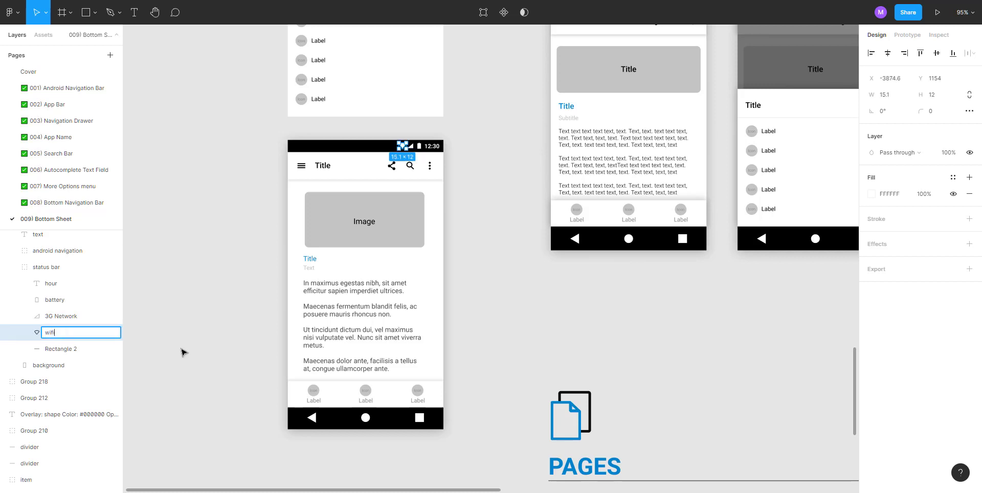
pyautogui.write('fi')
pyautogui.press('Return')
pyautogui.doubleClick(62, 349)
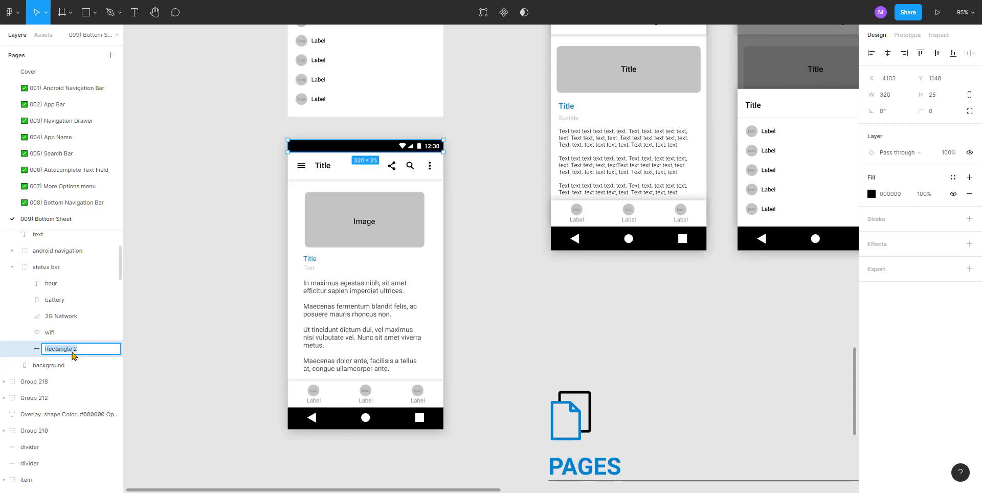
pyautogui.write('background')
pyautogui.press('Return')
pyautogui.click(270, 253)
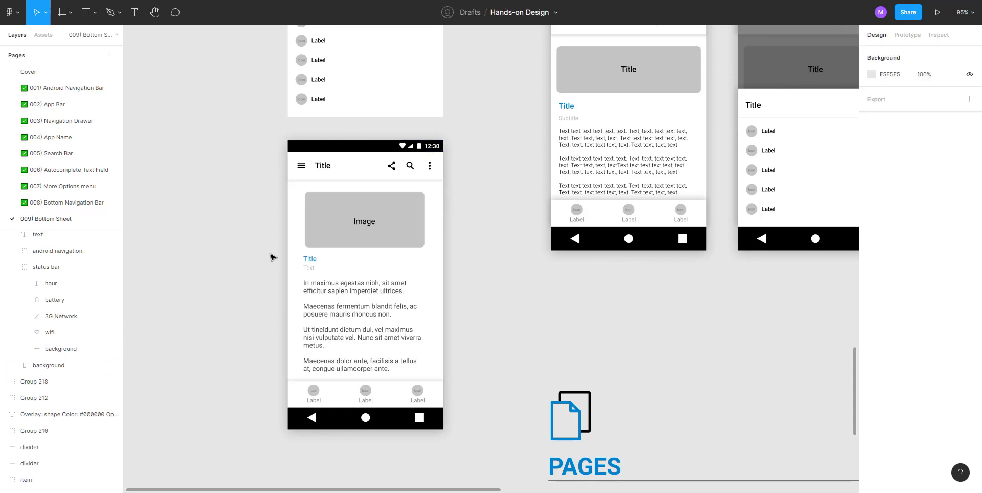
# Move the whole screen mockup group up to the left of the bottom sheet group, at about X -4697, Y 738
pyautogui.moveTo(269, 253); pyautogui.dragTo(211, 241)
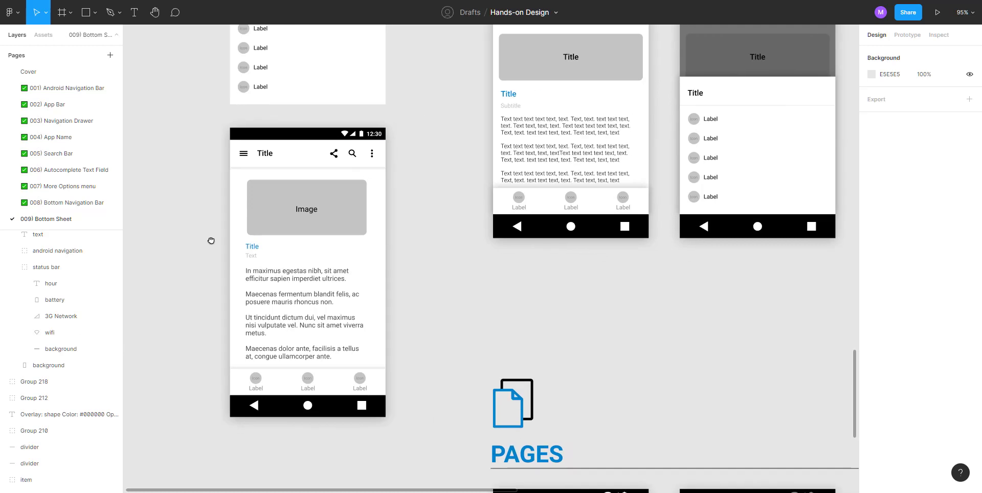
pyautogui.keyDown('ctrl'); pyautogui.scroll(-5, 274, 230); pyautogui.keyUp('ctrl')
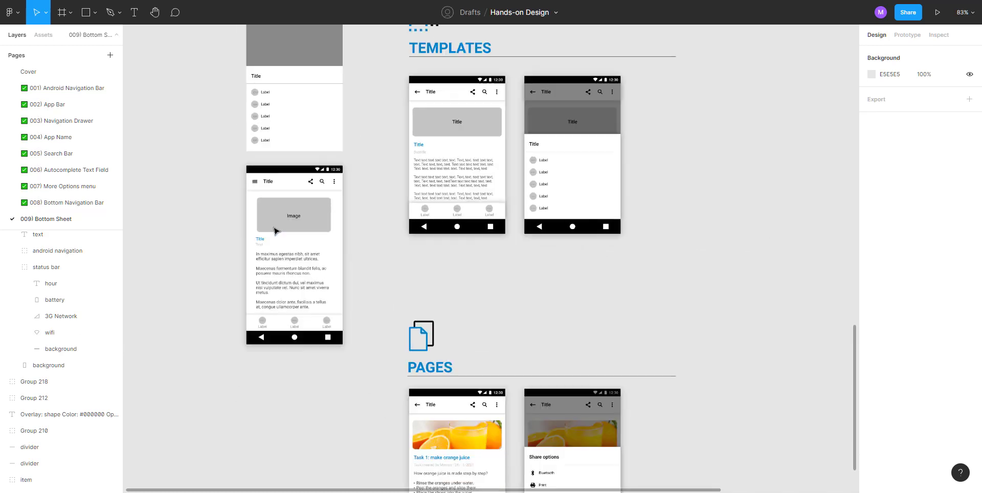
pyautogui.scroll(2, 274, 231)
pyautogui.moveTo(201, 247); pyautogui.dragTo(234, 255)
pyautogui.moveTo(294, 246); pyautogui.dragTo(218, 114)
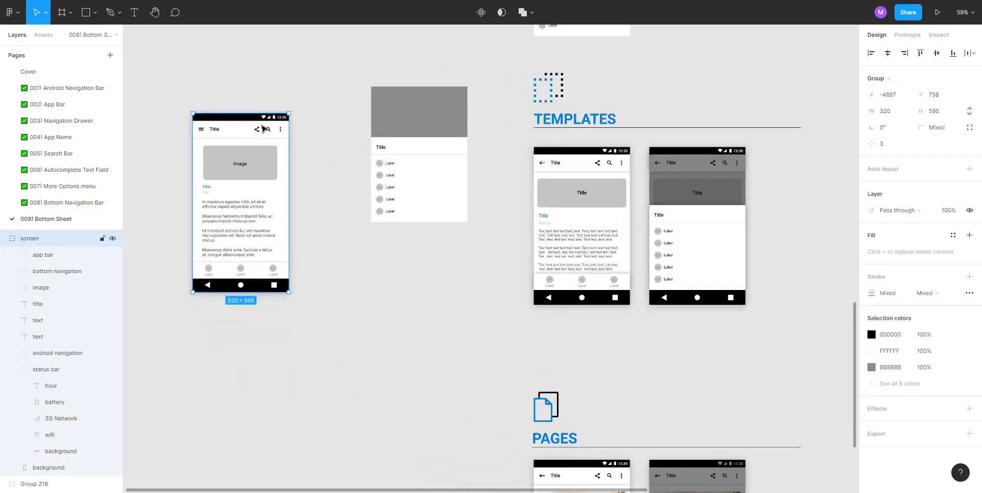
# Move the bottom sheet group down to about X -4224, Y 1545, clearing the space beside the screen mockup
pyautogui.click(399, 98)
pyautogui.moveTo(398, 105); pyautogui.dragTo(356, 430)
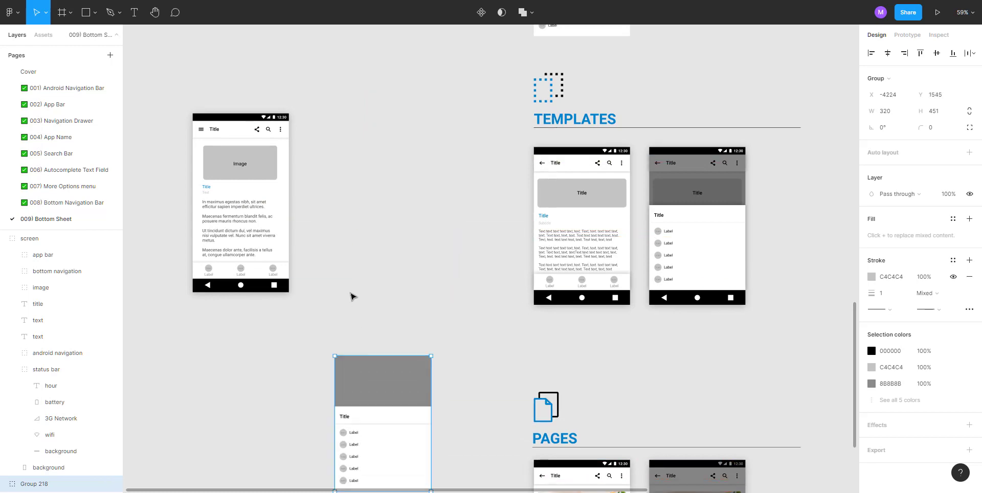
pyautogui.click(350, 294)
# Duplicate the screen mockup to the right of the original, level with it at X -4294, Y 738
pyautogui.click(224, 182)
pyautogui.moveTo(225, 182); pyautogui.dragTo(347, 181)
pyautogui.scroll(5, 255, 125)
pyautogui.scroll(3, 254, 126)
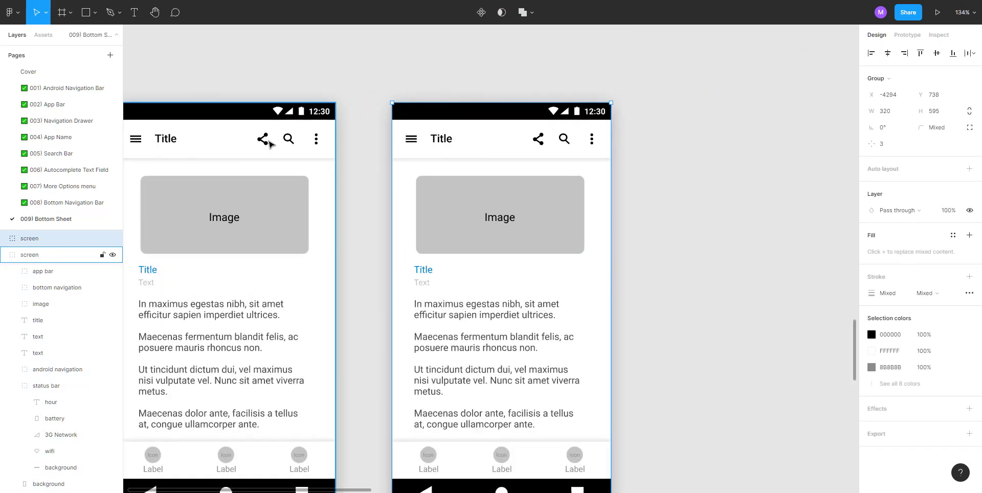
pyautogui.scroll(-3, 570, 289)
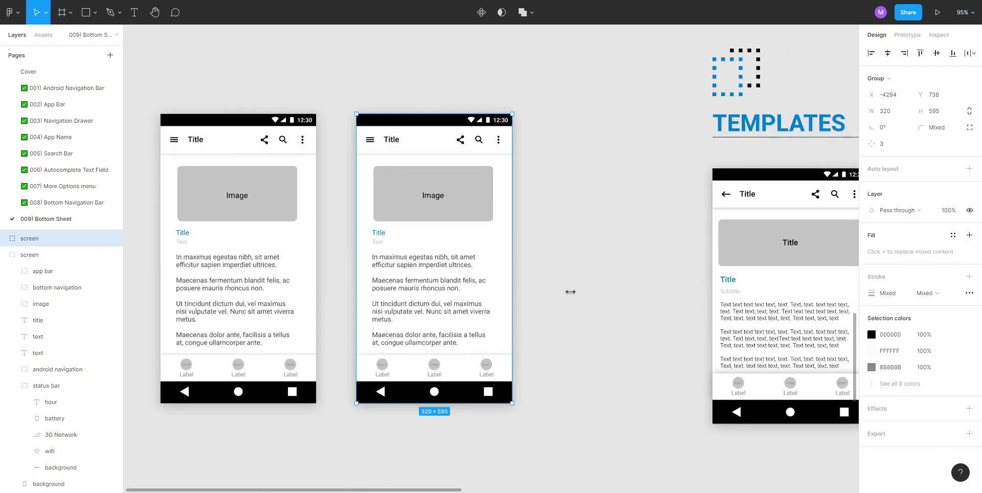
pyautogui.click(548, 296)
# Move the bottom sheet group onto the duplicated screen, then cut and paste it to stack it in front
pyautogui.scroll(-5, 549, 296)
pyautogui.scroll(-1, 548, 296)
pyautogui.moveTo(499, 429); pyautogui.dragTo(458, 231)
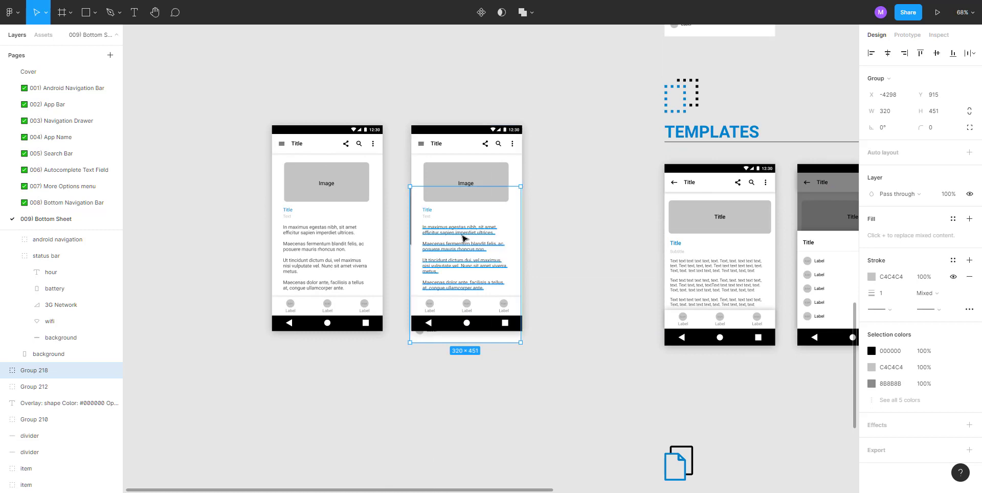
pyautogui.press('Delete')
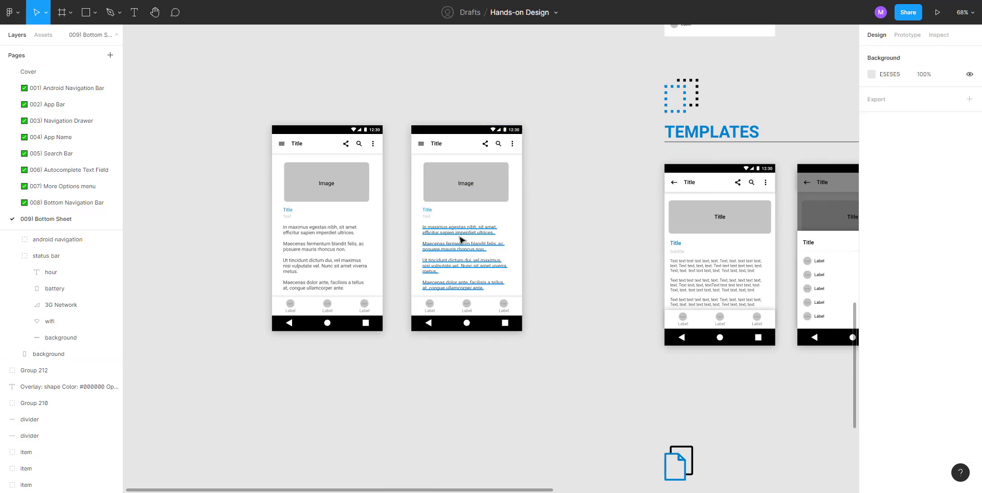
pyautogui.hotkey('ctrl', 'v')
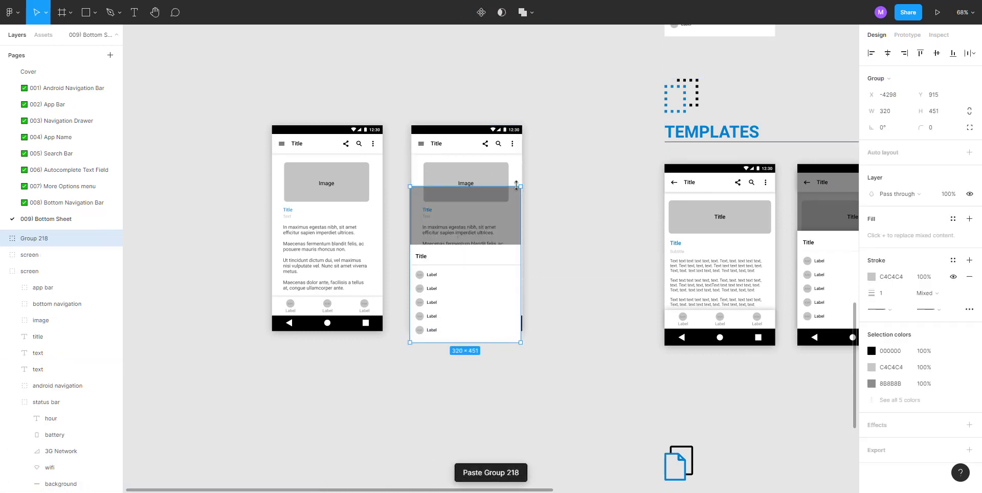
# Align the bottom sheet group with the duplicated screen's sides and the top of its Android navigation bar, at X -4294, Y 837
pyautogui.scroll(3, 515, 185)
pyautogui.moveTo(428, 232); pyautogui.dragTo(430, 195)
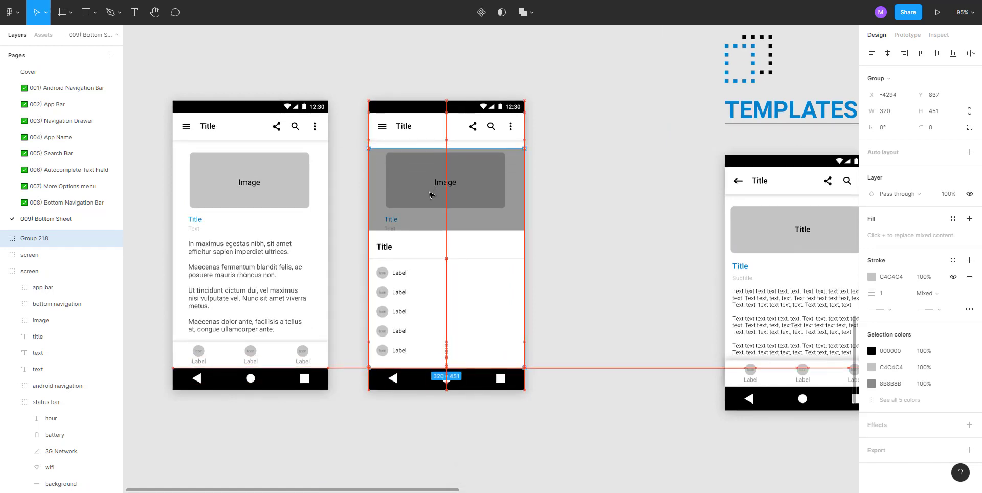
pyautogui.click(563, 189)
# Extend the bottom sheet's dark overlay up to the lower edge of the status bar, making it 525 high
pyautogui.moveTo(562, 189); pyautogui.dragTo(466, 178)
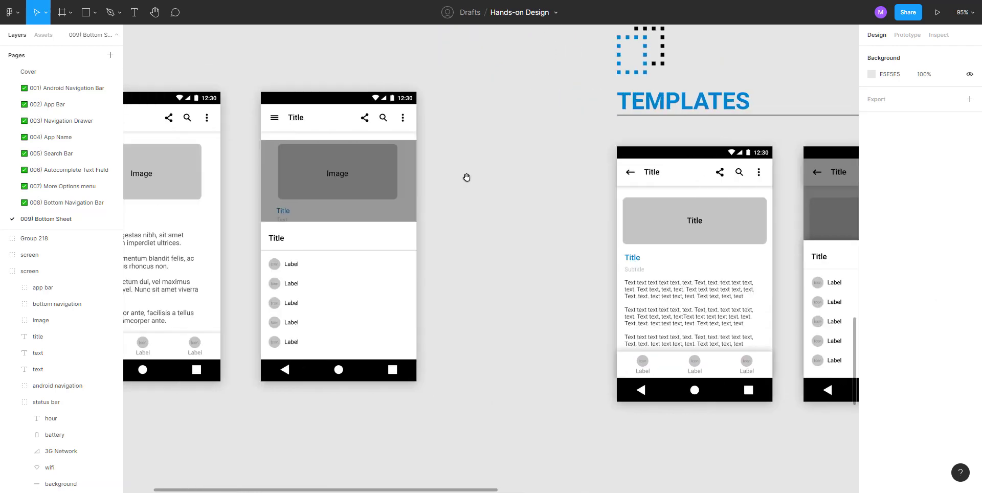
pyautogui.click(358, 179)
pyautogui.click(482, 208)
pyautogui.moveTo(482, 208); pyautogui.dragTo(535, 247)
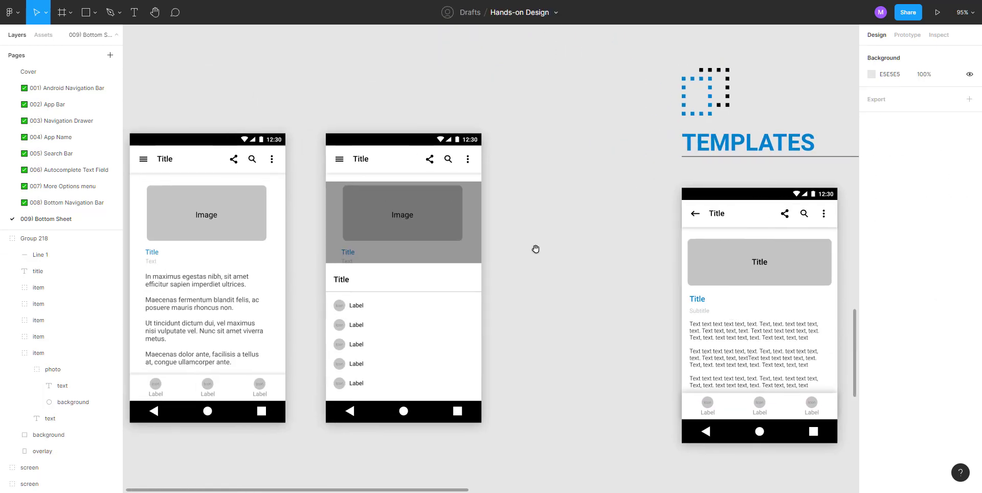
pyautogui.click(407, 235)
pyautogui.scroll(1, 383, 208)
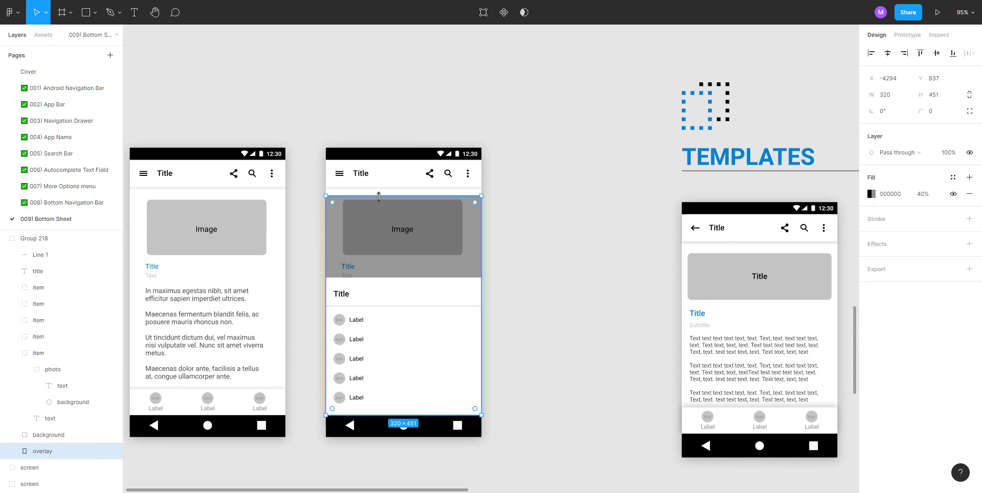
pyautogui.moveTo(379, 195); pyautogui.dragTo(386, 164)
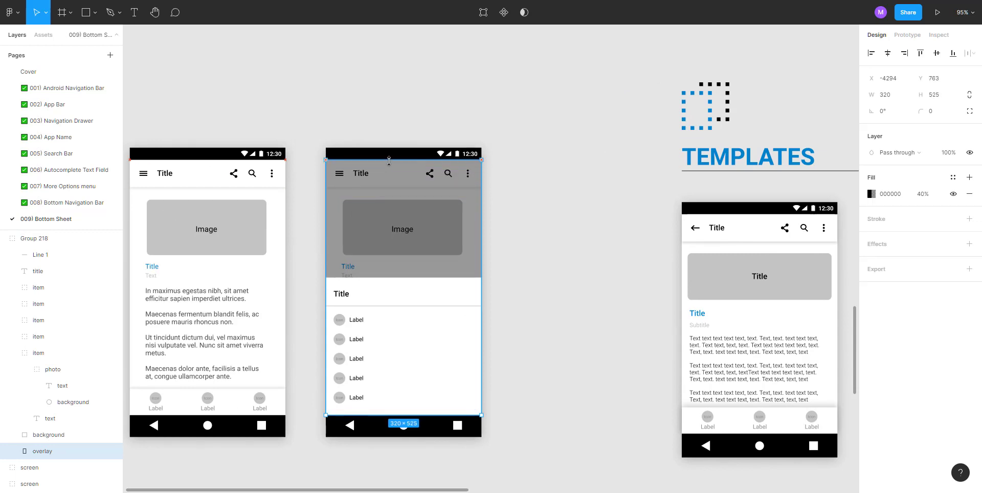
pyautogui.click(571, 245)
pyautogui.scroll(-5, 557, 246)
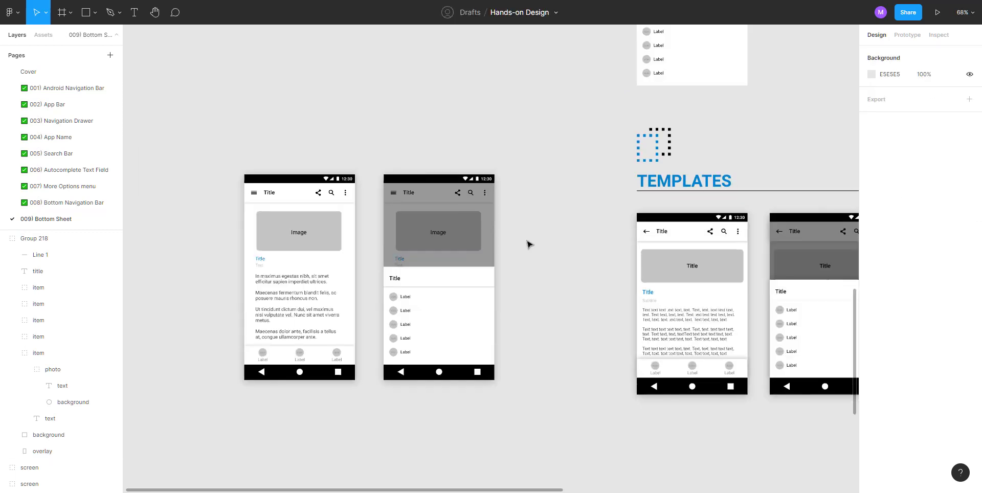
pyautogui.scroll(3, 436, 237)
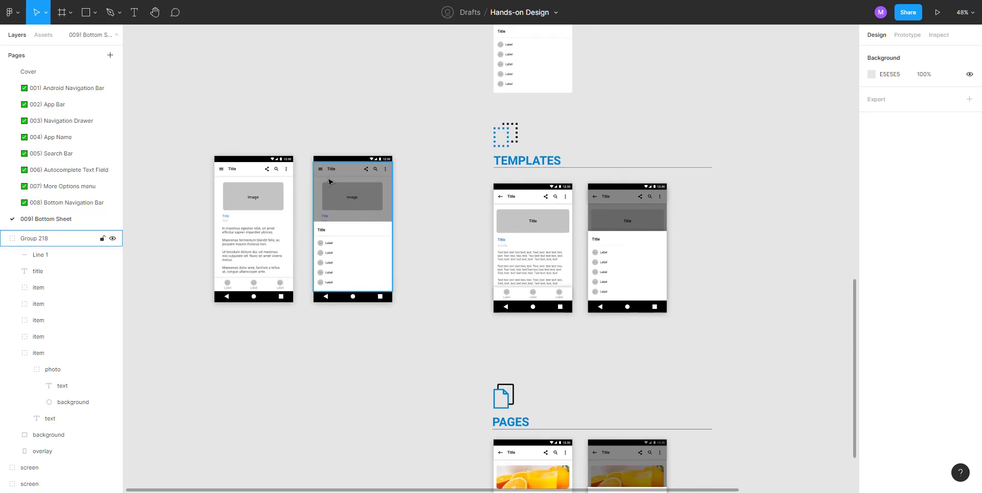
pyautogui.moveTo(307, 148); pyautogui.dragTo(431, 324)
pyautogui.click(417, 260)
pyautogui.scroll(3, 416, 260)
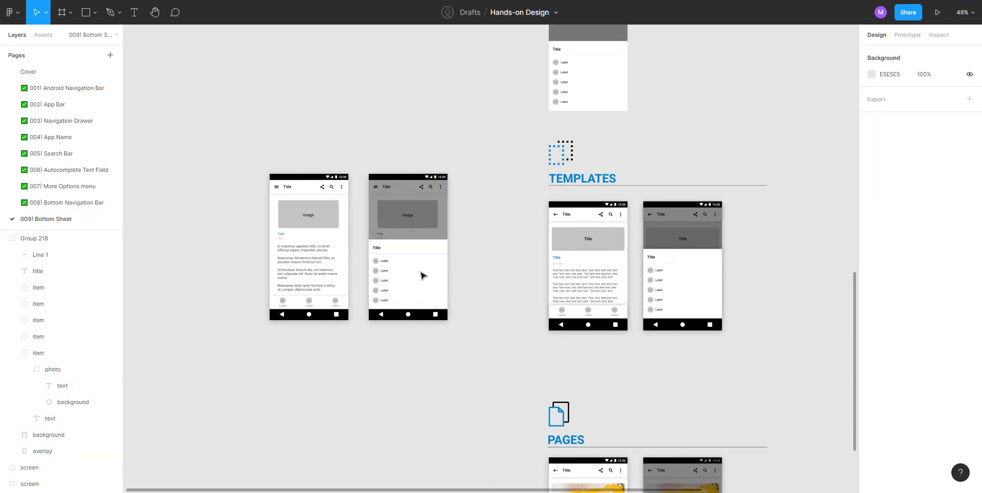
pyautogui.click(397, 275)
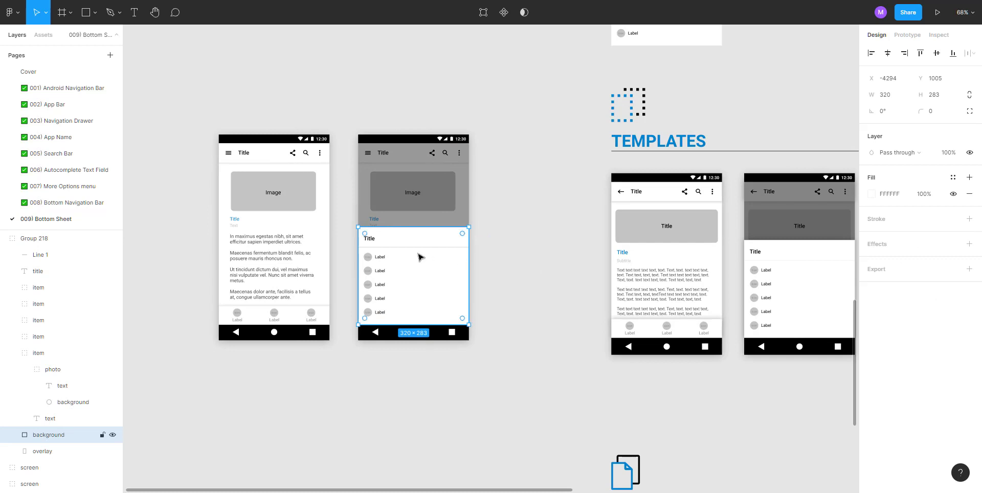
pyautogui.click(478, 247)
# Rename Group 218, holding the overlay and label list, as bottom sheet
pyautogui.click(401, 214)
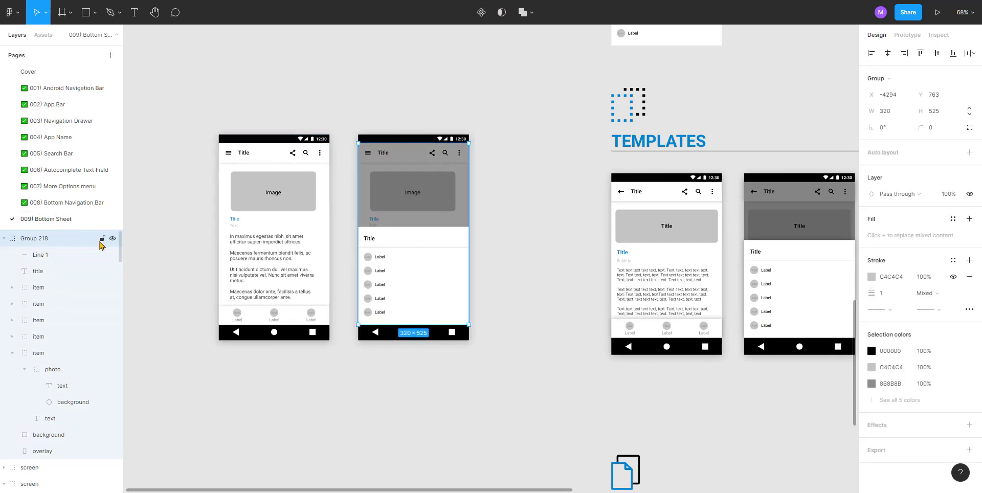
pyautogui.doubleClick(47, 239)
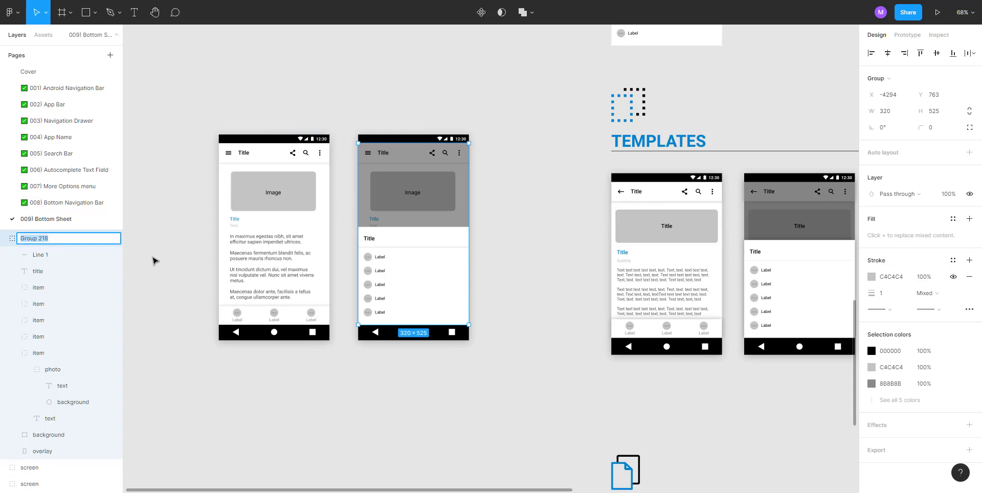
pyautogui.write('bottom sheet')
pyautogui.press('Return')
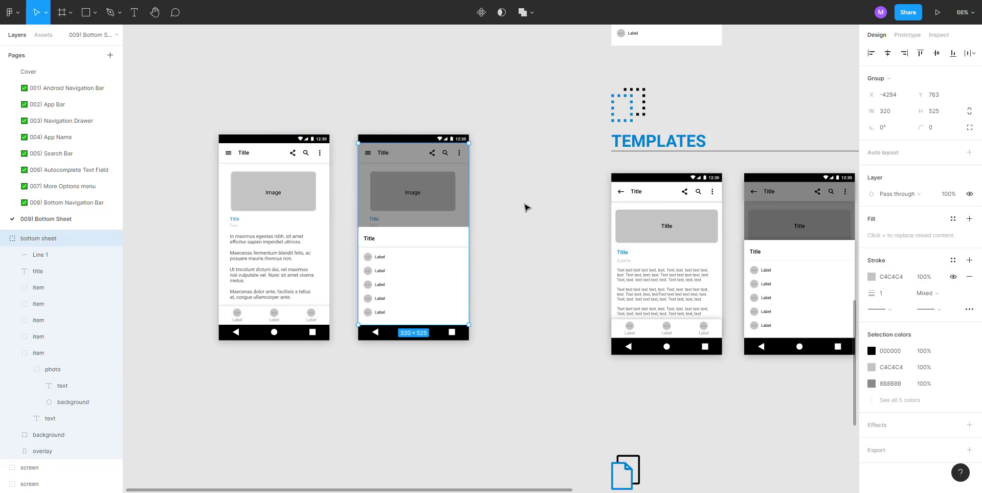
pyautogui.click(545, 190)
pyautogui.hscroll(2, 526, 226)
pyautogui.moveTo(473, 103); pyautogui.dragTo(295, 369)
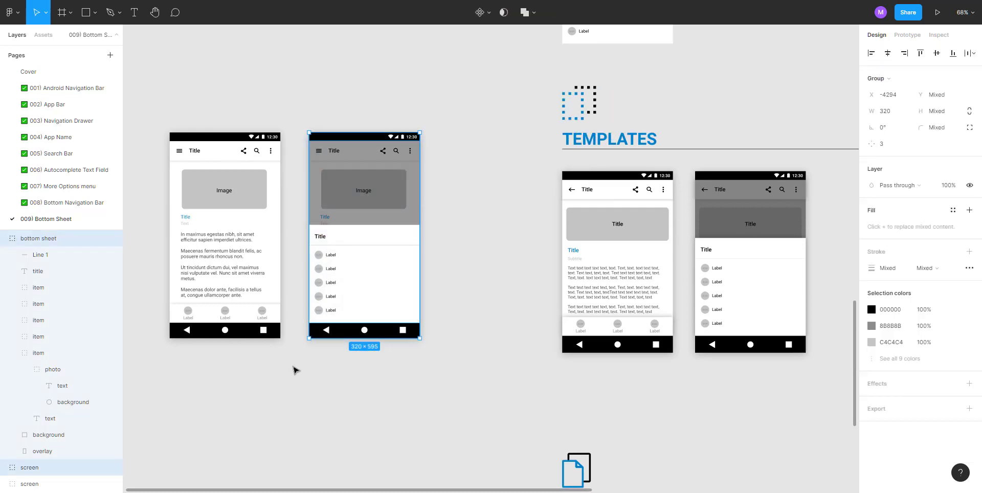
pyautogui.click(479, 245)
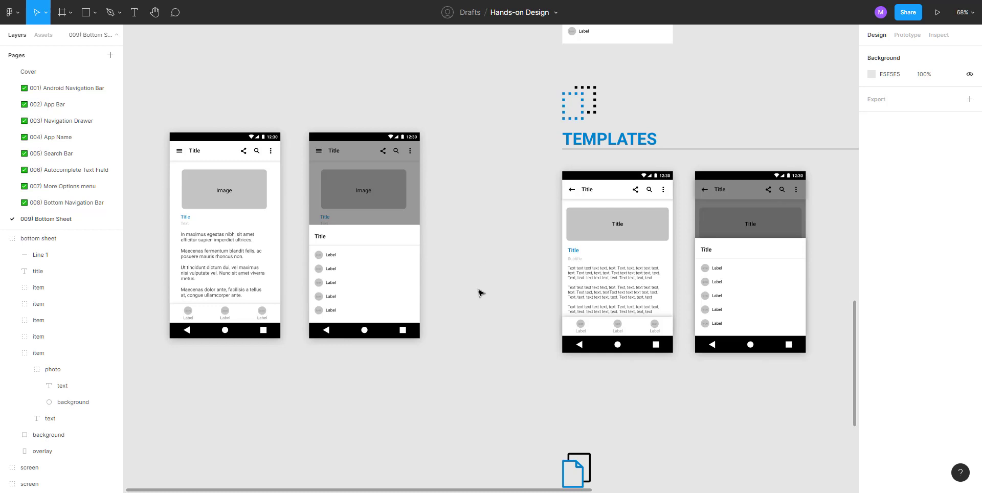
pyautogui.moveTo(479, 292); pyautogui.dragTo(431, 268)
pyautogui.hscroll(2, 407, 222)
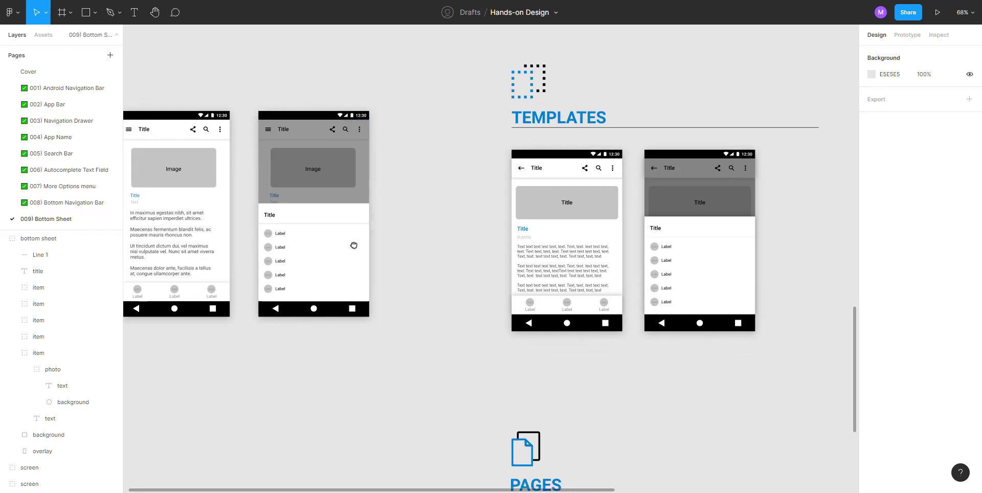
# Place the screen with the bottom sheet beside the Templates examples and compare it with them
pyautogui.moveTo(351, 95); pyautogui.dragTo(247, 358)
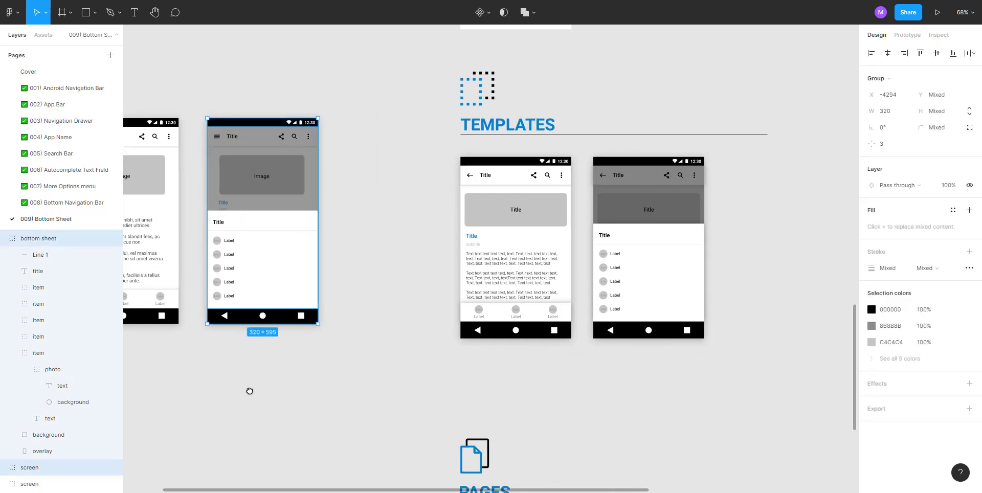
pyautogui.hscroll(2, 220, 328)
pyautogui.moveTo(195, 263); pyautogui.dragTo(703, 294)
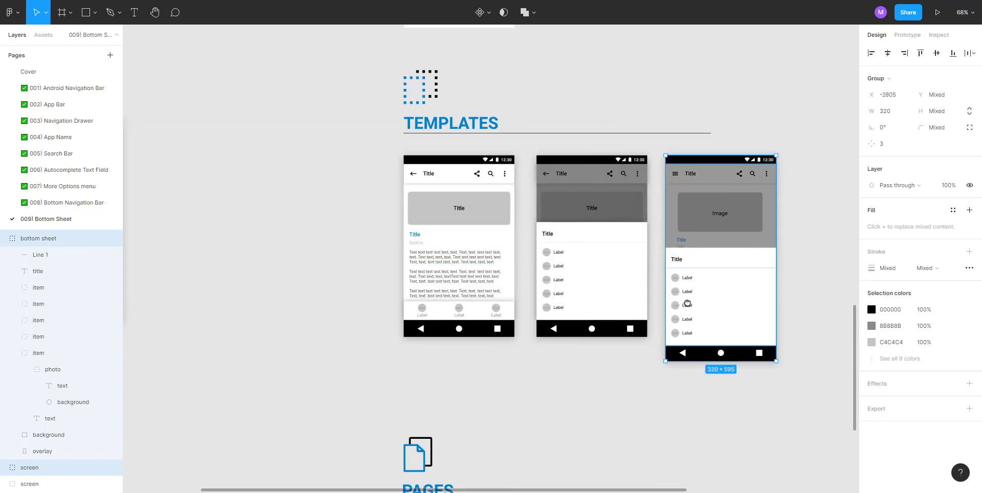
pyautogui.scroll(3, 652, 301)
pyautogui.scroll(3, 653, 301)
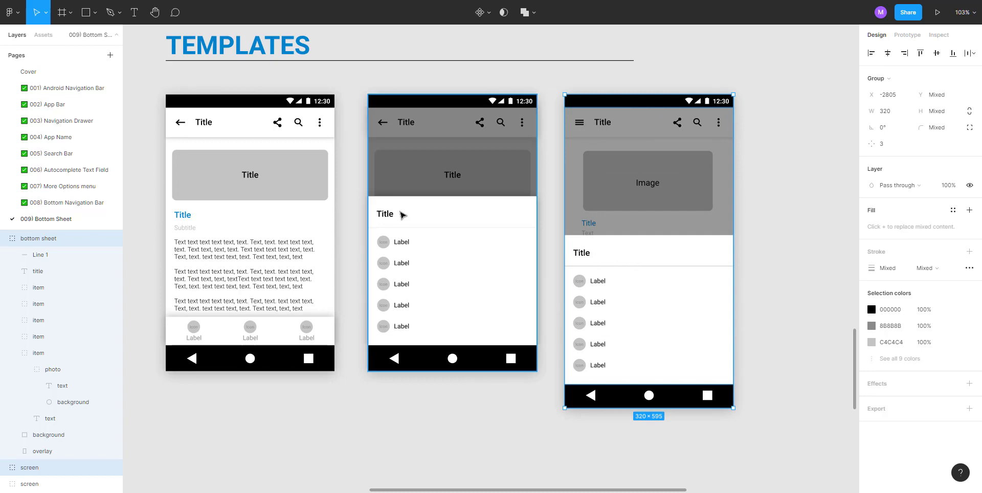
pyautogui.scroll(-5, 460, 306)
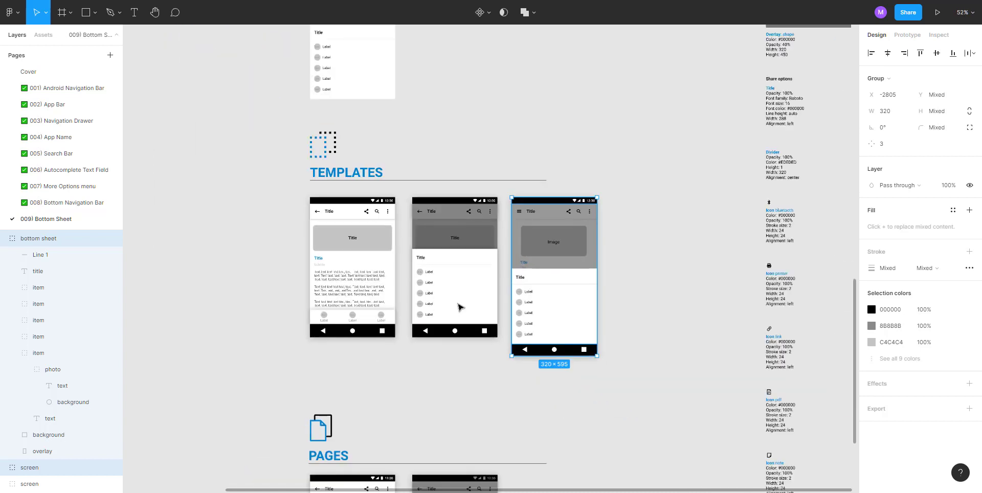
pyautogui.click(449, 368)
pyautogui.scroll(-3, 449, 367)
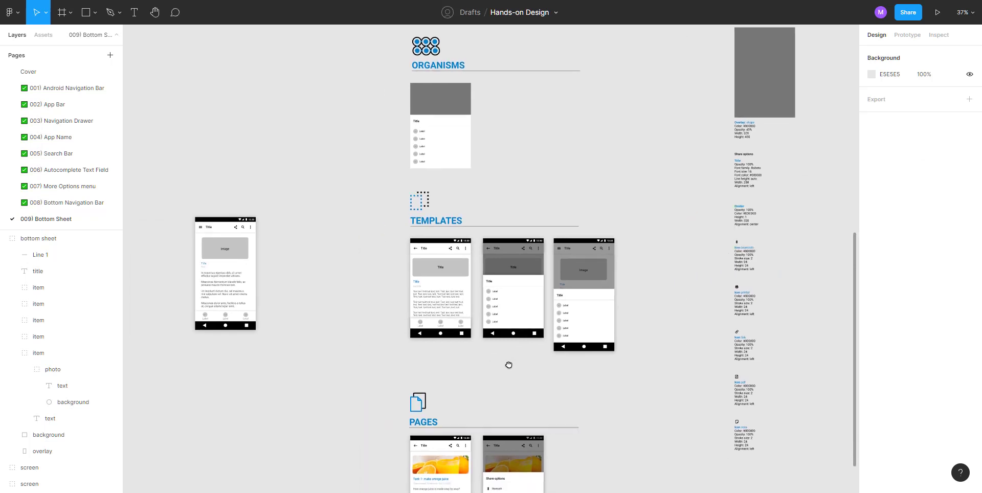
# Move the bottom sheet screen back beside the plain template screen, away from the Templates examples
pyautogui.moveTo(643, 376); pyautogui.dragTo(558, 226)
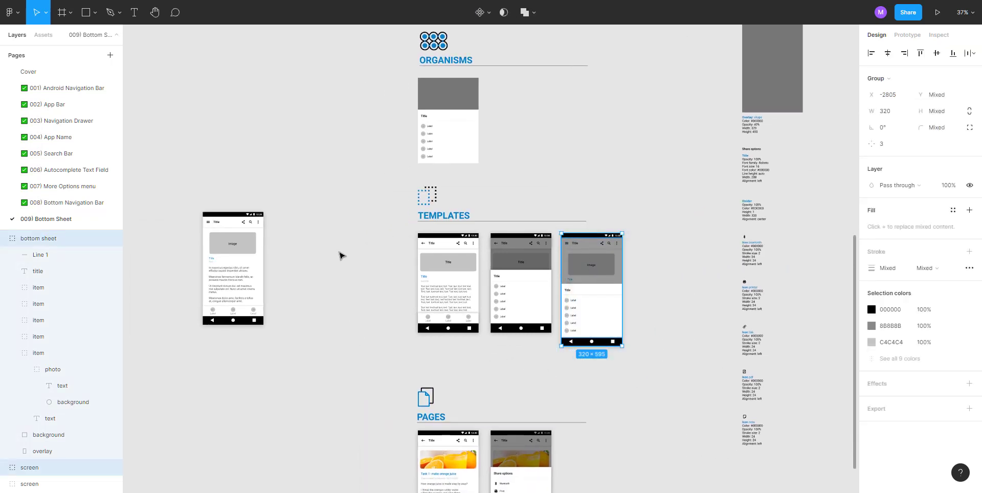
pyautogui.moveTo(342, 256); pyautogui.dragTo(313, 256)
pyautogui.scroll(5, 313, 257)
pyautogui.click(393, 254)
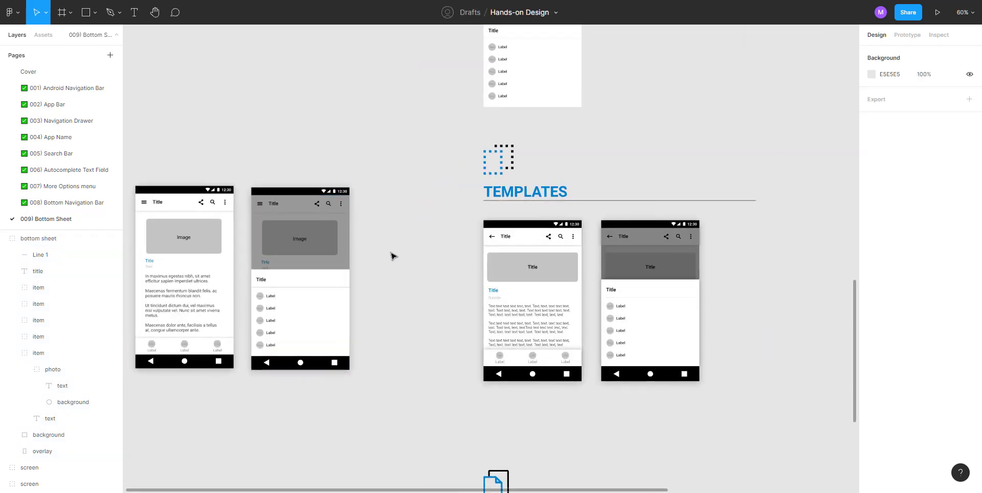
# Review the Atoms, Molecules, Organisms, Templates and Pages sections of the 009) Bottom Sheet page
pyautogui.moveTo(392, 254); pyautogui.dragTo(443, 256)
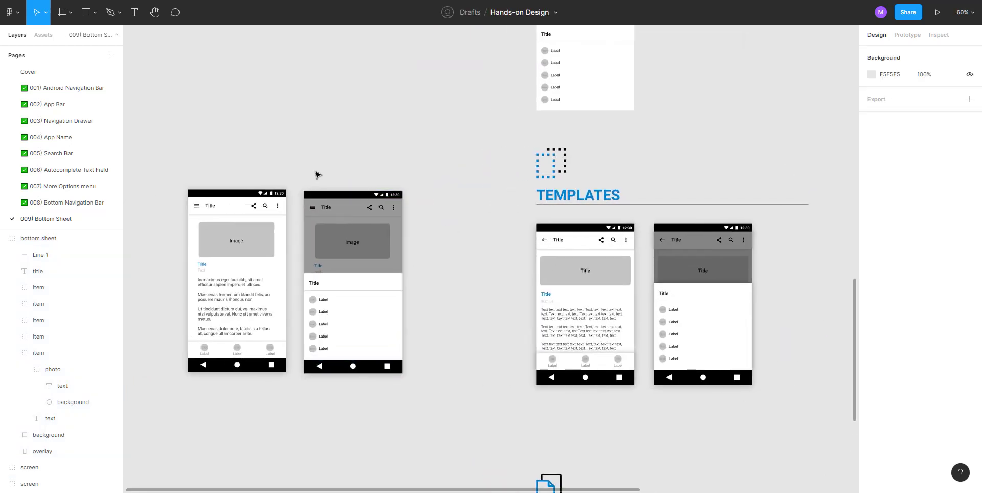
pyautogui.moveTo(327, 159); pyautogui.dragTo(357, 232)
pyautogui.scroll(1, 358, 235)
pyautogui.scroll(-2, 360, 236)
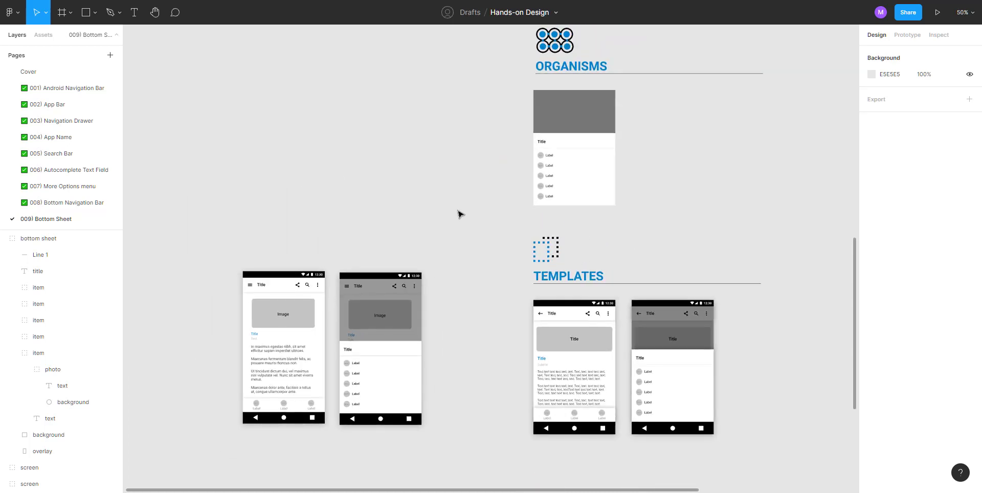
pyautogui.scroll(4, 459, 213)
pyautogui.scroll(1, 459, 214)
pyautogui.moveTo(357, 237); pyautogui.dragTo(248, 318)
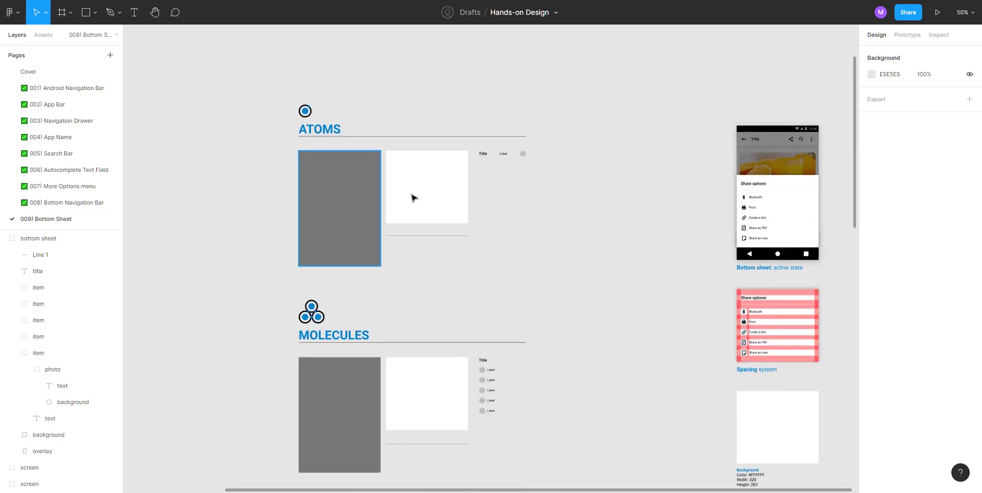
pyautogui.scroll(5, 403, 180)
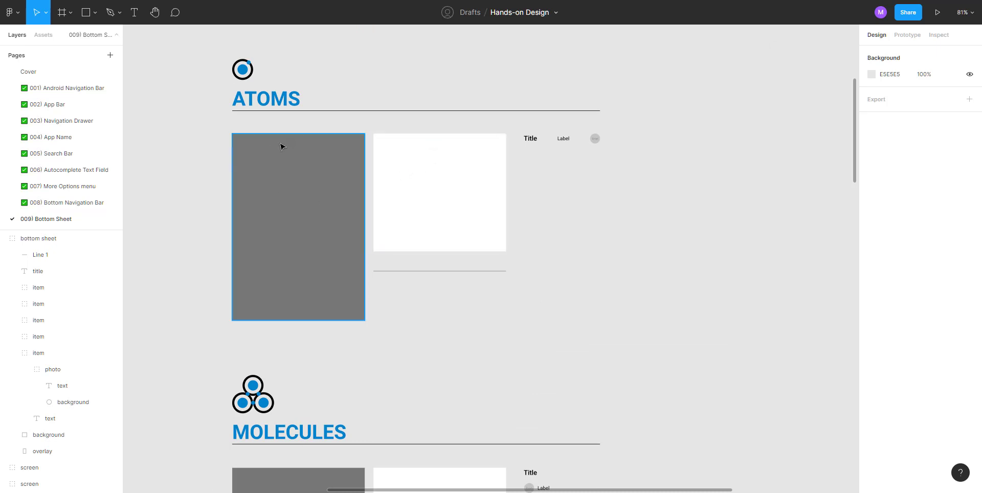
pyautogui.scroll(2, 286, 161)
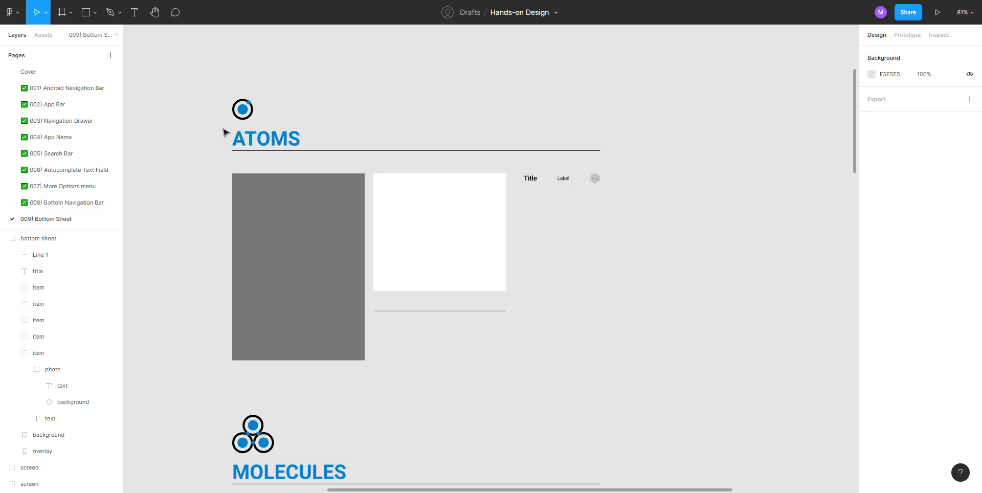
pyautogui.scroll(-5, 241, 170)
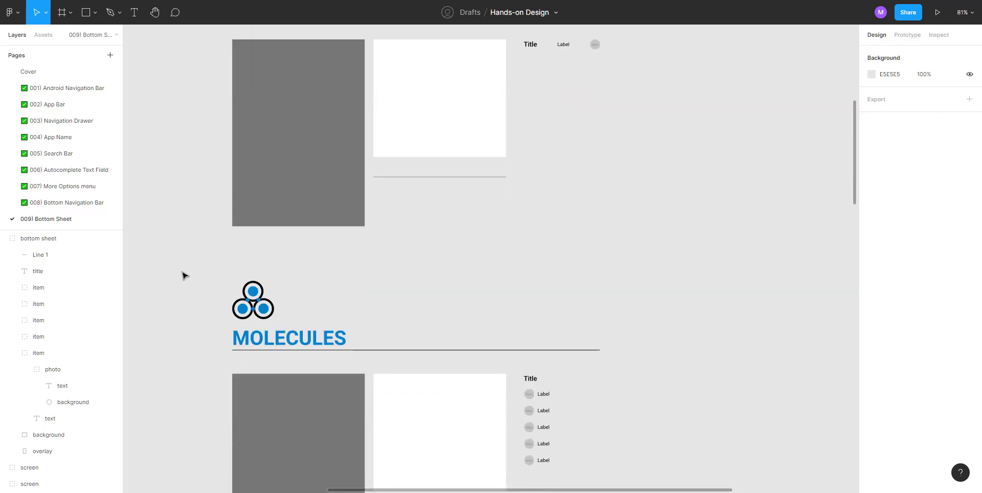
pyautogui.scroll(-3, 185, 276)
pyautogui.scroll(10, 184, 276)
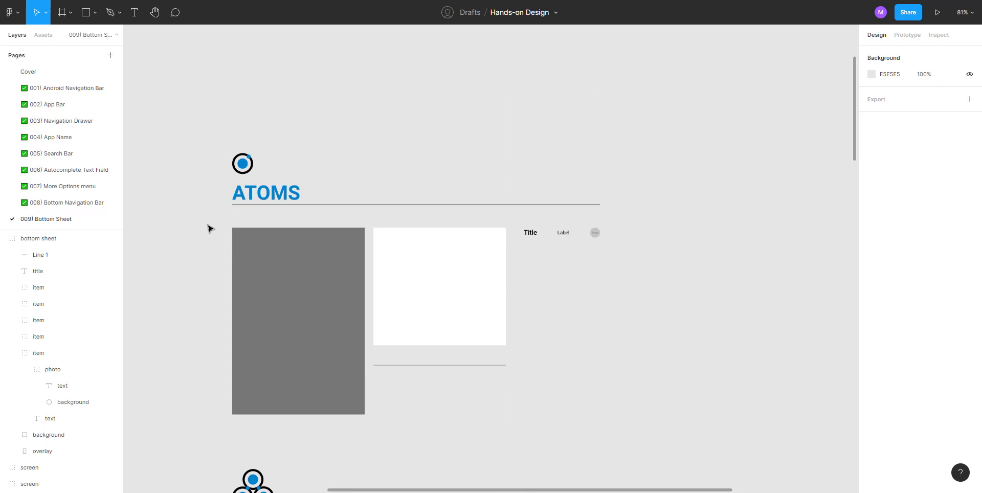
pyautogui.scroll(-20, 209, 228)
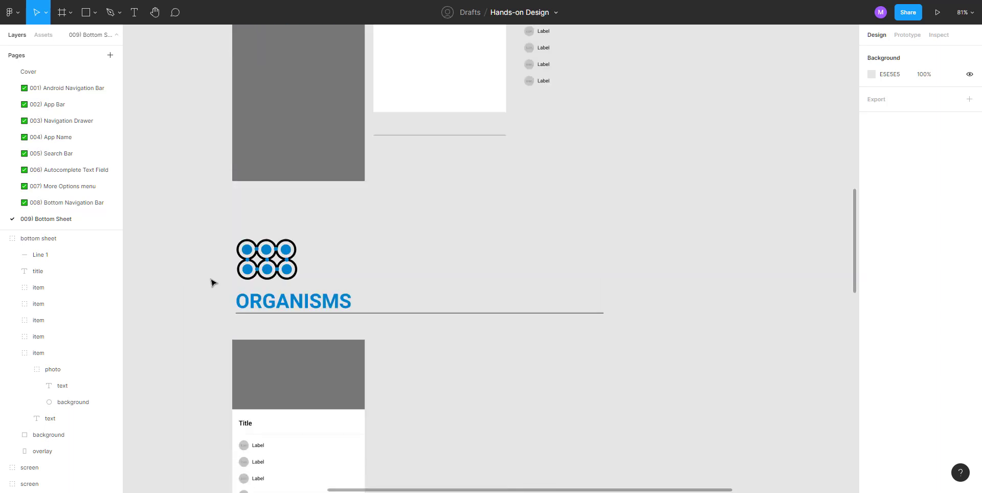
pyautogui.scroll(-4, 213, 283)
pyautogui.scroll(-20, 213, 282)
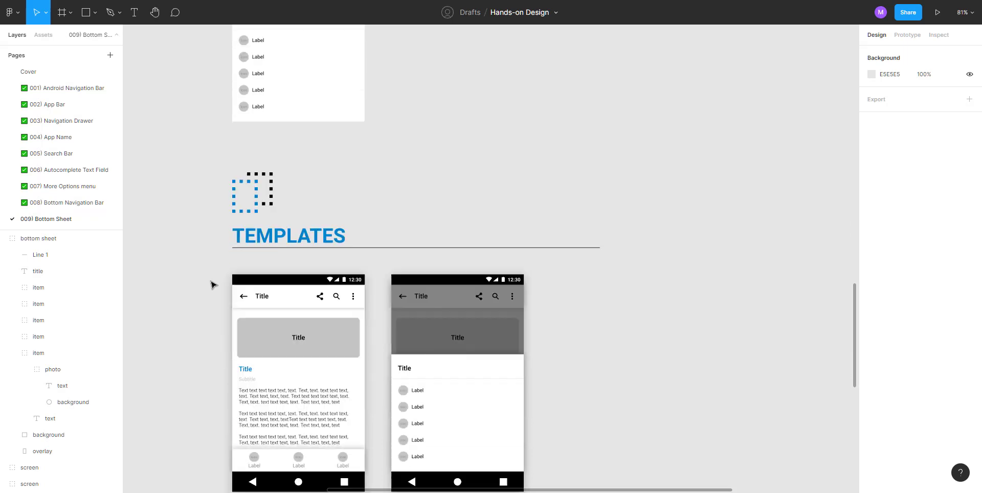
pyautogui.scroll(-5, 219, 289)
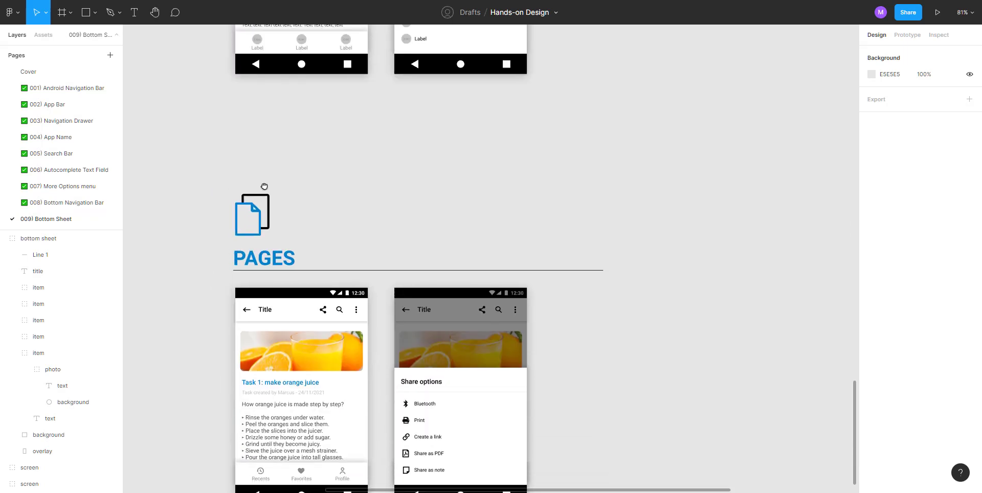
pyautogui.scroll(-5, 495, 149)
# Place the plain screen and the bottom sheet screen together beside the Pages section's examples
pyautogui.scroll(5, 464, 176)
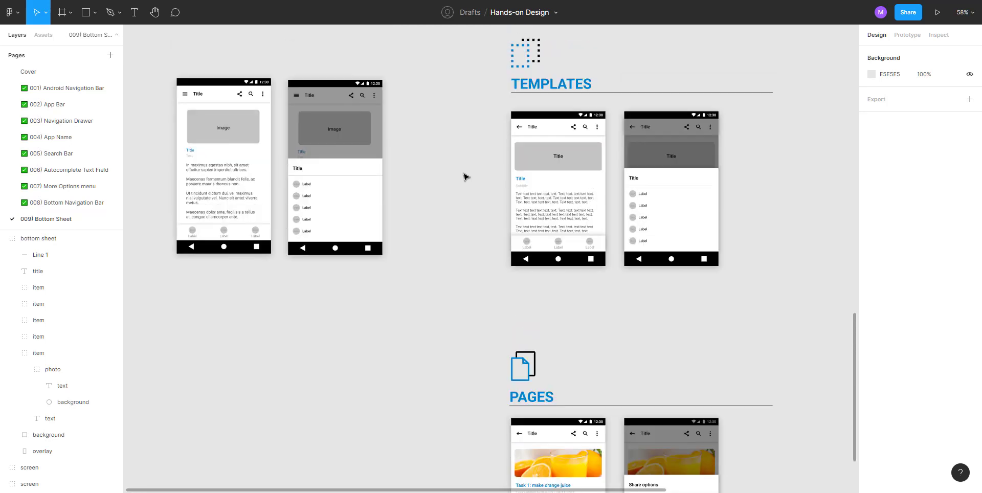
pyautogui.hscroll(-2, 239, 114)
pyautogui.moveTo(180, 67); pyautogui.dragTo(489, 282)
pyautogui.moveTo(431, 143); pyautogui.dragTo(511, 198)
pyautogui.scroll(2, 592, 253)
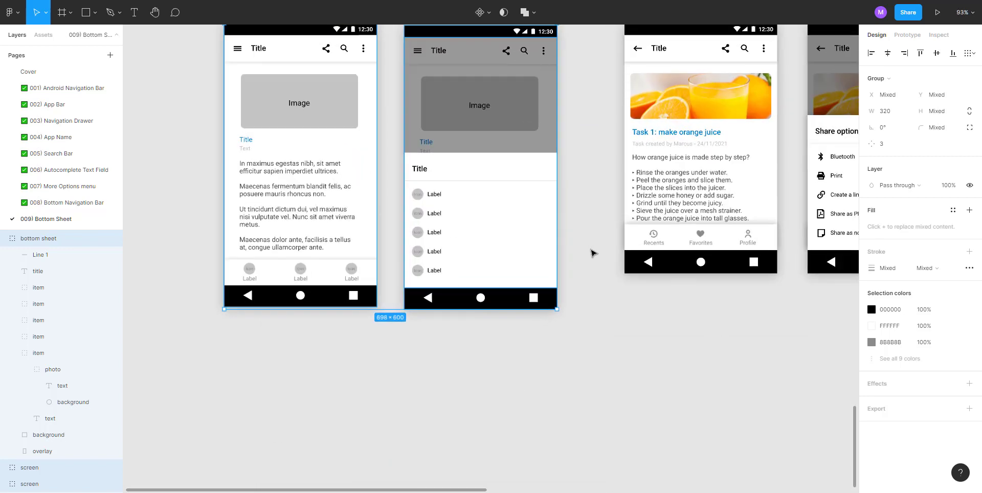
pyautogui.click(607, 319)
pyautogui.moveTo(606, 318); pyautogui.dragTo(599, 413)
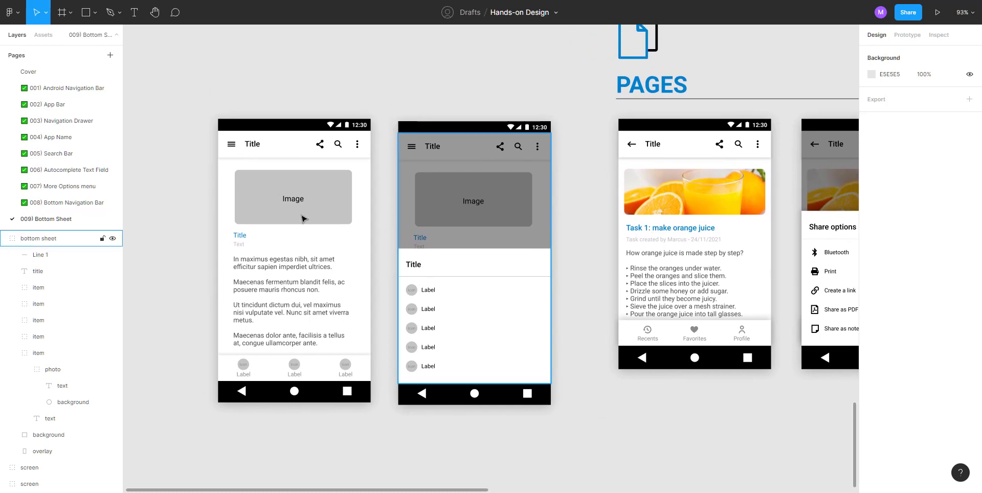
# Look through the earlier component pages and find the orange juice search result screen on the 005) Search Bar page
pyautogui.click(80, 204)
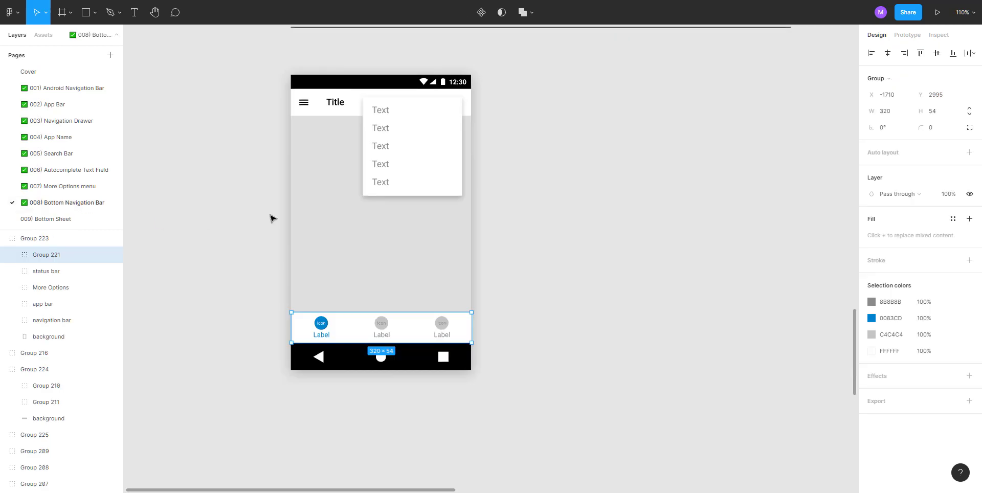
pyautogui.scroll(-3, 293, 212)
pyautogui.scroll(-6, 293, 213)
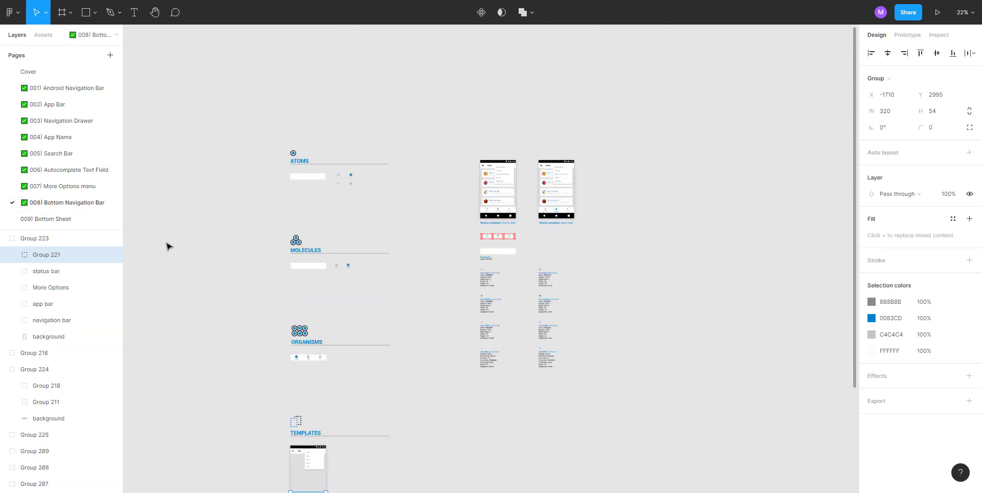
pyautogui.click(51, 186)
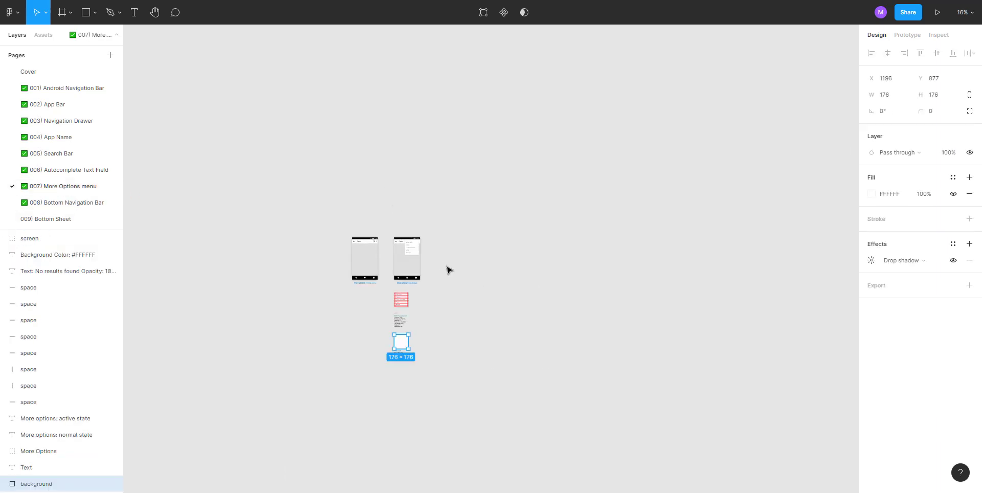
pyautogui.click(66, 170)
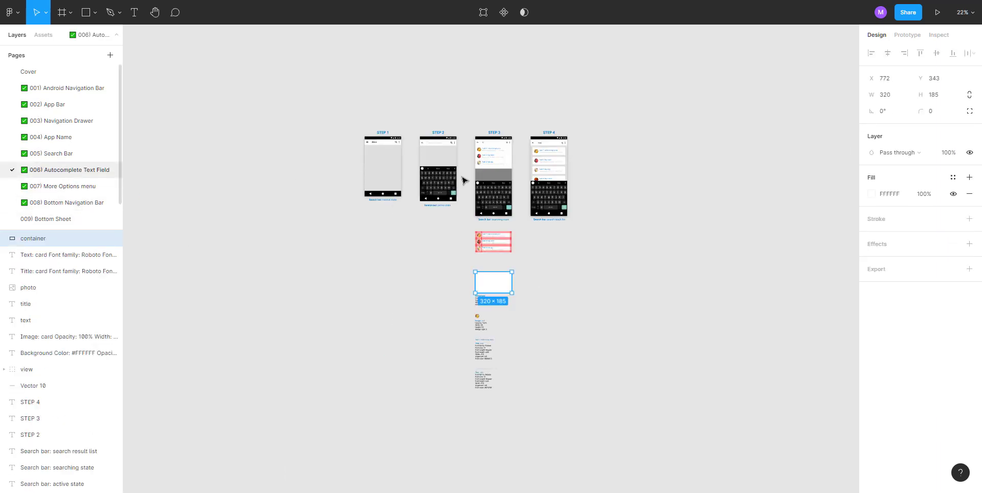
pyautogui.click(51, 154)
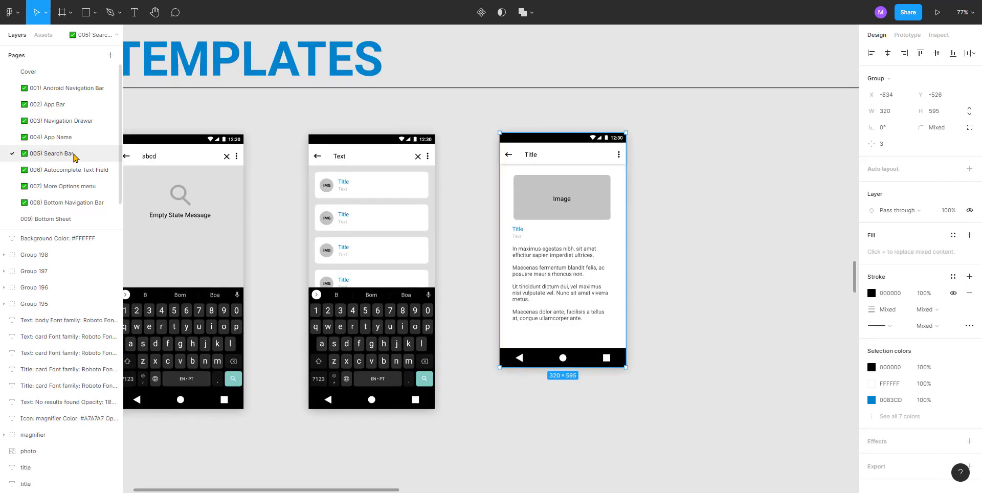
pyautogui.scroll(-6, 521, 194)
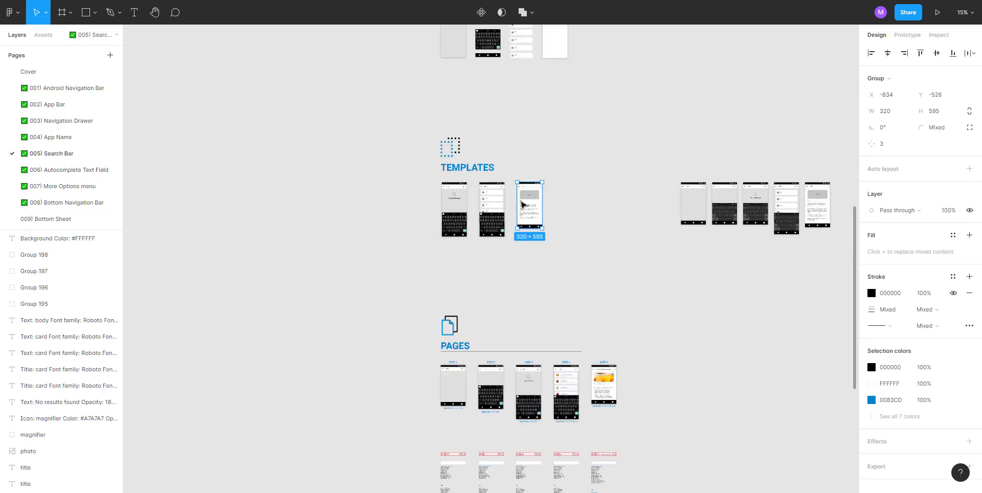
pyautogui.scroll(-2, 629, 274)
pyautogui.click(657, 290)
pyautogui.scroll(8, 524, 273)
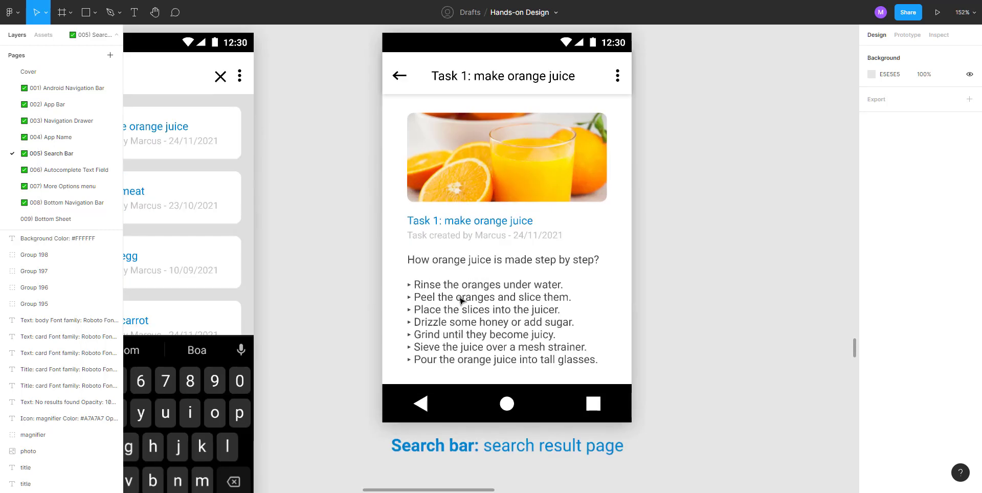
pyautogui.scroll(5, 462, 298)
pyautogui.click(455, 291)
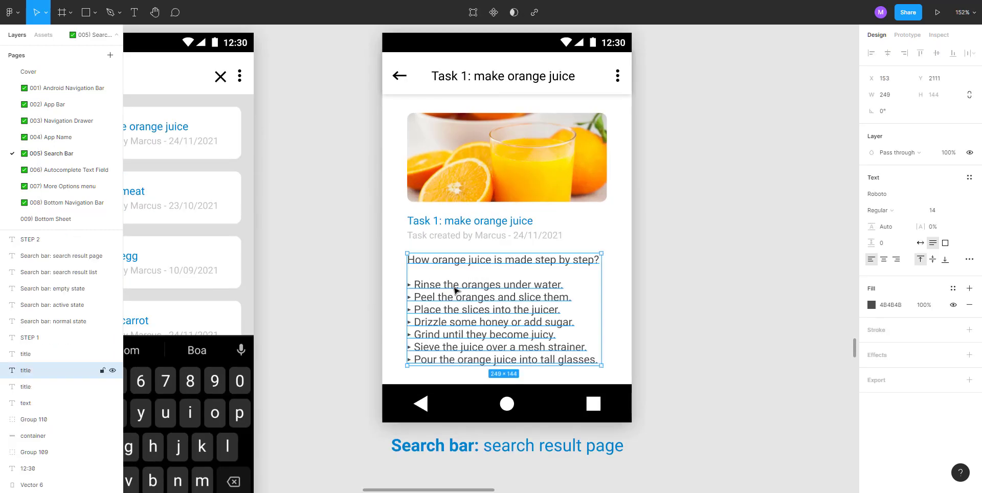
pyautogui.doubleClick(455, 291)
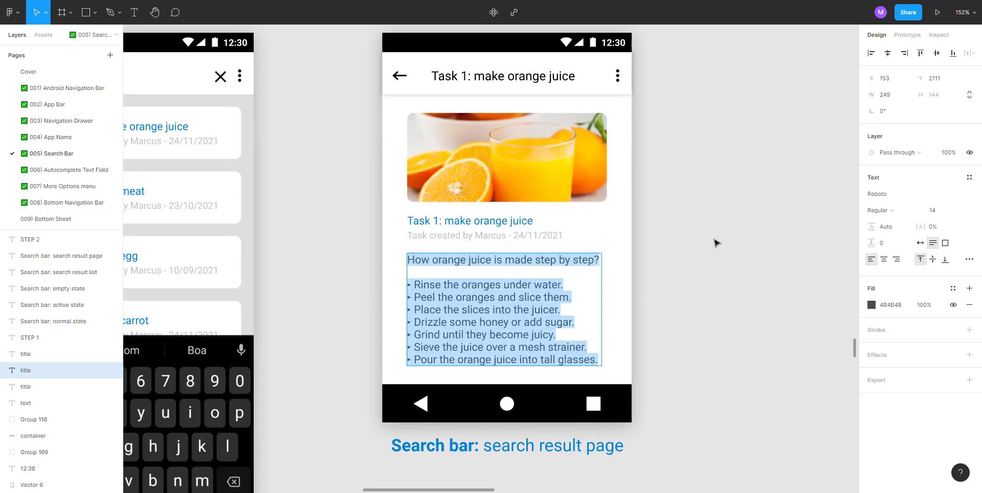
pyautogui.press('Escape')
pyautogui.press('Escape')
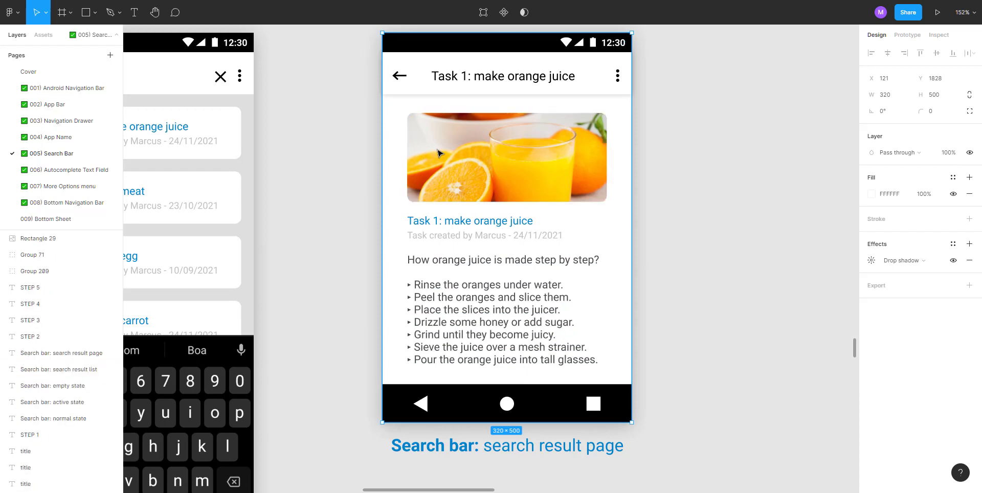
# Select and copy the orange juice photo, title, subtitle and body text on the search result screen
pyautogui.click(437, 153)
pyautogui.keyDown('shift'); pyautogui.click(439, 222); pyautogui.keyUp('shift')
pyautogui.keyDown('shift'); pyautogui.click(424, 237); pyautogui.keyUp('shift')
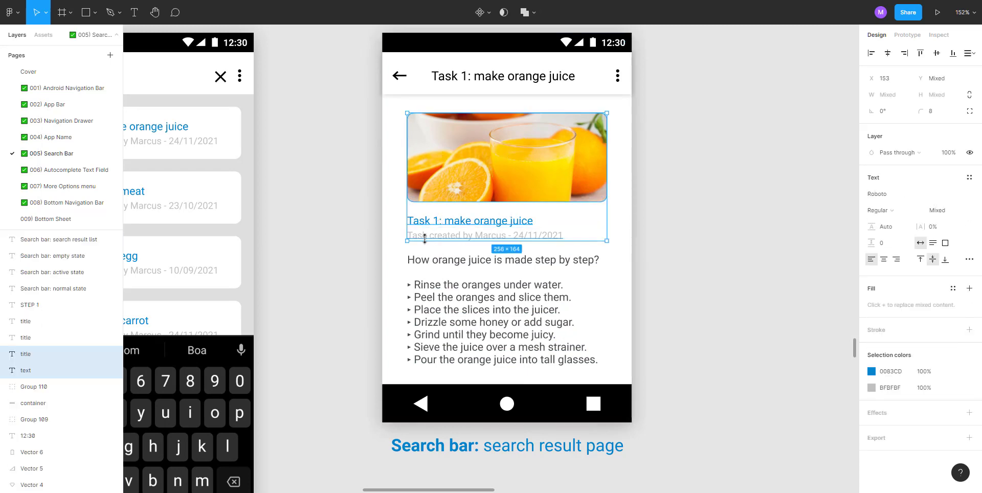
pyautogui.keyDown('shift'); pyautogui.click(427, 260); pyautogui.keyUp('shift')
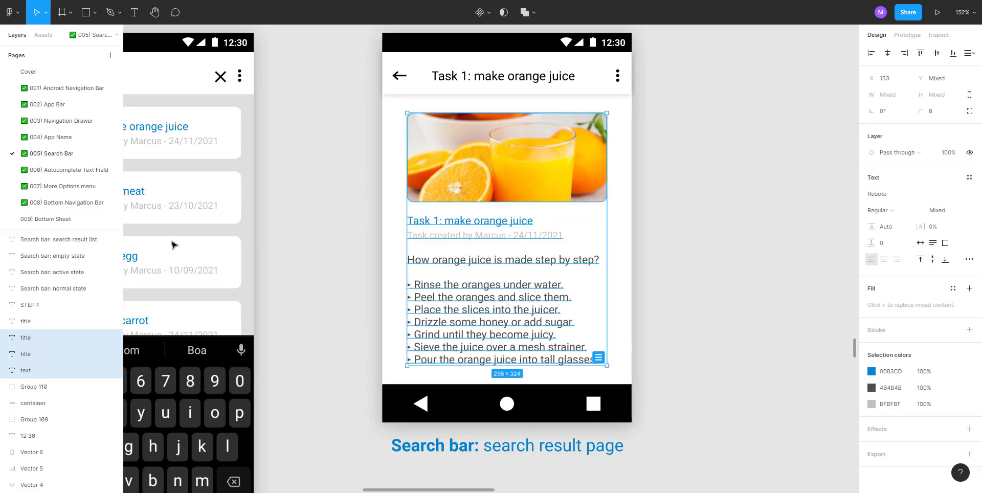
# Paste the copied orange juice content on the 009) Bottom Sheet page and place it just above the plain screen
pyautogui.scroll(-1, 73, 205)
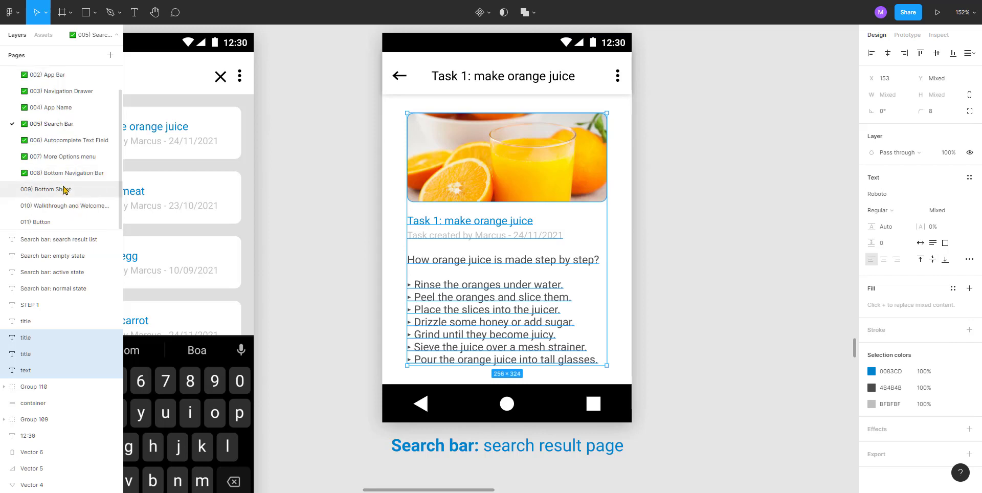
pyautogui.click(65, 189)
pyautogui.moveTo(368, 65); pyautogui.dragTo(364, 176)
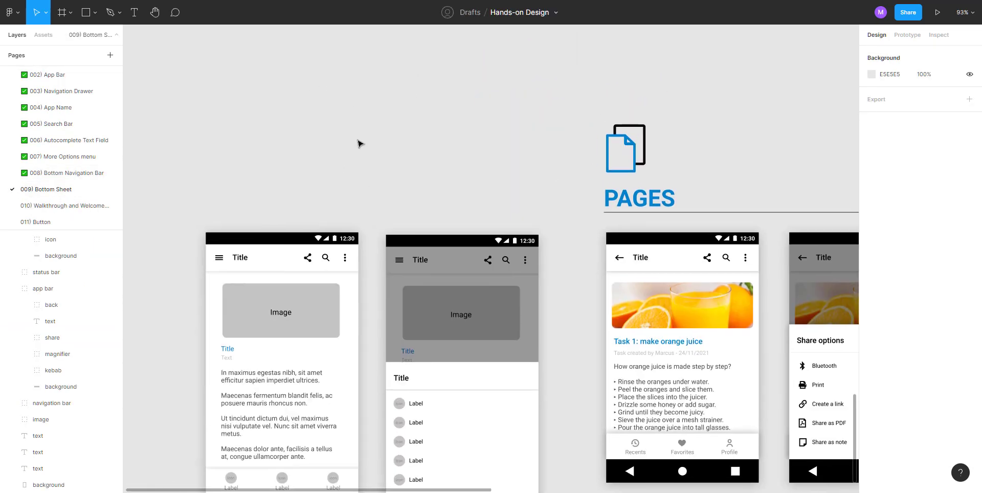
pyautogui.hotkey('ctrl', 'v')
pyautogui.moveTo(453, 194); pyautogui.dragTo(262, 87)
pyautogui.click(482, 142)
pyautogui.moveTo(460, 174); pyautogui.dragTo(550, 166)
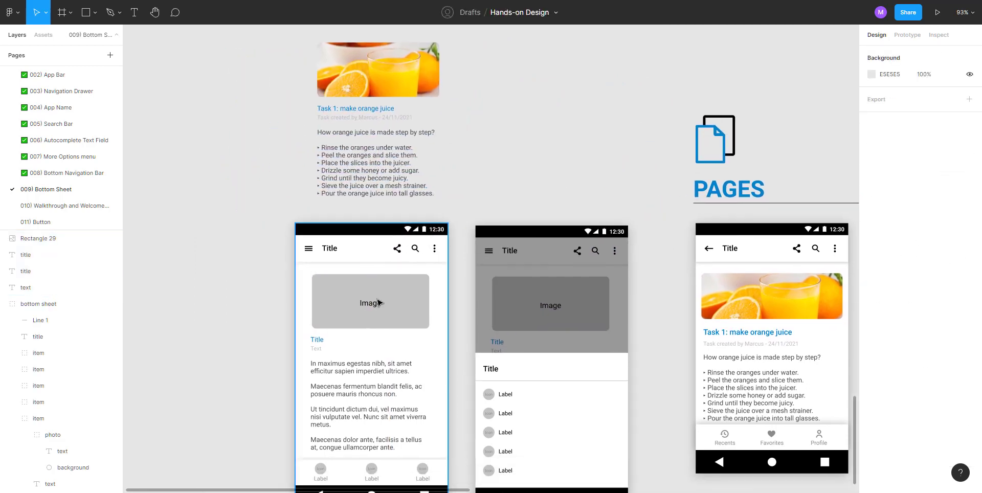
# Rename the layer of the pasted orange juice photo as image
pyautogui.click(378, 302)
pyautogui.click(460, 99)
pyautogui.click(412, 74)
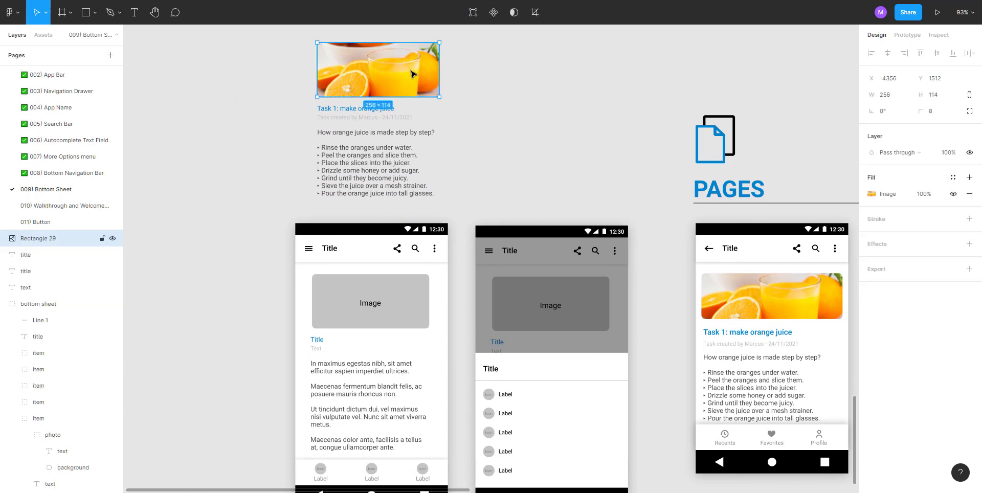
pyautogui.doubleClick(49, 239)
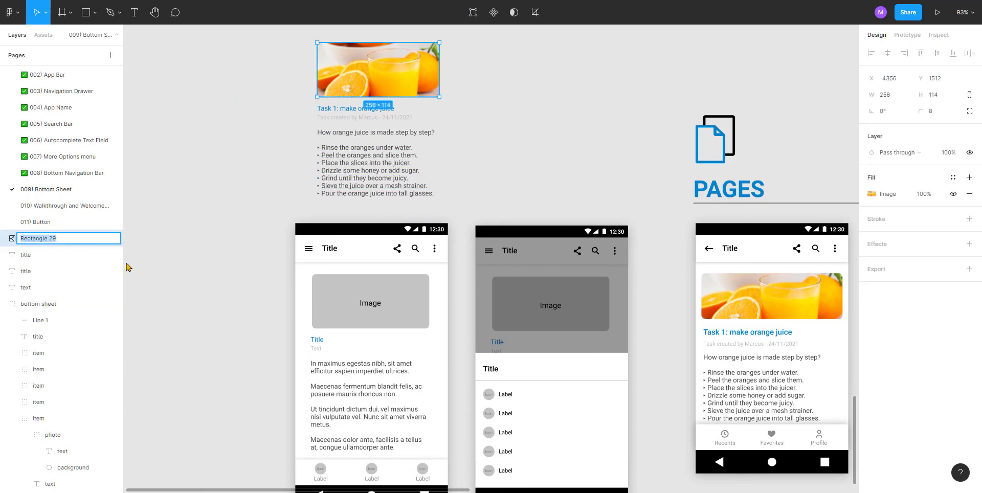
pyautogui.write('image')
pyautogui.press('Return')
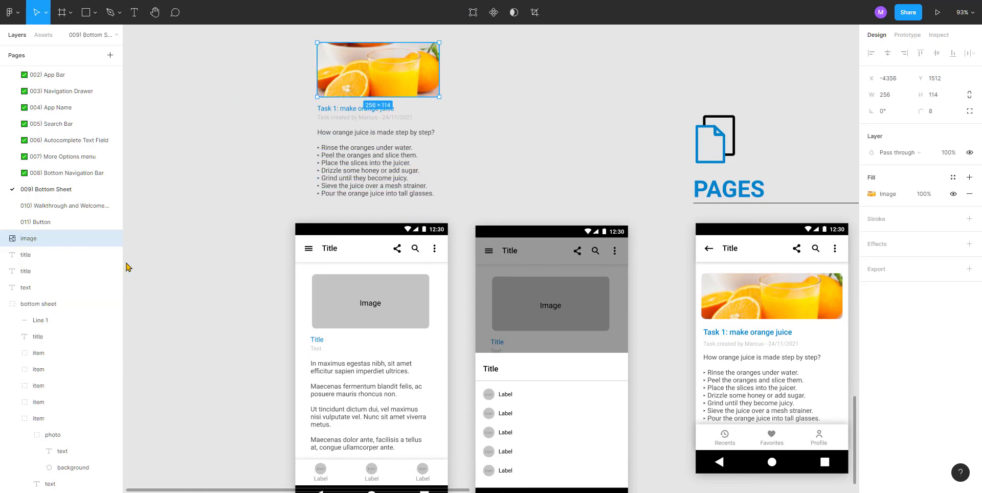
# Delete the grey Image placeholder from the plain screen
pyautogui.click(233, 274)
pyautogui.click(361, 290)
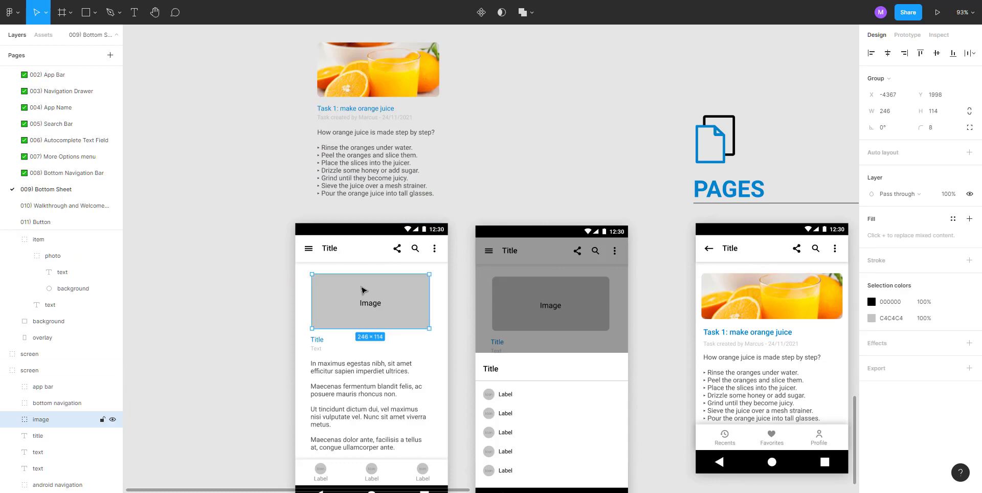
pyautogui.click(253, 292)
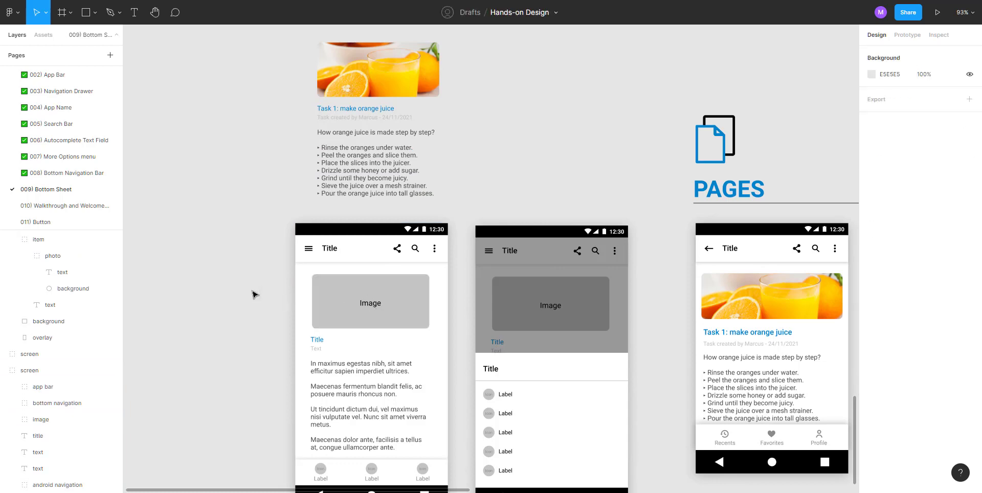
pyautogui.doubleClick(336, 306)
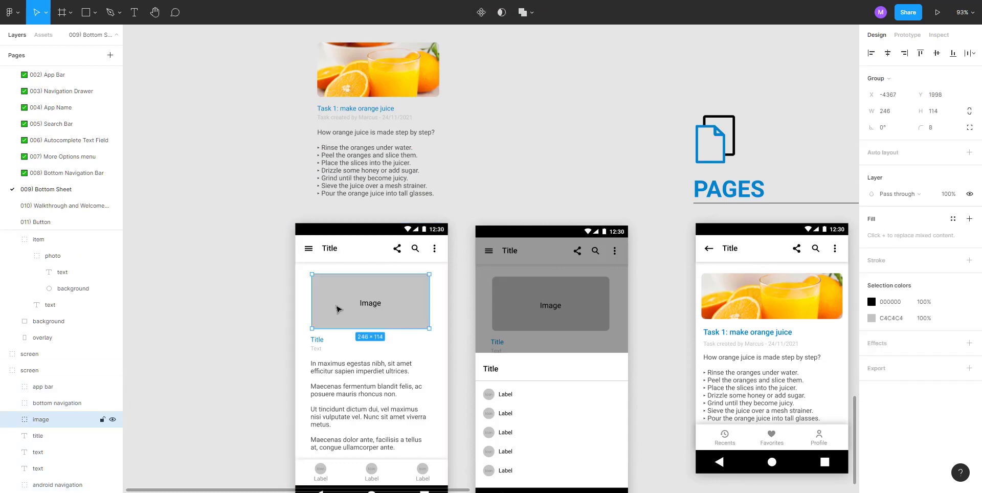
pyautogui.press('Delete')
# Cut the loose orange juice photo and paste it into the plain screen's group, directly above the background layer
pyautogui.click(350, 65)
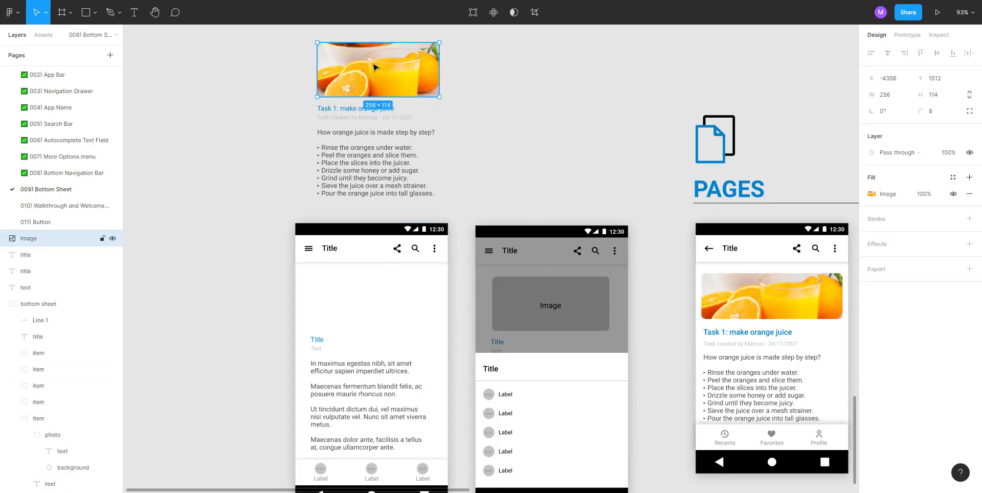
pyautogui.moveTo(374, 67); pyautogui.dragTo(367, 297)
pyautogui.press('Delete')
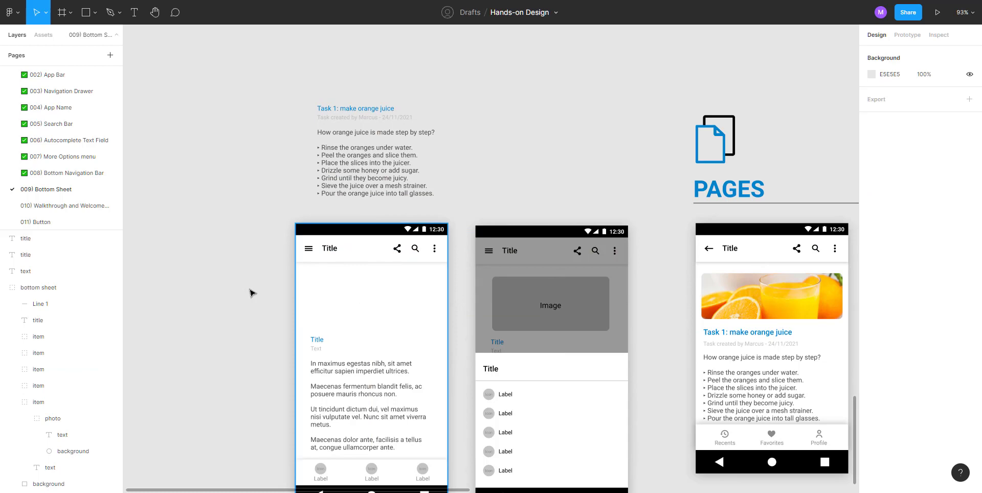
pyautogui.click(333, 307)
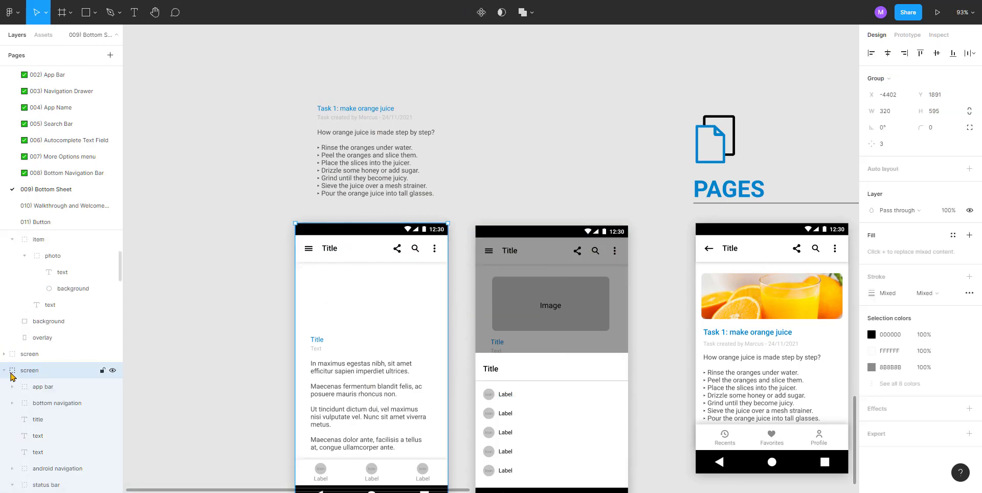
pyautogui.click(112, 370)
pyautogui.click(112, 370)
pyautogui.doubleClick(361, 307)
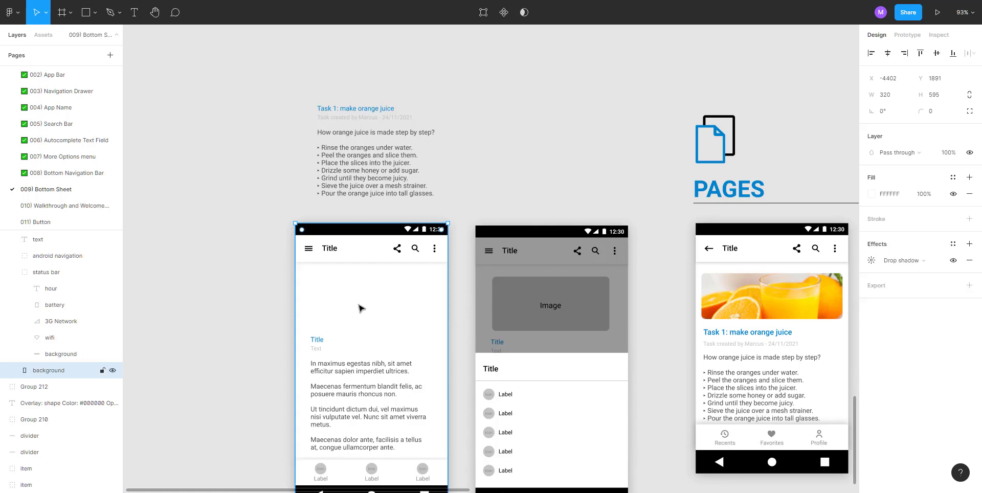
pyautogui.hotkey('ctrl', 'v')
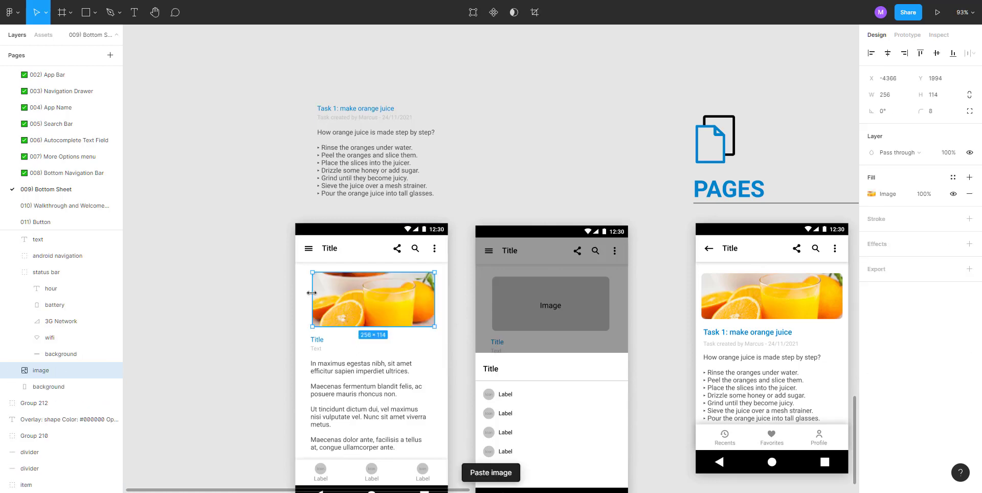
# Nudge the orange juice photo to X -4370 and Y 1996, checking its spacing to the screen edges and app bar
pyautogui.scroll(3, 307, 292)
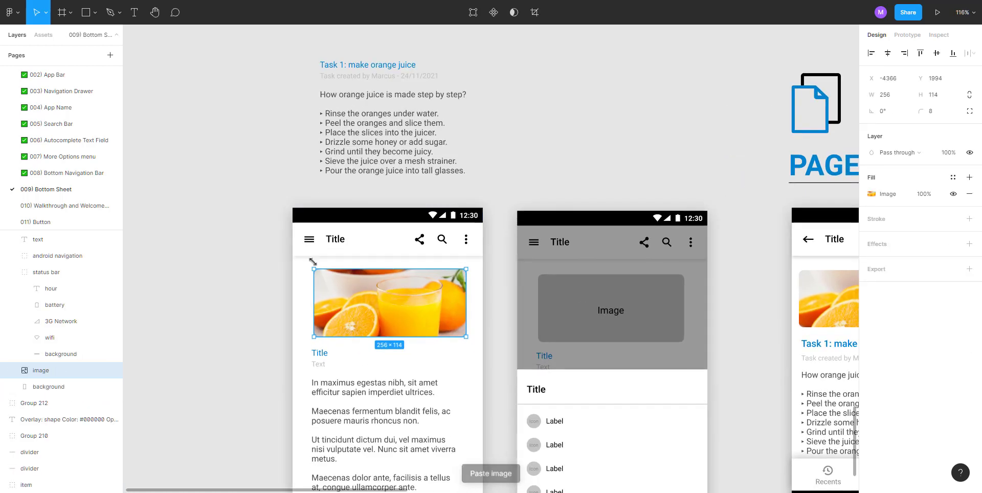
pyautogui.press('alt')
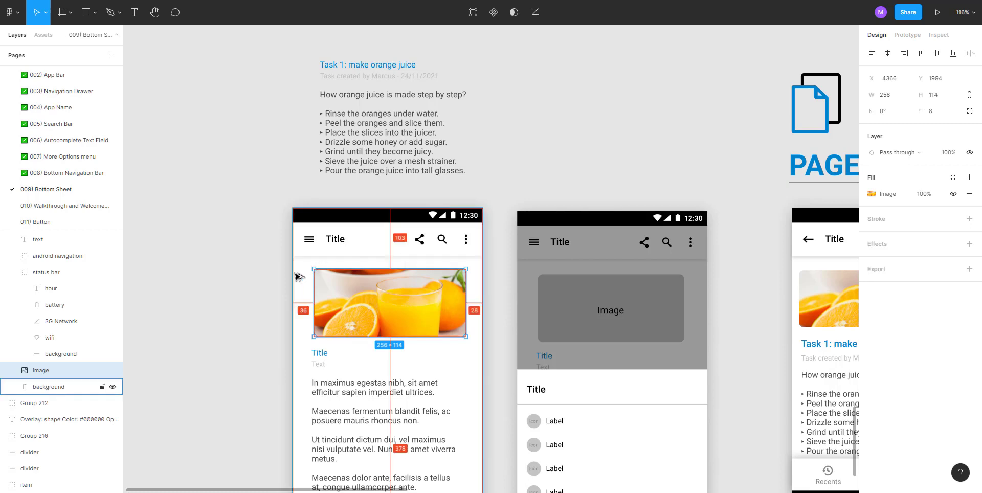
pyautogui.scroll(5, 360, 301)
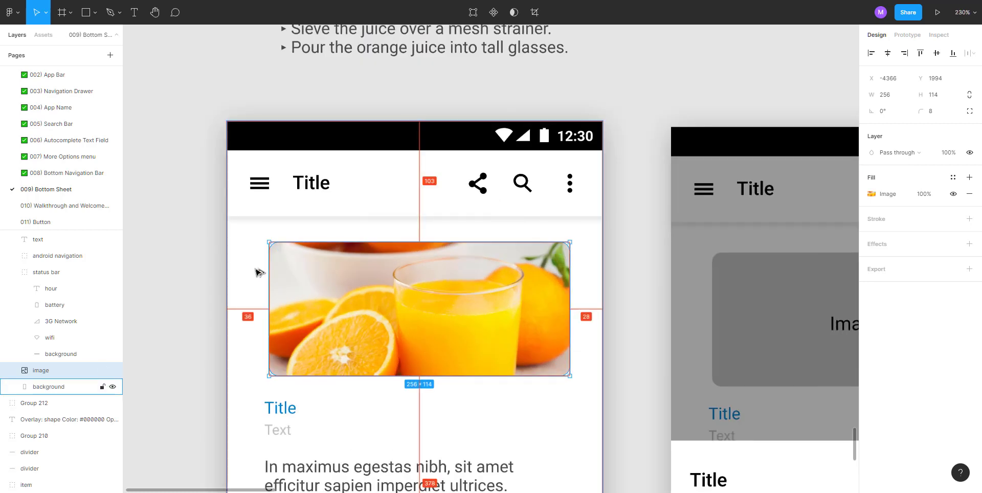
pyautogui.press('Right')
pyautogui.press('Right')
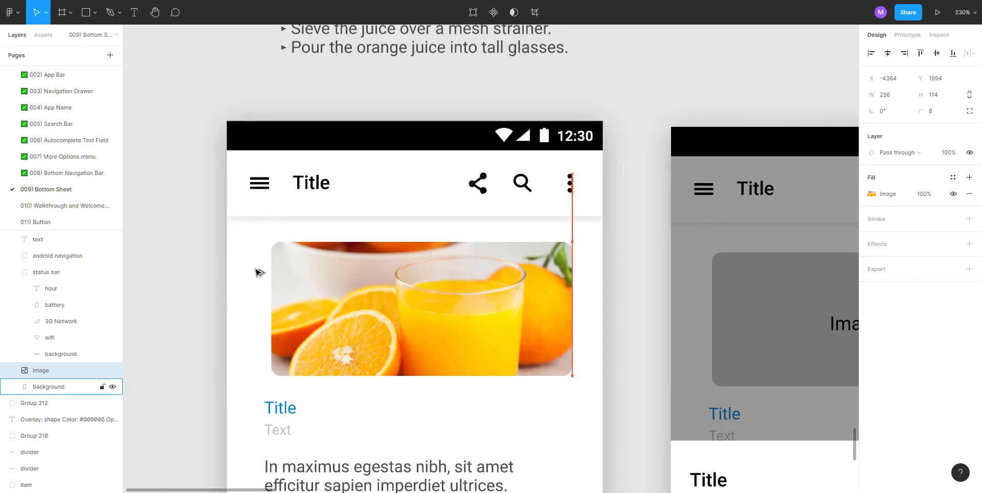
pyautogui.press('Left')
pyautogui.press('Left')
pyautogui.press('Left')
pyautogui.press('Left')
pyautogui.press('Left')
pyautogui.press('Left')
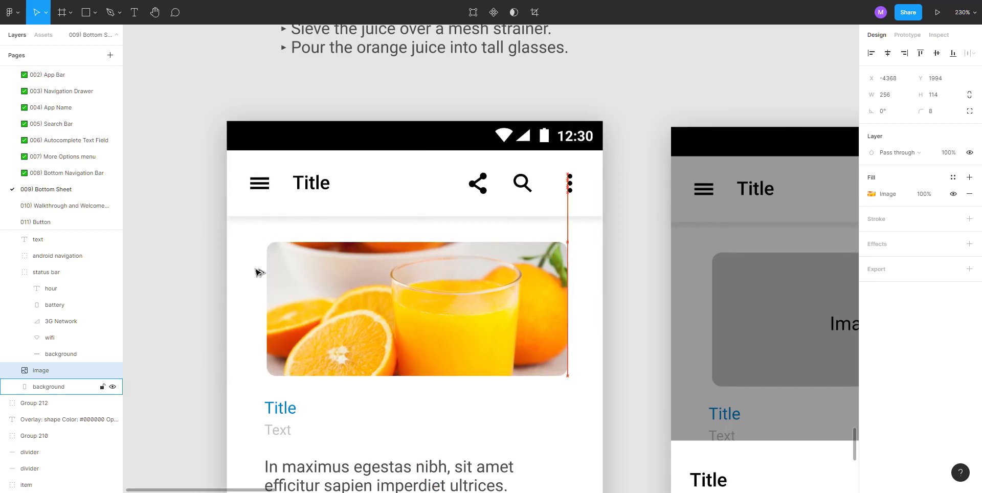
pyautogui.press('alt')
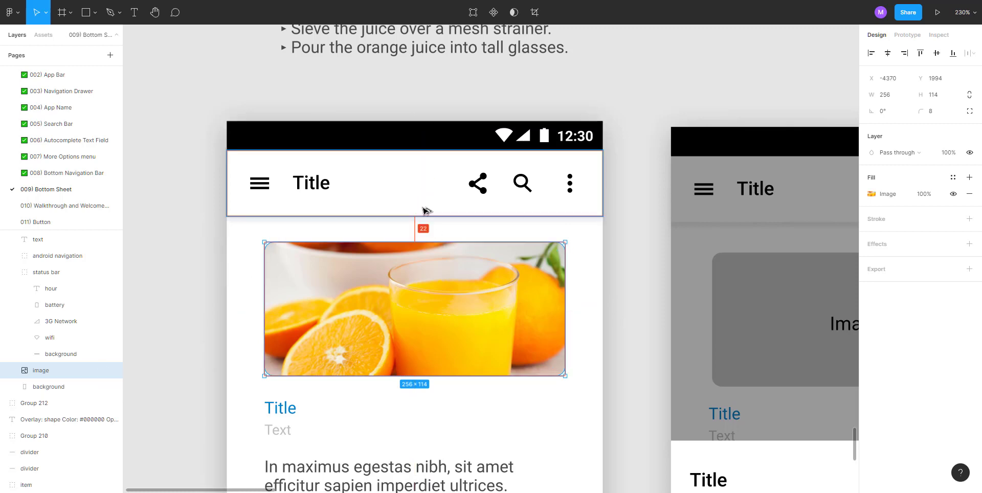
pyautogui.press('Down')
pyautogui.press('Down')
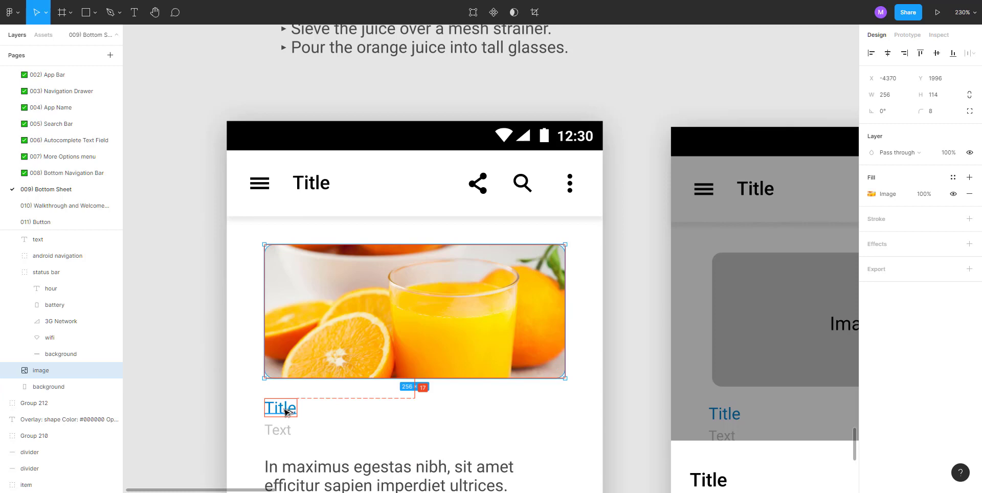
# Set the orange juice photo's height to 115 and check its distance to the title below
pyautogui.click(946, 95)
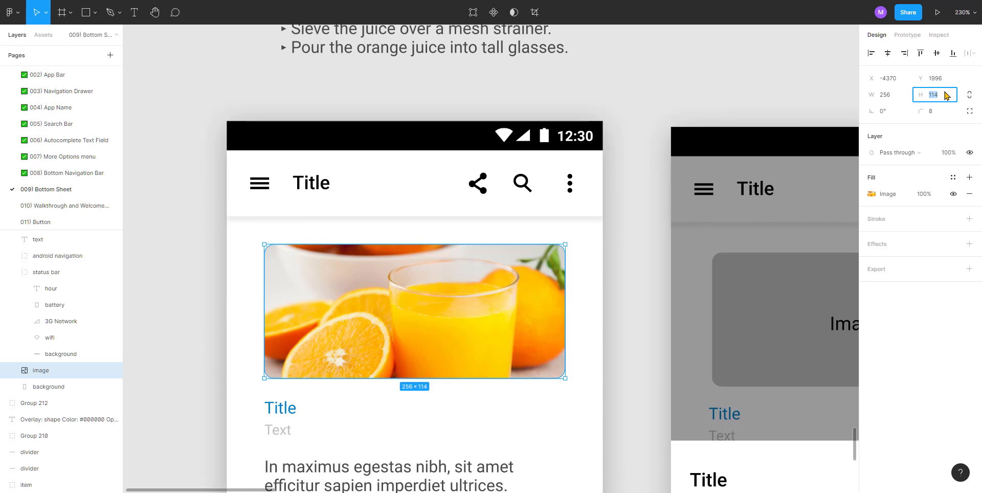
pyautogui.press('Up')
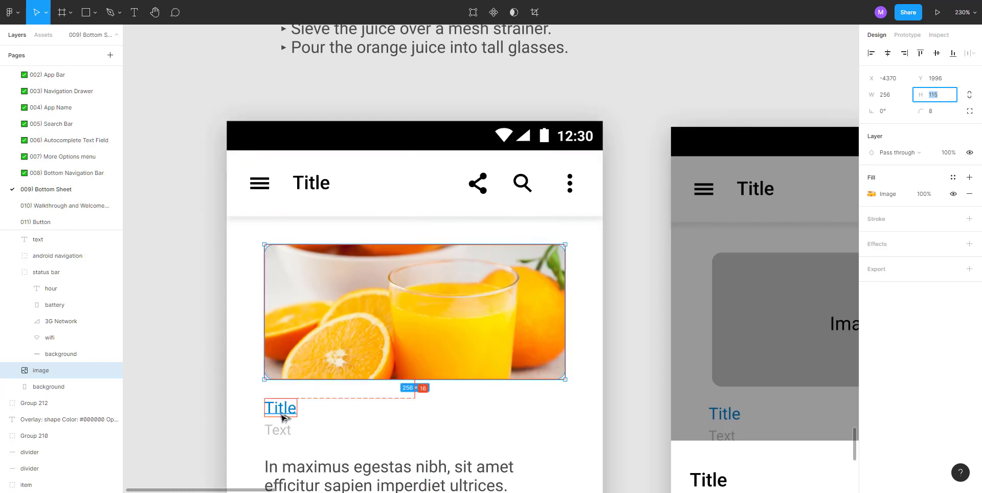
pyautogui.click(215, 358)
# Copy the loose heading and replace the plain screen's blue content title with "Task 1: make orange juice"
pyautogui.scroll(-5, 215, 358)
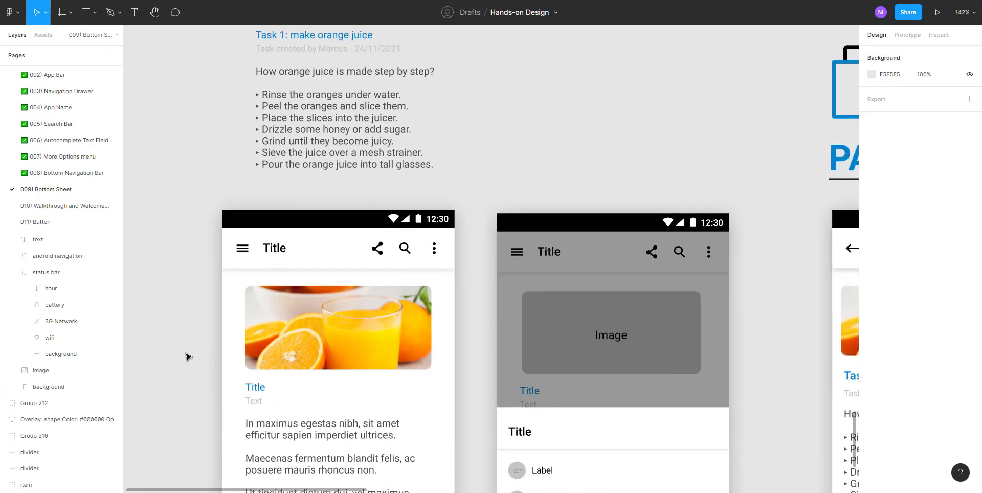
pyautogui.scroll(-1, 189, 356)
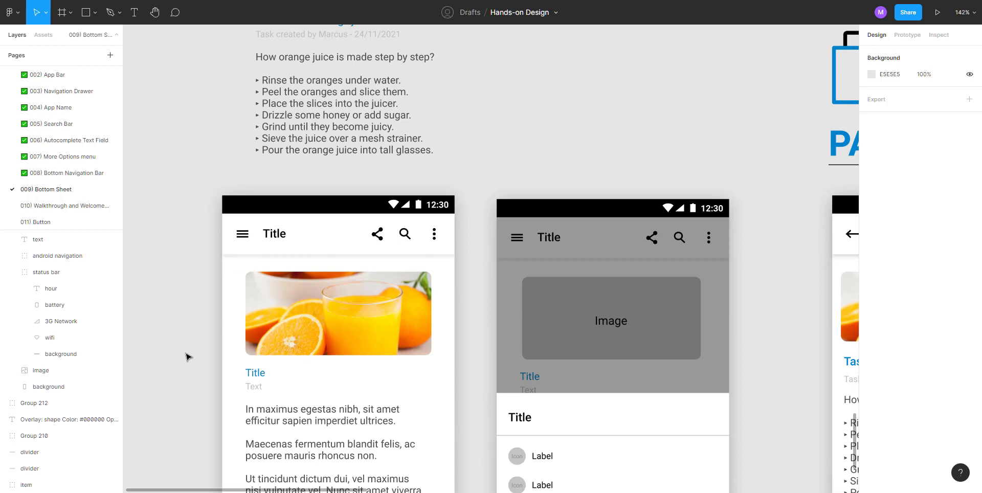
pyautogui.moveTo(188, 357); pyautogui.dragTo(230, 385)
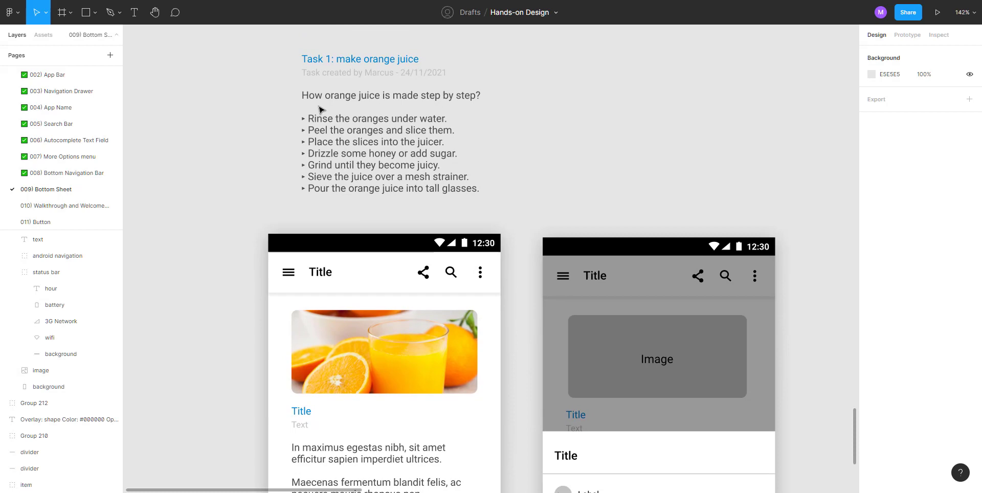
pyautogui.click(340, 62)
pyautogui.doubleClick(339, 58)
pyautogui.hotkey('ctrl', 'c')
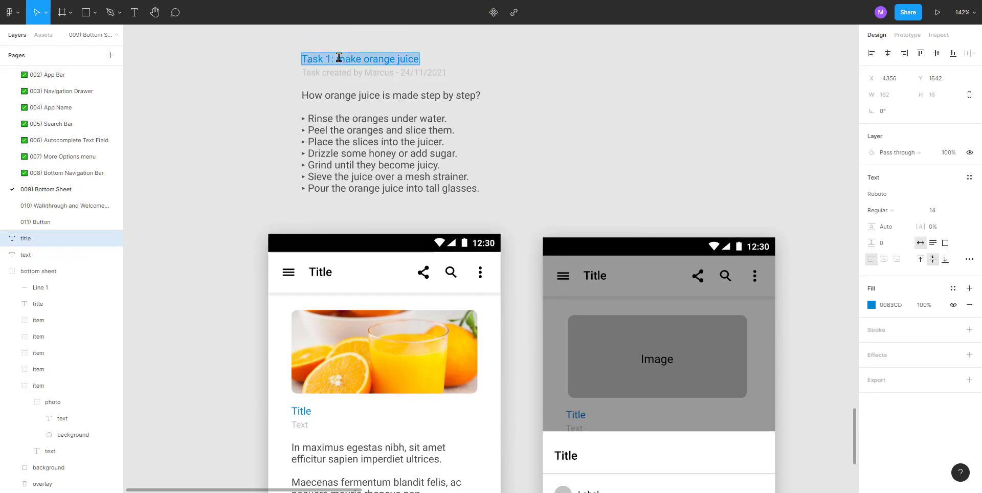
pyautogui.scroll(-4, 261, 175)
pyautogui.doubleClick(301, 310)
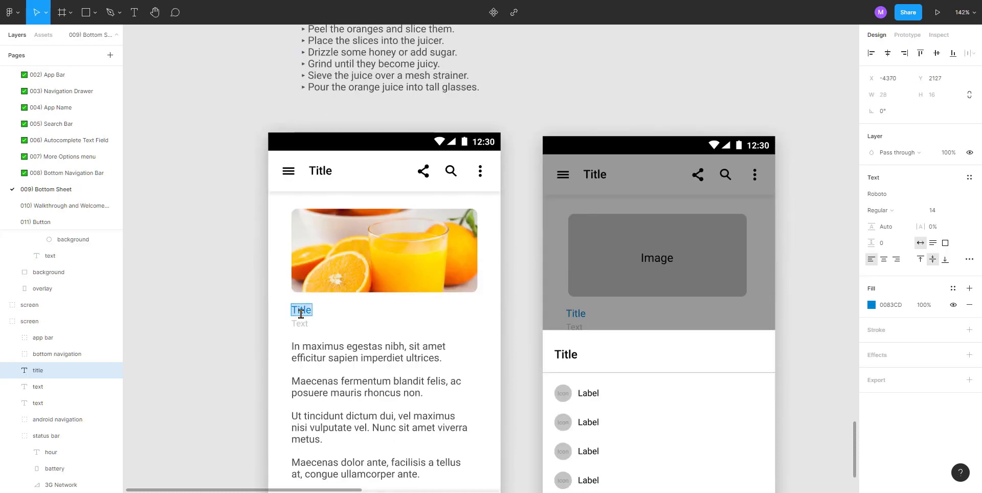
pyautogui.hotkey('ctrl', 'v')
# Copy the loose grey task creation line and paste it over the plain screen's "Text" subtitle
pyautogui.scroll(4, 301, 309)
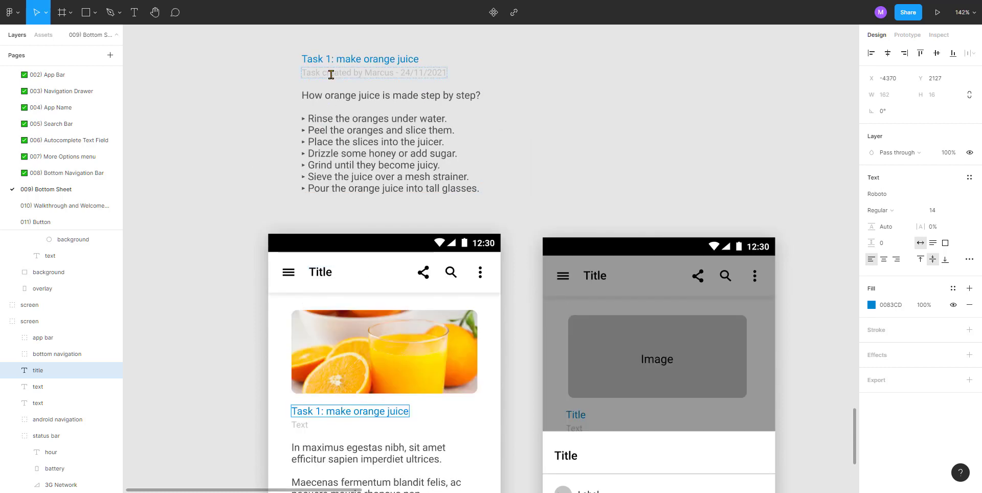
pyautogui.doubleClick(330, 75)
pyautogui.hotkey('ctrl', 'c')
pyautogui.scroll(-4, 330, 74)
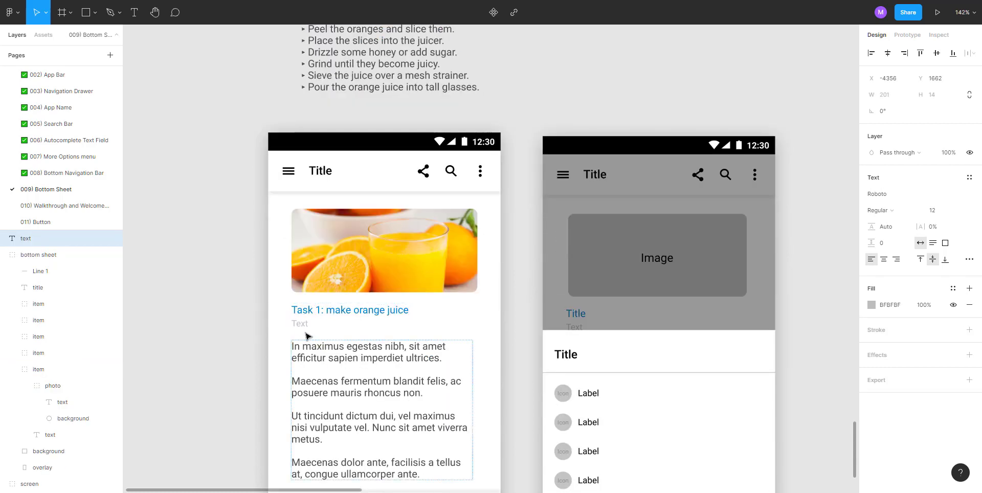
pyautogui.doubleClick(299, 323)
pyautogui.hotkey('ctrl', 'v')
# Replace all the plain screen's placeholder body text with the copied "How orange juice is made step by step?" text and its bullet list
pyautogui.scroll(4, 299, 323)
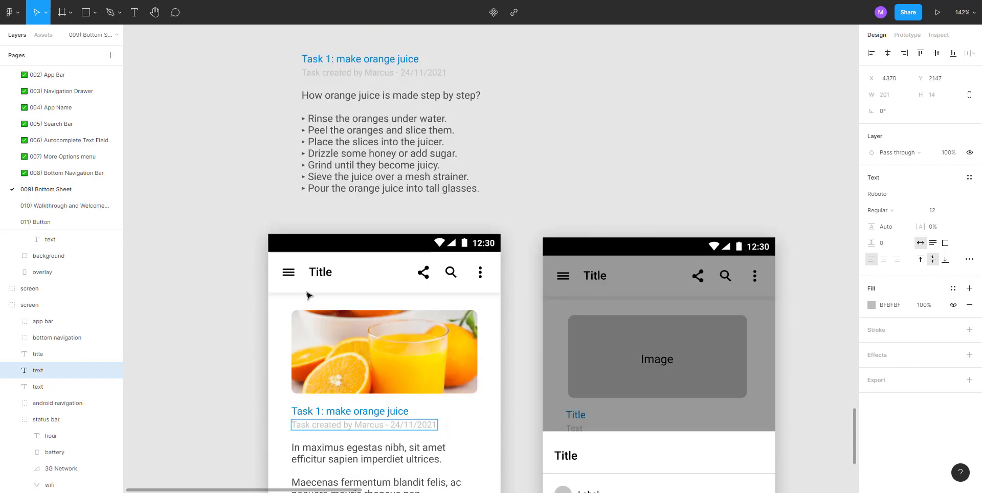
pyautogui.tripleClick(325, 171)
pyautogui.hotkey('ctrl', 'a')
pyautogui.hotkey('ctrl', 'c')
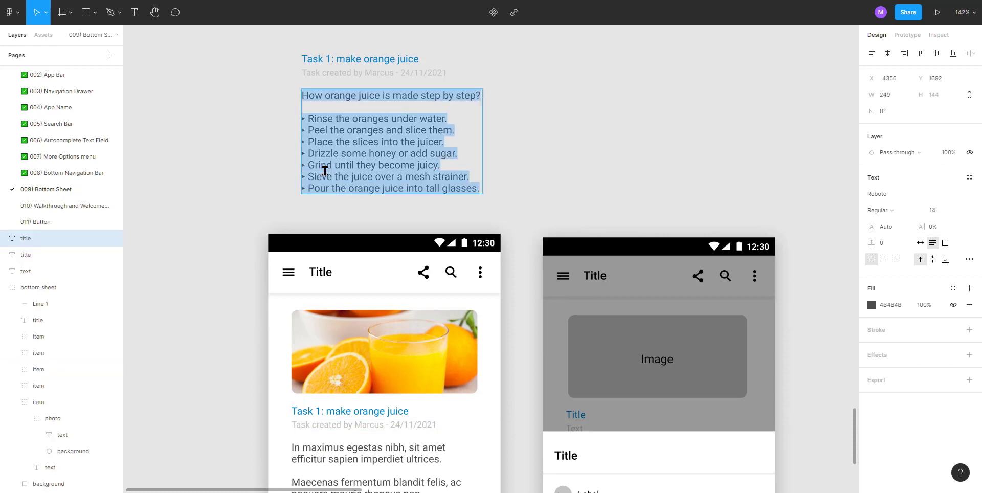
pyautogui.scroll(-4, 325, 172)
pyautogui.tripleClick(318, 353)
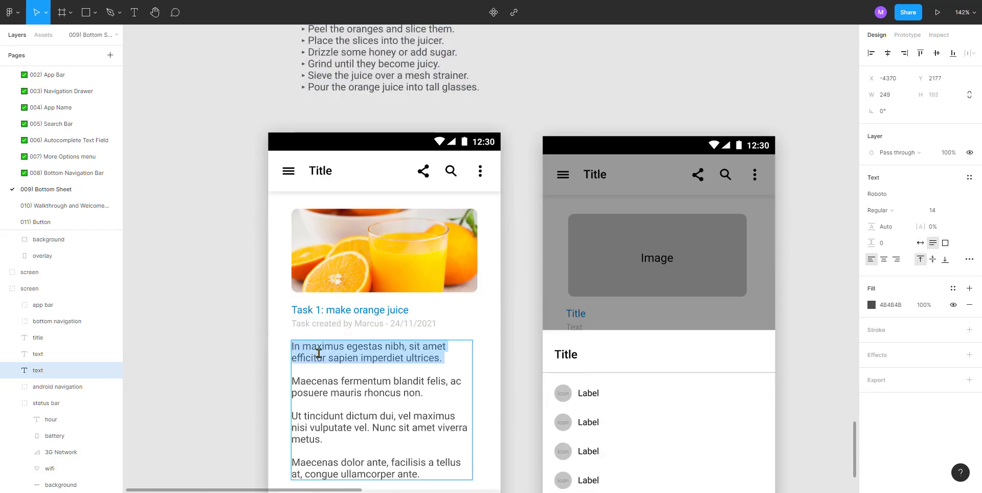
pyautogui.hotkey('ctrl', 'a')
pyautogui.hotkey('ctrl', 'v')
pyautogui.press('Escape')
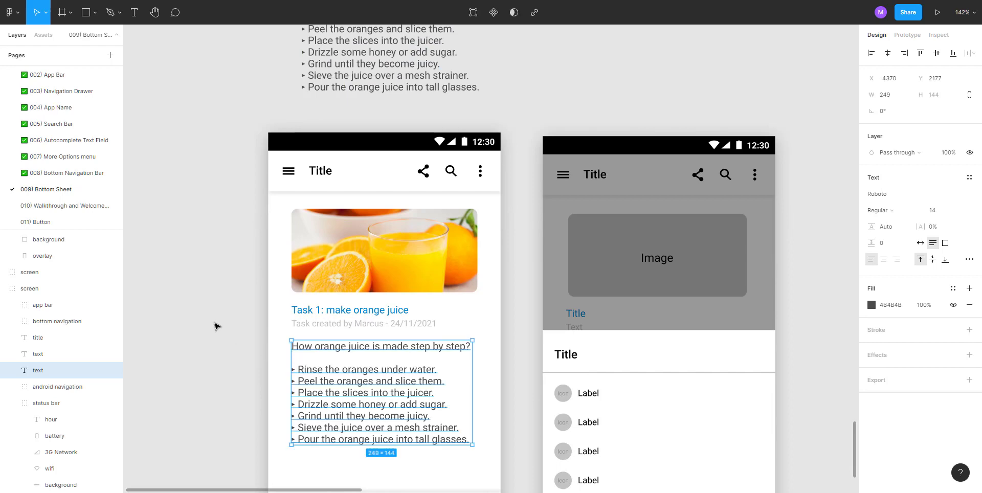
# Delete the leftover loose orange juice texts above the plain screen
pyautogui.scroll(5, 220, 315)
pyautogui.moveTo(274, 62); pyautogui.dragTo(406, 177)
pyautogui.press('Delete')
pyautogui.scroll(-10, 408, 178)
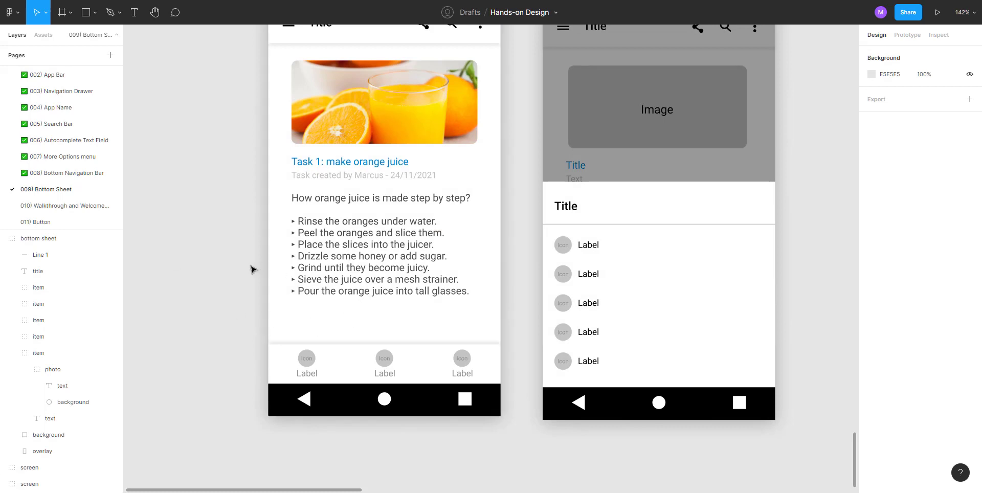
pyautogui.scroll(1, 301, 289)
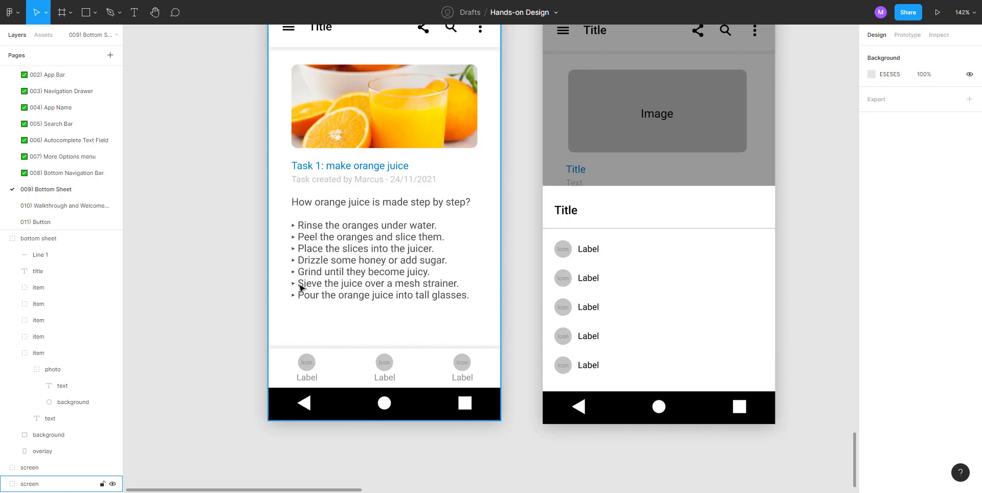
pyautogui.scroll(3, 408, 281)
pyautogui.scroll(-8, 408, 281)
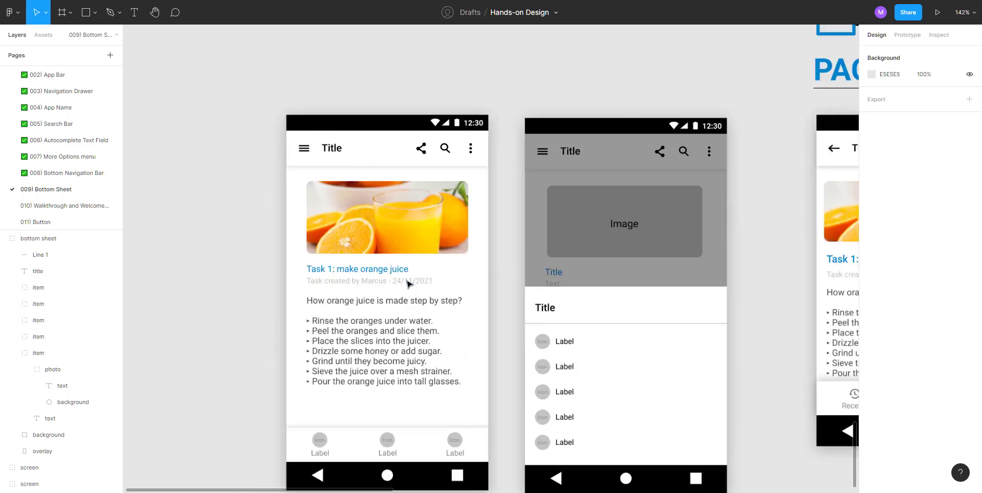
pyautogui.scroll(5, 579, 337)
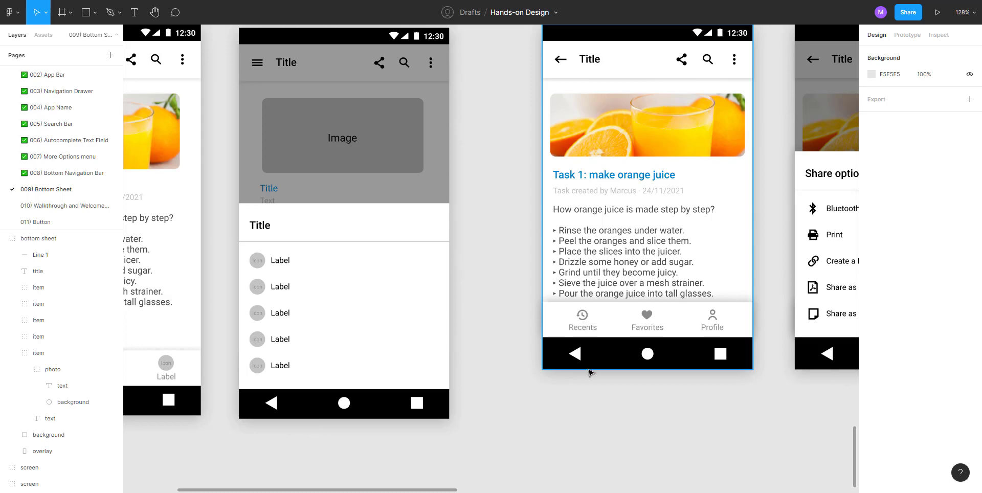
# Copy the template's Recents, Favorites and Profile bottom navigation bar from the 008) Bottom Navigation Bar page and return to the 009) Bottom Sheet page
pyautogui.hscroll(-3, 545, 401)
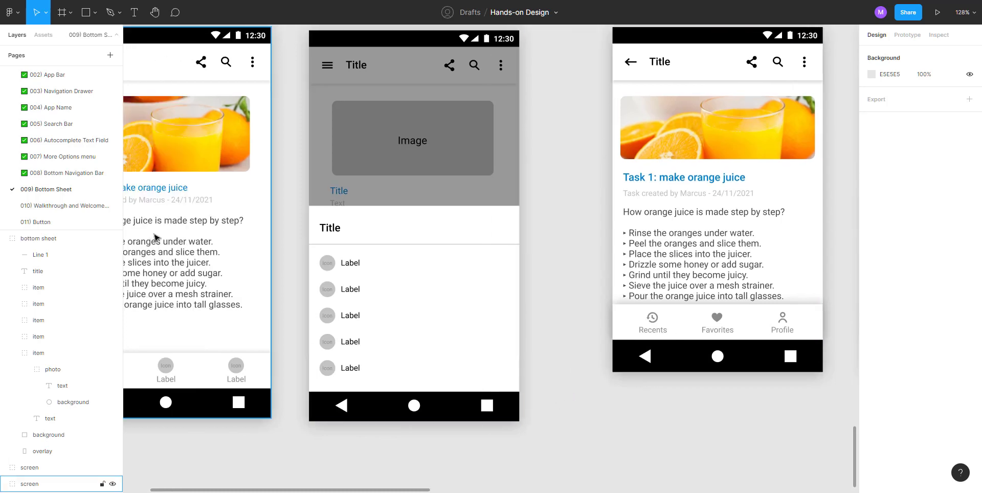
pyautogui.click(71, 173)
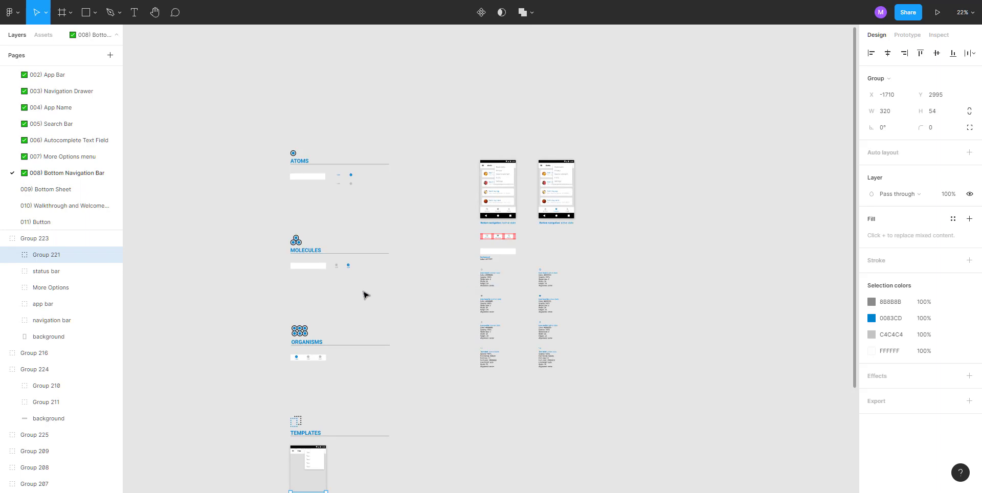
pyautogui.scroll(-3, 362, 292)
pyautogui.scroll(6, 310, 291)
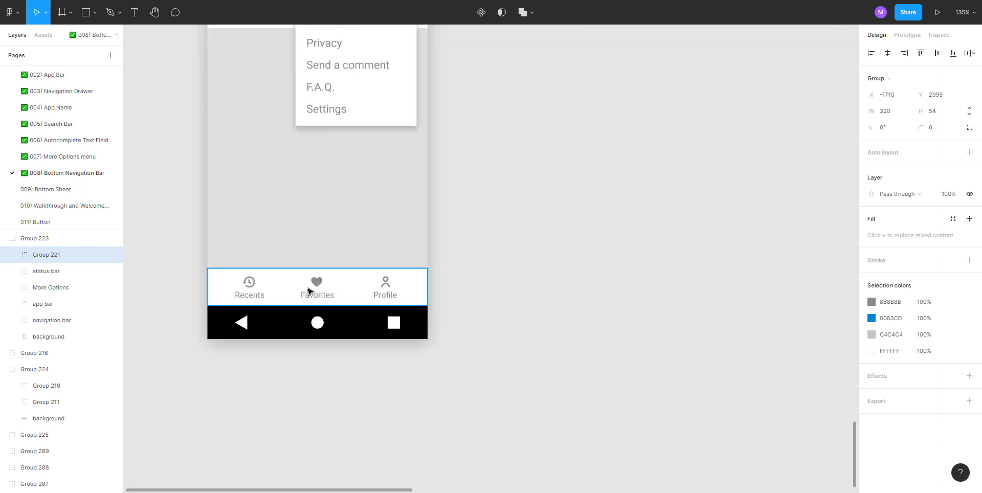
pyautogui.click(308, 291)
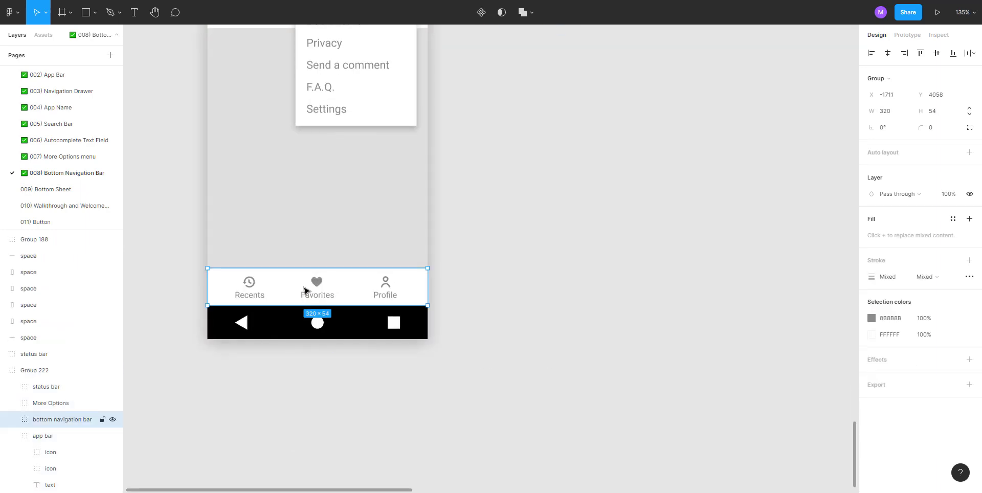
pyautogui.click(69, 195)
# Try to replace the orange juice screen's placeholder bottom navigation with the copied bar, placed just above the Android navigation
pyautogui.moveTo(296, 432); pyautogui.dragTo(498, 434)
pyautogui.click(437, 372)
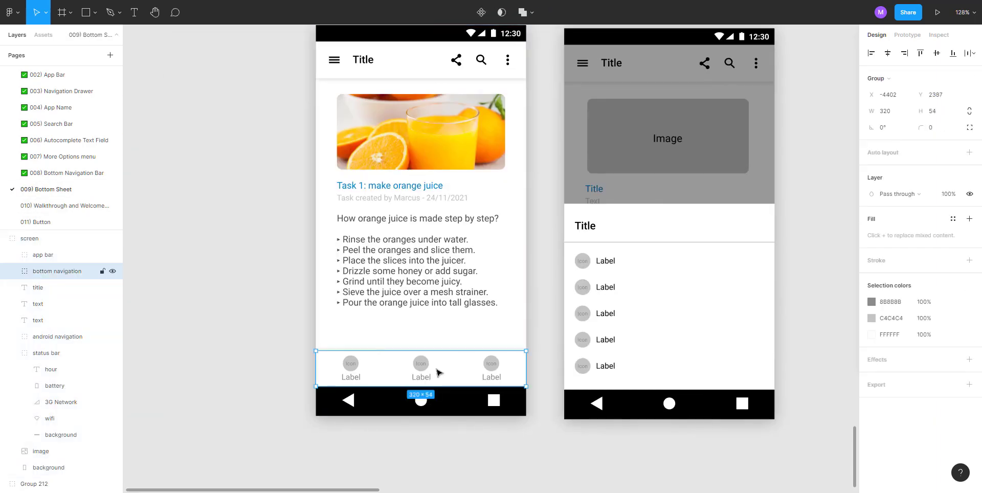
pyautogui.press('Delete')
pyautogui.click(418, 361)
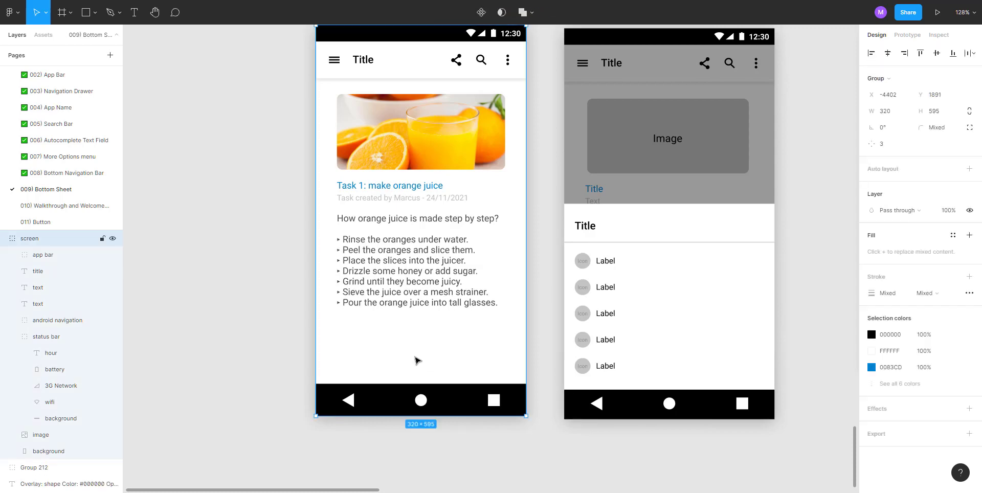
pyautogui.hotkey('ctrl', 'v')
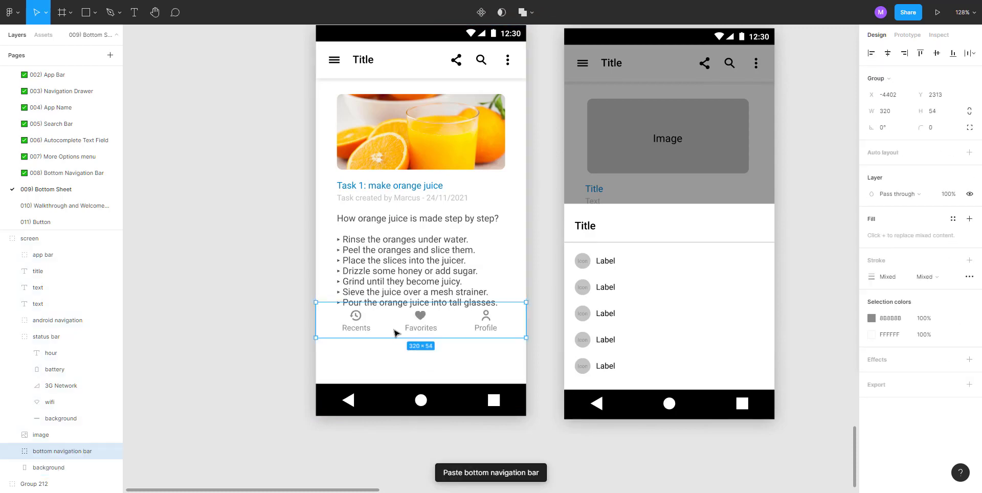
pyautogui.moveTo(394, 329); pyautogui.dragTo(394, 374)
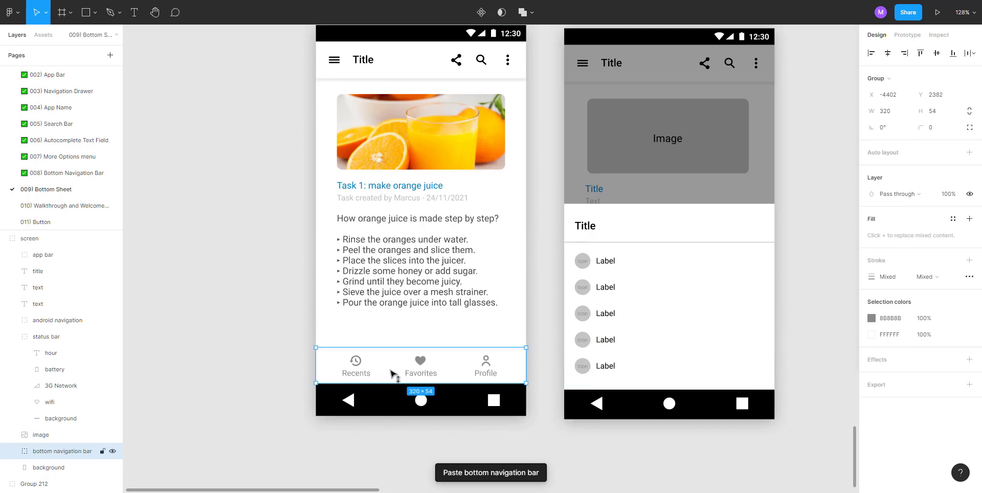
pyautogui.scroll(2, 394, 375)
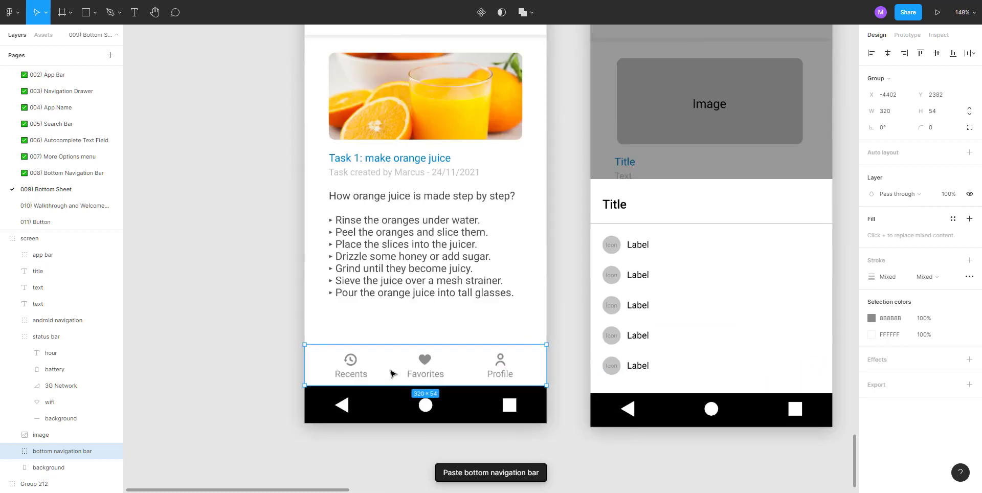
pyautogui.click(259, 346)
pyautogui.scroll(2, 377, 365)
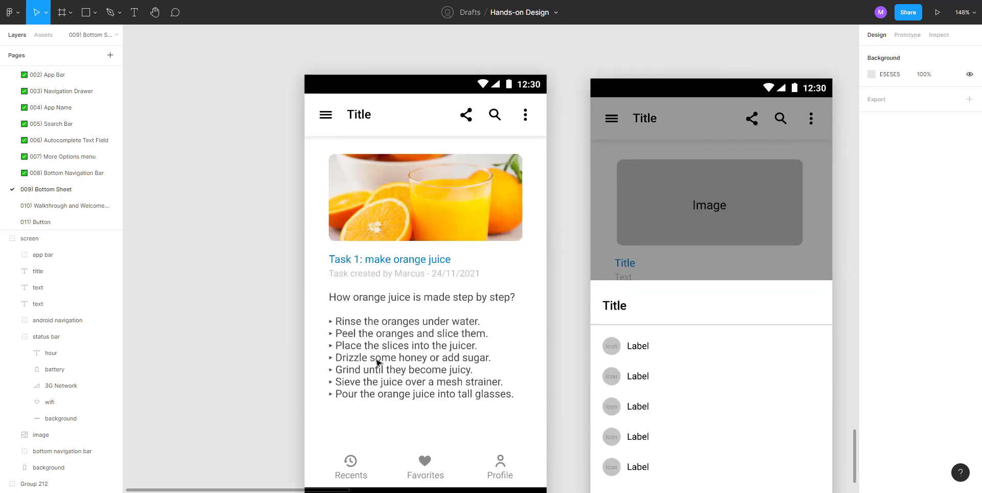
# Undo the bottom navigation replacement on the orange juice screen back to the placeholder icons and labels
pyautogui.hotkey('ctrl', 'z')
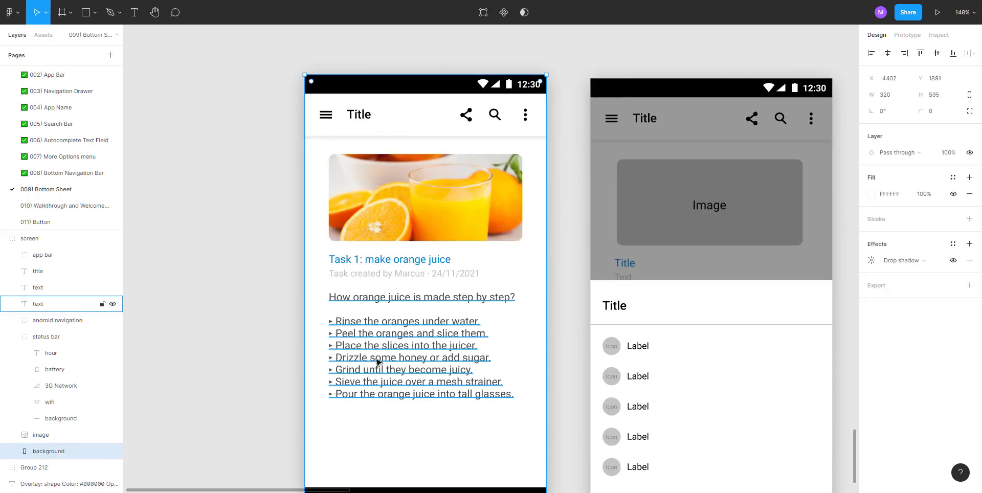
pyautogui.hotkey('ctrl', 'z')
pyautogui.hotkey('ctrl', 'z')
pyautogui.hotkey('ctrl', 'z')
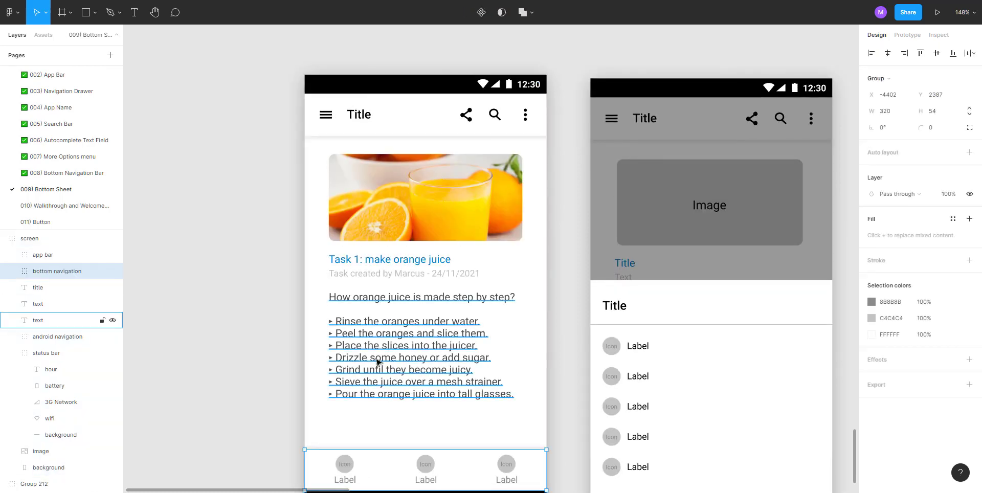
# Paste the copied bottom navigation bar as a loose group on the empty canvas beside the orange juice screen
pyautogui.scroll(-2, 377, 361)
pyautogui.click(279, 339)
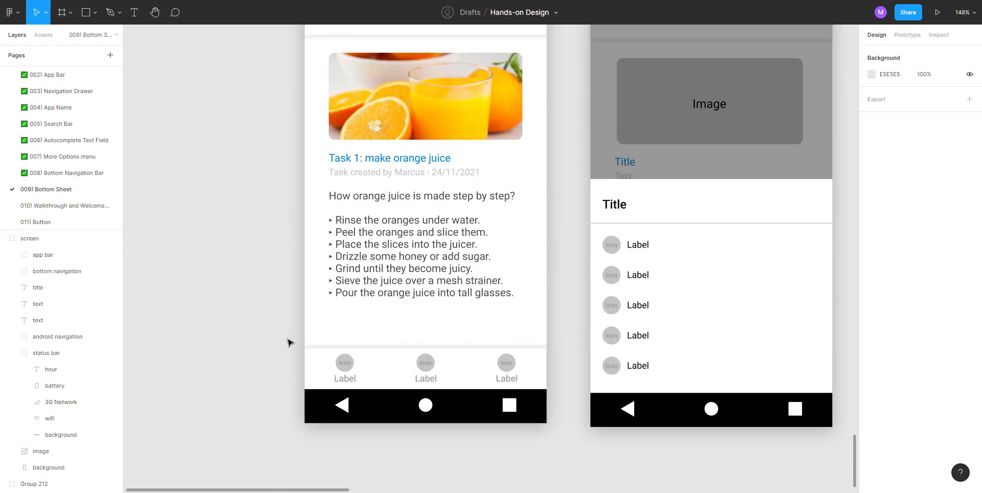
pyautogui.hotkey('ctrl', 'v')
pyautogui.moveTo(450, 268); pyautogui.dragTo(196, 296)
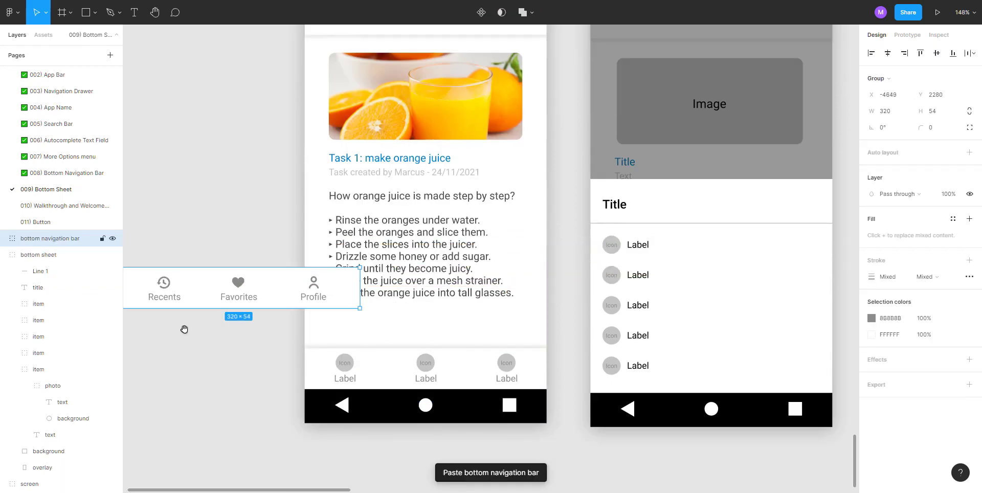
pyautogui.hscroll(-3, 197, 296)
pyautogui.moveTo(421, 283); pyautogui.dragTo(330, 319)
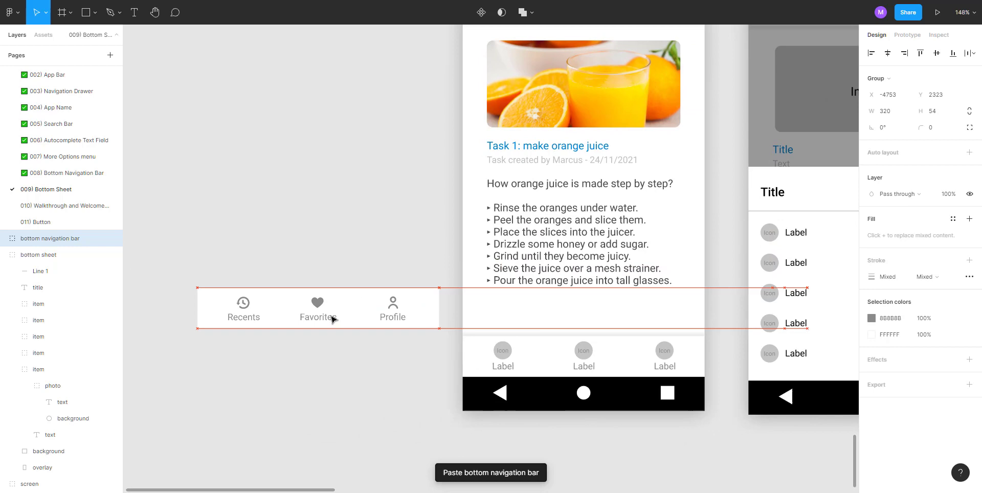
pyautogui.click(366, 408)
# Copy the properties of the placeholder bottom navigation's background and paste them onto the loose bar's background to give it the drop shadow
pyautogui.doubleClick(543, 347)
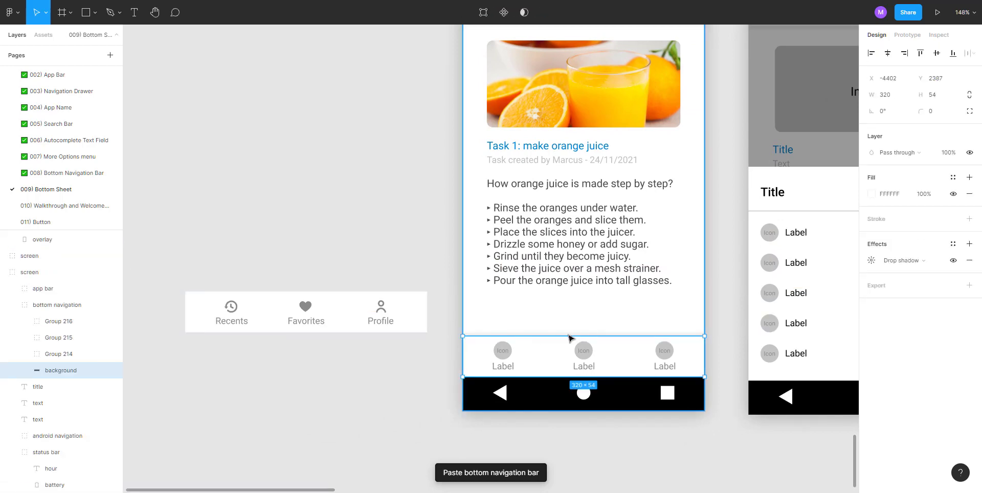
pyautogui.rightClick(546, 348)
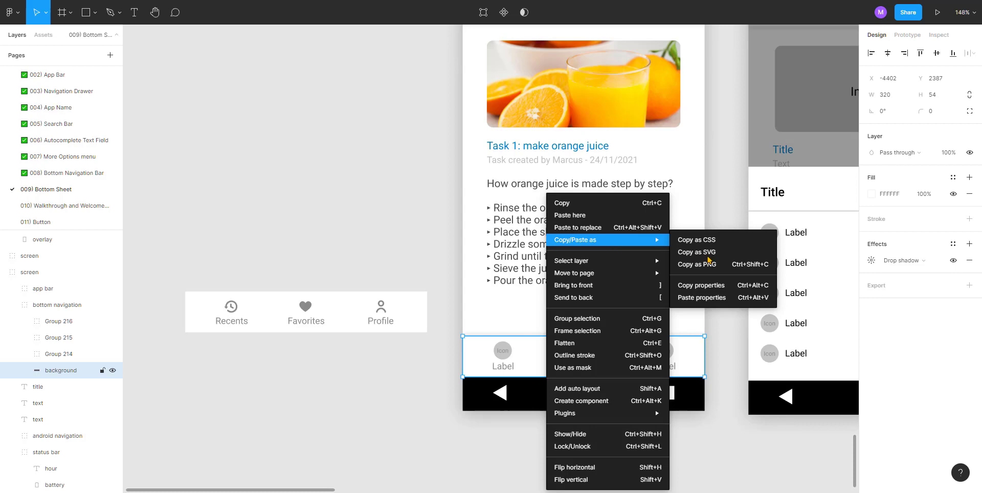
pyautogui.click(715, 285)
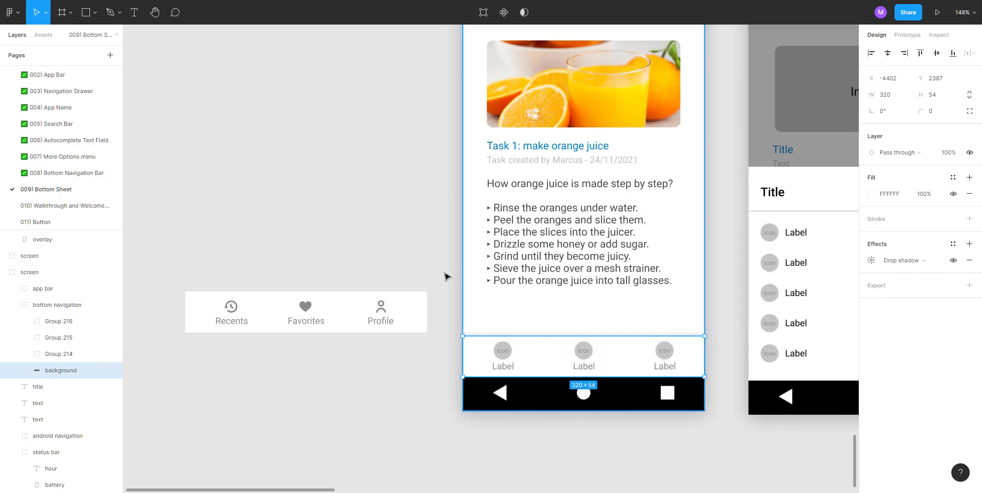
pyautogui.click(417, 304)
pyautogui.click(405, 258)
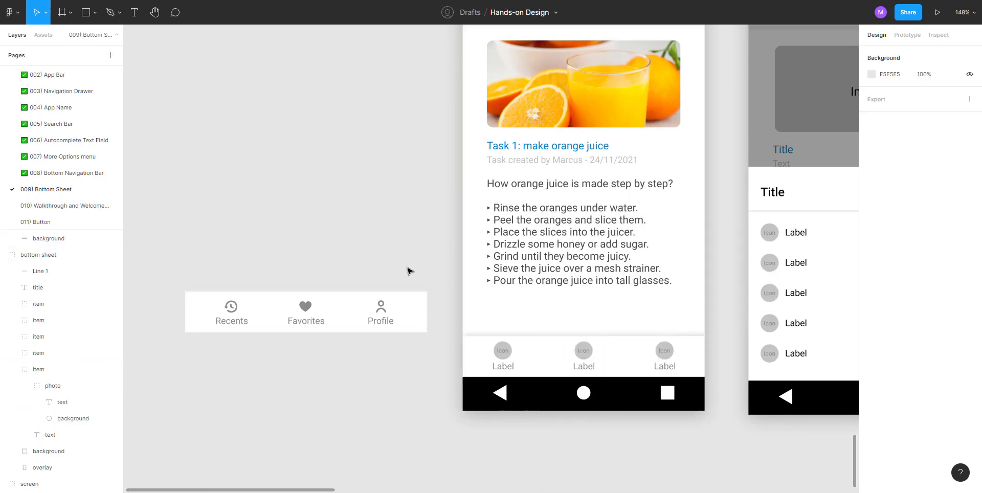
pyautogui.click(414, 303)
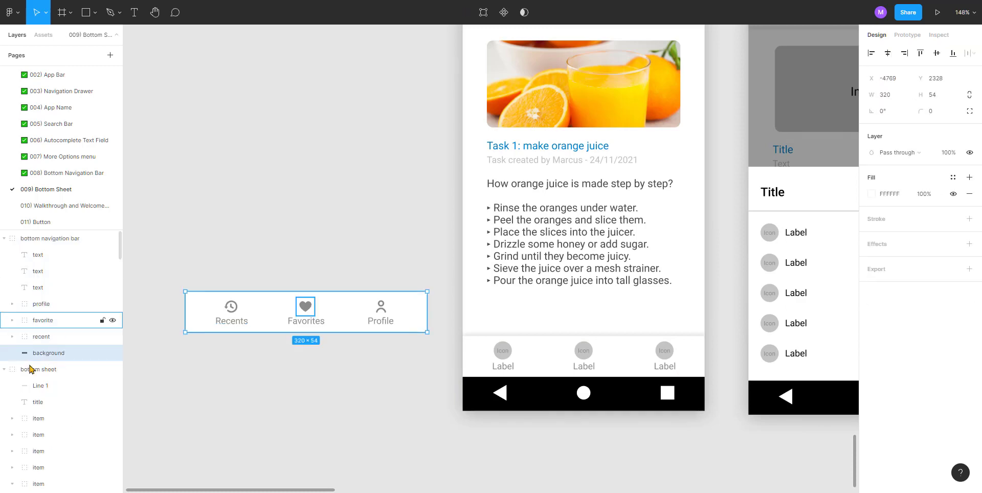
pyautogui.rightClick(415, 310)
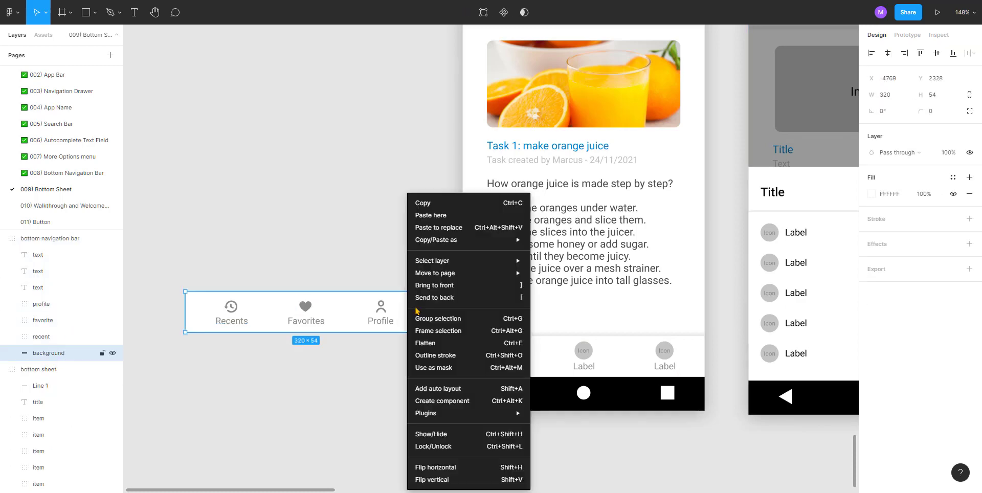
pyautogui.moveTo(449, 240)
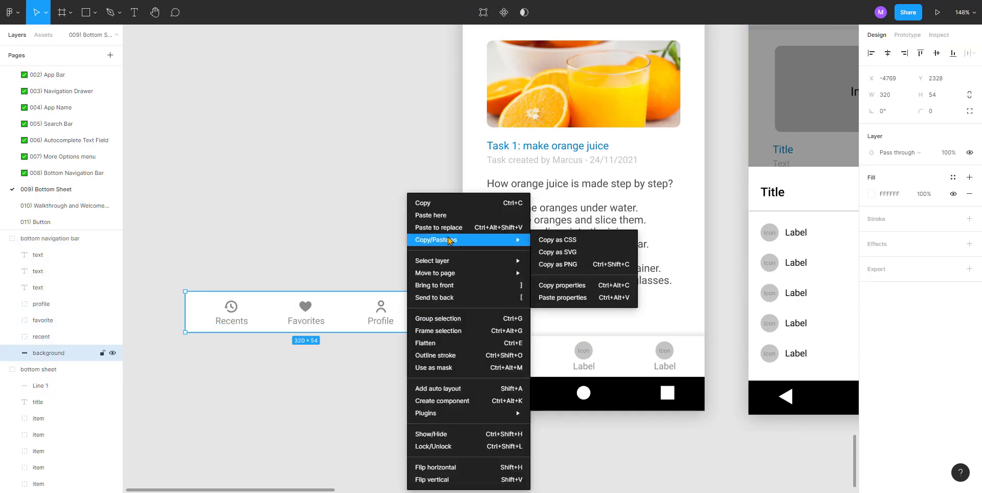
pyautogui.click(567, 297)
pyautogui.click(388, 238)
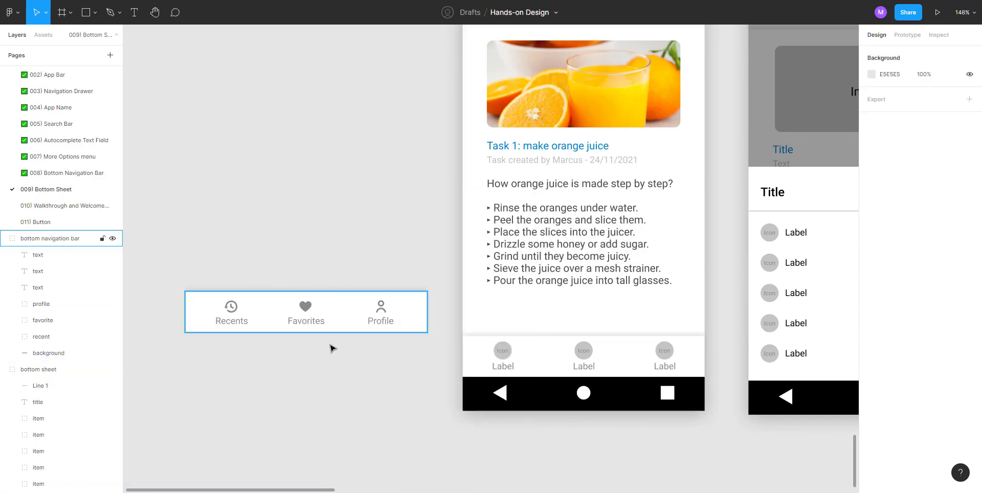
# Delete the orange juice screen's placeholder bottom navigation and move the loose bar into the screen, flush above the Android navigation
pyautogui.click(505, 353)
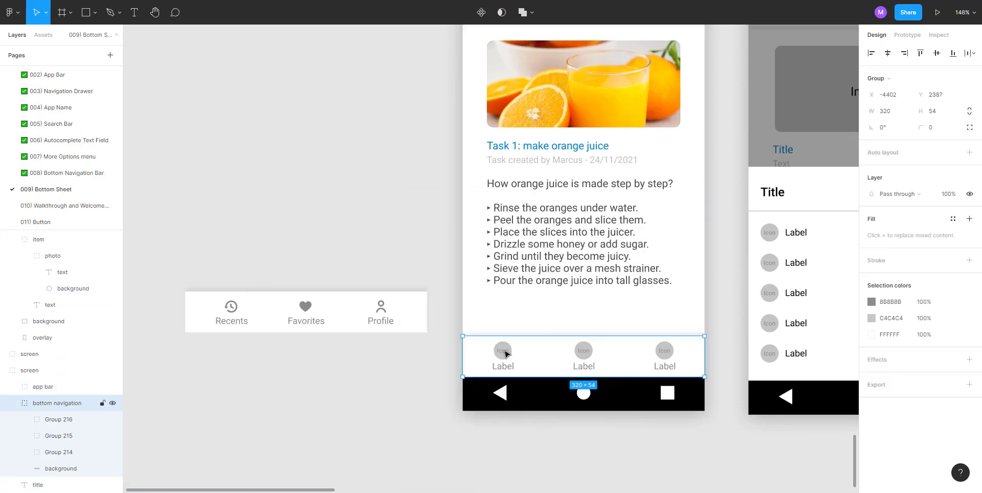
pyautogui.press('Delete')
pyautogui.click(359, 322)
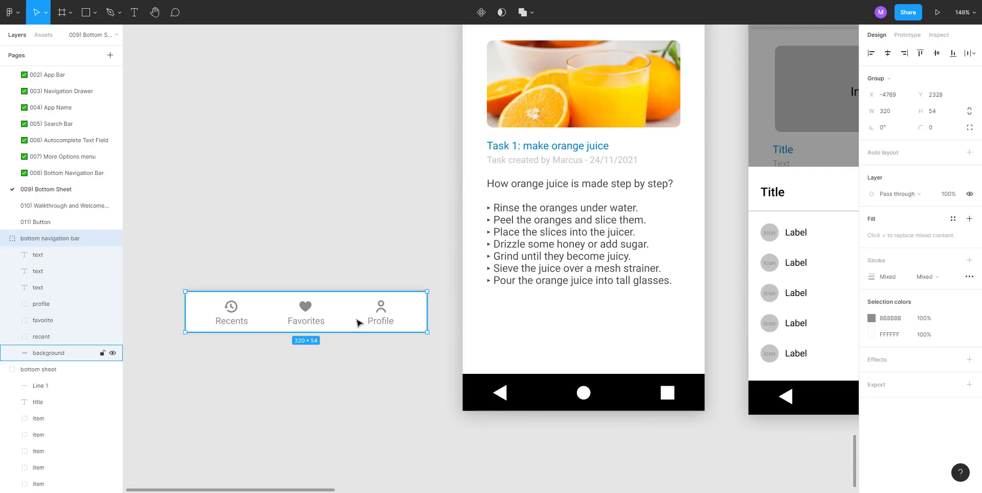
pyautogui.hotkey('ctrl', 'x')
pyautogui.click(530, 340)
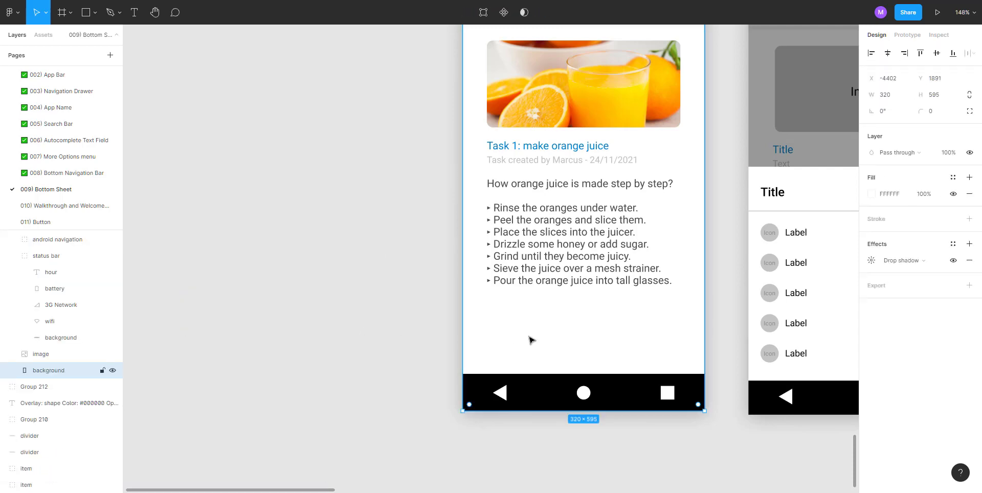
pyautogui.hotkey('ctrl', 'v')
pyautogui.scroll(3, 532, 326)
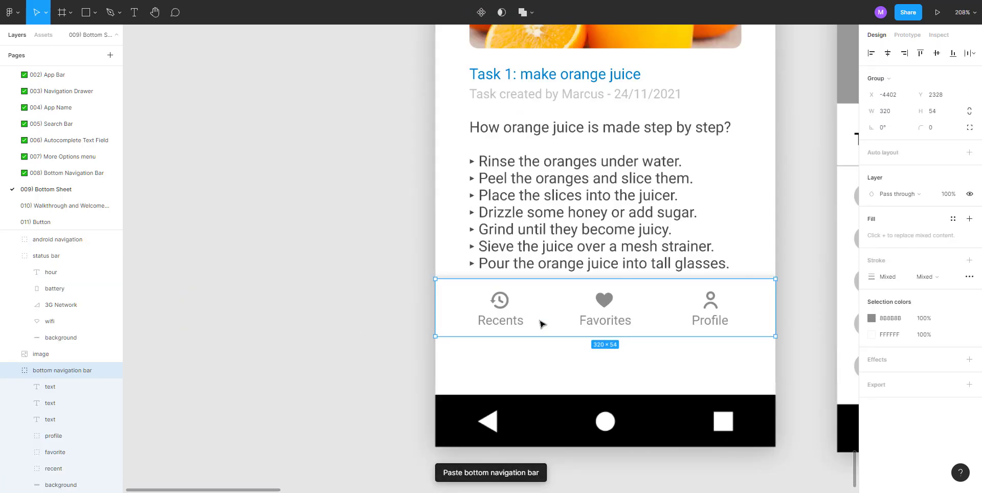
pyautogui.moveTo(539, 323); pyautogui.dragTo(545, 383)
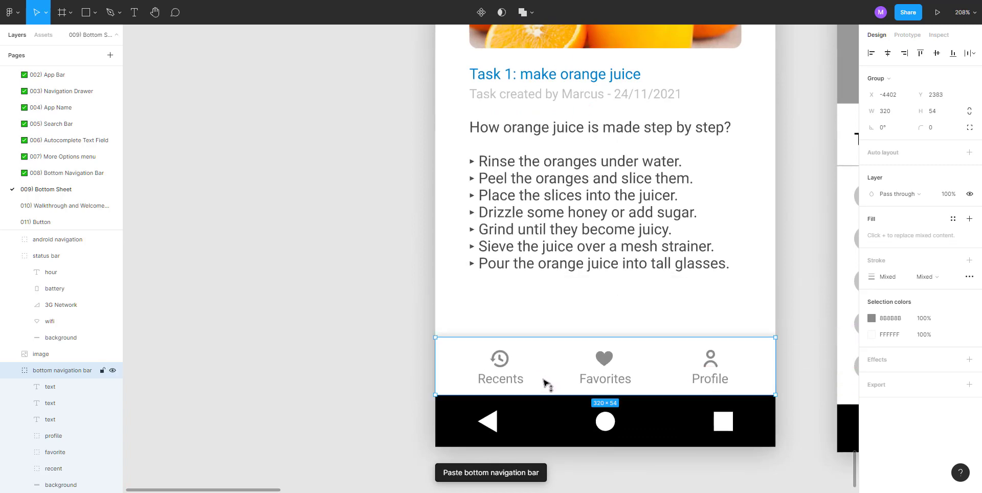
pyautogui.click(354, 346)
# Move the bottom sheet group off the second template screen onto the empty canvas and delete the placeholder screen left behind
pyautogui.scroll(-2, 354, 346)
pyautogui.scroll(-9, 354, 346)
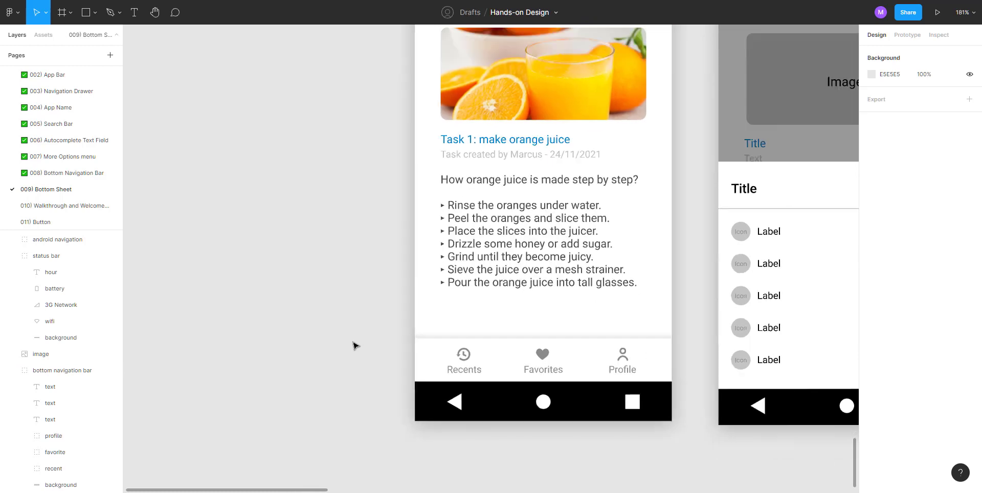
pyautogui.moveTo(274, 248); pyautogui.dragTo(152, 266)
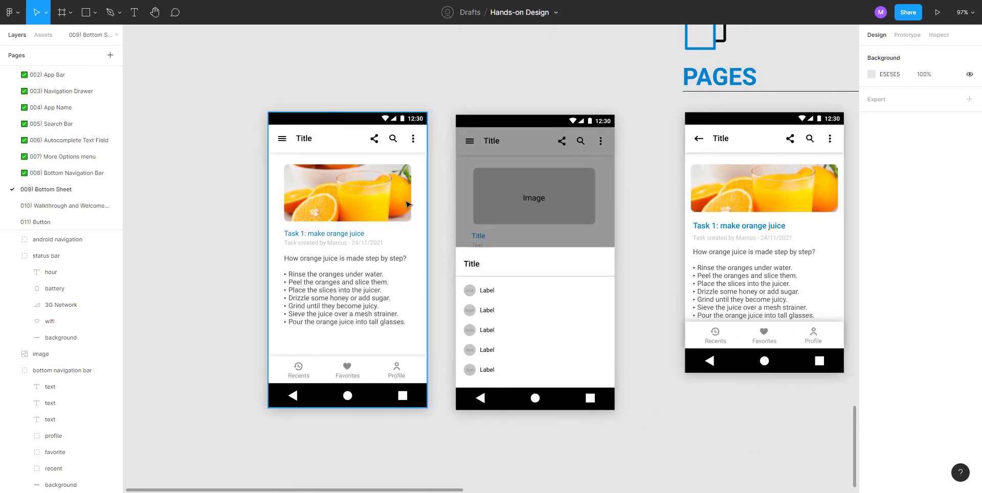
pyautogui.scroll(-2, 402, 173)
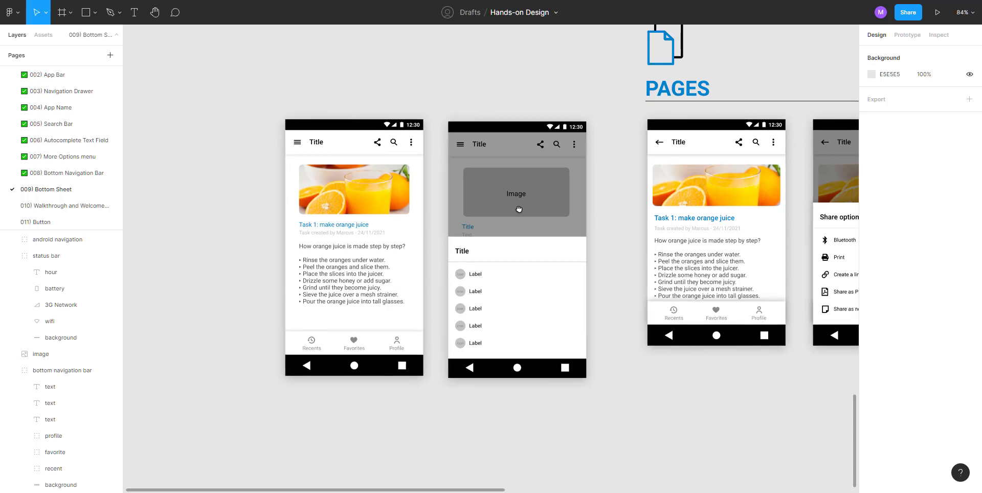
pyautogui.moveTo(522, 209); pyautogui.dragTo(286, 221)
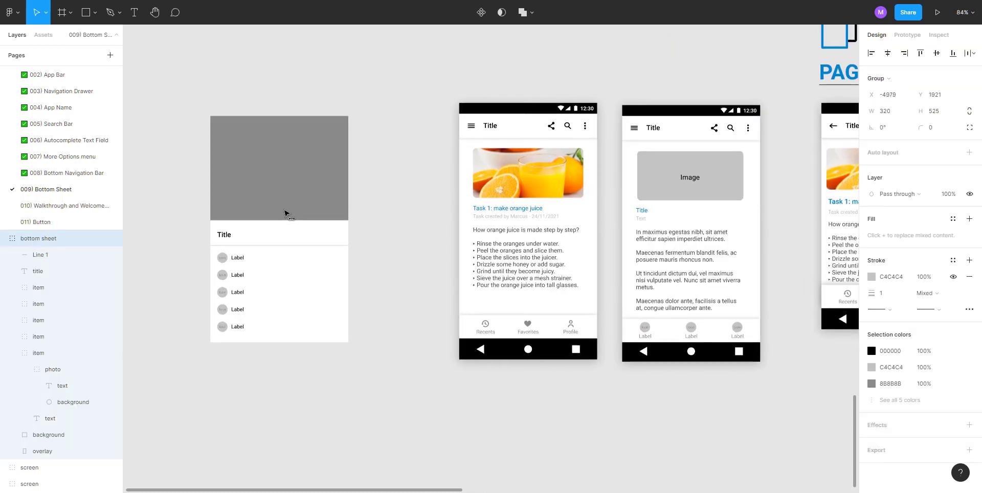
pyautogui.click(685, 206)
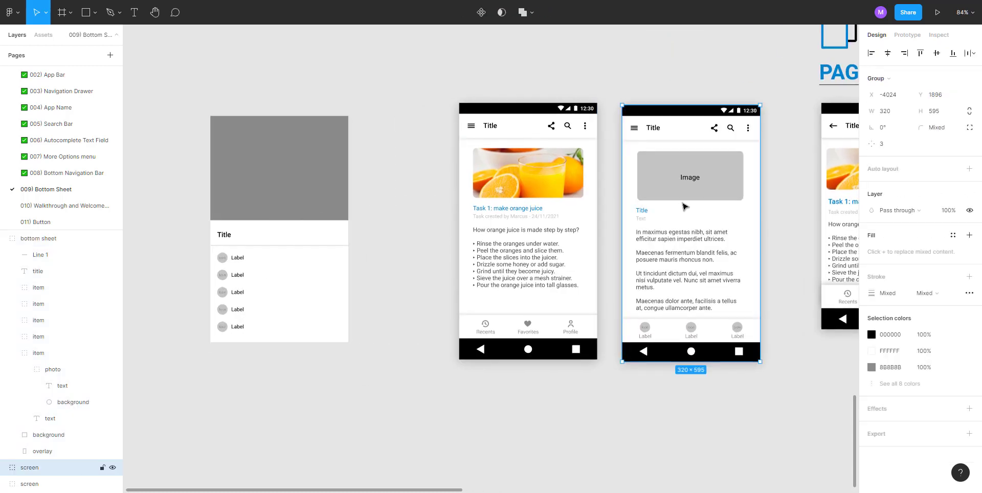
pyautogui.press('Delete')
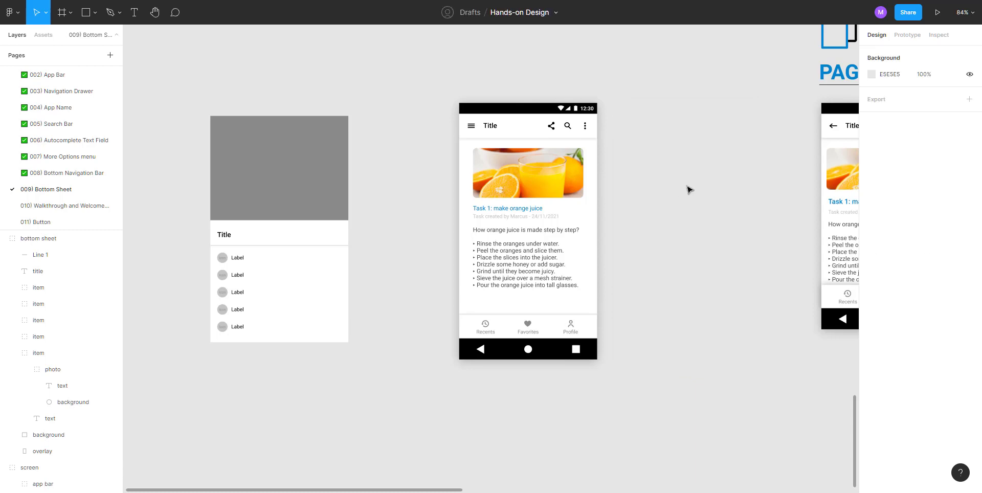
pyautogui.hscroll(3, 368, 118)
pyautogui.scroll(1, 368, 117)
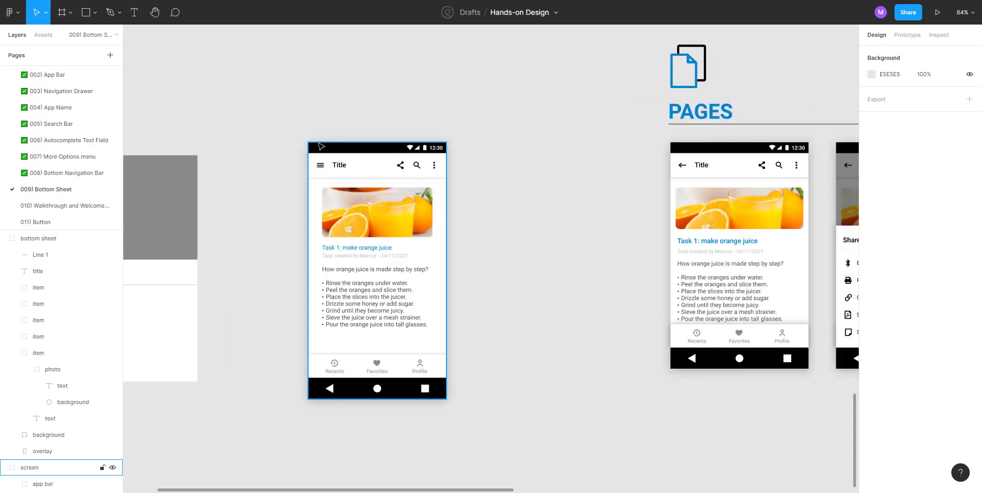
# Duplicate the orange juice screen beside the original and place the bottom sheet group over the copy, flush above its Android navigation
pyautogui.moveTo(321, 145); pyautogui.dragTo(485, 145)
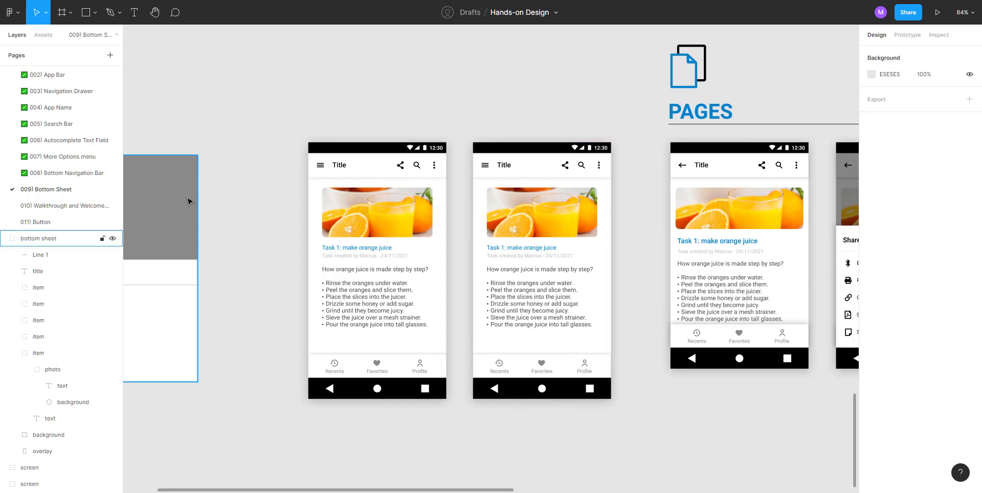
pyautogui.click(189, 232)
pyautogui.moveTo(189, 233); pyautogui.dragTo(587, 221)
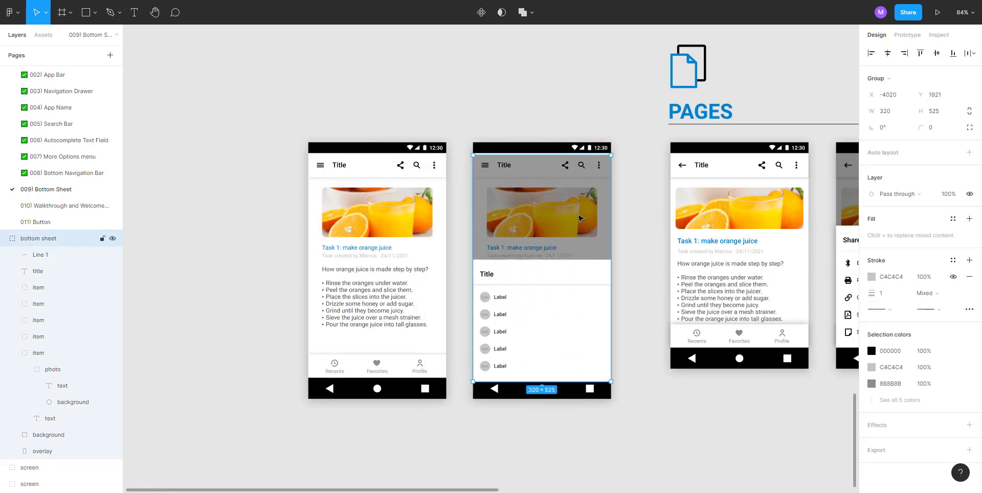
pyautogui.scroll(2, 556, 198)
pyautogui.moveTo(545, 200); pyautogui.dragTo(546, 200)
pyautogui.click(658, 273)
pyautogui.scroll(-1, 660, 274)
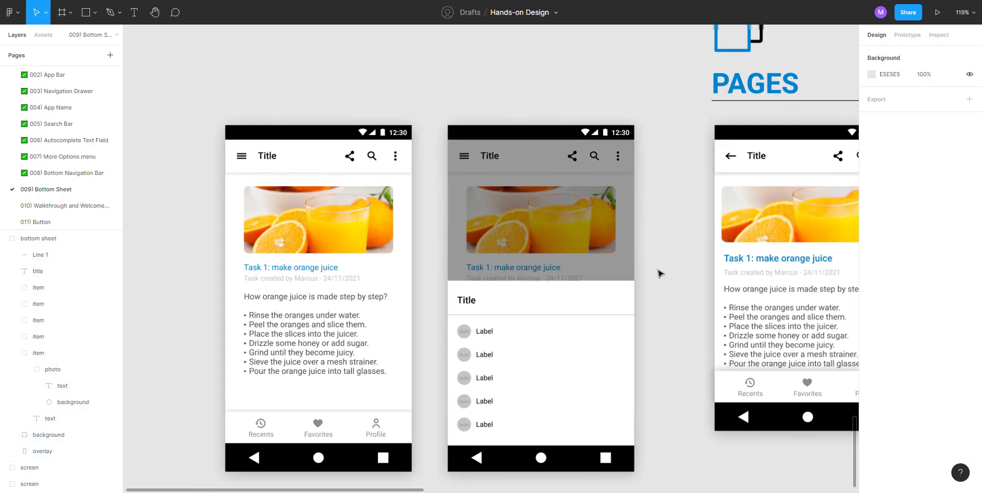
# Move the duplicated screen together with its bottom sheet to the empty canvas beside the Pages share options example
pyautogui.moveTo(671, 269); pyautogui.dragTo(400, 207)
pyautogui.scroll(-3, 401, 207)
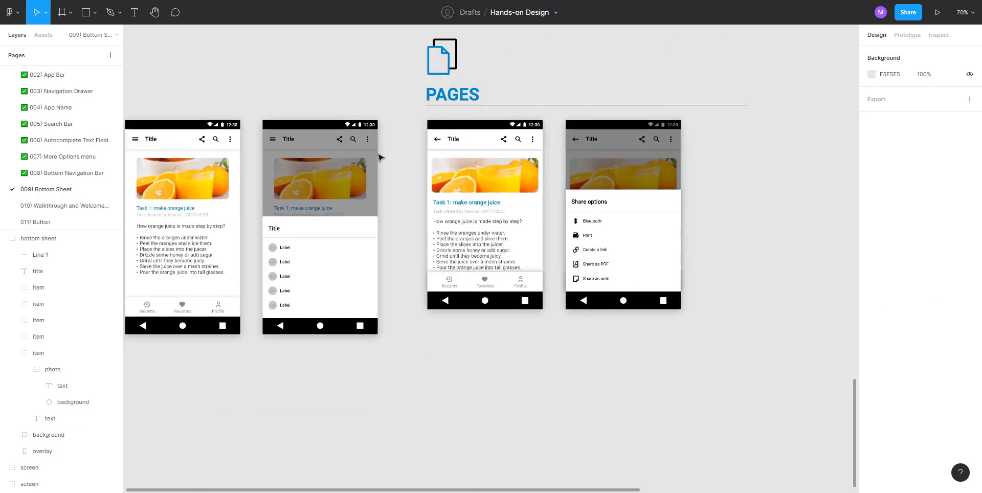
pyautogui.moveTo(379, 110); pyautogui.dragTo(291, 410)
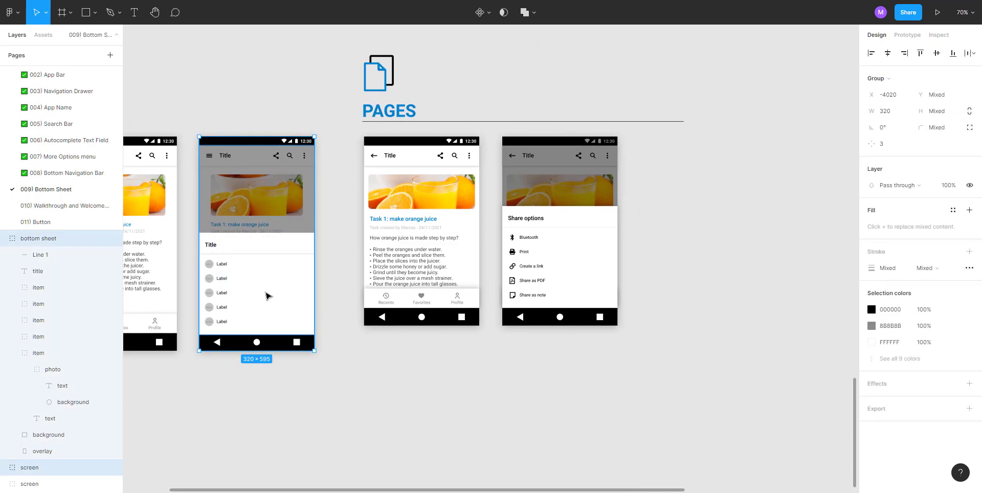
pyautogui.moveTo(262, 289); pyautogui.dragTo(701, 282)
# Replace the moved bottom sheet's title with "Share options", copied from the Pages example
pyautogui.scroll(5, 701, 282)
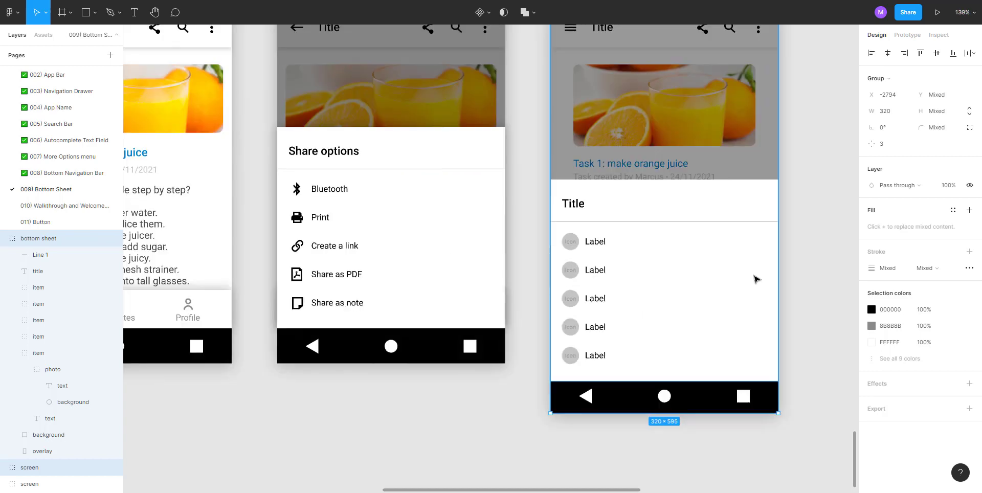
pyautogui.click(810, 223)
pyautogui.keyDown('ctrl'); pyautogui.click(739, 256); pyautogui.keyUp('ctrl')
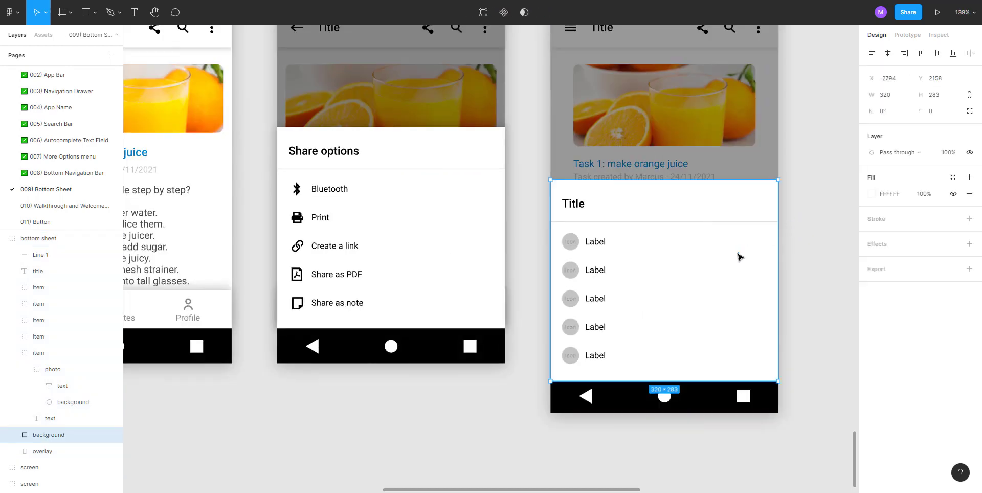
pyautogui.click(798, 220)
pyautogui.hscroll(4, 692, 239)
pyautogui.scroll(1, 692, 239)
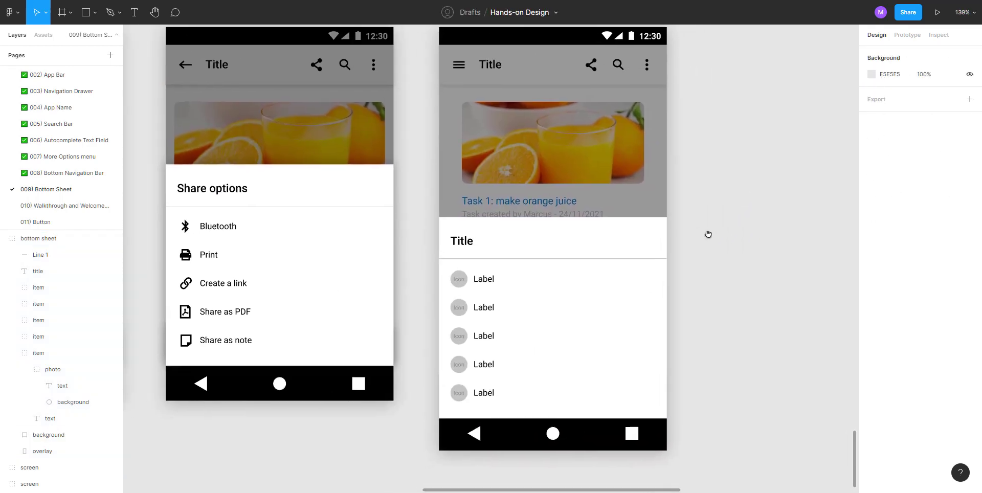
pyautogui.doubleClick(472, 241)
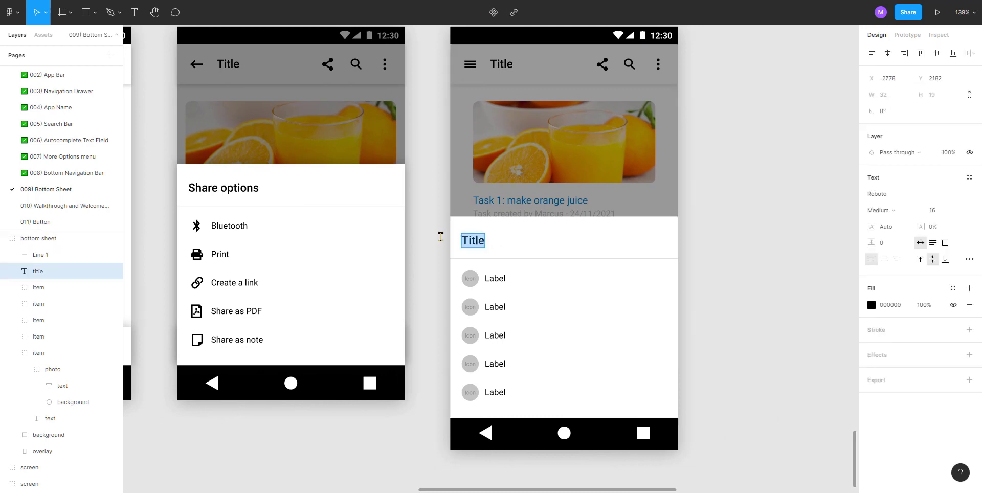
pyautogui.doubleClick(237, 191)
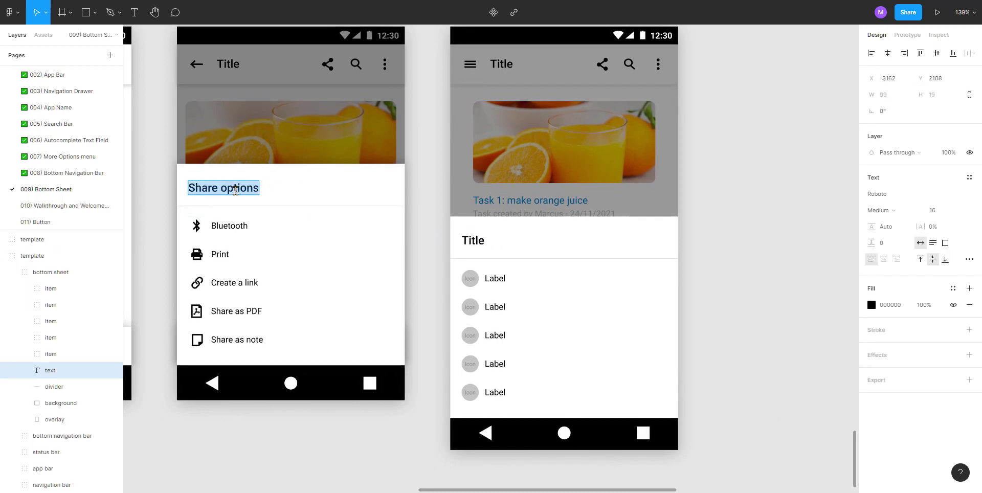
pyautogui.doubleClick(474, 240)
pyautogui.hotkey('ctrl', 'v')
pyautogui.press('Escape')
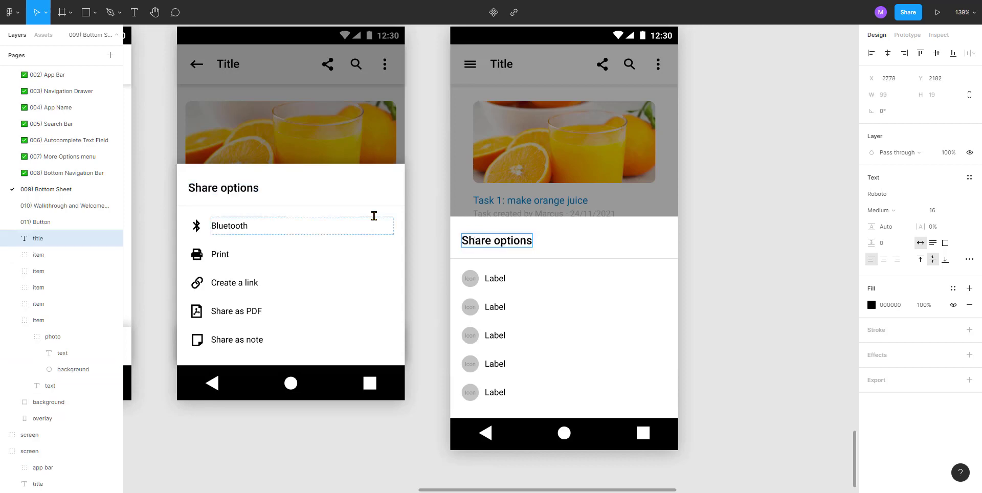
# Left-align the first item's label in the new bottom sheet and change its text to "Bluetooth"
pyautogui.doubleClick(229, 229)
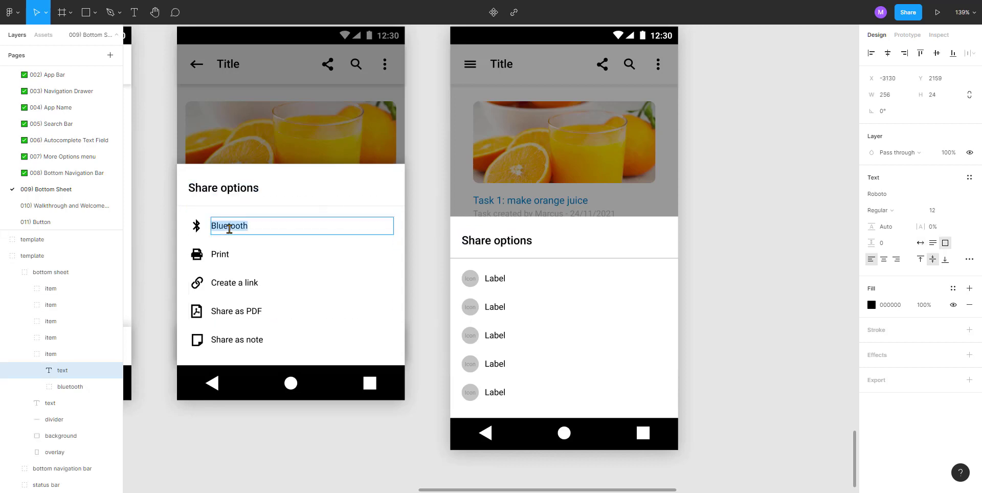
pyautogui.doubleClick(491, 278)
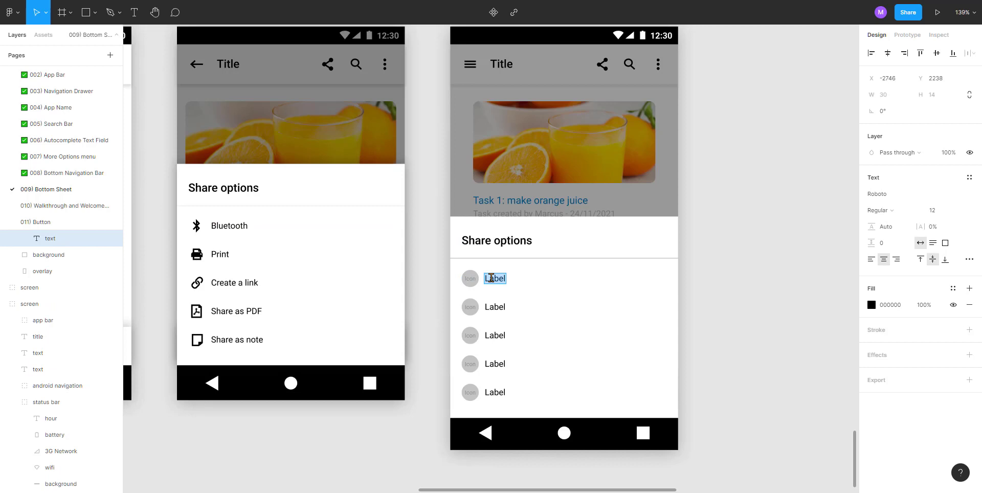
pyautogui.hotkey('ctrl', 'v')
pyautogui.hotkey('ctrl', 'z')
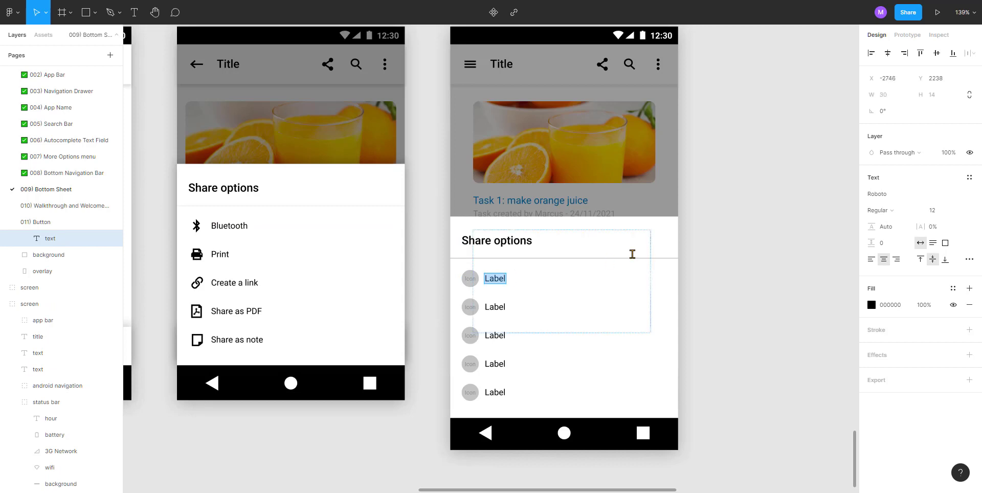
pyautogui.click(871, 260)
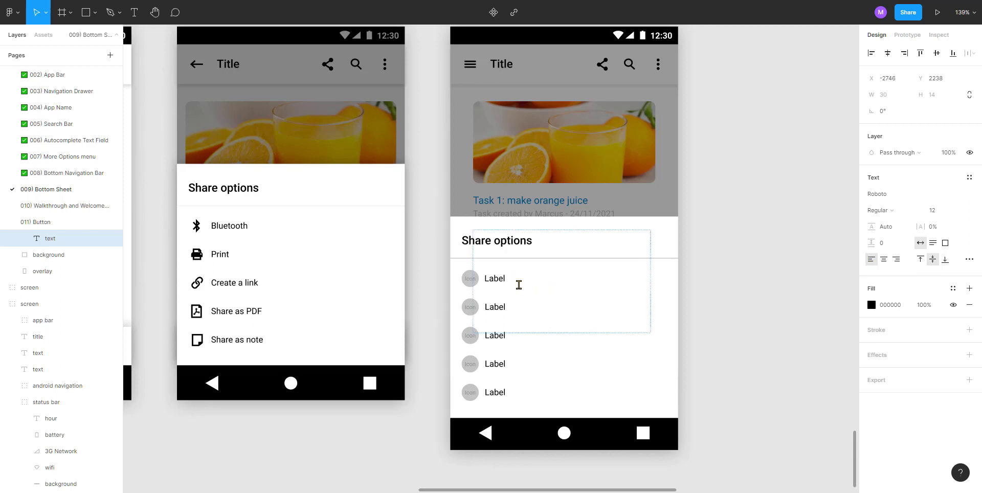
pyautogui.write('Bluetooth')
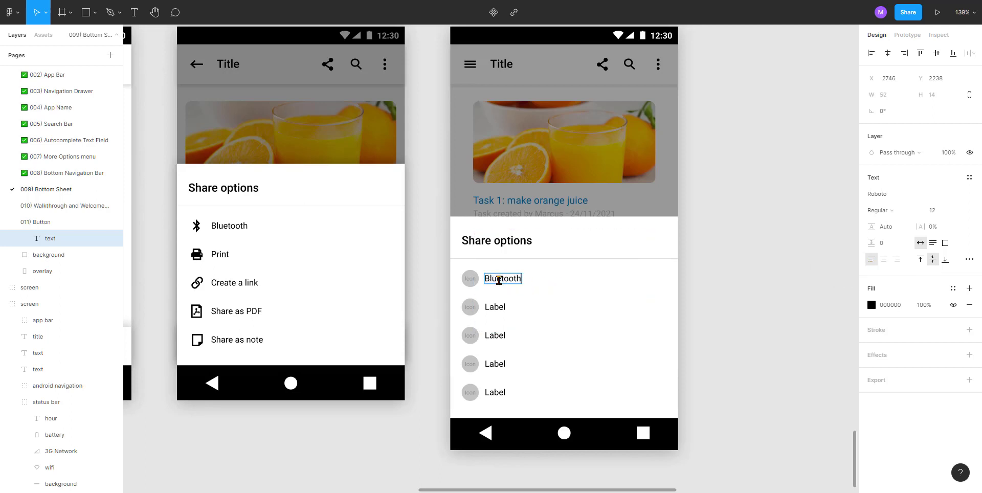
pyautogui.press('Escape')
# Left-align the text of the four remaining placeholder labels in the new bottom sheet
pyautogui.click(497, 309)
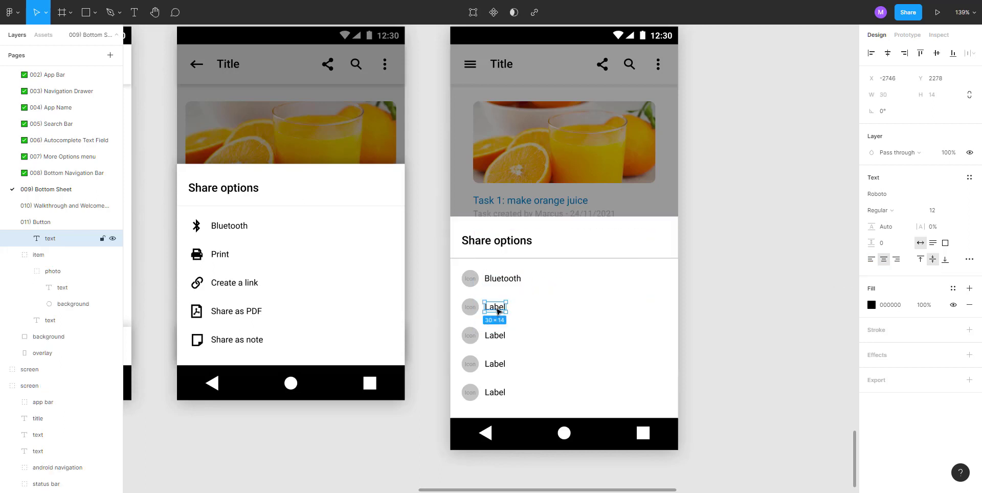
pyautogui.keyDown('shift'); pyautogui.click(494, 335); pyautogui.keyUp('shift')
pyautogui.keyDown('shift'); pyautogui.click(495, 364); pyautogui.keyUp('shift')
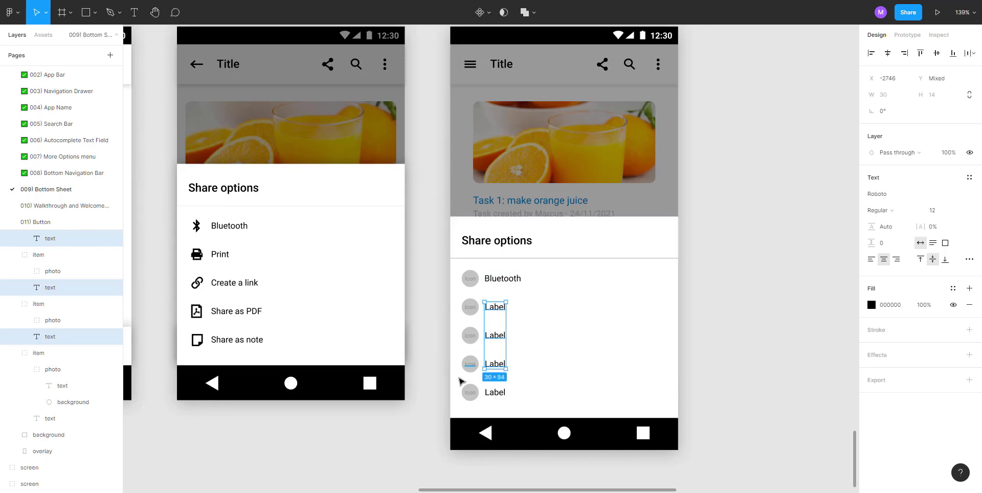
pyautogui.keyDown('shift'); pyautogui.click(497, 392); pyautogui.keyUp('shift')
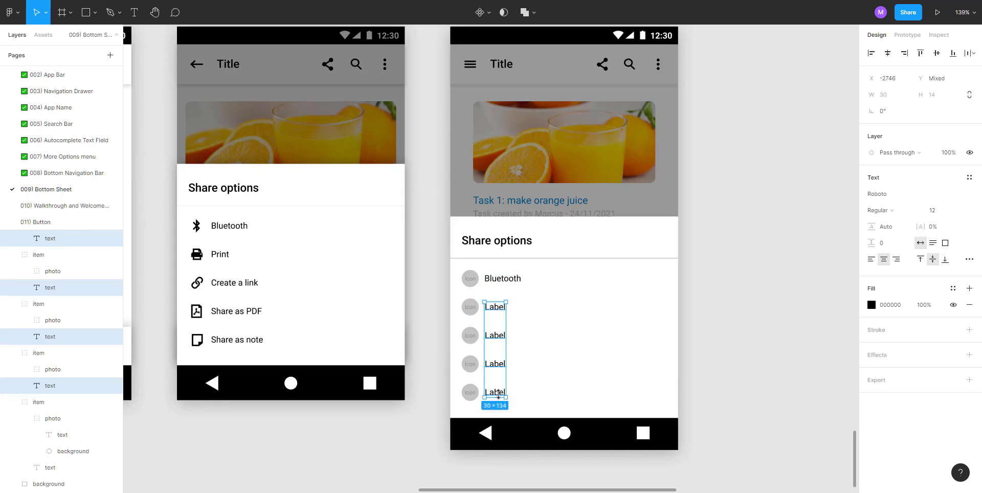
pyautogui.click(872, 262)
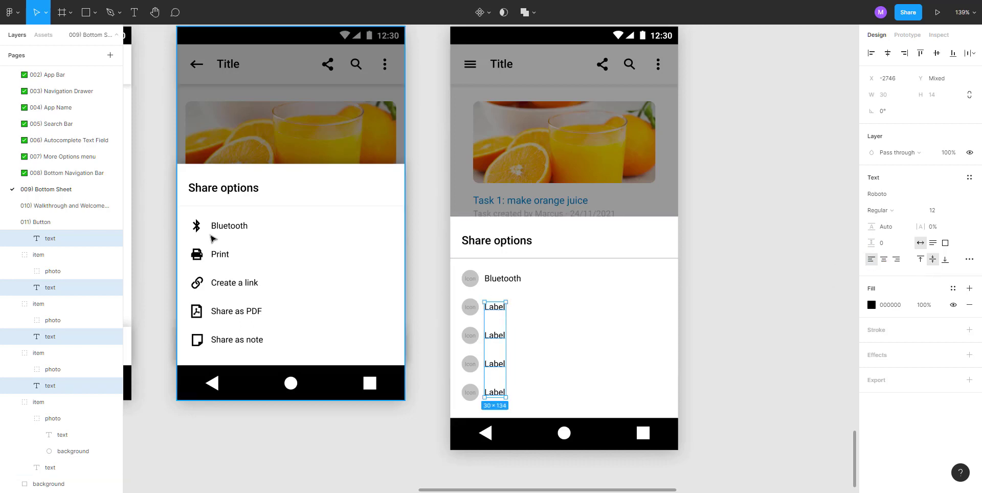
# Change the second and third item labels to "Print" and "Create a link", copying the texts from the Pages example
pyautogui.doubleClick(218, 256)
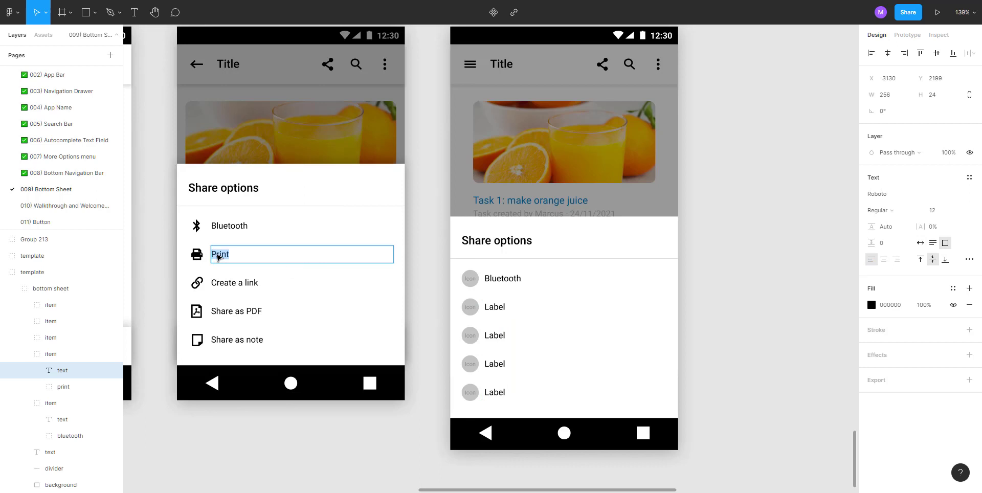
pyautogui.doubleClick(492, 307)
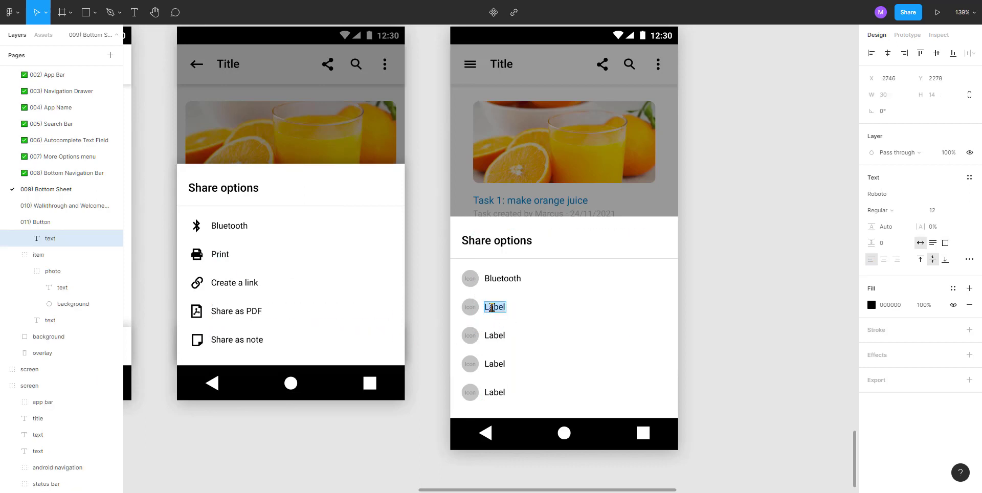
pyautogui.write('Print')
pyautogui.doubleClick(239, 284)
pyautogui.hotkey('ctrl', 'c')
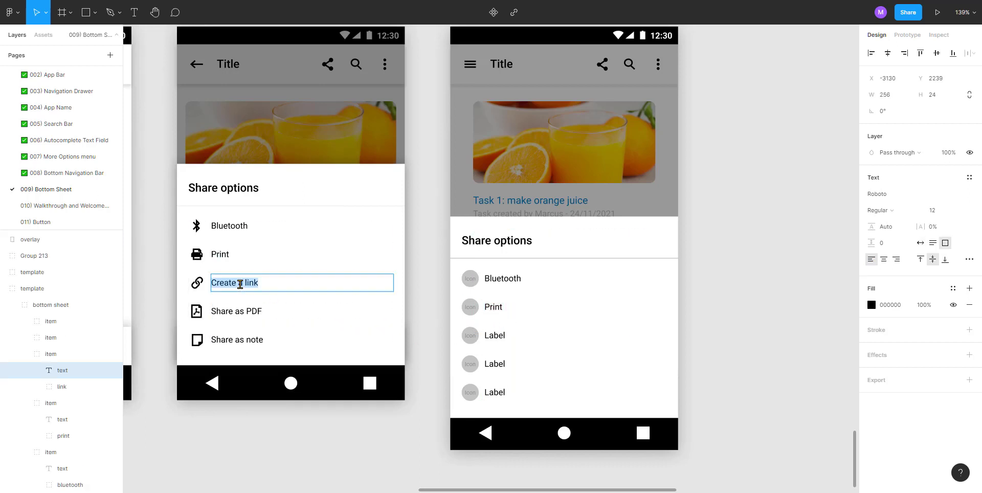
pyautogui.doubleClick(493, 336)
pyautogui.hotkey('ctrl', 'v')
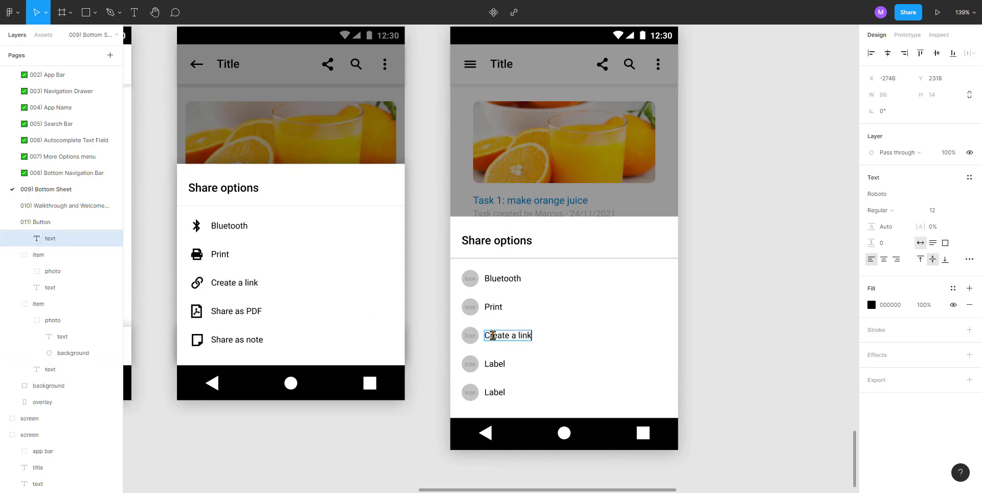
# Change the fourth and fifth item labels to "Share as PDF" and "Share as note", copying the texts from the Pages example
pyautogui.doubleClick(250, 311)
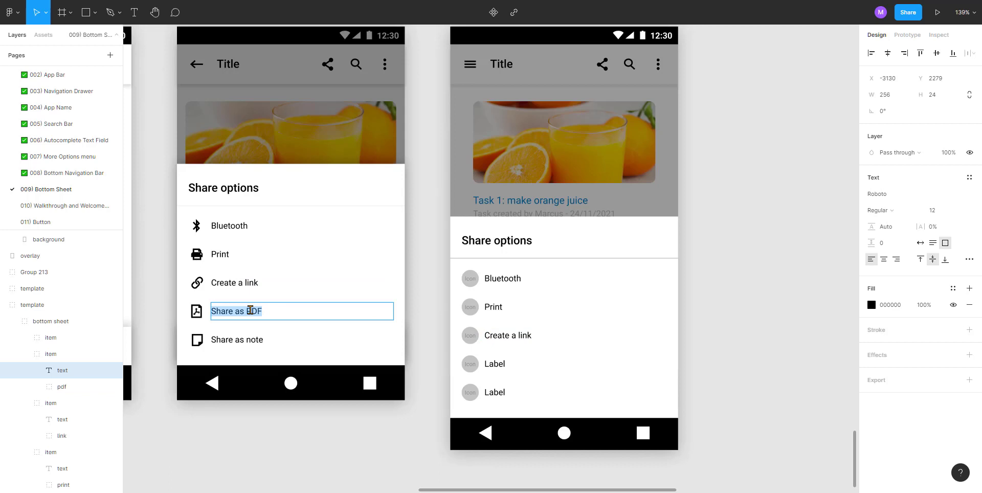
pyautogui.doubleClick(491, 364)
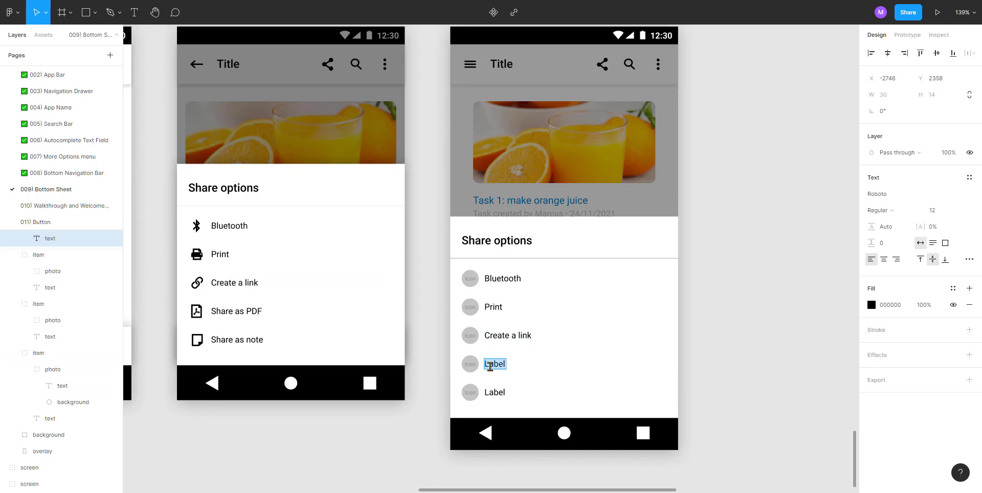
pyautogui.write('Share as PDF')
pyautogui.doubleClick(252, 338)
pyautogui.hotkey('ctrl', 'c')
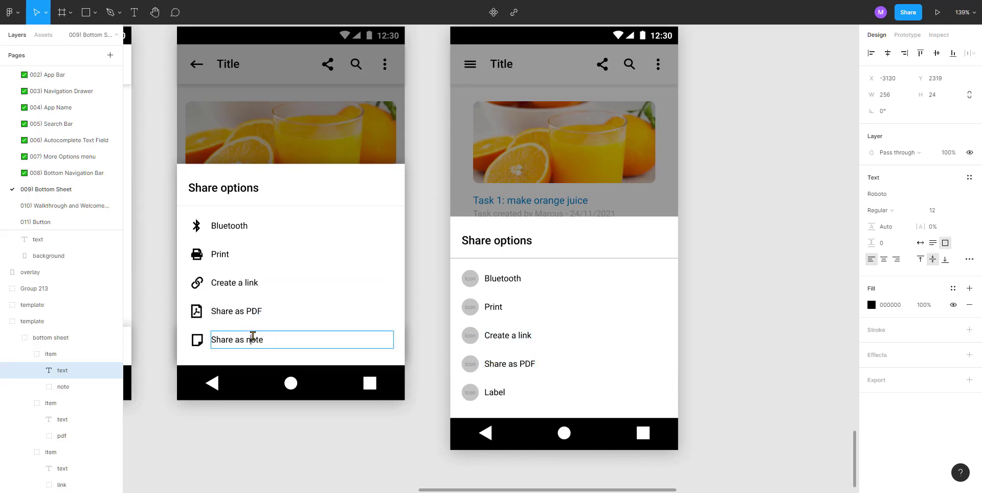
pyautogui.doubleClick(494, 391)
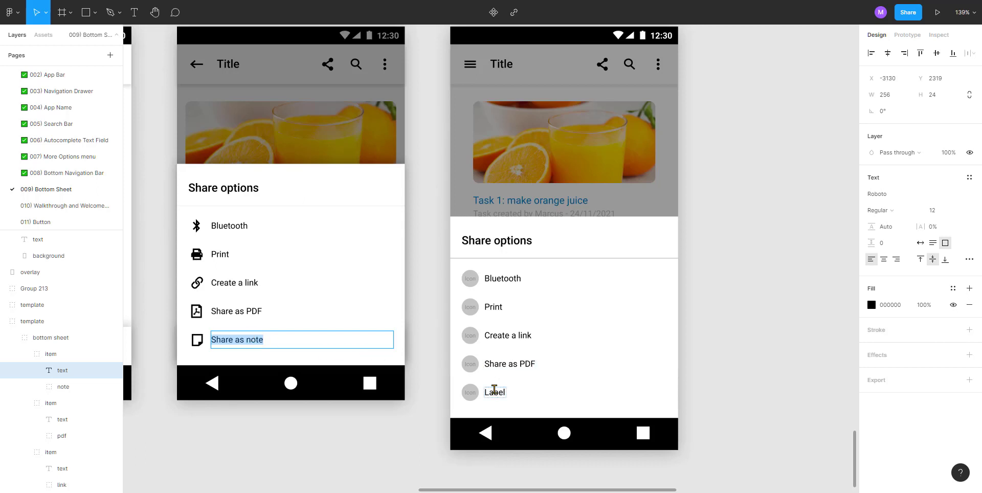
pyautogui.hotkey('ctrl', 'v')
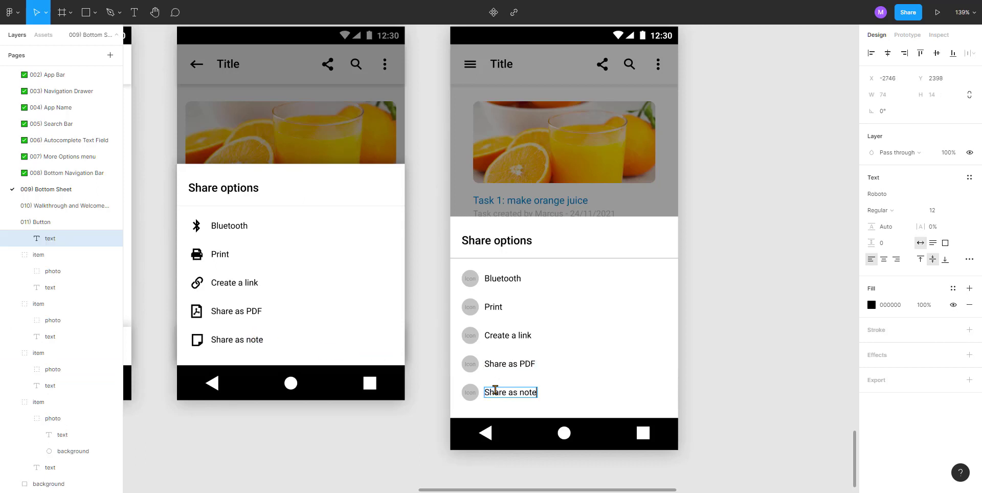
pyautogui.scroll(-1, 765, 309)
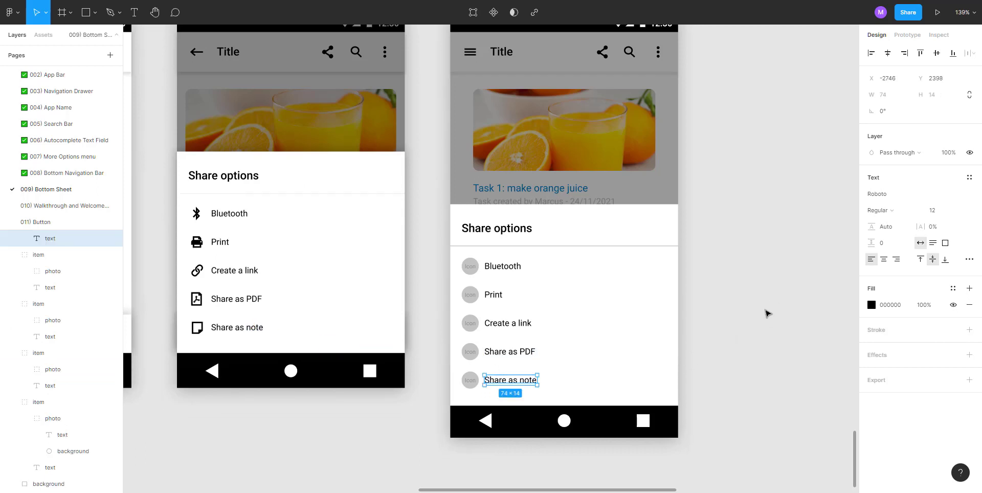
# Duplicate the five option rows of the Pages example's bottom sheet onto the empty canvas beside the new screen
pyautogui.click(309, 405)
pyautogui.scroll(1, 262, 305)
pyautogui.hscroll(-2, 262, 305)
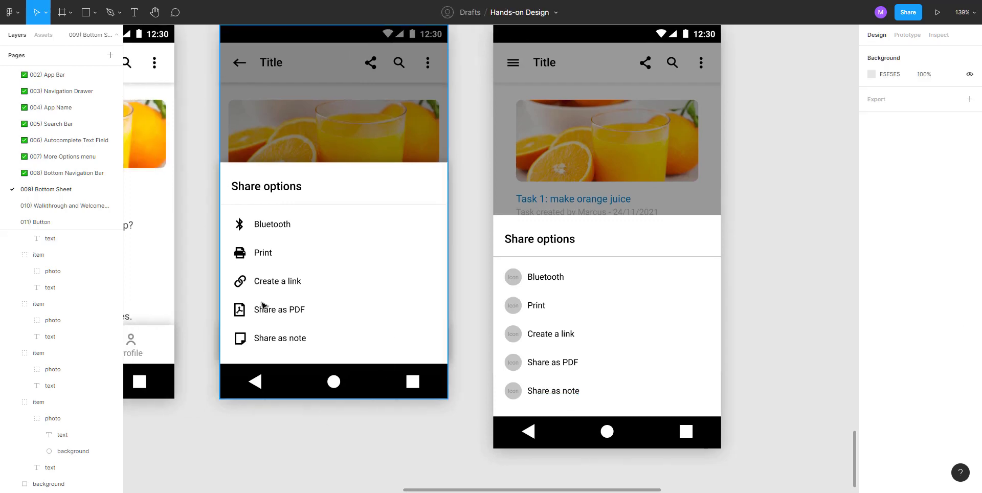
pyautogui.click(243, 231)
pyautogui.doubleClick(243, 231)
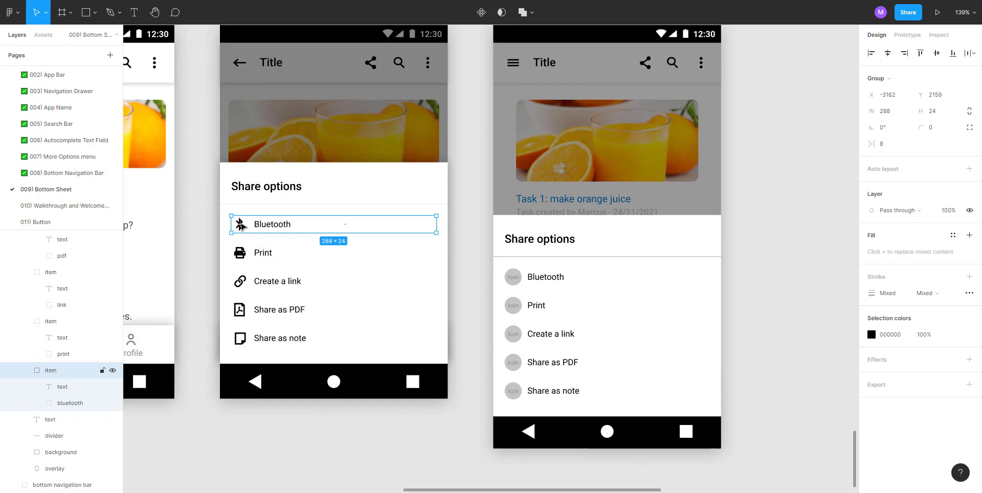
pyautogui.keyDown('shift'); pyautogui.click(265, 254); pyautogui.keyUp('shift')
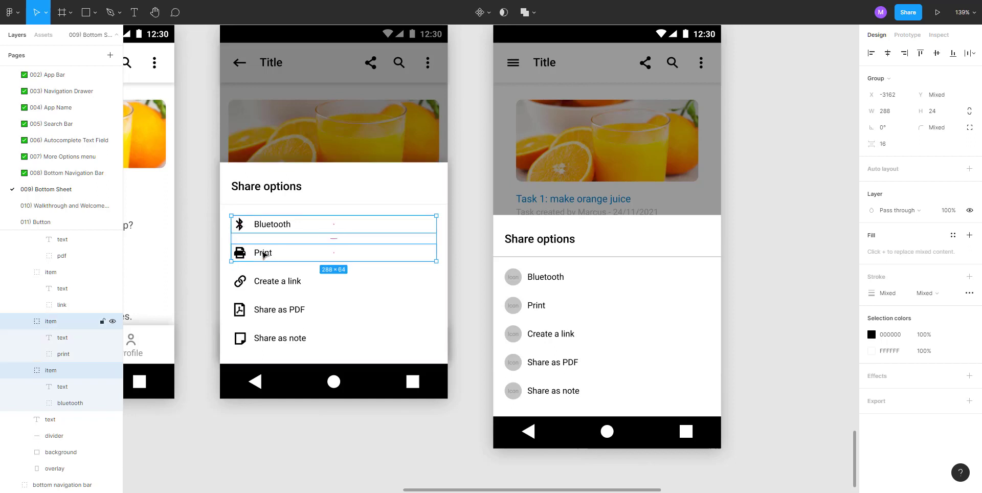
pyautogui.keyDown('shift'); pyautogui.click(260, 287); pyautogui.keyUp('shift')
pyautogui.keyDown('shift'); pyautogui.click(256, 308); pyautogui.keyUp('shift')
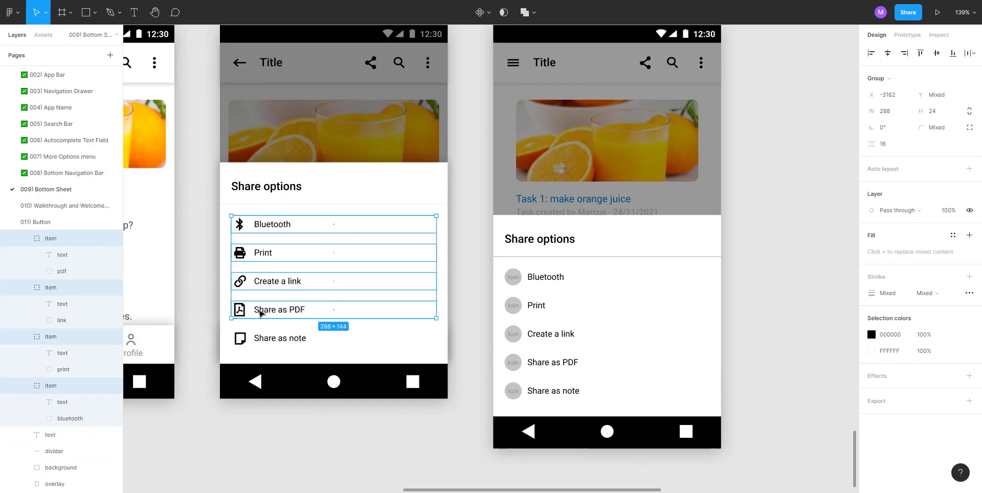
pyautogui.keyDown('shift'); pyautogui.click(259, 337); pyautogui.keyUp('shift')
pyautogui.scroll(-5, 224, 325)
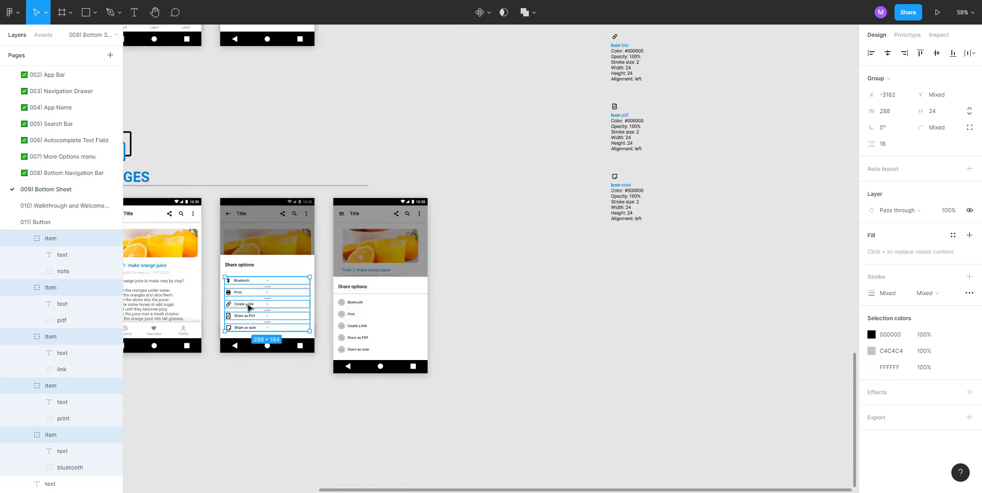
pyautogui.moveTo(244, 308); pyautogui.dragTo(490, 309)
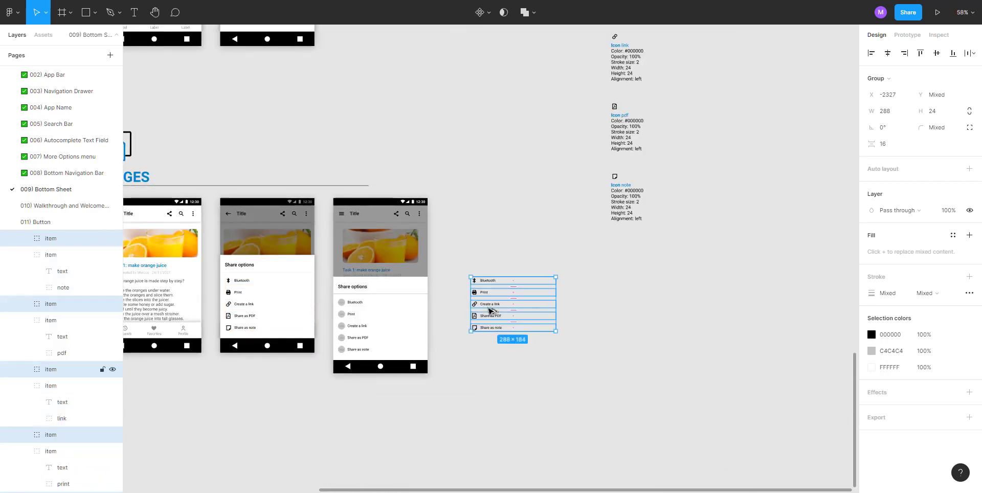
# Delete the text labels from the five duplicated rows, keeping only their icons
pyautogui.click(495, 351)
pyautogui.scroll(4, 497, 345)
pyautogui.moveTo(556, 194); pyautogui.dragTo(483, 401)
pyautogui.press('Delete')
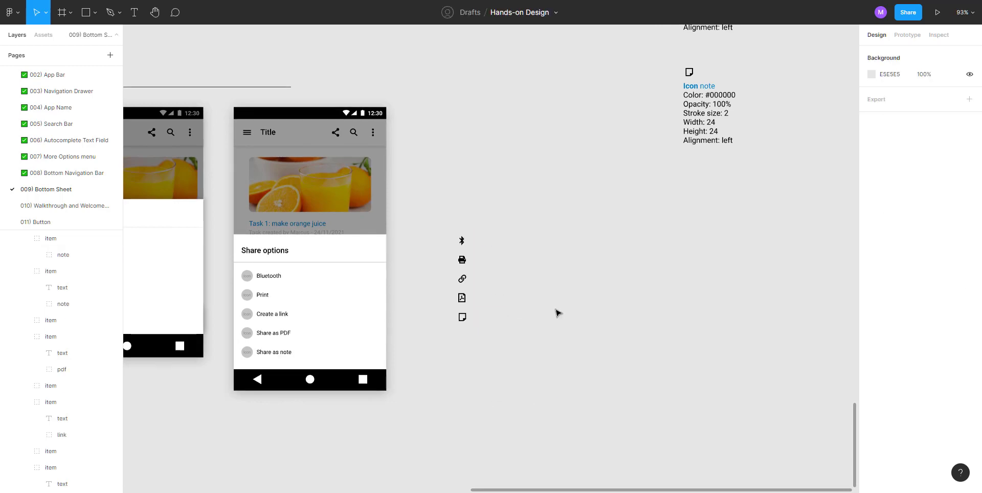
# Cut the five duplicated icon items out of the Pages example's frame and paste them loose on the canvas
pyautogui.scroll(6, 502, 252)
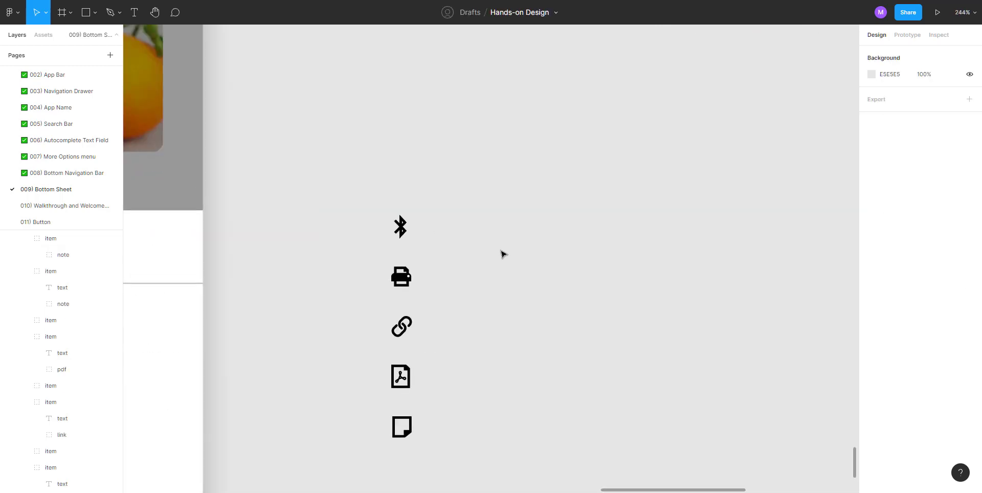
pyautogui.scroll(5, 410, 230)
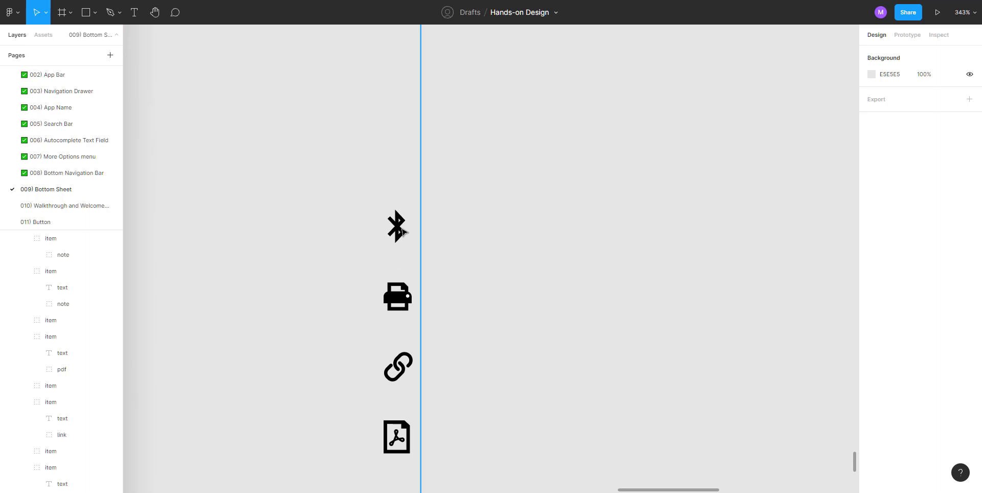
pyautogui.scroll(-8, 404, 233)
pyautogui.moveTo(505, 186); pyautogui.dragTo(395, 415)
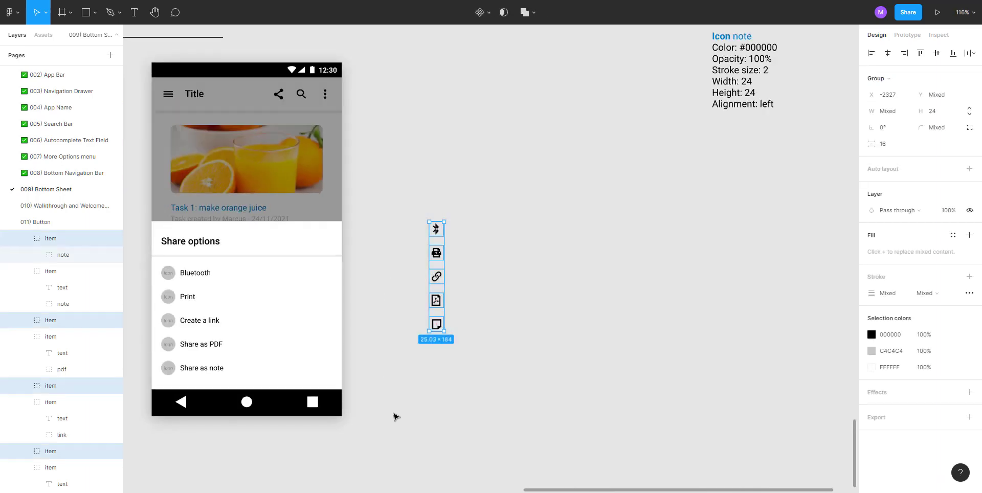
pyautogui.hotkey('ctrl', 'z')
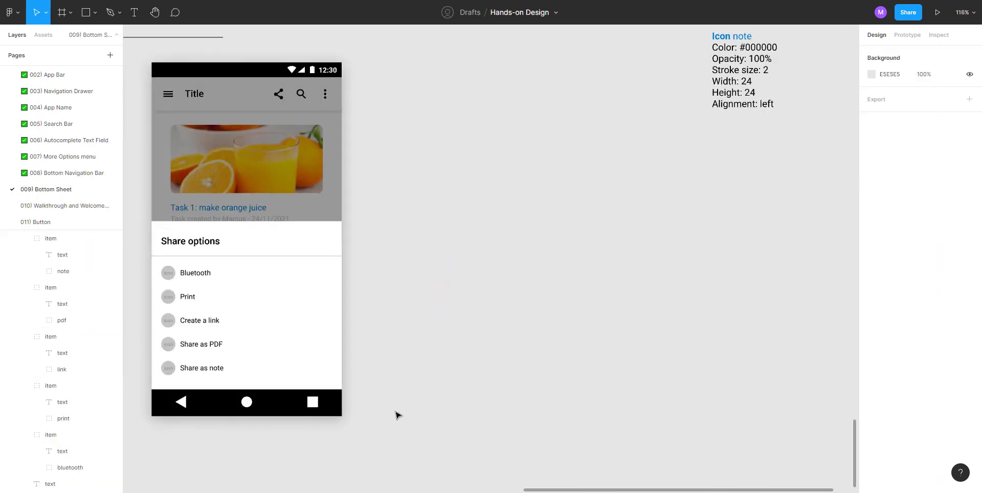
pyautogui.hotkey('ctrl', 'v')
pyautogui.click(536, 262)
pyautogui.moveTo(478, 203); pyautogui.dragTo(463, 228)
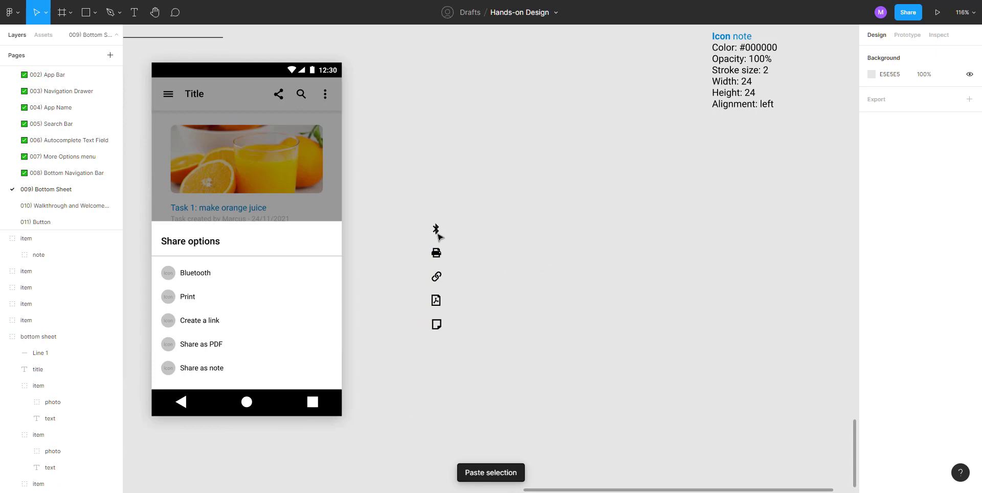
# Draw the Bluetooth symbol as a single open Pen path, about 9 × 19, beside the duplicated Bluetooth icon
pyautogui.scroll(10, 438, 236)
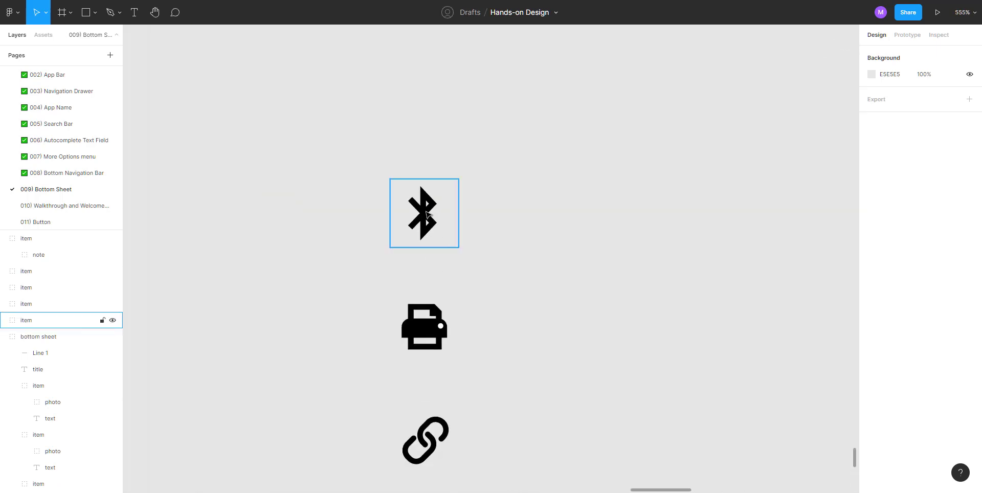
pyautogui.click(425, 219)
pyautogui.click(305, 215)
pyautogui.scroll(6, 398, 231)
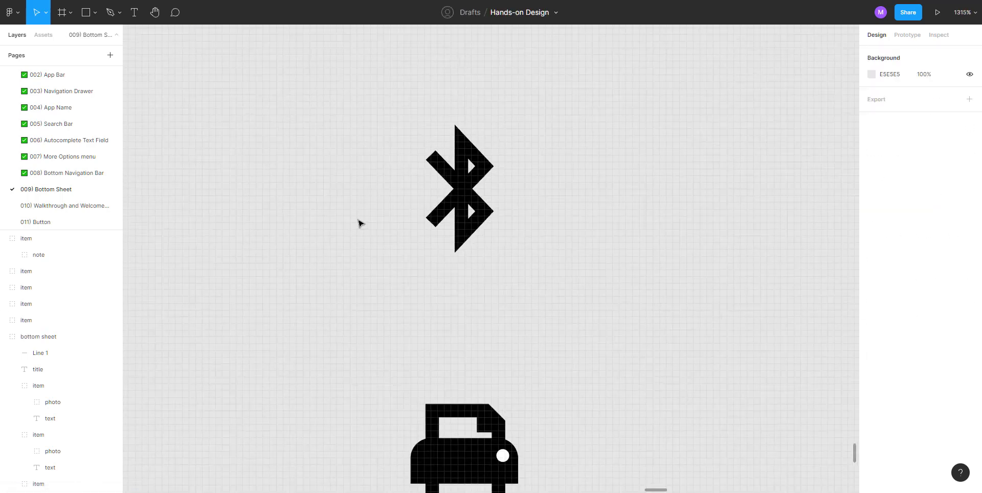
pyautogui.scroll(2, 366, 236)
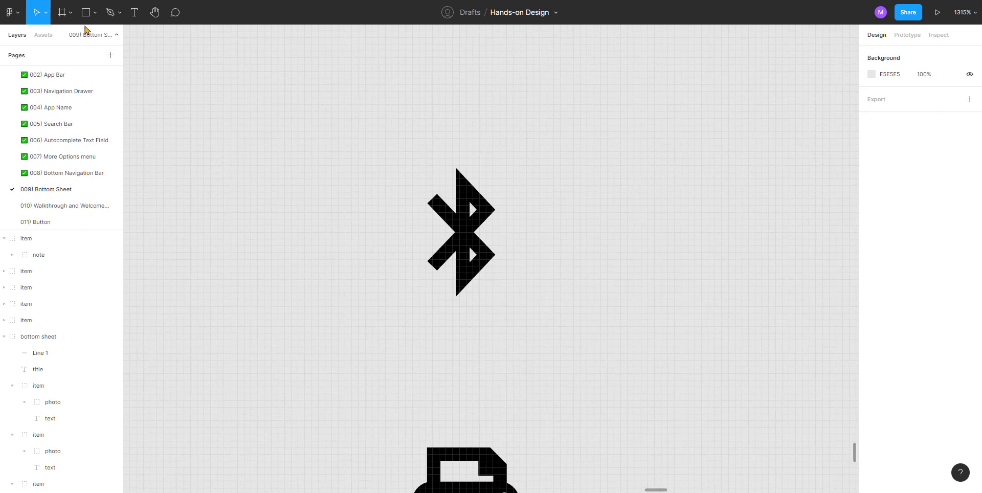
pyautogui.click(118, 14)
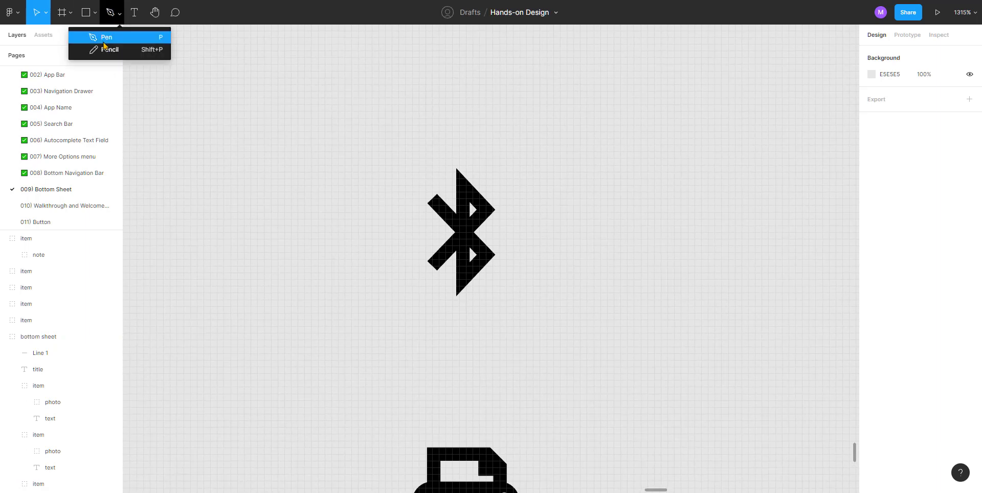
pyautogui.click(104, 38)
pyautogui.scroll(2, 414, 214)
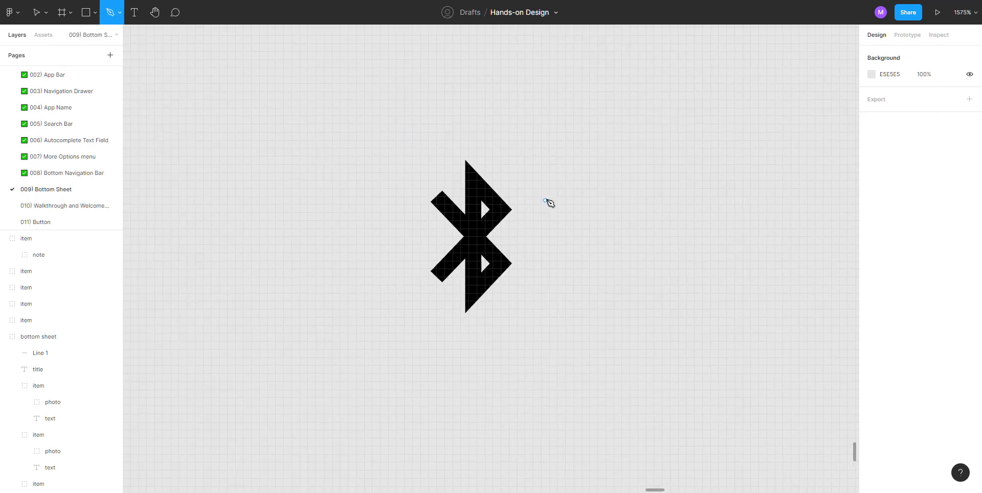
pyautogui.click(557, 196)
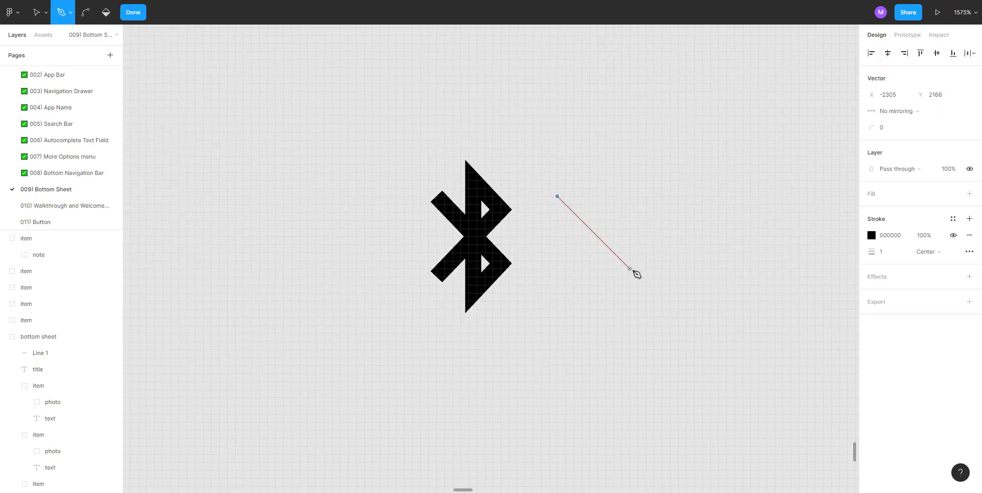
pyautogui.click(629, 268)
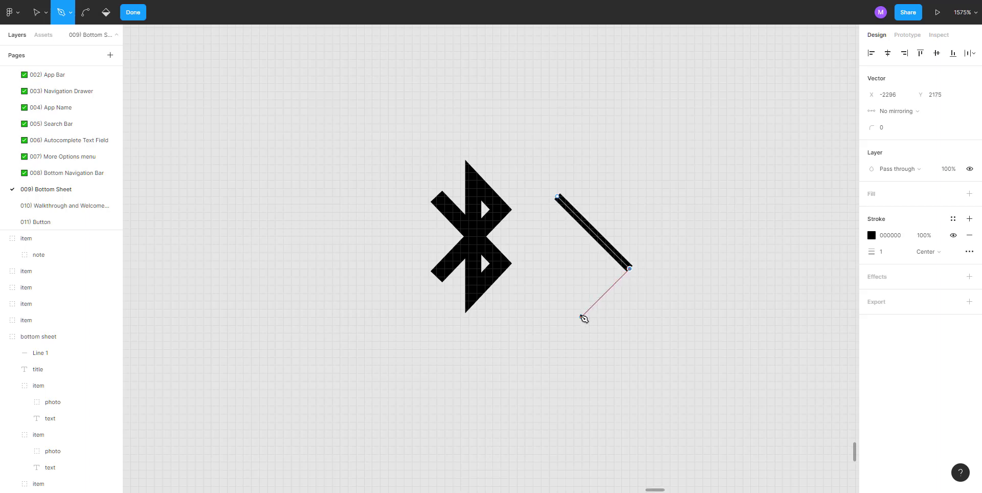
pyautogui.click(588, 307)
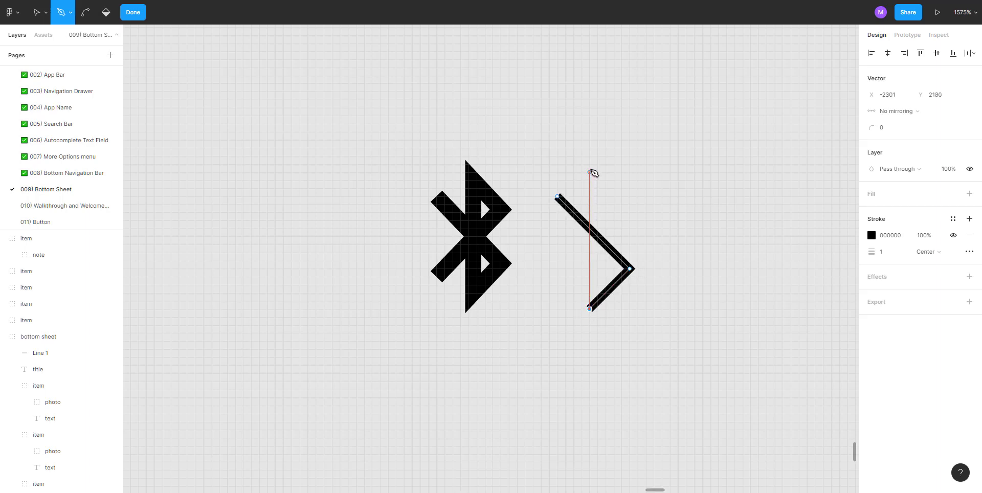
pyautogui.click(589, 155)
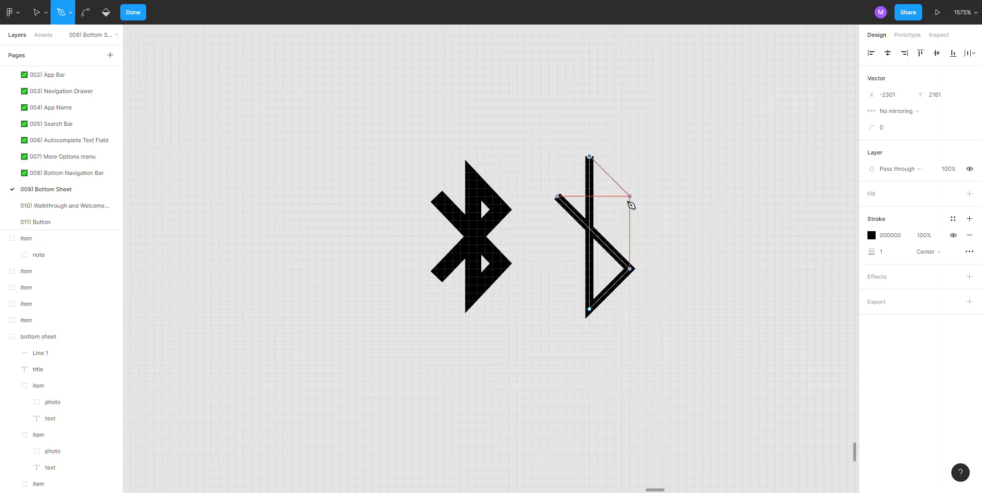
pyautogui.click(629, 196)
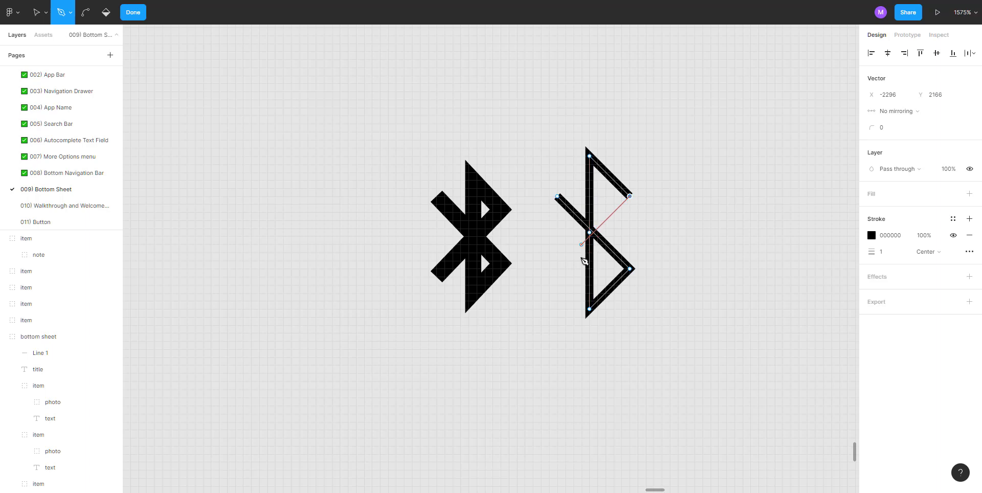
pyautogui.click(557, 269)
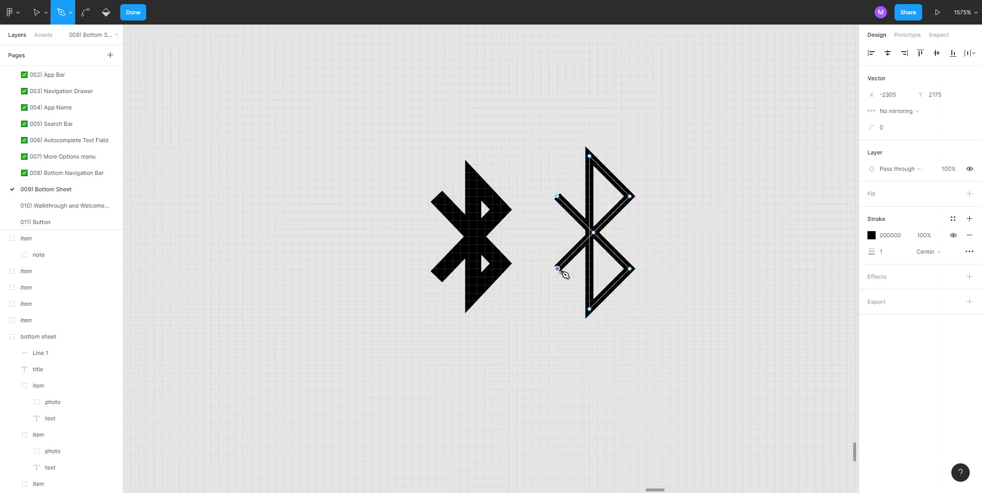
pyautogui.press('Escape')
pyautogui.press('Escape')
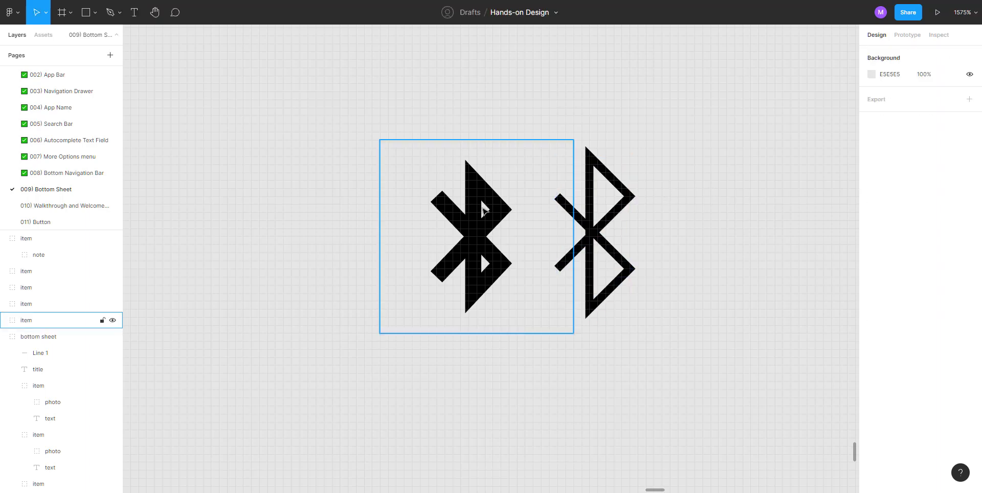
# Check the reference Bluetooth icon's stroke settings and set the drawn symbol's stroke width to 2
pyautogui.click(500, 210)
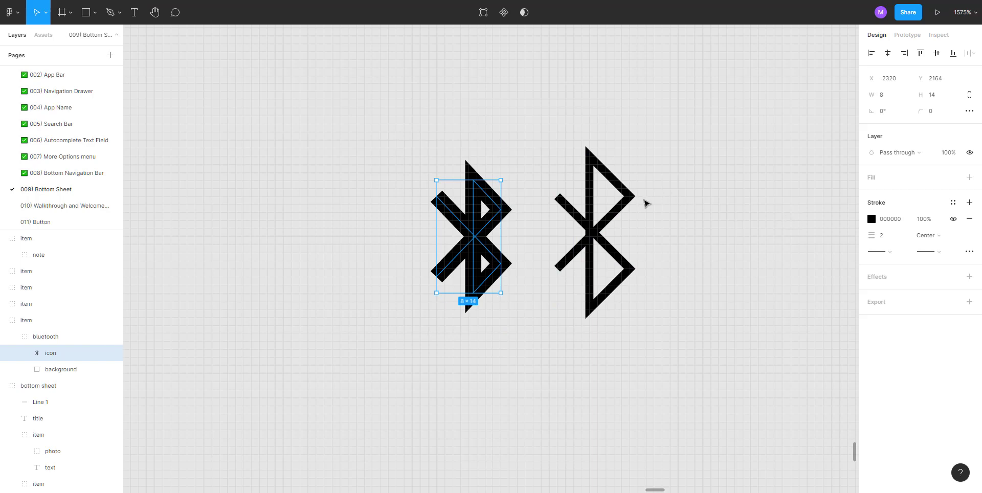
pyautogui.click(660, 202)
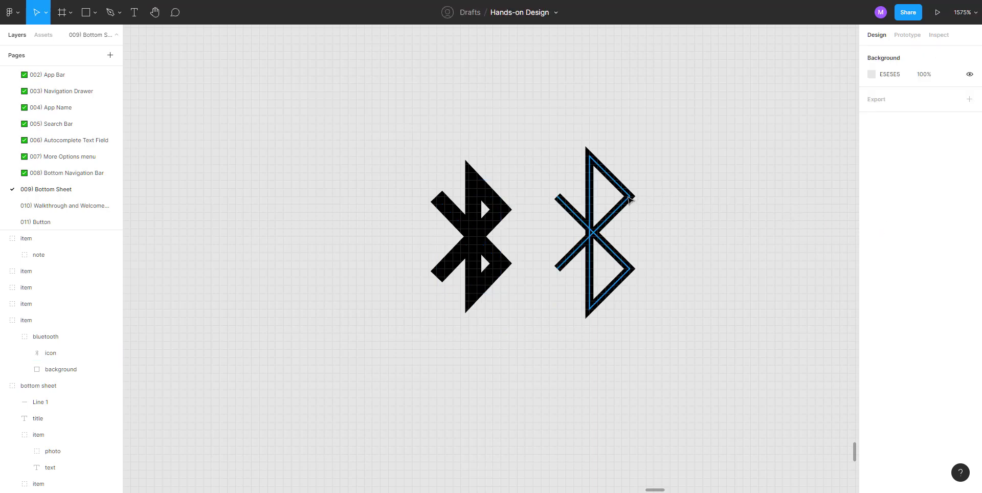
pyautogui.click(626, 198)
pyautogui.click(888, 234)
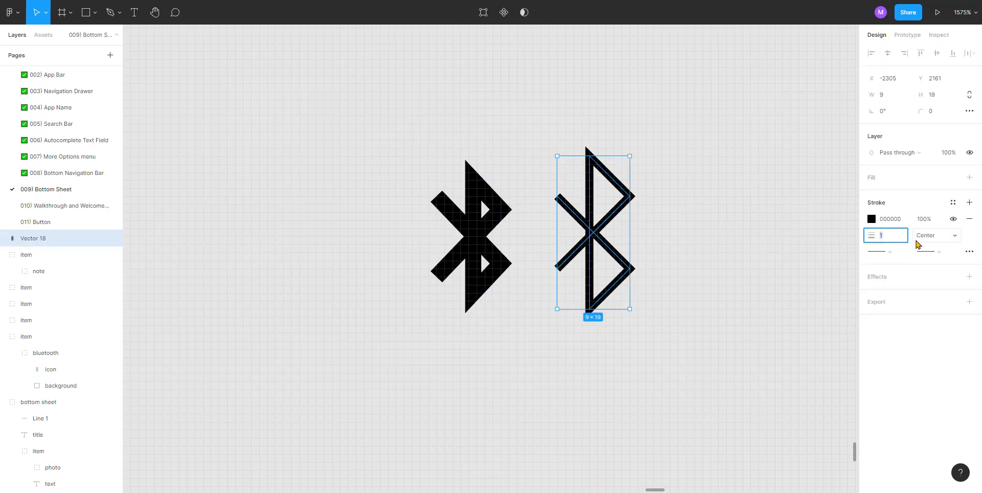
pyautogui.write('2')
pyautogui.press('Return')
pyautogui.click(656, 229)
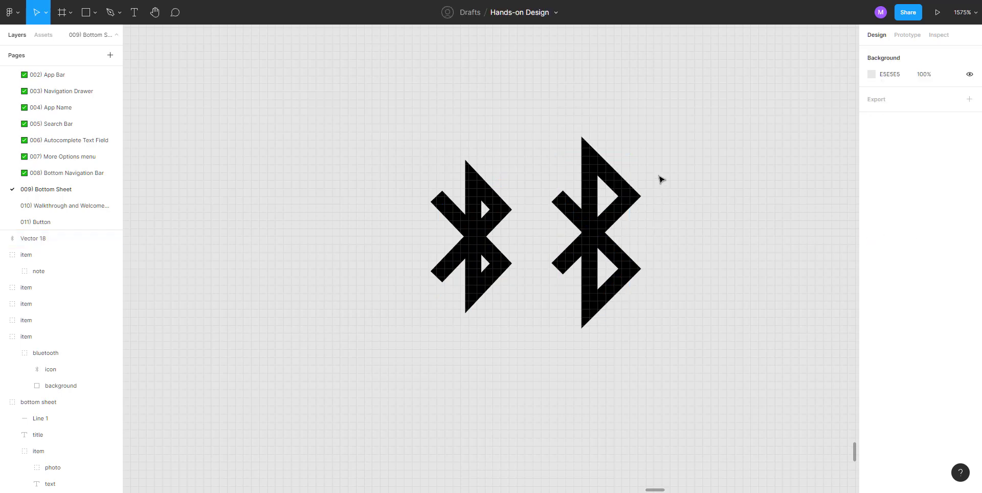
# Resize the drawn Bluetooth symbol to 7 × 14 to approximate the reference icon's proportions
pyautogui.click(631, 194)
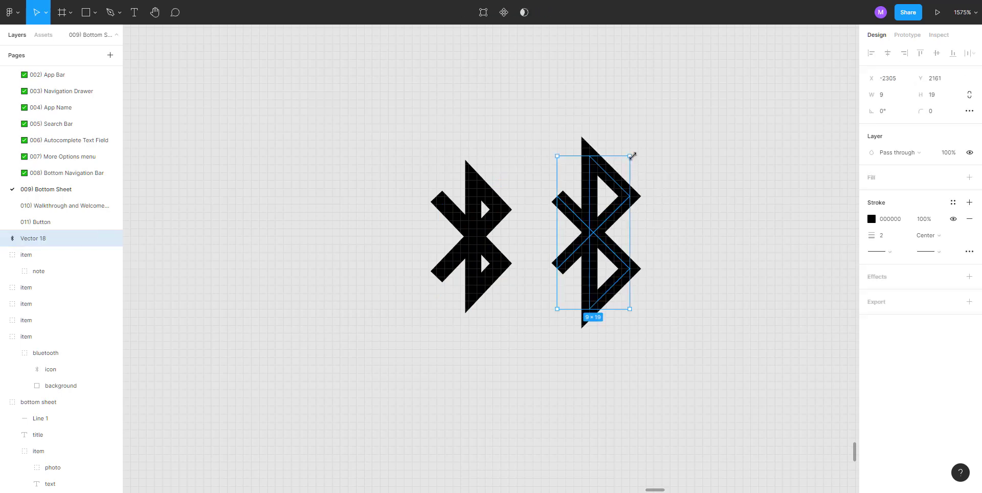
pyautogui.moveTo(629, 157); pyautogui.dragTo(624, 167)
pyautogui.hotkey('ctrl', 'z')
pyautogui.moveTo(631, 155); pyautogui.dragTo(604, 182)
pyautogui.moveTo(621, 311); pyautogui.dragTo(606, 293)
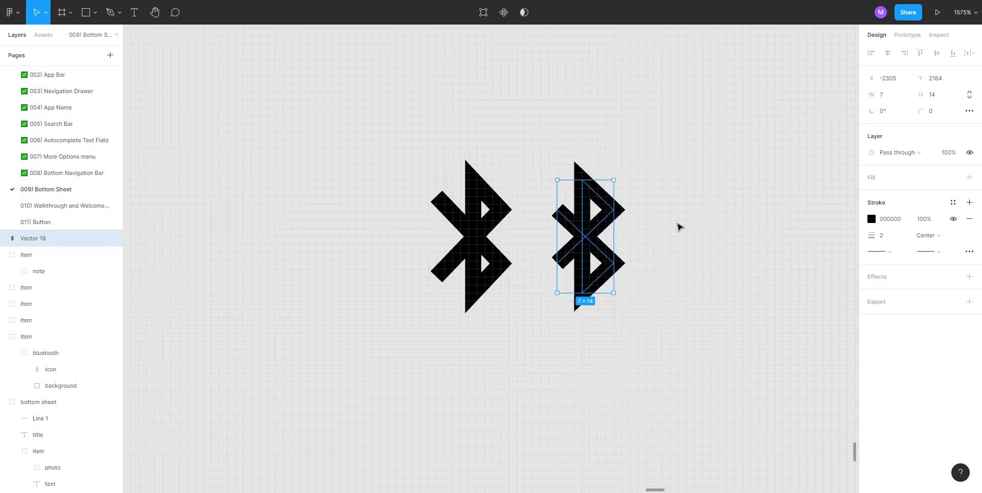
pyautogui.click(677, 226)
# Lengthen the drawn Bluetooth symbol's two open arms by moving their end points outward, the upper one to X -2306, Y 2166.5
pyautogui.scroll(2, 577, 229)
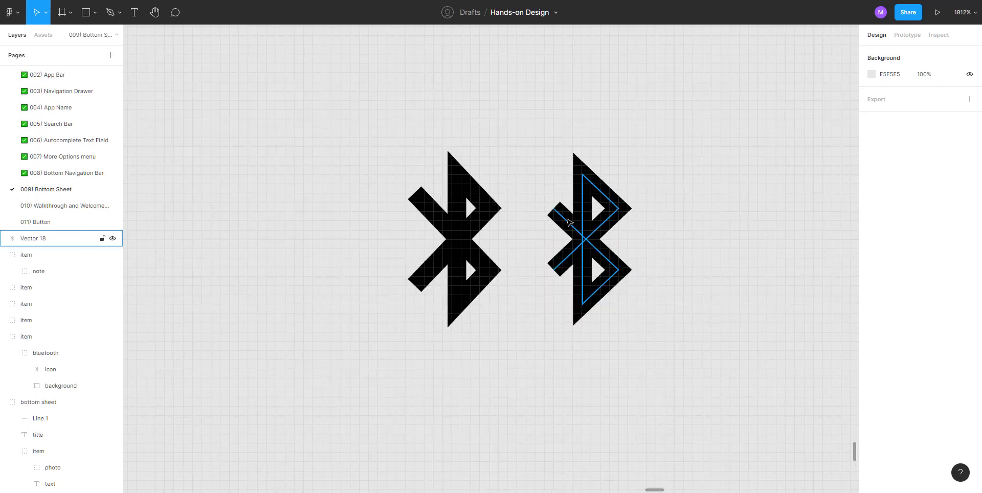
pyautogui.click(577, 228)
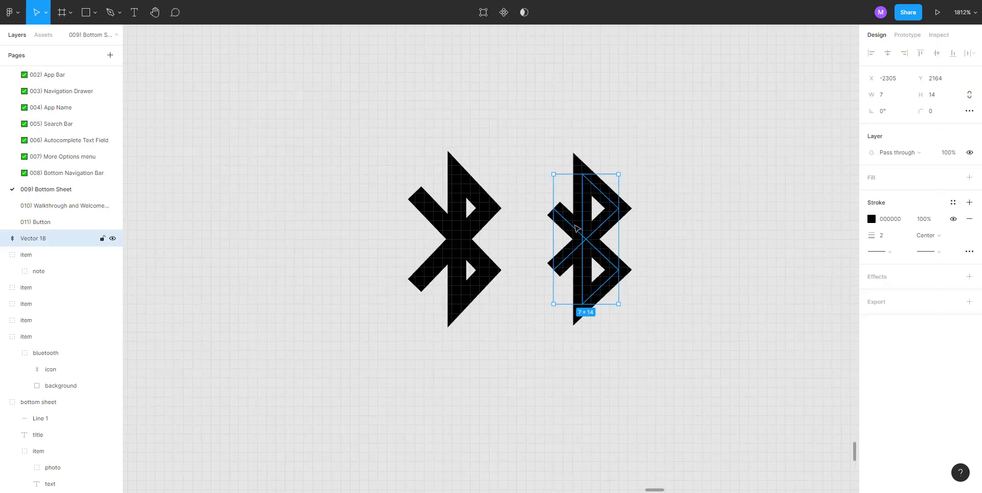
pyautogui.doubleClick(577, 229)
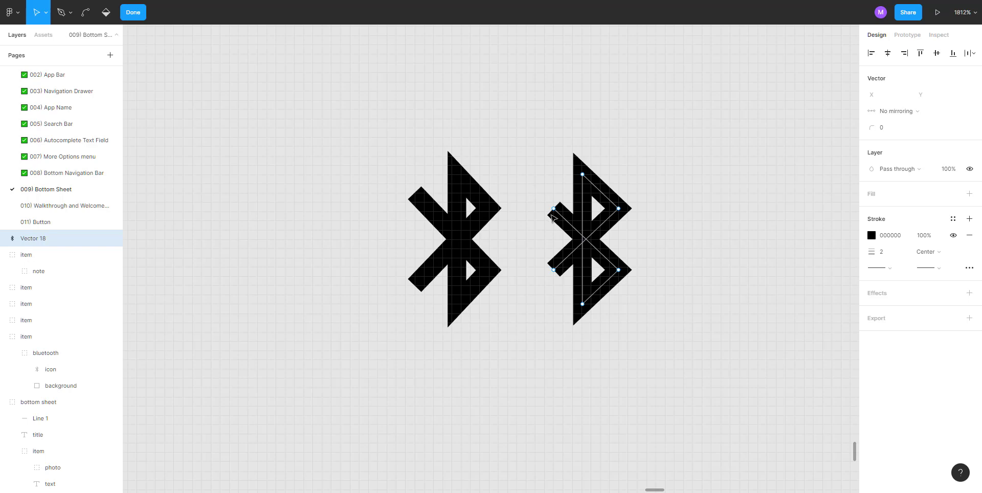
pyautogui.moveTo(554, 211); pyautogui.dragTo(545, 198)
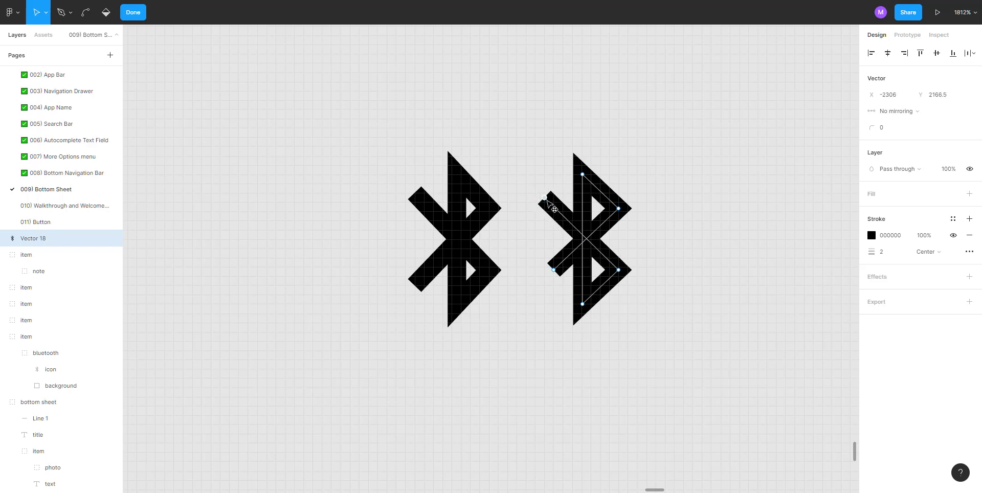
pyautogui.moveTo(553, 271); pyautogui.dragTo(547, 279)
pyautogui.click(702, 223)
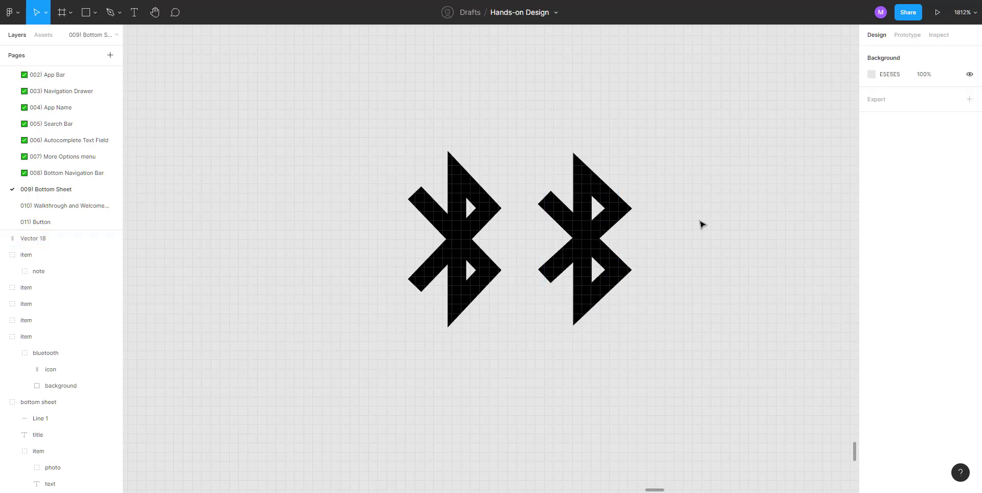
# Move the drawn Bluetooth symbol farther to the right of the reference icon, to X -2277, Y 2164
pyautogui.scroll(-5, 702, 224)
pyautogui.hscroll(3, 588, 253)
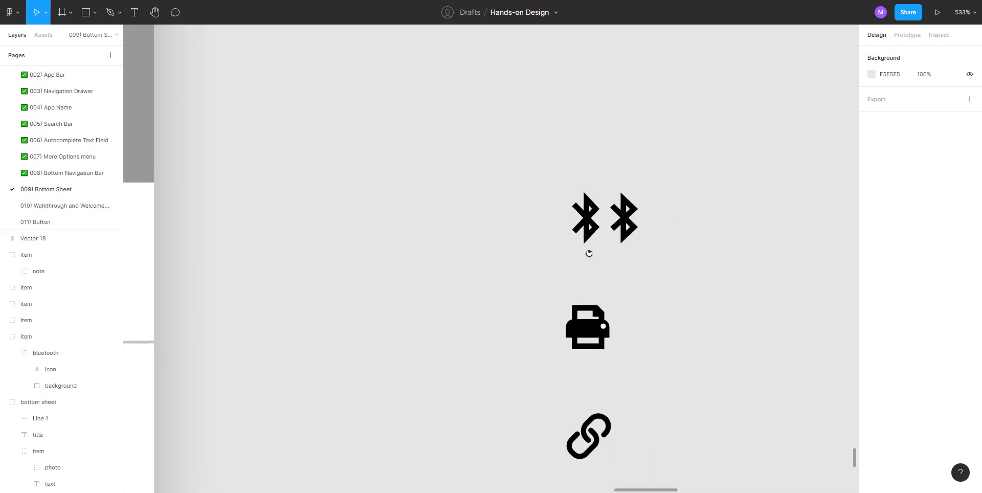
pyautogui.moveTo(556, 205); pyautogui.dragTo(635, 205)
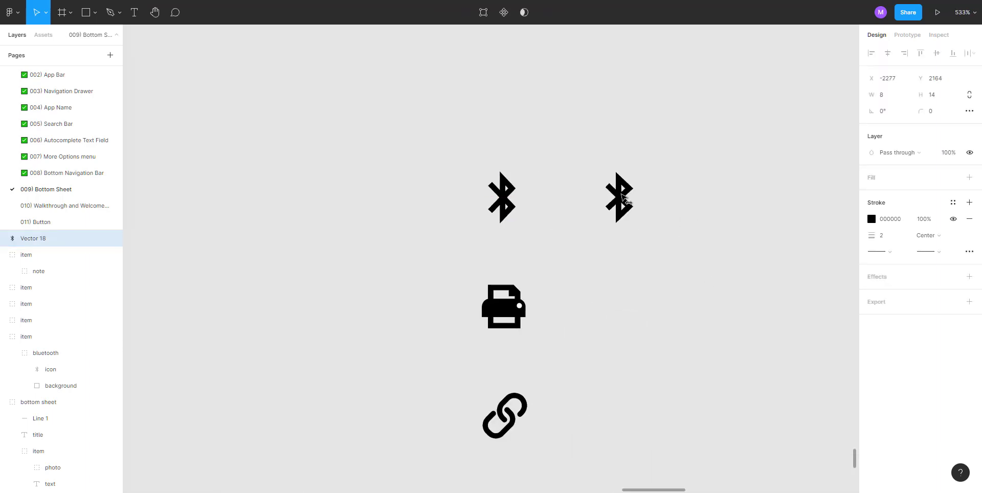
pyautogui.scroll(5, 567, 305)
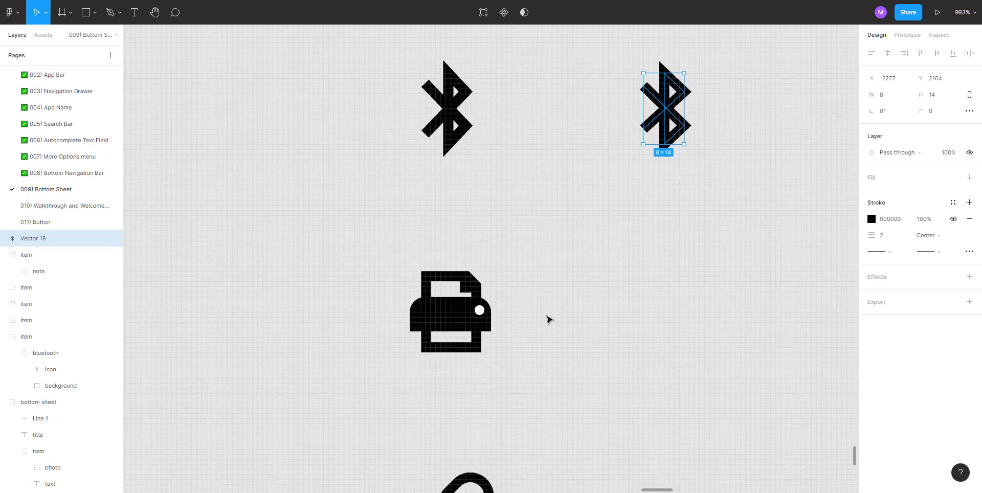
pyautogui.click(549, 320)
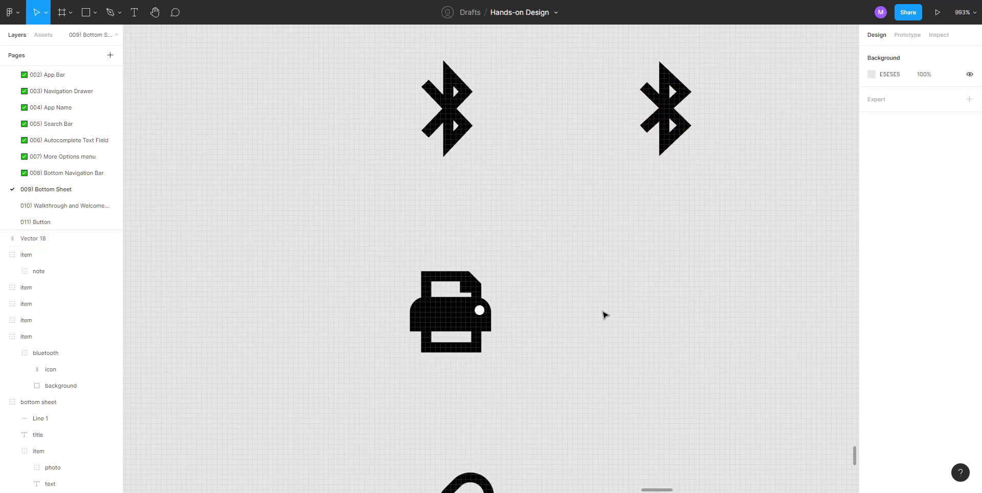
# Draw a rectangle about 13 × 6 beside the printer icon and round its two upper corners with a radius of 8
pyautogui.press('r')
pyautogui.moveTo(553, 303)
pyautogui.mouseDown()
pyautogui.moveTo(599, 333)
pyautogui.moveTo(621, 330)
pyautogui.moveTo(604, 295)
pyautogui.mouseUp()
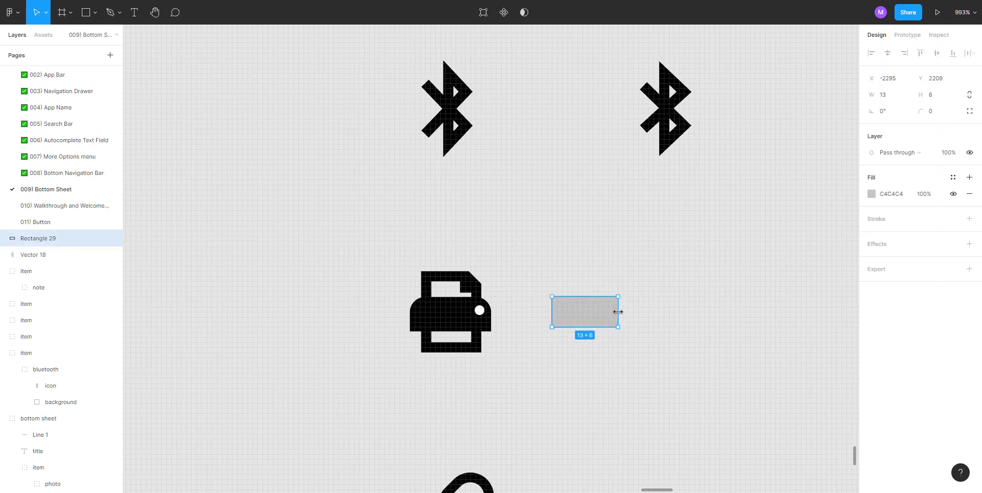
pyautogui.doubleClick(594, 316)
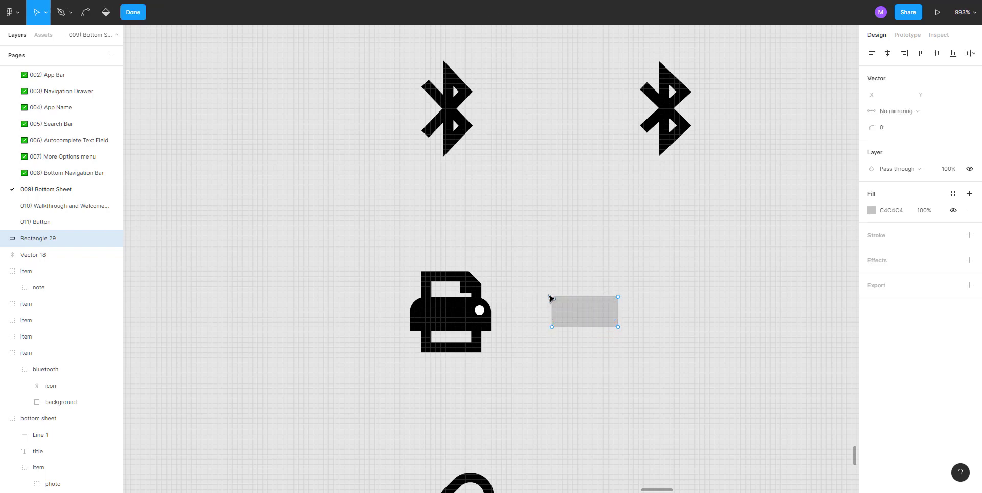
pyautogui.moveTo(521, 287); pyautogui.dragTo(640, 302)
pyautogui.click(899, 130)
pyautogui.write('8')
pyautogui.press('Return')
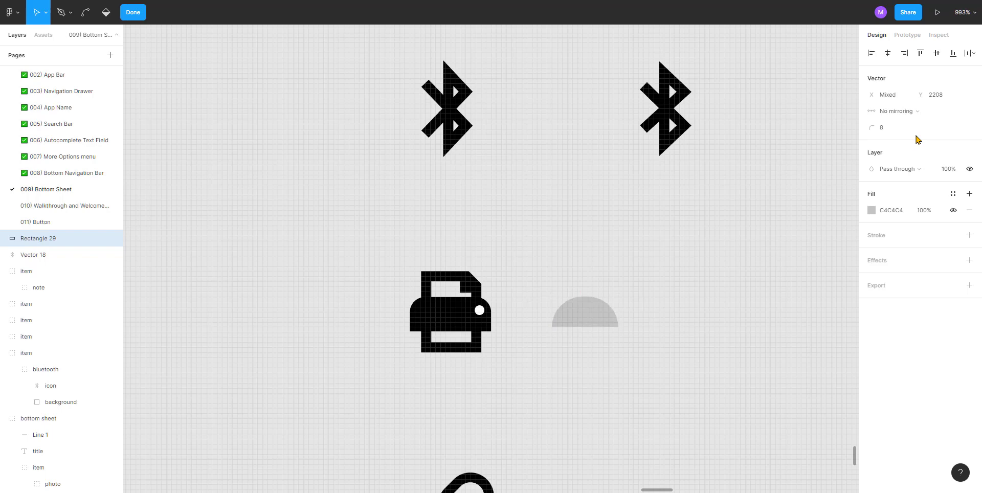
# Set the corner radius of the rectangle's two upper corners to 2
pyautogui.click(895, 131)
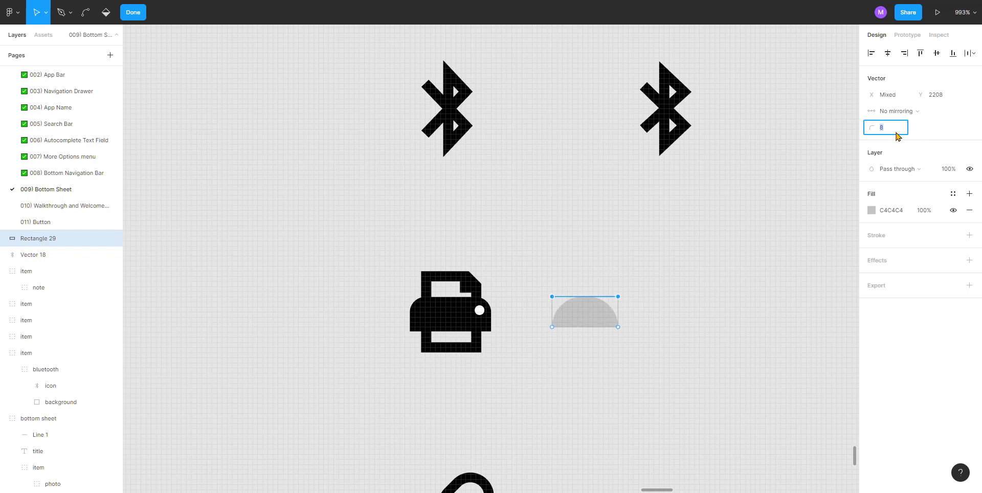
pyautogui.press('Up')
pyautogui.press('Down')
pyautogui.press('Down')
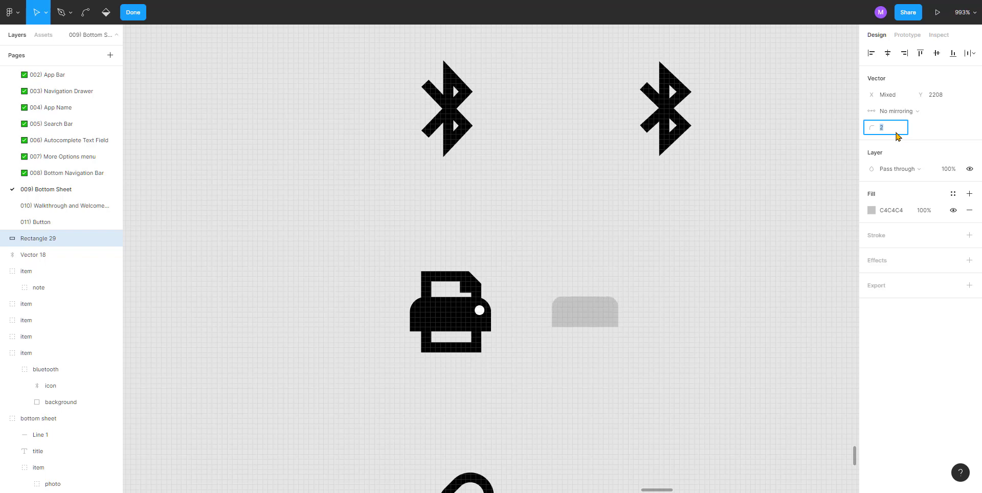
pyautogui.press('Escape')
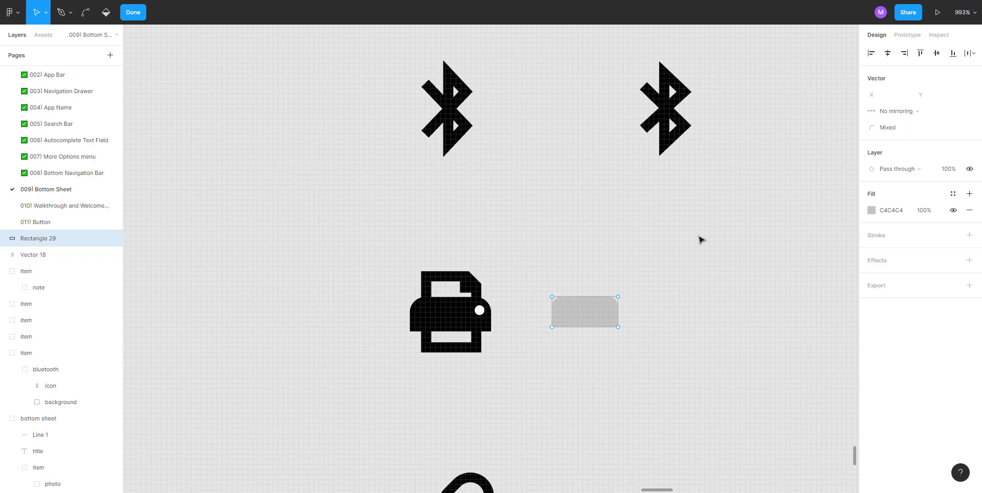
pyautogui.press('Escape')
pyautogui.click(642, 289)
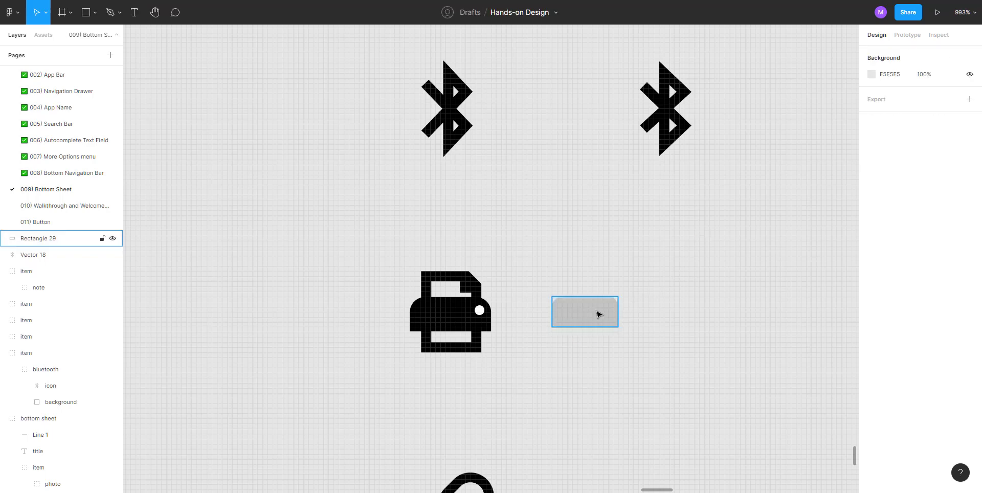
# Fill the rounded rectangle with the black color sampled from the reference printer icon
pyautogui.click(598, 314)
pyautogui.press('i')
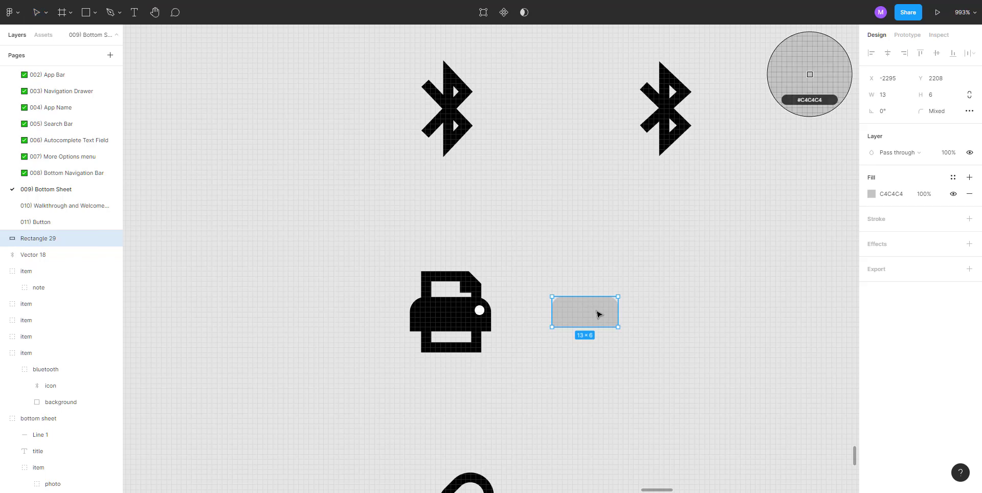
pyautogui.click(463, 303)
pyautogui.click(566, 267)
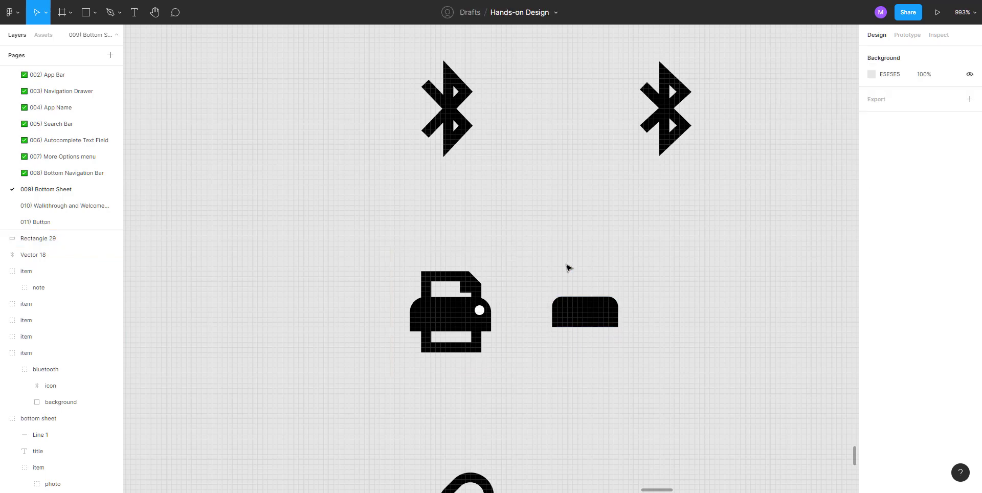
# Add a 2 × 2 circle near the upper-right corner of the black printer body and fill it with FFFFFF
pyautogui.scroll(5, 622, 306)
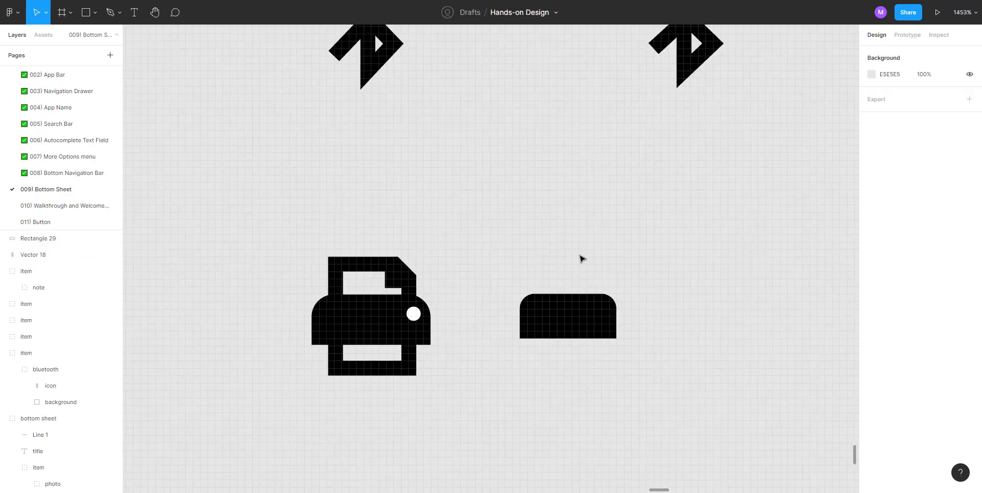
pyautogui.press('o')
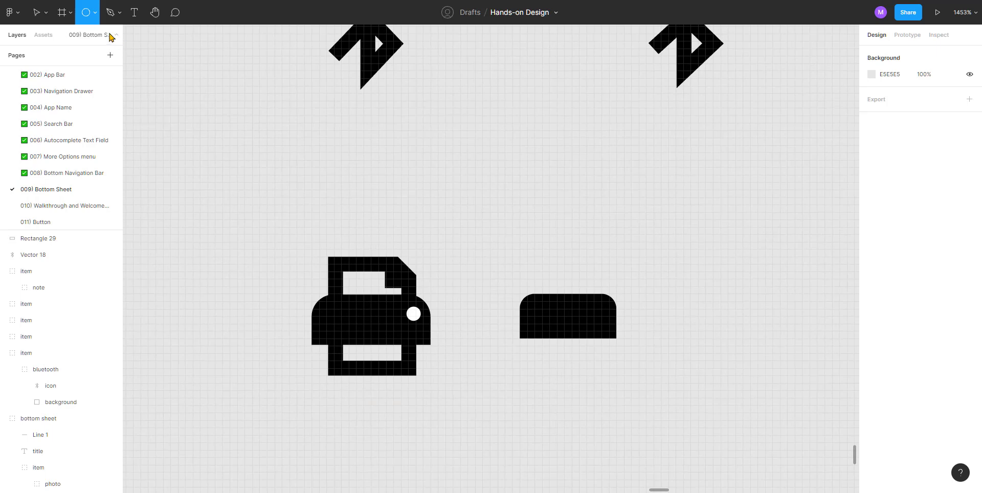
pyautogui.moveTo(586, 204)
pyautogui.mouseDown()
pyautogui.moveTo(613, 231)
pyautogui.moveTo(601, 217)
pyautogui.moveTo(601, 316)
pyautogui.mouseUp()
pyautogui.click(636, 214)
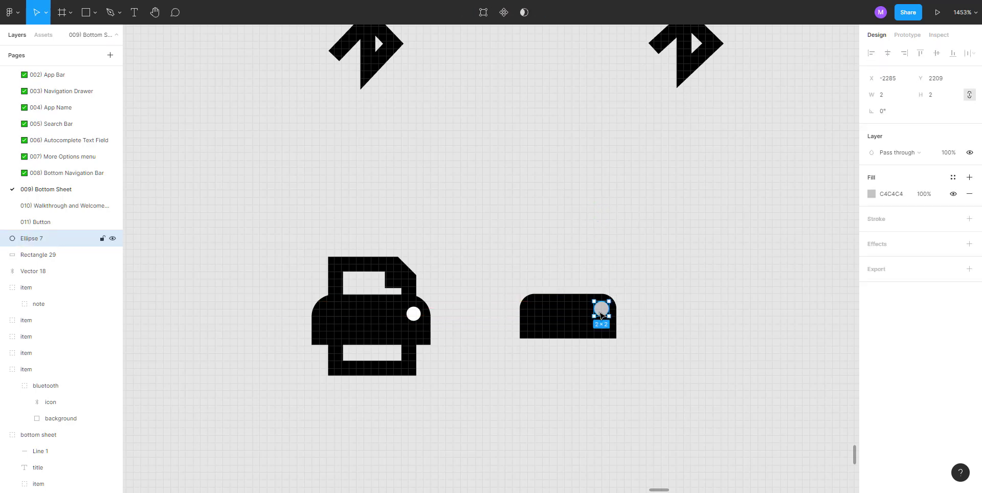
pyautogui.click(871, 194)
pyautogui.write('ffffff')
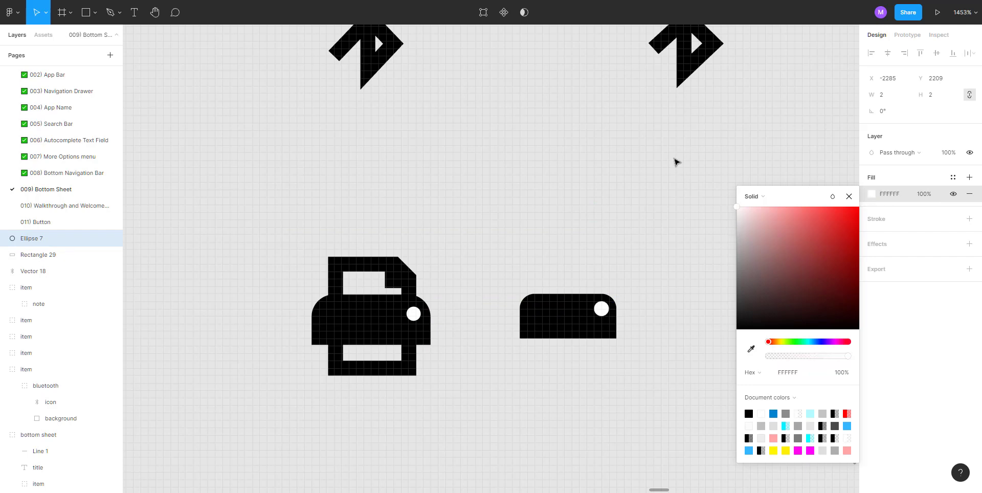
pyautogui.press('Return')
pyautogui.click(642, 200)
# Draw a closed Pen path, about 10 × 15.5, over the printer body as a paper sheet with a cut upper-right corner
pyautogui.scroll(1, 628, 296)
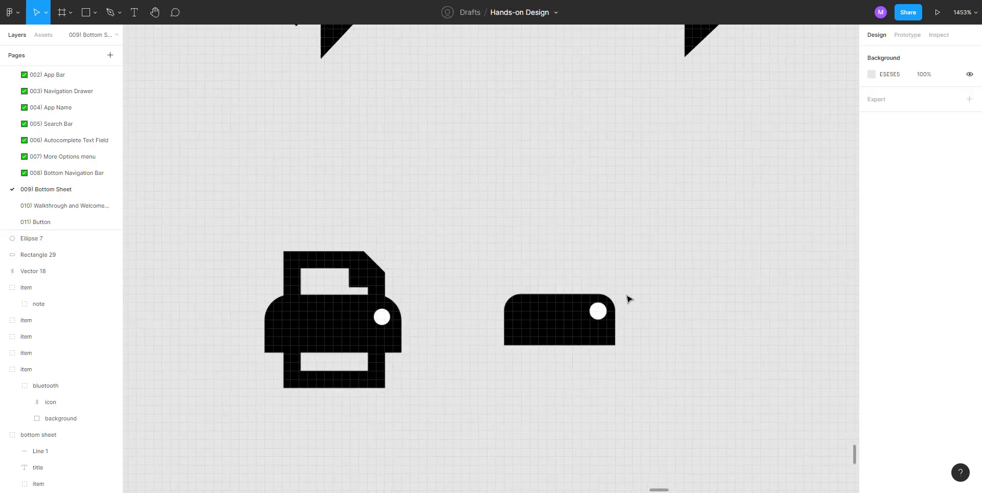
pyautogui.moveTo(506, 240); pyautogui.dragTo(554, 211)
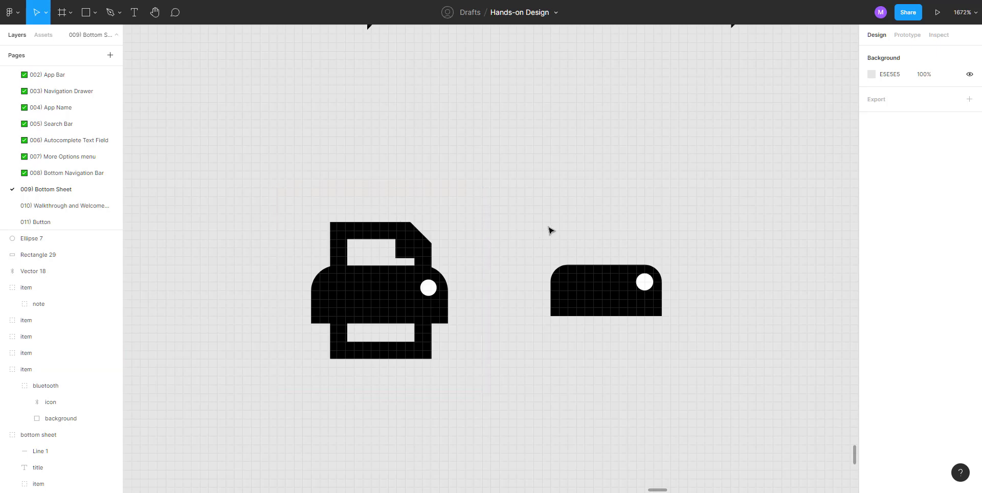
pyautogui.click(119, 12)
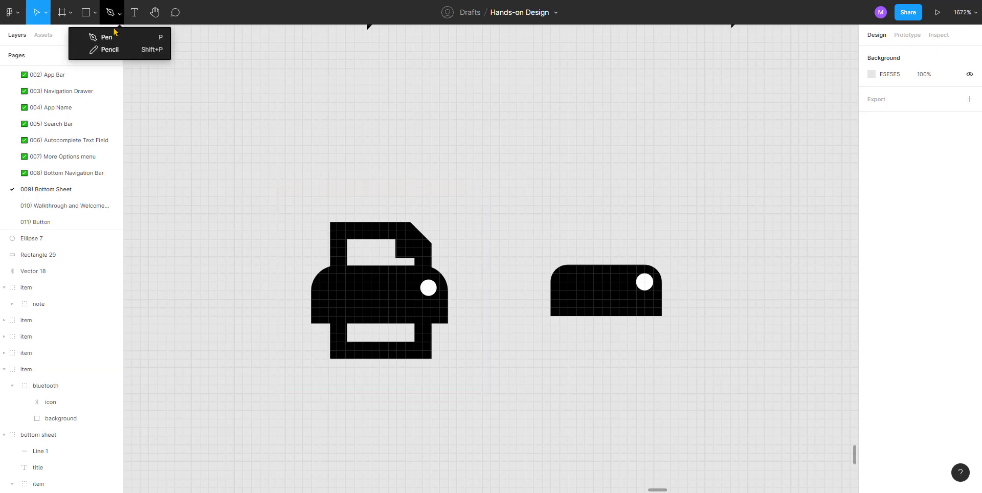
pyautogui.click(111, 36)
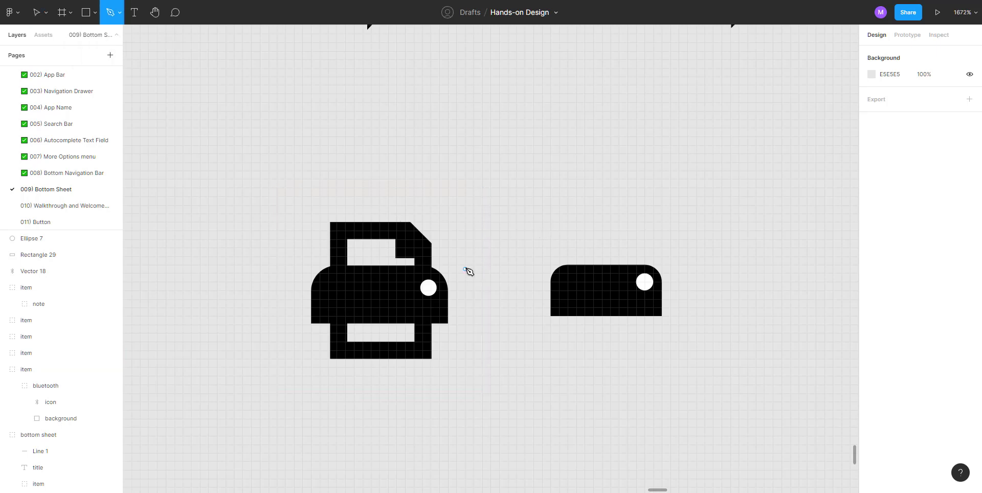
pyautogui.click(563, 226)
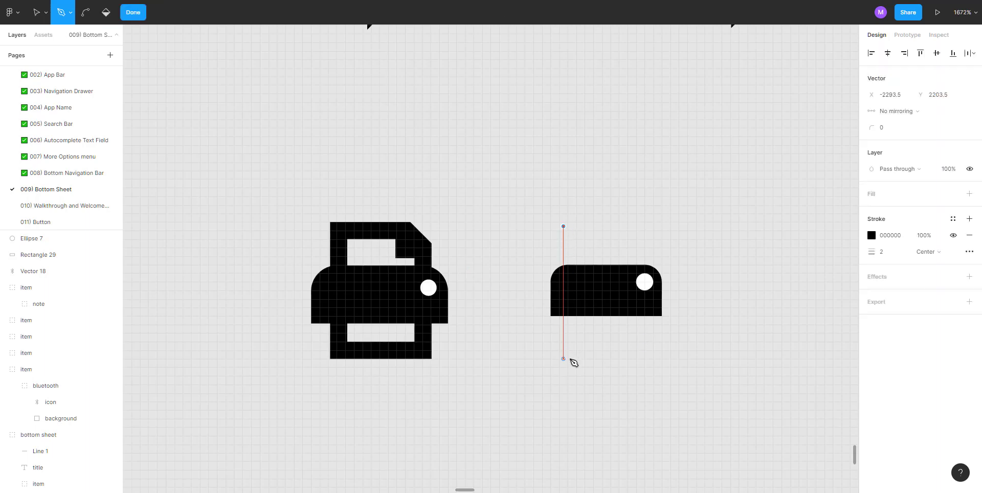
pyautogui.click(563, 358)
pyautogui.click(648, 359)
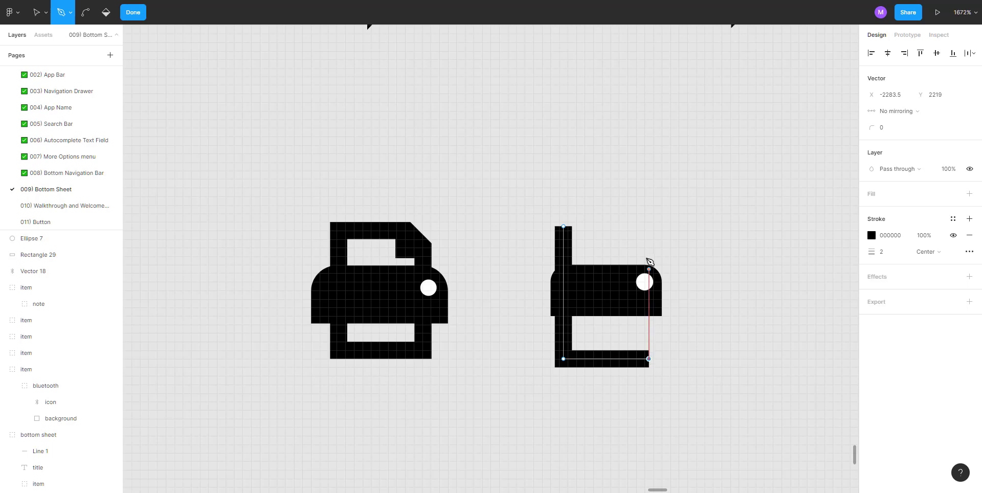
pyautogui.click(649, 248)
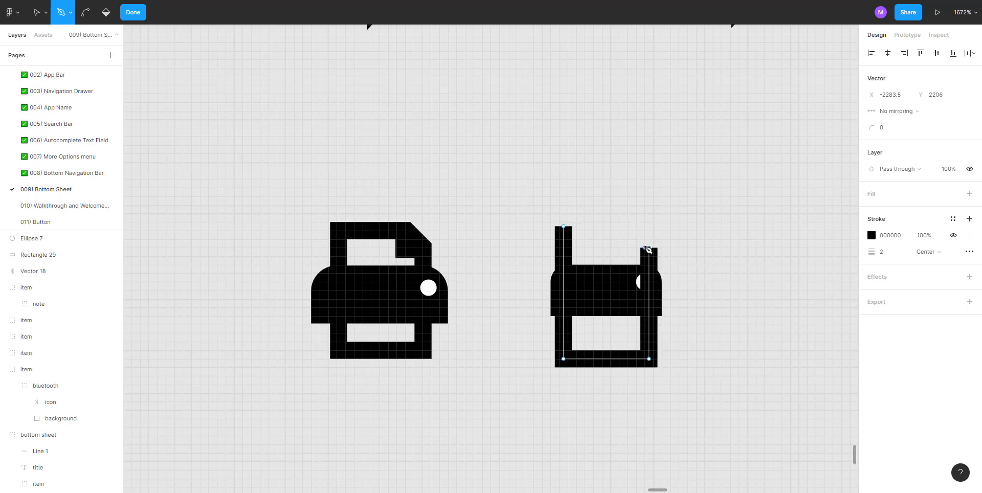
pyautogui.click(628, 226)
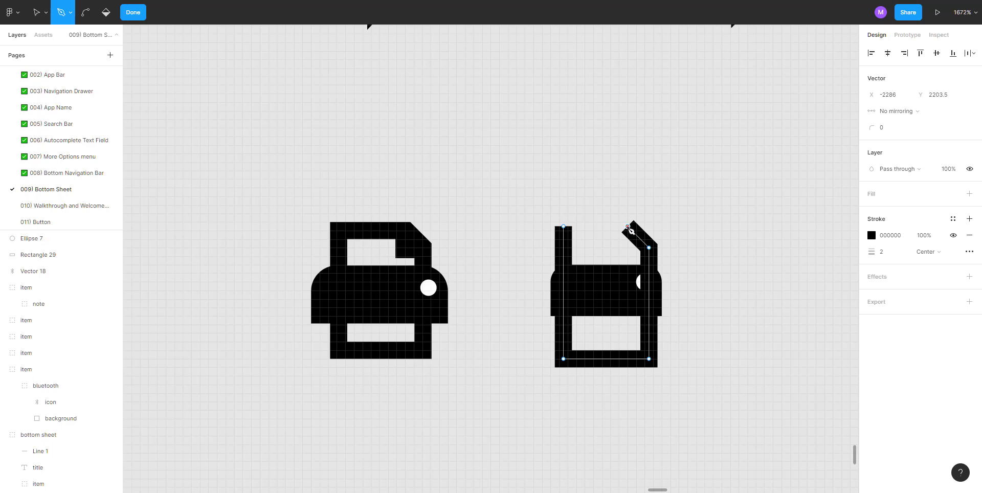
pyautogui.click(563, 226)
pyautogui.press('Escape')
pyautogui.press('Escape')
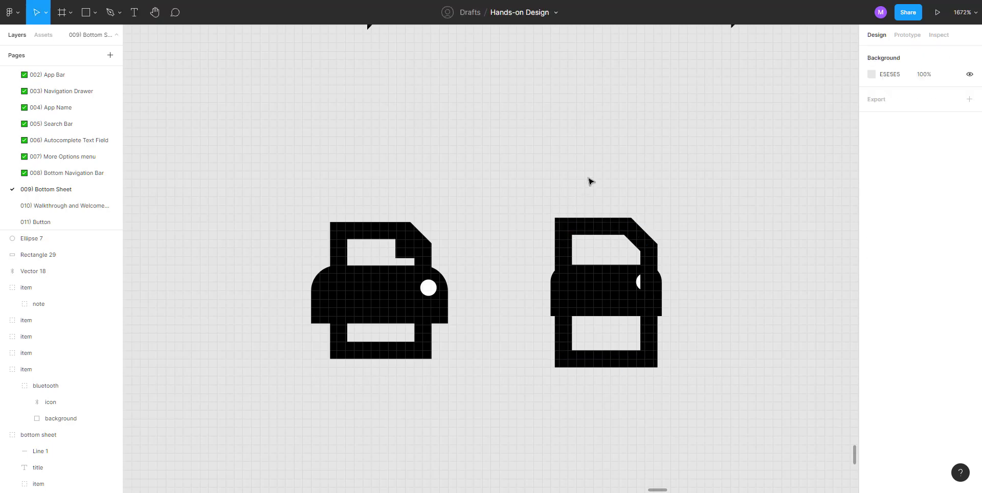
# Move the paper outline above the printer body, to X -2296, Y 2189
pyautogui.click(595, 227)
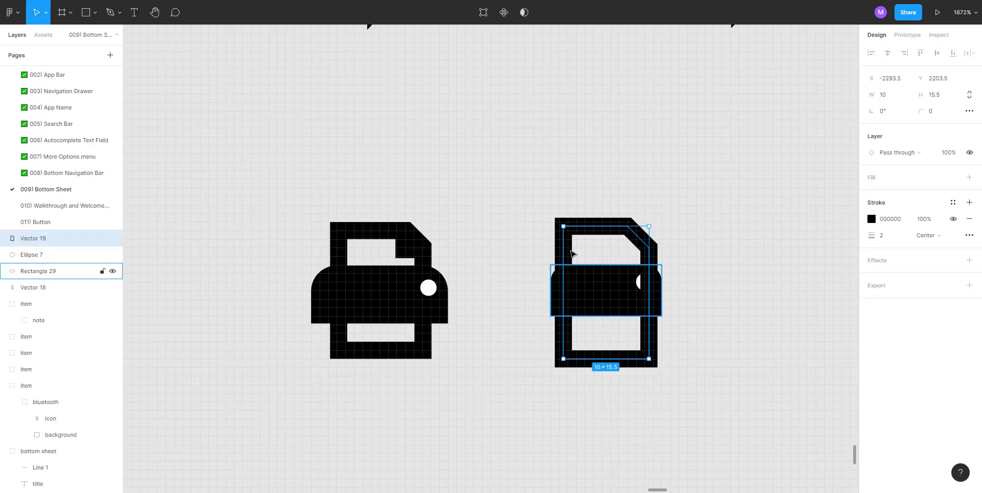
pyautogui.moveTo(590, 230); pyautogui.dragTo(566, 106)
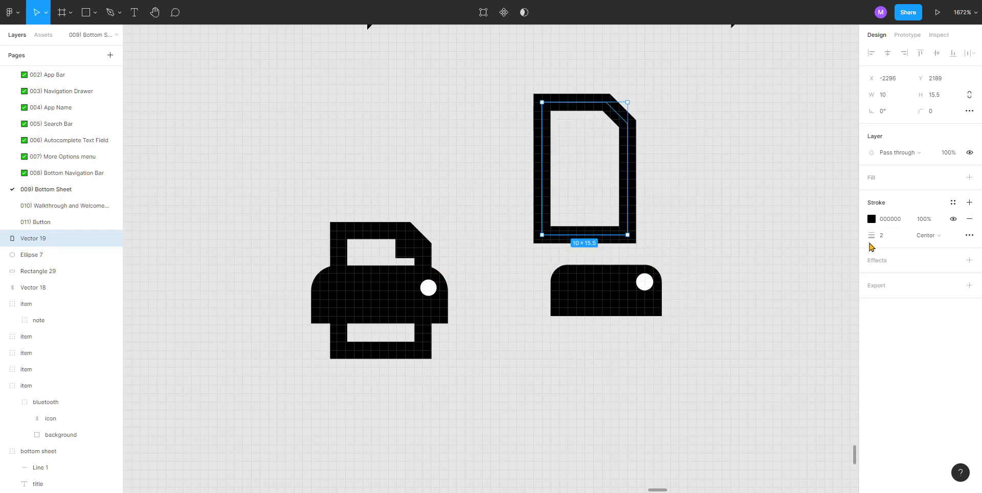
pyautogui.scroll(2, 583, 141)
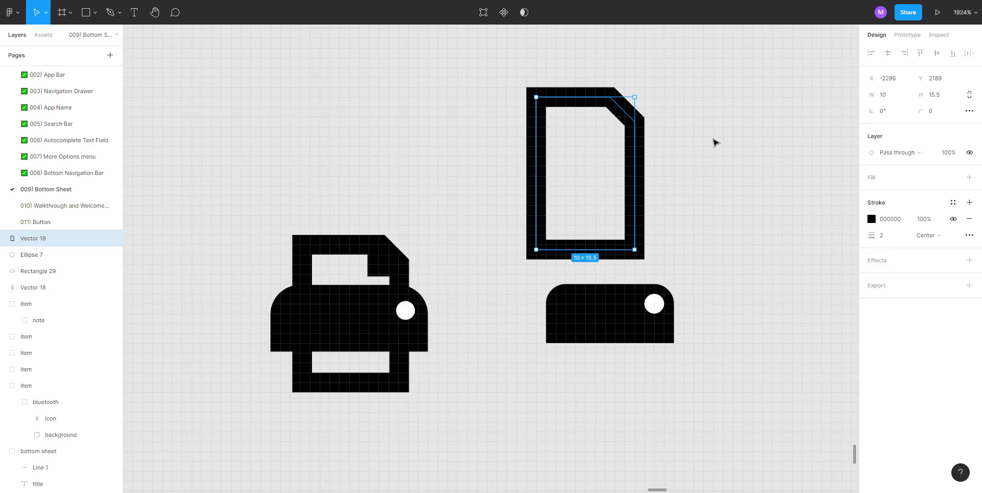
# Draw an L-shaped Pen path, about 4 × 3.5, and place it inside the paper outline's cut corner as the fold
pyautogui.press('p')
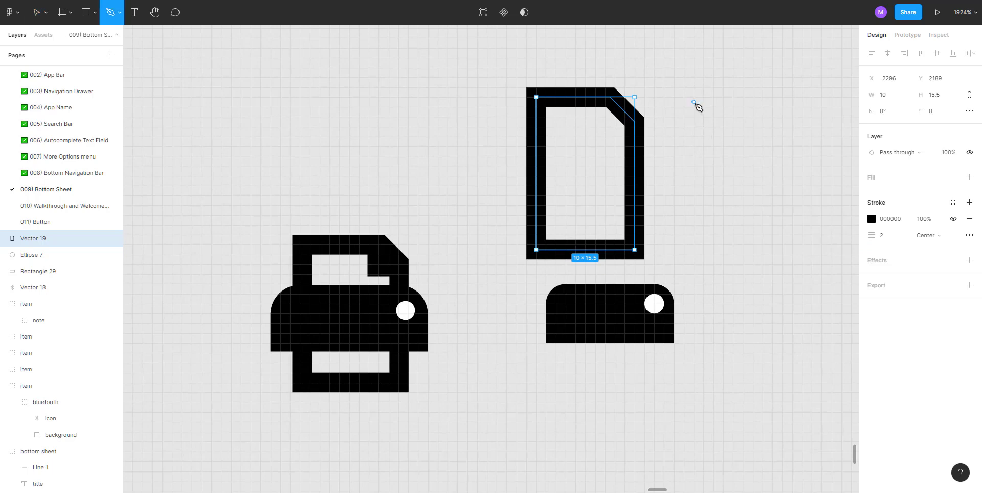
pyautogui.click(693, 102)
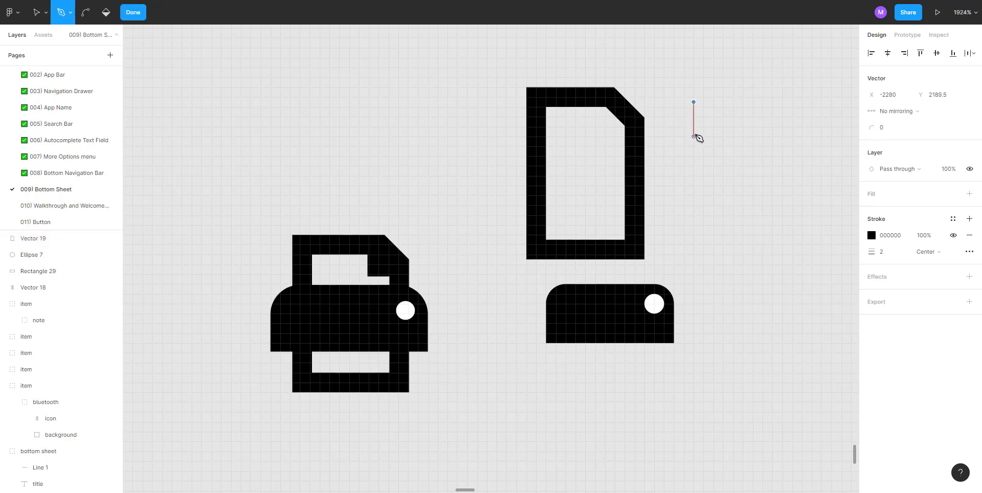
pyautogui.click(694, 136)
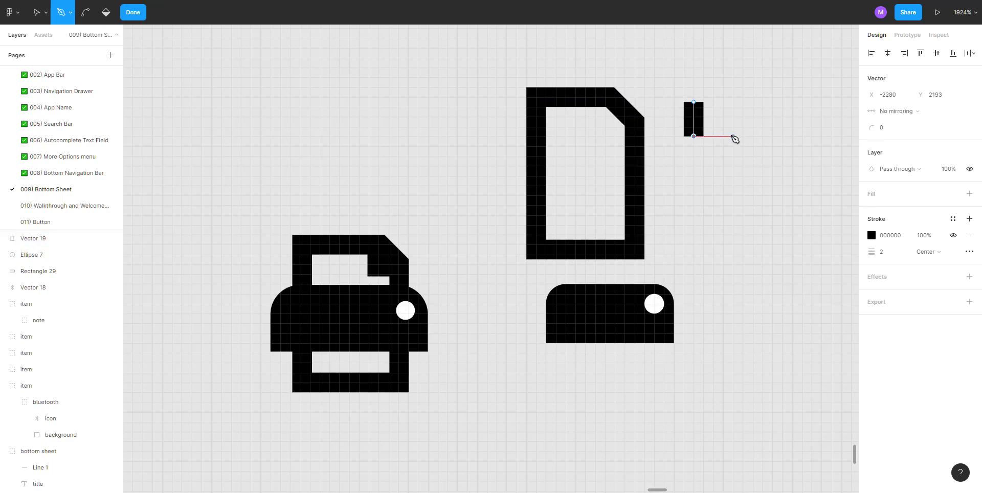
pyautogui.click(733, 137)
pyautogui.press('Escape')
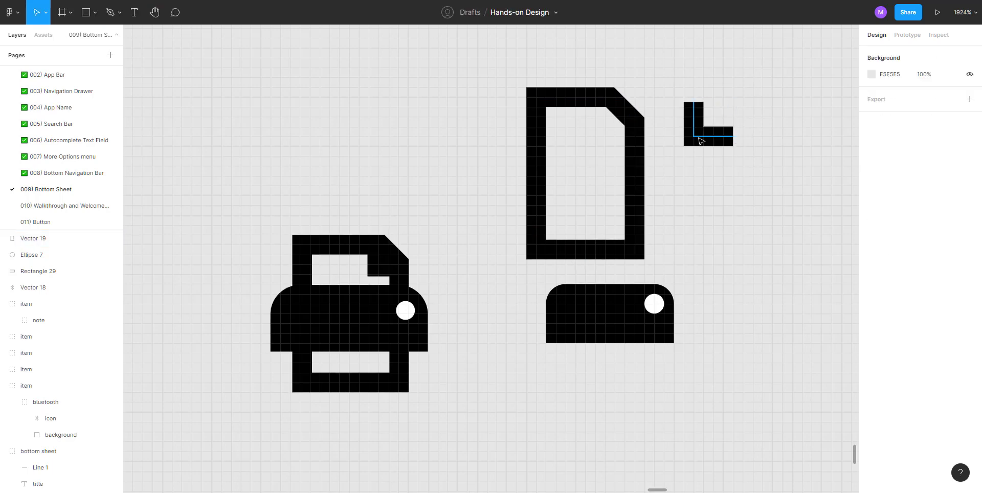
pyautogui.moveTo(702, 141); pyautogui.dragTo(604, 135)
pyautogui.click(724, 136)
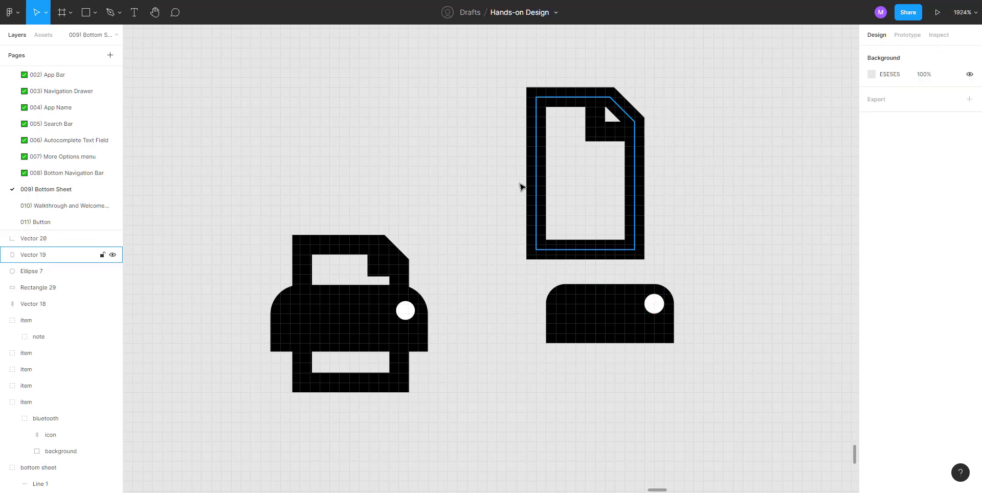
# Move the paper outline's two bottom points up to Y 2202.5, shortening the outline to a height of 13.5
pyautogui.moveTo(501, 189); pyautogui.dragTo(666, 267)
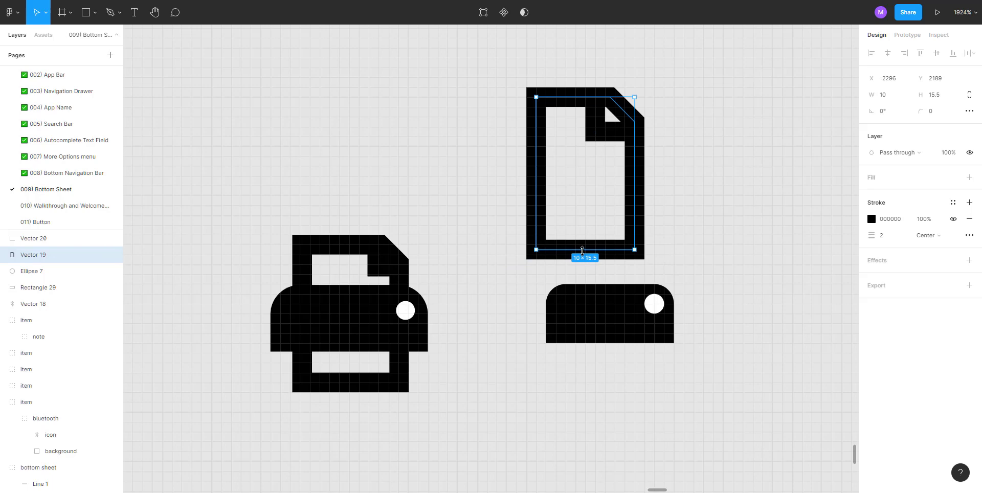
pyautogui.moveTo(584, 249); pyautogui.dragTo(582, 223)
pyautogui.hotkey('ctrl', 'z')
pyautogui.press('Return')
pyautogui.moveTo(485, 227); pyautogui.dragTo(667, 269)
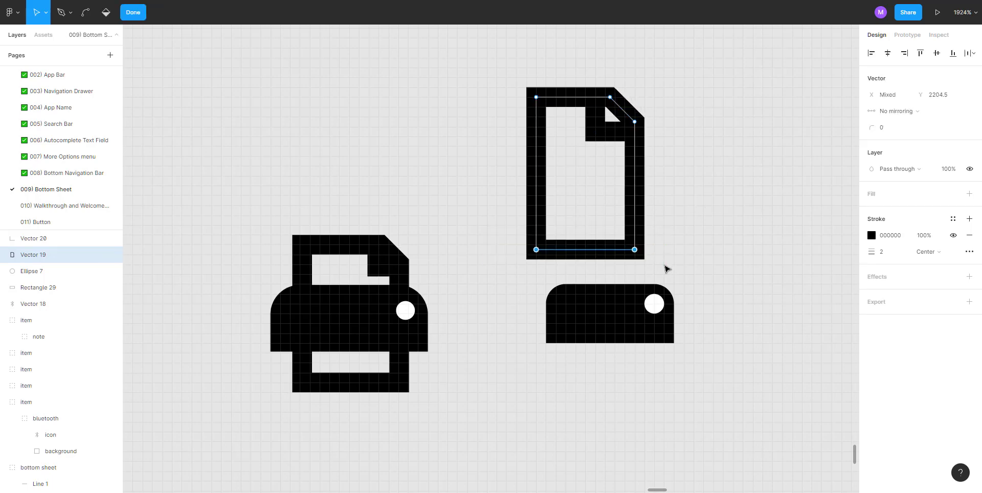
pyautogui.hotkey('shift', 'Up')
pyautogui.hotkey('shift', 'Down')
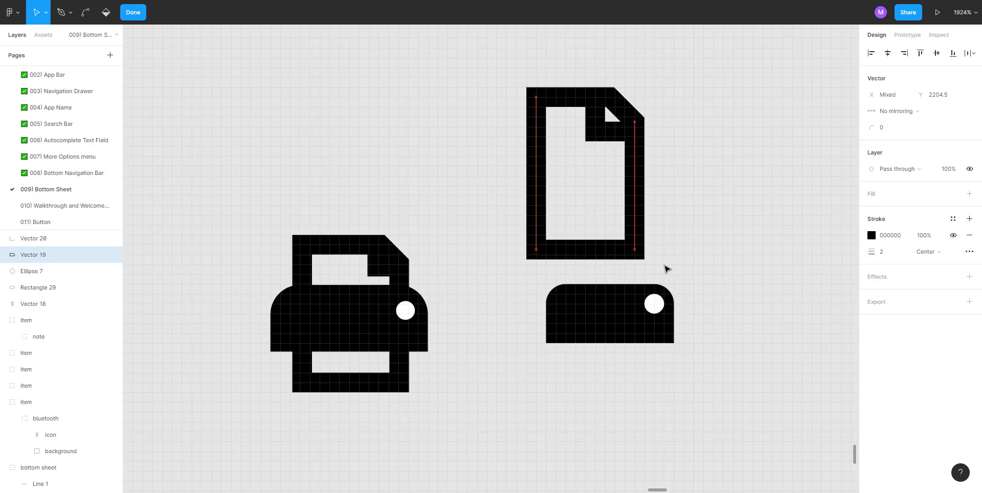
pyautogui.press('Up')
pyautogui.press('Up')
pyautogui.press('Up')
pyautogui.press('Down')
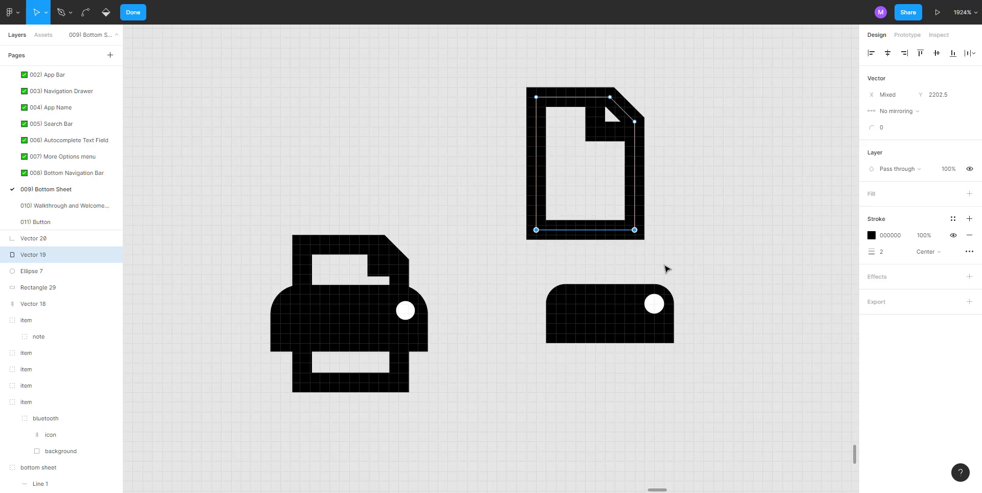
pyautogui.click(697, 134)
pyautogui.click(525, 81)
pyautogui.click(549, 104)
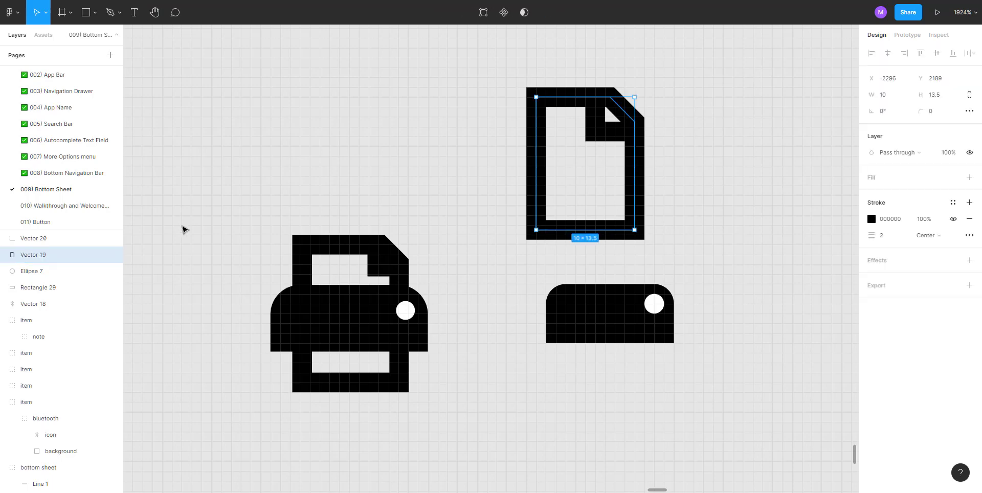
# Rename the layers of the paper outline and its corner fold to "shape"
pyautogui.doubleClick(34, 255)
pyautogui.write('shape')
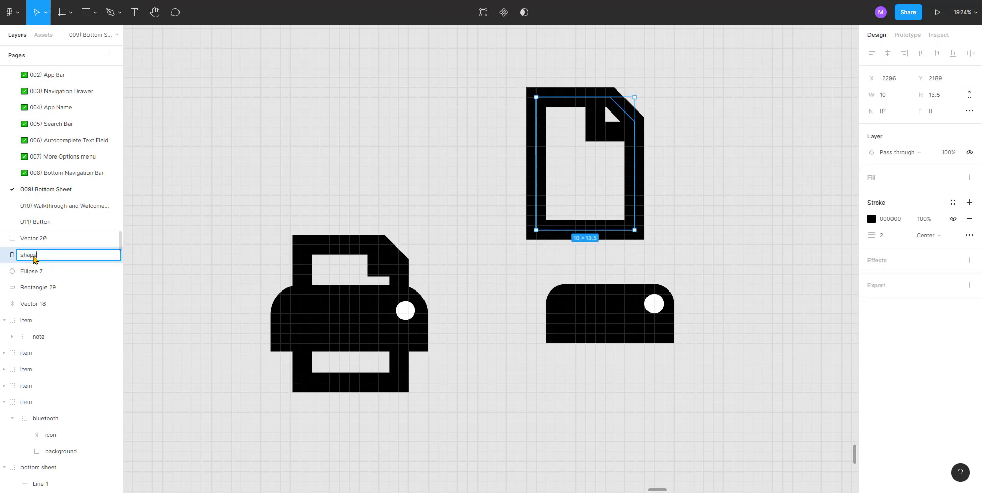
pyautogui.press('Return')
pyautogui.doubleClick(33, 239)
pyautogui.write('s')
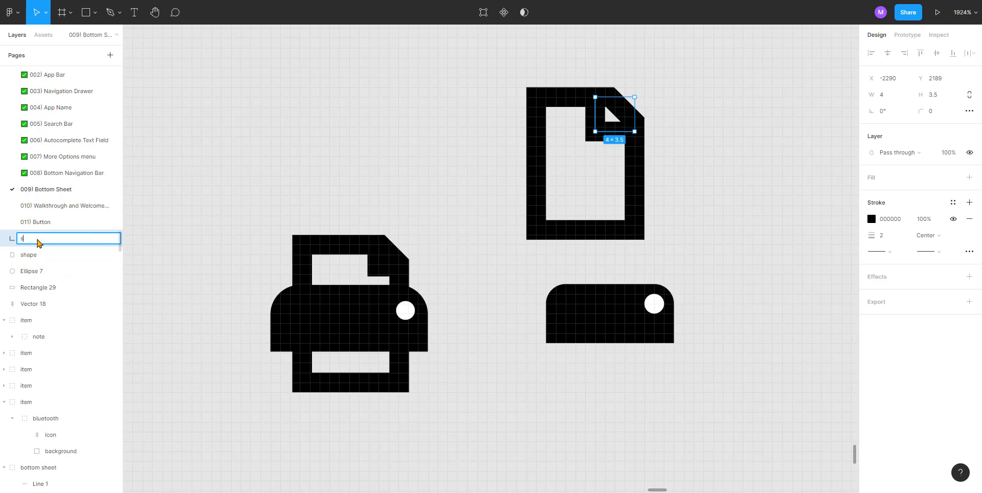
pyautogui.write('hape')
pyautogui.press('Return')
# Rename the white circle's layer and the Vector 18 layer to "shape"
pyautogui.click(33, 271)
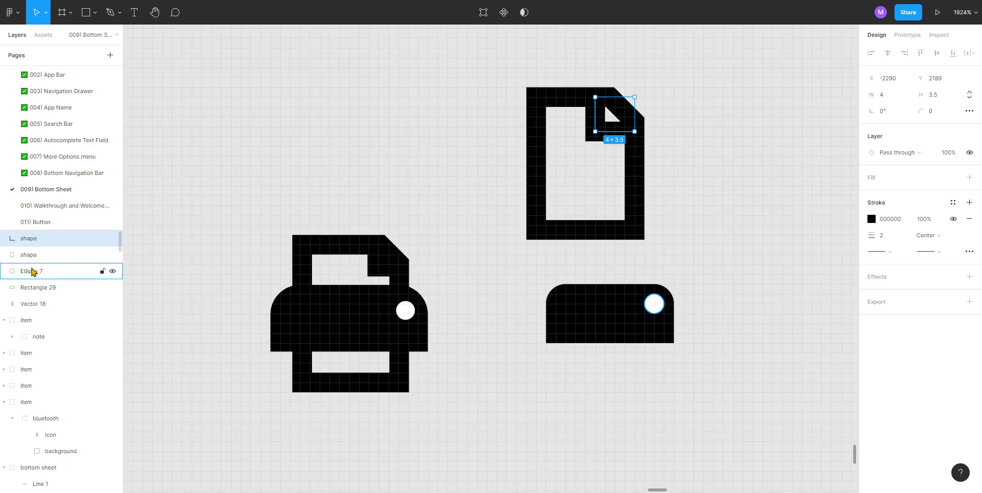
pyautogui.doubleClick(32, 271)
pyautogui.write('shape')
pyautogui.press('Return')
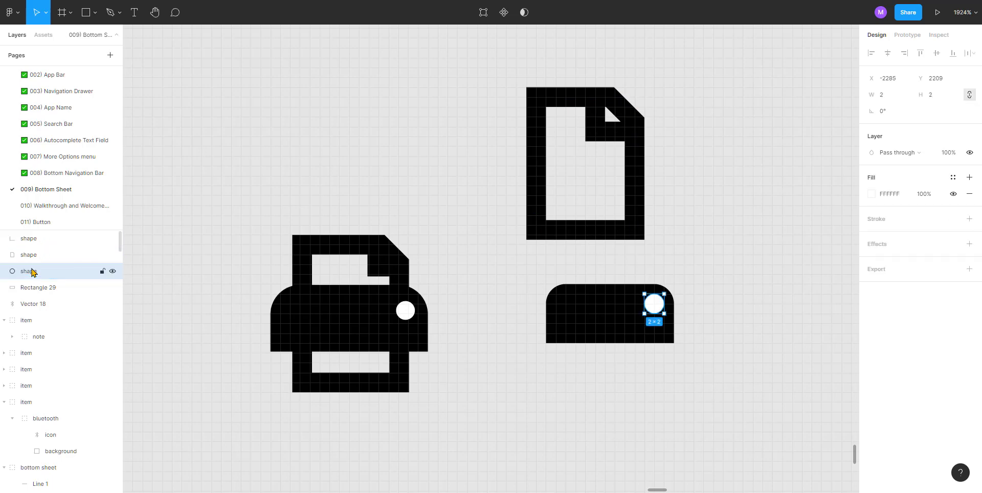
pyautogui.doubleClick(32, 304)
pyautogui.write('s')
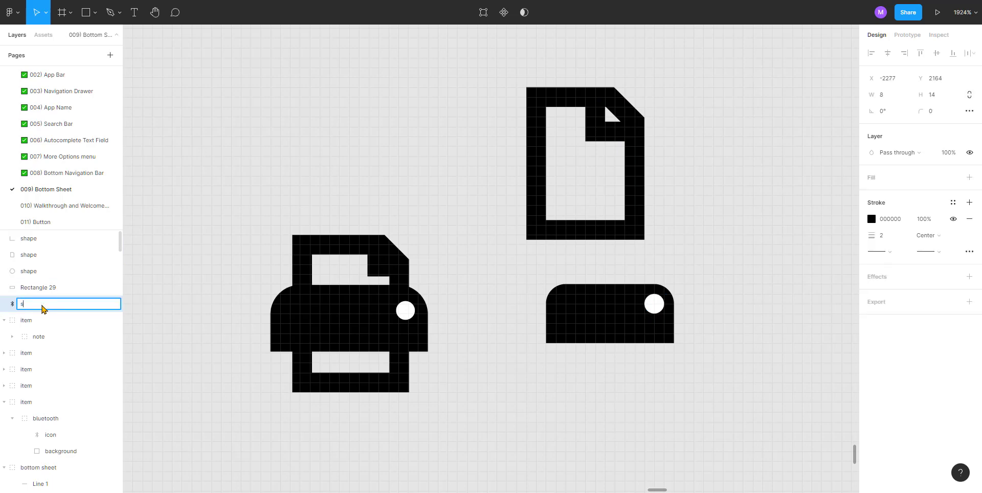
pyautogui.write('hape')
pyautogui.press('Return')
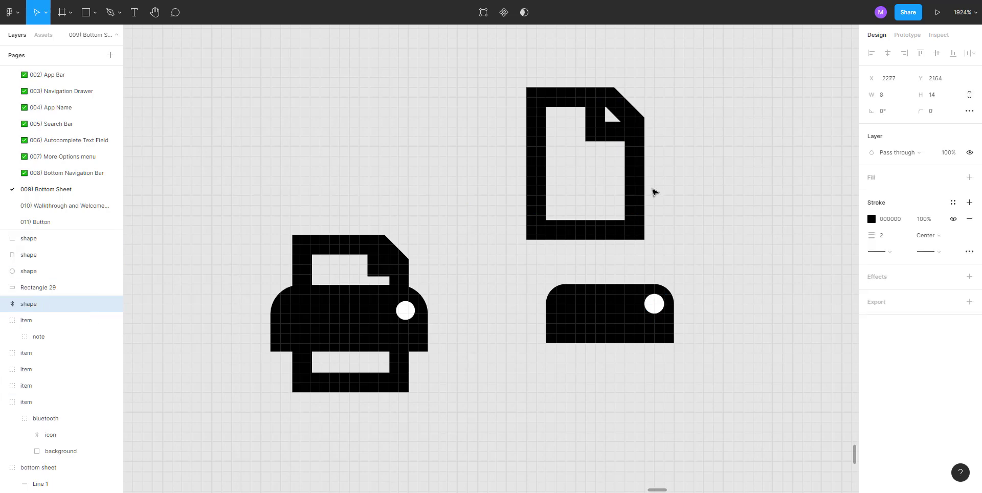
# Group the paper outline with its corner fold and move the group just above the black printer body
pyautogui.scroll(-3, 651, 191)
pyautogui.click(674, 172)
pyautogui.moveTo(677, 149); pyautogui.dragTo(630, 165)
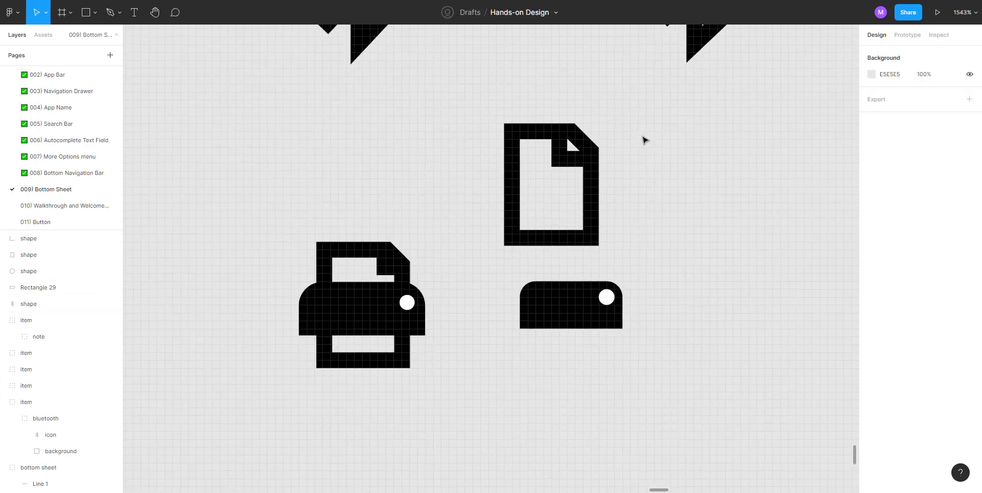
pyautogui.moveTo(636, 127); pyautogui.dragTo(484, 248)
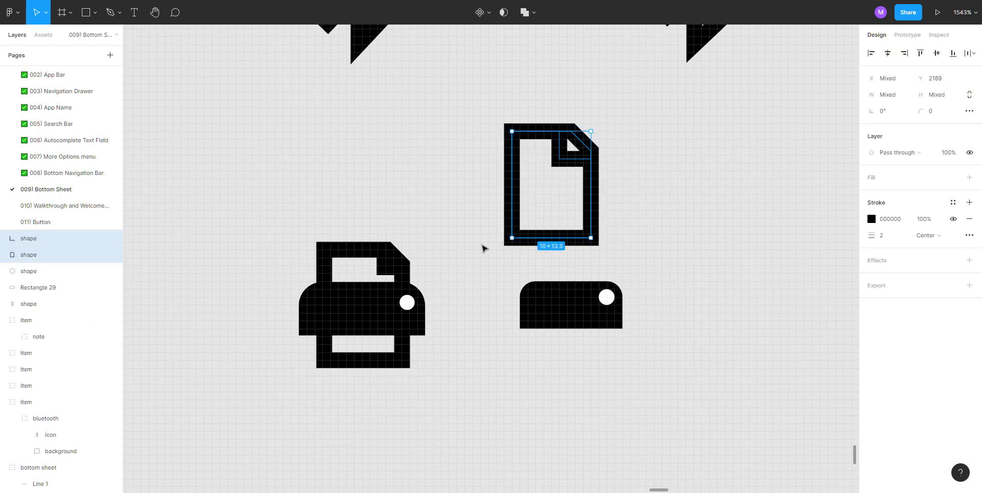
pyautogui.hotkey('ctrl', 'g')
pyautogui.click(671, 206)
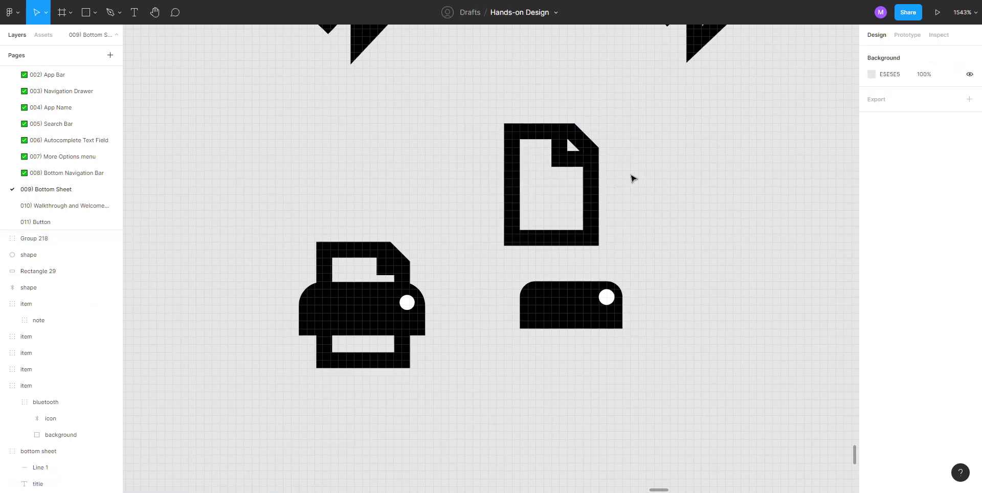
pyautogui.moveTo(594, 179); pyautogui.dragTo(610, 203)
# Bring the black printer body and its white circle in front of the paper group and place them over its lower half
pyautogui.moveTo(653, 338); pyautogui.dragTo(508, 285)
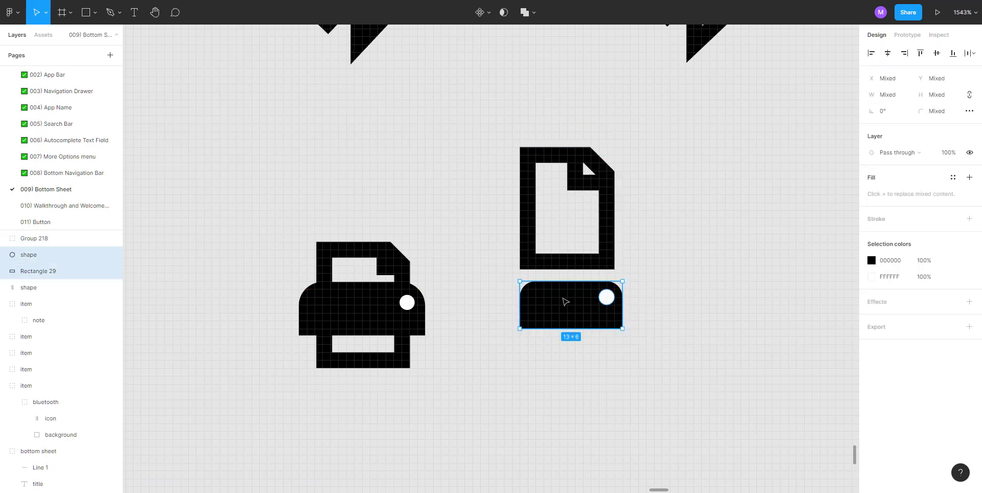
pyautogui.hotkey('ctrl', 'x')
pyautogui.hotkey('ctrl', 'v')
pyautogui.moveTo(564, 301); pyautogui.dragTo(563, 220)
# Widen the printer body on both sides to a width of 16, starting at X -2297
pyautogui.scroll(3, 563, 221)
pyautogui.click(673, 225)
pyautogui.click(513, 225)
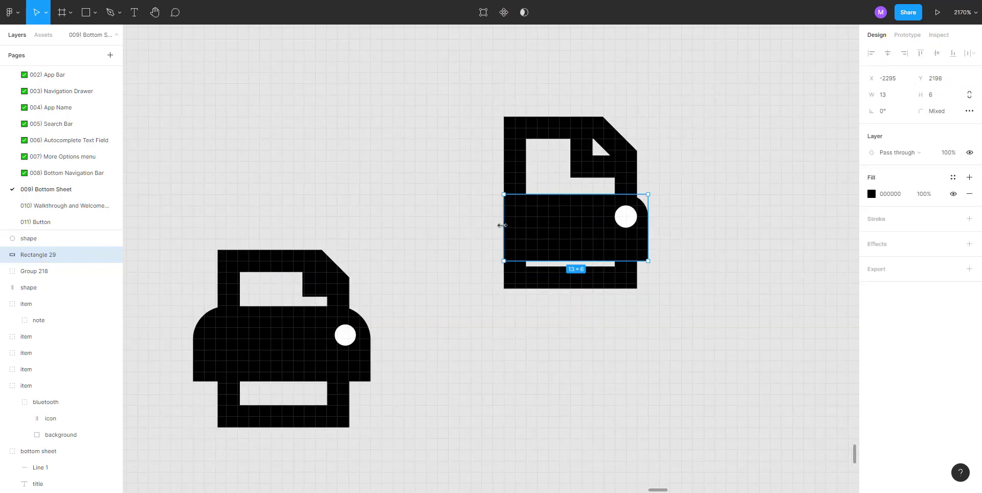
pyautogui.moveTo(496, 225); pyautogui.dragTo(481, 224)
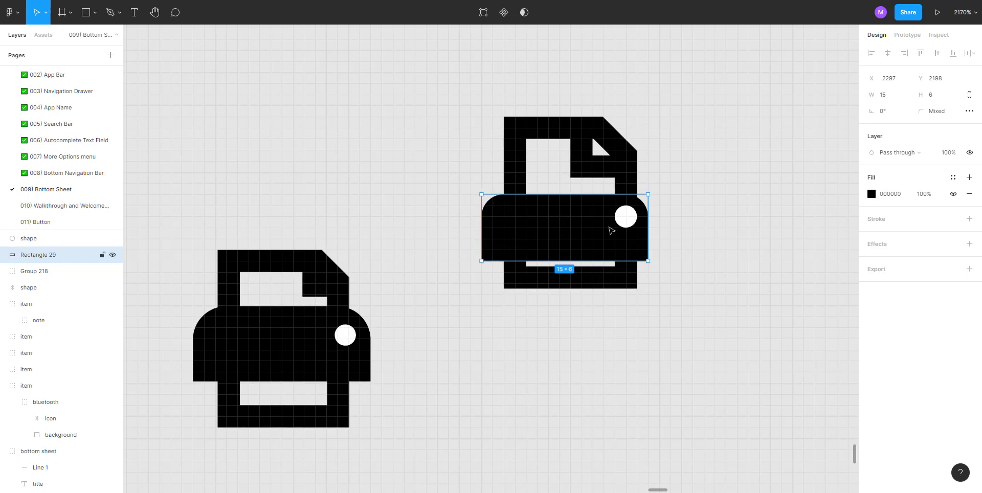
pyautogui.moveTo(652, 227); pyautogui.dragTo(653, 226)
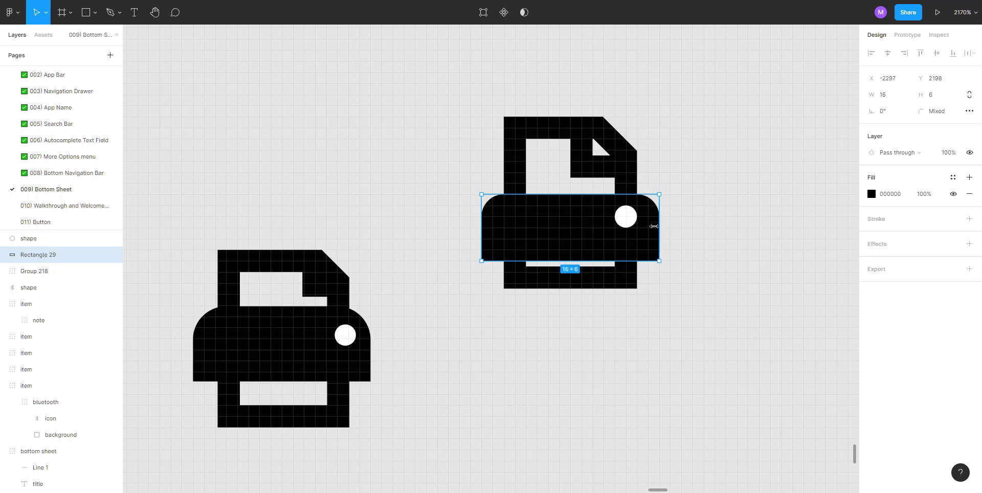
pyautogui.click(712, 223)
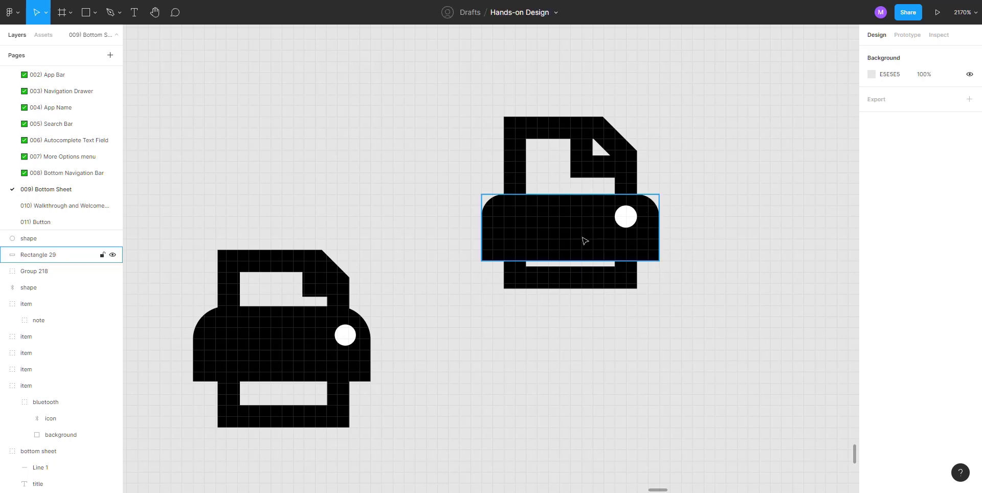
# Lower the paper outline's two bottom points inside the group so the outline's height becomes 14.5
pyautogui.click(525, 131)
pyautogui.press('Return')
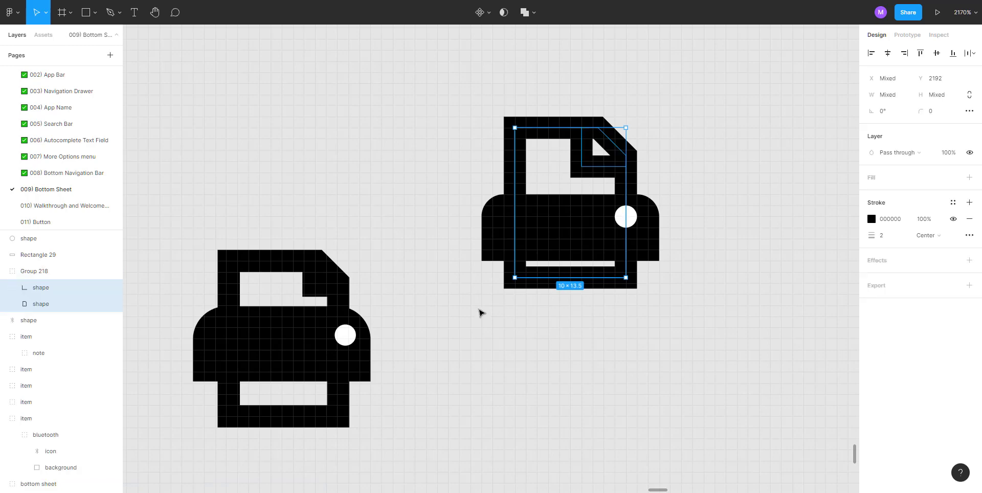
pyautogui.click(515, 316)
pyautogui.click(515, 276)
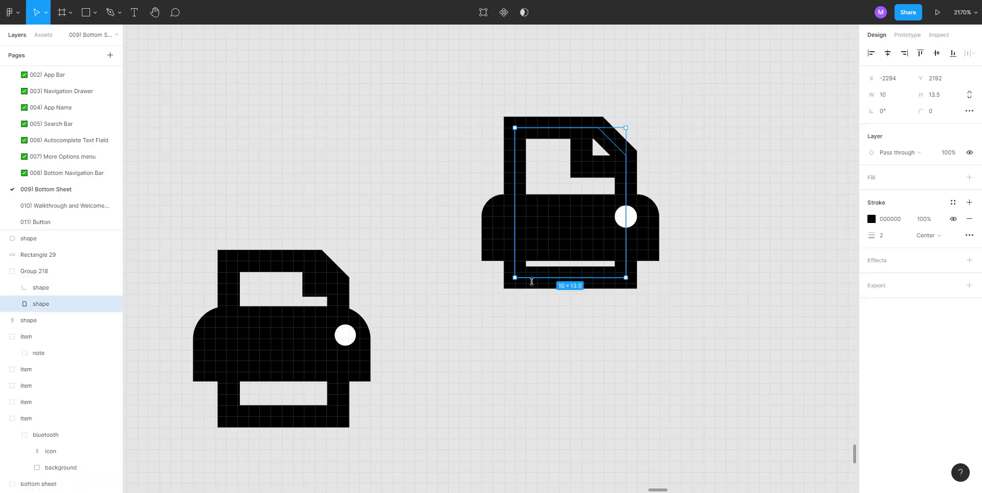
pyautogui.moveTo(532, 281); pyautogui.dragTo(630, 290)
pyautogui.hotkey('ctrl', 'z')
pyautogui.press('Return')
pyautogui.click(691, 282)
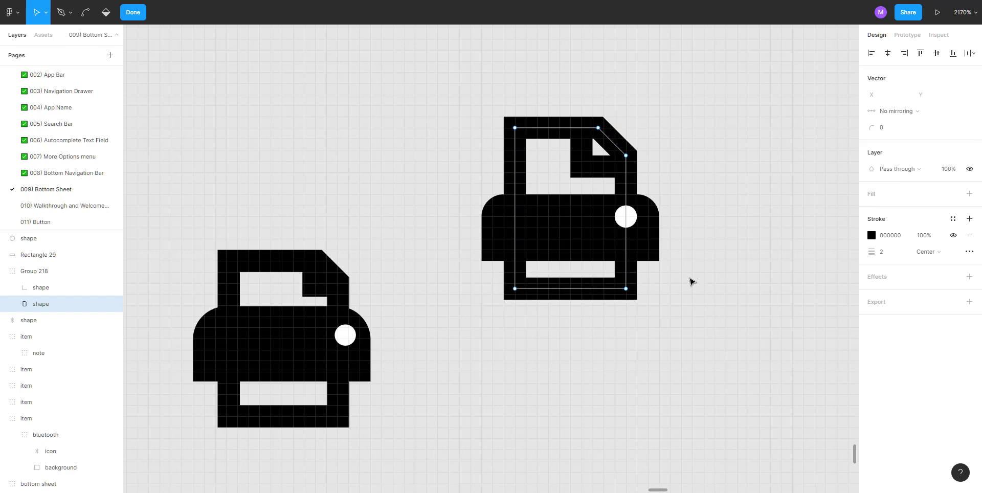
pyautogui.click(690, 281)
# Ungroup the paper outline and its corner fold
pyautogui.scroll(-5, 690, 282)
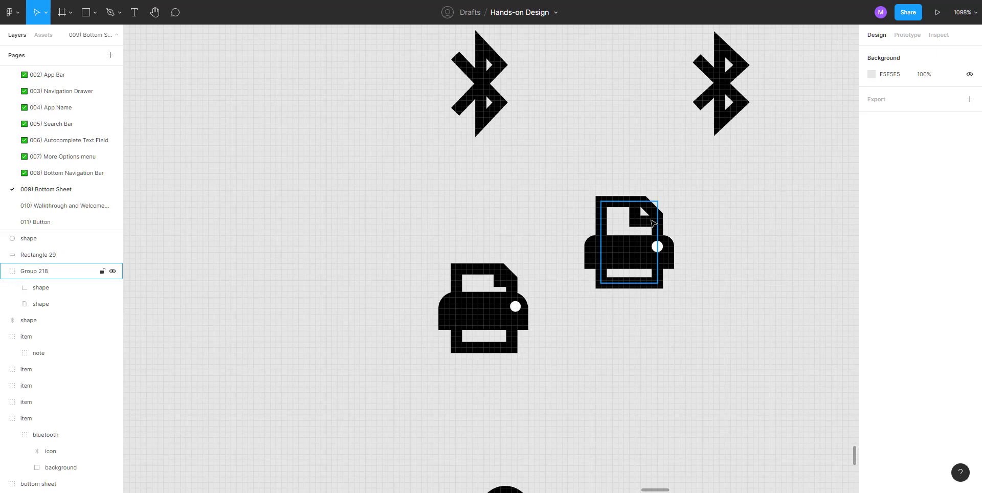
pyautogui.click(652, 222)
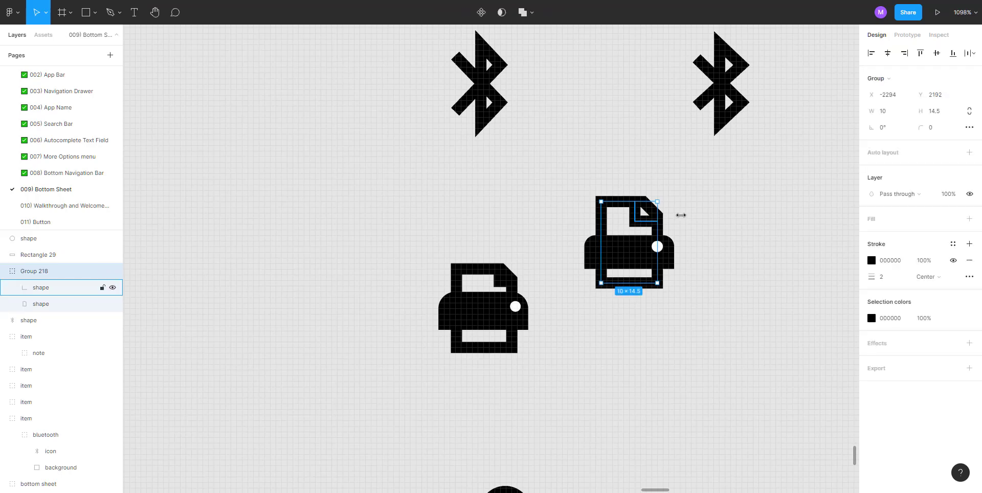
pyautogui.hotkey('ctrl', 'shift', 'g')
pyautogui.click(710, 213)
# Move all the recreated printer shapes level with the example printer, beneath the recreated Bluetooth icon
pyautogui.moveTo(676, 210); pyautogui.dragTo(568, 222)
pyautogui.moveTo(445, 189); pyautogui.dragTo(603, 344)
pyautogui.scroll(-2, 525, 264)
pyautogui.moveTo(458, 210); pyautogui.dragTo(577, 287)
pyautogui.scroll(-2, 471, 268)
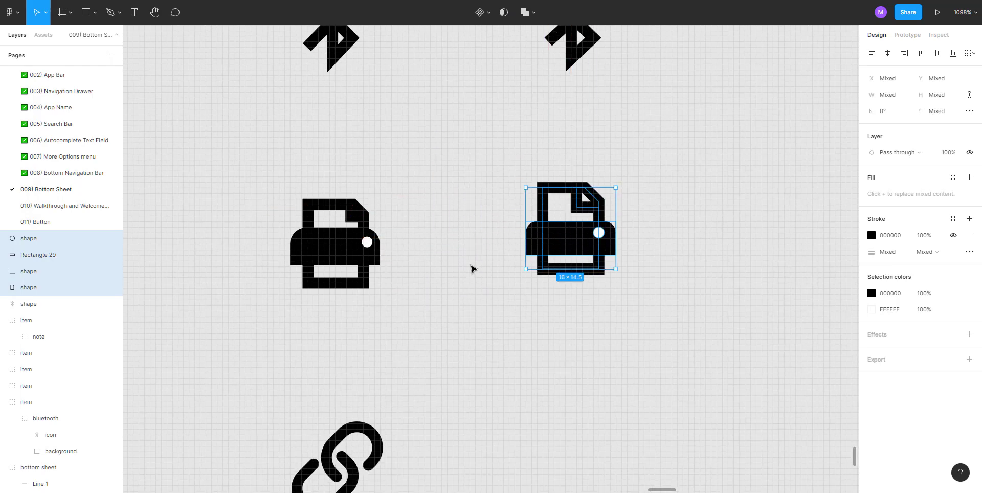
pyautogui.moveTo(554, 245); pyautogui.dragTo(556, 251)
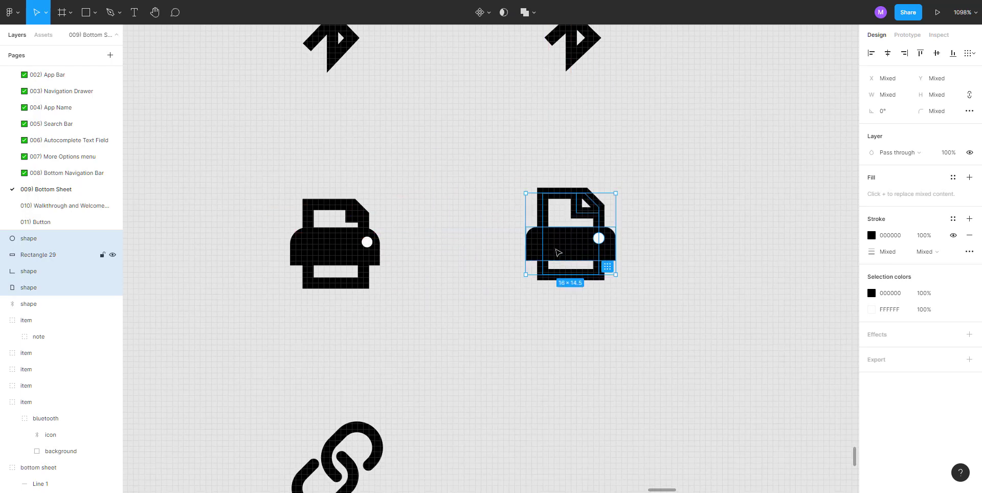
# Draw a rectangle of 17 × 9 beside the example link icon
pyautogui.scroll(-5, 465, 261)
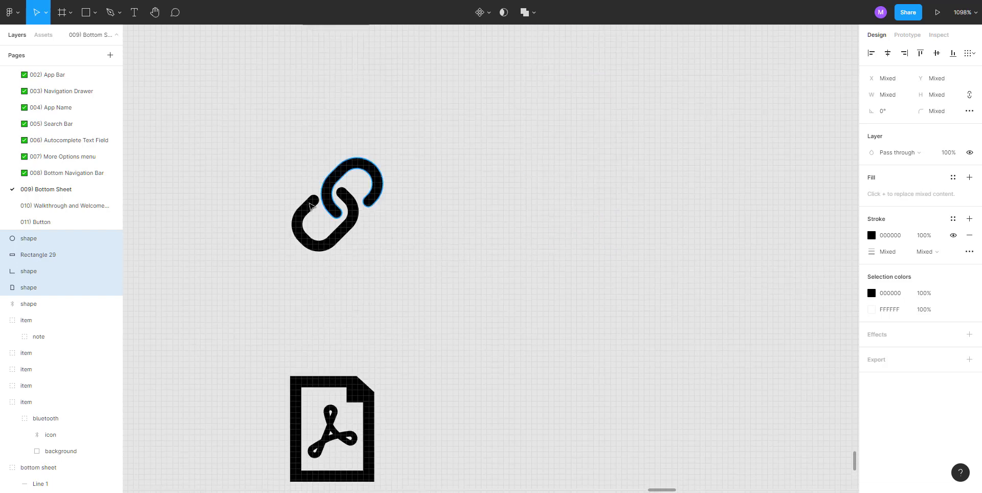
pyautogui.scroll(5, 325, 205)
pyautogui.scroll(1, 332, 209)
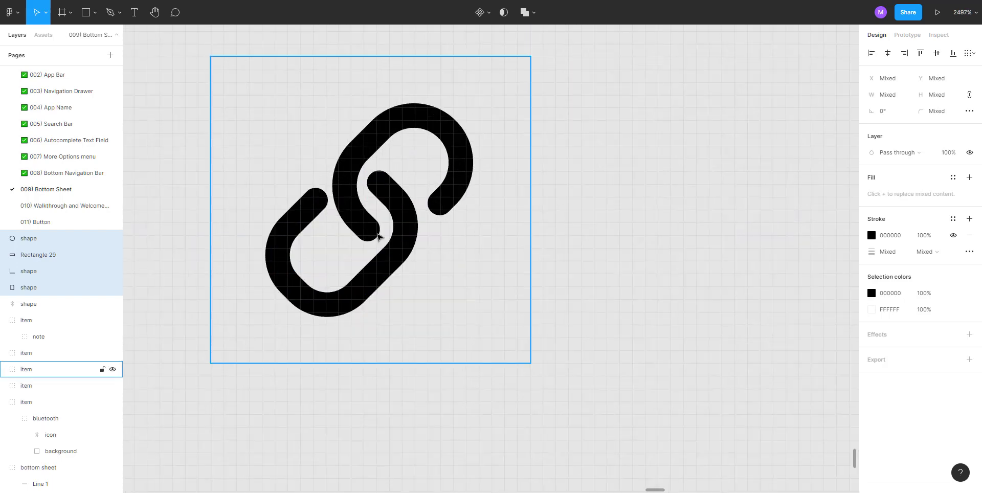
pyautogui.scroll(-4, 378, 236)
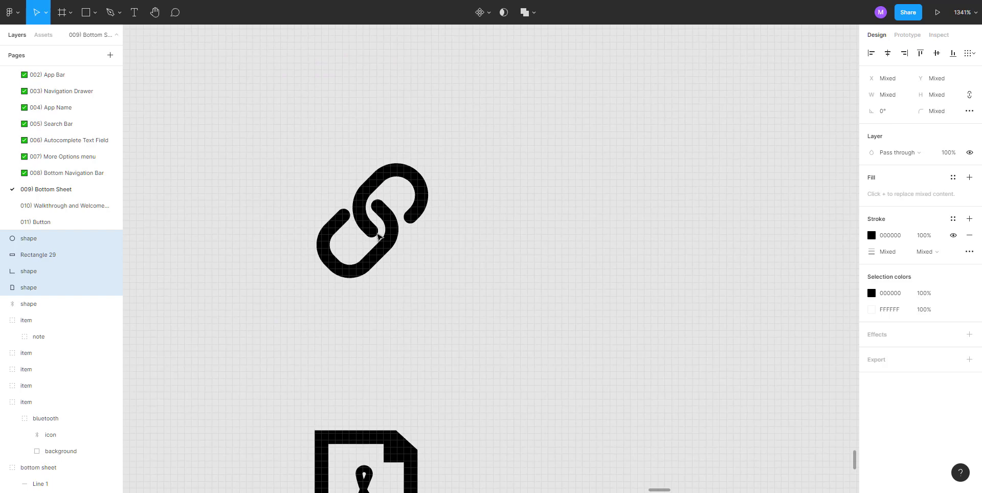
pyautogui.click(493, 221)
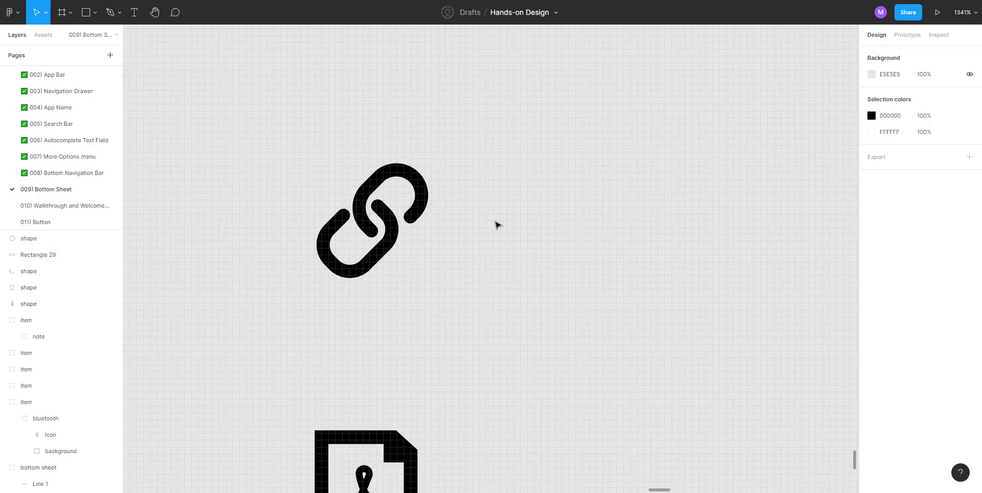
pyautogui.moveTo(494, 222); pyautogui.dragTo(473, 221)
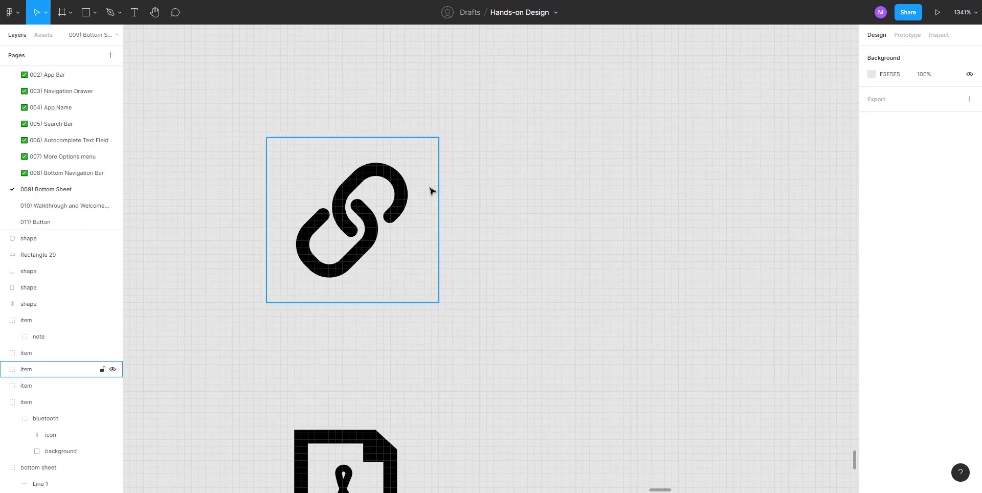
pyautogui.click(85, 13)
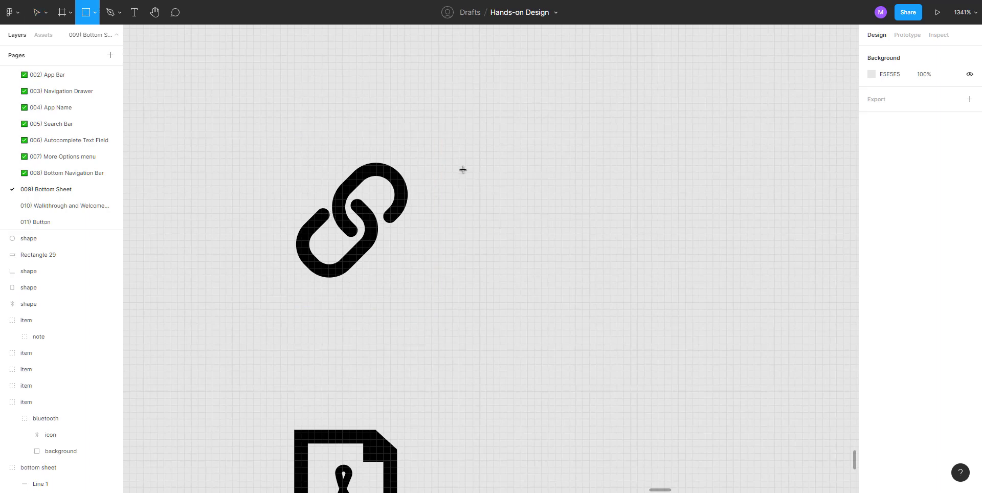
pyautogui.moveTo(499, 179)
pyautogui.mouseDown()
pyautogui.moveTo(615, 230)
pyautogui.moveTo(617, 240)
pyautogui.mouseUp()
# Give the new rectangle a black inside stroke of 2 and remove its fill
pyautogui.click(884, 251)
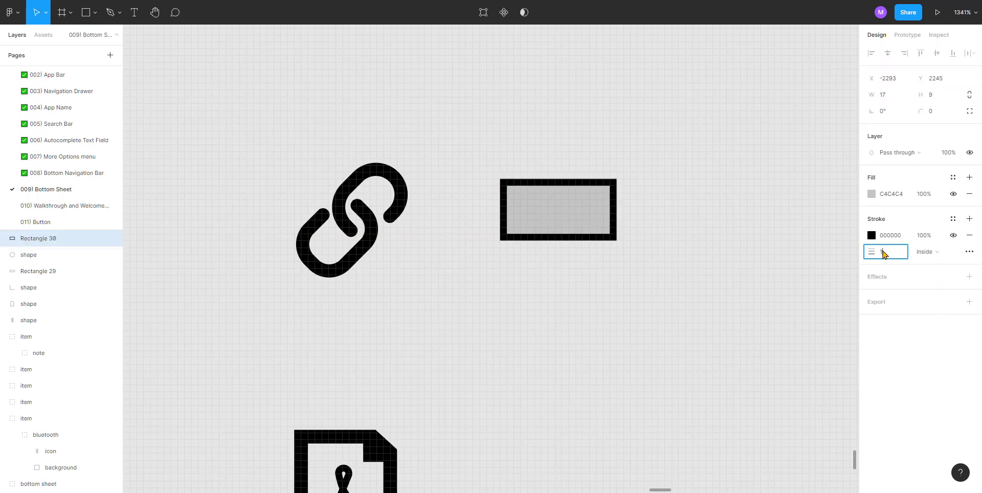
pyautogui.write('2')
pyautogui.press('Return')
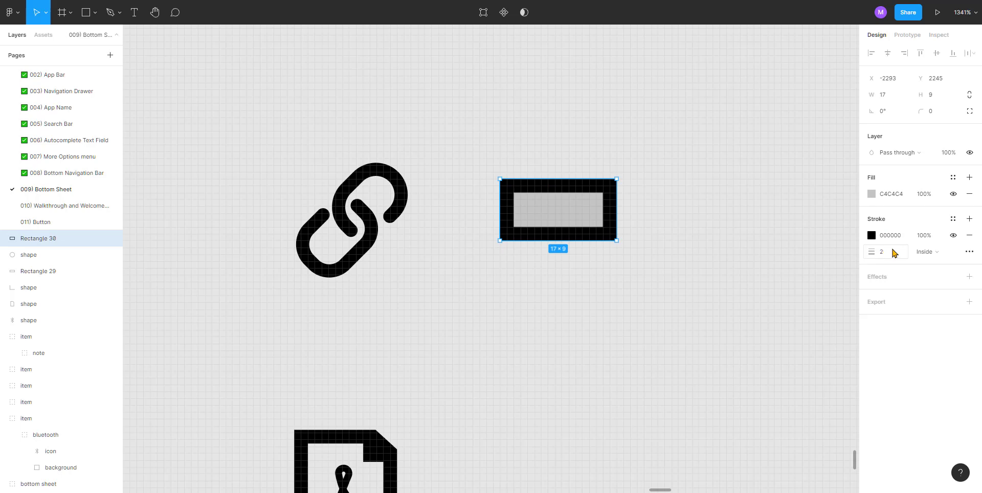
pyautogui.click(969, 195)
pyautogui.press('Escape')
pyautogui.click(613, 194)
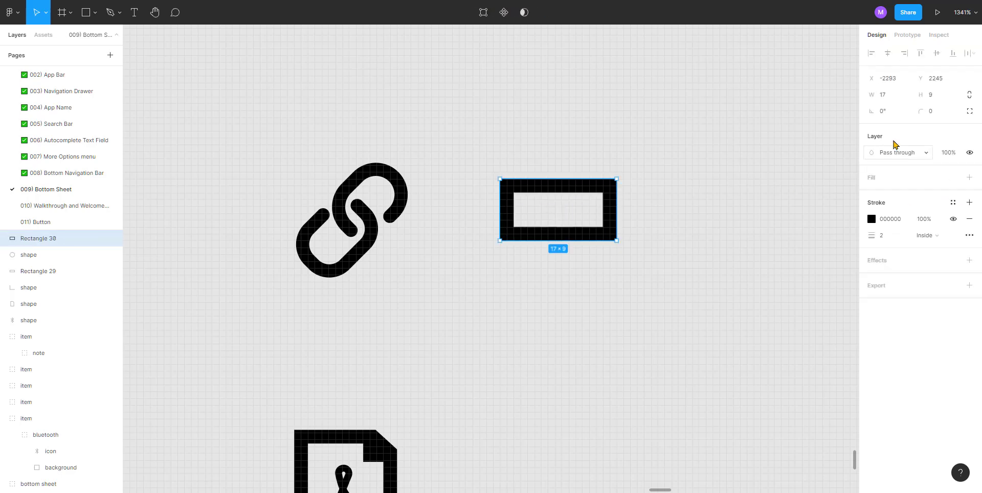
# Set the corner radius of the stroked rectangle beside the example link icon to 4
pyautogui.click(933, 113)
pyautogui.write('4')
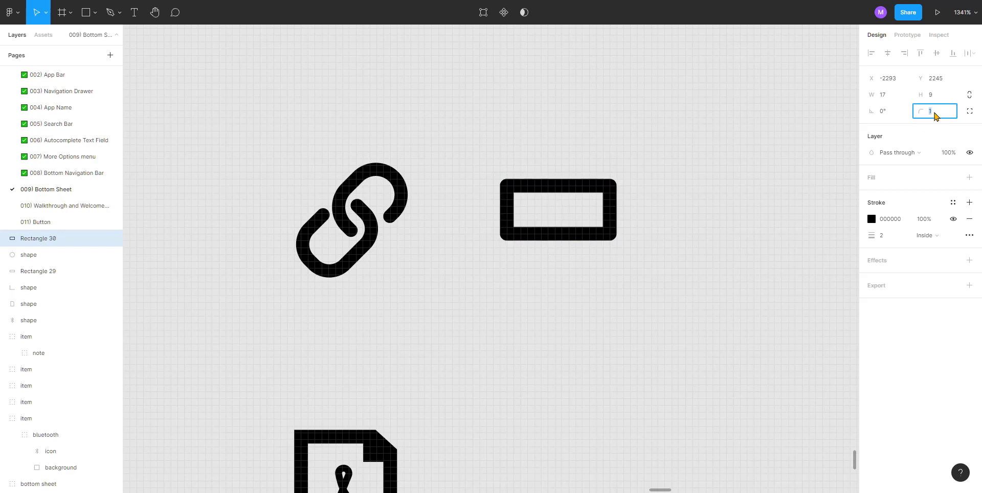
pyautogui.press('Return')
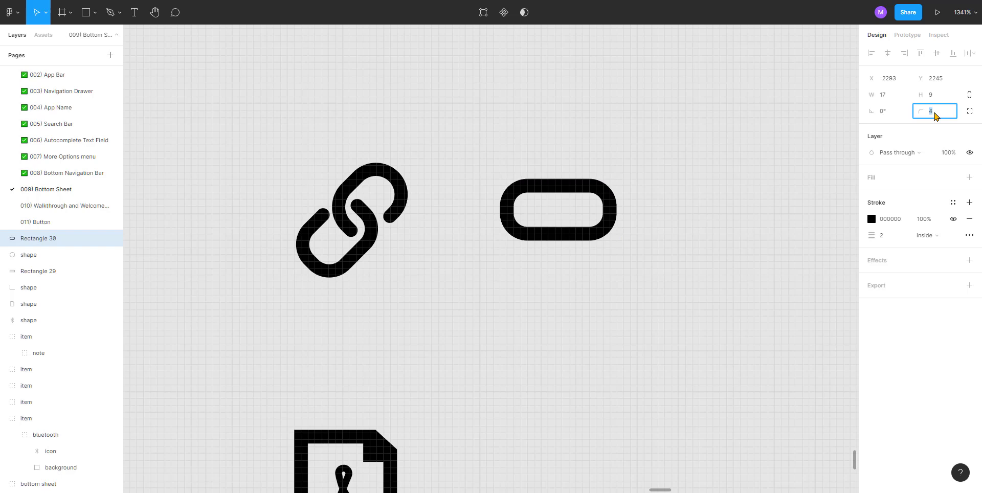
pyautogui.scroll(2, 569, 202)
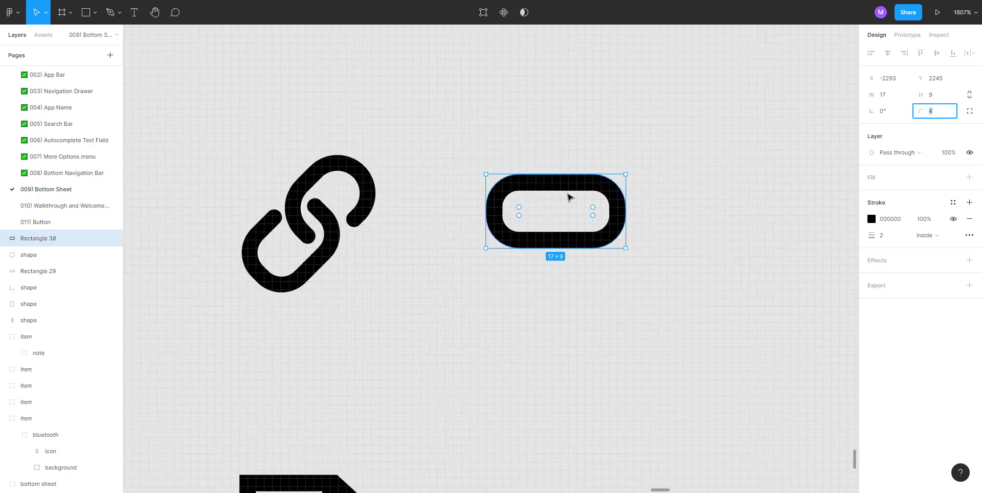
pyautogui.scroll(2, 579, 210)
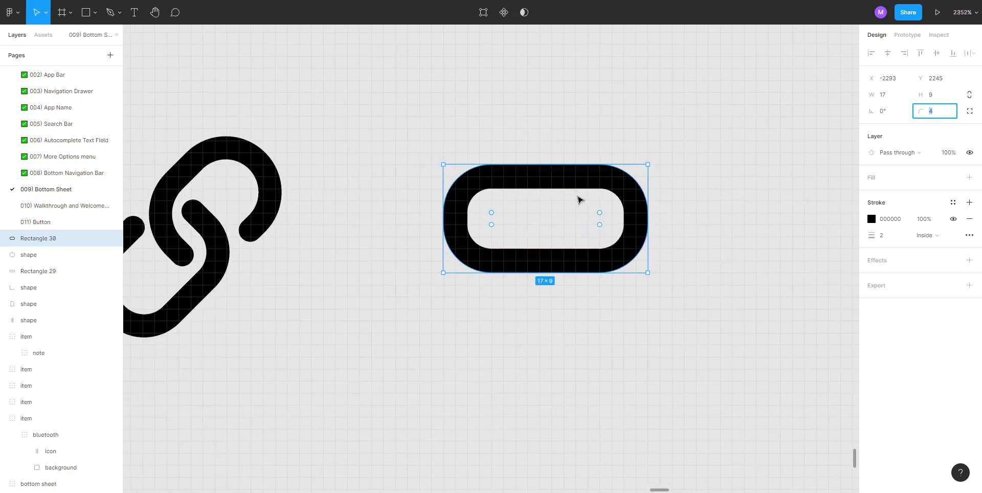
pyautogui.scroll(-3, 578, 200)
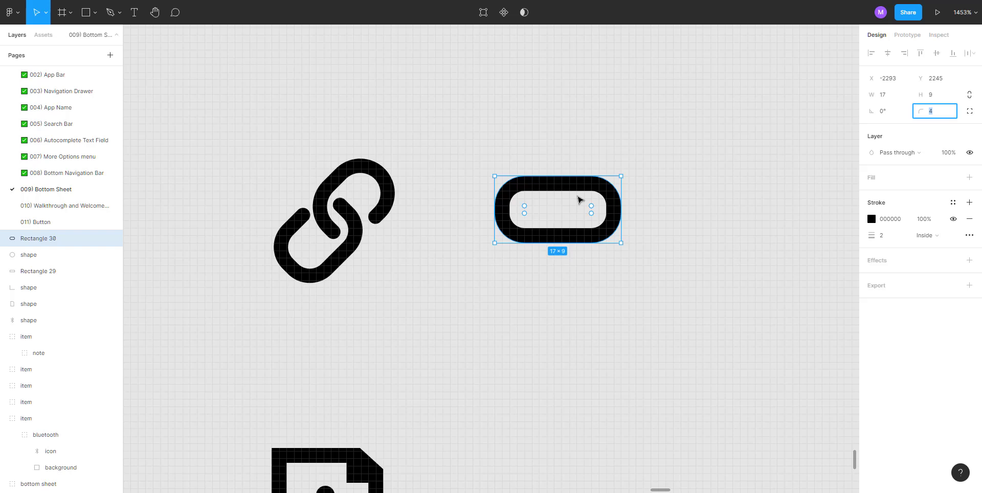
pyautogui.press('Return')
pyautogui.press('Escape')
pyautogui.doubleClick(550, 188)
pyautogui.press('Escape')
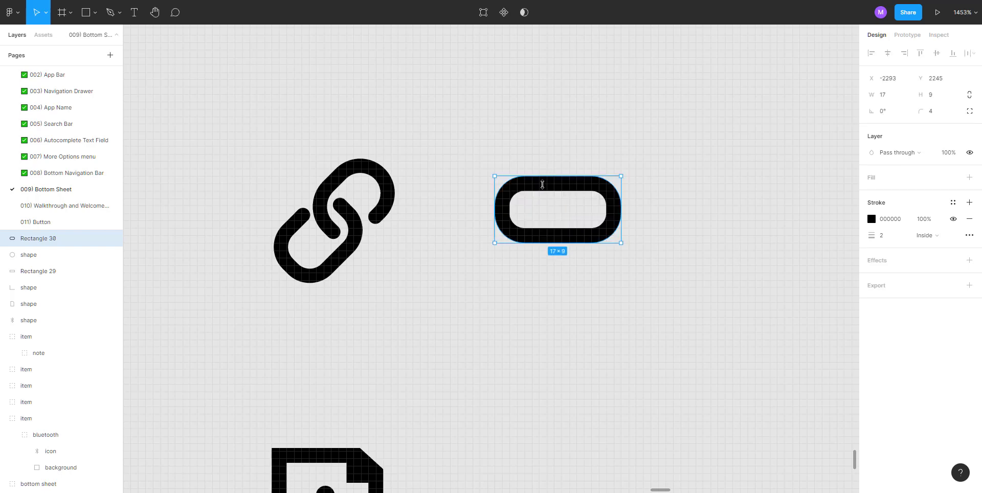
pyautogui.click(545, 153)
pyautogui.click(546, 187)
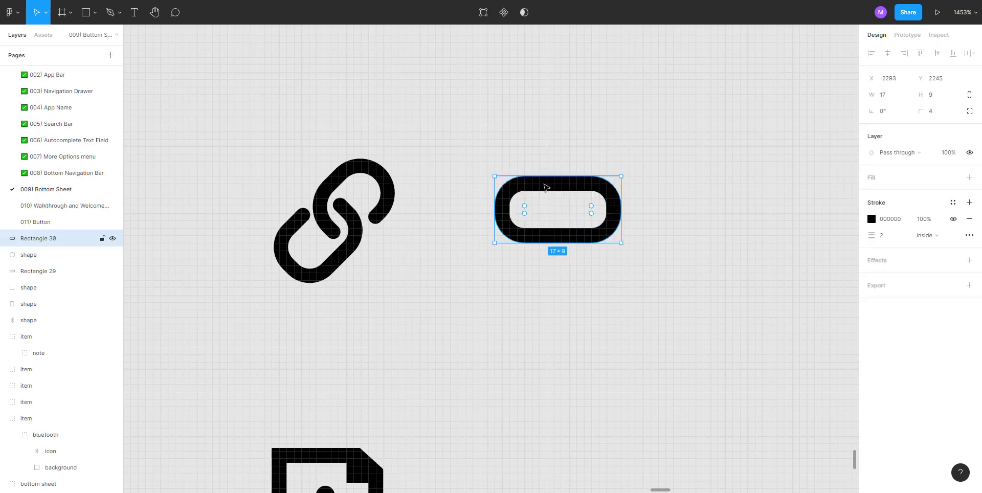
pyautogui.click(120, 12)
pyautogui.click(114, 36)
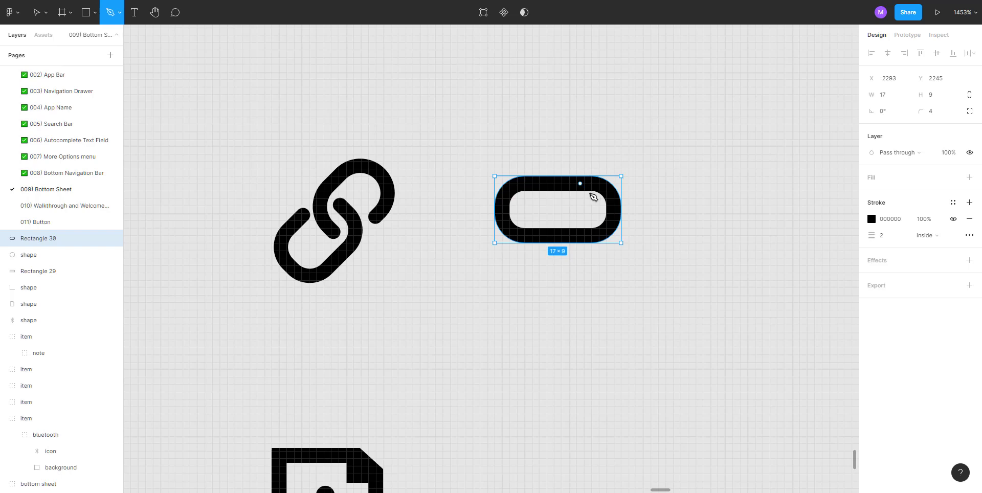
pyautogui.press('Escape')
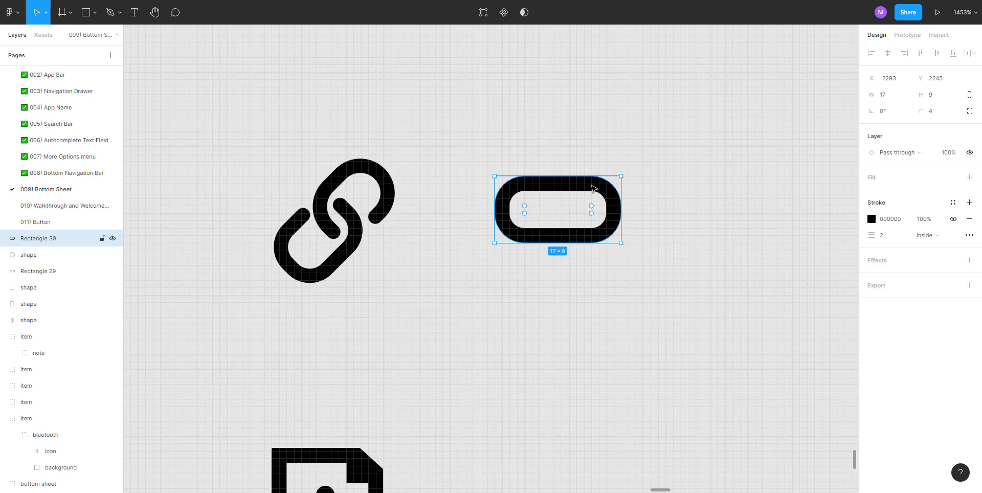
pyautogui.press('Escape')
# Add three vector points along the right half of the rounded rectangle's upper edge
pyautogui.doubleClick(589, 189)
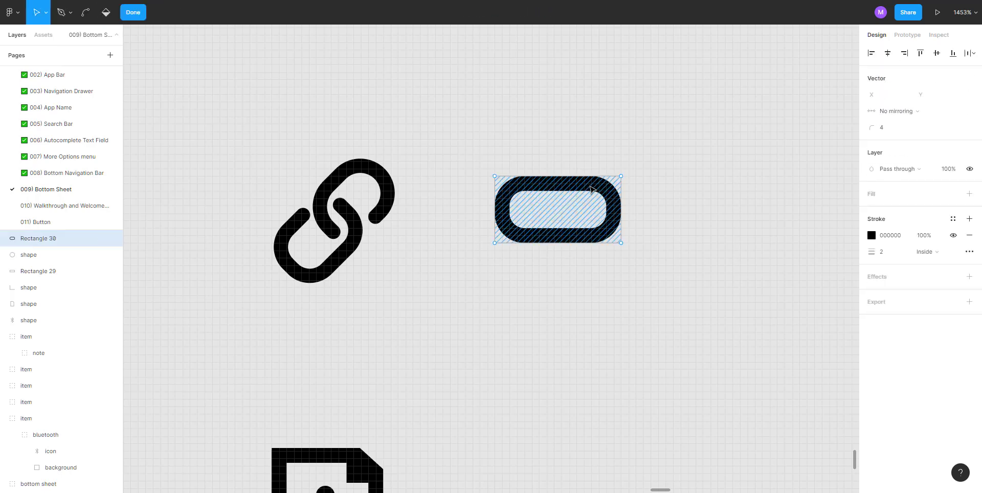
pyautogui.click(621, 177)
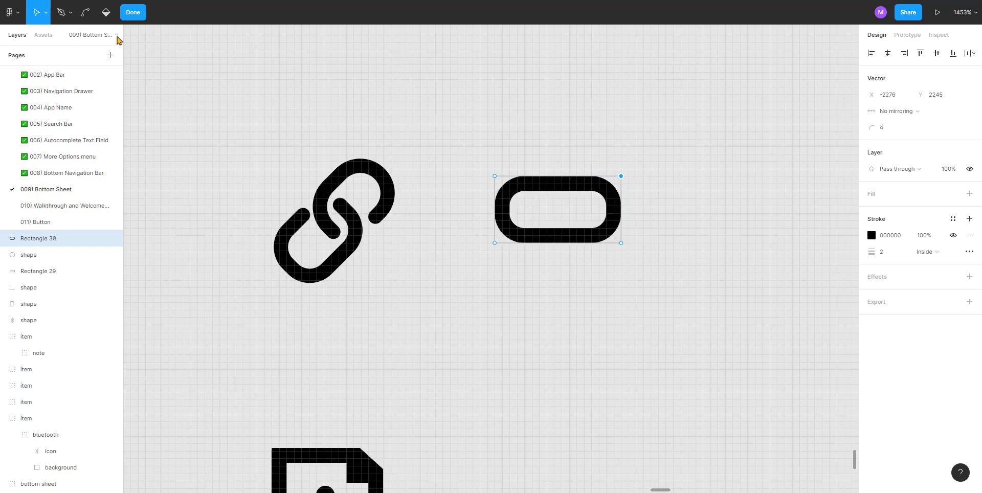
pyautogui.click(61, 13)
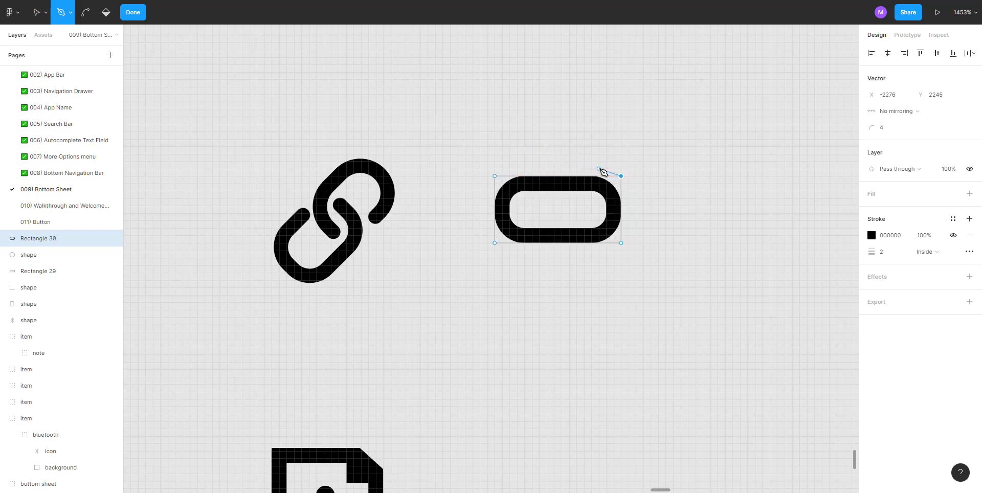
pyautogui.press('Escape')
pyautogui.press('ctrl')
pyautogui.scroll(4, 634, 179)
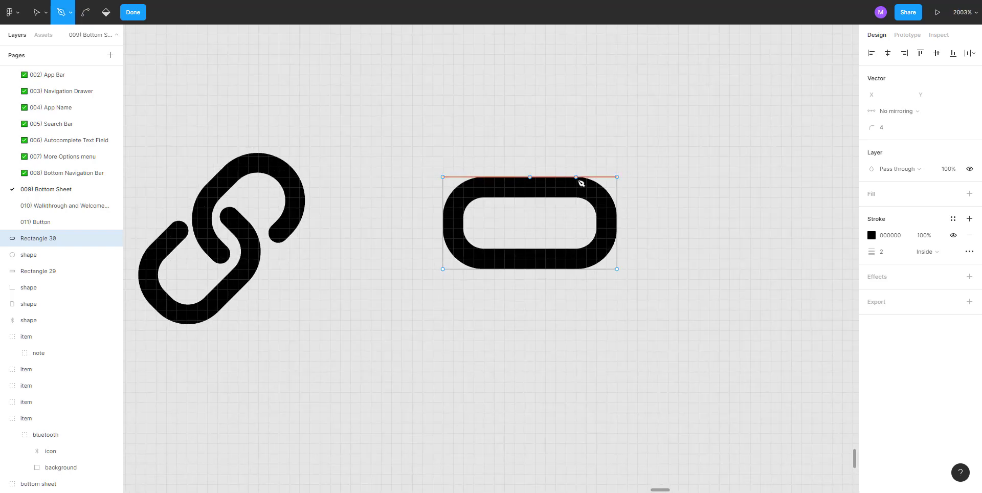
pyautogui.click(576, 178)
pyautogui.click(545, 202)
pyautogui.click(545, 178)
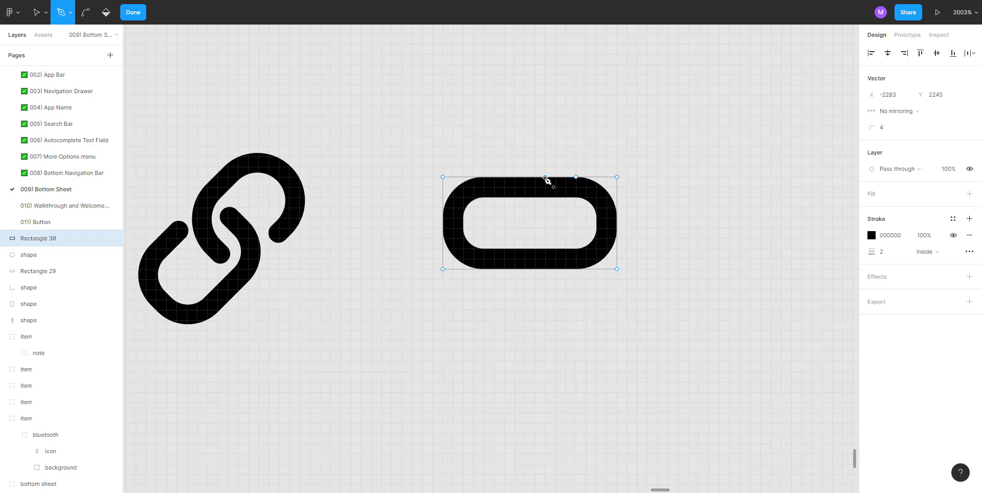
pyautogui.press('Escape')
pyautogui.click(596, 177)
pyautogui.press('Escape')
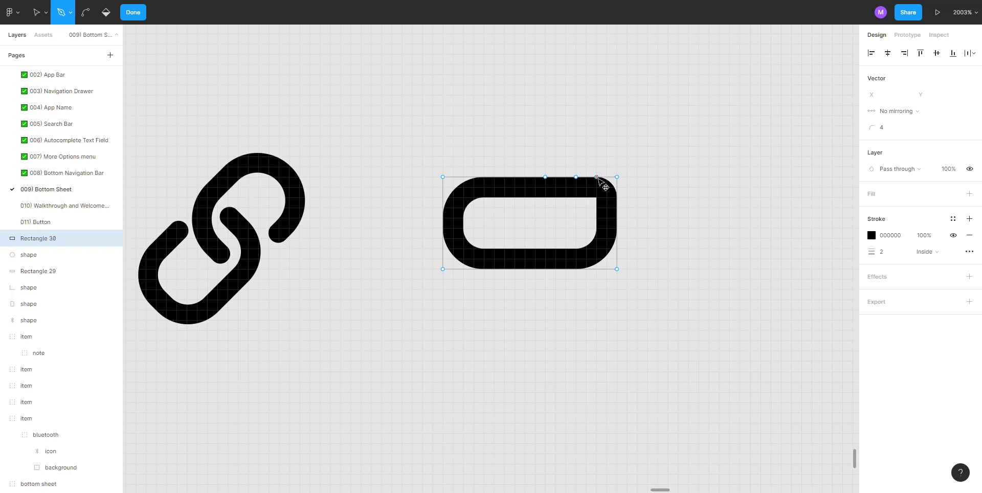
# Open a gap in the upper edge by deleting the middle added point, and shift both gap ends leftward, the left one to X -2284.5
pyautogui.press('v')
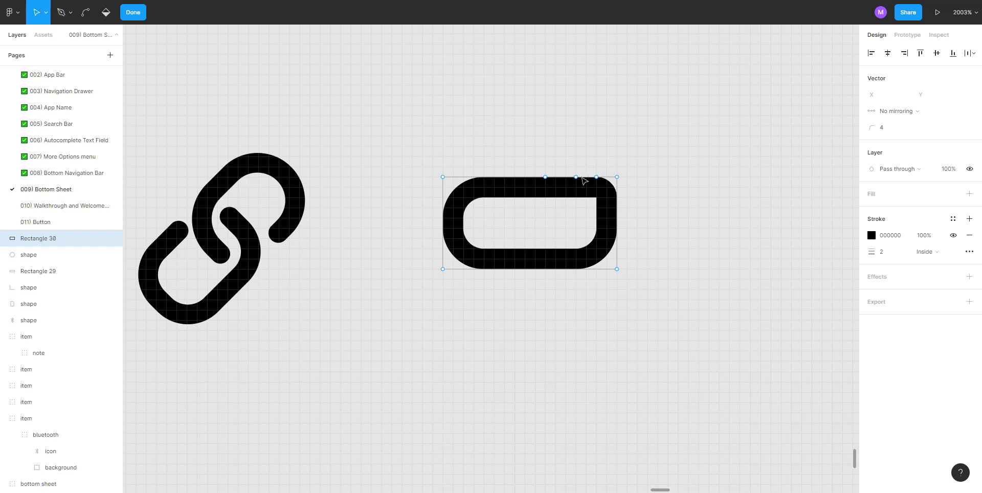
pyautogui.click(576, 177)
pyautogui.press('Delete')
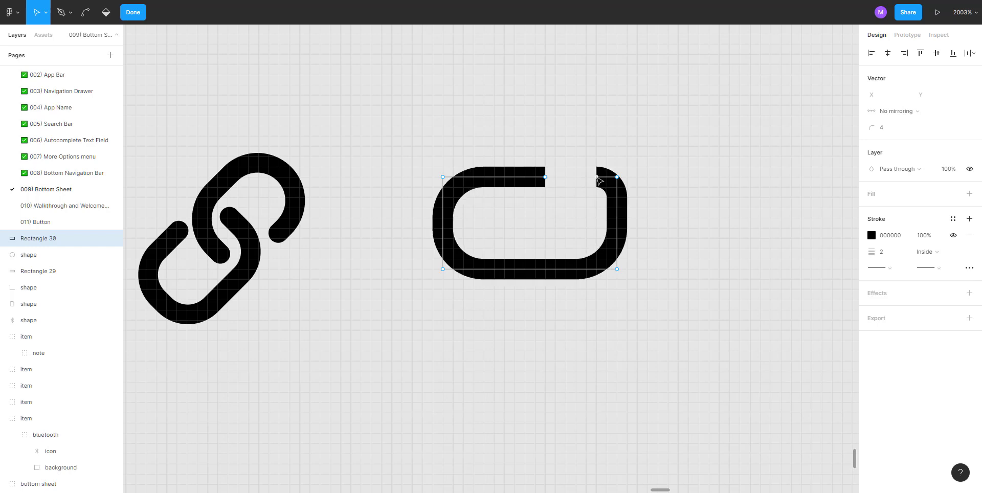
pyautogui.moveTo(598, 176); pyautogui.dragTo(532, 178)
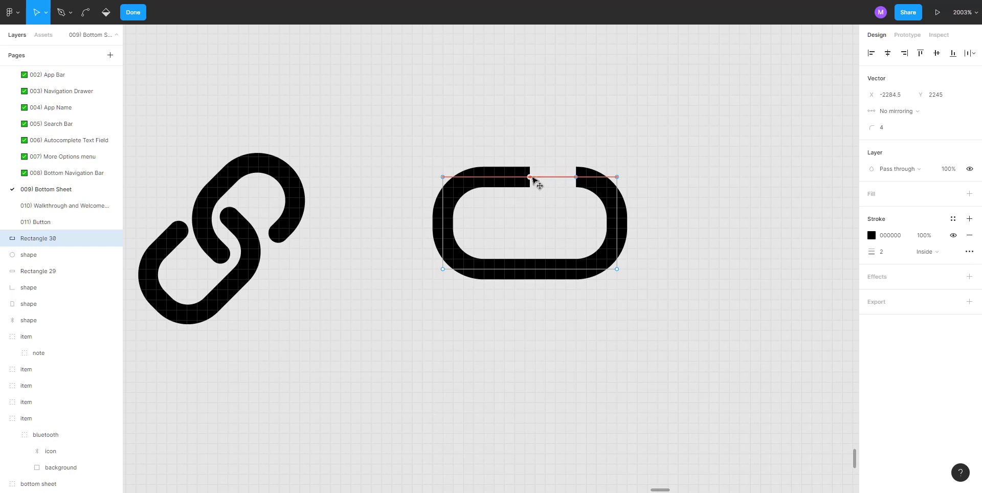
# Give both open ends of the link outline a Round end point
pyautogui.moveTo(510, 140)
pyautogui.mouseDown()
pyautogui.moveTo(562, 200)
pyautogui.moveTo(589, 208)
pyautogui.mouseUp()
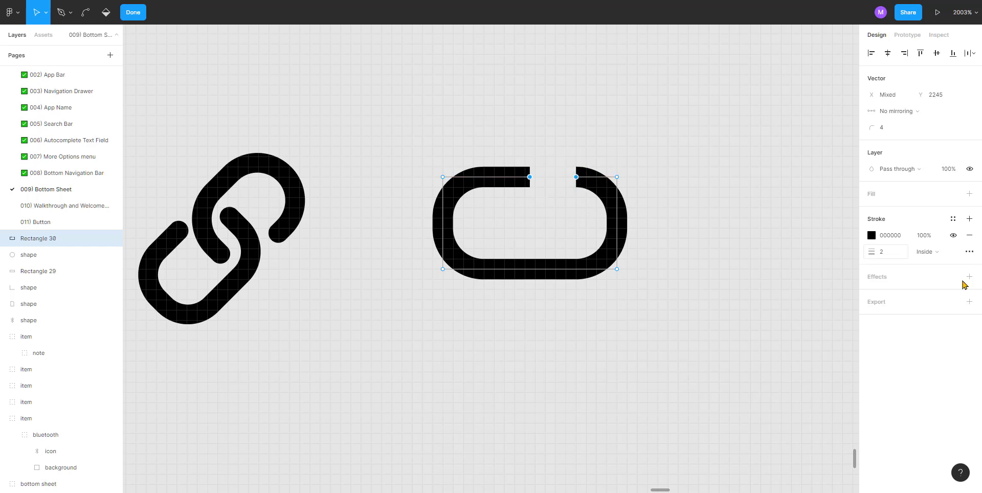
pyautogui.click(968, 252)
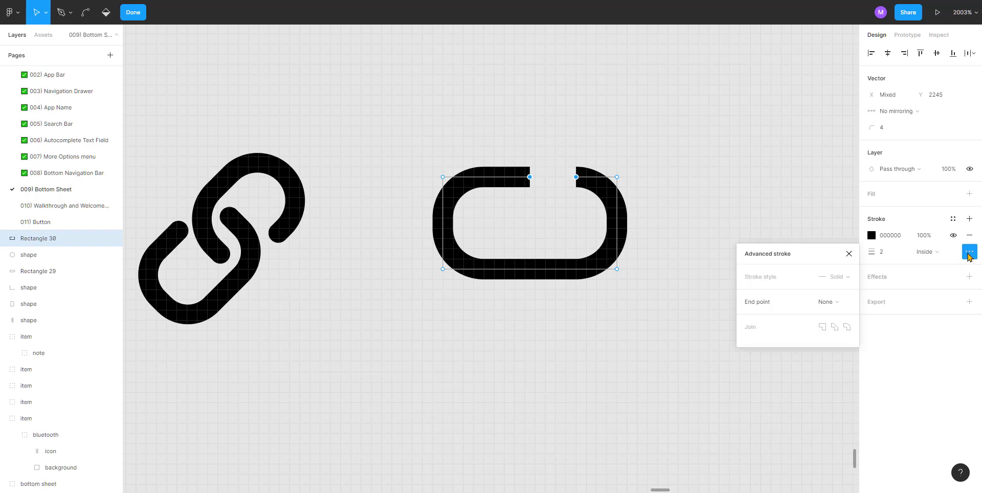
pyautogui.click(840, 306)
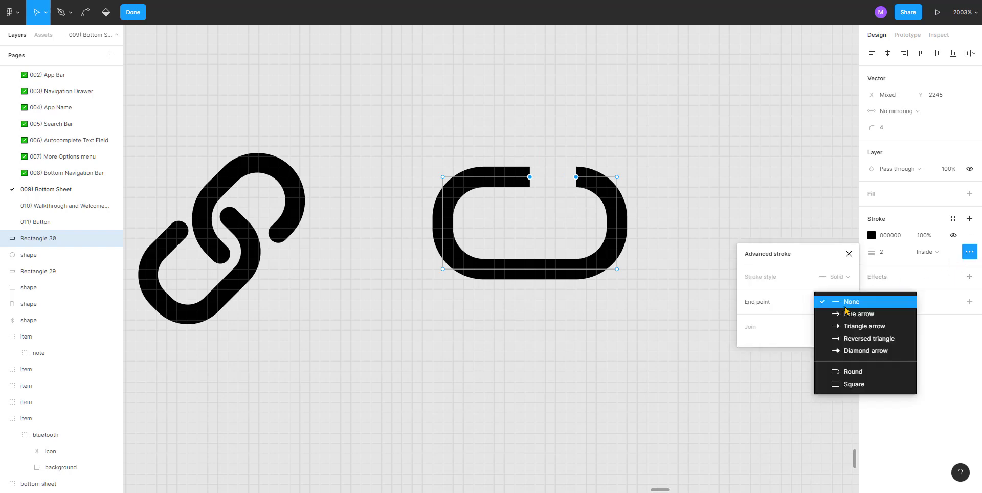
pyautogui.click(873, 372)
pyautogui.click(647, 175)
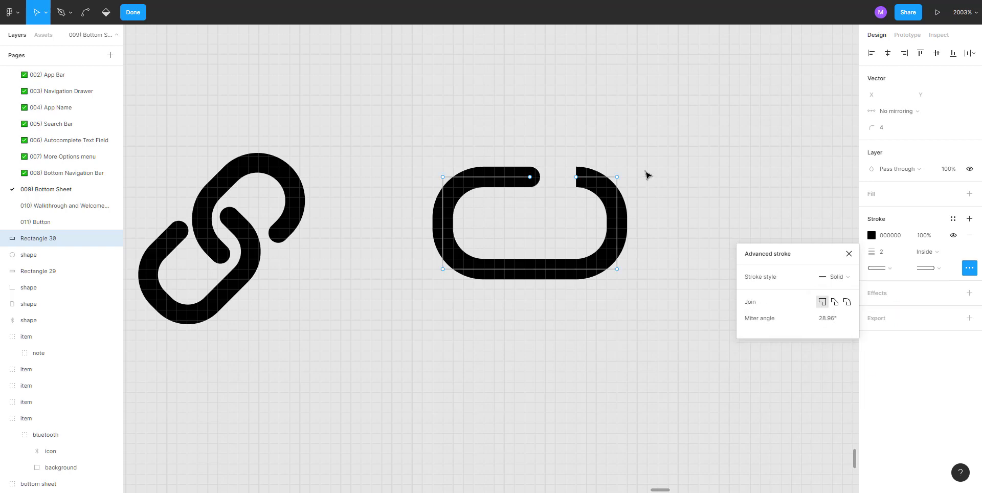
# Shift both rounded ends of the gap slightly leftward, placing the right end at X -2280.5
pyautogui.click(529, 177)
pyautogui.moveTo(529, 177)
pyautogui.mouseDown()
pyautogui.moveTo(519, 177)
pyautogui.moveTo(588, 179)
pyautogui.moveTo(562, 178)
pyautogui.moveTo(571, 179)
pyautogui.mouseUp()
pyautogui.click(577, 178)
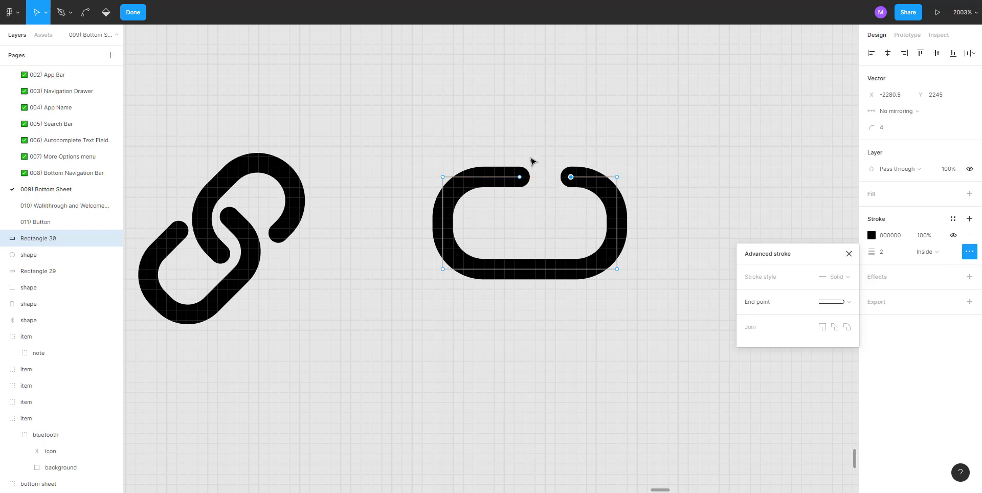
# Add a vector point on each side of the outline's upper-right corner and pull the corner point inward to X -2276.5, Y 2246
pyautogui.click(594, 178)
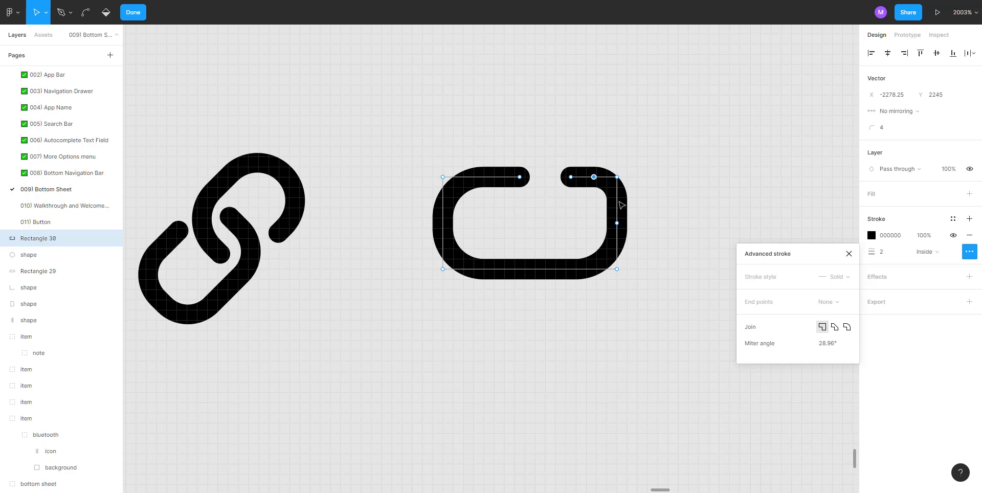
pyautogui.press('p')
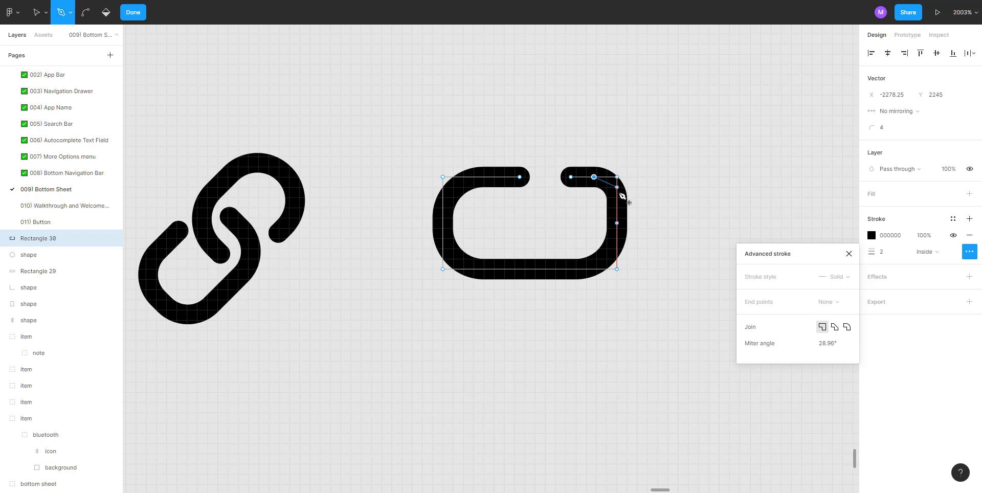
pyautogui.press('Escape')
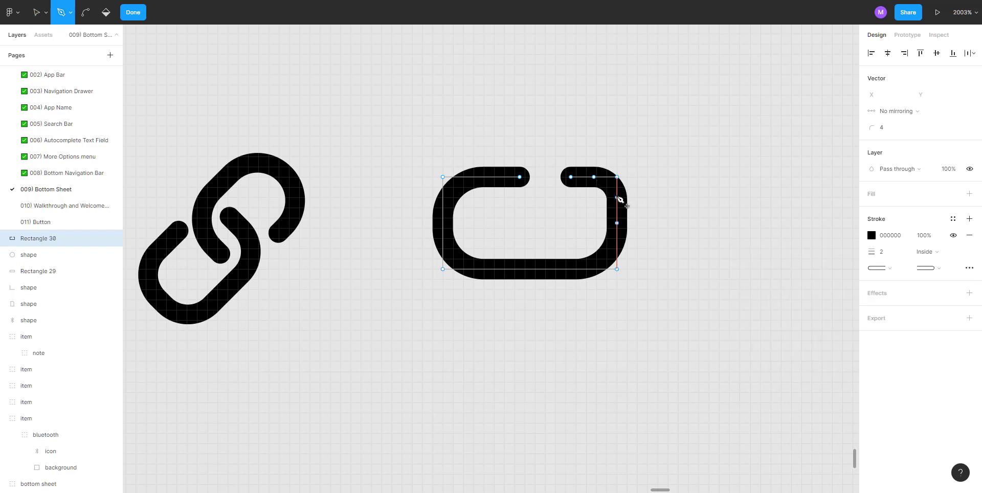
pyautogui.click(617, 198)
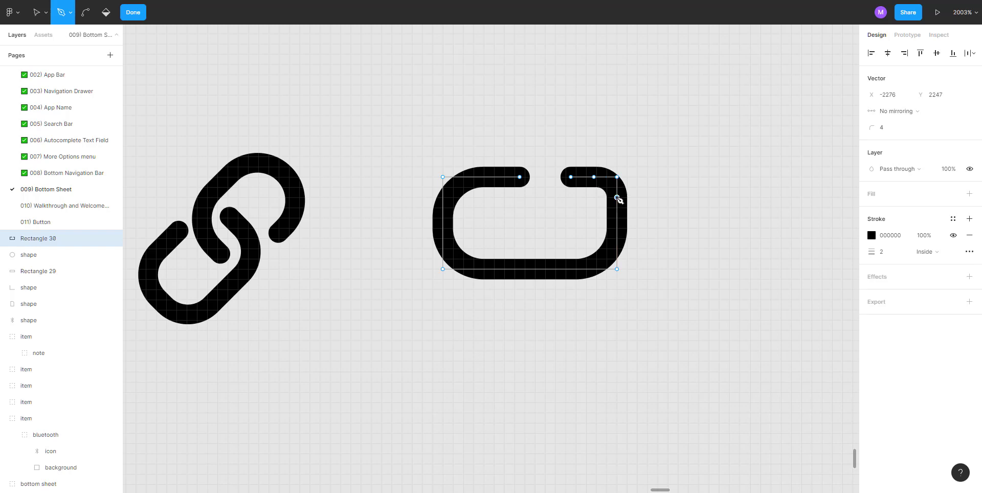
pyautogui.press('v')
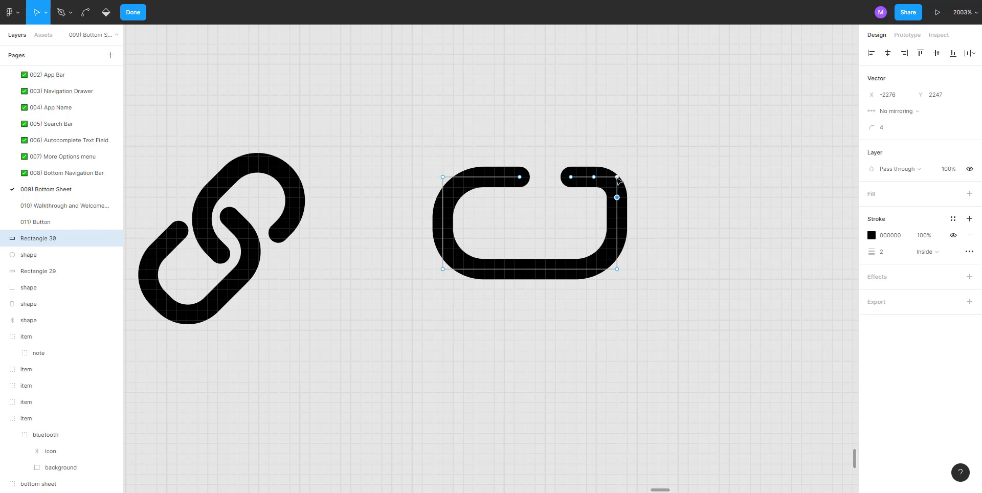
pyautogui.moveTo(619, 180); pyautogui.dragTo(619, 195)
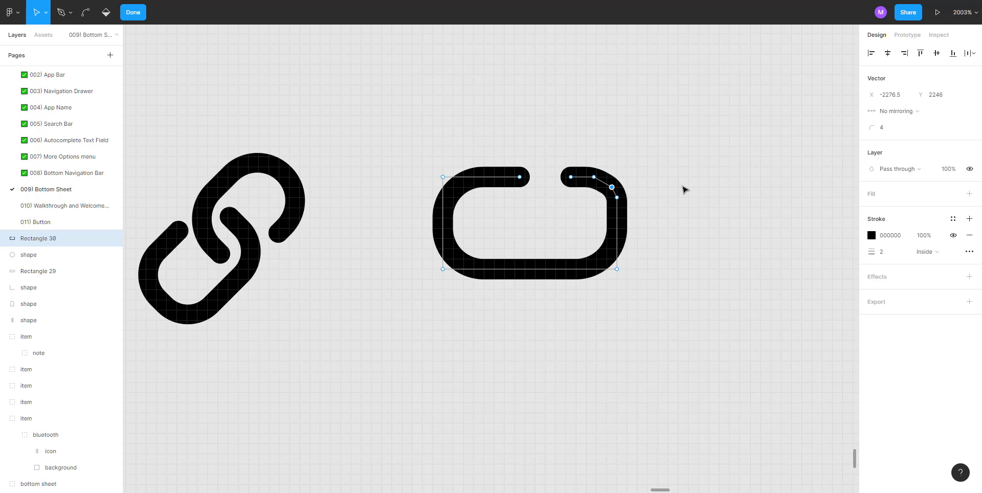
# Undo the stray move of the upper-right corner point and bend that point into a curve with mirrored-angle handles
pyautogui.press('ctrl')
pyautogui.press('ctrl')
pyautogui.scroll(2, 613, 189)
pyautogui.moveTo(612, 188); pyautogui.dragTo(643, 164)
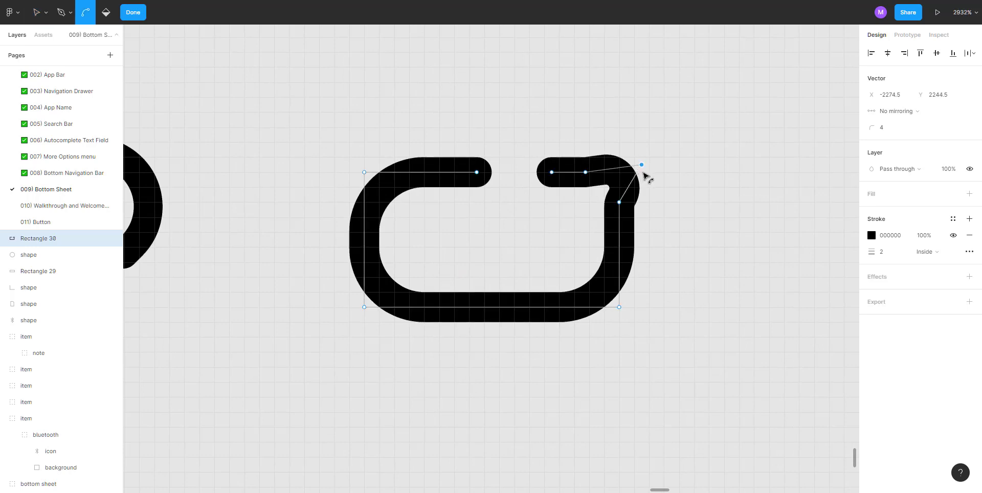
pyautogui.hotkey('ctrl', 'z')
pyautogui.keyDown('ctrl'); pyautogui.click(613, 188); pyautogui.keyUp('ctrl')
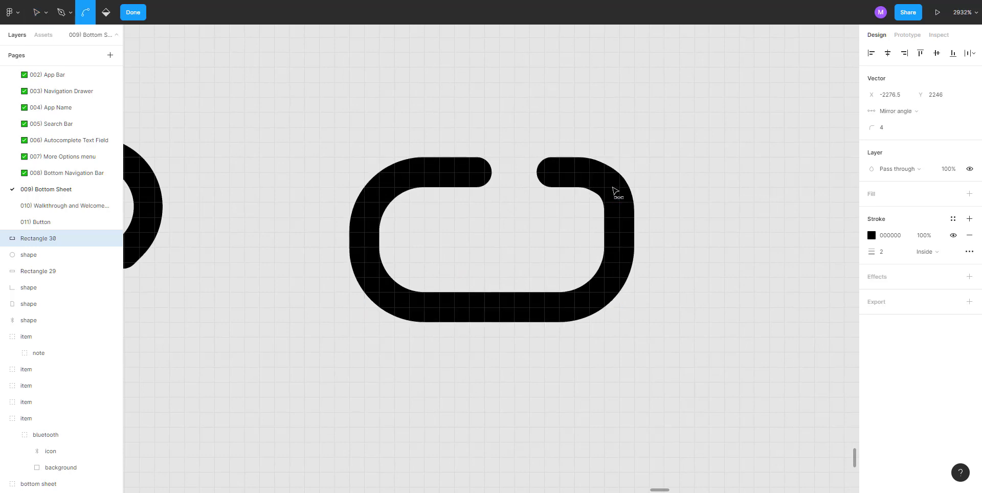
# Bend the point on the upper edge just before the right corner into a curve, and undo the stray move of the point below the corner
pyautogui.scroll(2, 608, 184)
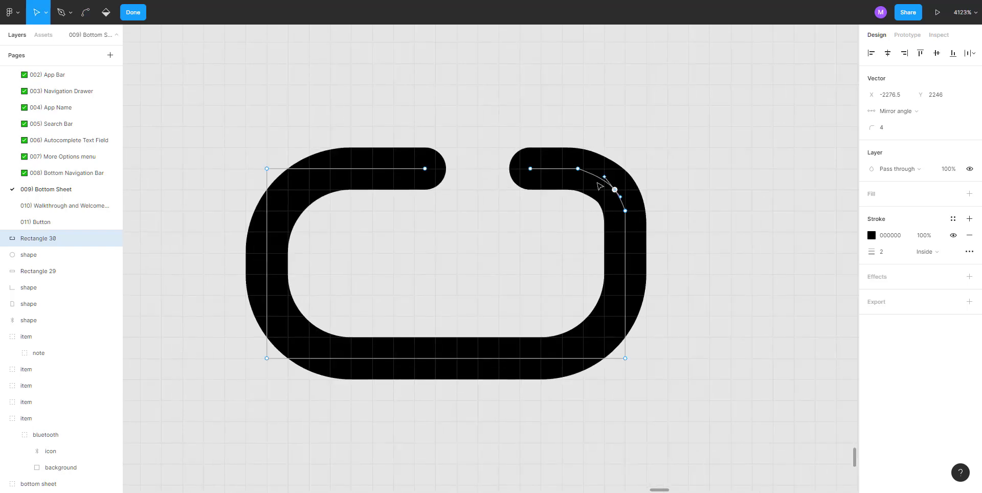
pyautogui.keyDown('ctrl'); pyautogui.click(579, 170); pyautogui.keyUp('ctrl')
pyautogui.moveTo(579, 171); pyautogui.dragTo(594, 173)
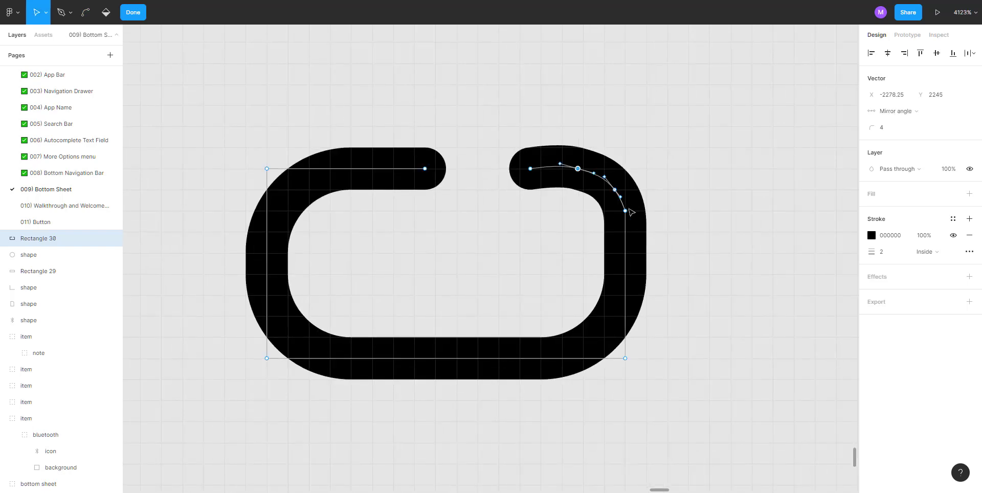
pyautogui.moveTo(625, 210); pyautogui.dragTo(628, 237)
pyautogui.hotkey('ctrl', 'z')
# Move the upper-right corner's curve point to X -2276, Y 2246.5, then remove that point from the outline
pyautogui.click(614, 191)
pyautogui.moveTo(614, 191); pyautogui.dragTo(626, 201)
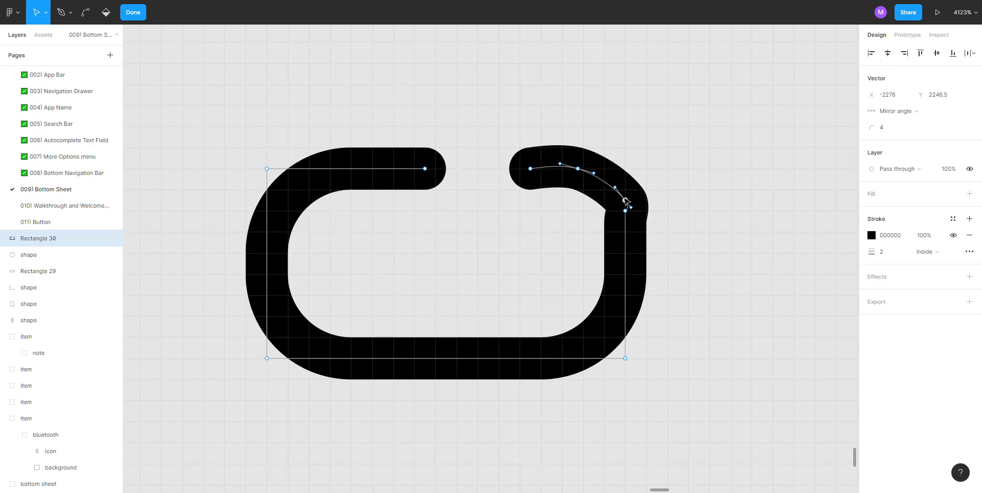
pyautogui.press('p')
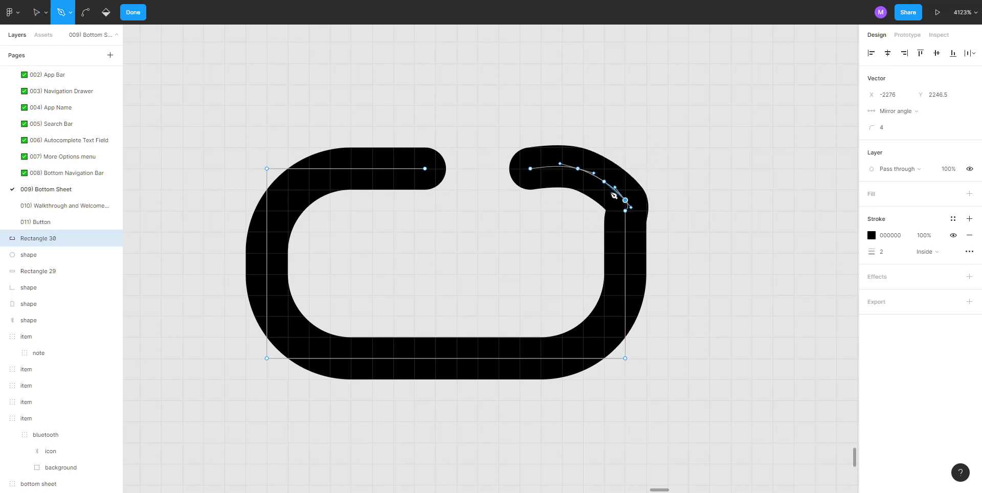
pyautogui.click(625, 200)
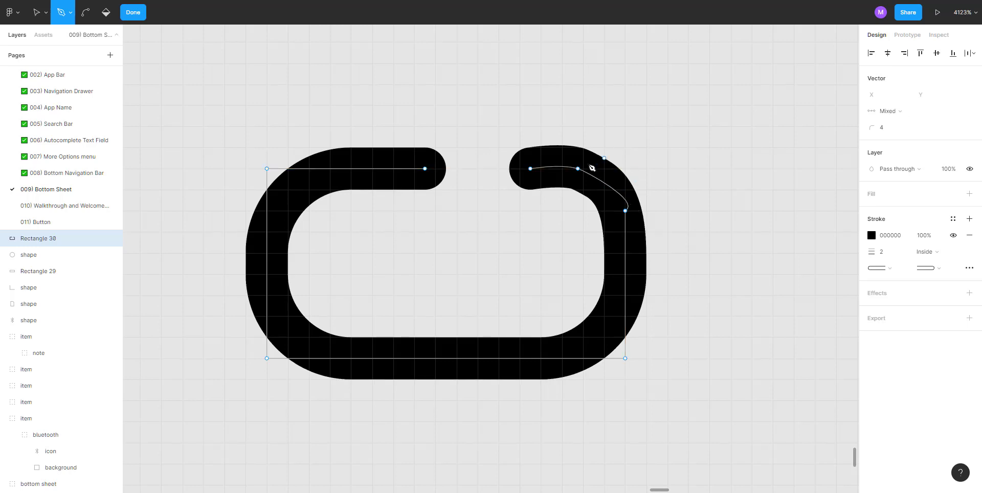
# Try bending the point below the upper-right corner, undo that, and remove the curve handles from the point on the upper edge
pyautogui.press('ctrl')
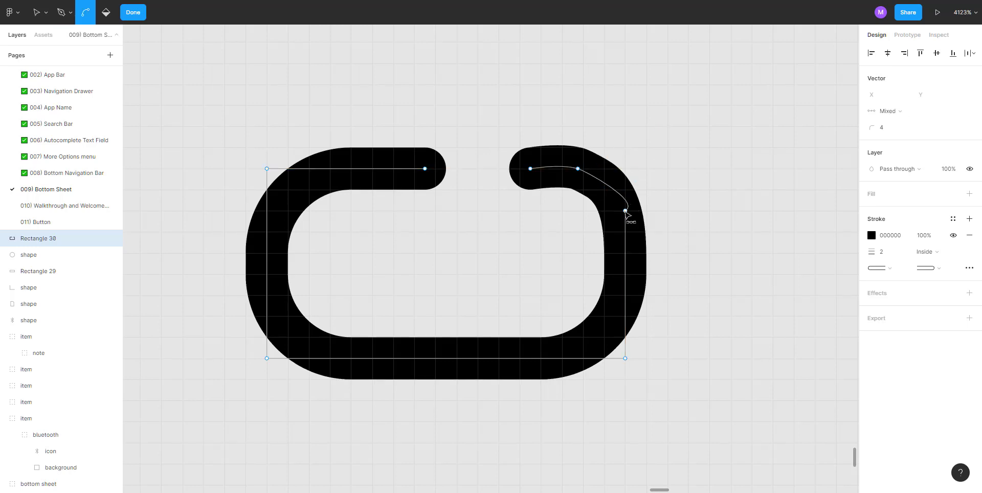
pyautogui.click(625, 211)
pyautogui.hotkey('ctrl', 'z')
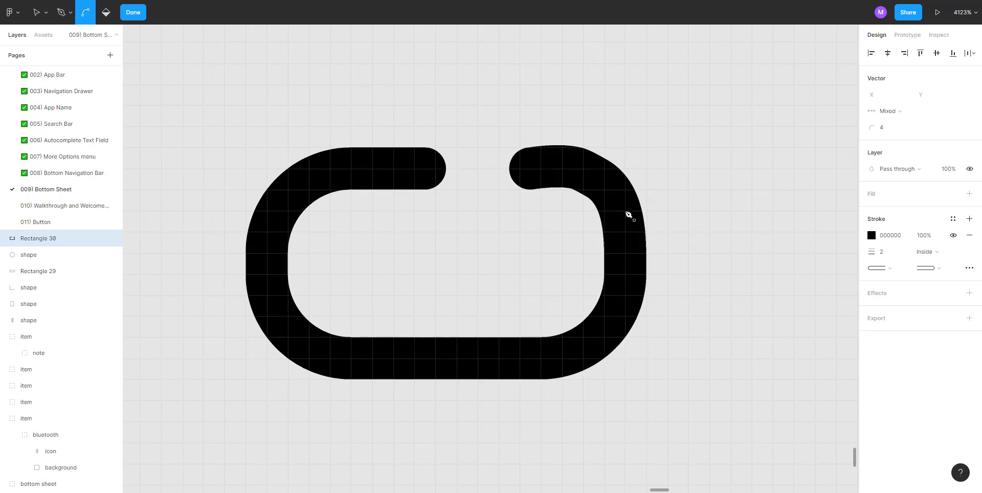
pyautogui.keyDown('ctrl'); pyautogui.click(578, 169); pyautogui.keyUp('ctrl')
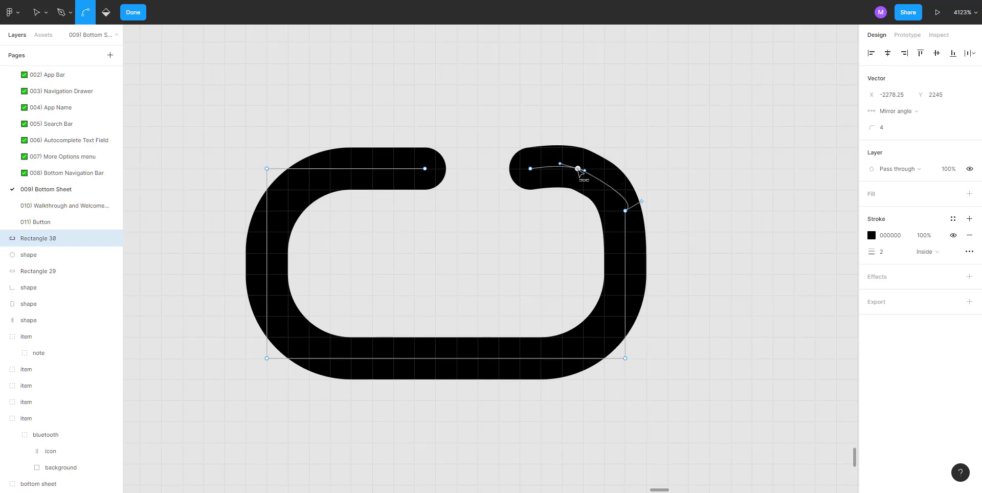
pyautogui.press('v')
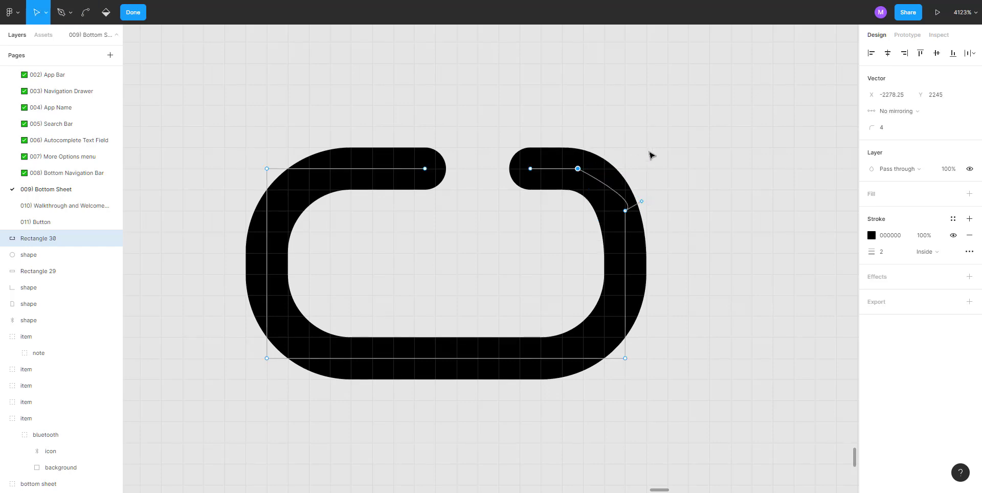
# Lower the point on the outline's right side and extend its curve handle straight up to X -2276, Y 2245.5
pyautogui.moveTo(635, 199); pyautogui.dragTo(632, 236)
pyautogui.click(578, 168)
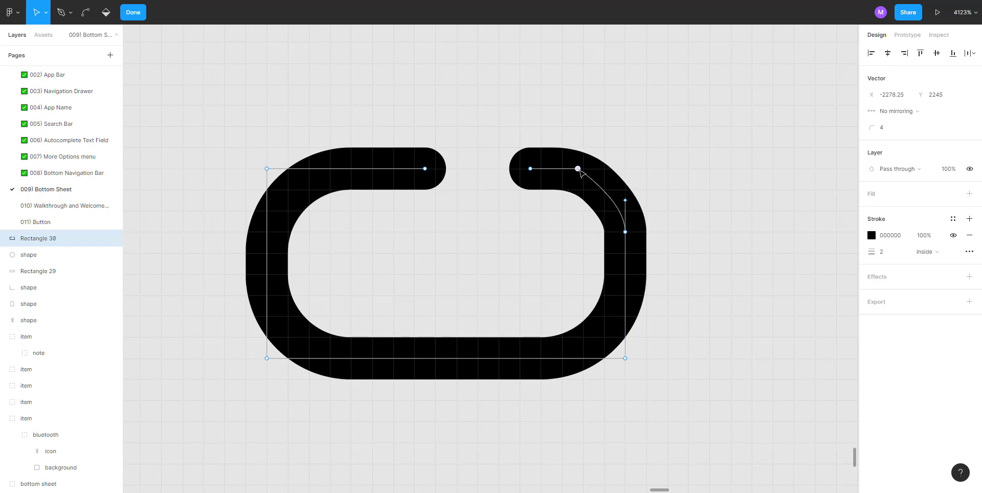
pyautogui.press('ctrl')
pyautogui.moveTo(626, 200); pyautogui.dragTo(626, 179)
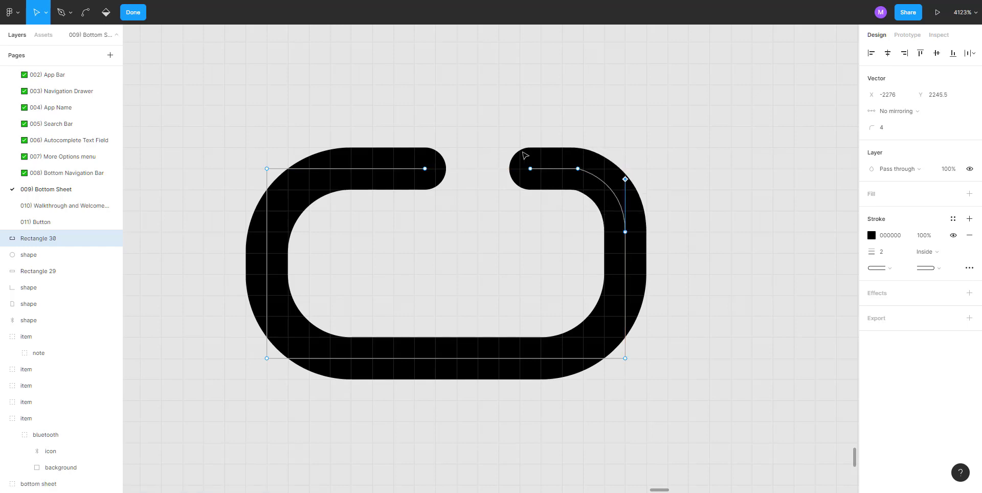
# Move both rounded ends of the gap rightward, to X -2279 for the right end and X -2282.5 for the left
pyautogui.moveTo(531, 168); pyautogui.dragTo(560, 174)
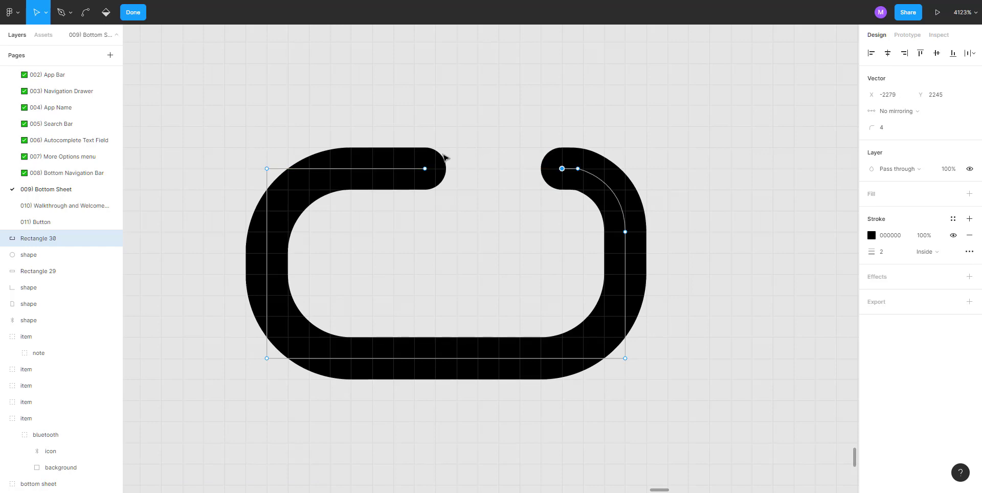
pyautogui.click(425, 168)
pyautogui.moveTo(425, 169)
pyautogui.mouseDown()
pyautogui.moveTo(500, 171)
pyautogui.moveTo(488, 169)
pyautogui.mouseUp()
# Try another corner radius on the upper-edge point where the right curve starts, undo it and leave vector editing
pyautogui.click(578, 169)
pyautogui.scroll(5, 578, 169)
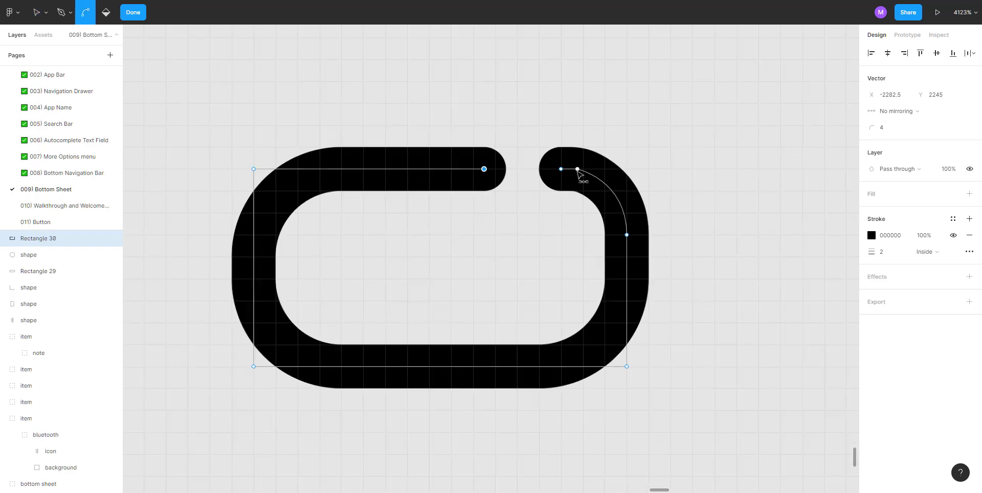
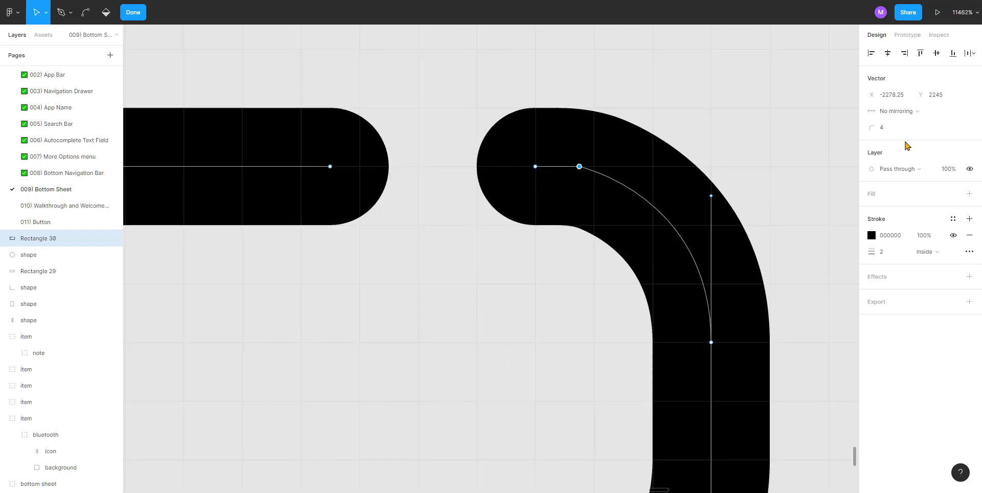
pyautogui.moveTo(871, 128)
pyautogui.mouseDown()
pyautogui.moveTo(934, 124)
pyautogui.moveTo(60, 121)
pyautogui.moveTo(900, 129)
pyautogui.mouseUp()
pyautogui.hotkey('ctrl', 'z')
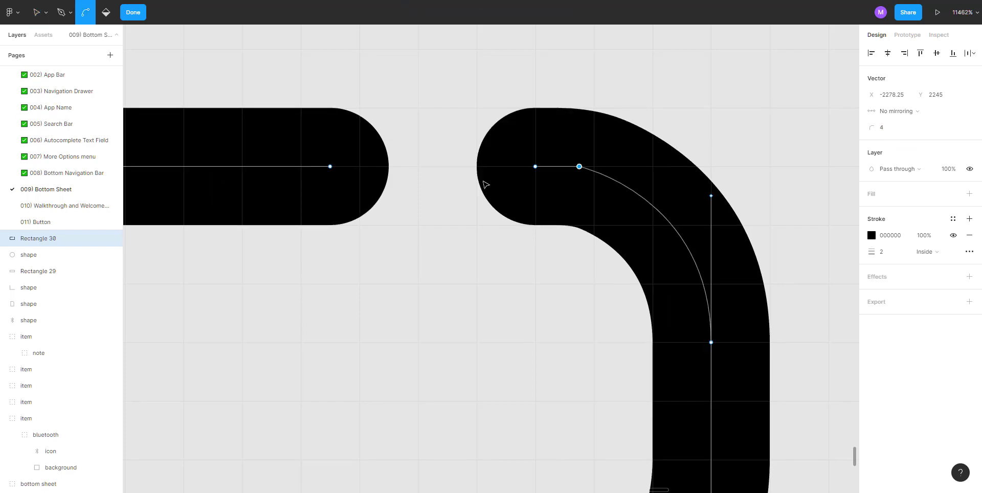
pyautogui.scroll(-5, 484, 184)
pyautogui.scroll(-4, 485, 184)
pyautogui.press('Escape')
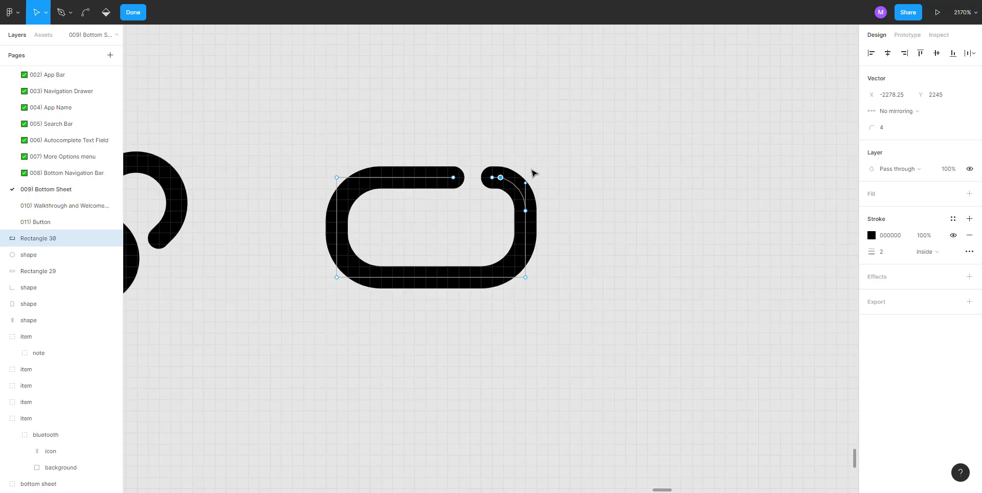
pyautogui.press('Escape')
pyautogui.moveTo(482, 151); pyautogui.dragTo(615, 165)
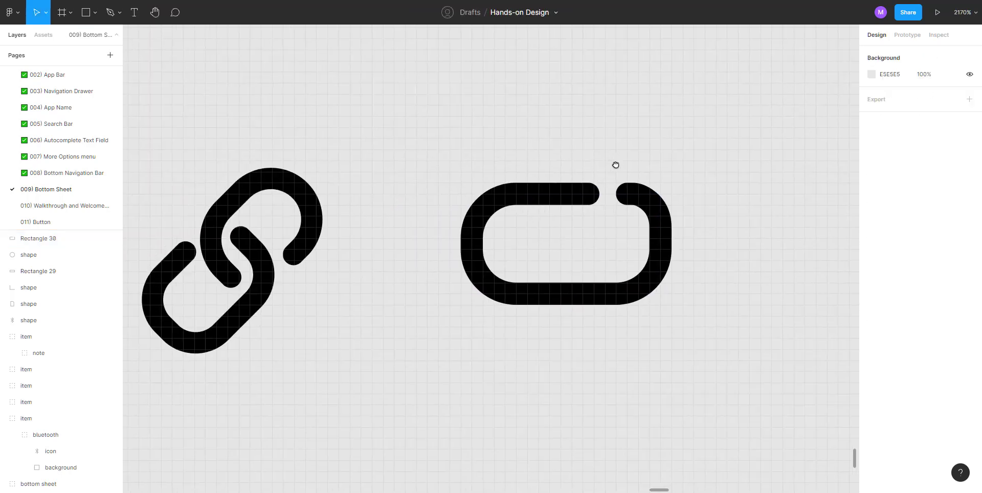
# Undo the moves of the two rounded ends and the latest reshaping of the upper-right corner
pyautogui.hotkey('ctrl', 'z')
pyautogui.hotkey('ctrl', 'z')
pyautogui.hotkey('ctrl', 'z')
pyautogui.hotkey('ctrl', 'z')
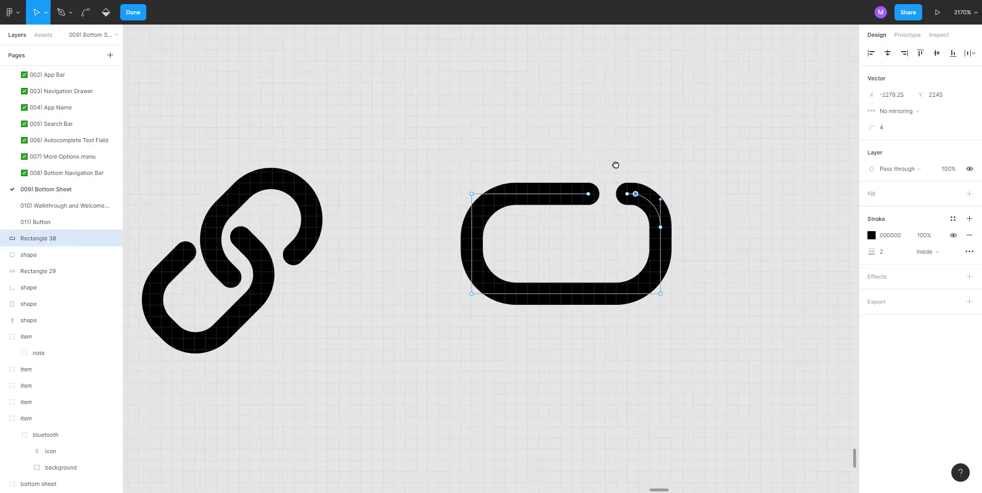
pyautogui.hotkey('ctrl', 'z')
pyautogui.hotkey('ctrl', 'z')
pyautogui.hotkey('ctrl', 'z')
pyautogui.hotkey('ctrl', 'z')
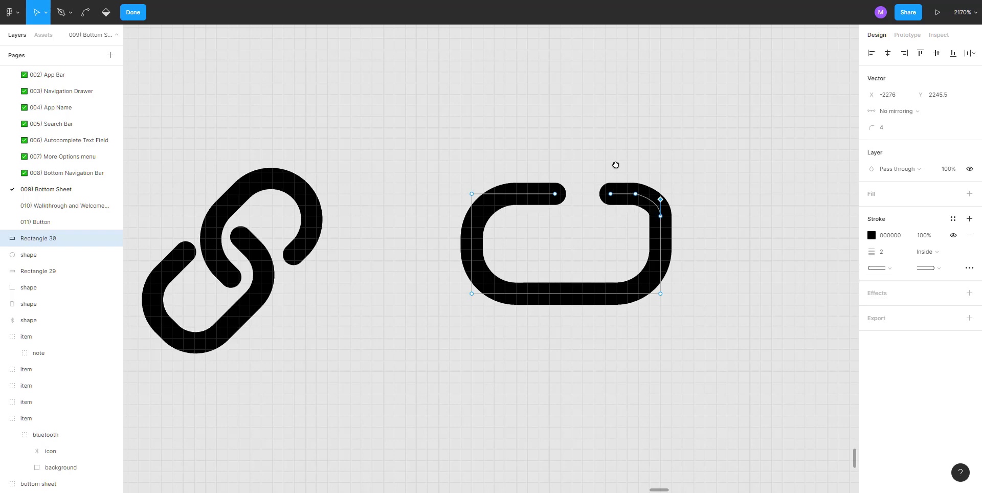
pyautogui.hotkey('ctrl', 'z')
pyautogui.hotkey('ctrl', 'z')
pyautogui.hotkey('ctrl', 'z')
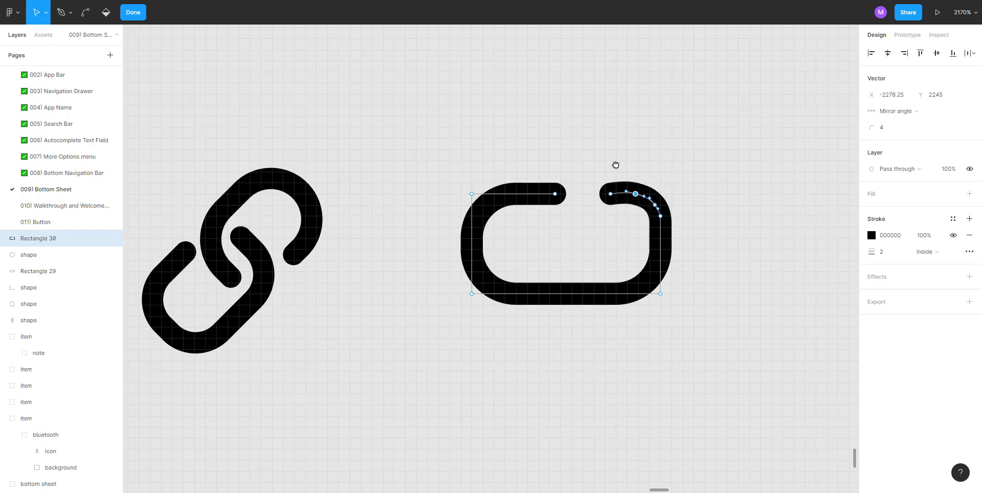
# Undo the curve handles and the vector points added around the upper-right corner, and leave vector editing
pyautogui.hotkey('ctrl', 'z')
pyautogui.hotkey('ctrl', 'z')
pyautogui.hotkey('ctrl', 'z')
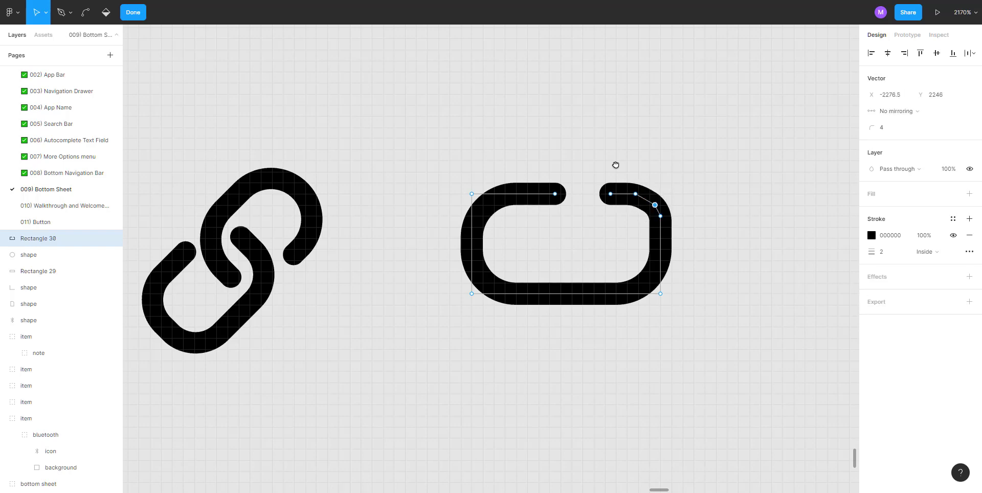
pyautogui.hotkey('ctrl', 'z')
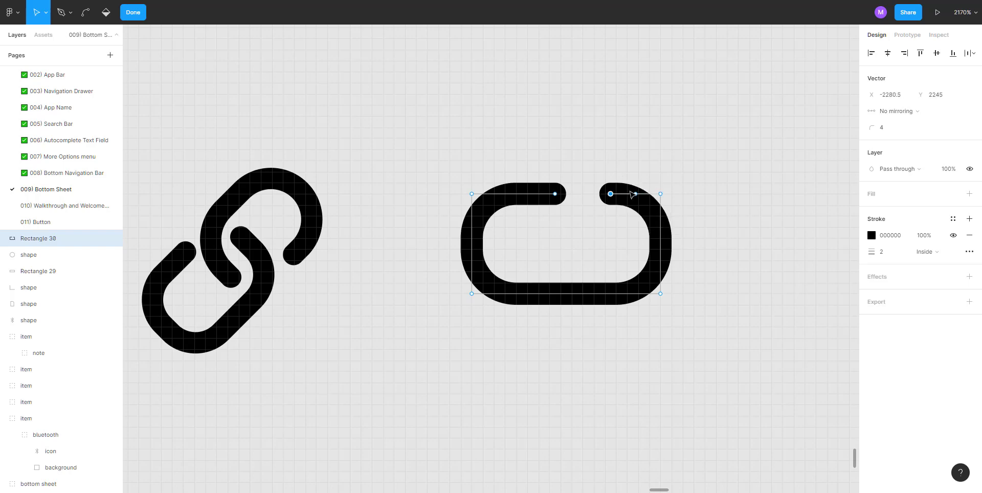
pyautogui.click(585, 164)
# Try thicker stroke widths on the open rounded outline and return the width to 2
pyautogui.click(546, 198)
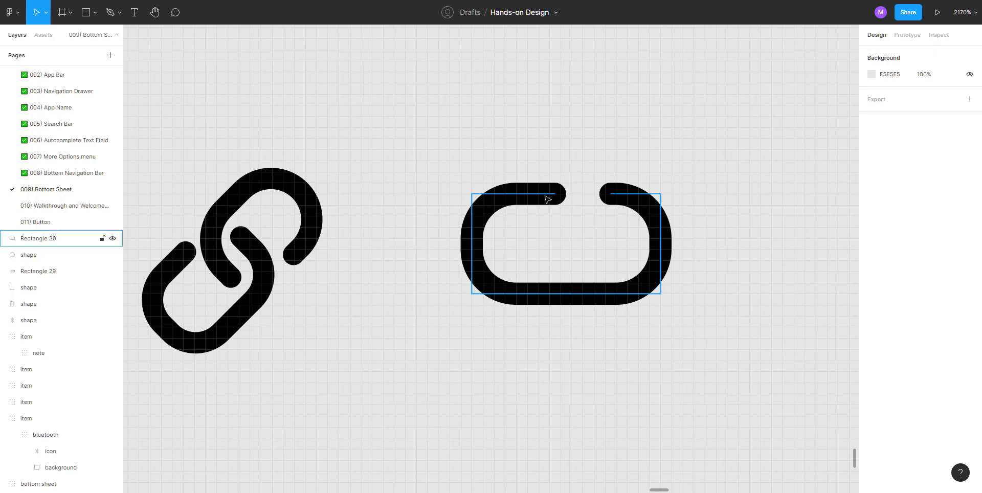
pyautogui.click(893, 236)
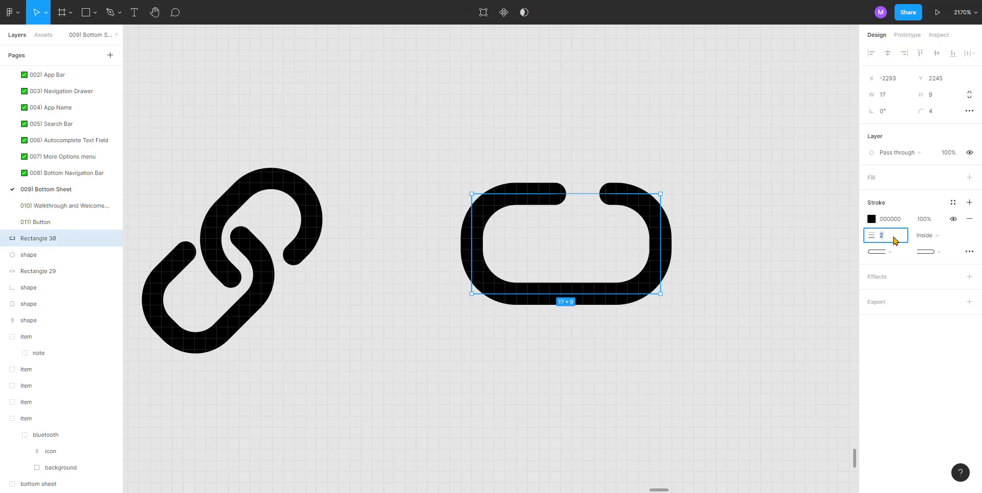
pyautogui.press('Up')
pyautogui.press('Up')
pyautogui.press('Up')
pyautogui.press('Down')
pyautogui.press('Down')
pyautogui.press('Down')
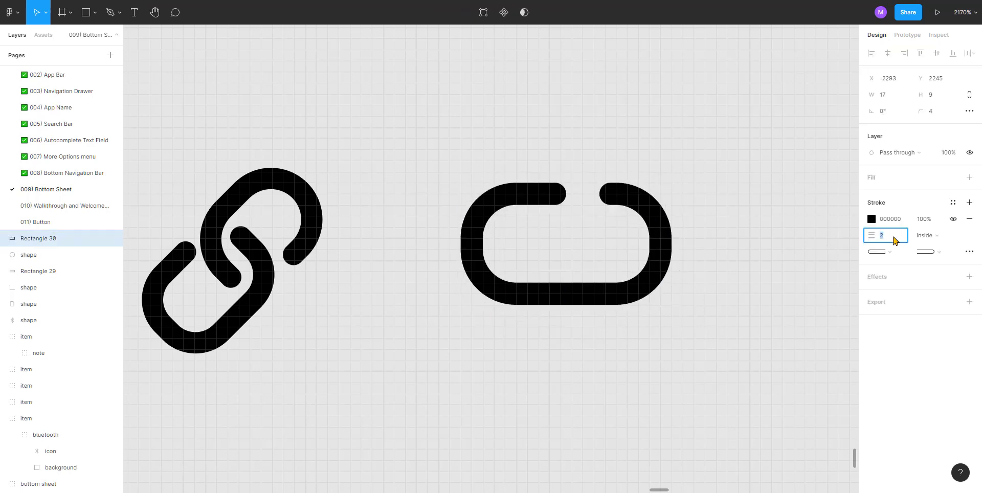
pyautogui.click(513, 124)
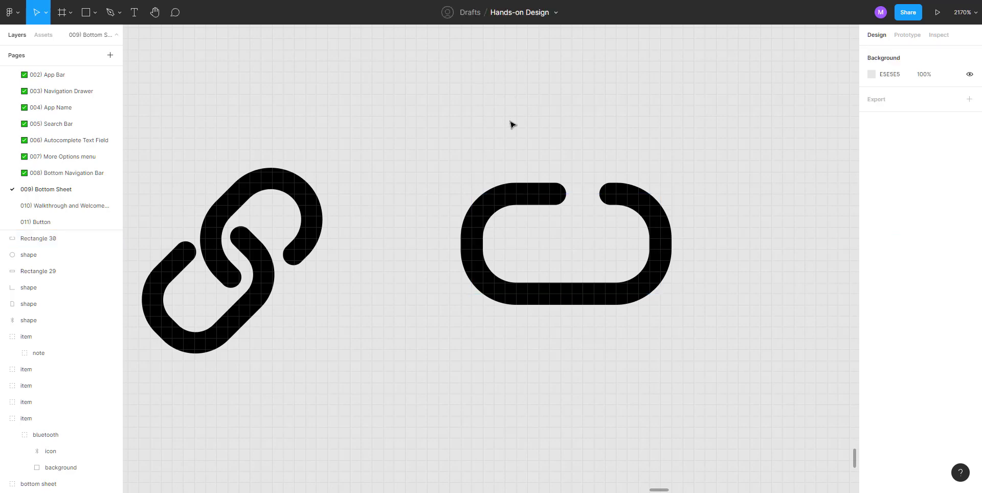
# Convert the open rounded outline's stroke into a filled shape with Outline Stroke and open it for vector editing
pyautogui.click(518, 193)
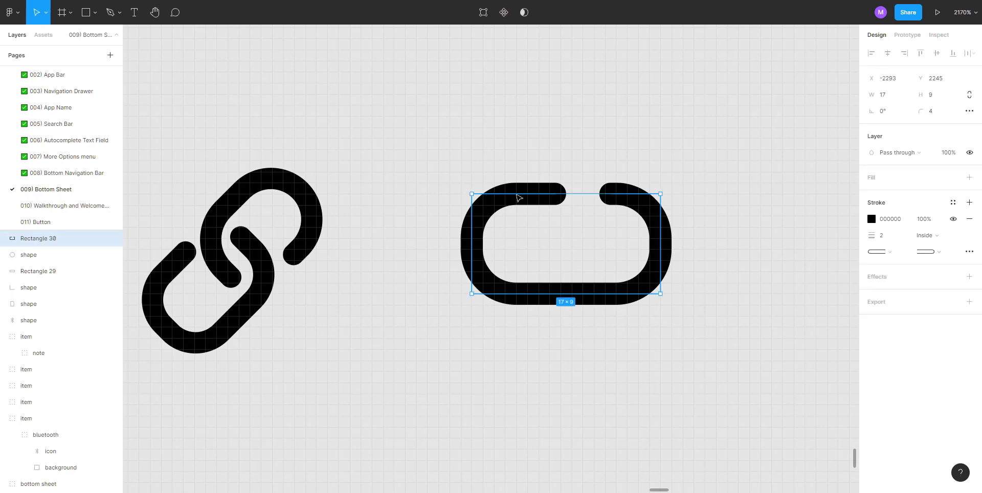
pyautogui.click(572, 159)
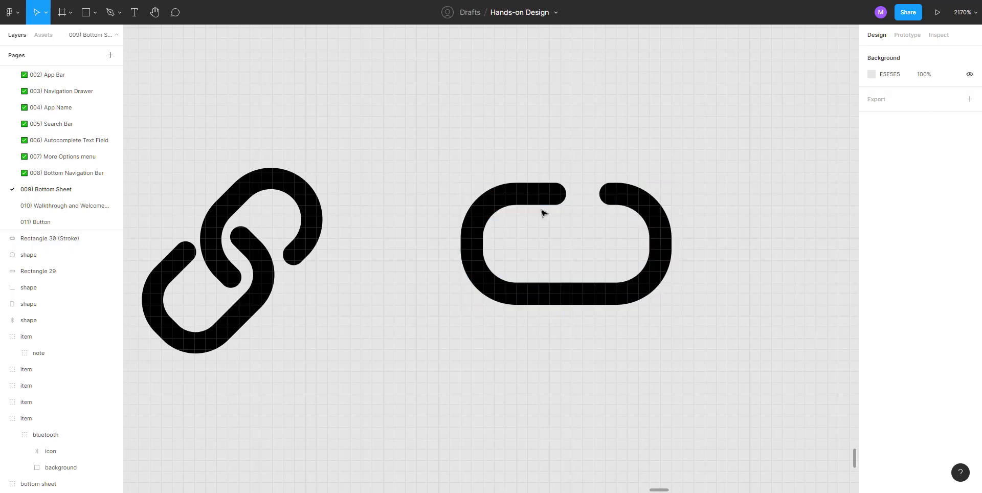
pyautogui.doubleClick(535, 205)
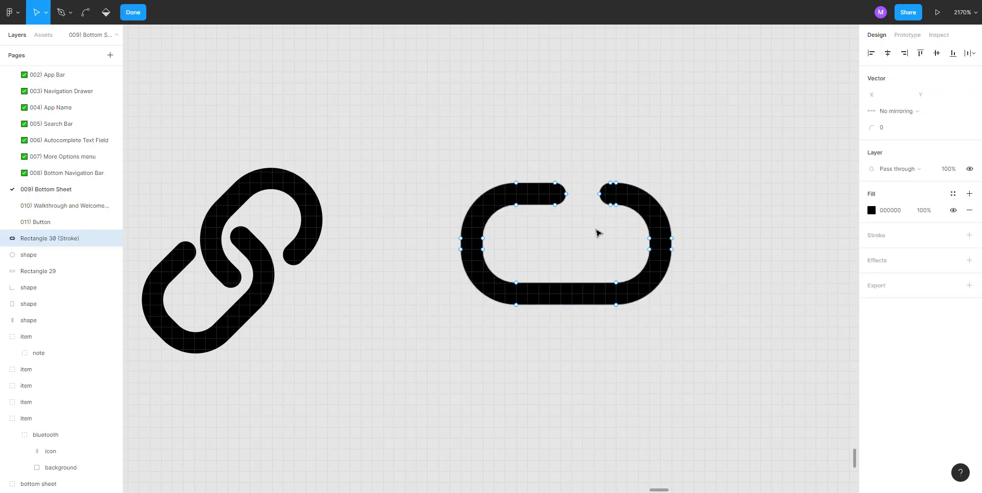
# Select the vector points of the right rounded end and nudge them right and back left
pyautogui.doubleClick(598, 158)
pyautogui.click(598, 161)
pyautogui.doubleClick(608, 188)
pyautogui.moveTo(580, 164); pyautogui.dragTo(626, 213)
pyautogui.scroll(2, 627, 214)
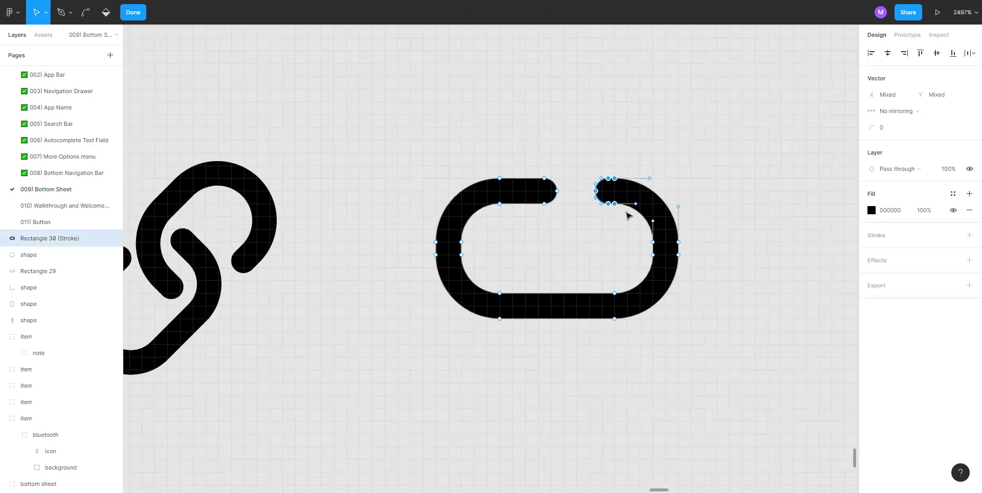
pyautogui.press('Right')
pyautogui.press('Left')
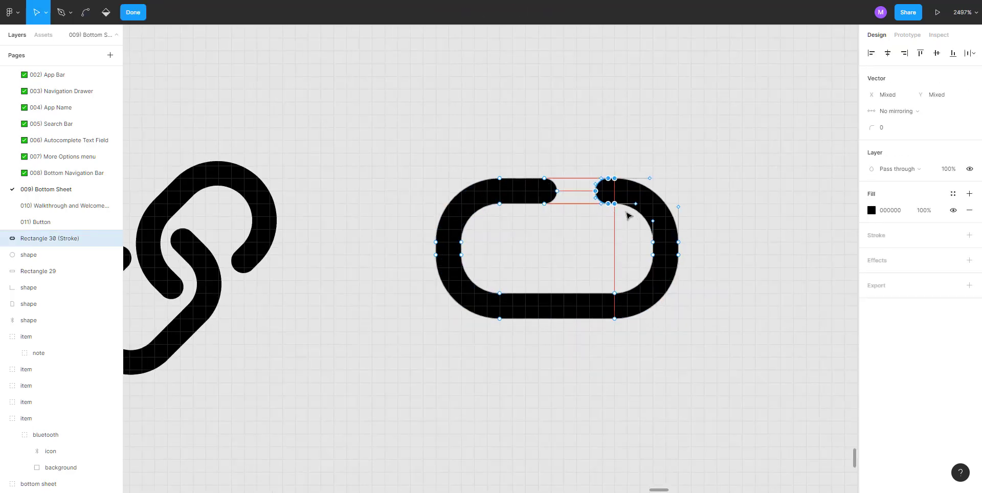
# Shift the right rounded end's vector points slightly rightward to widen the gap, and finish vector editing
pyautogui.moveTo(564, 166); pyautogui.dragTo(533, 235)
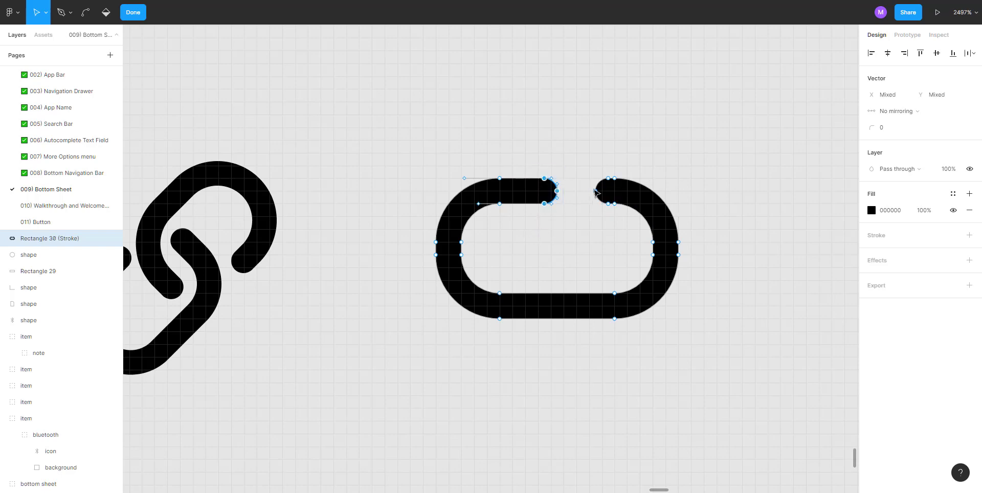
pyautogui.scroll(2, 588, 176)
pyautogui.moveTo(577, 168); pyautogui.dragTo(636, 217)
pyautogui.scroll(2, 620, 208)
pyautogui.press('ctrl')
pyautogui.scroll(3, 623, 258)
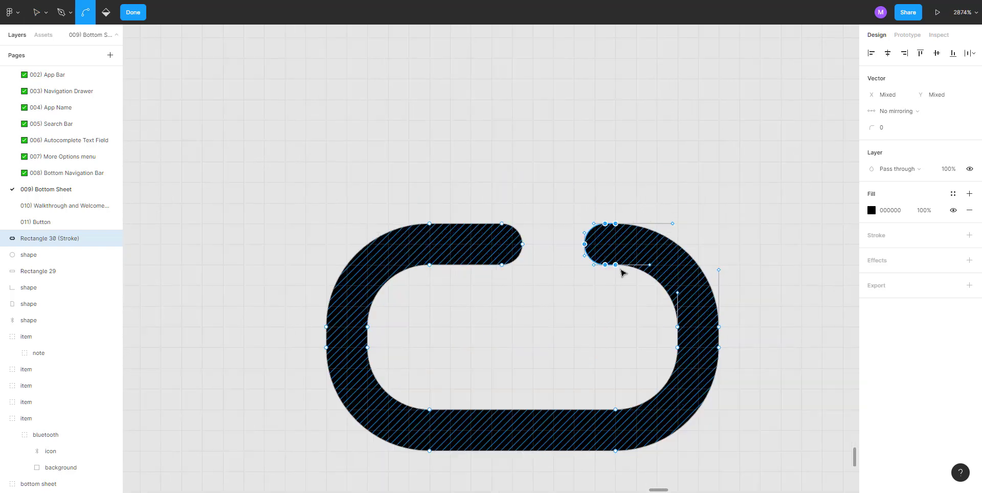
pyautogui.moveTo(621, 263); pyautogui.dragTo(625, 266)
pyautogui.hotkey('ctrl', 'z')
pyautogui.hotkey('ctrl', 'z')
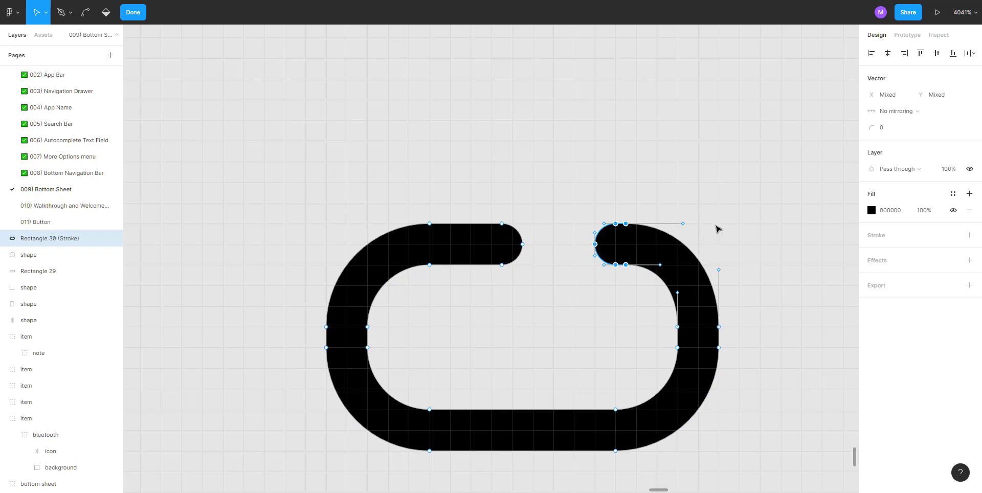
pyautogui.press('Escape')
pyautogui.press('Escape')
pyautogui.press('Escape')
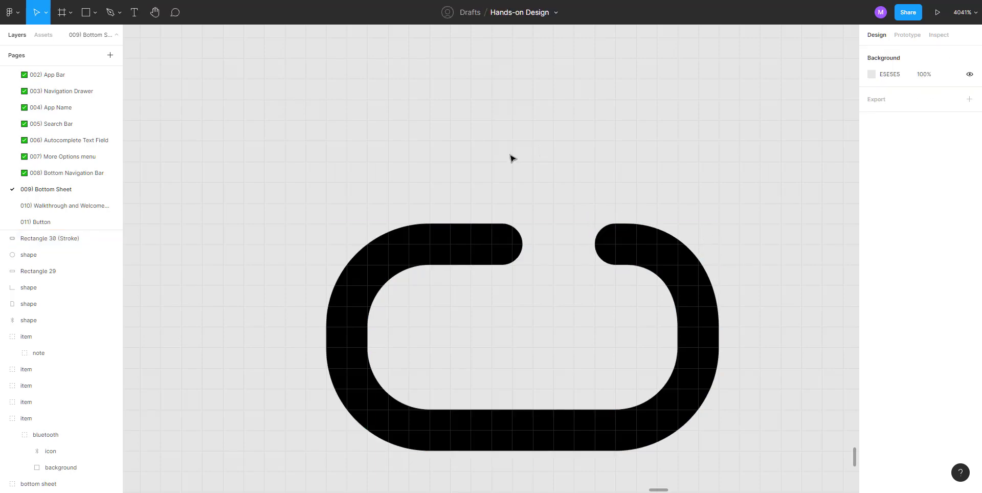
# Duplicate the link shape, rotate the copy 180° and interlock it with the original at X -2265, Y 2251
pyautogui.scroll(-5, 512, 159)
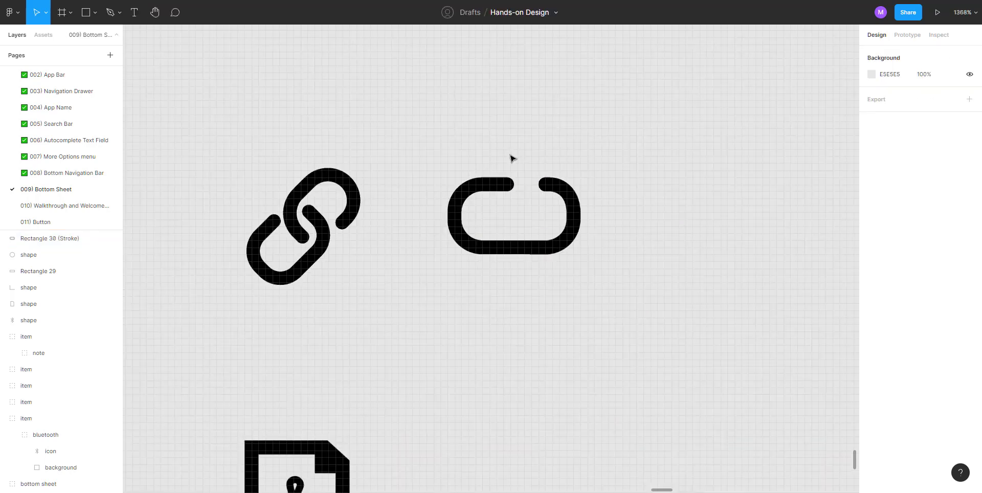
pyautogui.click(487, 190)
pyautogui.moveTo(486, 190); pyautogui.dragTo(612, 141)
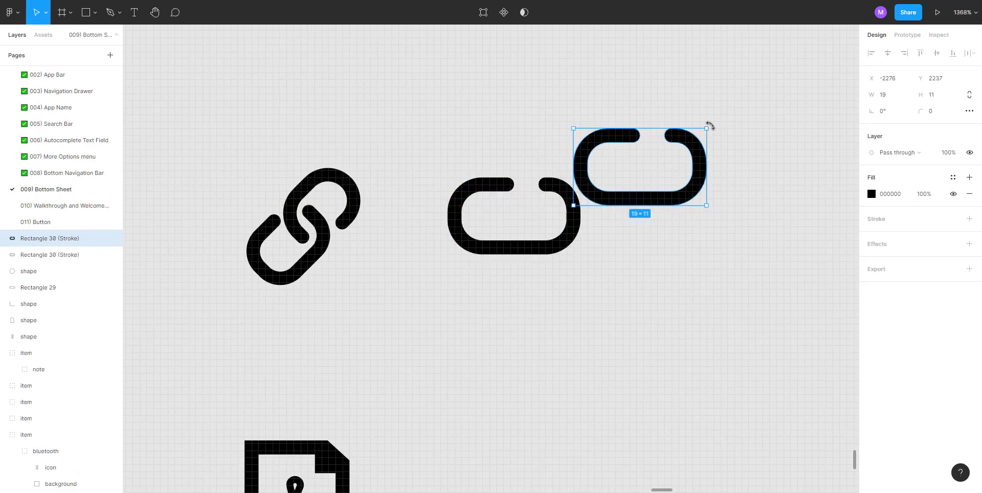
pyautogui.moveTo(710, 125); pyautogui.dragTo(528, 196)
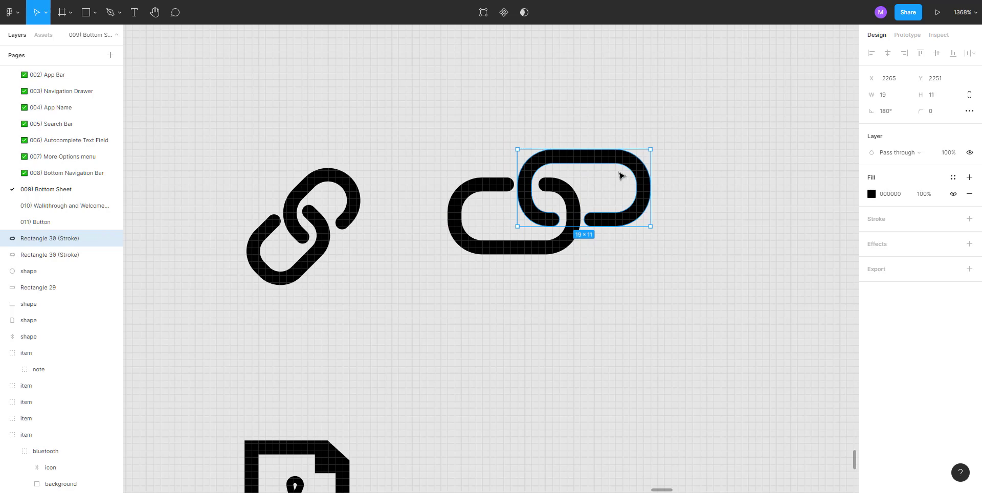
pyautogui.doubleClick(644, 176)
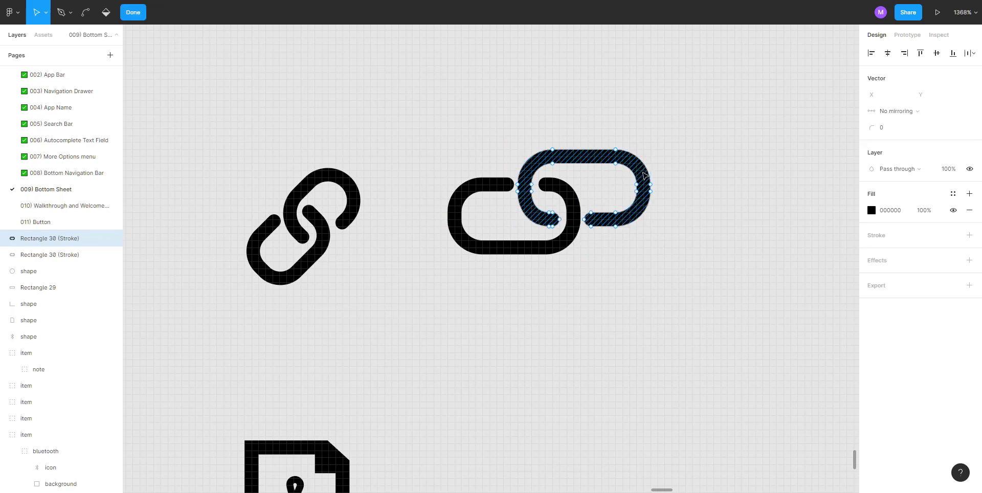
pyautogui.scroll(3, 611, 199)
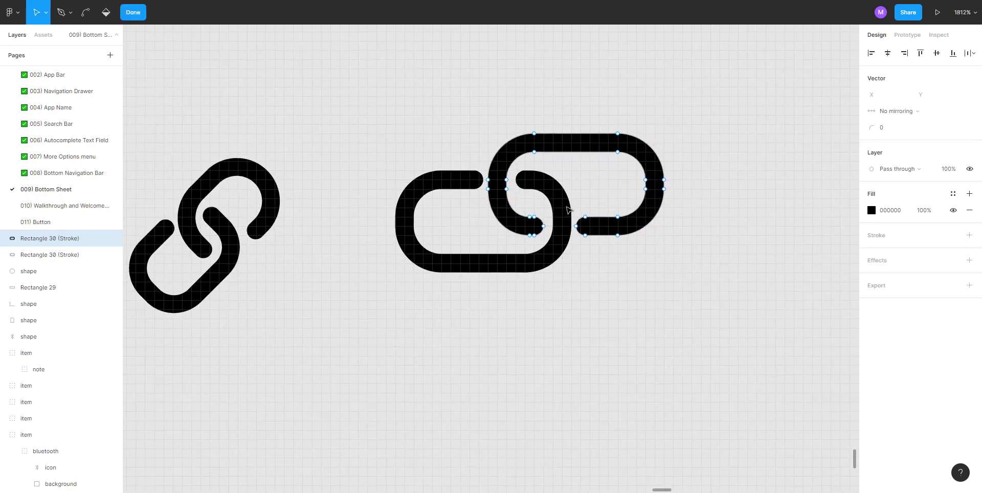
pyautogui.moveTo(568, 210); pyautogui.dragTo(600, 258)
pyautogui.click(608, 263)
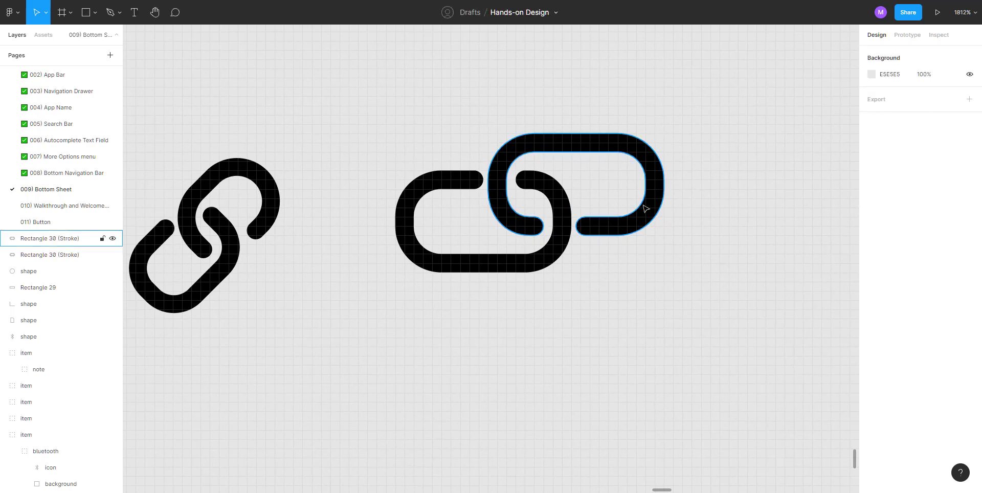
pyautogui.moveTo(644, 206); pyautogui.dragTo(643, 170)
pyautogui.hotkey('ctrl', 'z')
# Shorten the upper link by moving the end points of its open end 1 px to the right
pyautogui.scroll(3, 608, 229)
pyautogui.click(601, 229)
pyautogui.doubleClick(602, 229)
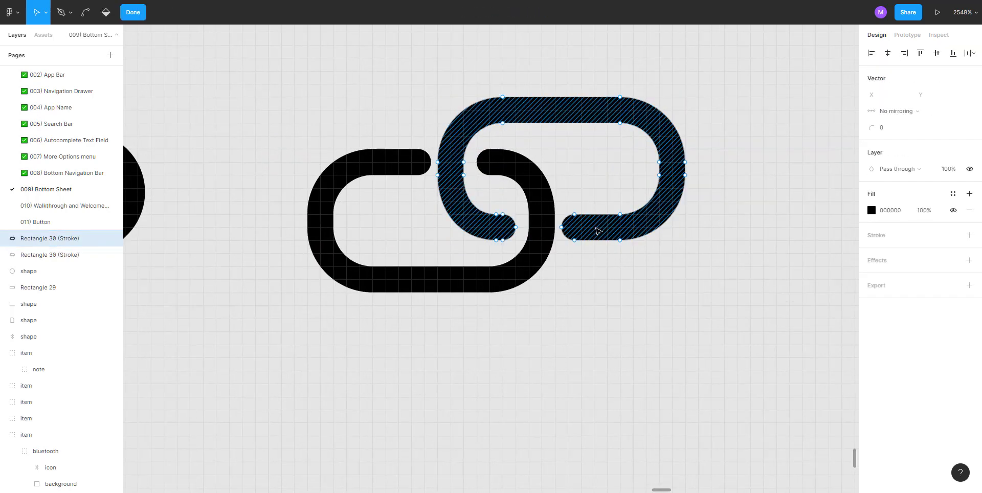
pyautogui.moveTo(547, 198); pyautogui.dragTo(604, 282)
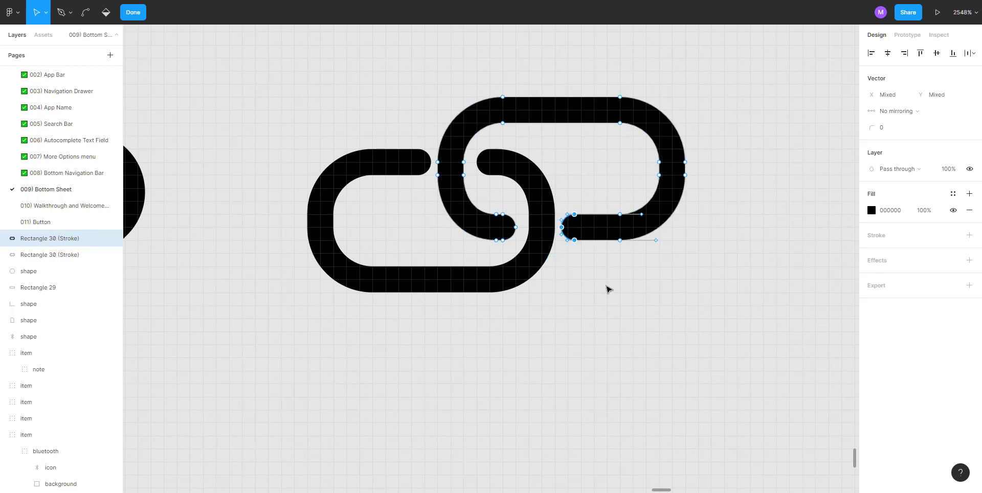
pyautogui.press('Right')
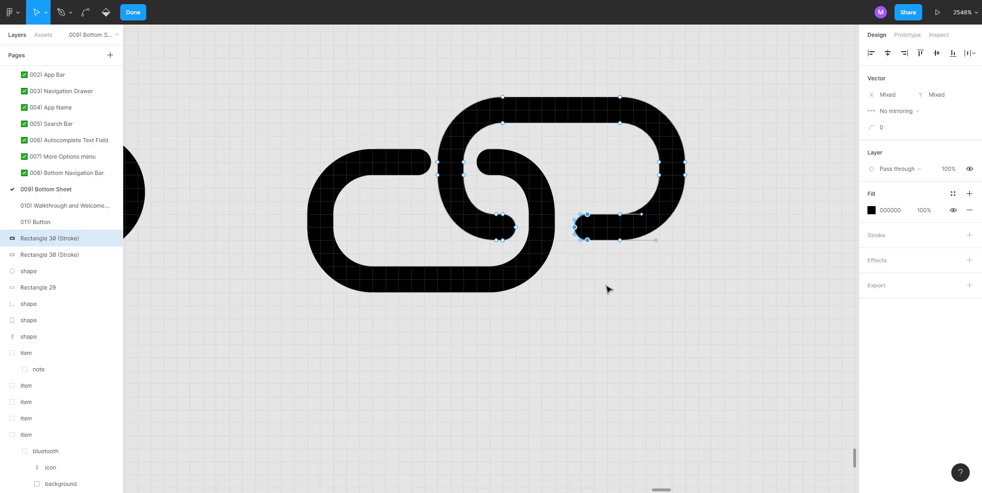
pyautogui.press('Escape')
# Shorten the lower link by moving the end points of its upper-left open end 1 px to the left
pyautogui.doubleClick(402, 161)
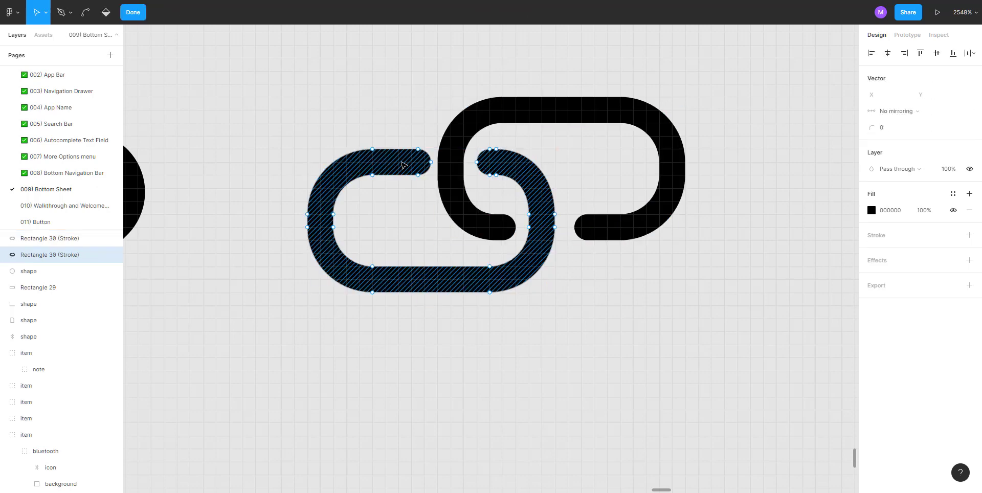
pyautogui.moveTo(458, 132); pyautogui.dragTo(396, 221)
pyautogui.press('Left')
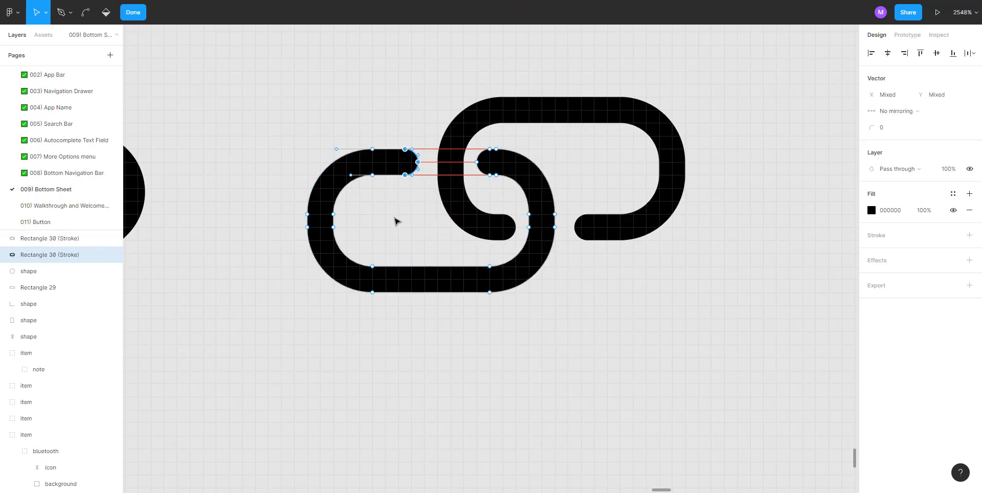
pyautogui.press('Escape')
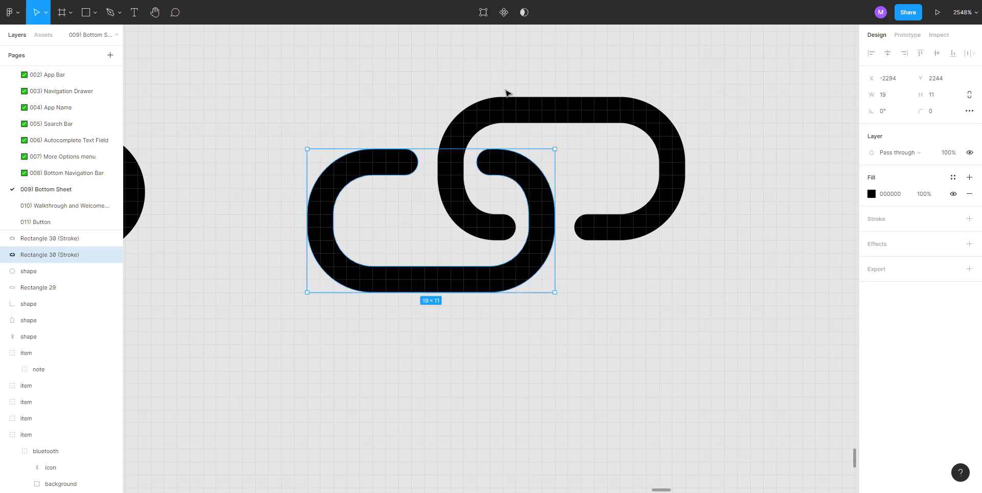
# Nudge the upper link up 1 px to Y 2250, keeping its horizontal position at X -2265
pyautogui.click(520, 112)
pyautogui.press('Left')
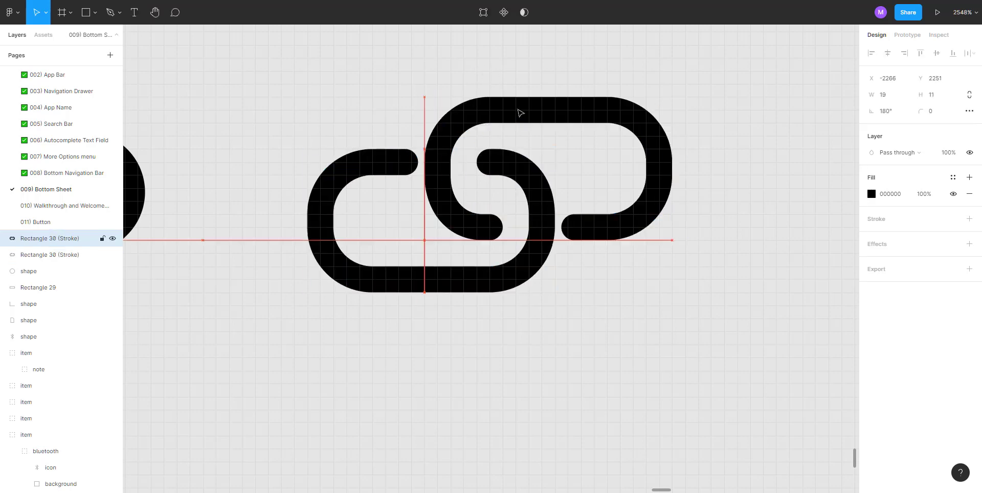
pyautogui.press('Right')
pyautogui.press('Up')
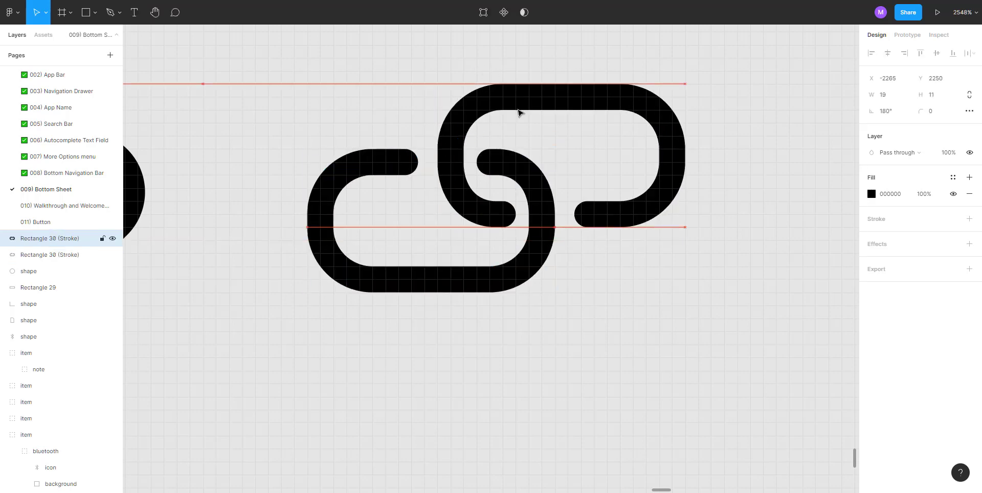
pyautogui.press('Left')
pyautogui.press('Right')
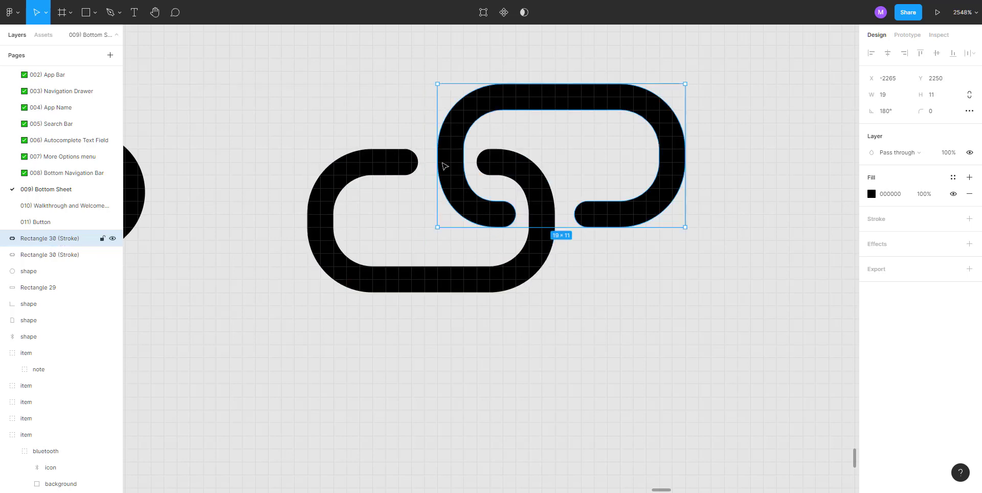
# Move the lower link's upper-left rounded end another 1 px to the left to widen the gap
pyautogui.doubleClick(410, 164)
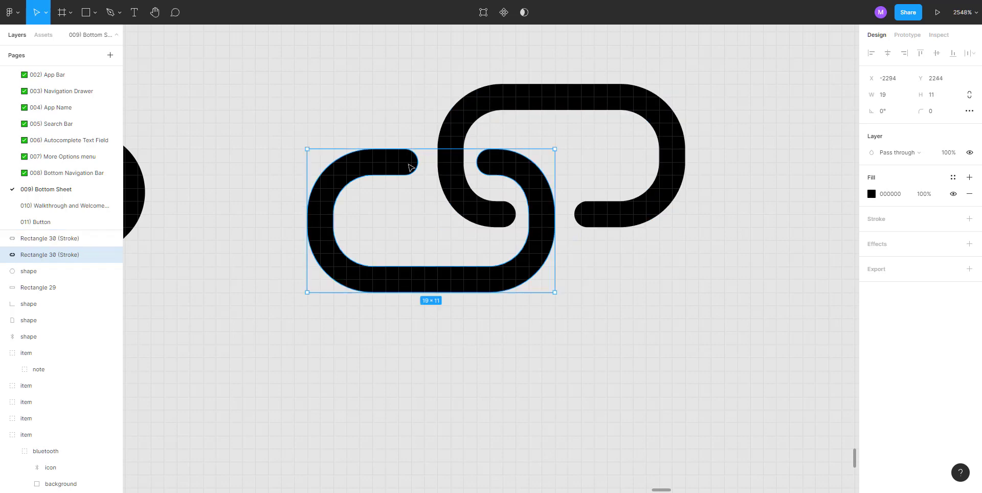
pyautogui.moveTo(430, 130); pyautogui.dragTo(395, 200)
pyautogui.press('Left')
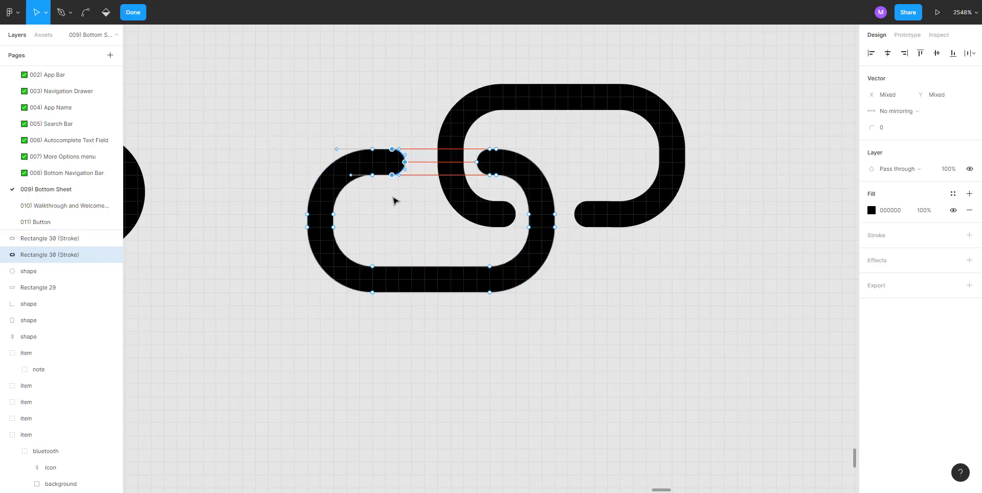
pyautogui.press('Escape')
pyautogui.press('Escape')
pyautogui.press('Escape')
# Shift the upper link left to X -2266 and shorten its lower-right open end by 1 px
pyautogui.click(456, 127)
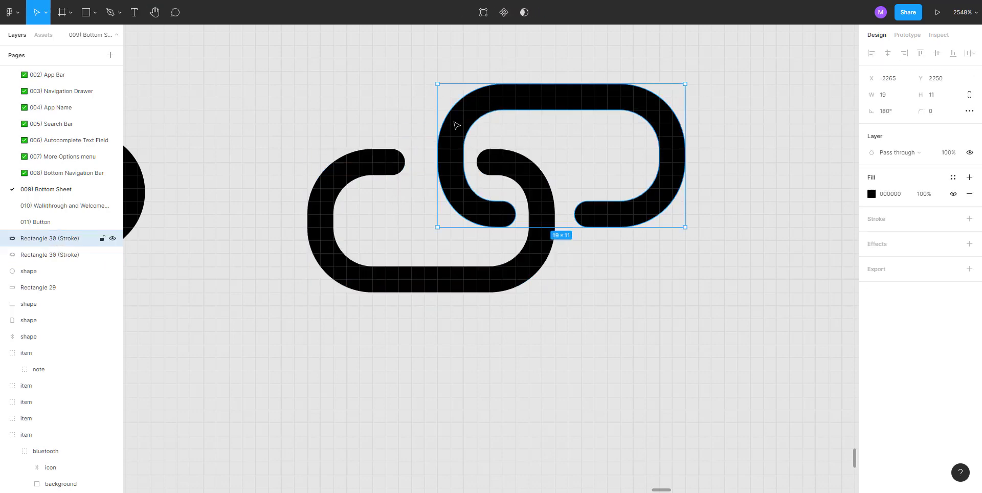
pyautogui.moveTo(456, 127); pyautogui.dragTo(443, 126)
pyautogui.doubleClick(591, 217)
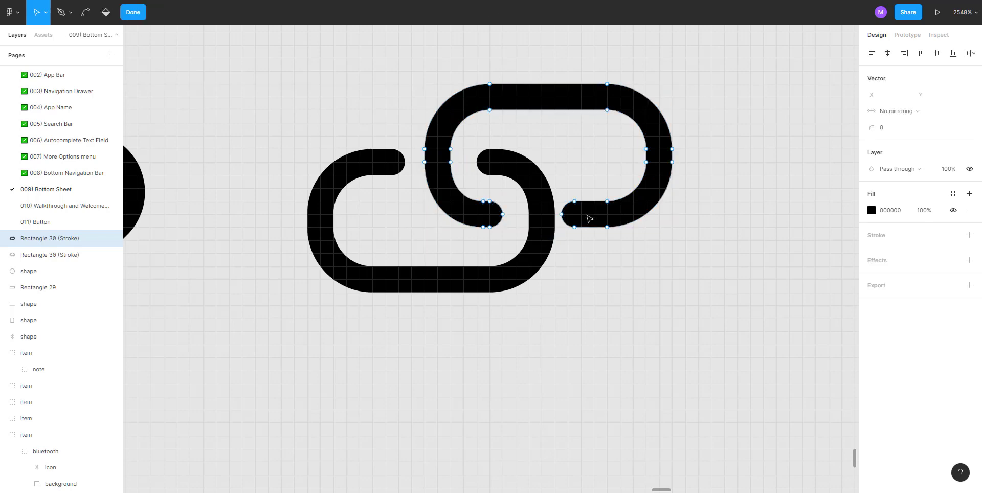
pyautogui.moveTo(558, 192); pyautogui.dragTo(591, 248)
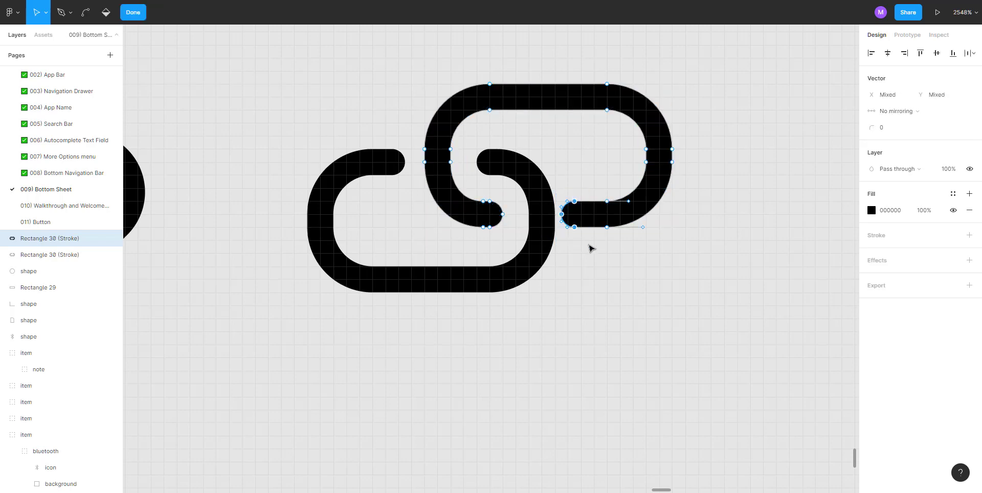
pyautogui.press('Right')
pyautogui.press('Escape')
pyautogui.press('Escape')
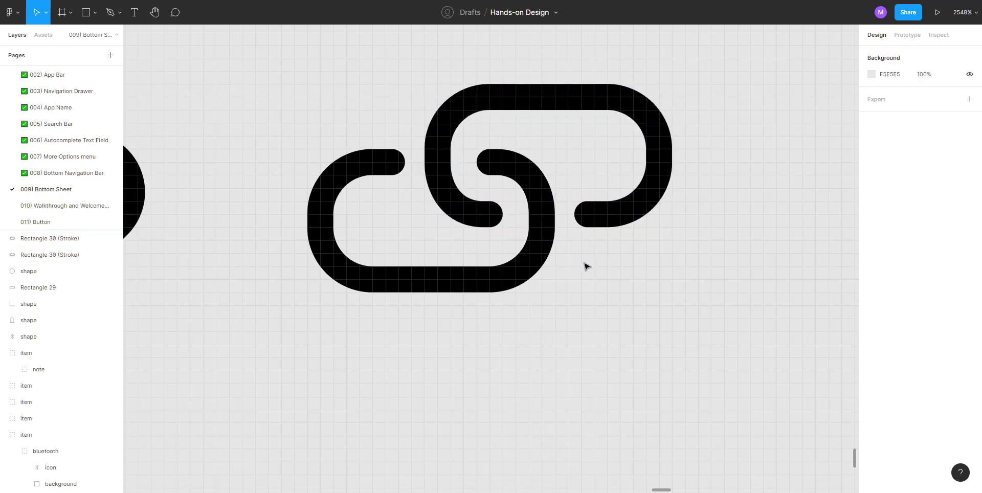
# Rename both "Rectangle 30 (Stroke)" layers as "shape"
pyautogui.scroll(-3, 577, 263)
pyautogui.scroll(-5, 576, 262)
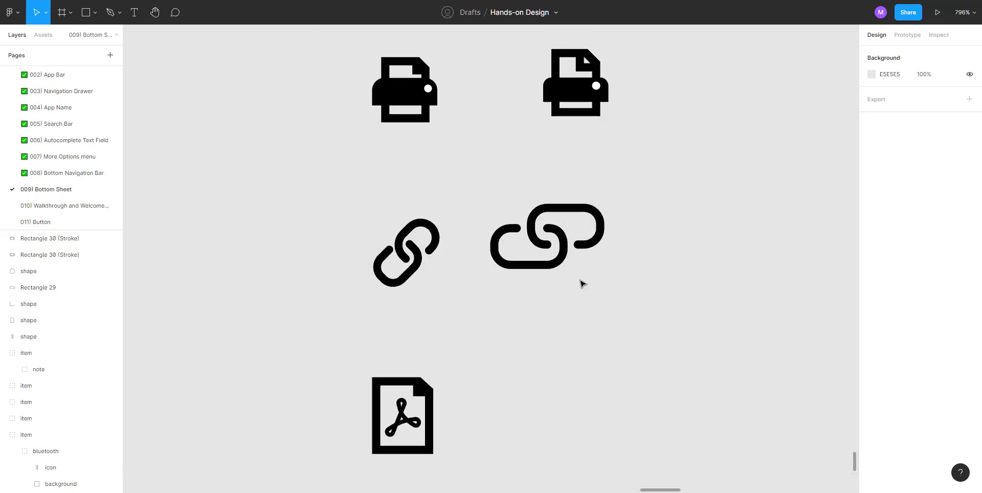
pyautogui.moveTo(642, 192); pyautogui.dragTo(479, 307)
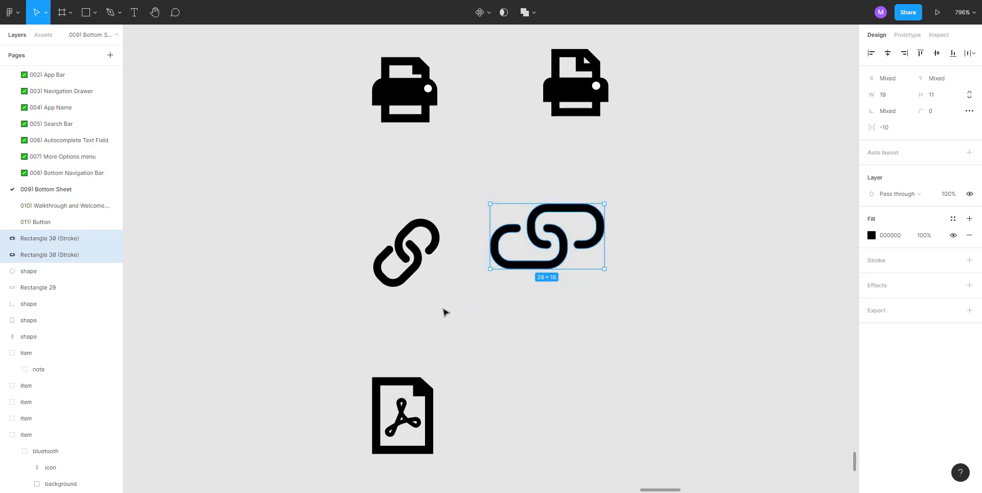
pyautogui.doubleClick(44, 238)
pyautogui.write('c')
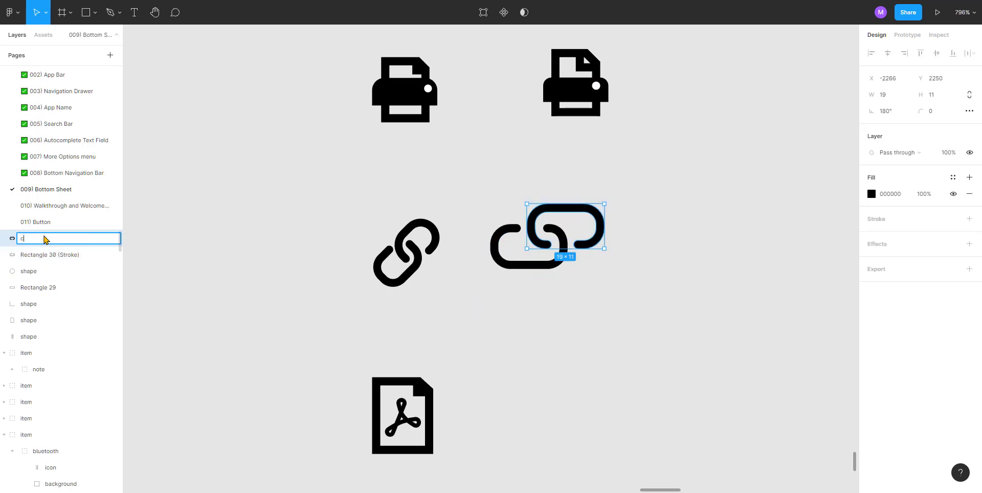
pyautogui.write('hape')
pyautogui.press('Tab')
pyautogui.write('sh')
pyautogui.press('Return')
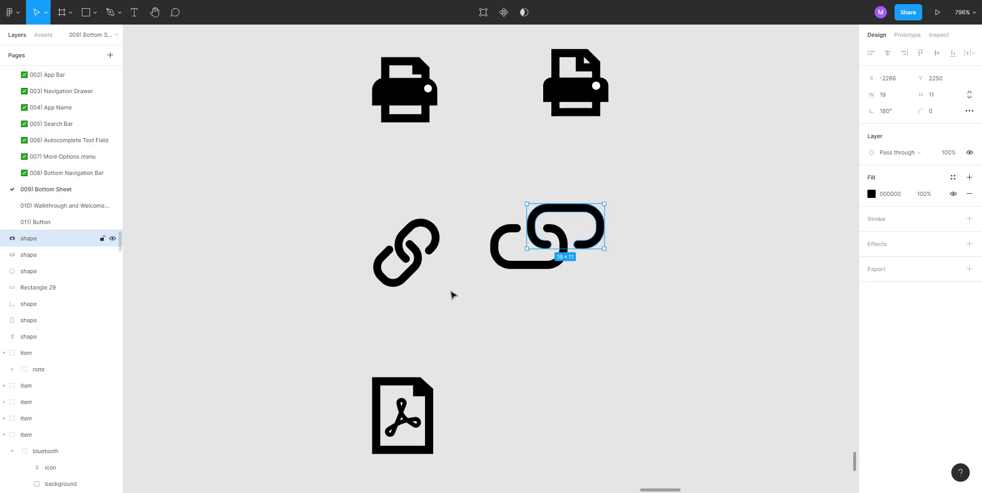
# Try to scale the two link shapes together down to about 18 × 10
pyautogui.moveTo(471, 182); pyautogui.dragTo(644, 314)
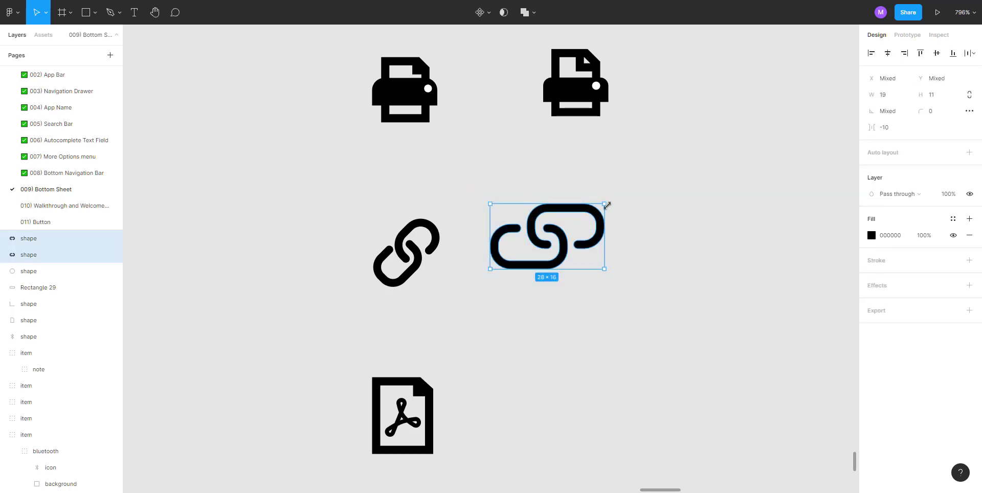
pyautogui.moveTo(599, 208); pyautogui.dragTo(563, 233)
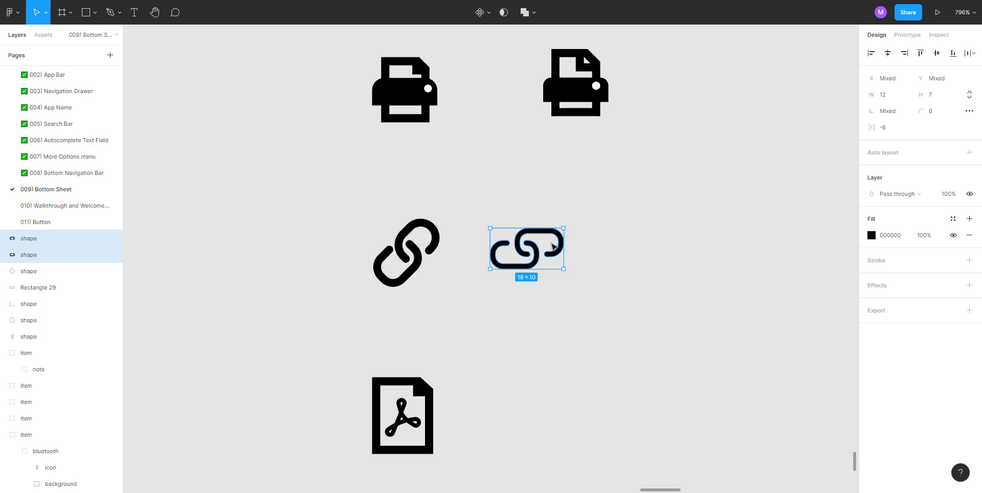
pyautogui.hotkey('ctrl', 'z')
# Try to group the two link shapes and scale the group to about 21 × 12
pyautogui.hotkey('ctrl', 'g')
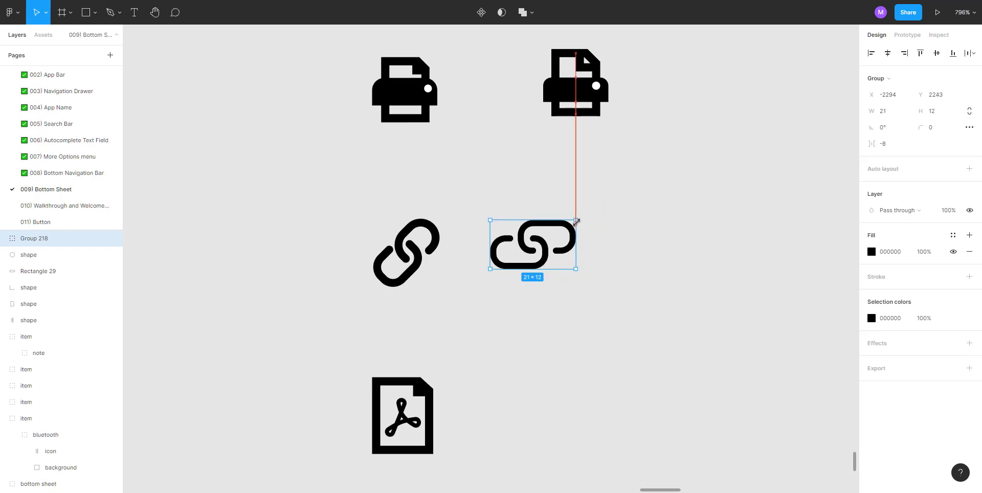
pyautogui.hotkey('ctrl', 'shift', 'g')
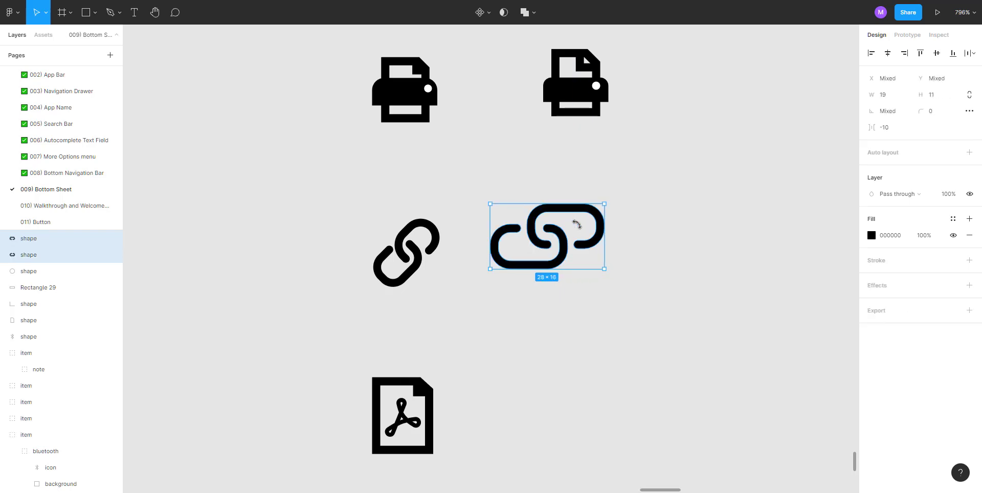
pyautogui.scroll(2, 576, 224)
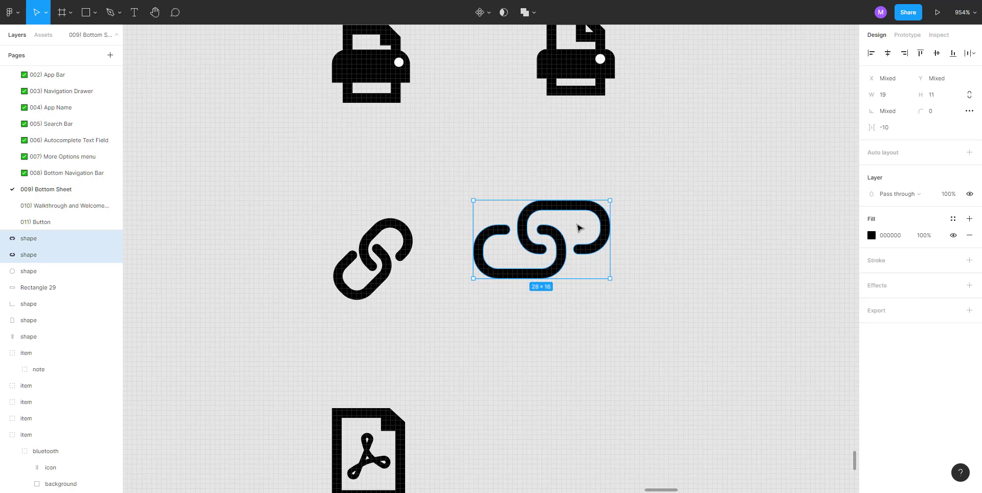
pyautogui.hotkey('ctrl', 'z')
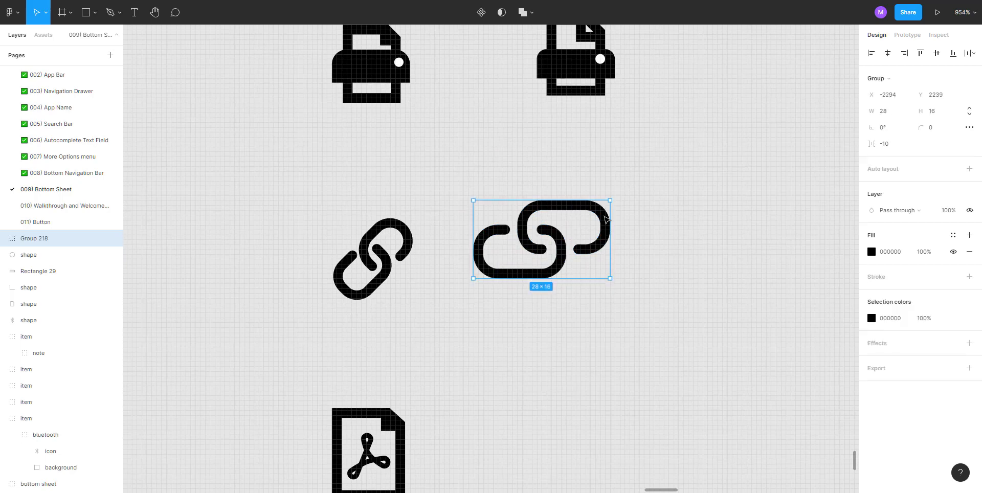
pyautogui.hotkey('ctrl', 'shift', 'g')
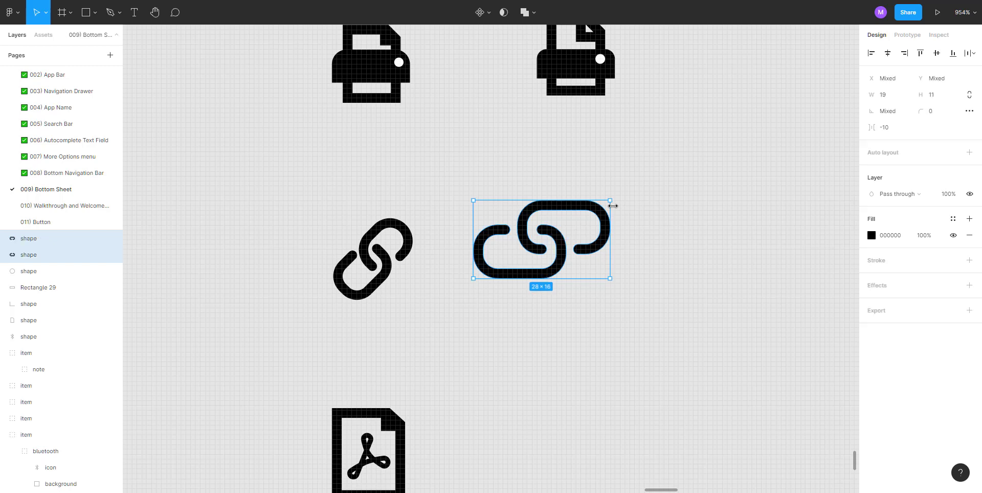
# Duplicate the two link shapes to the right of the original pair and group the copies
pyautogui.click(629, 214)
pyautogui.moveTo(636, 210); pyautogui.dragTo(572, 224)
pyautogui.moveTo(580, 187); pyautogui.dragTo(433, 320)
pyautogui.moveTo(492, 285); pyautogui.dragTo(683, 274)
pyautogui.click(570, 191)
pyautogui.click(461, 230)
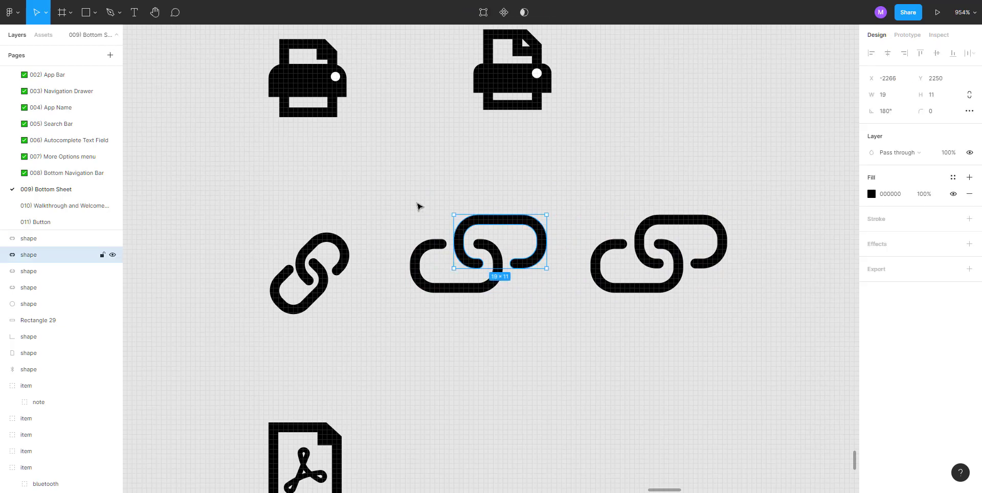
pyautogui.click(408, 200)
pyautogui.moveTo(580, 196); pyautogui.dragTo(663, 361)
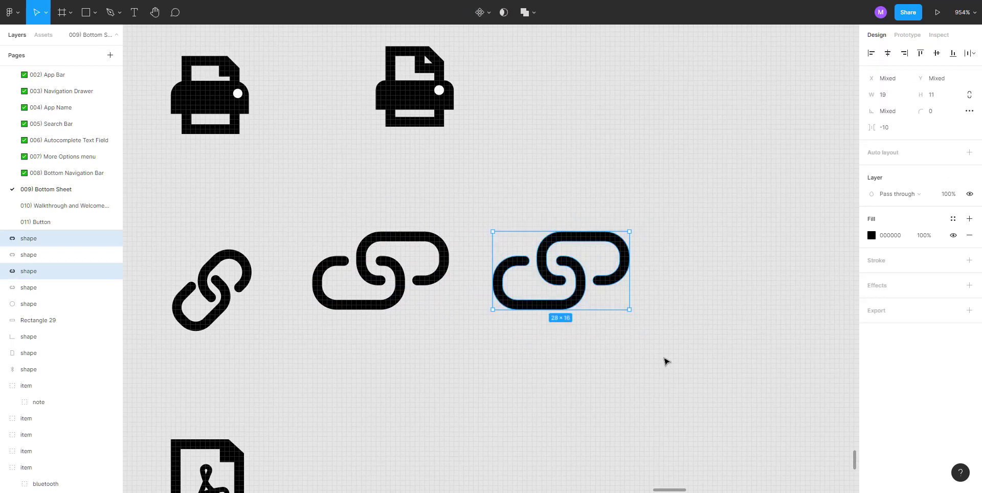
pyautogui.hotkey('ctrl', 'g')
# Scale down the ungrouped original pair of link shapes proportionally
pyautogui.moveTo(292, 220); pyautogui.dragTo(434, 353)
pyautogui.hscroll(-5, 486, 358)
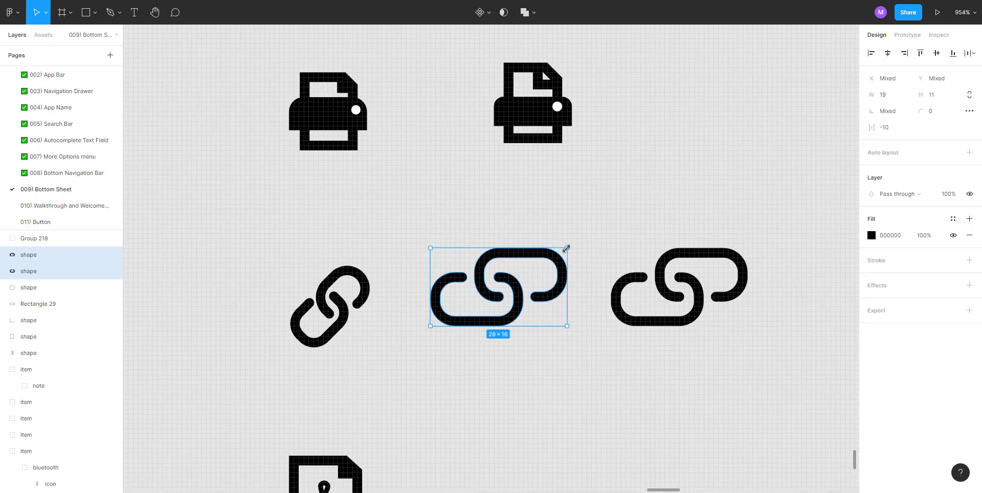
pyautogui.moveTo(566, 248); pyautogui.dragTo(519, 308)
pyautogui.click(570, 346)
pyautogui.hscroll(4, 495, 346)
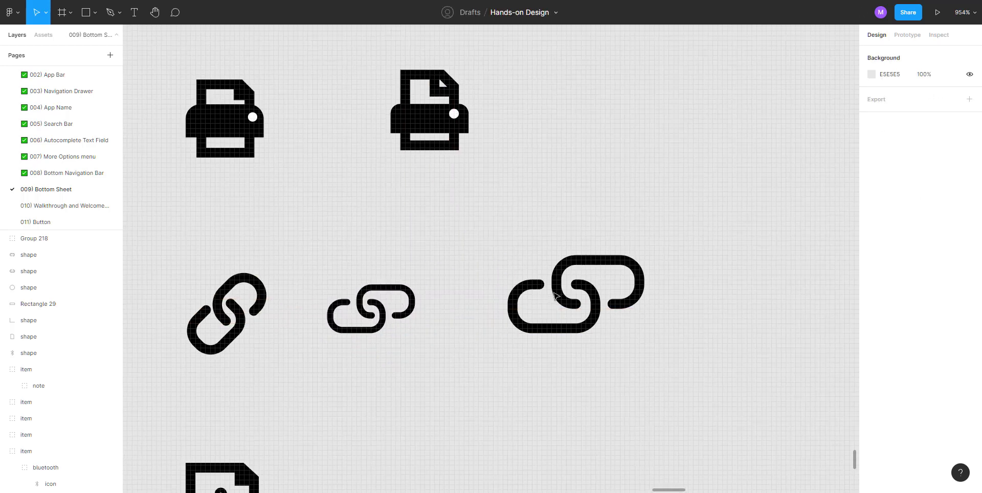
# Scale the grouped link icon down to 19 × 10.86 and rotate it to 45°
pyautogui.click(636, 282)
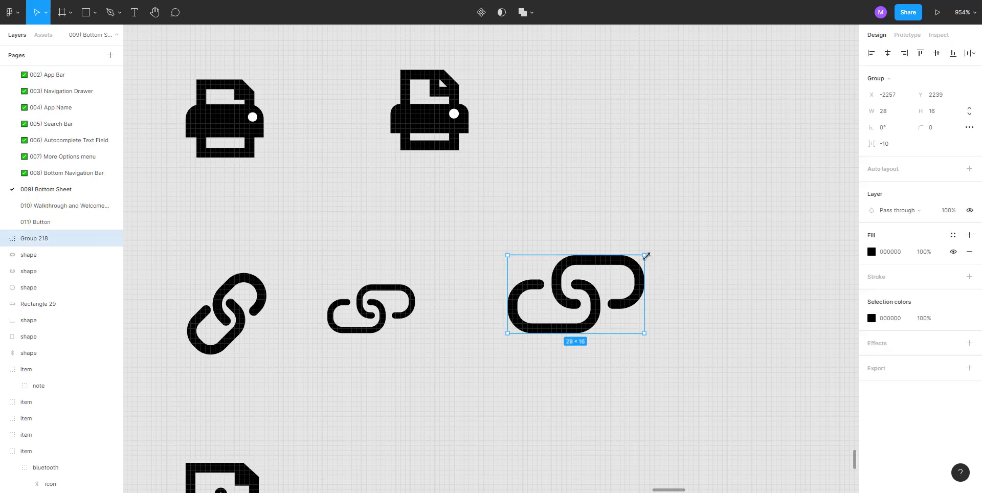
pyautogui.moveTo(639, 258); pyautogui.dragTo(565, 263)
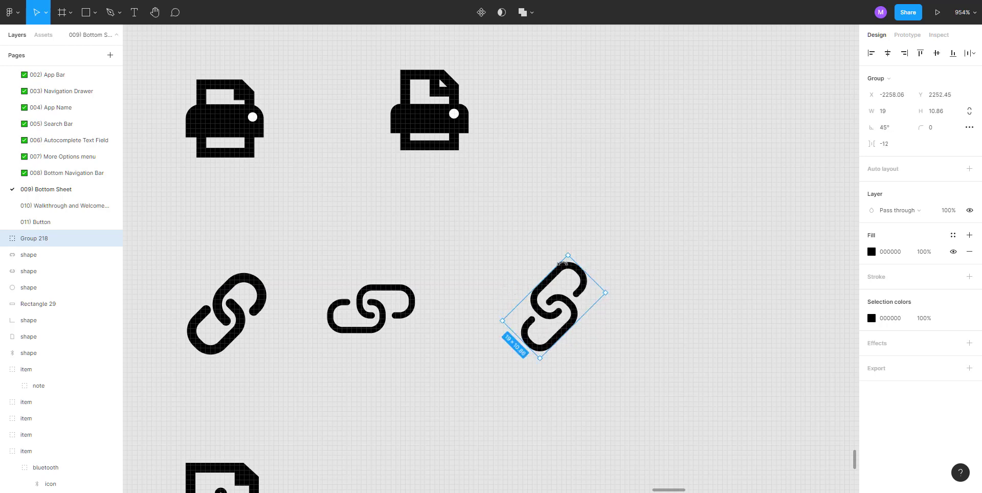
# Add a black stroke to the rotated chain link group and align the stroke outside
pyautogui.click(544, 247)
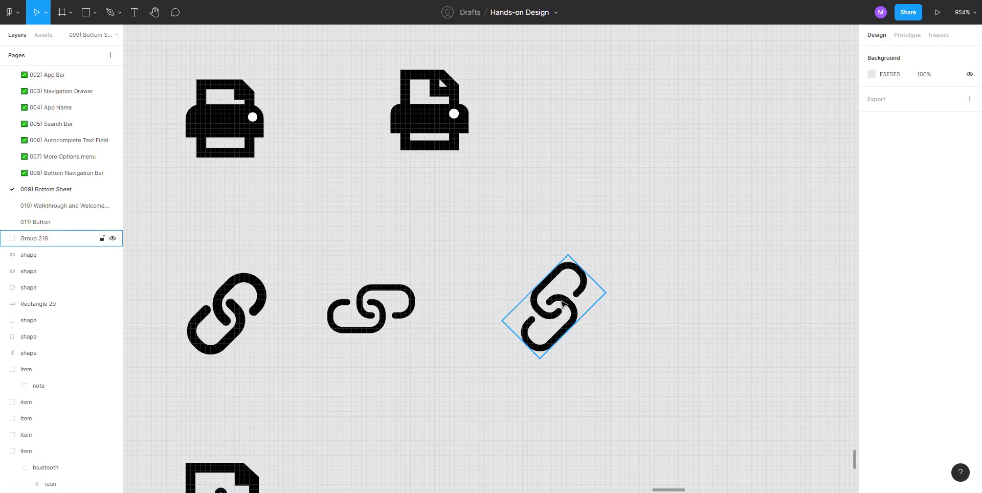
pyautogui.click(563, 303)
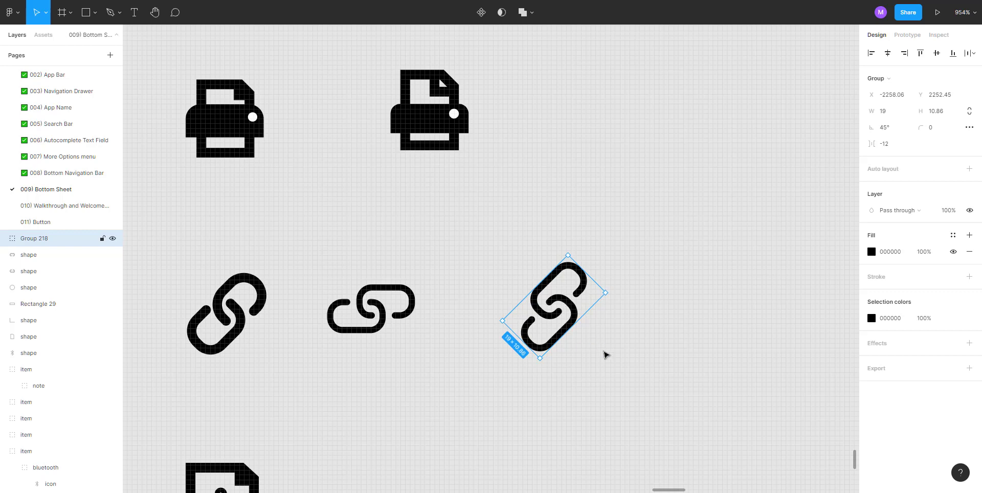
pyautogui.scroll(2, 598, 333)
pyautogui.click(597, 334)
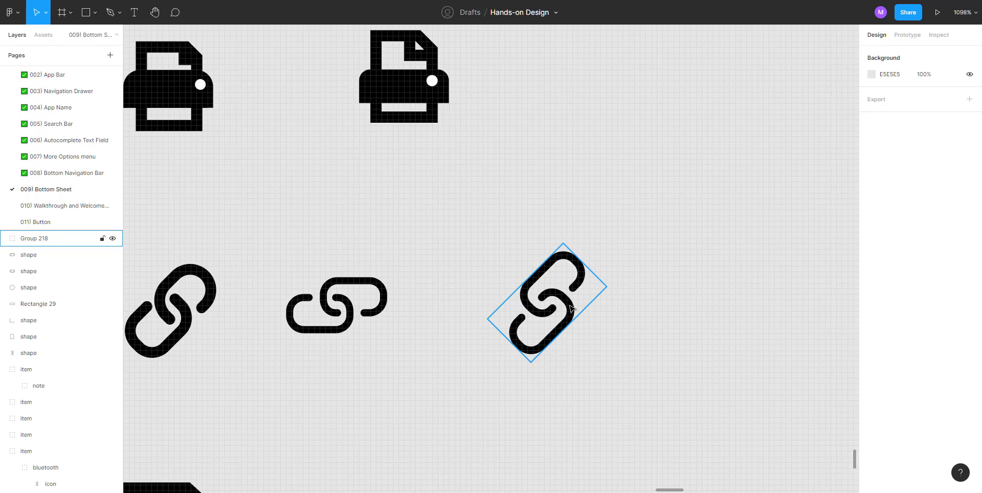
pyautogui.click(571, 309)
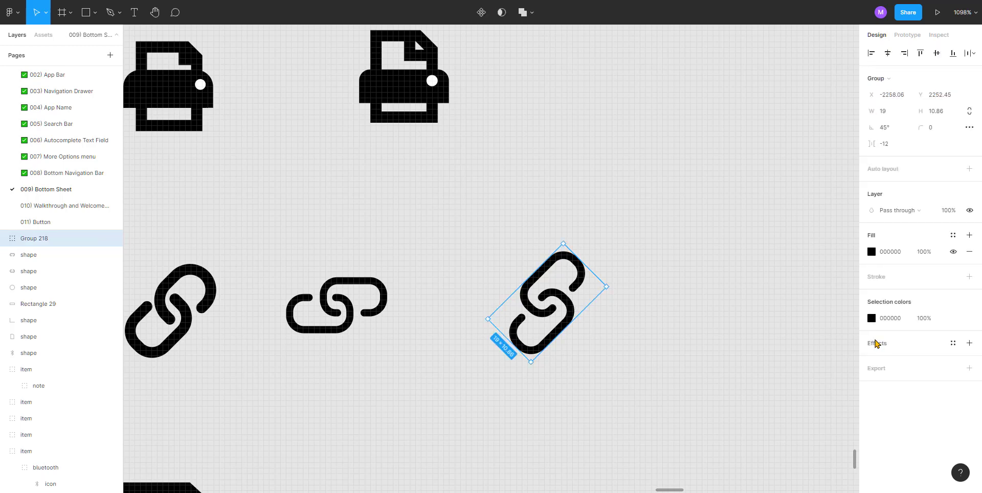
pyautogui.click(878, 281)
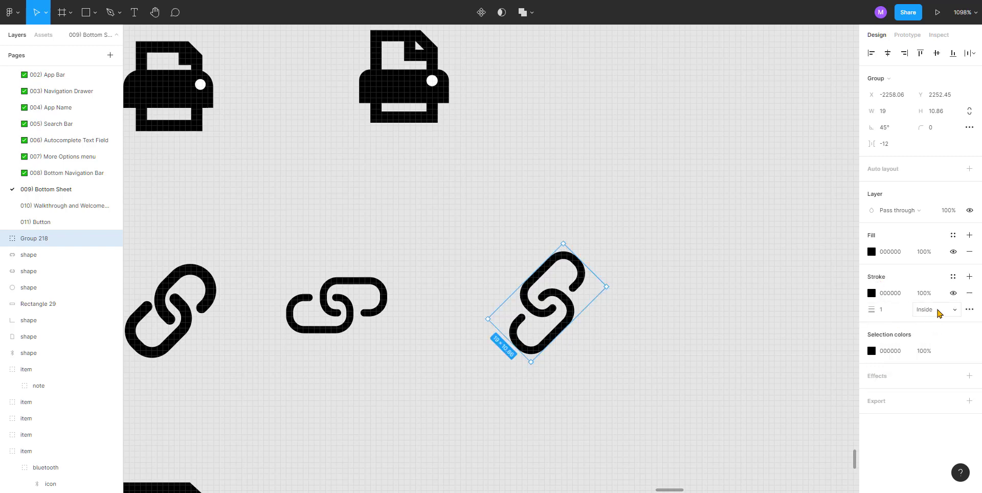
pyautogui.click(938, 312)
pyautogui.click(940, 321)
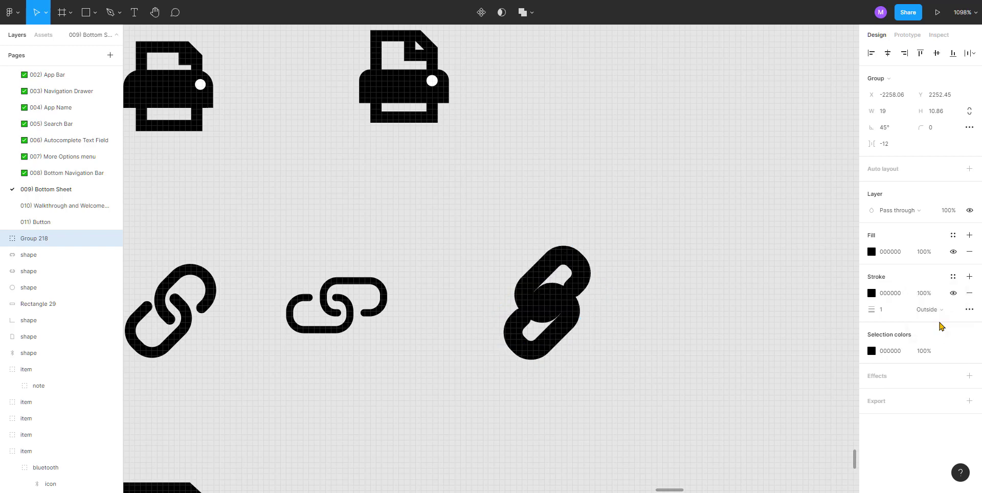
# Try several stroke weights on the link group, including 0.3 and 0.4, and settle on 0.2
pyautogui.click(890, 309)
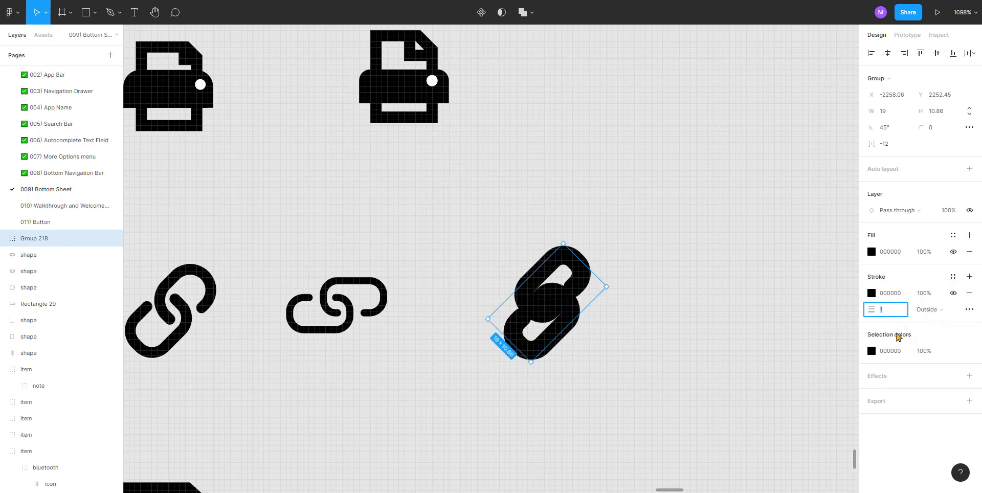
pyautogui.write('0')
pyautogui.press('Return')
pyautogui.write('1')
pyautogui.press('Return')
pyautogui.write('.3')
pyautogui.press('Return')
pyautogui.click(890, 313)
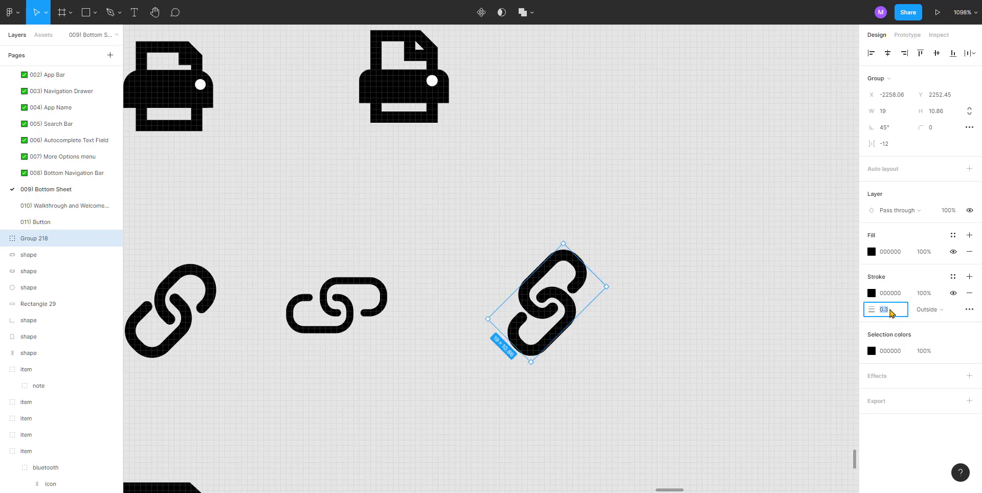
pyautogui.press('Return')
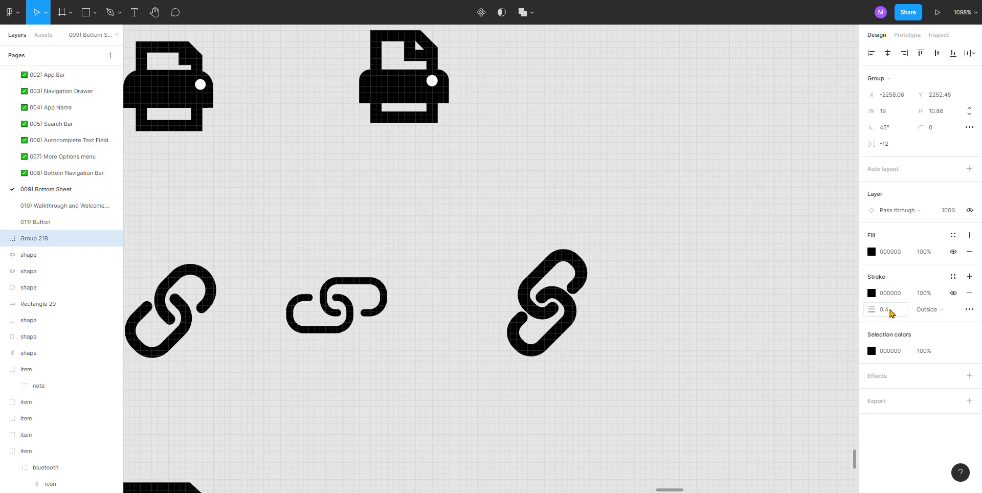
pyautogui.click(890, 313)
pyautogui.press('Return')
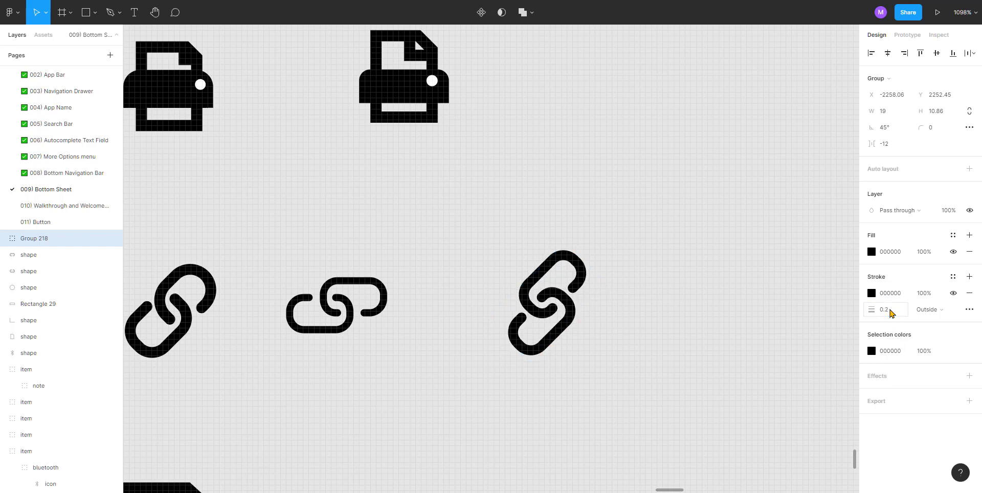
pyautogui.click(749, 360)
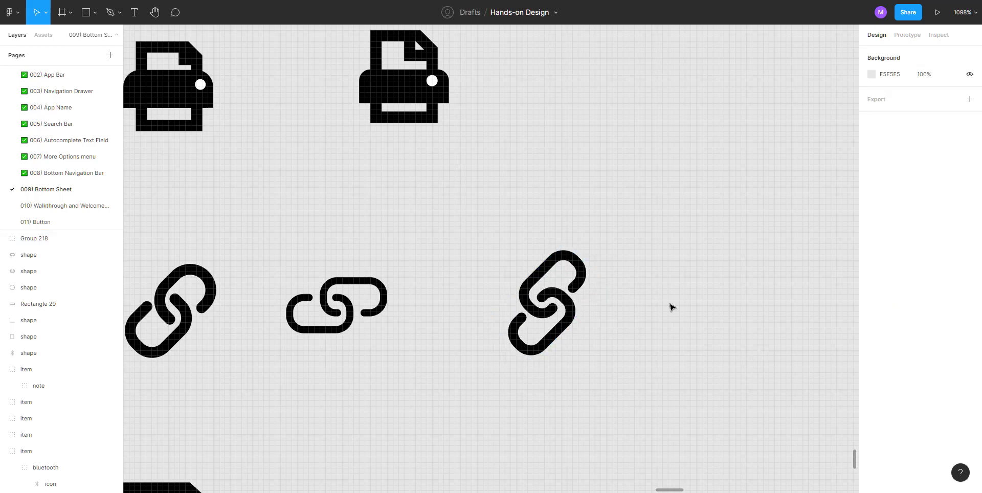
# Delete the horizontal pair of link shapes and move the rotated link group into line below the redrawn printer icon
pyautogui.scroll(-2, 612, 282)
pyautogui.scroll(-2, 612, 282)
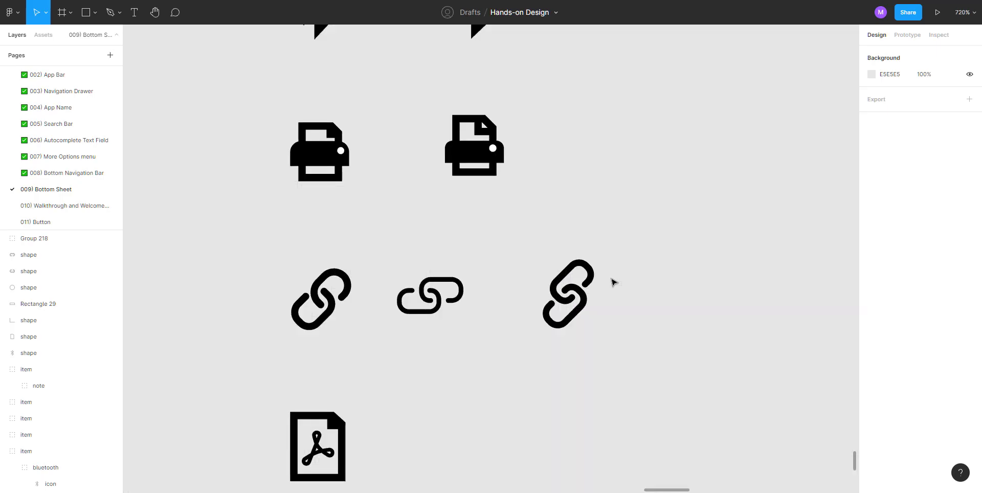
pyautogui.scroll(-3, 628, 280)
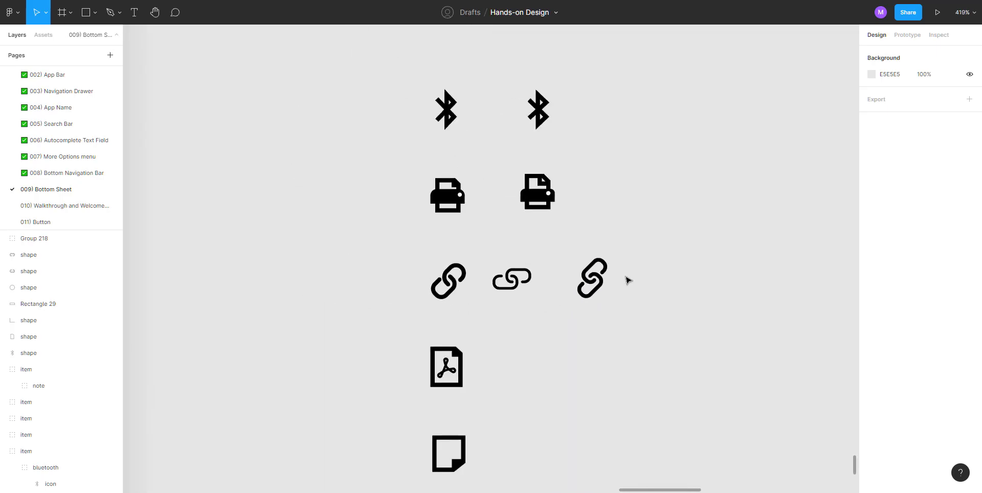
pyautogui.moveTo(489, 273); pyautogui.dragTo(535, 334)
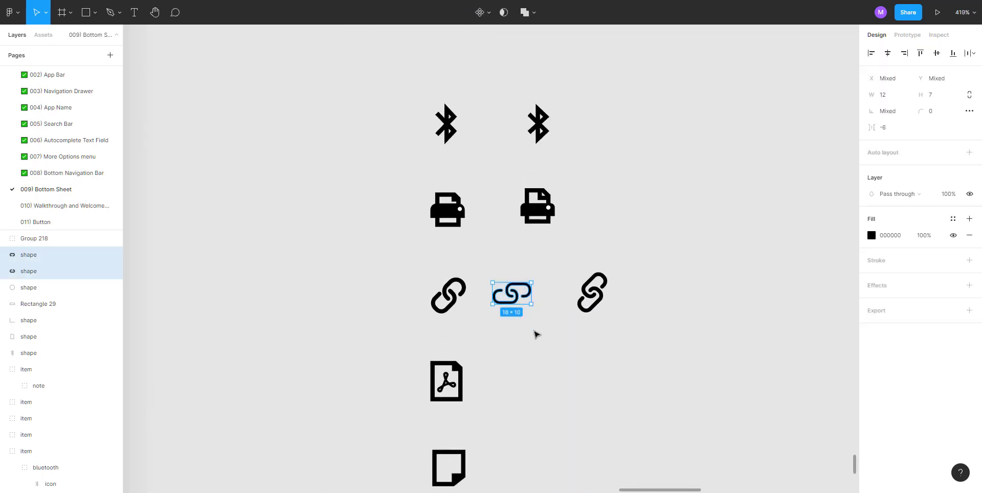
pyautogui.press('Delete')
pyautogui.moveTo(567, 262); pyautogui.dragTo(634, 358)
pyautogui.moveTo(599, 293); pyautogui.dragTo(545, 290)
# Duplicate the redrawn printer's page outline and folded corner, and place the copy beside the PDF reference icon at Y 2283
pyautogui.scroll(1, 575, 250)
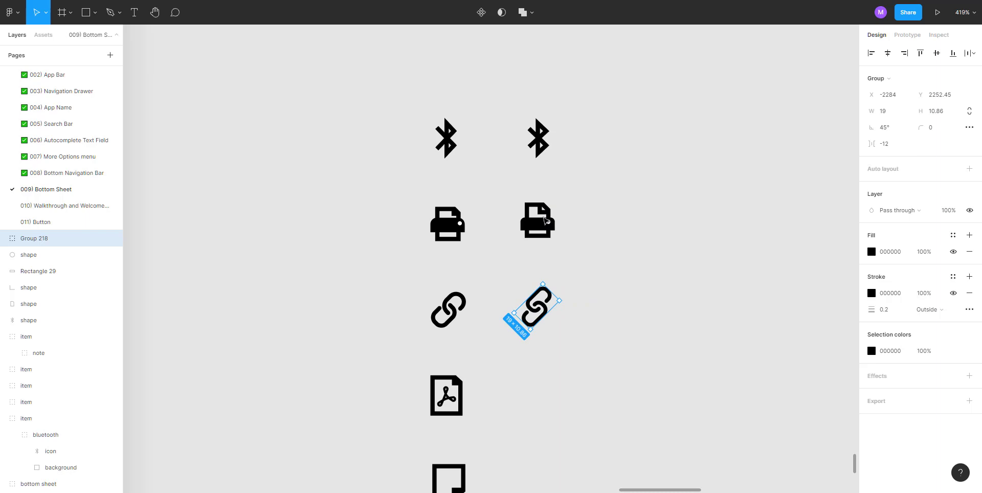
pyautogui.scroll(5, 541, 211)
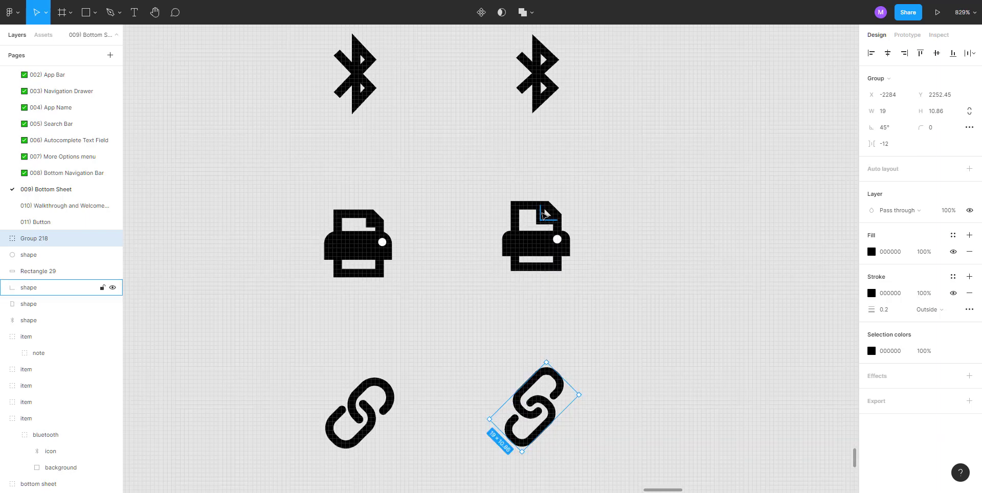
pyautogui.click(543, 214)
pyautogui.keyDown('shift'); pyautogui.click(526, 213); pyautogui.keyUp('shift')
pyautogui.scroll(-2, 518, 205)
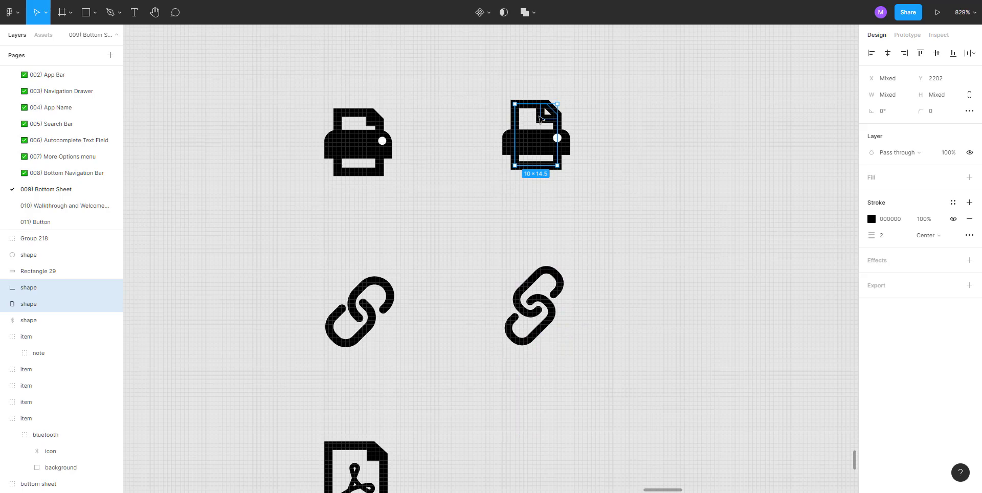
pyautogui.moveTo(541, 119); pyautogui.dragTo(540, 446)
pyautogui.scroll(-3, 517, 355)
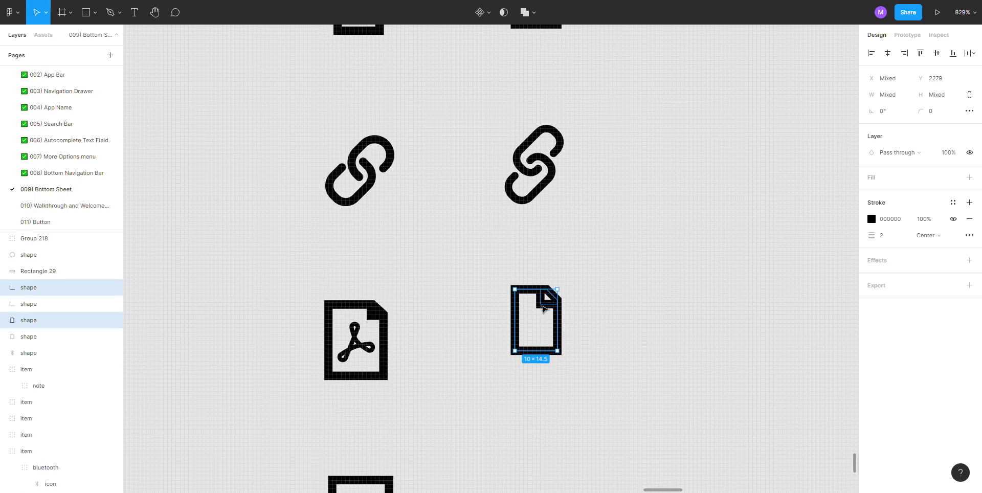
pyautogui.moveTo(543, 308); pyautogui.dragTo(541, 329)
pyautogui.scroll(-1, 537, 334)
pyautogui.scroll(-1, 536, 333)
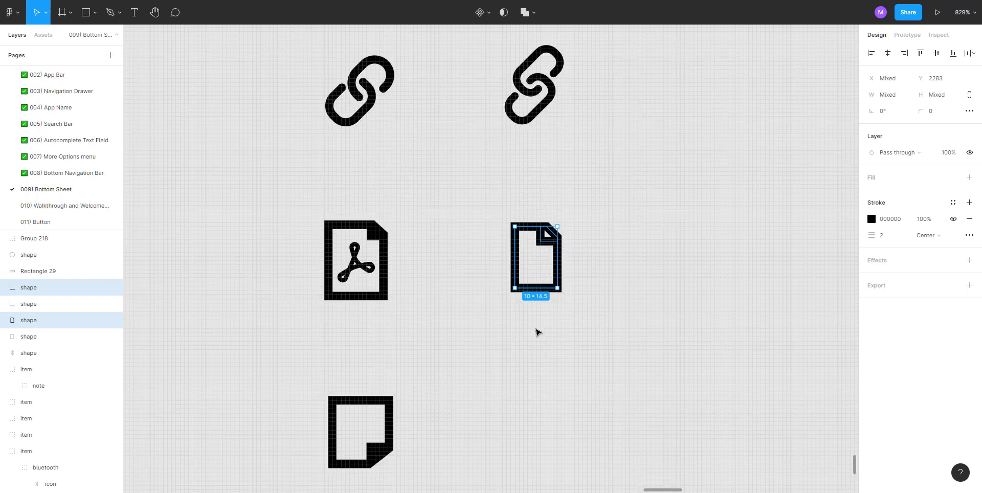
# Place another copy of the page outline and folded corner beside the note reference icon and rotate it 180°
pyautogui.moveTo(543, 237); pyautogui.dragTo(571, 425)
pyautogui.hotkey('ctrl', 'z')
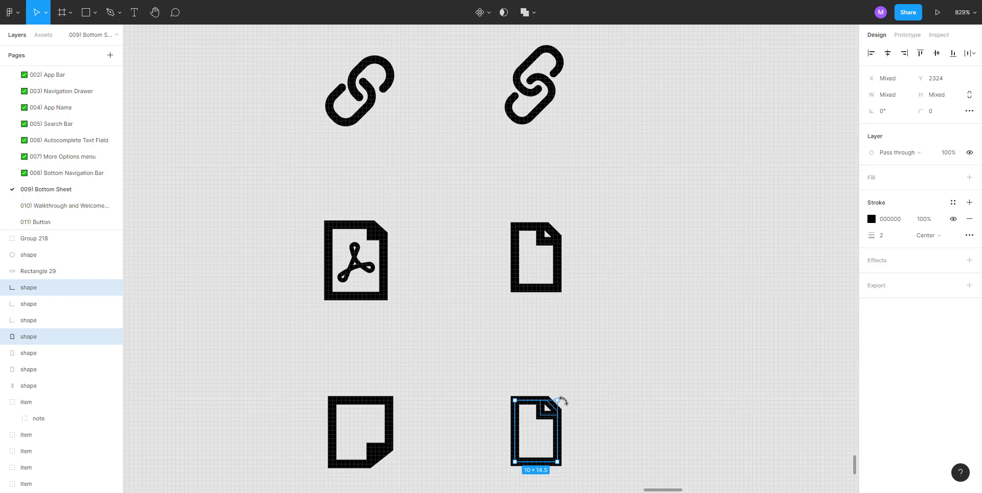
pyautogui.moveTo(562, 400); pyautogui.dragTo(521, 455)
pyautogui.scroll(-1, 488, 407)
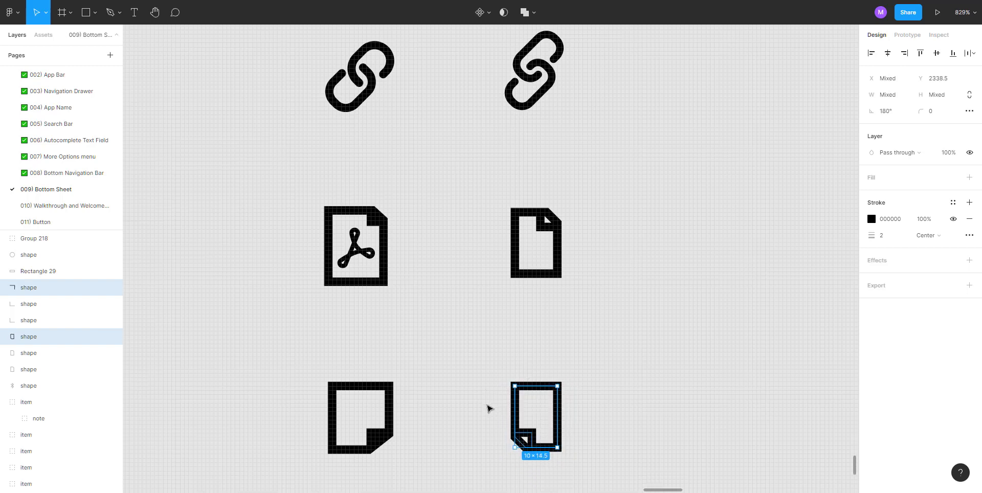
pyautogui.scroll(1, 495, 405)
pyautogui.scroll(-1, 495, 405)
pyautogui.scroll(-1, 495, 406)
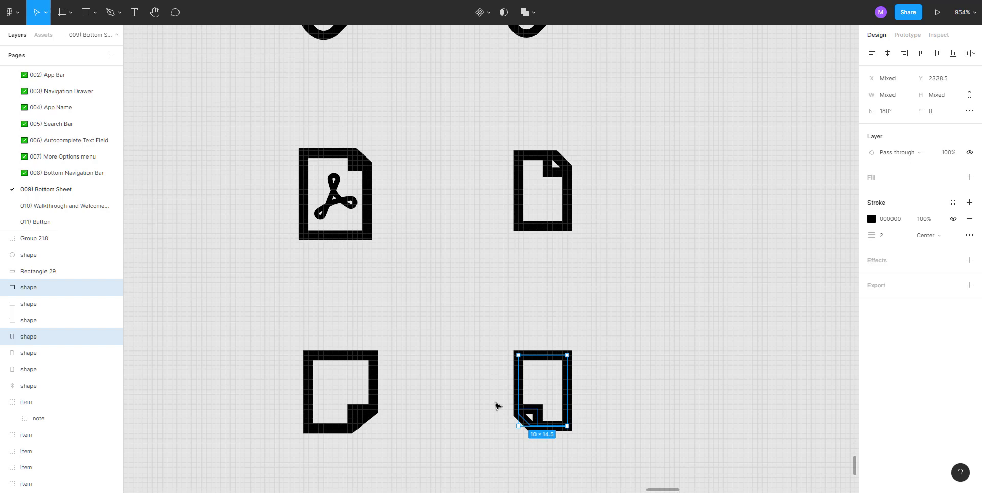
pyautogui.scroll(8, 538, 423)
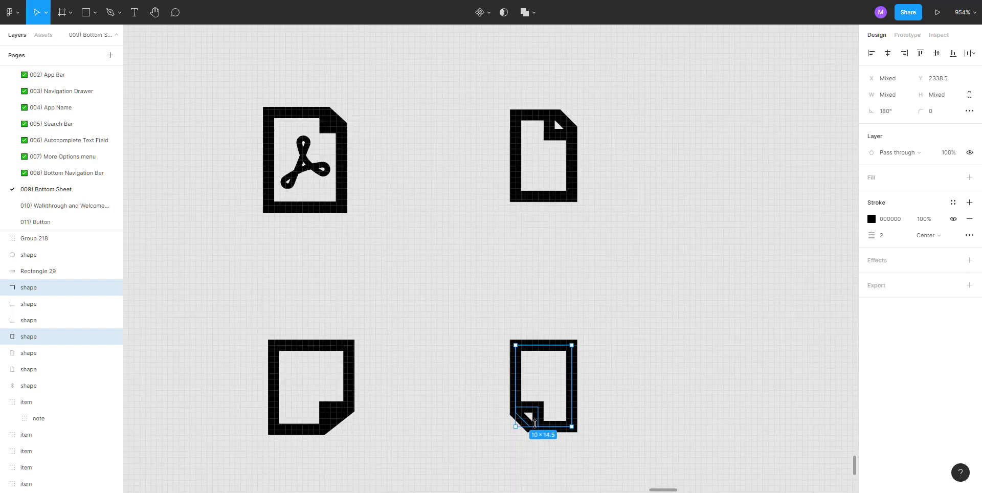
# Move the note copy's folded corner out of the page outline and close its open path into a triangle
pyautogui.keyDown('shift'); pyautogui.click(510, 387); pyautogui.keyUp('shift')
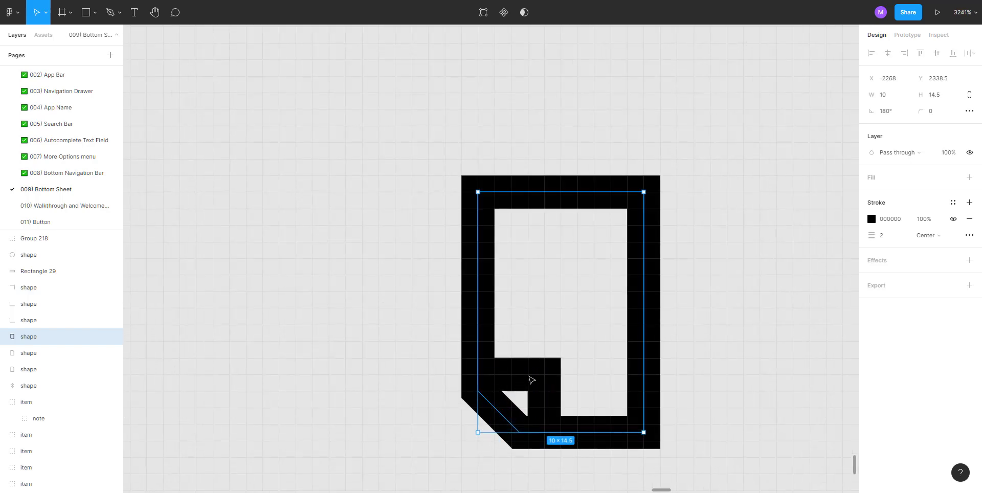
pyautogui.click(492, 376)
pyautogui.moveTo(531, 370); pyautogui.dragTo(335, 362)
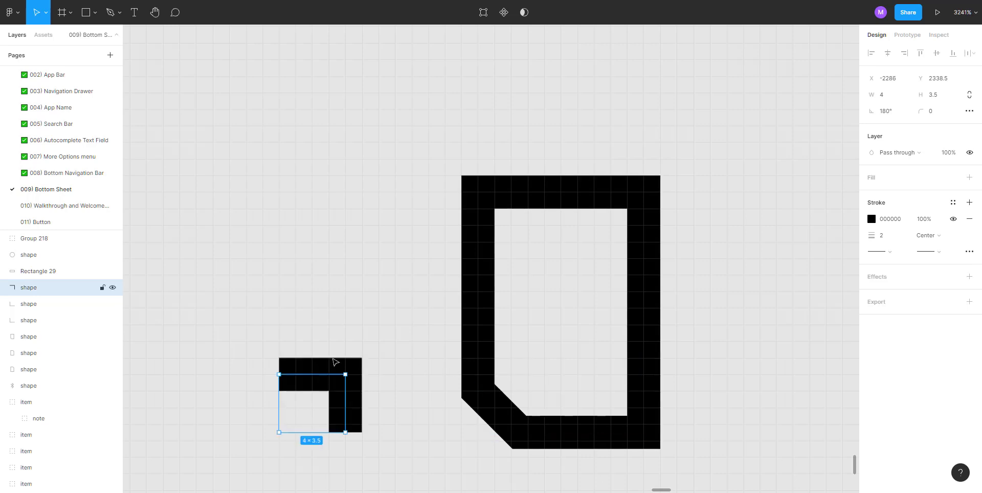
pyautogui.doubleClick(335, 362)
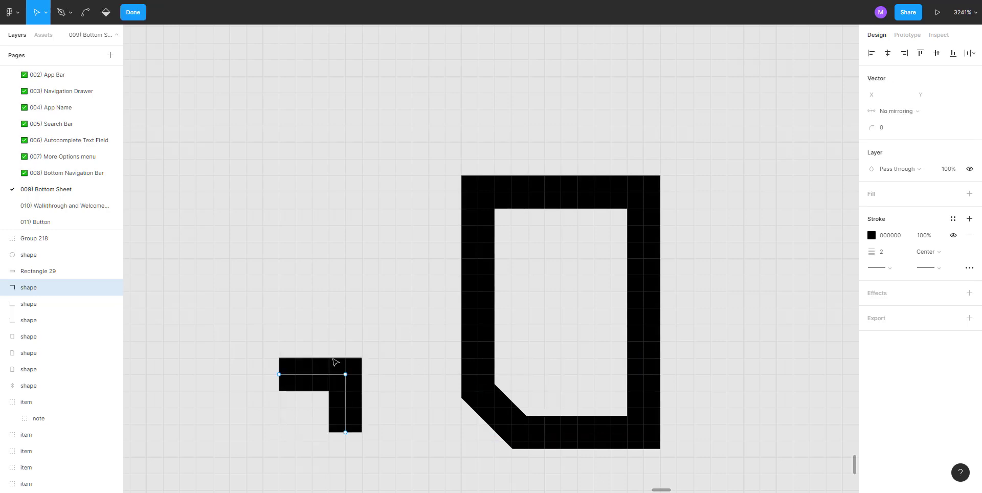
pyautogui.click(60, 17)
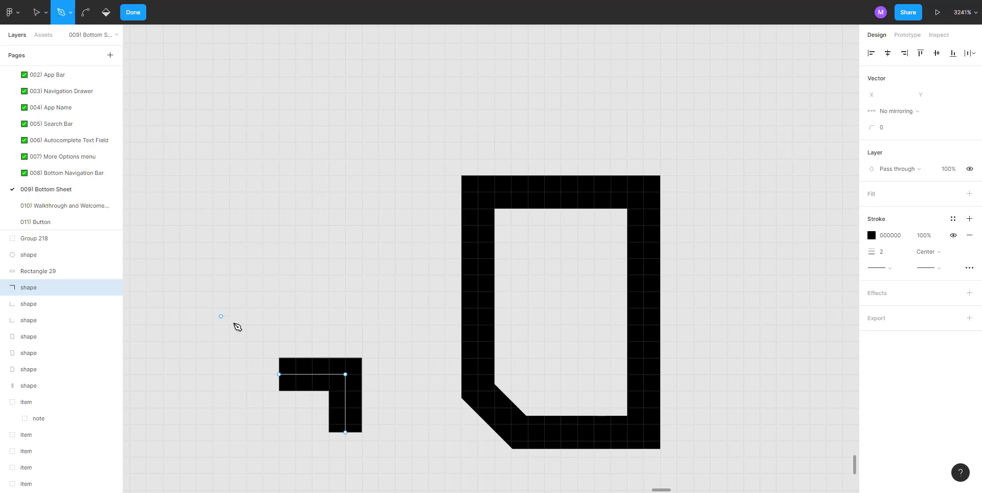
pyautogui.click(279, 375)
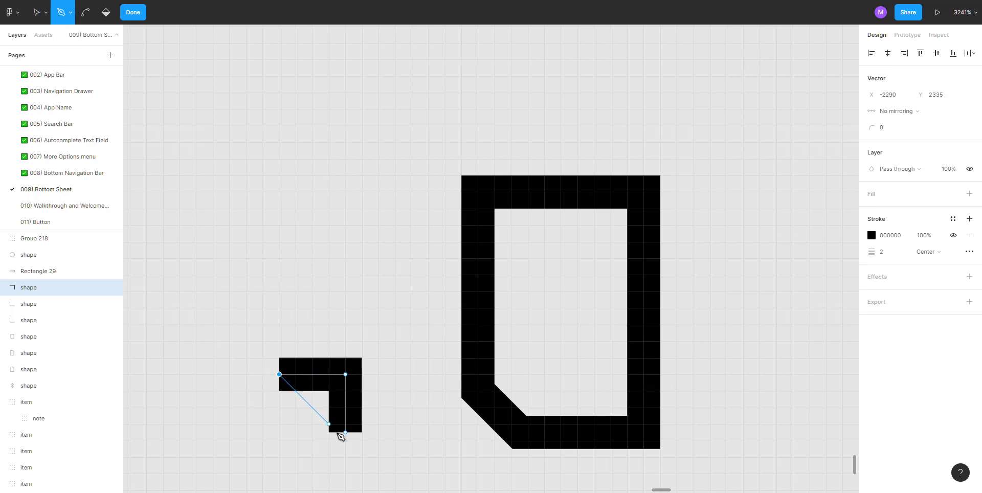
pyautogui.click(345, 432)
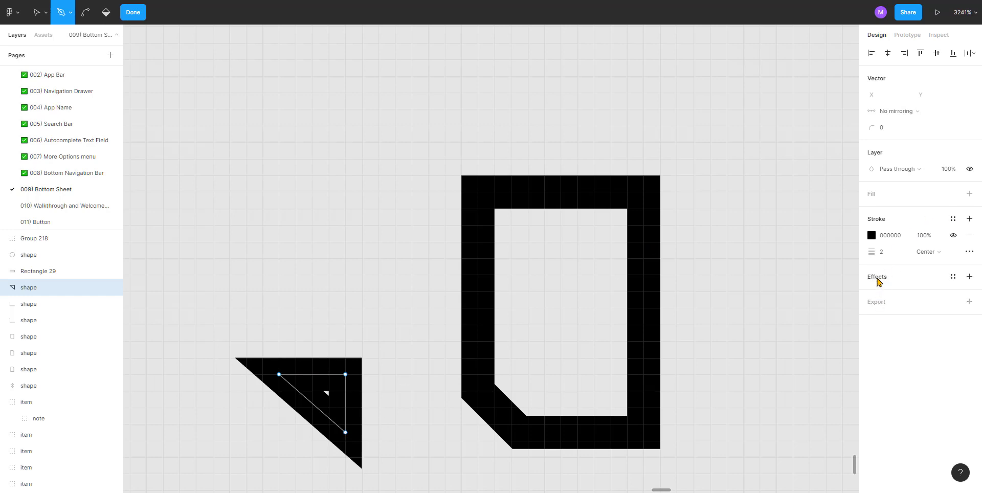
pyautogui.press('Escape')
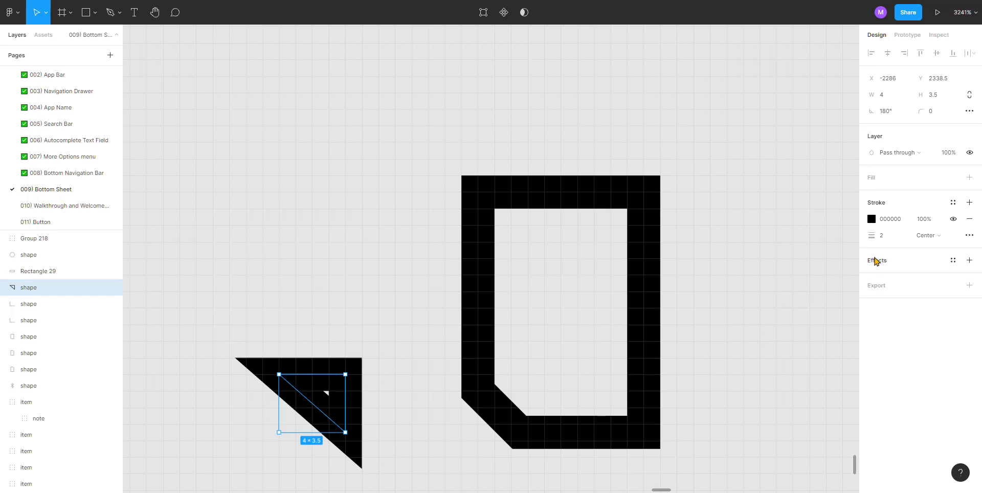
# Give the corner triangle a solid 000000 fill and remove its stroke
pyautogui.click(398, 215)
pyautogui.click(352, 372)
pyautogui.click(871, 183)
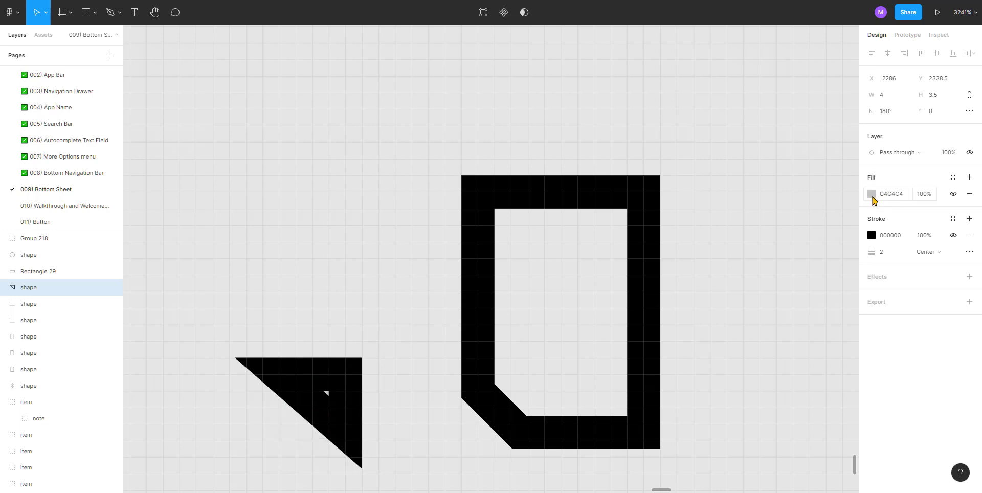
pyautogui.click(969, 236)
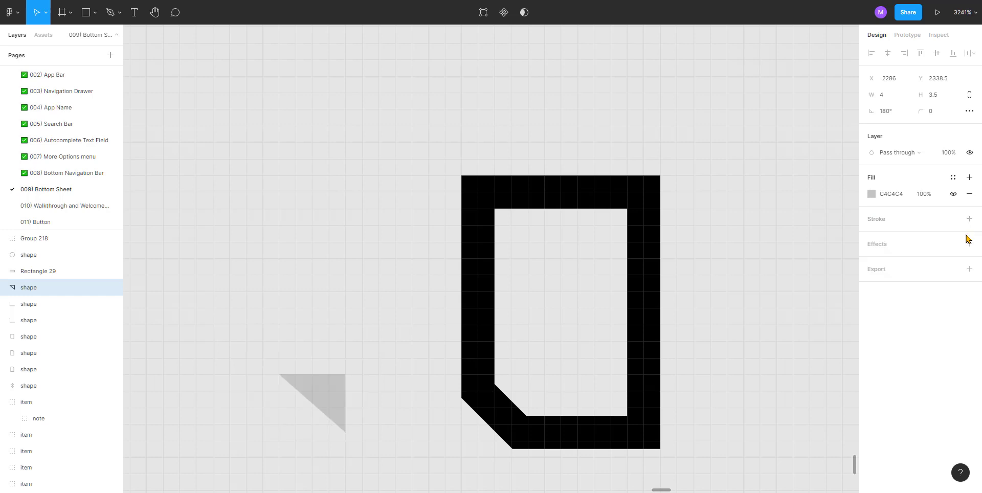
pyautogui.click(871, 193)
pyautogui.moveTo(811, 237); pyautogui.dragTo(700, 354)
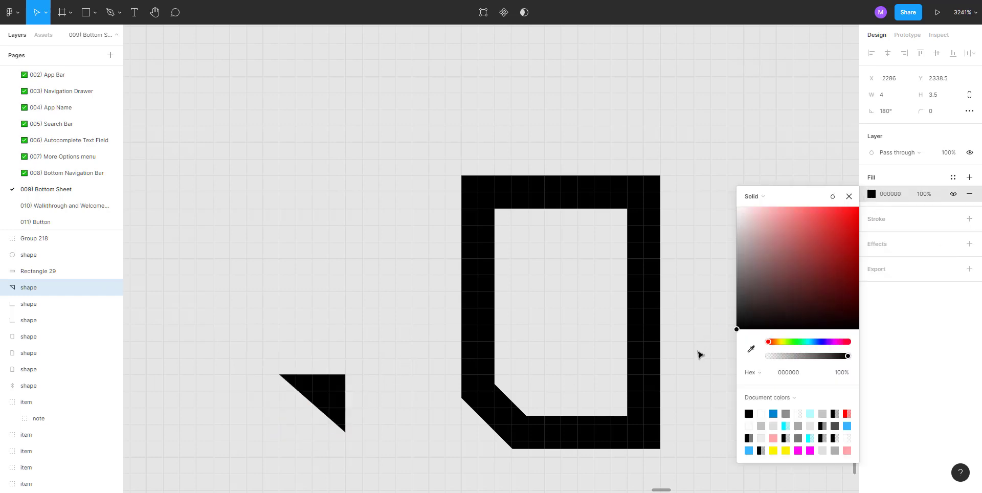
pyautogui.click(360, 386)
# Move the filled triangle back onto the note page's cut corner at X -2274, Y 2338.5
pyautogui.moveTo(333, 388); pyautogui.dragTo(529, 400)
pyautogui.scroll(-2, 389, 281)
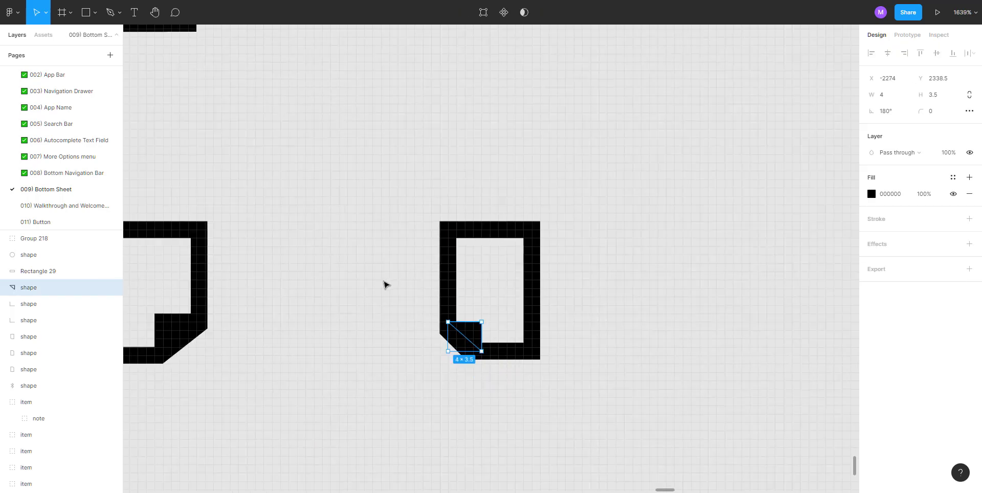
pyautogui.click(384, 283)
pyautogui.scroll(-3, 385, 284)
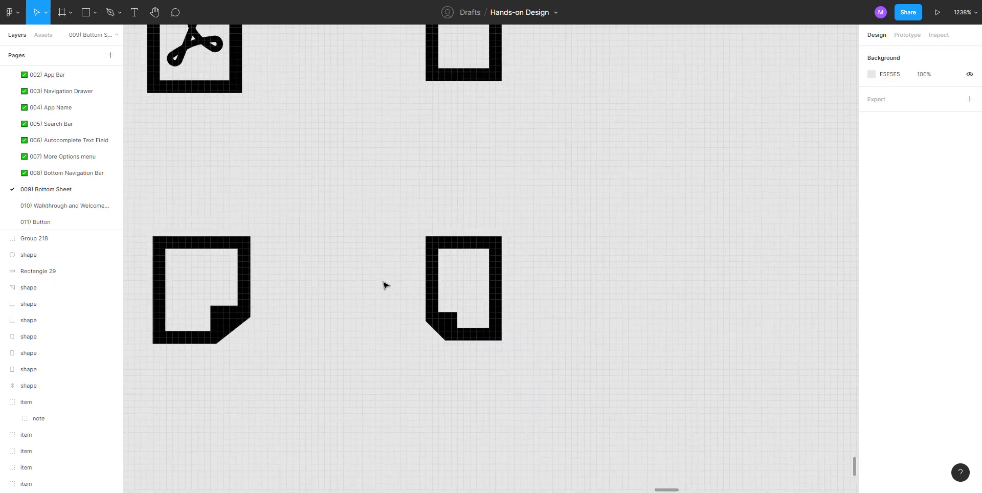
# Enlarge the filled triangle on the note page's cut corner to 5 × 5 at X -2274, Y 2339
pyautogui.moveTo(386, 207); pyautogui.dragTo(515, 358)
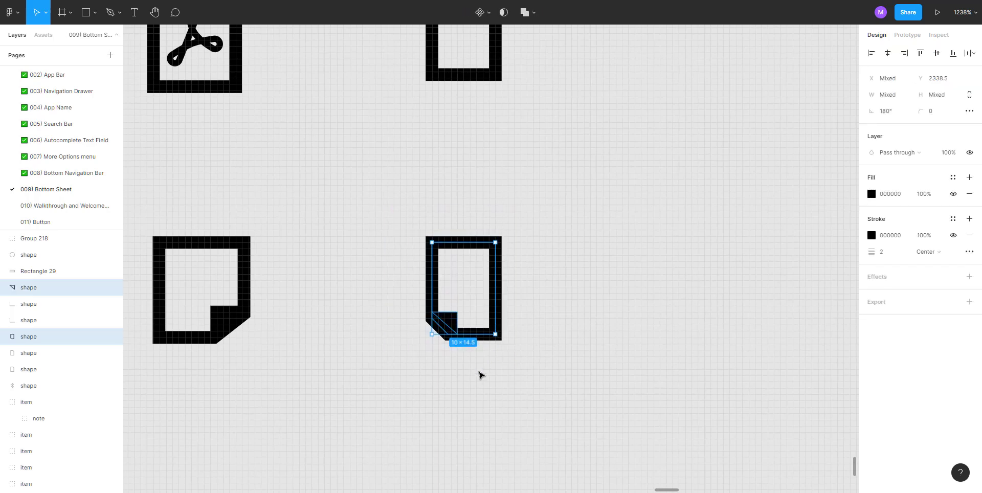
pyautogui.scroll(1, 480, 373)
pyautogui.click(458, 348)
pyautogui.click(454, 313)
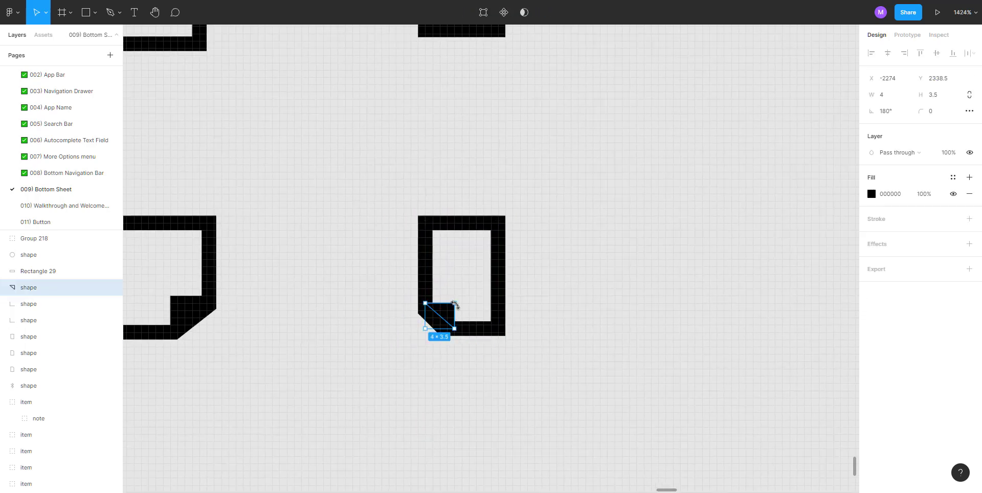
pyautogui.doubleClick(454, 304)
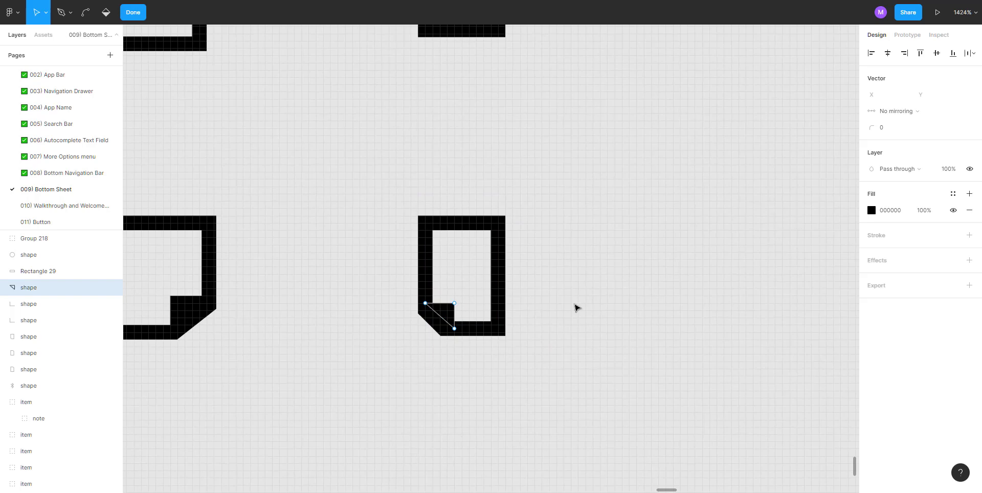
pyautogui.press('Escape')
pyautogui.scroll(3, 484, 306)
pyautogui.press('Escape')
pyautogui.click(436, 310)
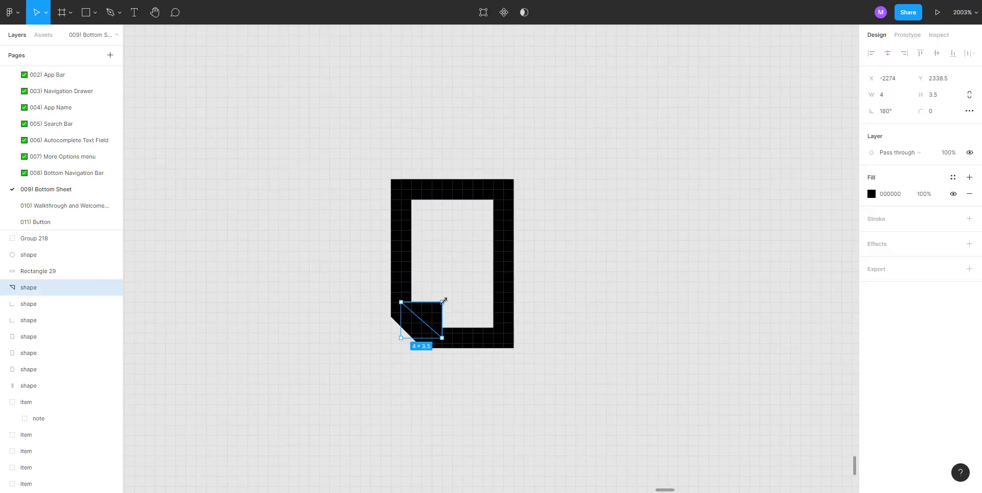
pyautogui.moveTo(448, 298); pyautogui.dragTo(429, 315)
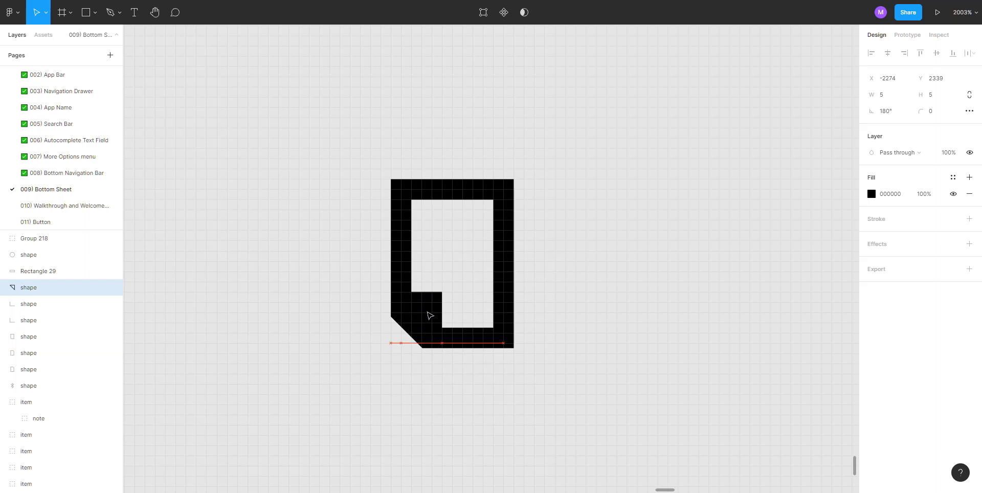
pyautogui.click(380, 362)
# Group the note page outline with its corner triangle, flip the group horizontally, and ungroup it
pyautogui.scroll(-2, 380, 361)
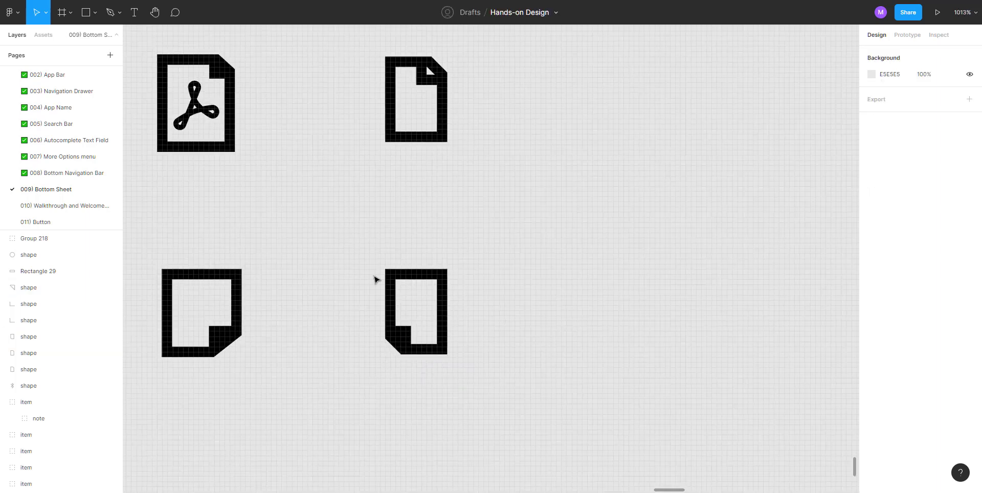
pyautogui.moveTo(349, 234); pyautogui.dragTo(496, 447)
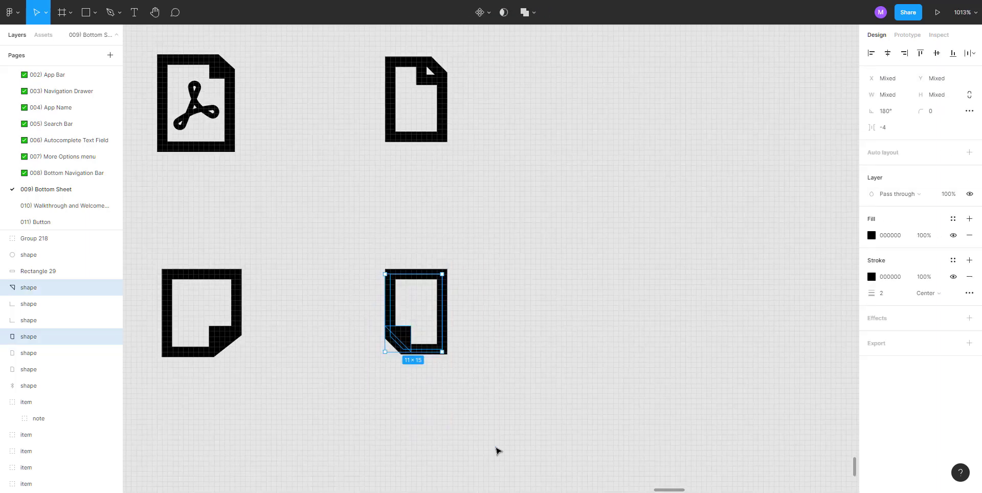
pyautogui.hotkey('ctrl', 'g')
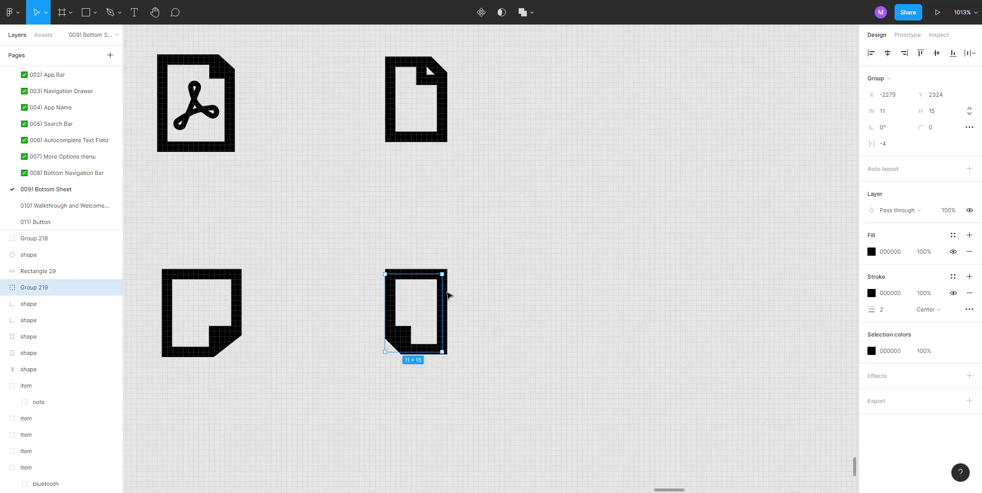
pyautogui.rightClick(427, 306)
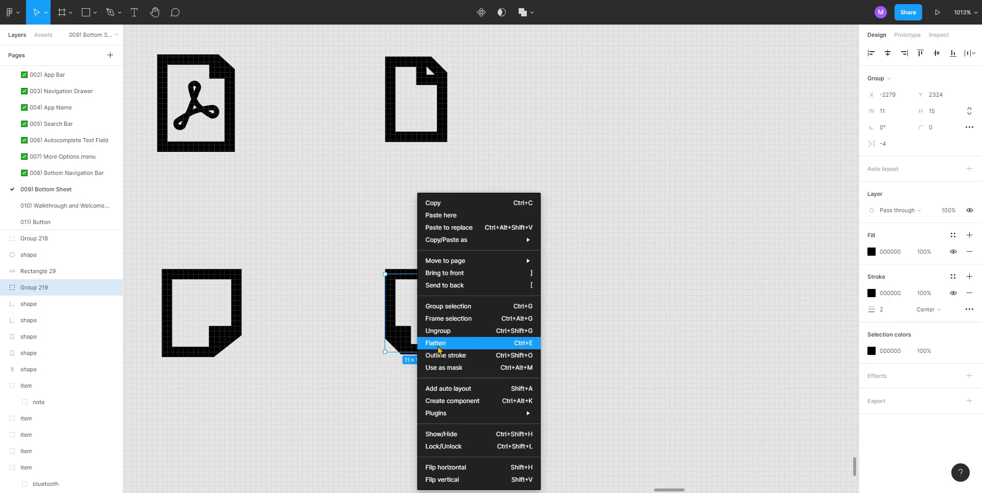
pyautogui.click(445, 467)
pyautogui.click(452, 357)
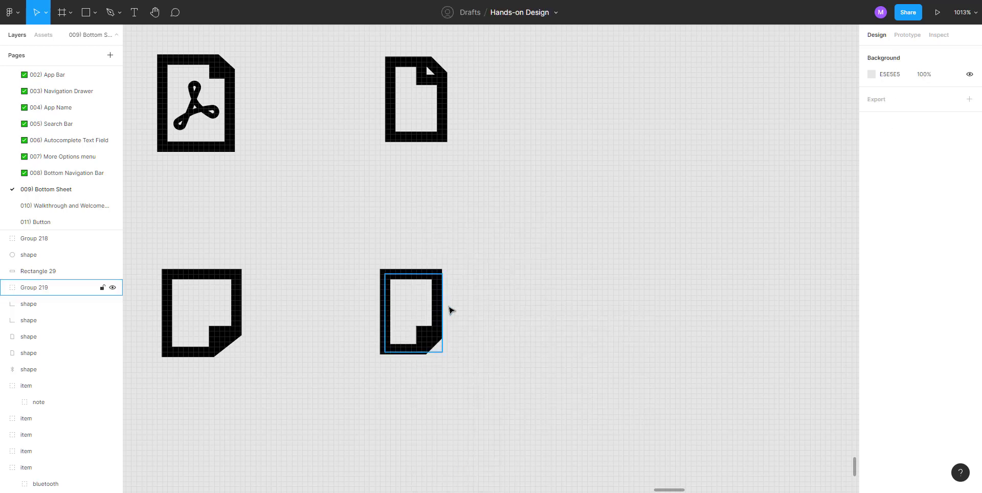
pyautogui.click(436, 337)
pyautogui.hotkey('ctrl', 'shift', 'g')
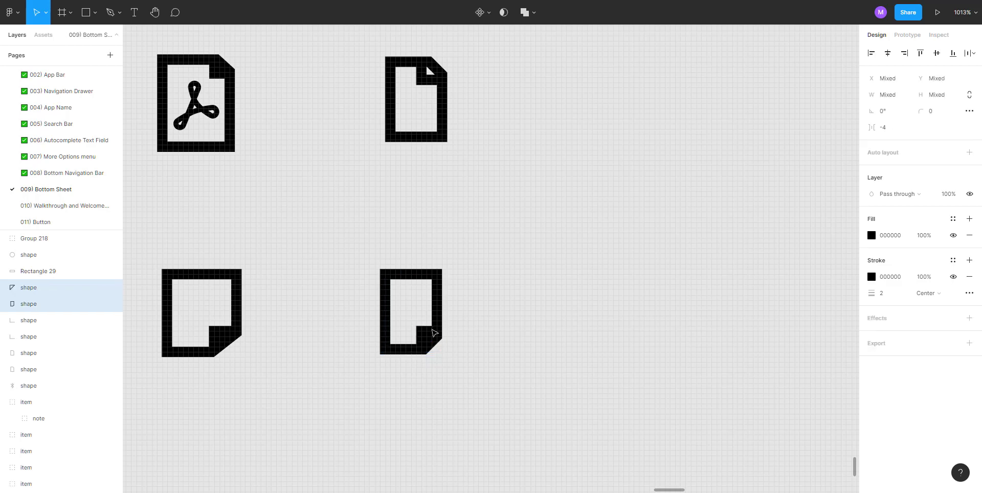
pyautogui.click(481, 250)
# Inspect the looped symbol nested inside the PDF reference icon, checking its path and stroke settings
pyautogui.moveTo(443, 246); pyautogui.dragTo(515, 366)
pyautogui.scroll(2, 362, 228)
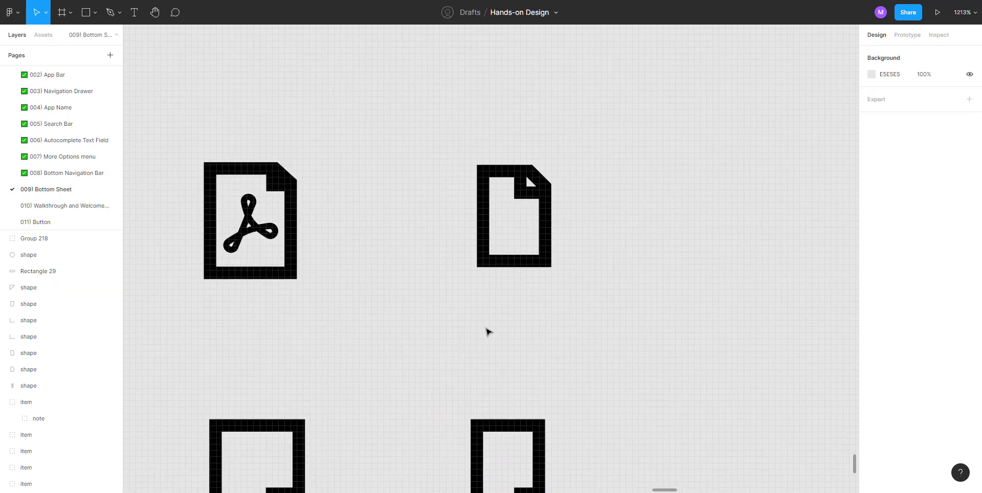
pyautogui.scroll(4, 281, 188)
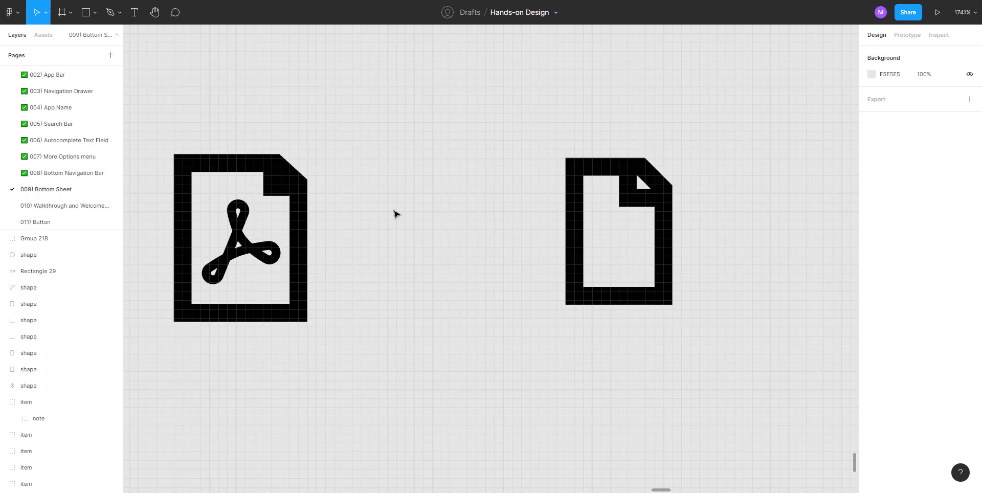
pyautogui.moveTo(268, 219); pyautogui.dragTo(283, 212)
pyautogui.click(260, 226)
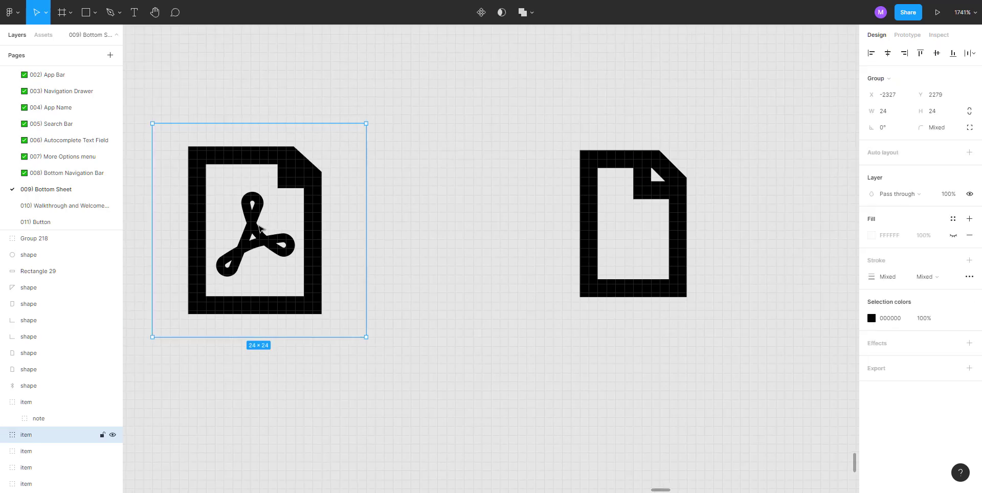
pyautogui.doubleClick(259, 226)
pyautogui.doubleClick(259, 226)
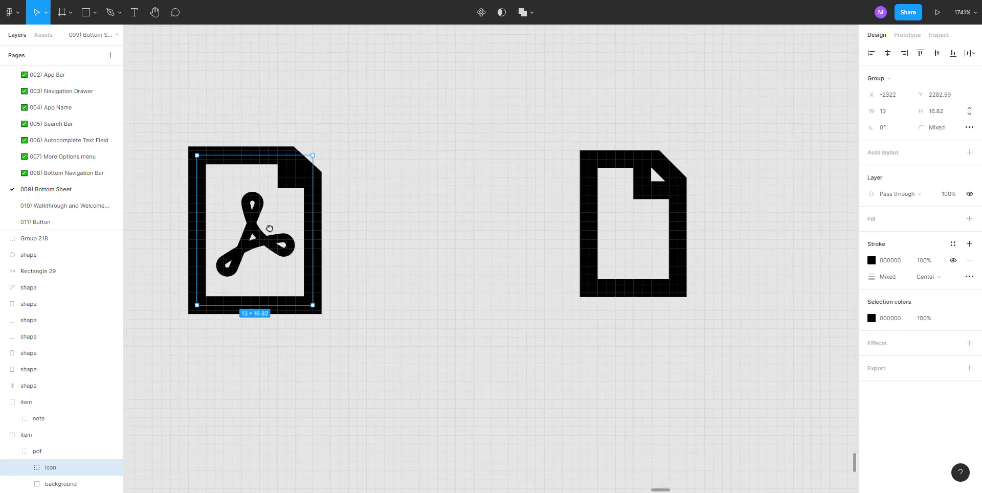
pyautogui.scroll(5, 260, 228)
pyautogui.doubleClick(269, 230)
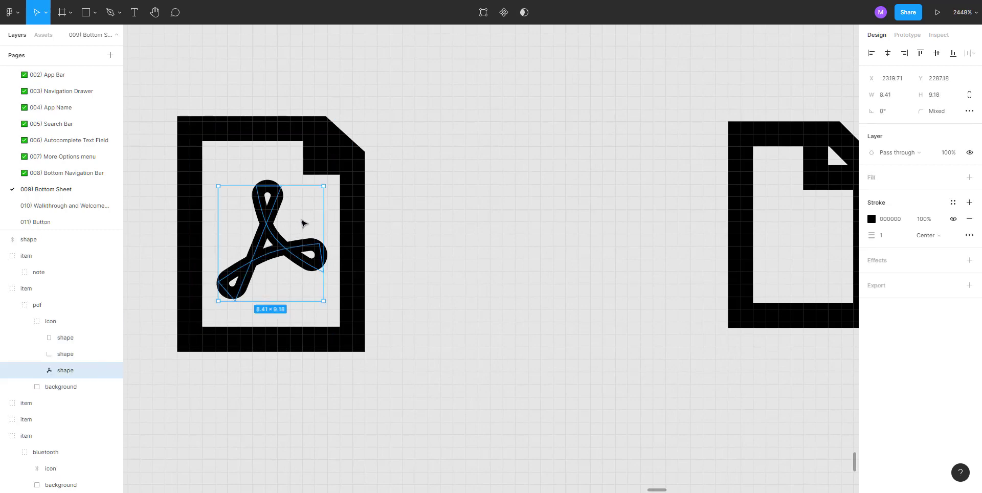
pyautogui.click(335, 233)
pyautogui.scroll(2, 301, 222)
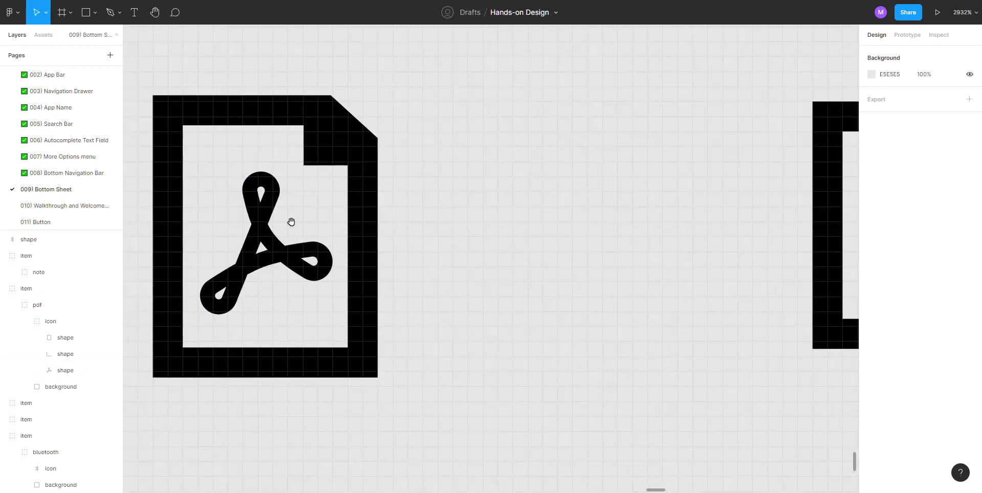
# Draw a closed six-point path with the Pen tool beside the PDF reference icon, crossing itself to form three pointed ends
pyautogui.hscroll(-3, 328, 221)
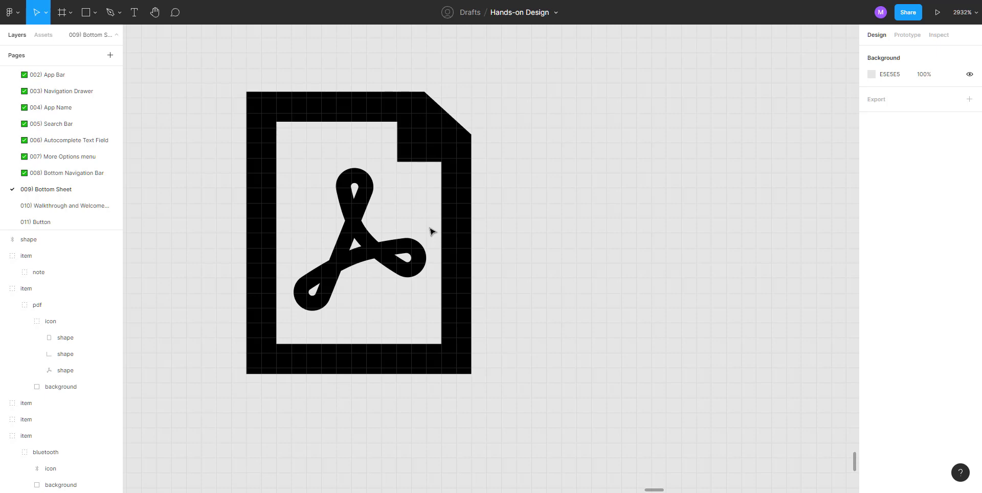
pyautogui.scroll(2, 501, 198)
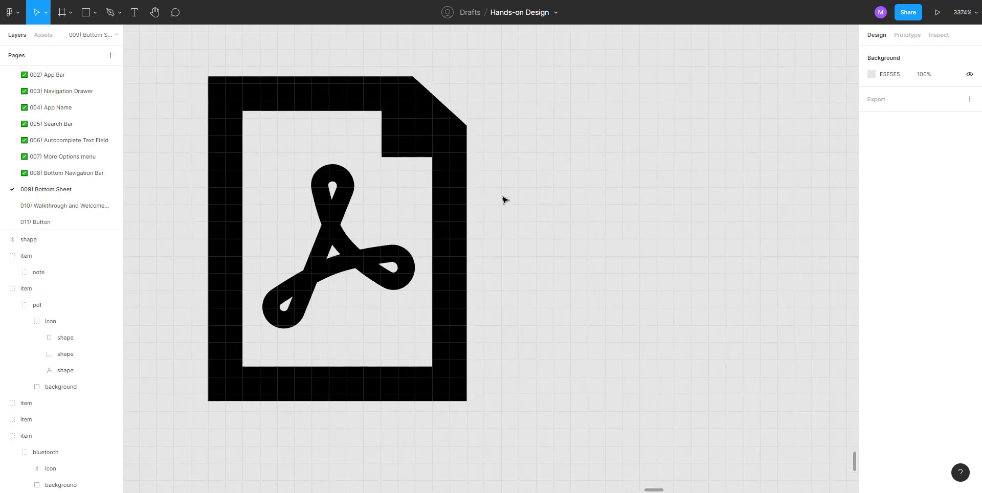
pyautogui.moveTo(499, 195); pyautogui.dragTo(565, 197)
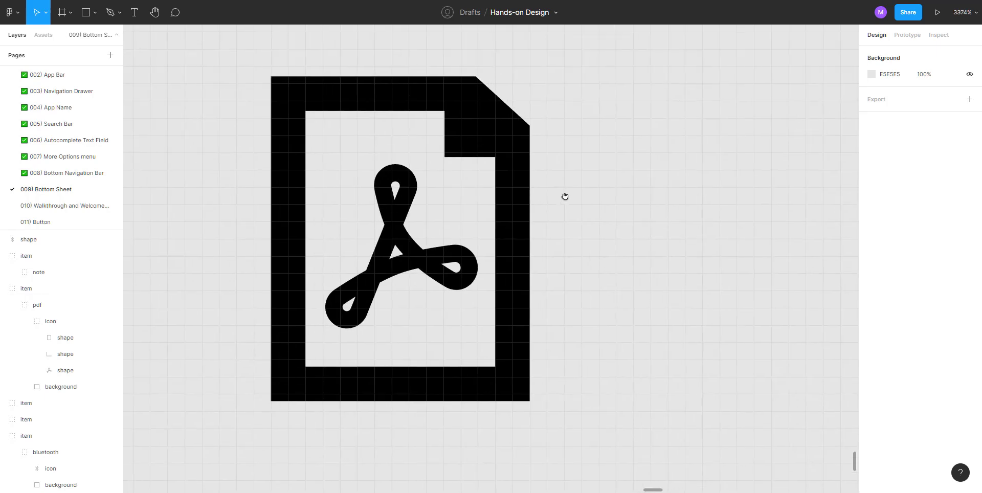
pyautogui.click(109, 15)
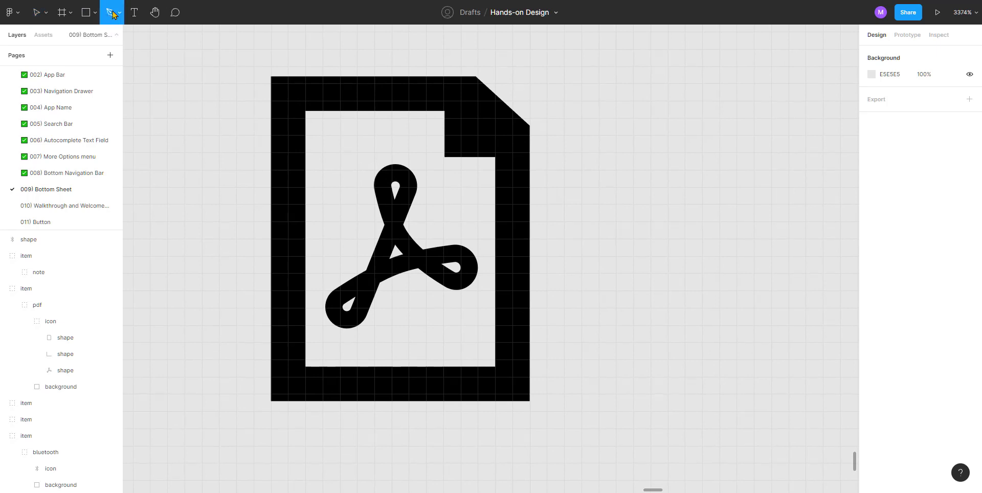
pyautogui.click(121, 15)
pyautogui.click(107, 36)
pyautogui.click(659, 152)
pyautogui.click(684, 152)
pyautogui.click(702, 153)
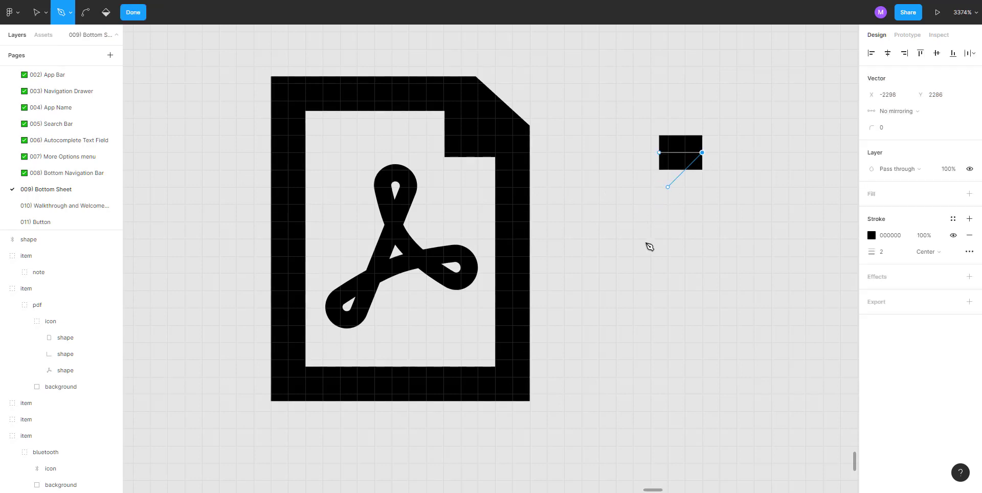
pyautogui.click(625, 316)
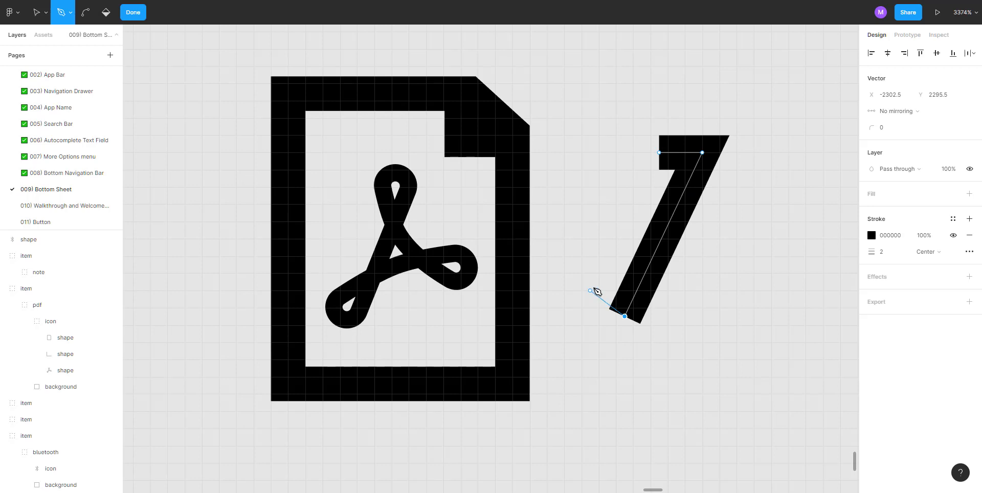
pyautogui.click(590, 290)
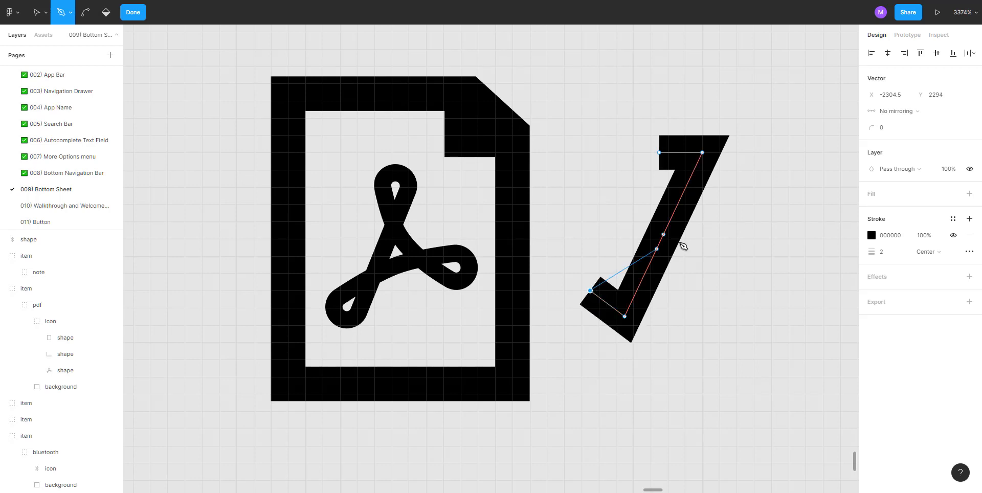
pyautogui.click(753, 230)
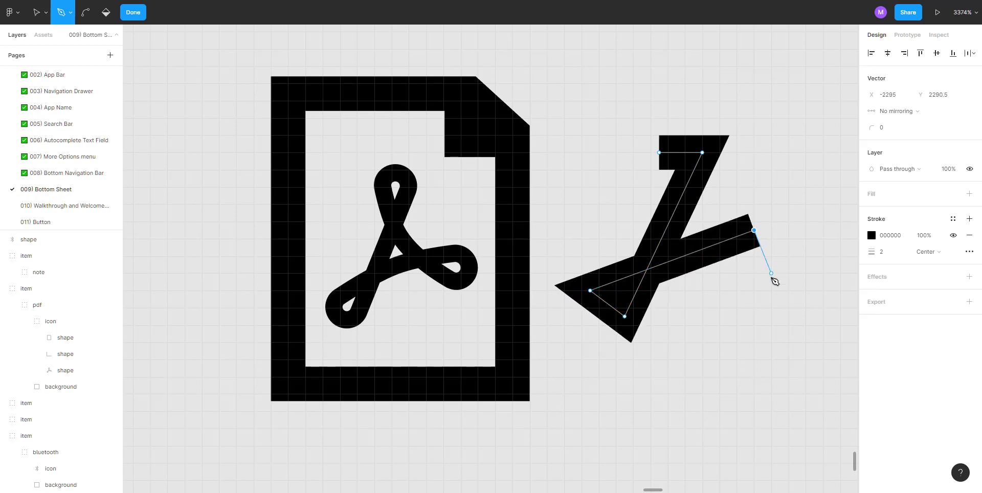
pyautogui.click(771, 282)
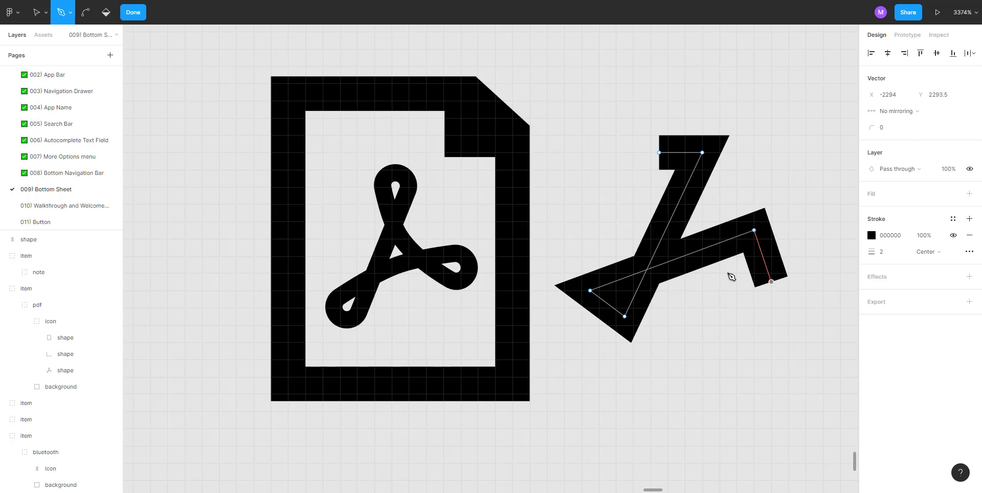
pyautogui.click(659, 153)
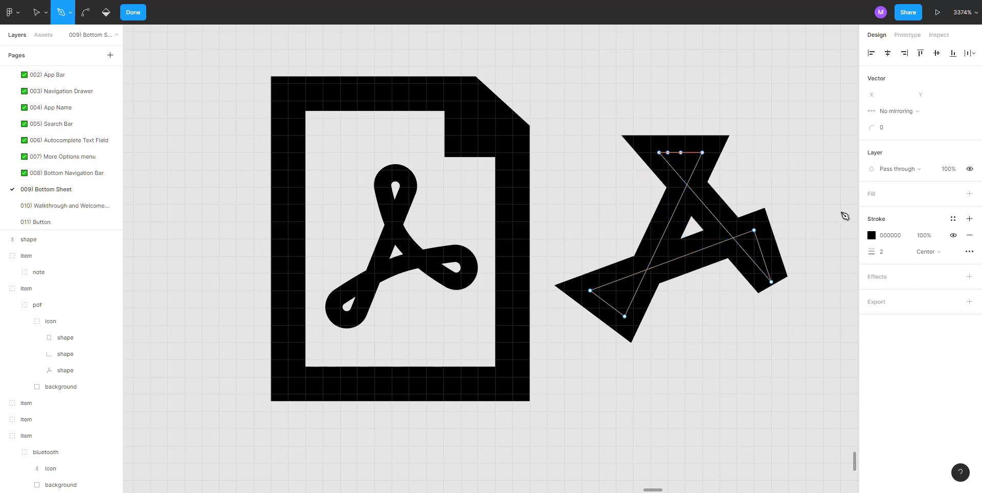
# Set the new PDF symbol path's stroke width to 1
pyautogui.click(891, 258)
pyautogui.write('1')
pyautogui.press('Return')
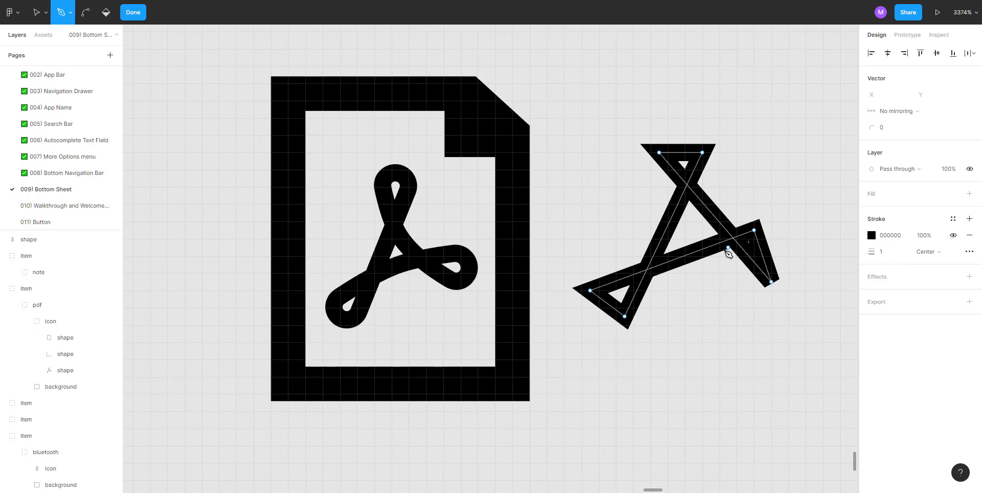
# Round the PDF symbol's lower-left pair of points with a corner radius of 29, and round its top pair as well
pyautogui.press('v')
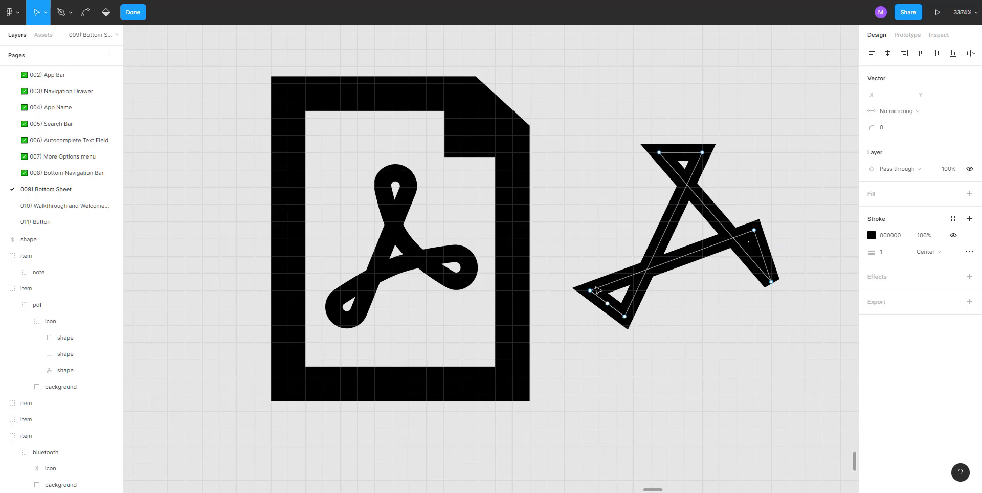
pyautogui.moveTo(574, 279); pyautogui.dragTo(603, 325)
pyautogui.moveTo(658, 356); pyautogui.dragTo(618, 314)
pyautogui.moveTo(870, 125); pyautogui.dragTo(877, 126)
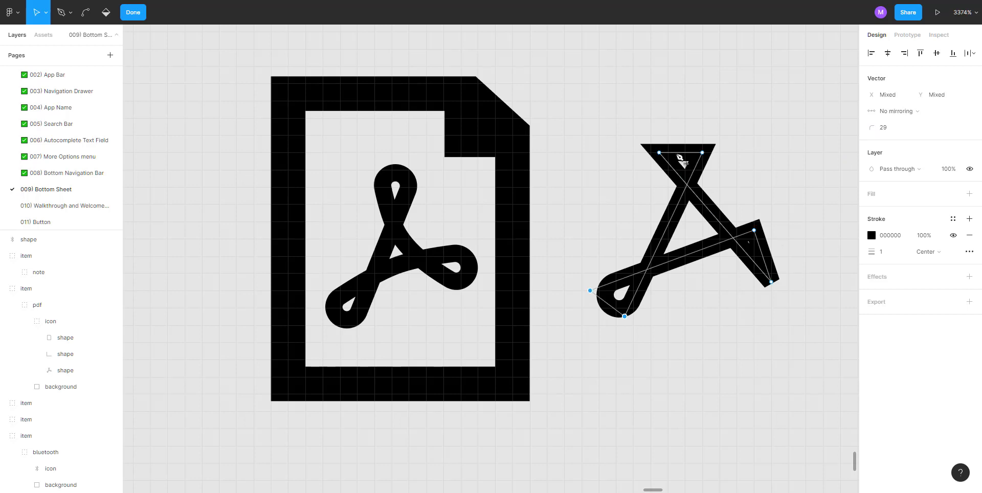
pyautogui.moveTo(635, 130); pyautogui.dragTo(717, 160)
pyautogui.moveTo(872, 128); pyautogui.dragTo(962, 127)
pyautogui.click(745, 183)
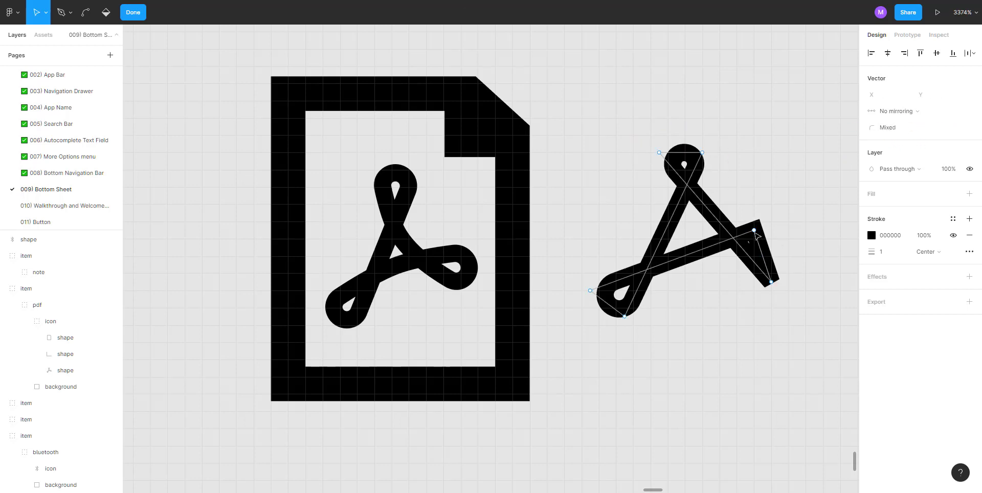
# Move the upper point of the PDF symbol's right end outward and round both right-end points with a corner radius of 70
pyautogui.moveTo(754, 231); pyautogui.dragTo(780, 223)
pyautogui.moveTo(811, 195); pyautogui.dragTo(760, 299)
pyautogui.moveTo(873, 131); pyautogui.dragTo(939, 131)
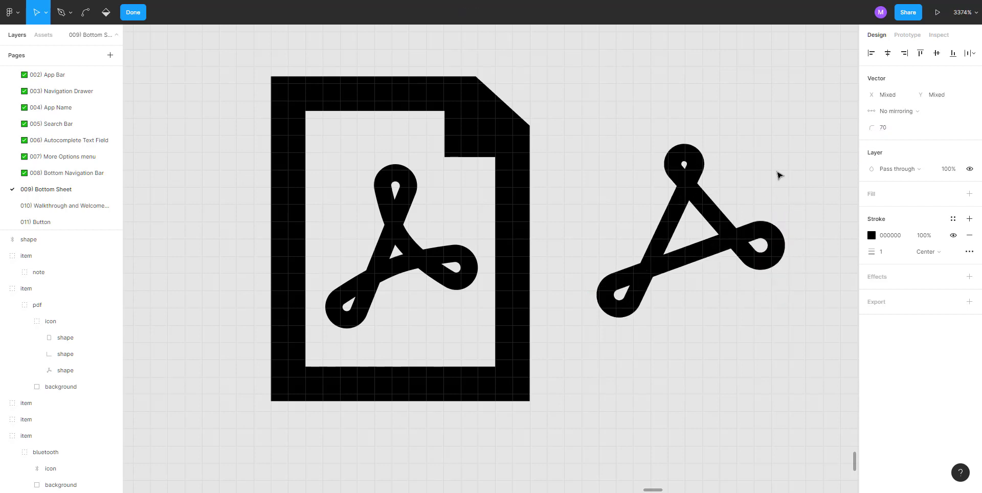
pyautogui.click(735, 194)
# Shift the PDF symbol's right-end points down and inward, and reposition the upper one at X -2294, Y 2291
pyautogui.moveTo(708, 194); pyautogui.dragTo(651, 198)
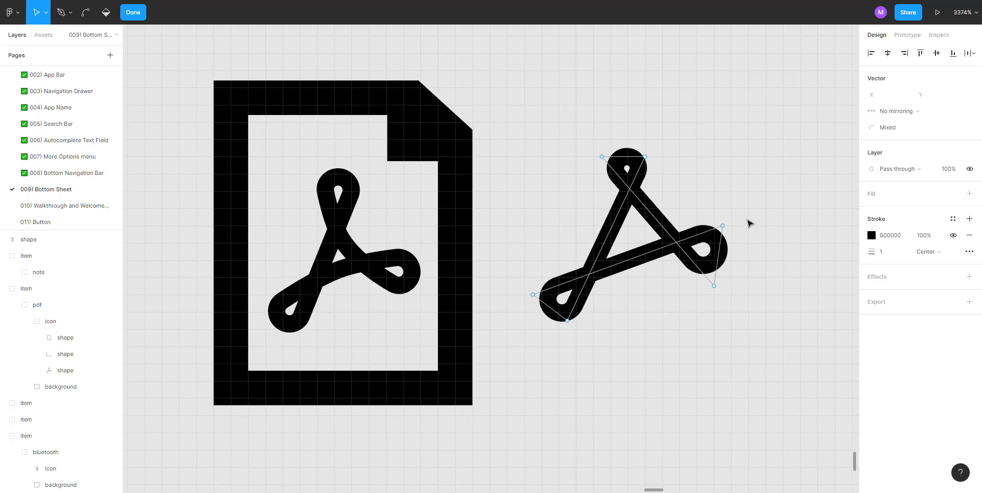
pyautogui.moveTo(751, 216); pyautogui.dragTo(666, 313)
pyautogui.moveTo(714, 287); pyautogui.dragTo(692, 319)
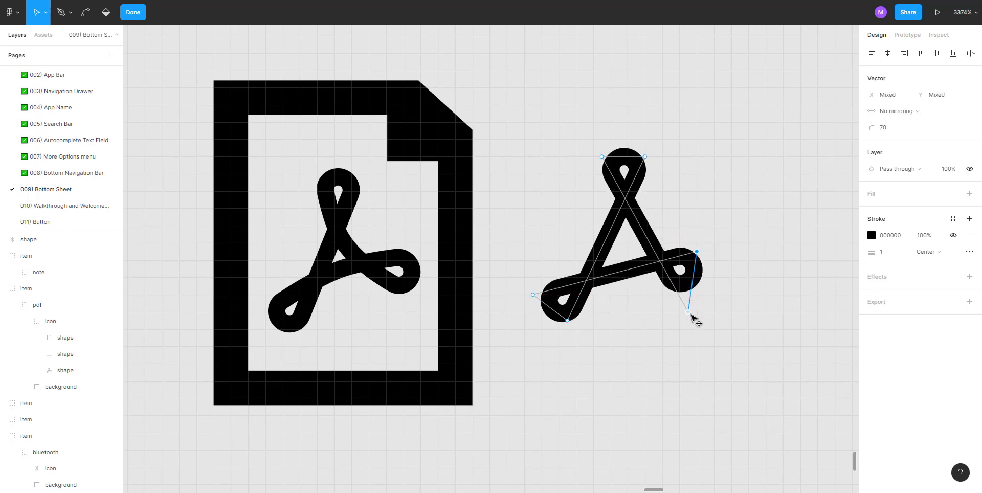
pyautogui.click(718, 244)
pyautogui.moveTo(718, 243)
pyautogui.mouseDown()
pyautogui.moveTo(694, 268)
pyautogui.moveTo(713, 241)
pyautogui.mouseUp()
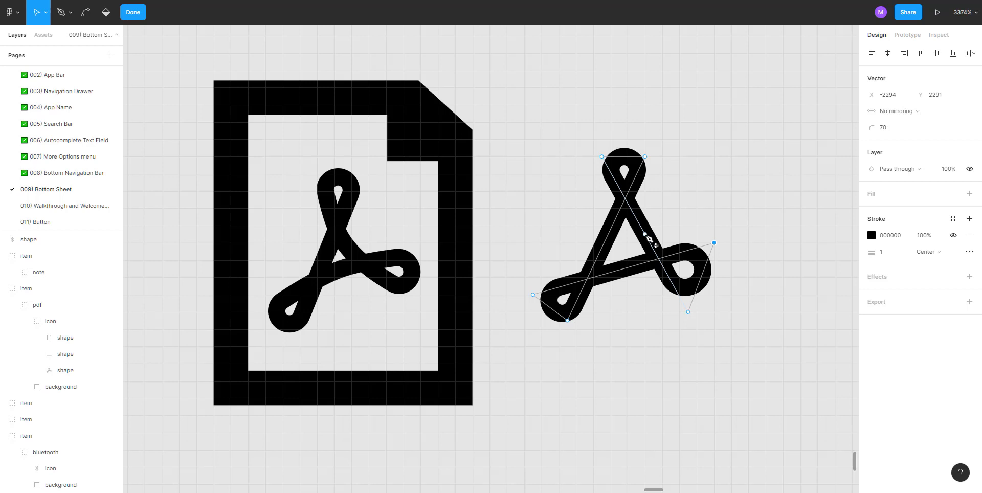
# Add a midpoint to the PDF symbol's right leg, move it inward to X -2298.5, Y 2291, and bend it into a smooth curve
pyautogui.click(644, 234)
pyautogui.moveTo(645, 235); pyautogui.dragTo(641, 243)
pyautogui.press('ctrl')
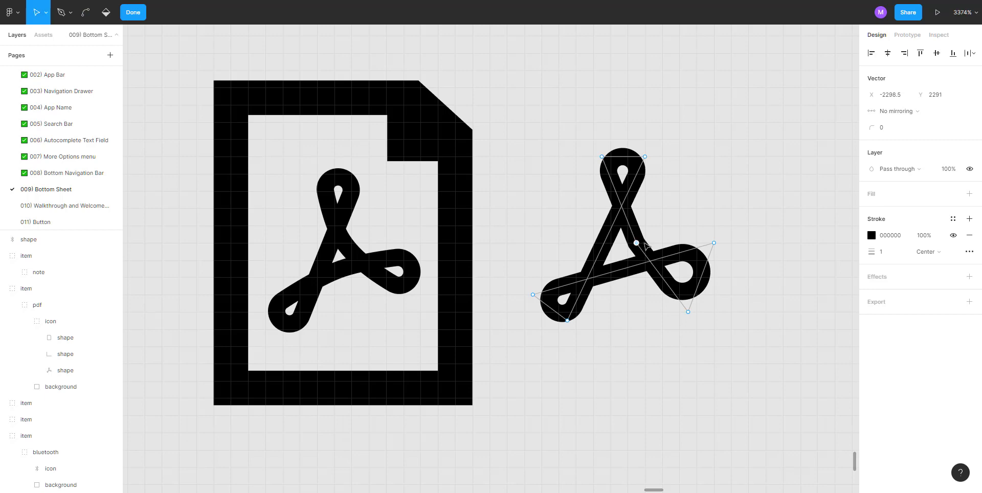
pyautogui.press('ctrl')
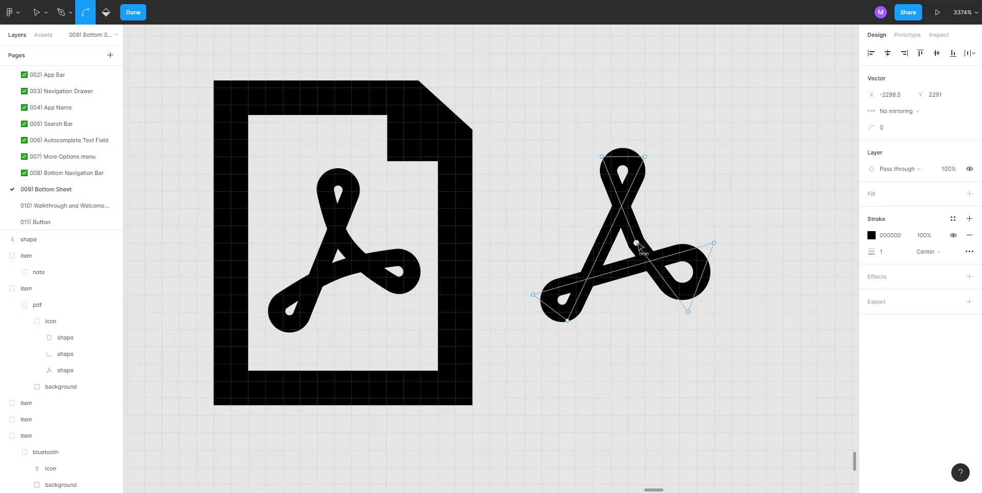
pyautogui.keyDown('ctrl'); pyautogui.scroll(5, 636, 243); pyautogui.keyUp('ctrl')
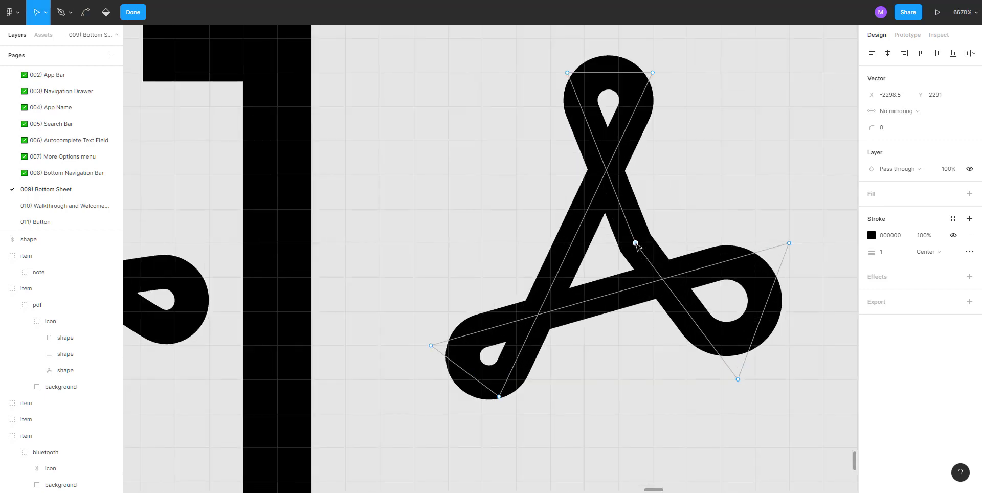
pyautogui.press('ctrl')
pyautogui.press('ctrl')
pyautogui.moveTo(636, 243); pyautogui.dragTo(642, 247)
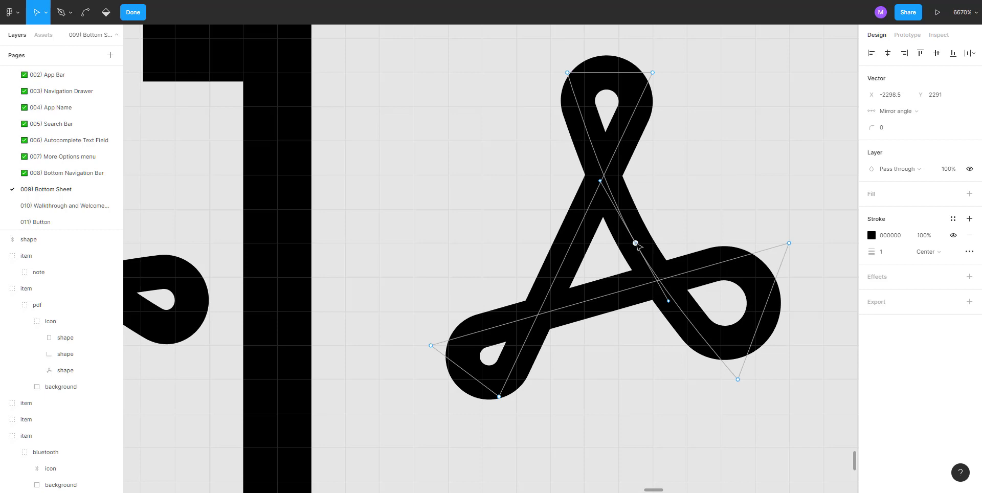
pyautogui.moveTo(635, 243); pyautogui.dragTo(634, 243)
pyautogui.keyDown('ctrl'); pyautogui.scroll(-5, 634, 245); pyautogui.keyUp('ctrl')
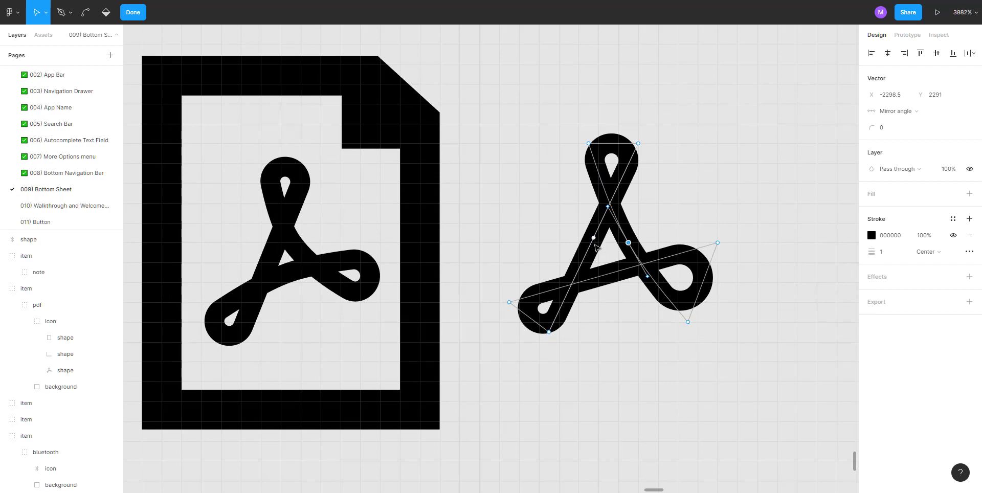
# Add a midpoint to the PDF symbol's left leg at X -2300, Y 2291, bend it into a smooth curve and finish editing
pyautogui.moveTo(594, 238); pyautogui.dragTo(603, 248)
pyautogui.press('ctrl')
pyautogui.press('ctrl')
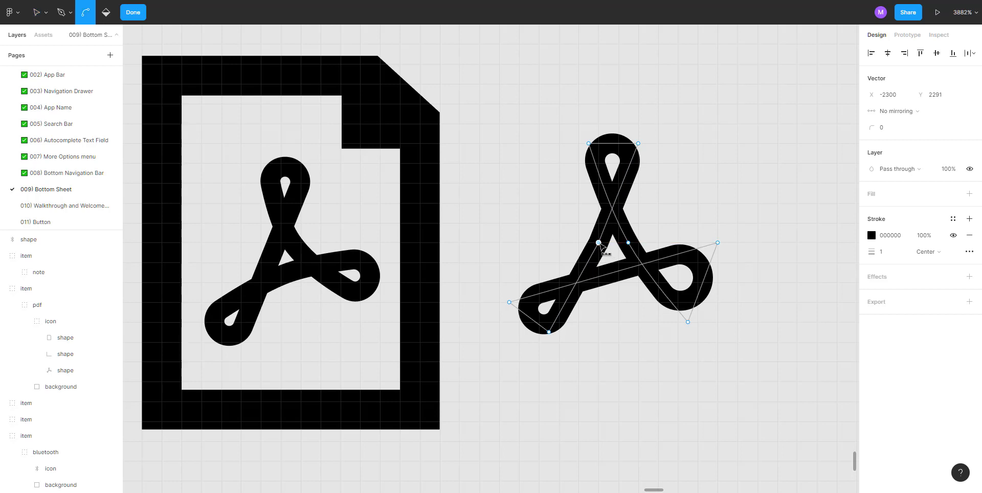
pyautogui.keyDown('ctrl'); pyautogui.click(600, 243); pyautogui.keyUp('ctrl')
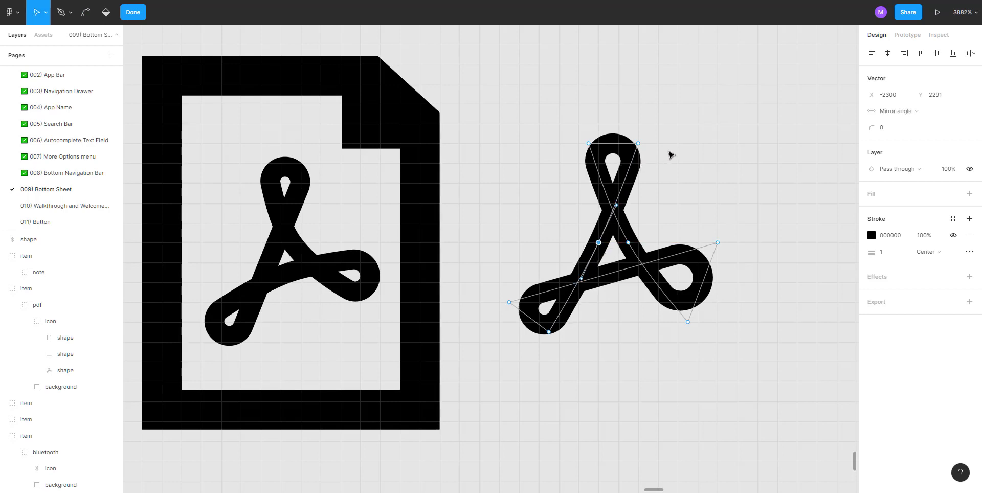
pyautogui.press('Escape')
pyautogui.press('Escape')
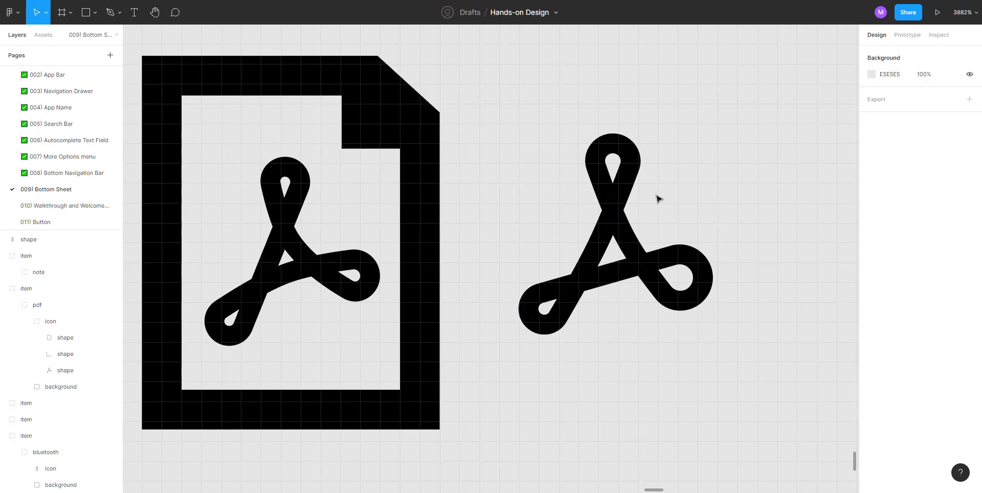
# Move the finished PDF symbol away from the reference icon, closer to the empty page outline
pyautogui.scroll(-3, 571, 227)
pyautogui.scroll(-3, 570, 228)
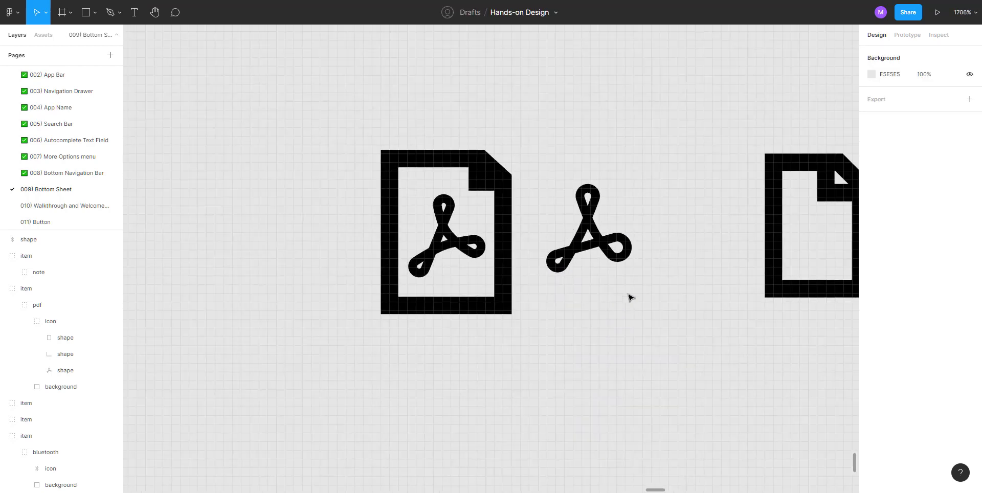
pyautogui.moveTo(629, 295); pyautogui.dragTo(504, 308)
pyautogui.moveTo(532, 261); pyautogui.dragTo(434, 258)
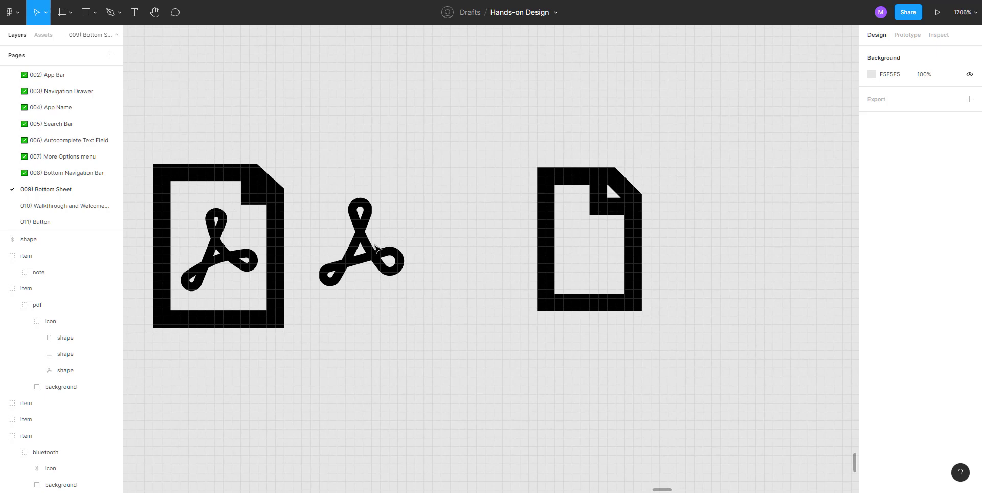
pyautogui.moveTo(370, 250); pyautogui.dragTo(437, 262)
pyautogui.moveTo(519, 143); pyautogui.dragTo(654, 366)
pyautogui.click(675, 241)
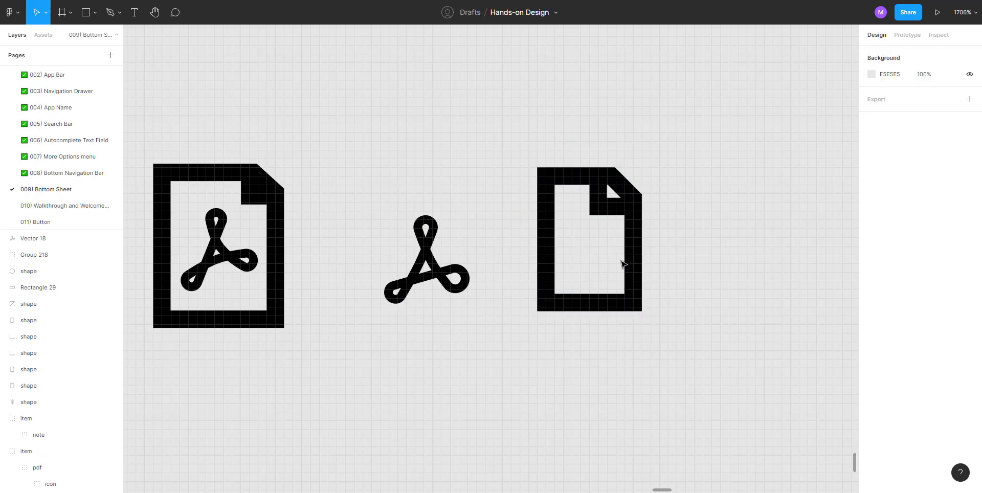
pyautogui.click(634, 263)
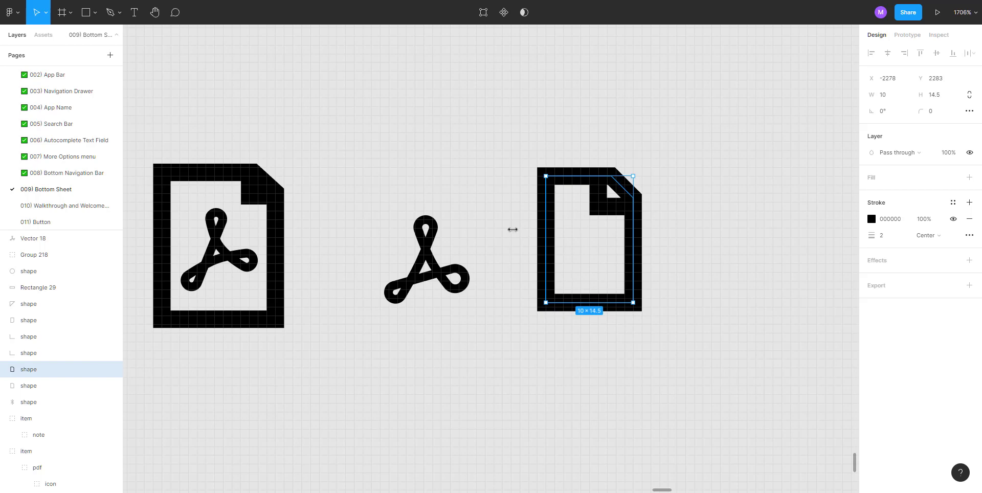
pyautogui.moveTo(513, 230); pyautogui.dragTo(443, 231)
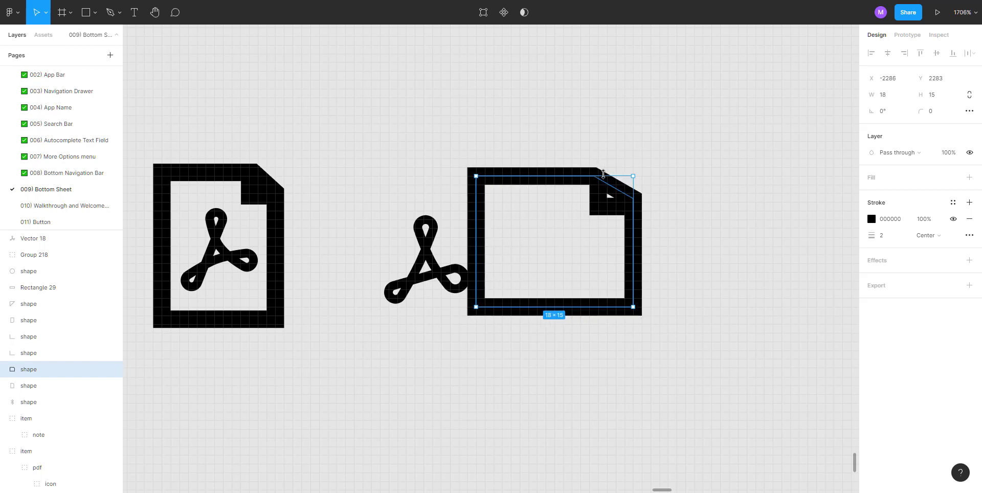
pyautogui.hotkey('ctrl', 'z')
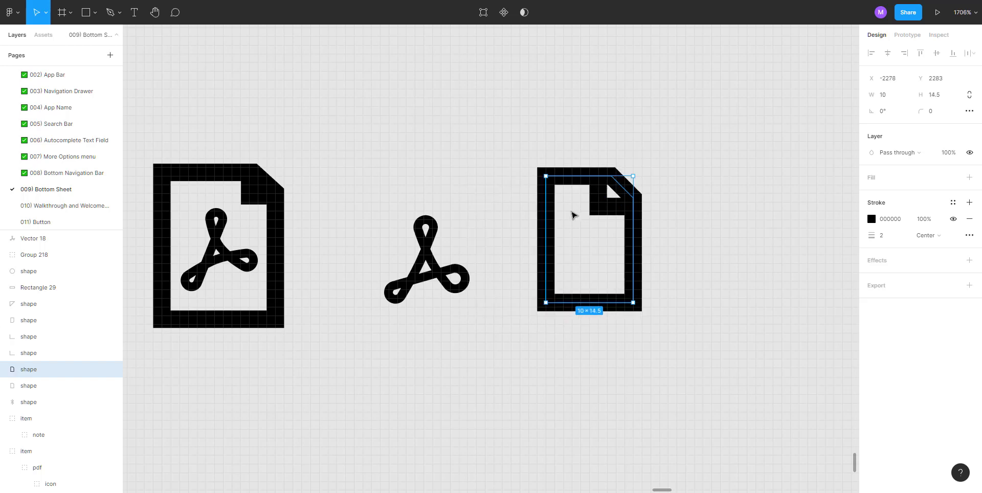
# Widen the empty page outline to 11.5 by moving its two left-side points outward without distorting the cut corner
pyautogui.doubleClick(571, 215)
pyautogui.moveTo(526, 148); pyautogui.dragTo(574, 339)
pyautogui.moveTo(546, 305); pyautogui.dragTo(532, 305)
pyautogui.click(476, 333)
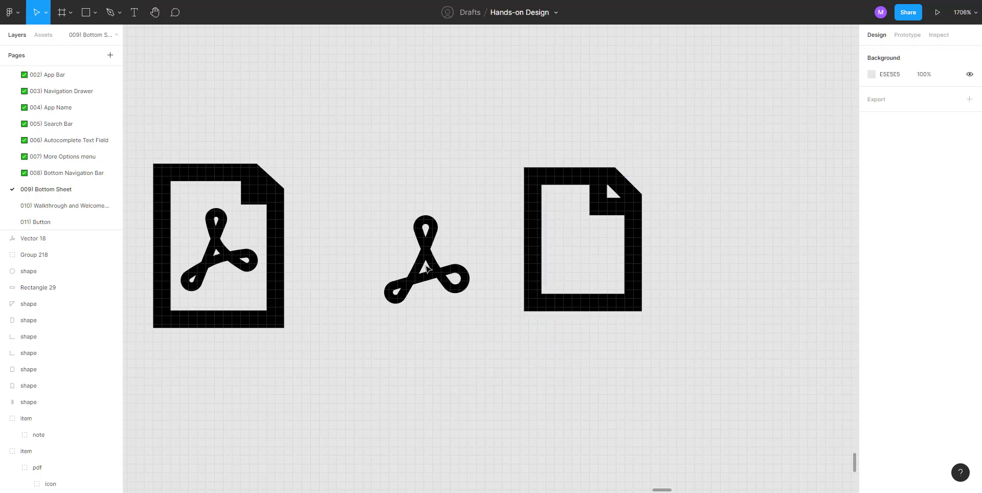
pyautogui.moveTo(427, 269); pyautogui.dragTo(537, 255)
pyautogui.moveTo(578, 240); pyautogui.dragTo(585, 241)
pyautogui.moveTo(535, 286); pyautogui.dragTo(560, 268)
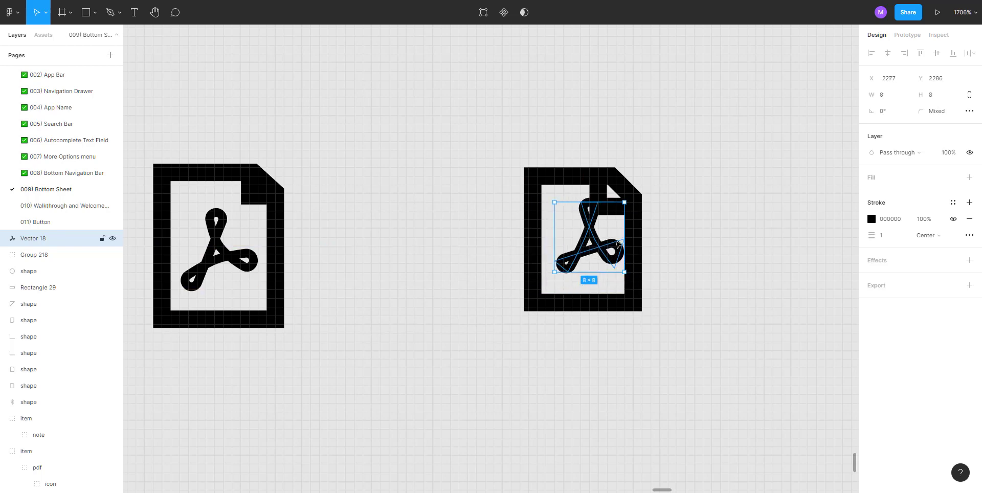
pyautogui.moveTo(598, 241); pyautogui.dragTo(585, 254)
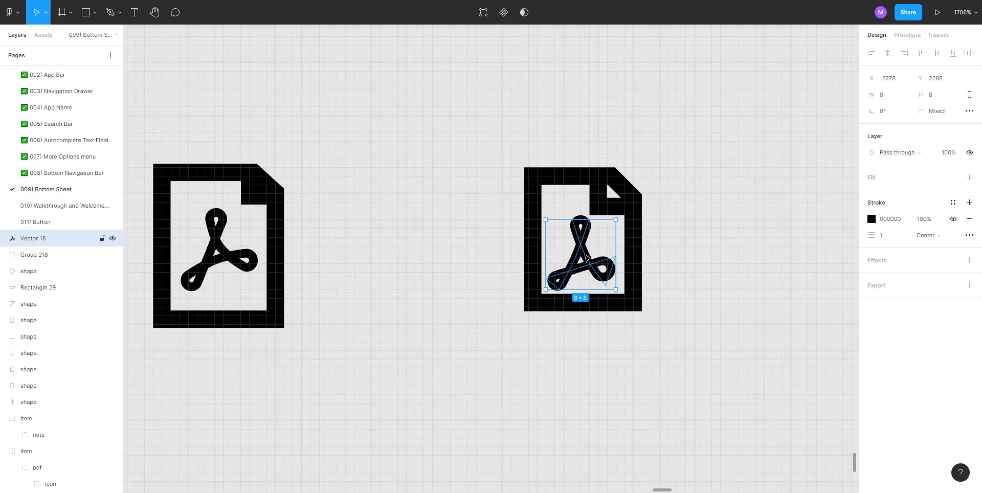
pyautogui.hotkey('ctrl', 'z')
pyautogui.hotkey('ctrl', 'z')
pyautogui.hotkey('ctrl', 'z')
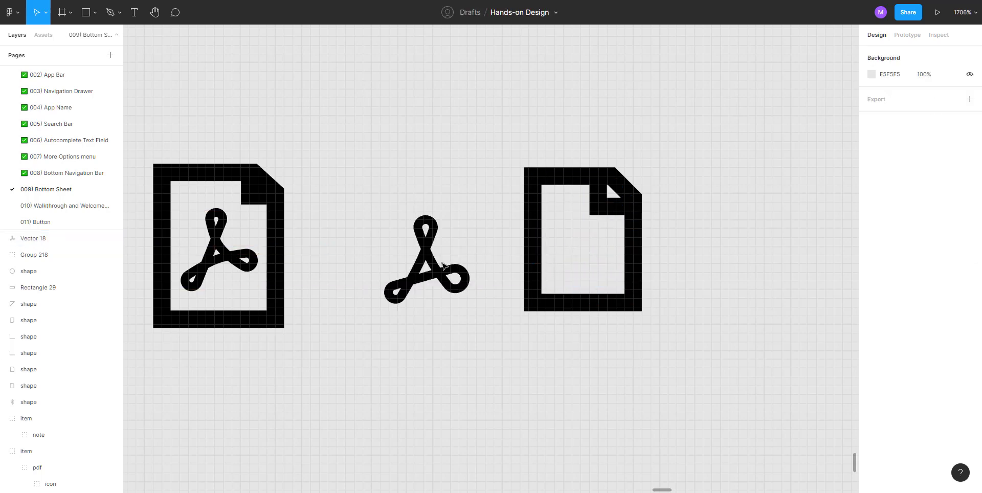
# Place the PDF symbol inside the page outline, scale it proportionally to 9 wide with the Scale tool and shift it slightly down
pyautogui.moveTo(442, 265); pyautogui.dragTo(592, 254)
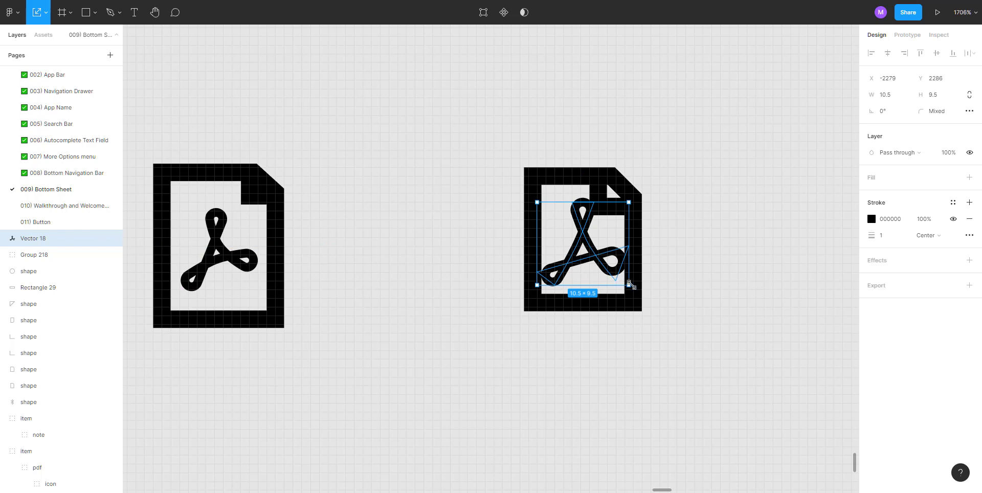
pyautogui.moveTo(624, 280); pyautogui.dragTo(615, 275)
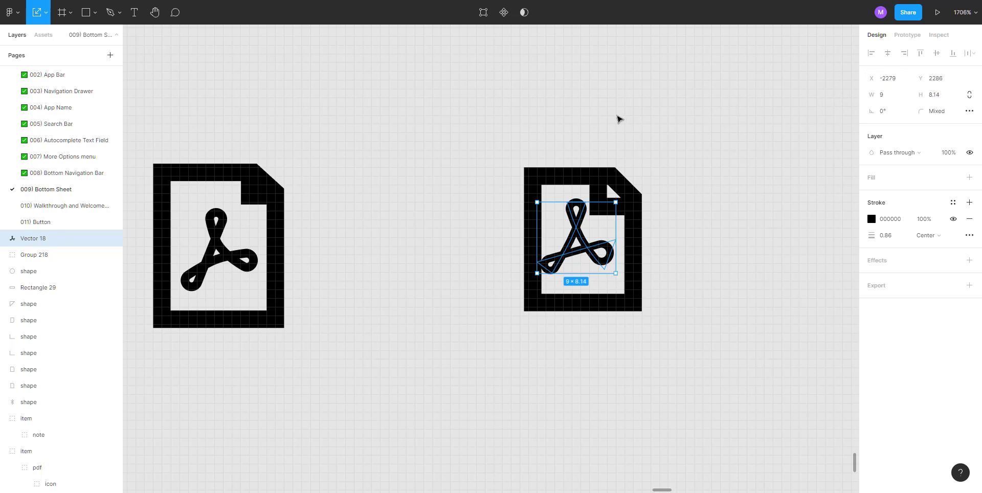
pyautogui.press('v')
pyautogui.moveTo(575, 244)
pyautogui.mouseDown()
pyautogui.moveTo(581, 252)
pyautogui.moveTo(576, 246)
pyautogui.mouseUp()
# Enlarge the page outline by moving its left points to X -2281 and its bottom points to Y 2299.5
pyautogui.click(556, 177)
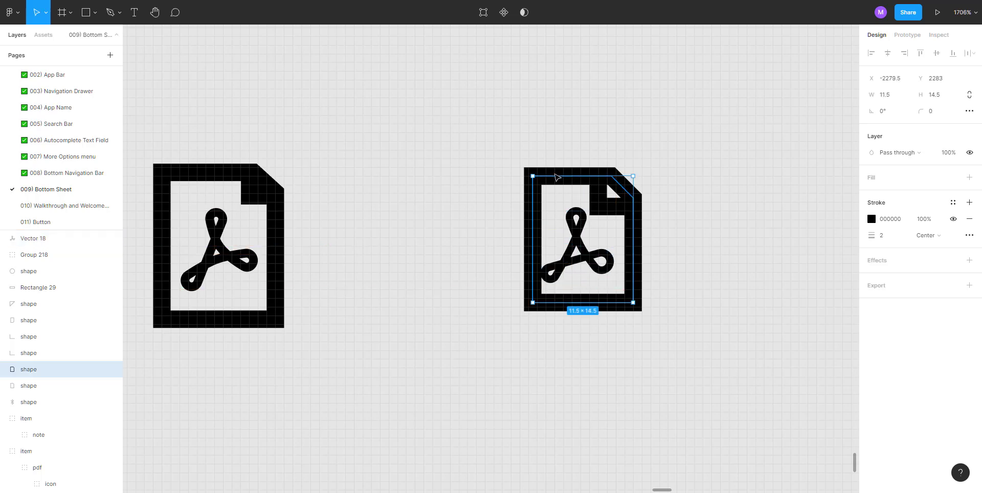
pyautogui.doubleClick(556, 177)
pyautogui.moveTo(505, 157); pyautogui.dragTo(521, 306)
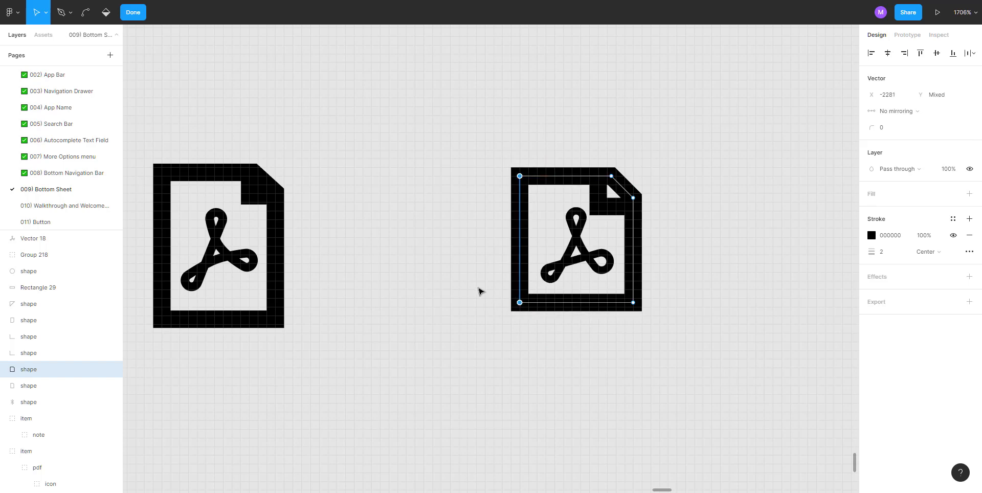
pyautogui.moveTo(476, 285); pyautogui.dragTo(709, 340)
pyautogui.moveTo(632, 302); pyautogui.dragTo(634, 321)
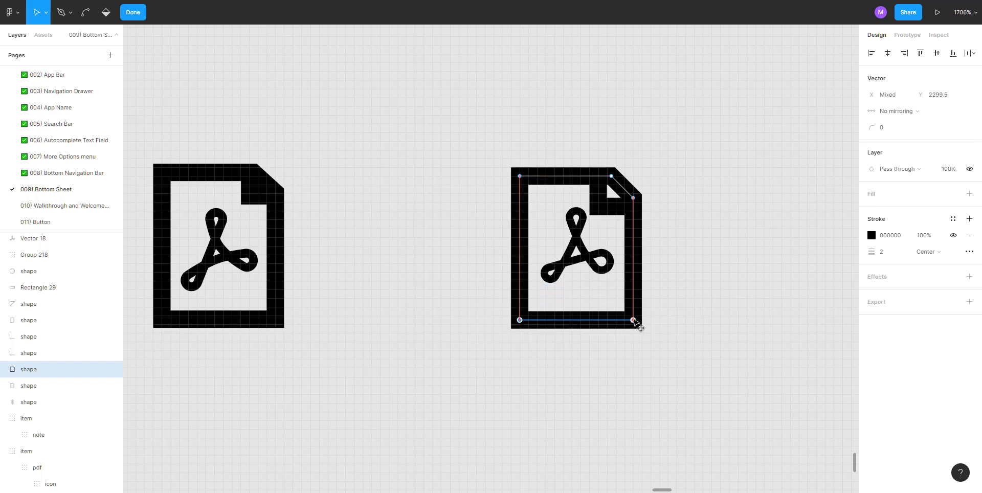
pyautogui.press('Escape')
pyautogui.click(682, 287)
# Reposition the PDF symbol at X -2279, Y 2288 and shrink the page's corner fold shape to 3 × 3
pyautogui.moveTo(597, 264)
pyautogui.mouseDown()
pyautogui.moveTo(598, 273)
pyautogui.moveTo(587, 263)
pyautogui.mouseUp()
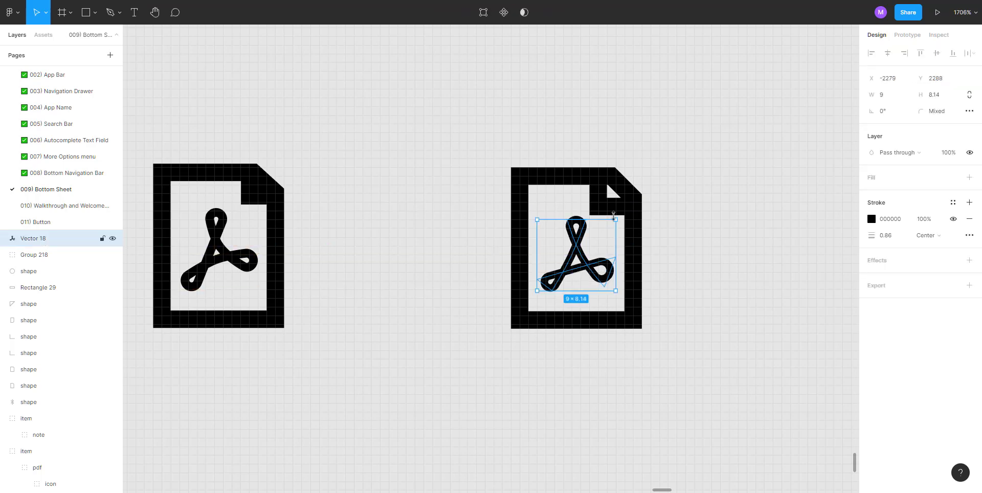
pyautogui.click(596, 208)
pyautogui.moveTo(596, 208); pyautogui.dragTo(605, 204)
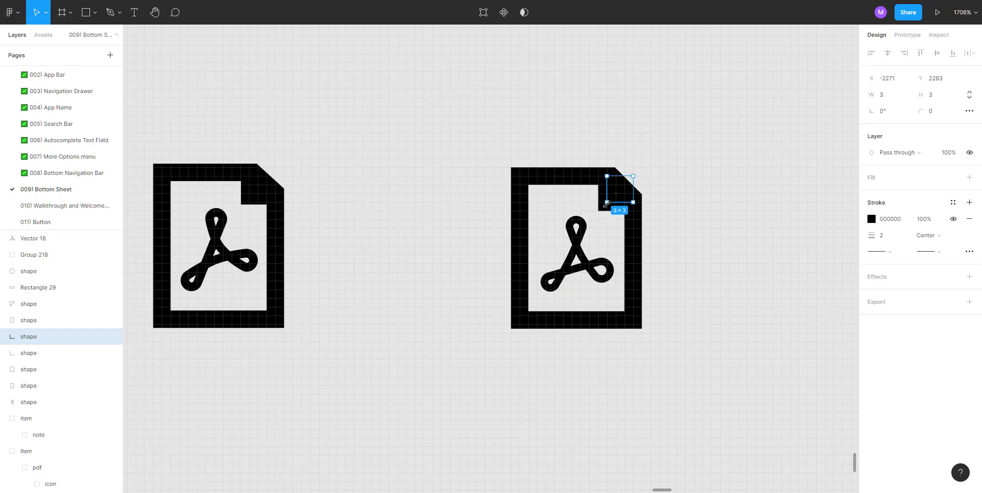
pyautogui.click(704, 214)
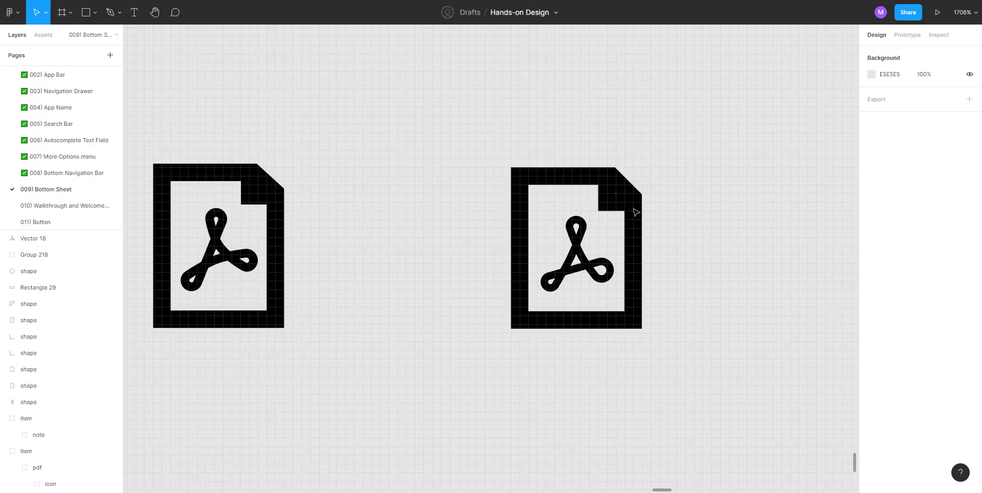
# Add a solid black (000000) fill to the page's corner fold shape
pyautogui.scroll(5, 634, 209)
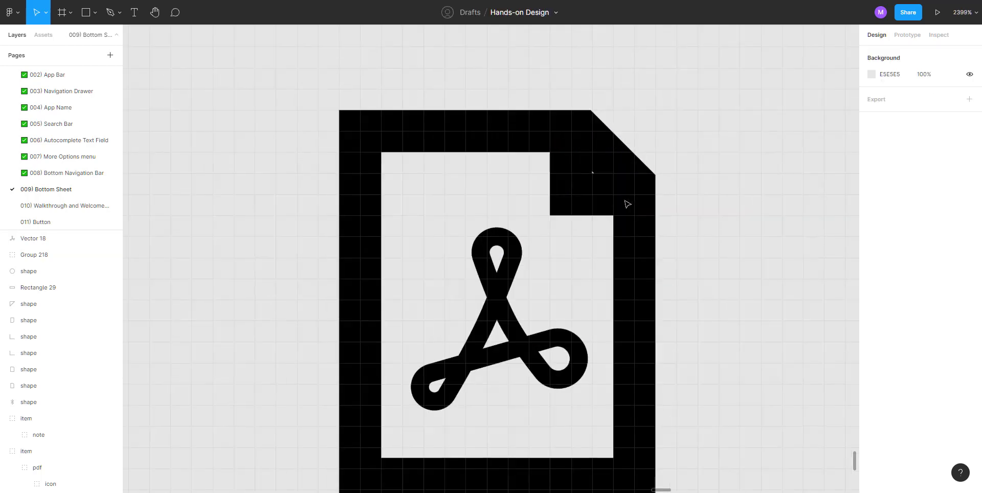
pyautogui.click(595, 188)
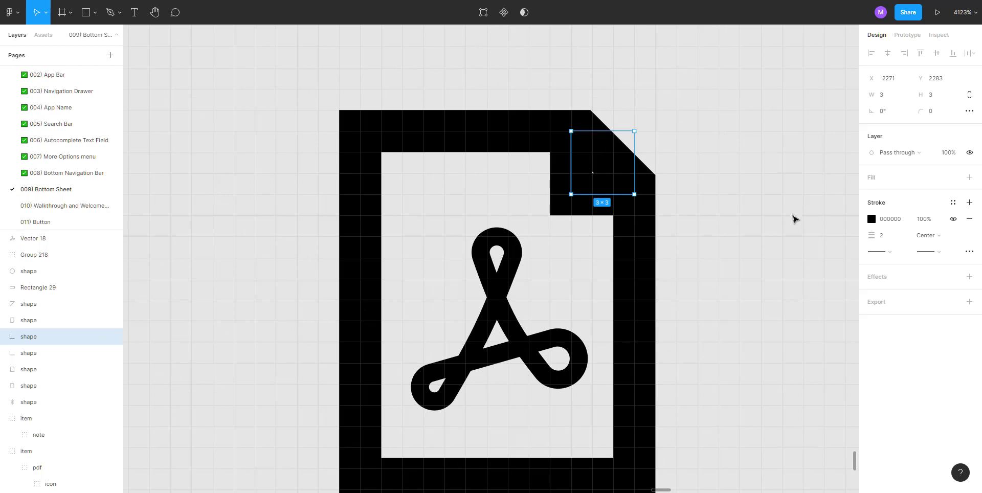
pyautogui.click(872, 180)
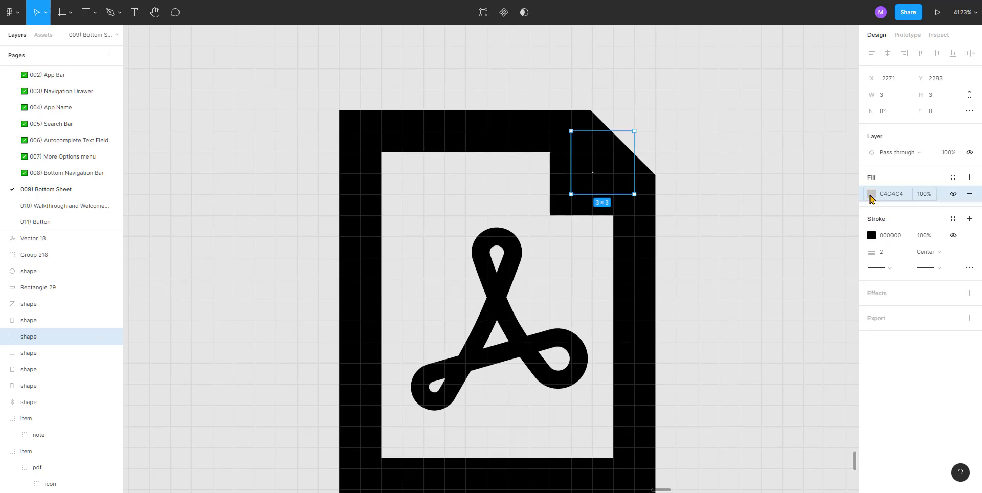
pyautogui.click(872, 198)
pyautogui.moveTo(808, 238); pyautogui.dragTo(721, 383)
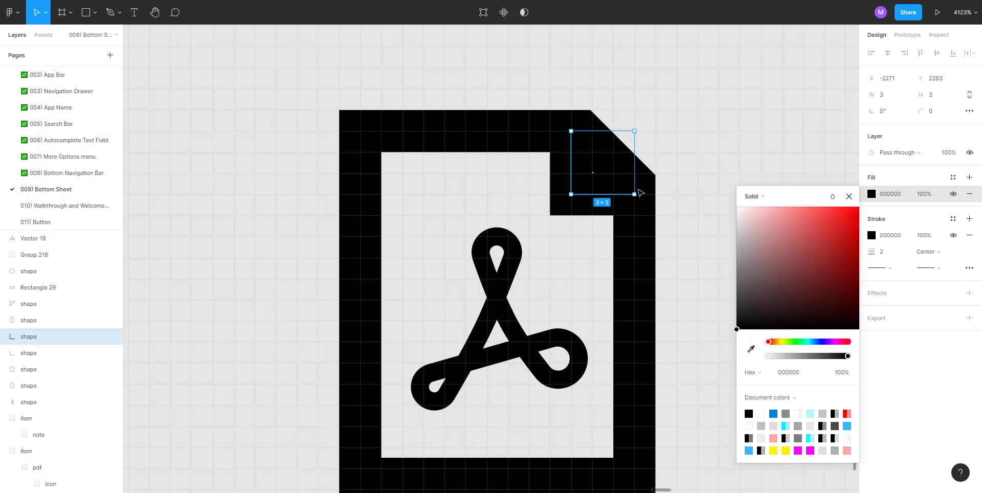
# Close the corner fold's path into a triangle with the Pen tool, remove its stroke and finish editing
pyautogui.press('Return')
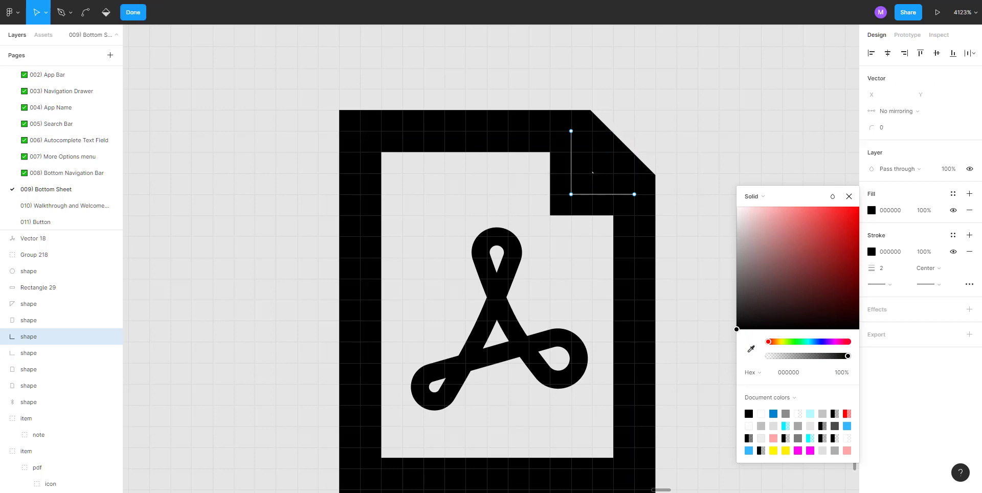
pyautogui.click(61, 12)
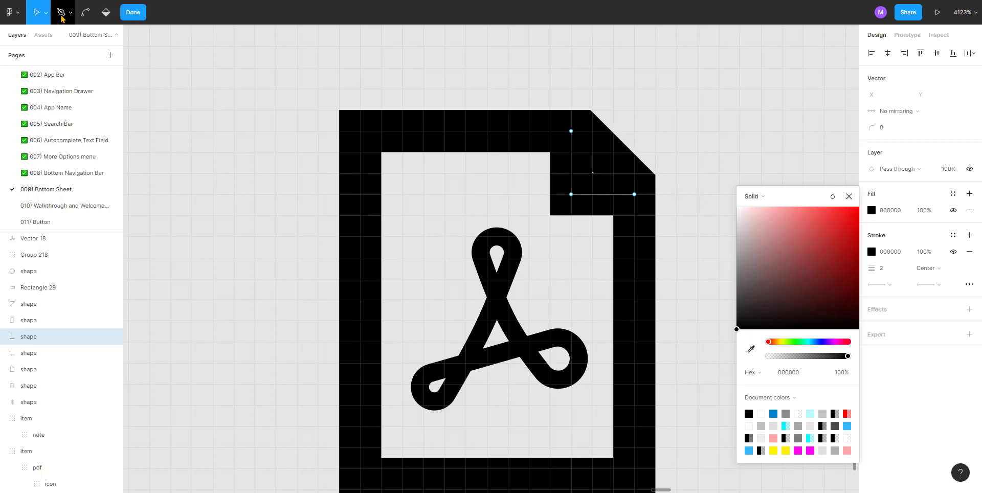
pyautogui.click(571, 132)
pyautogui.click(634, 194)
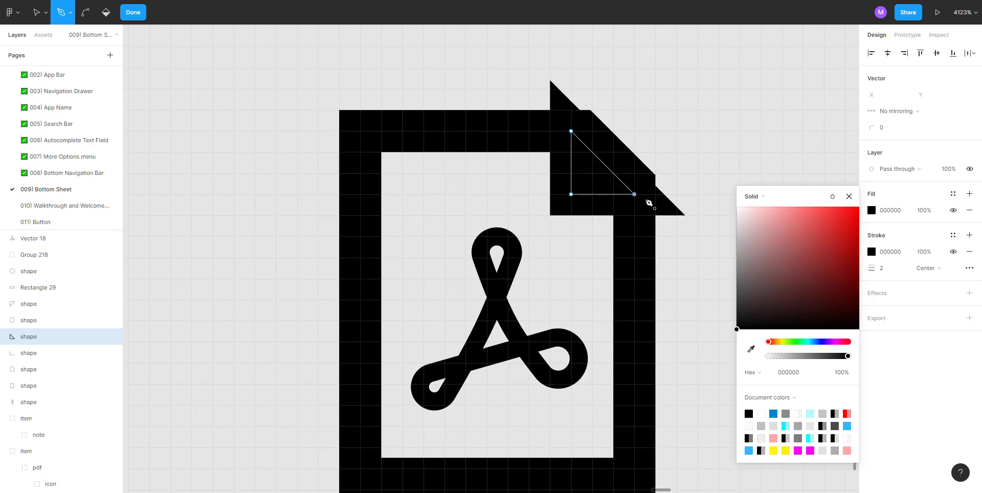
pyautogui.click(968, 252)
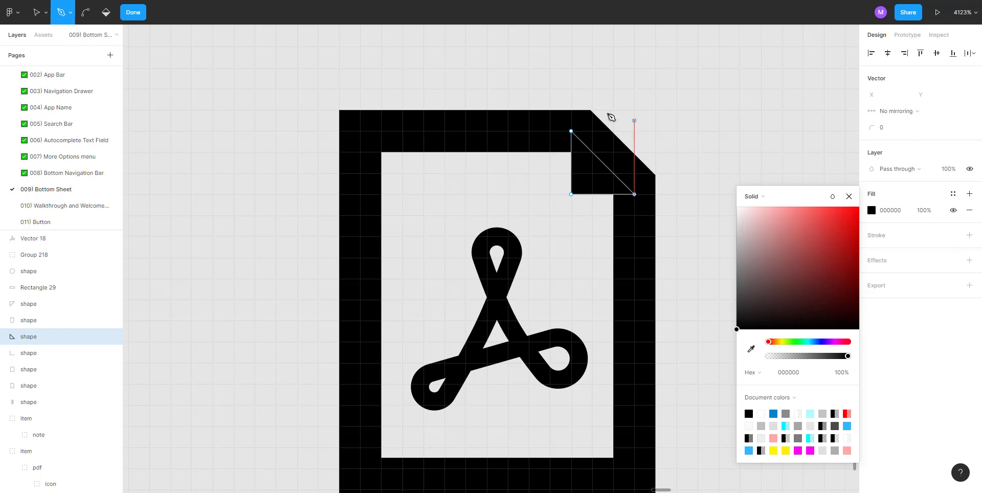
pyautogui.press('Return')
pyautogui.click(641, 111)
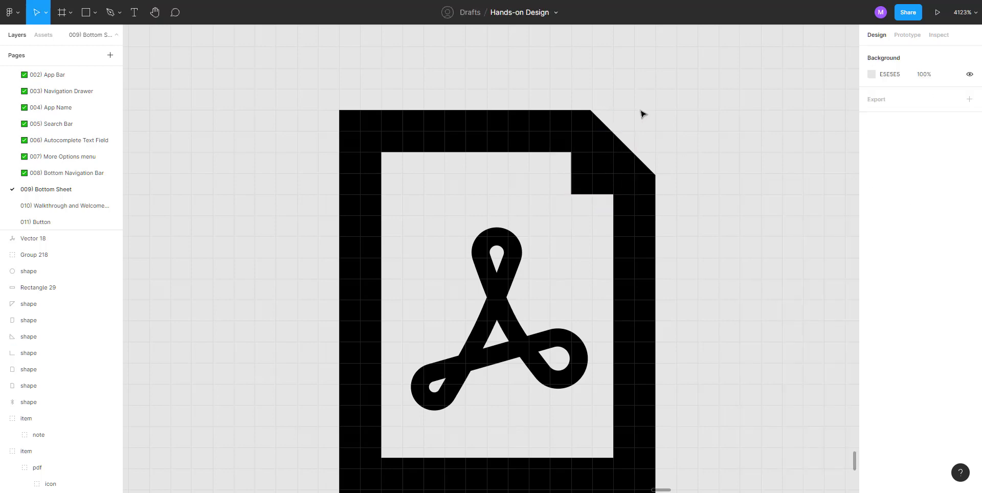
# Enlarge the PDF page's corner fold shape to 5 × 5 at X -2272, Y 2282
pyautogui.scroll(-1, 519, 251)
pyautogui.click(519, 252)
pyautogui.click(567, 200)
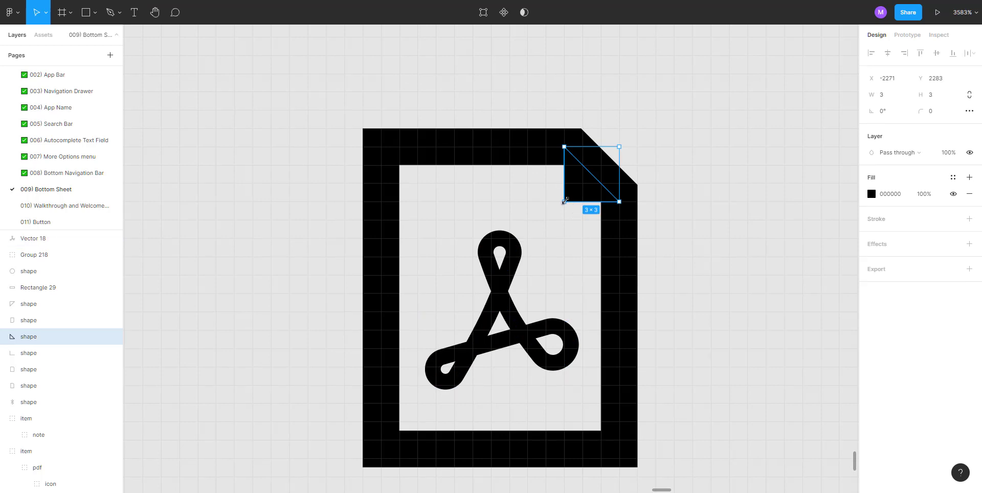
pyautogui.moveTo(555, 212); pyautogui.dragTo(551, 213)
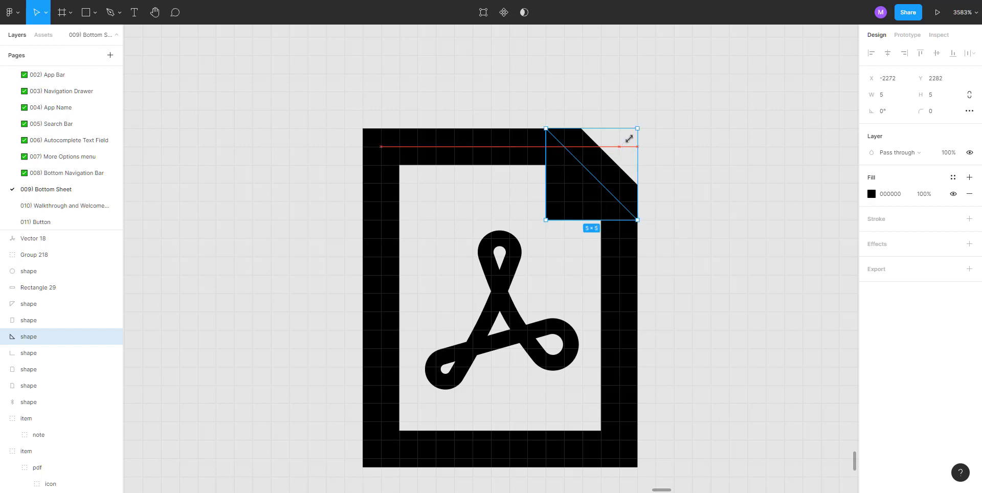
pyautogui.click(670, 133)
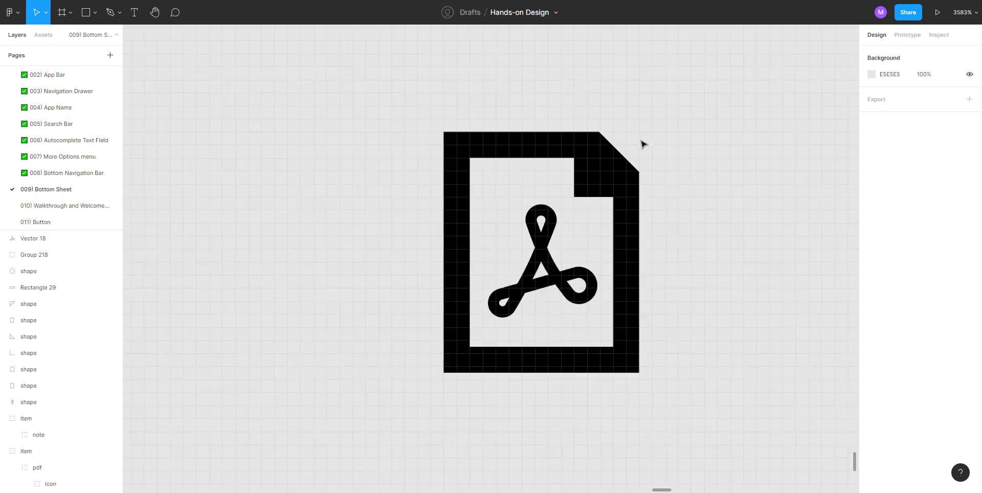
# Compare the five redrawn icons with their references and with the share options in the bottom sheet mockup
pyautogui.scroll(-5, 643, 144)
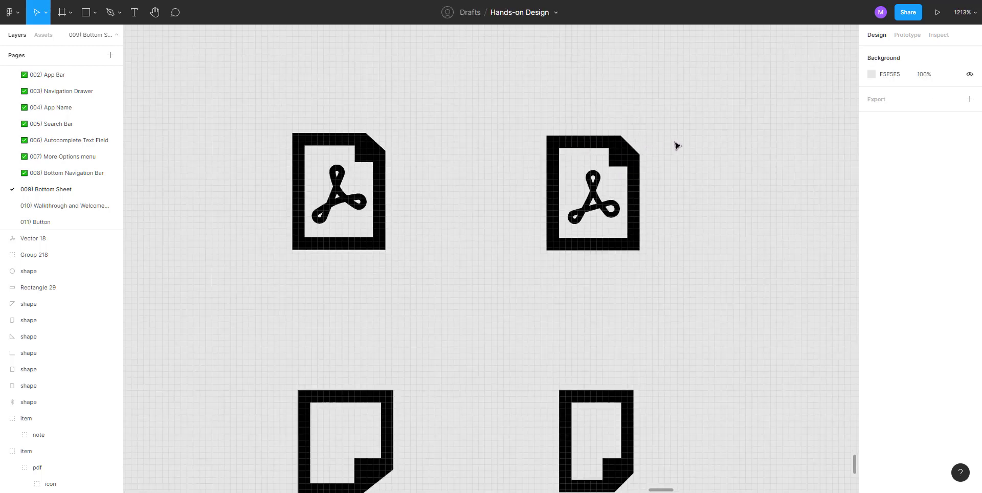
pyautogui.scroll(-5, 602, 160)
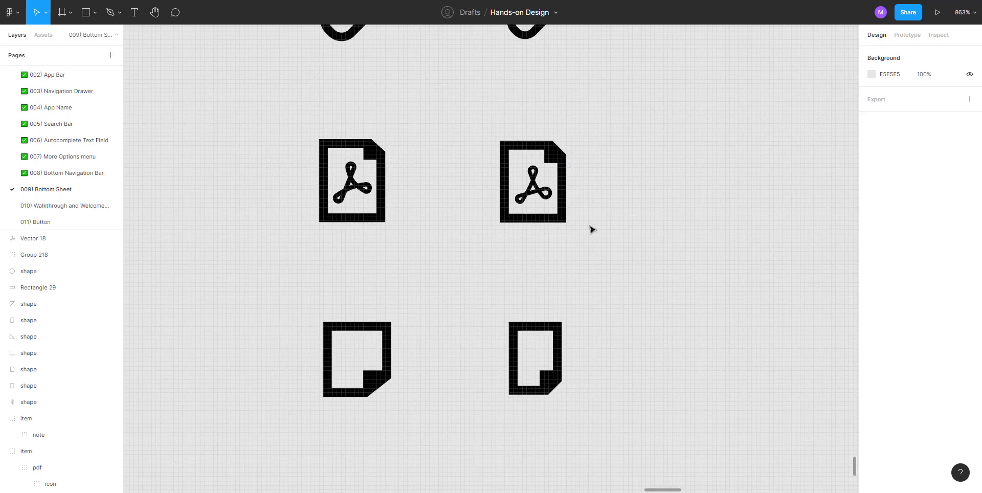
pyautogui.scroll(5, 592, 230)
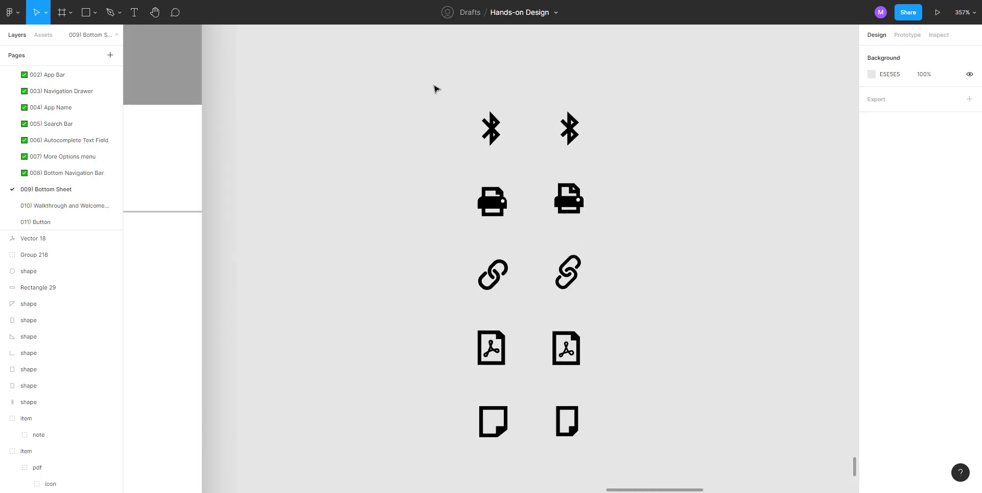
pyautogui.moveTo(424, 81); pyautogui.dragTo(523, 453)
pyautogui.click(621, 323)
pyautogui.moveTo(623, 304); pyautogui.dragTo(561, 294)
pyautogui.scroll(-5, 560, 294)
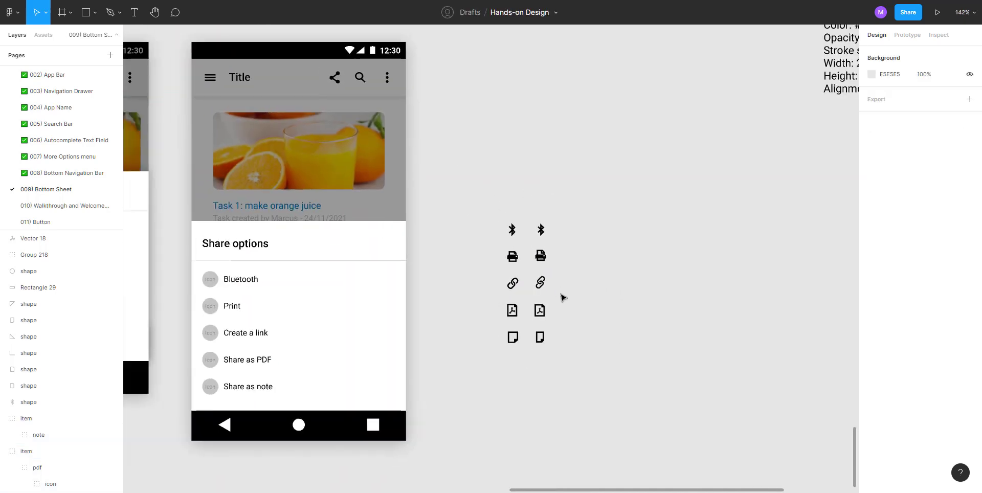
pyautogui.scroll(-2, 563, 296)
pyautogui.scroll(3, 557, 283)
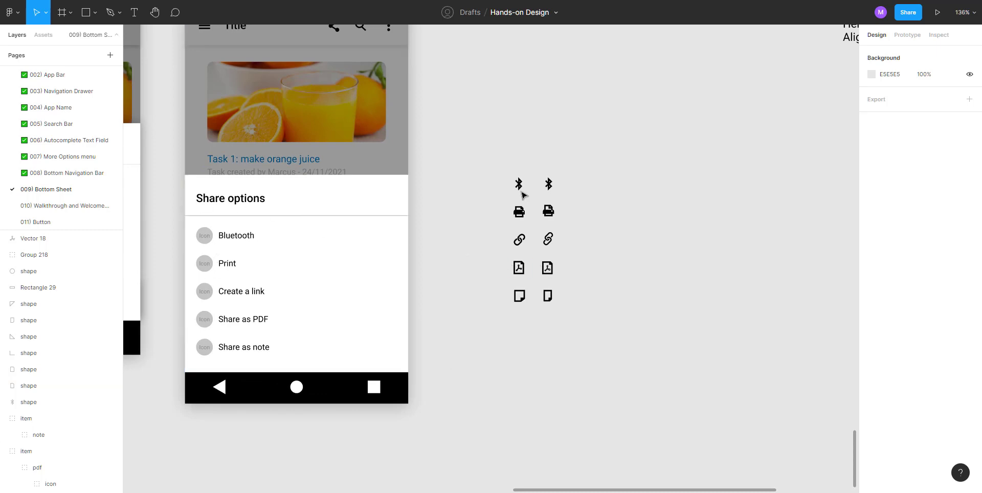
pyautogui.scroll(-5, 486, 158)
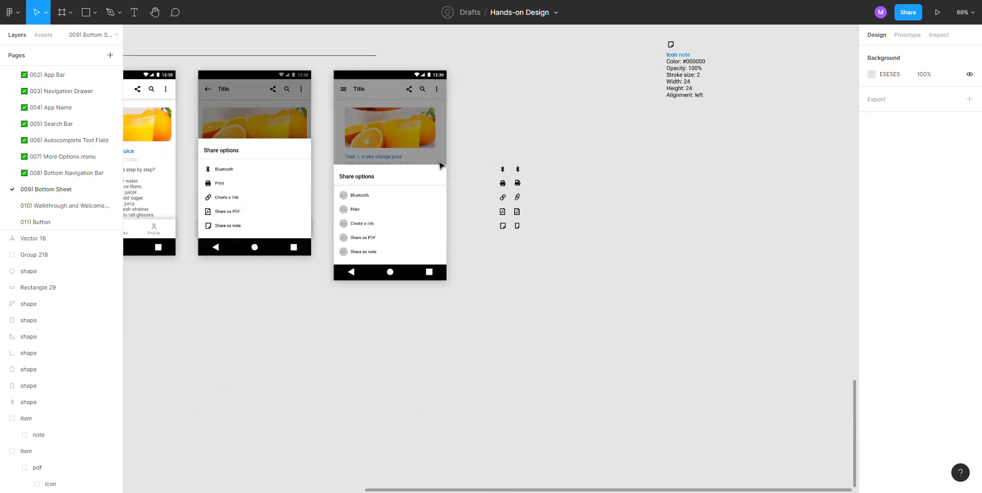
# Copy the 24 × 24 background square of the hamburger icon in the SHARE NEW ICON app bar
pyautogui.scroll(1, 281, 214)
pyautogui.moveTo(218, 98); pyautogui.dragTo(569, 331)
pyautogui.scroll(-1, 492, 243)
pyautogui.scroll(6, 489, 242)
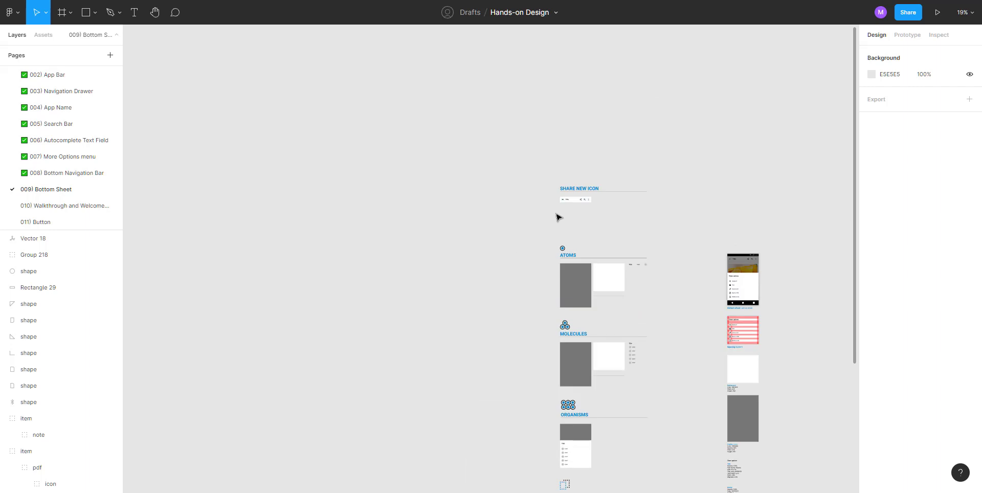
pyautogui.scroll(1, 562, 204)
pyautogui.scroll(12, 573, 190)
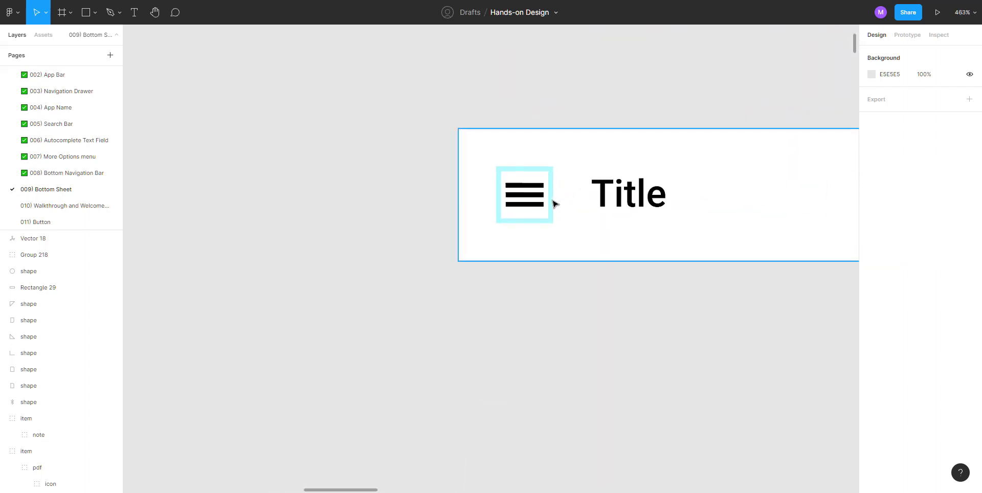
pyautogui.keyDown('ctrl'); pyautogui.click(551, 211); pyautogui.keyUp('ctrl')
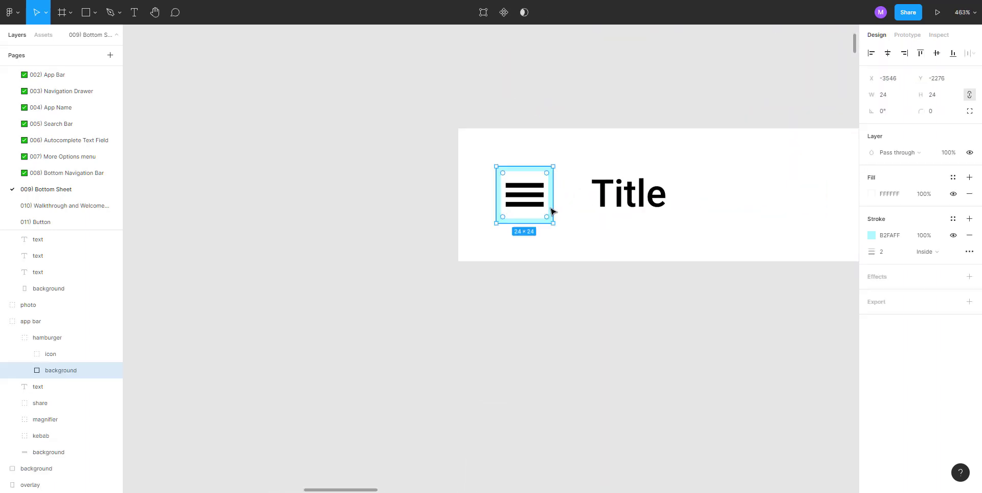
pyautogui.click(525, 304)
pyautogui.keyDown('ctrl'); pyautogui.click(546, 220); pyautogui.keyUp('ctrl')
# Paste the background square beside the redrawn icons and place it at X -2214, Y 2167, near the Bluetooth icon
pyautogui.scroll(-12, 547, 221)
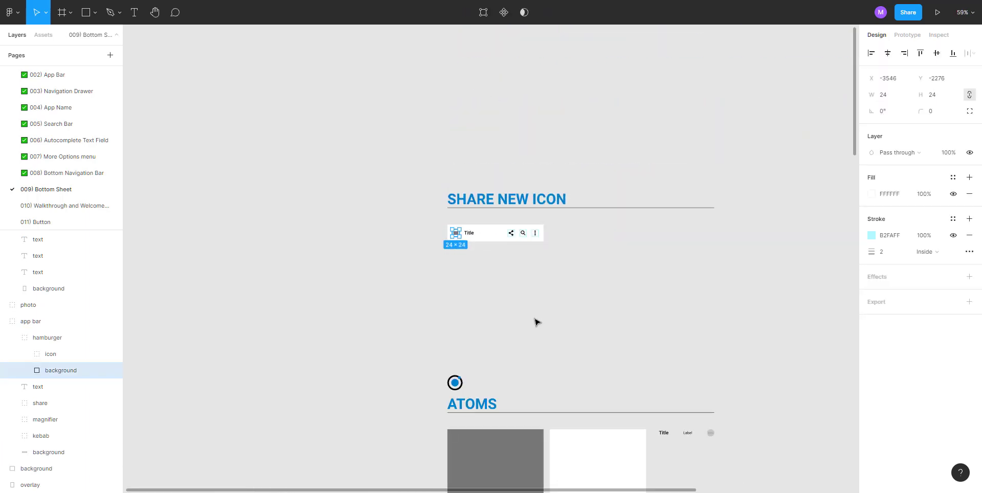
pyautogui.scroll(-15, 537, 319)
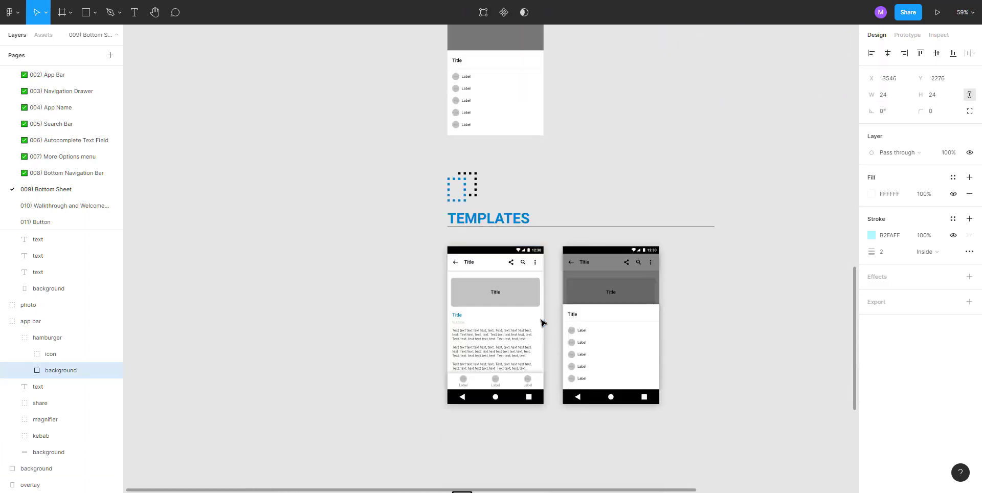
pyautogui.scroll(-7, 544, 323)
pyautogui.click(554, 300)
pyautogui.moveTo(445, 288); pyautogui.dragTo(230, 332)
pyautogui.moveTo(537, 264); pyautogui.dragTo(341, 354)
pyautogui.scroll(8, 495, 212)
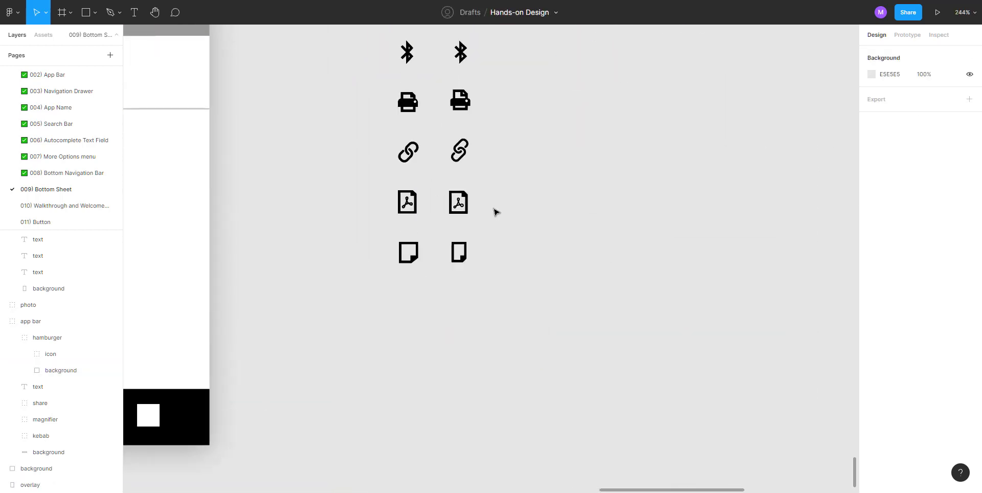
pyautogui.hotkey('ctrl', 'v')
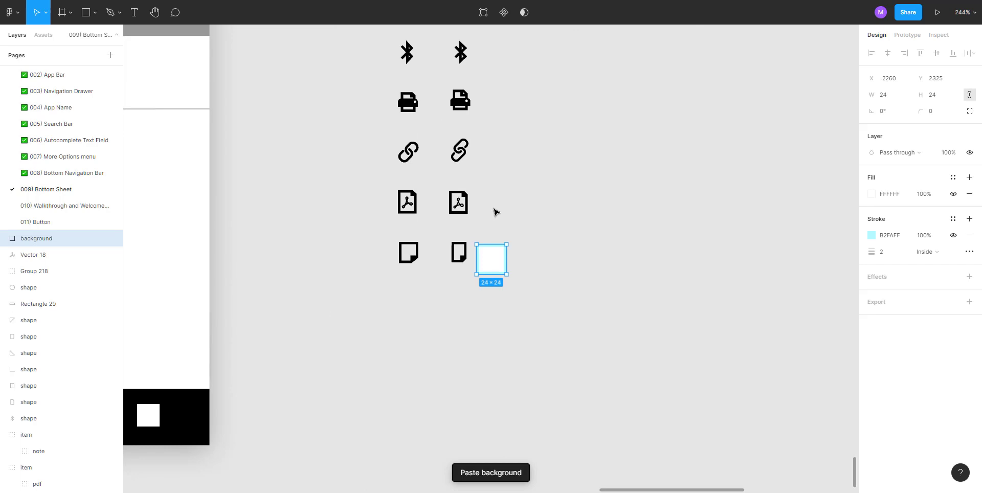
pyautogui.click(554, 217)
pyautogui.click(488, 261)
pyautogui.moveTo(489, 259); pyautogui.dragTo(534, 160)
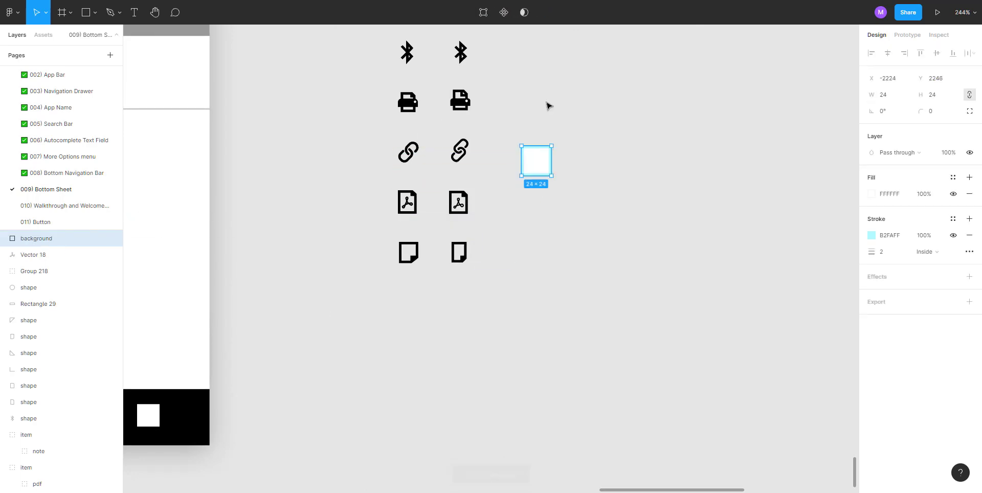
pyautogui.click(547, 104)
pyautogui.moveTo(526, 99); pyautogui.dragTo(484, 258)
pyautogui.moveTo(485, 326); pyautogui.dragTo(499, 228)
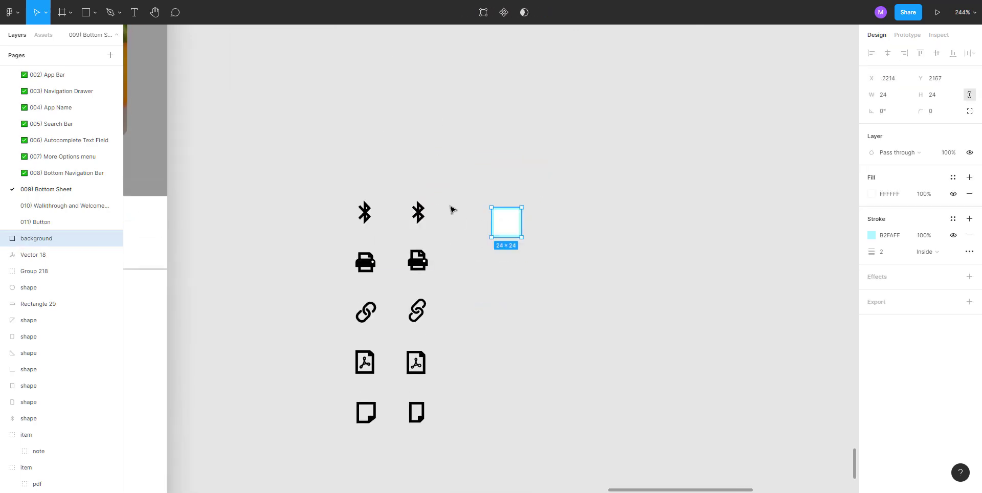
# Duplicate the background square four times downward at 50 px intervals to form a column of five
pyautogui.click(440, 211)
pyautogui.click(417, 218)
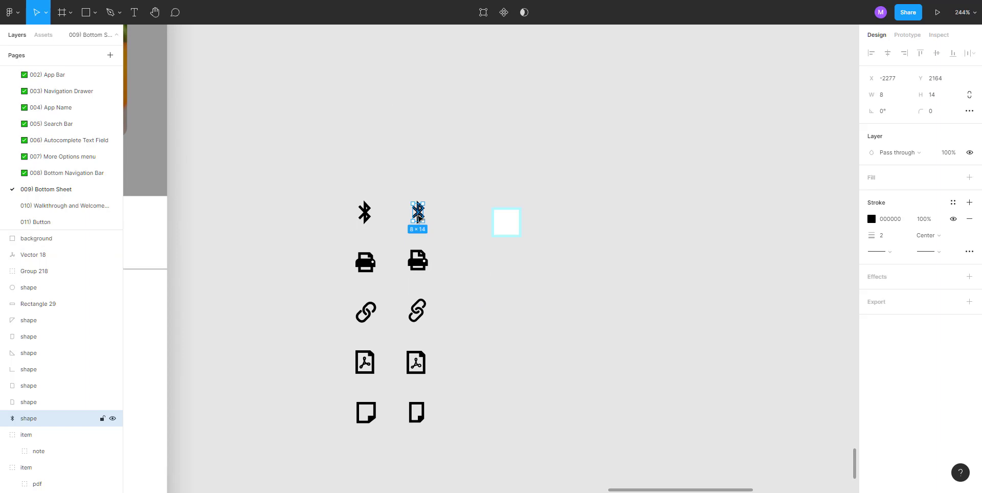
pyautogui.click(490, 210)
pyautogui.click(503, 228)
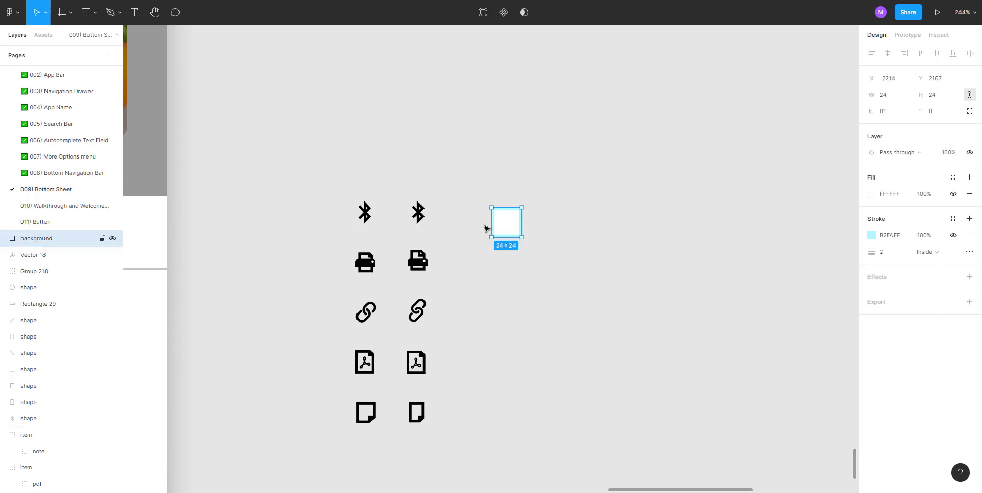
pyautogui.click(458, 175)
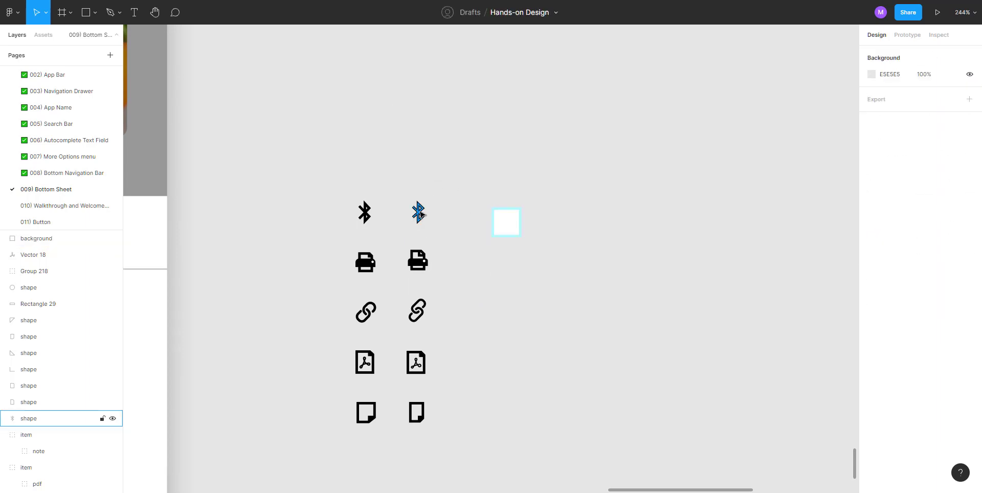
pyautogui.moveTo(506, 240); pyautogui.dragTo(510, 287)
pyautogui.hotkey('ctrl', 'd')
pyautogui.hotkey('ctrl', 'd')
pyautogui.hotkey('ctrl', 'd')
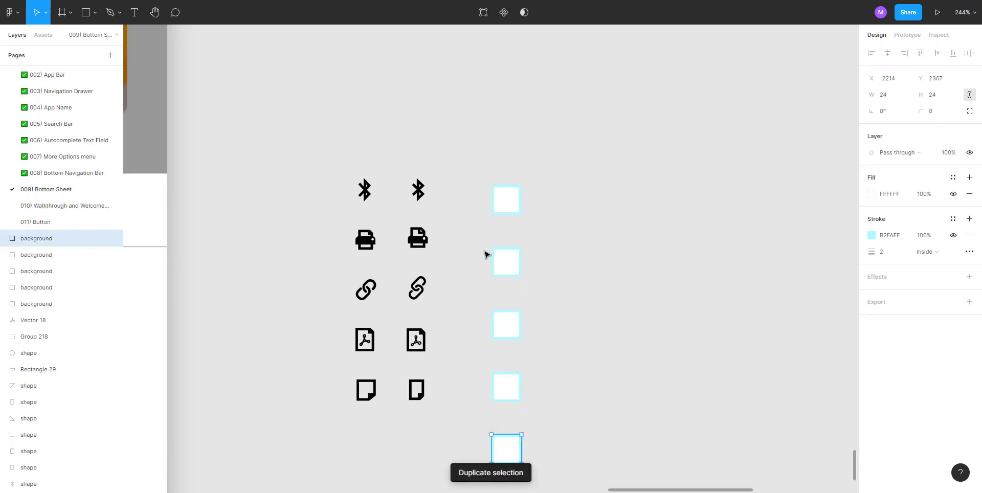
pyautogui.click(456, 191)
# Move the redrawn Bluetooth symbol onto the first background square and center the two horizontally and vertically
pyautogui.scroll(3, 454, 194)
pyautogui.moveTo(410, 195); pyautogui.dragTo(520, 207)
pyautogui.press('Delete')
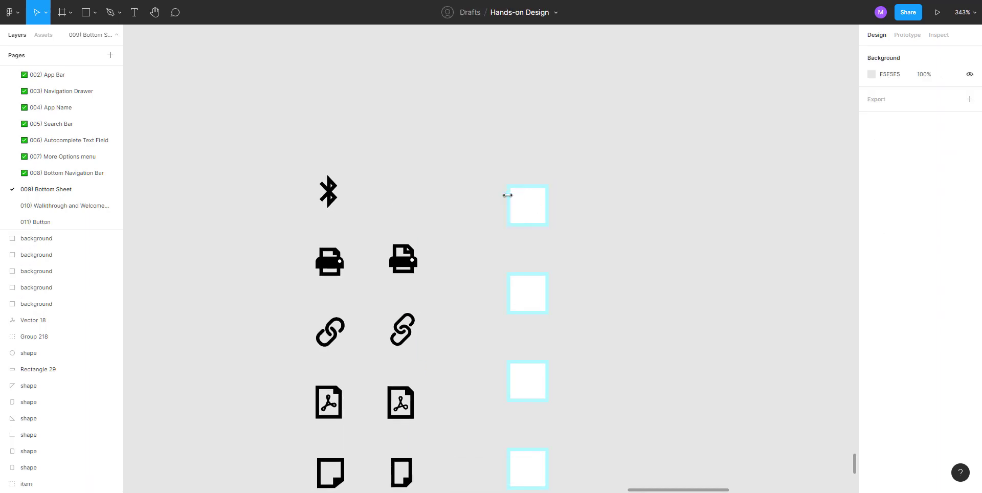
pyautogui.hotkey('ctrl', 'v')
pyautogui.moveTo(478, 161); pyautogui.dragTo(565, 239)
pyautogui.click(887, 52)
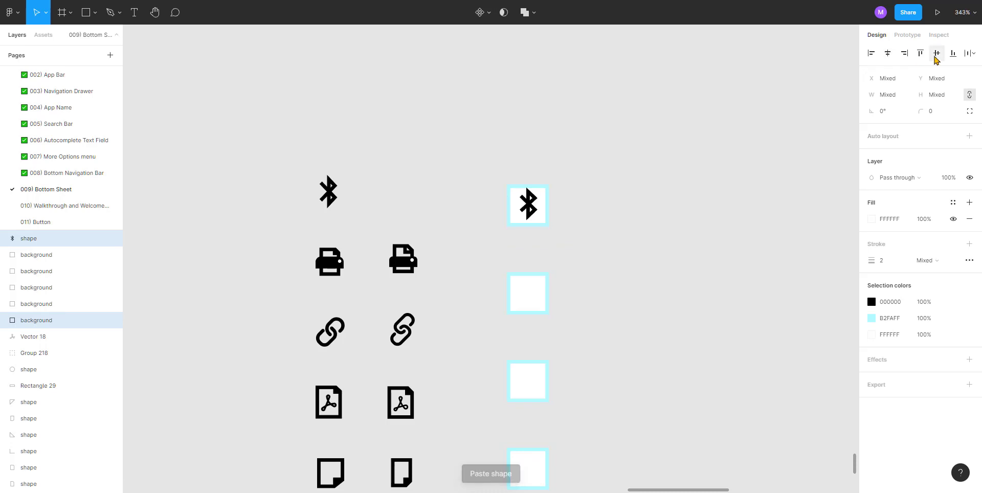
pyautogui.click(937, 52)
pyautogui.scroll(-2, 513, 234)
pyautogui.click(448, 217)
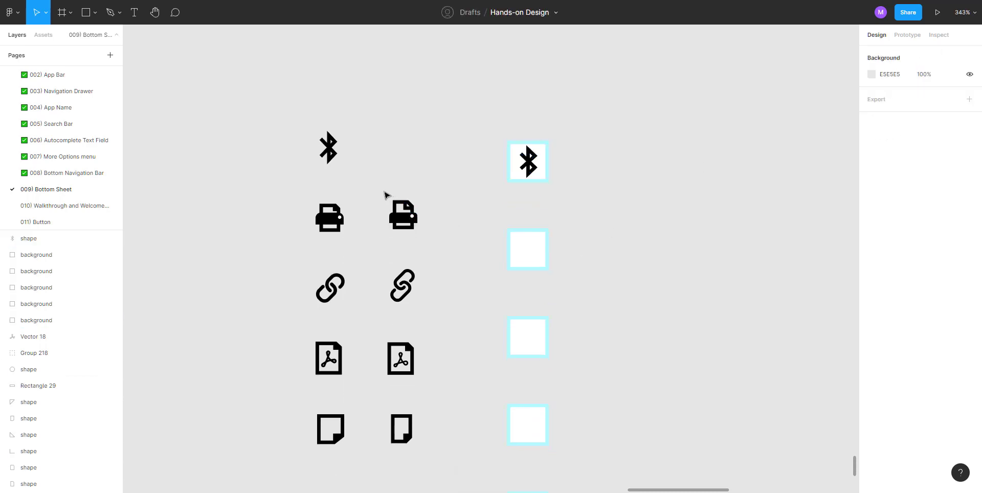
# Group the redrawn printer's shapes and move the group onto the second background square by cutting and pasting it
pyautogui.moveTo(381, 188); pyautogui.dragTo(533, 254)
pyautogui.hotkey('ctrl', 'g')
pyautogui.click(439, 248)
pyautogui.hotkey('ctrl', 'x')
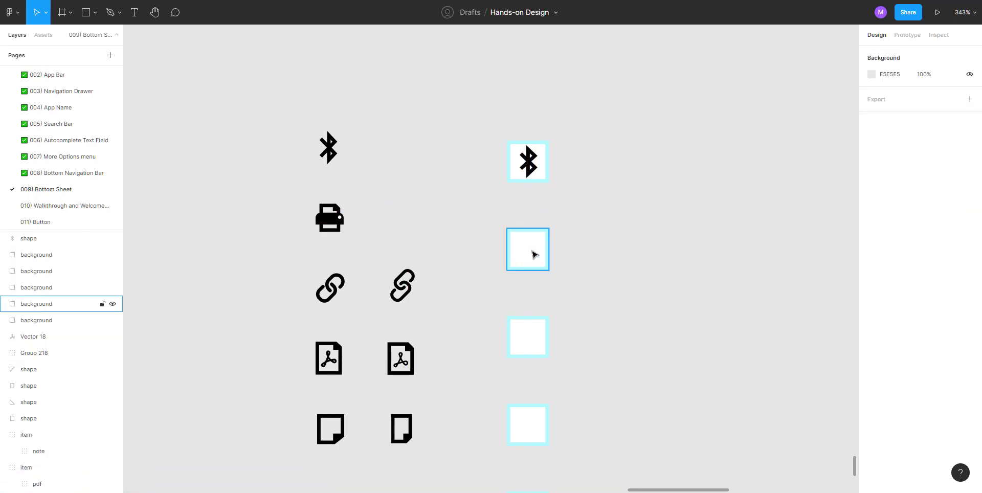
pyautogui.hotkey('ctrl', 'v')
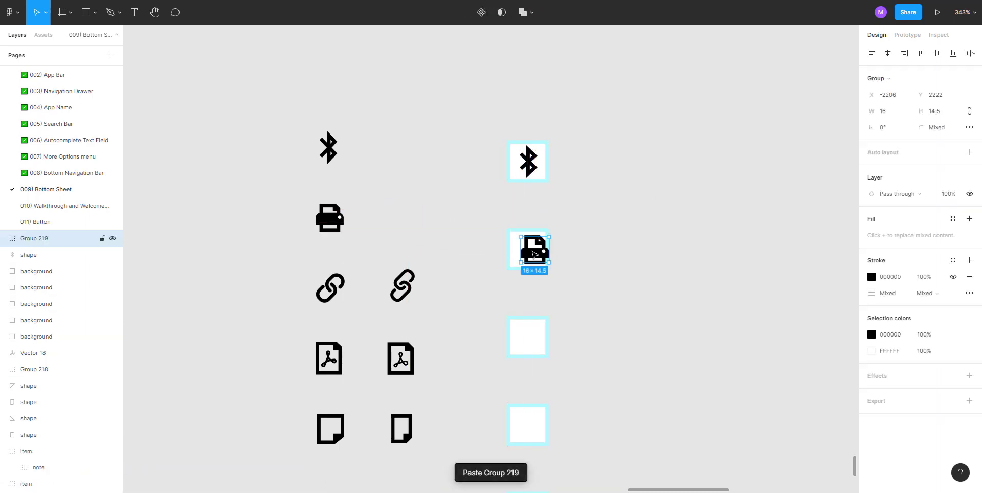
# Rename the printer group and the redrawn Bluetooth shape as icon
pyautogui.doubleClick(40, 239)
pyautogui.press('BackSpace')
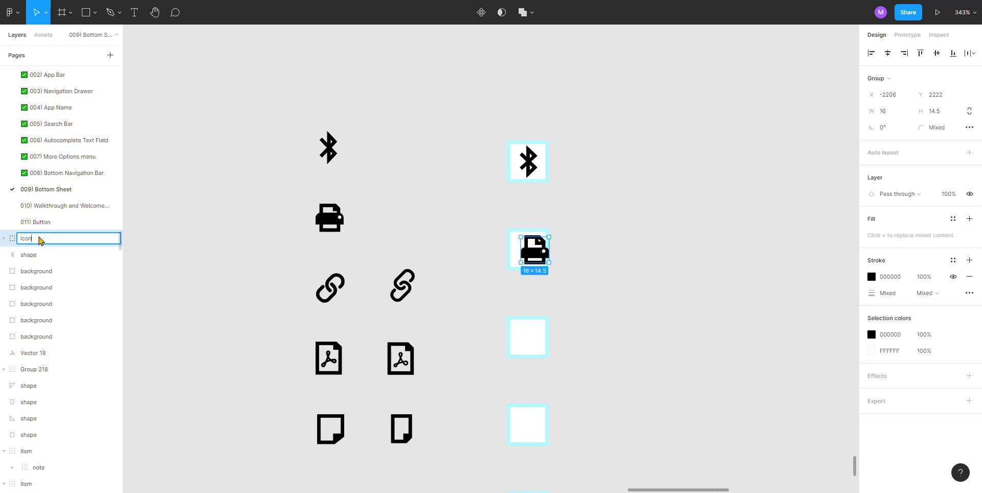
pyautogui.write('icon')
pyautogui.press('Return')
pyautogui.click(71, 253)
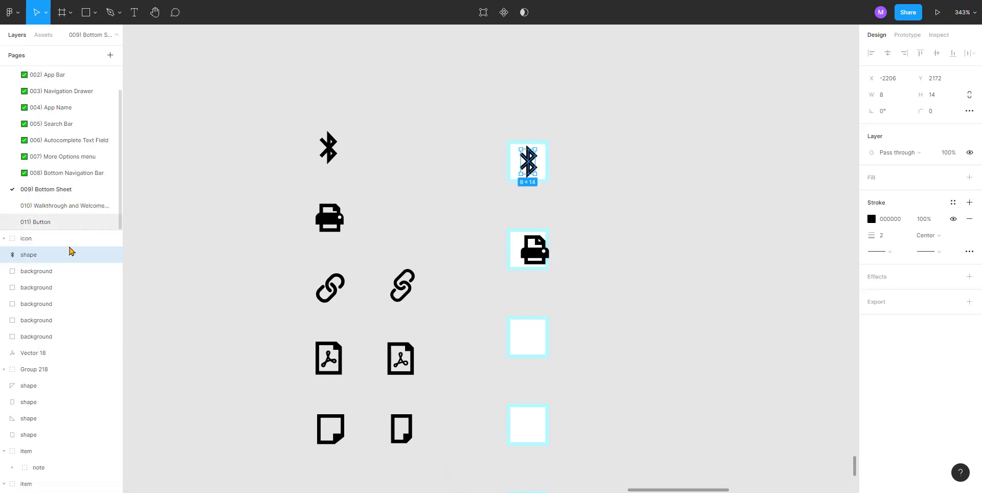
pyautogui.doubleClick(30, 256)
pyautogui.write('ic')
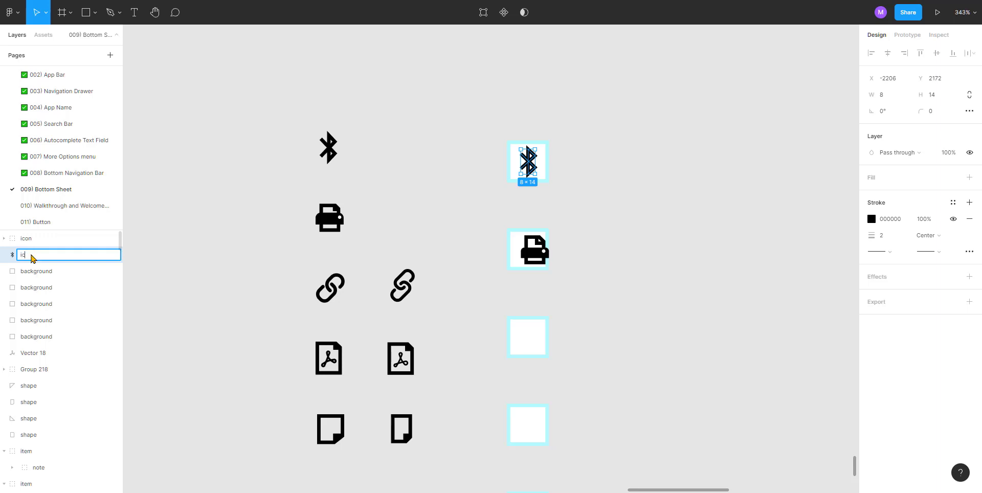
pyautogui.write('on')
pyautogui.press('Return')
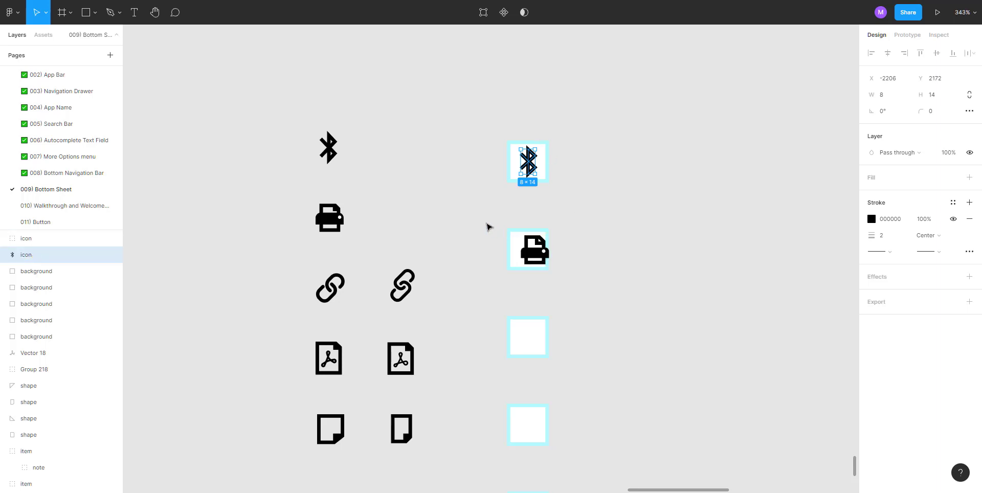
# Center the printer icon horizontally and vertically within the second background square
pyautogui.moveTo(489, 223); pyautogui.dragTo(612, 247)
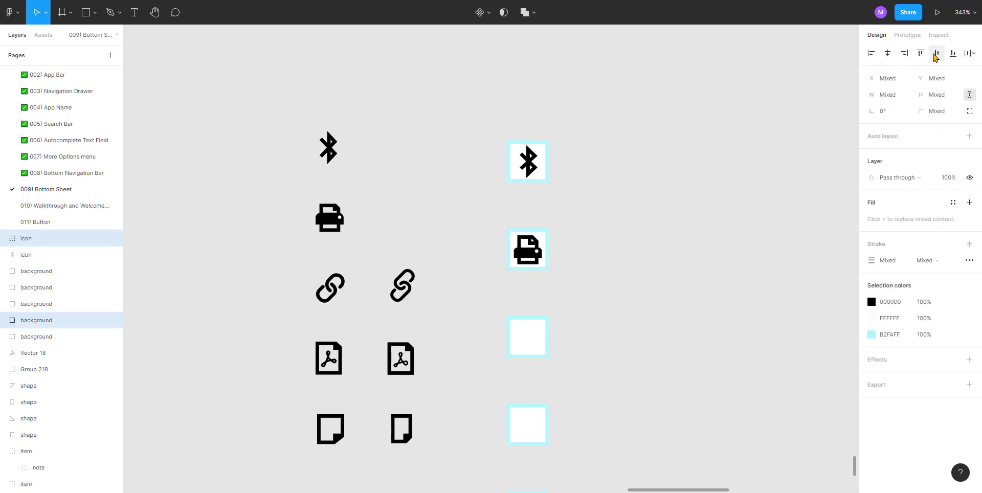
pyautogui.click(660, 205)
pyautogui.scroll(5, 535, 263)
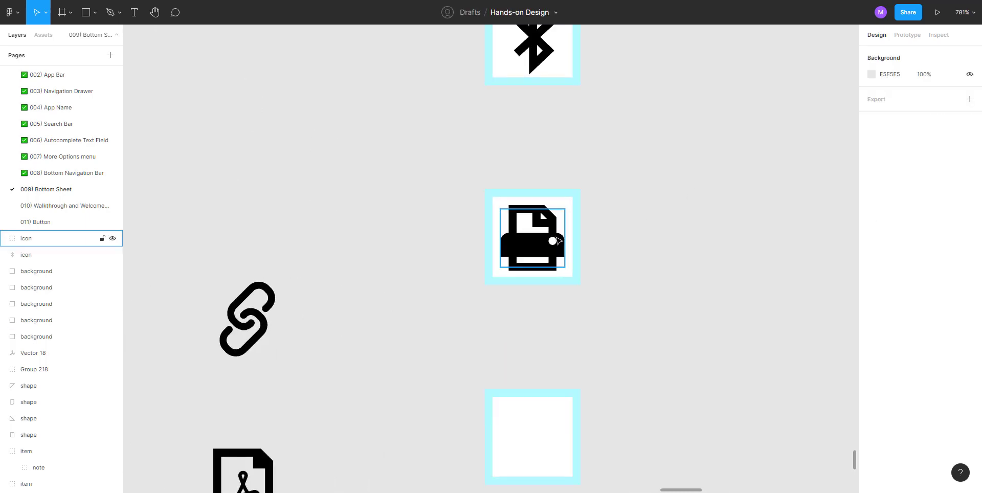
pyautogui.scroll(-1, 522, 285)
# Move the redrawn link icon group onto the third background square by cutting and pasting it
pyautogui.scroll(-2, 513, 291)
pyautogui.scroll(-2, 445, 276)
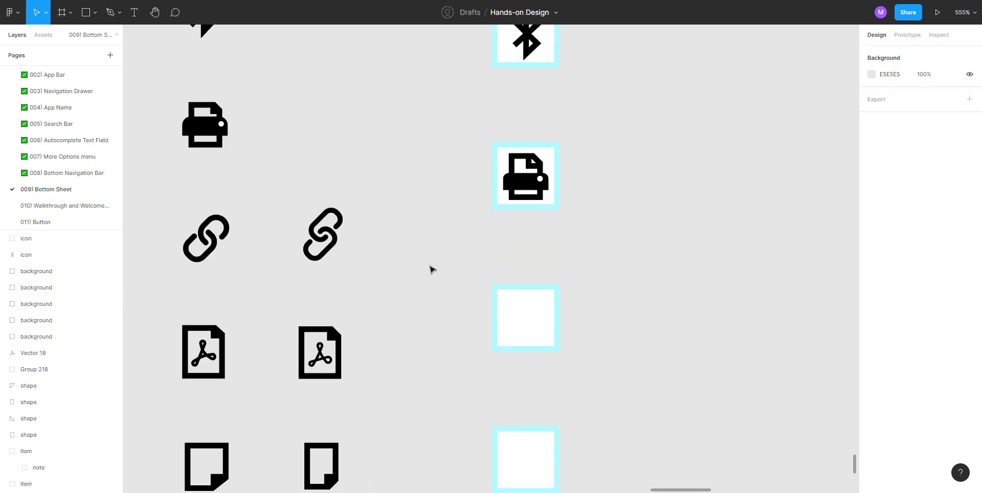
pyautogui.click(330, 231)
pyautogui.moveTo(330, 232); pyautogui.dragTo(542, 324)
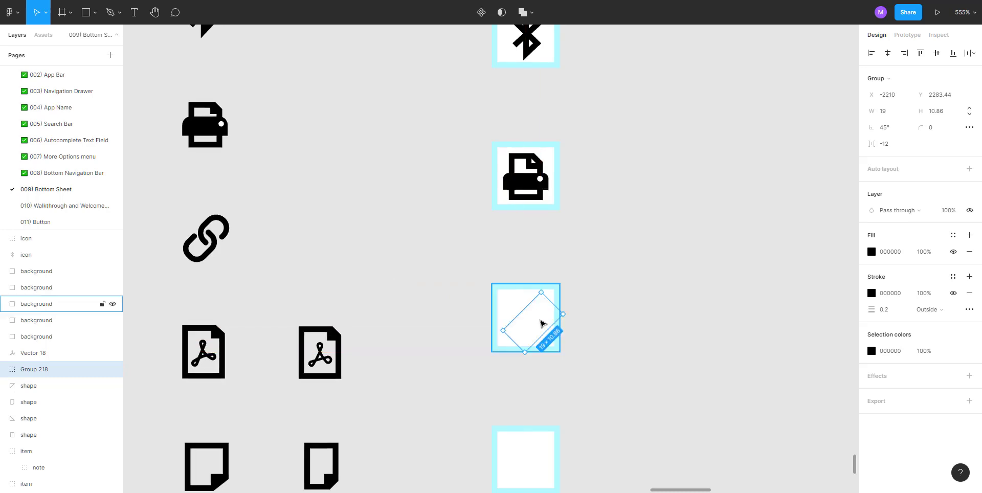
pyautogui.hotkey('ctrl', 'x')
pyautogui.hotkey('ctrl', 'v')
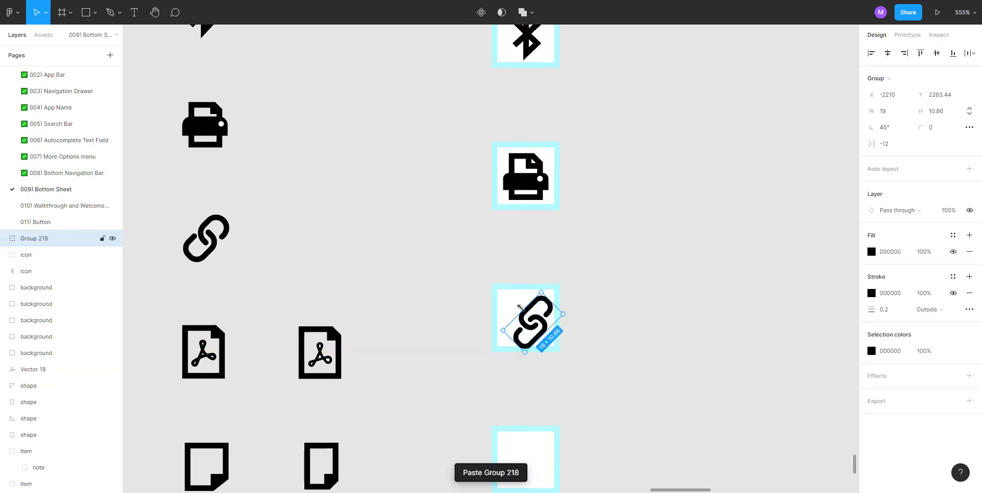
# Rename the link group as icon and expand it to show its component shapes
pyautogui.doubleClick(32, 238)
pyautogui.write('icon')
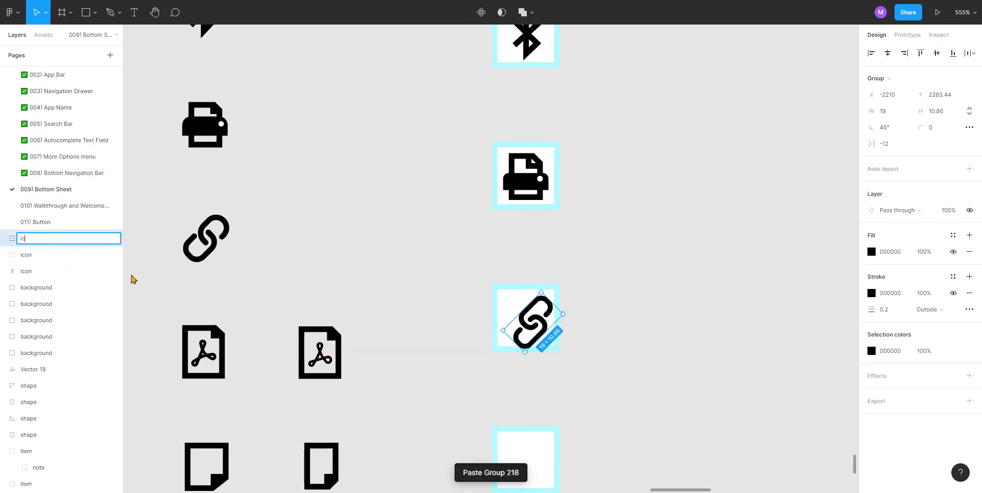
pyautogui.press('Return')
pyautogui.click(5, 238)
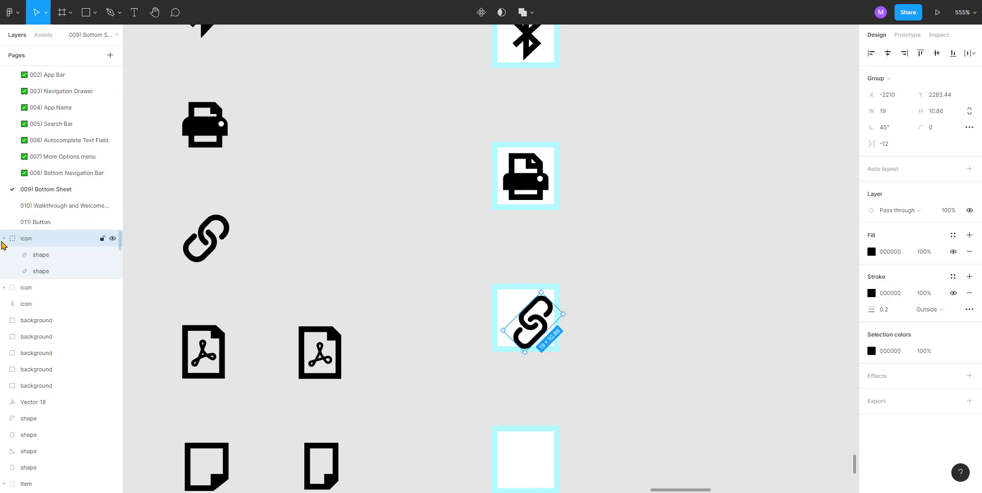
pyautogui.click(369, 295)
# Center the link icon and the third background square on each other horizontally and vertically
pyautogui.scroll(-2, 429, 289)
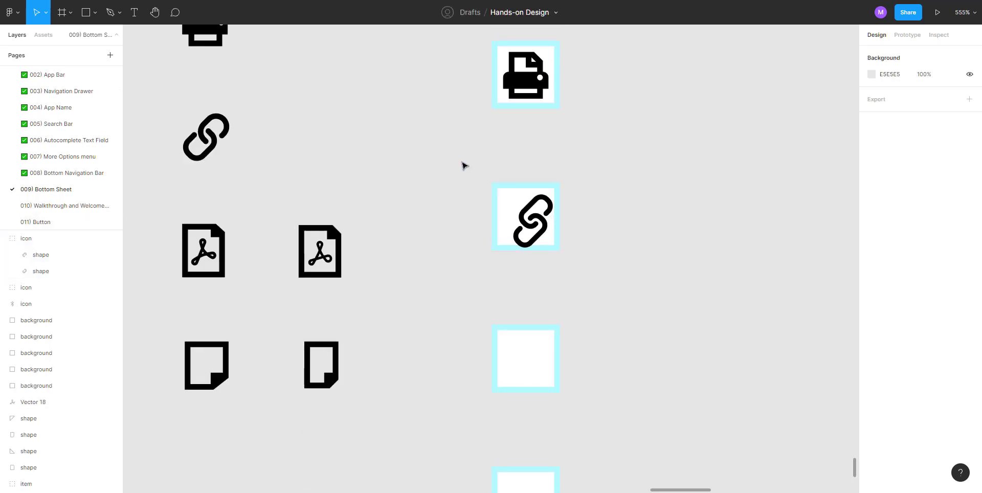
pyautogui.moveTo(461, 161); pyautogui.dragTo(599, 277)
pyautogui.click(889, 53)
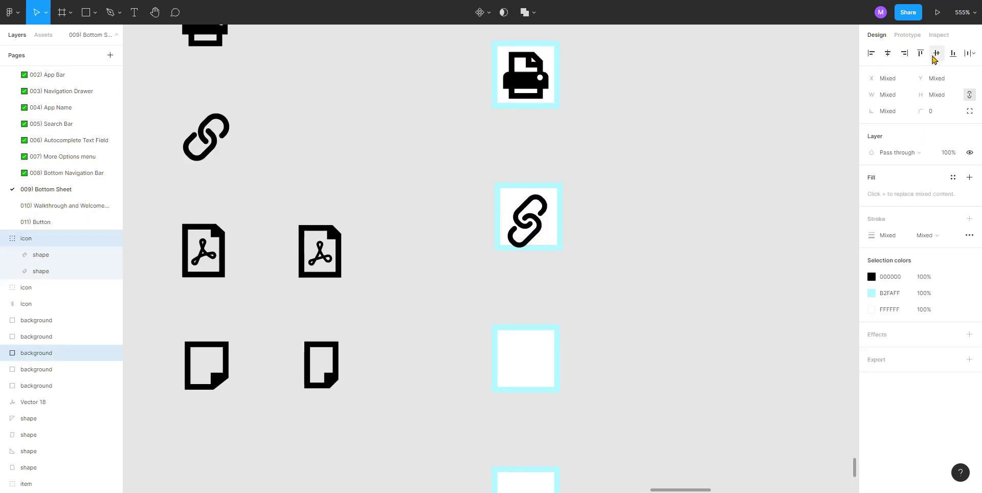
pyautogui.click(614, 206)
pyautogui.scroll(5, 537, 218)
pyautogui.scroll(2, 532, 220)
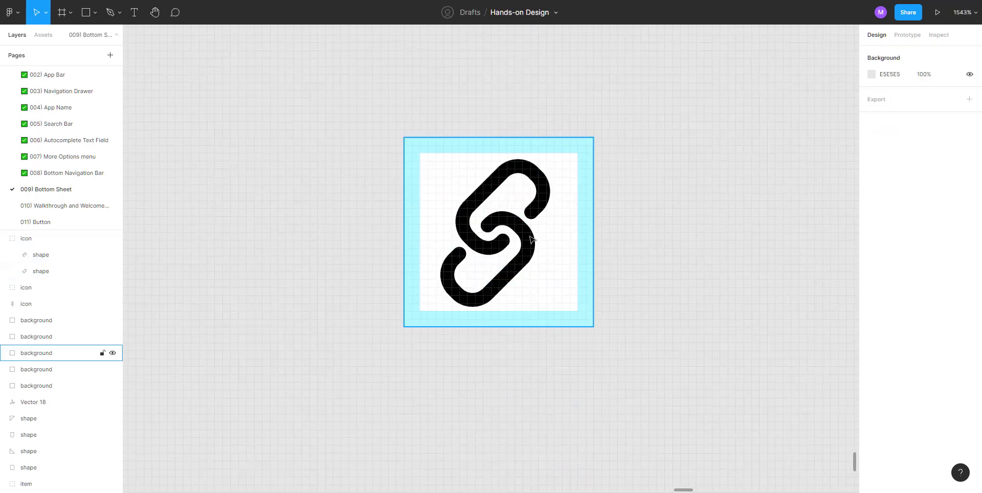
pyautogui.click(532, 219)
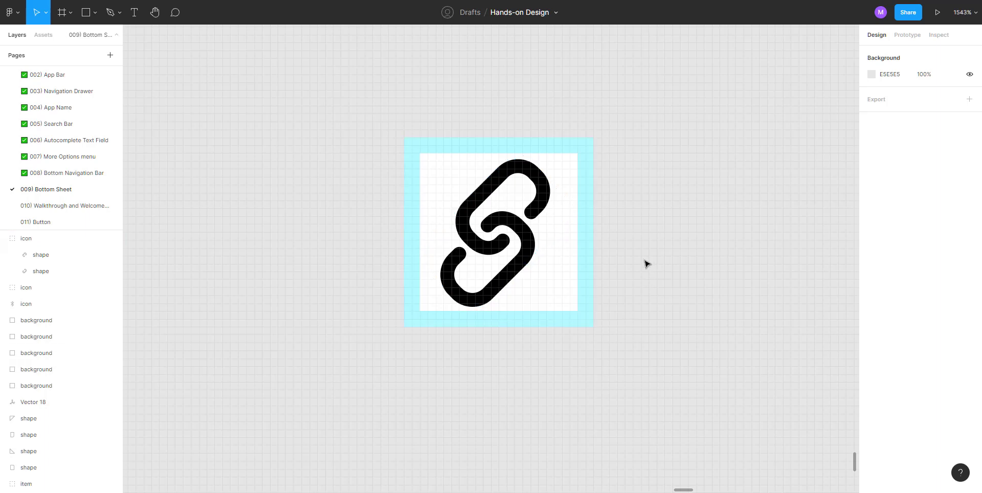
# Rename the symbol inside the redrawn PDF icon as shape and check the icon's other pieces
pyautogui.scroll(-5, 646, 262)
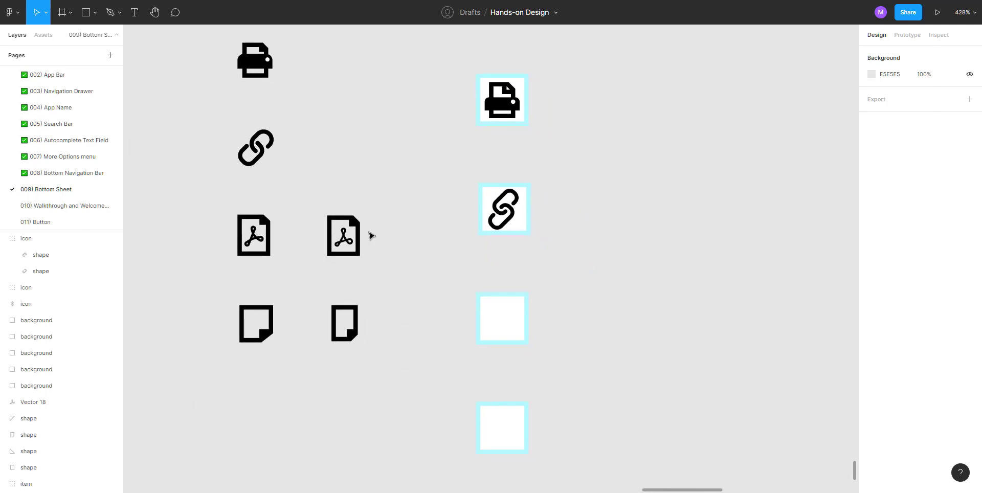
pyautogui.click(349, 240)
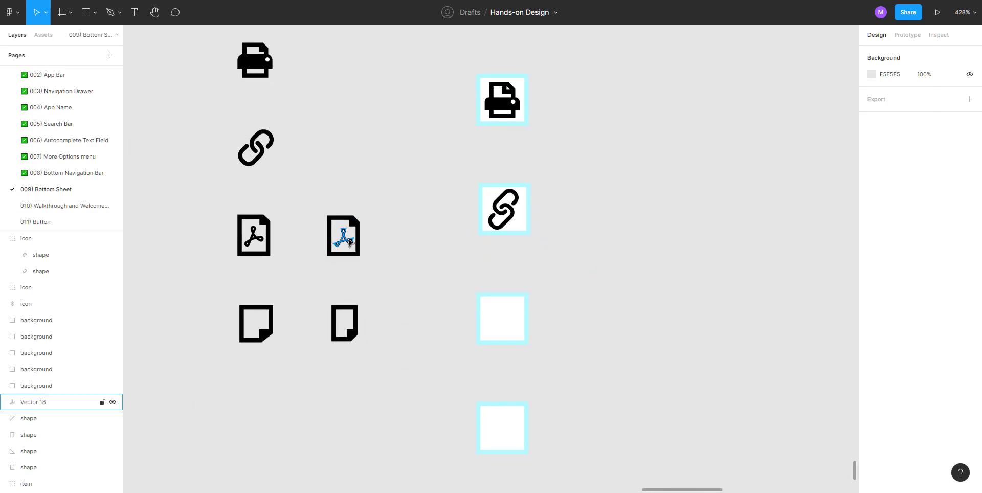
pyautogui.doubleClick(36, 402)
pyautogui.write('shape')
pyautogui.press('Return')
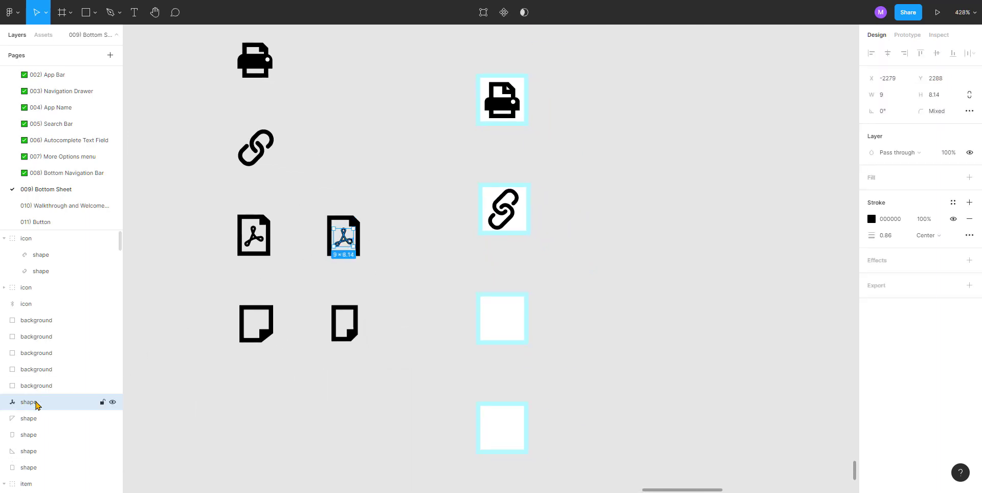
pyautogui.click(31, 451)
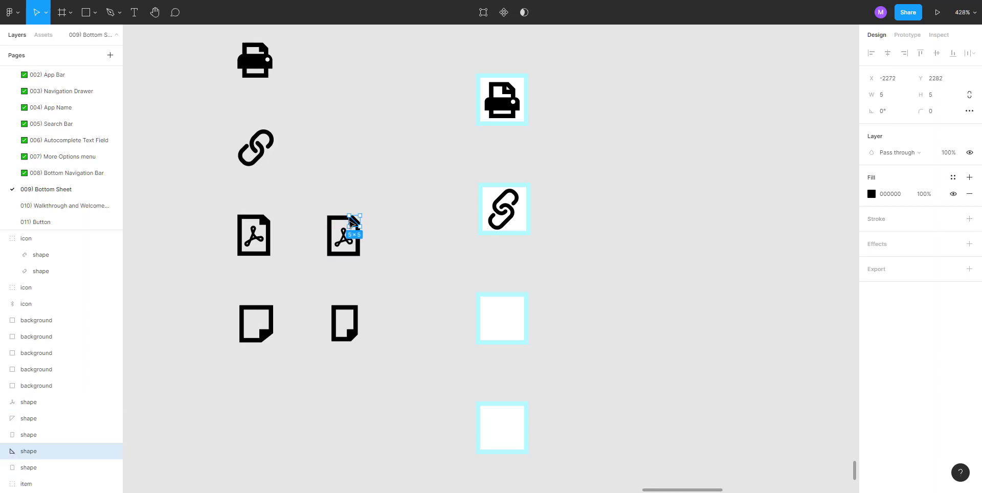
pyautogui.click(351, 228)
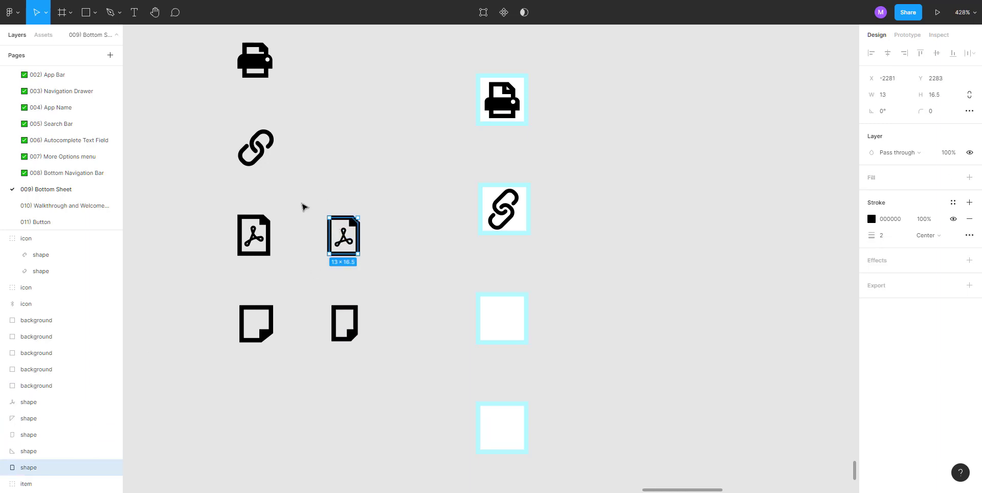
# Group all the redrawn PDF icon's shapes and rename the group as icon
pyautogui.moveTo(301, 202); pyautogui.dragTo(365, 274)
pyautogui.hotkey('ctrl', 'g')
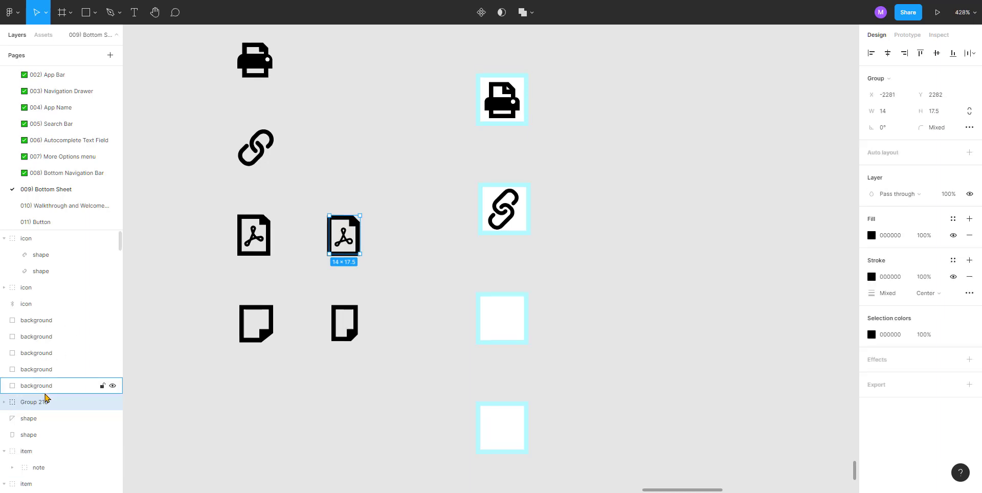
pyautogui.doubleClick(31, 402)
pyautogui.write('icon')
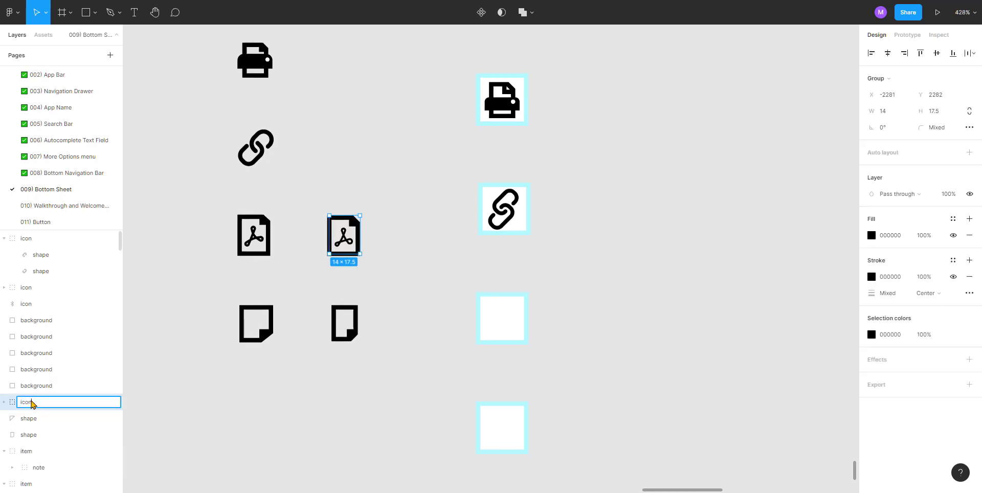
pyautogui.press('Return')
pyautogui.click(305, 205)
# Move the PDF icon onto the fourth background square by cutting and pasting it, and center it horizontally and vertically
pyautogui.moveTo(360, 228); pyautogui.dragTo(514, 311)
pyautogui.hotkey('ctrl', 'v')
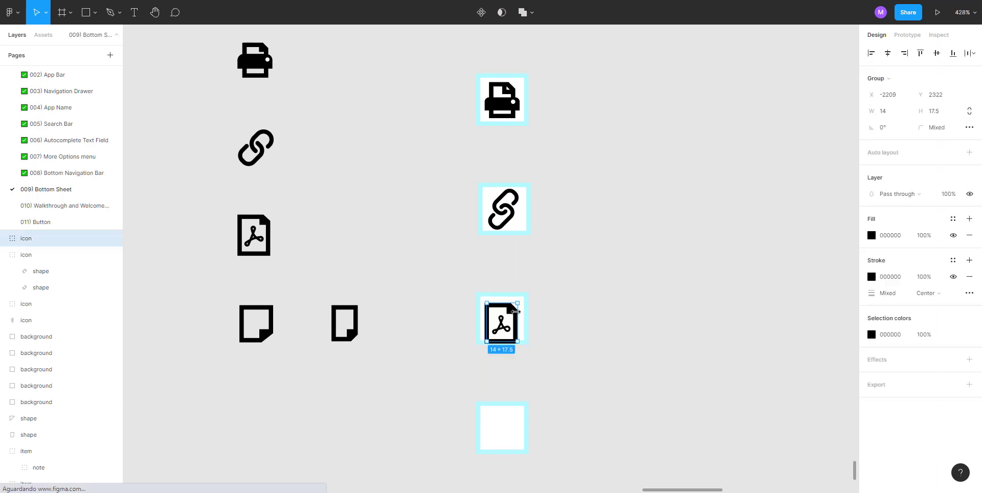
pyautogui.moveTo(452, 283); pyautogui.dragTo(561, 362)
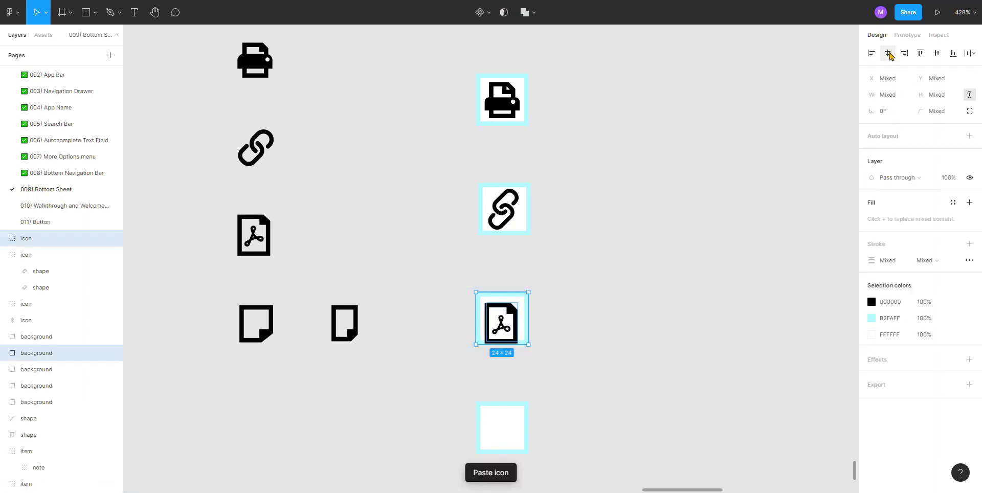
pyautogui.click(609, 244)
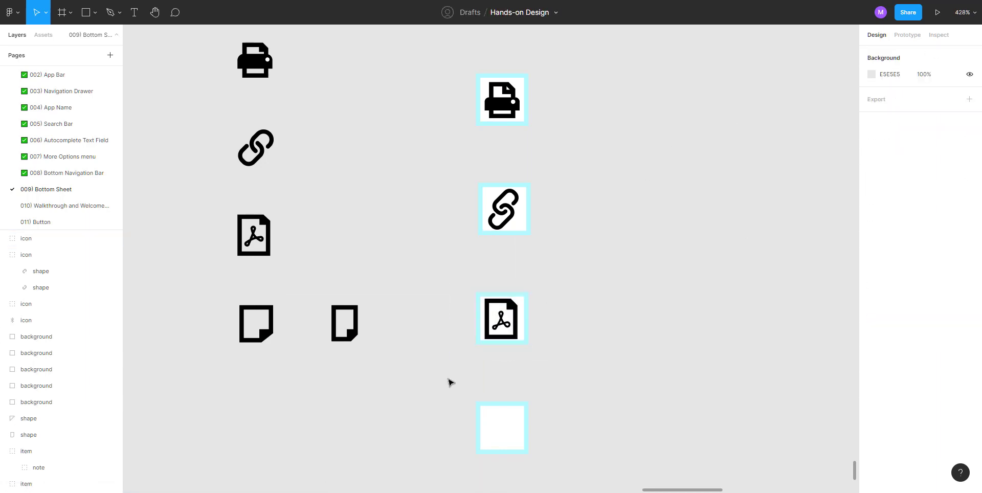
pyautogui.scroll(3, 460, 363)
pyautogui.scroll(3, 555, 308)
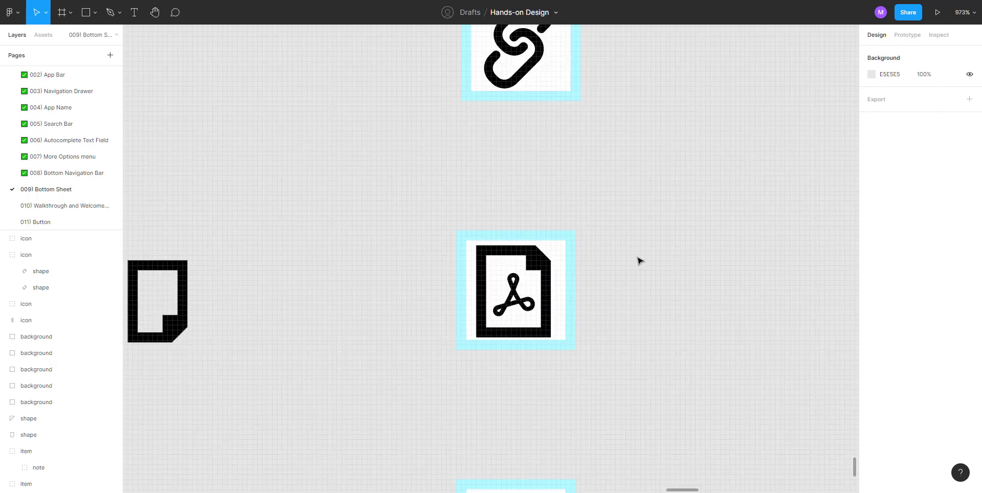
# Group the redrawn note's two shapes and rename the group as icon
pyautogui.scroll(-5, 529, 308)
pyautogui.scroll(-2, 460, 286)
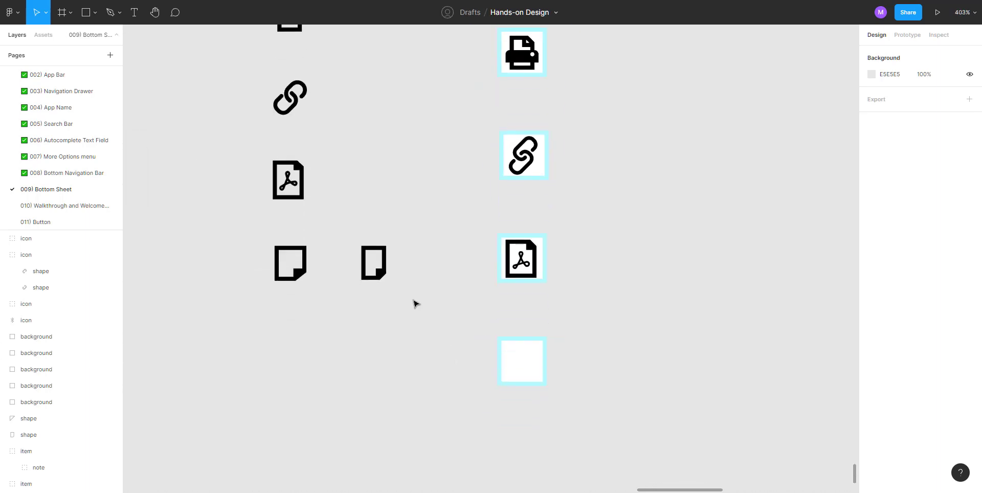
pyautogui.click(379, 278)
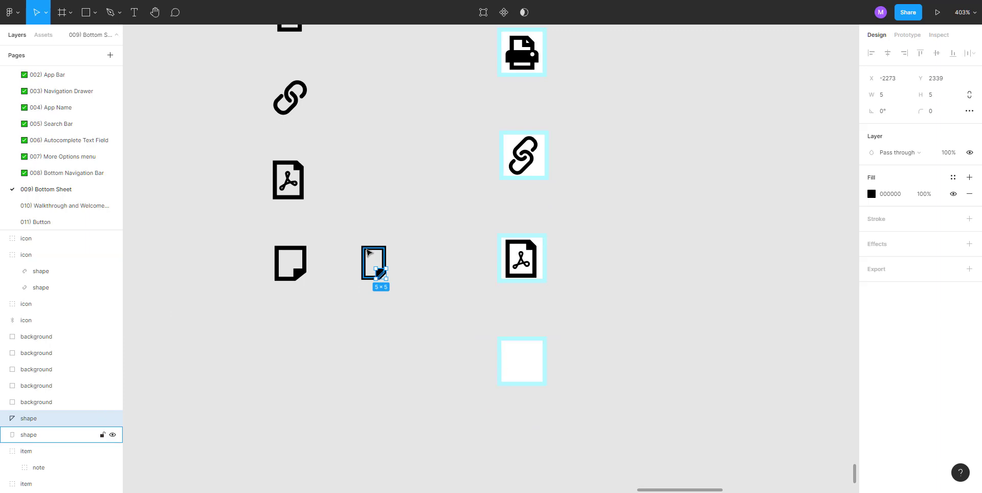
pyautogui.moveTo(348, 240); pyautogui.dragTo(403, 315)
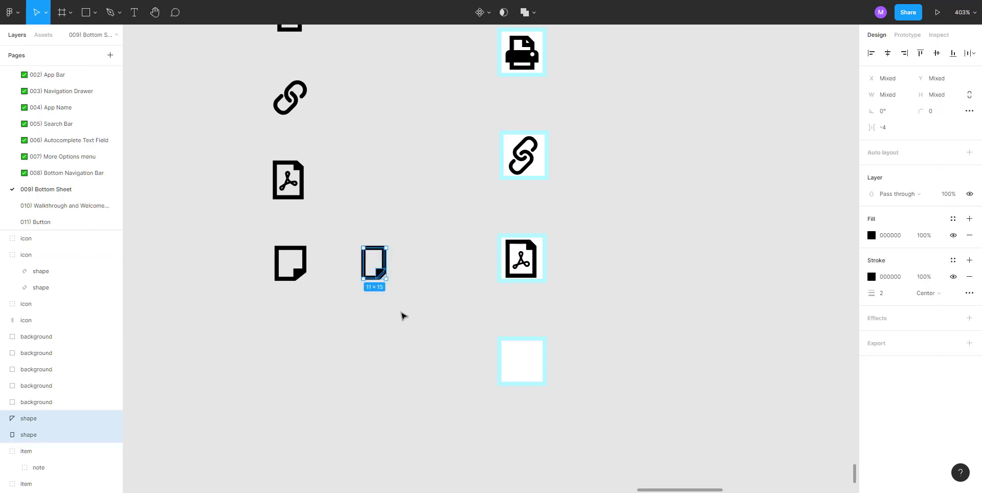
pyautogui.hotkey('ctrl', 'g')
pyautogui.doubleClick(45, 418)
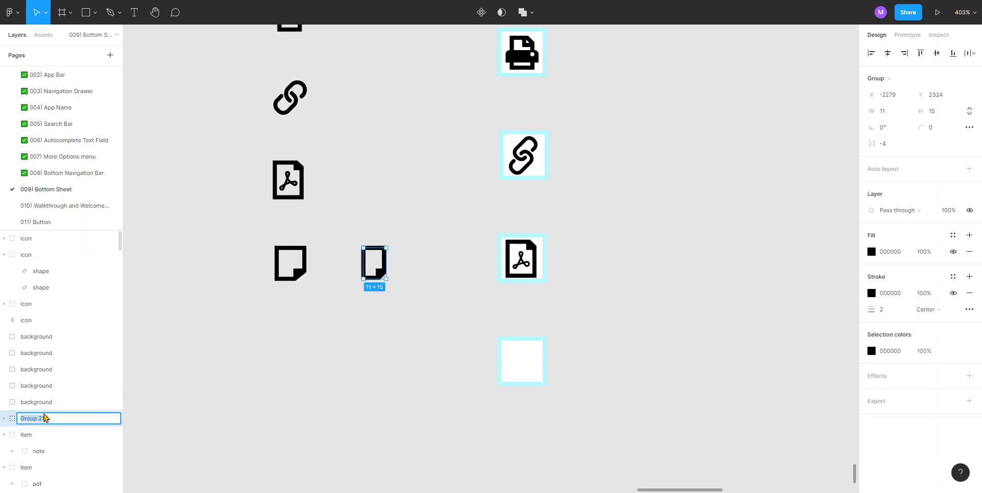
pyautogui.write('icon')
pyautogui.press('Return')
pyautogui.click(371, 335)
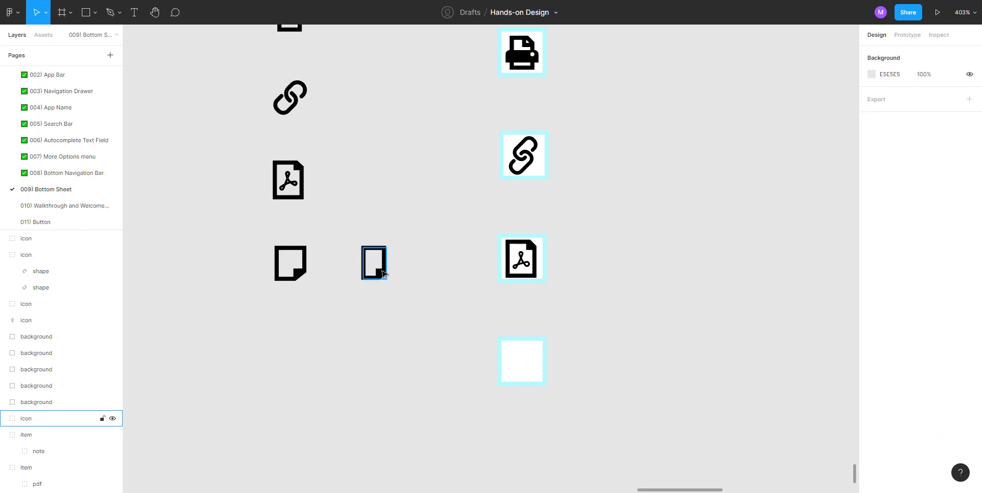
# Move the note icon onto the fifth background square by cutting and pasting it, and align their centers
pyautogui.moveTo(383, 274); pyautogui.dragTo(538, 372)
pyautogui.hotkey('ctrl', 'x')
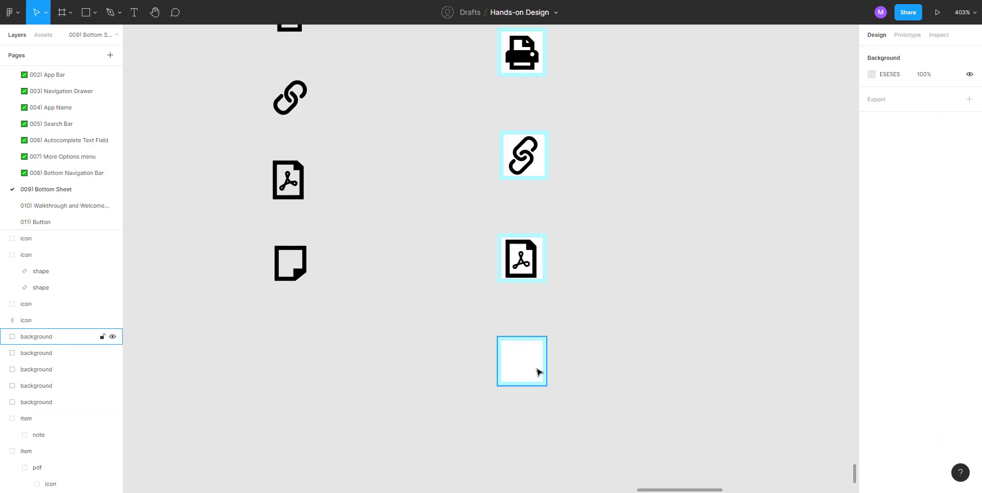
pyautogui.hotkey('ctrl', 'v')
pyautogui.moveTo(590, 334); pyautogui.dragTo(477, 412)
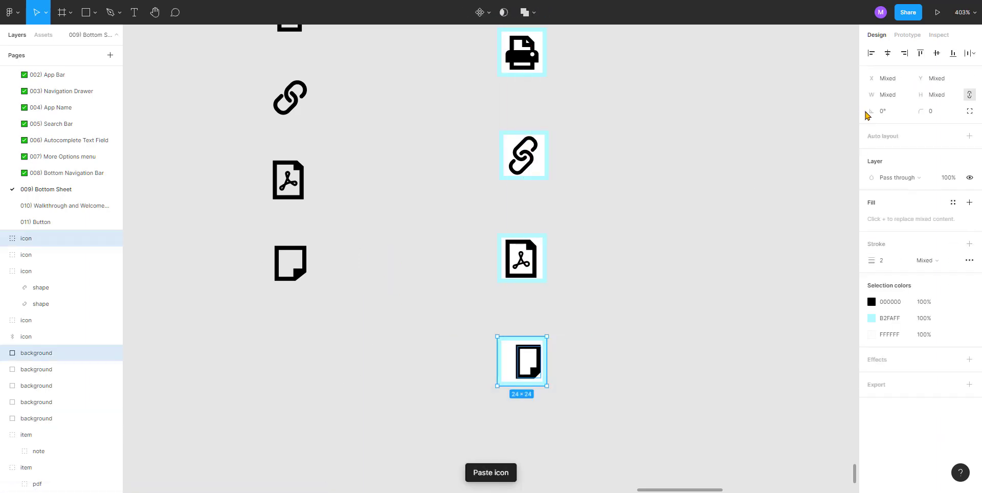
pyautogui.click(887, 53)
pyautogui.click(582, 381)
# Shift the note icon 1 px to the right within the fifth background square
pyautogui.scroll(10, 573, 383)
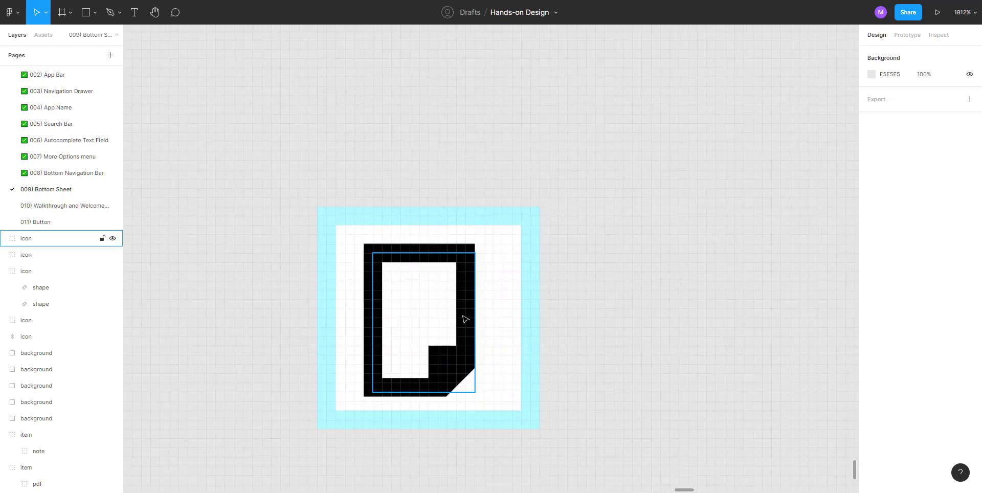
pyautogui.click(465, 319)
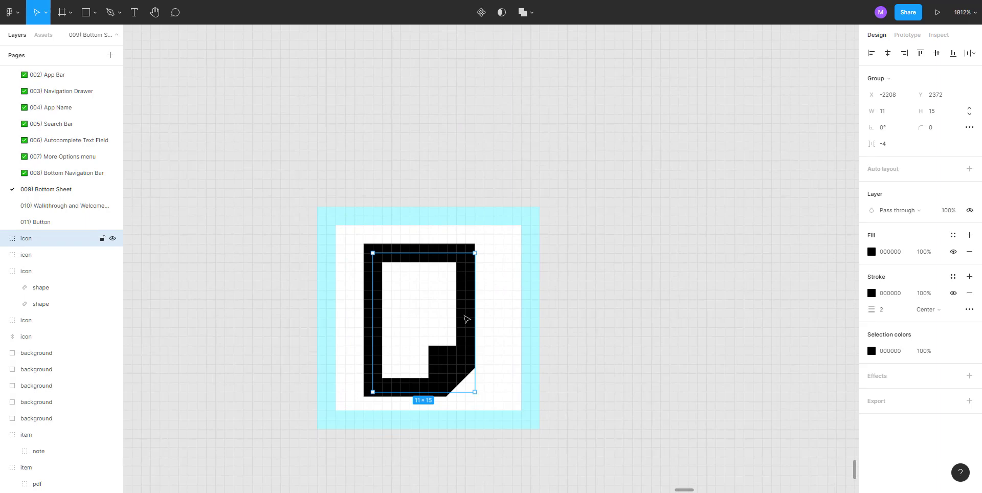
pyautogui.moveTo(465, 319); pyautogui.dragTo(475, 319)
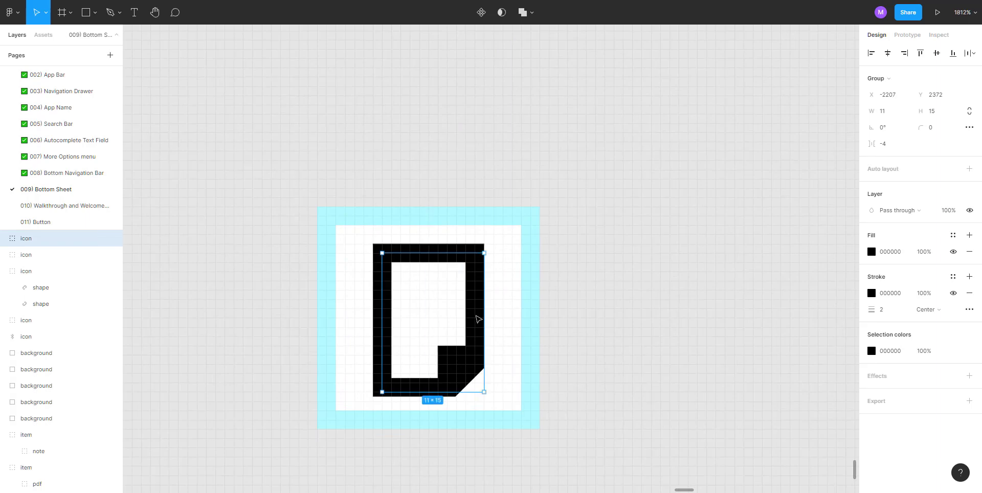
pyautogui.click(588, 338)
# Examine the original Bluetooth item's layer structure and group names as a reference for the redrawn icons
pyautogui.scroll(-10, 588, 338)
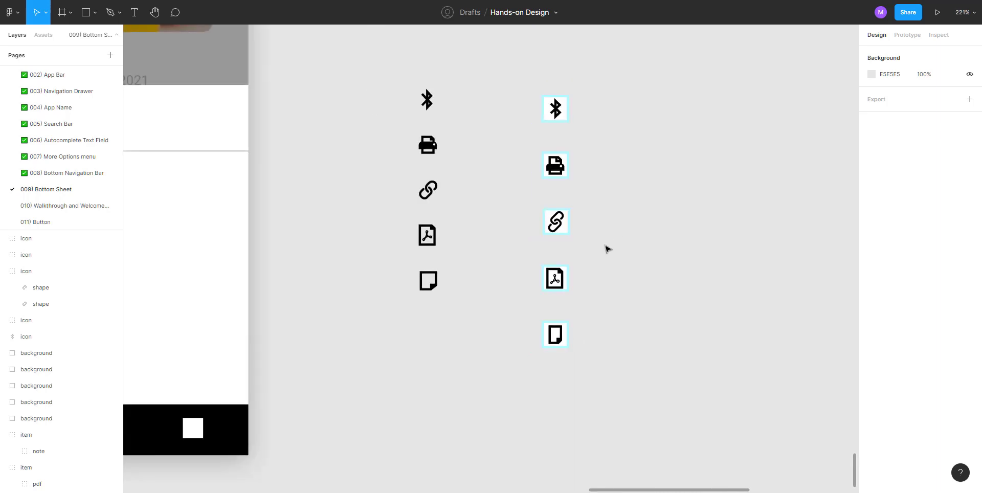
pyautogui.scroll(1, 605, 248)
pyautogui.scroll(-5, 481, 149)
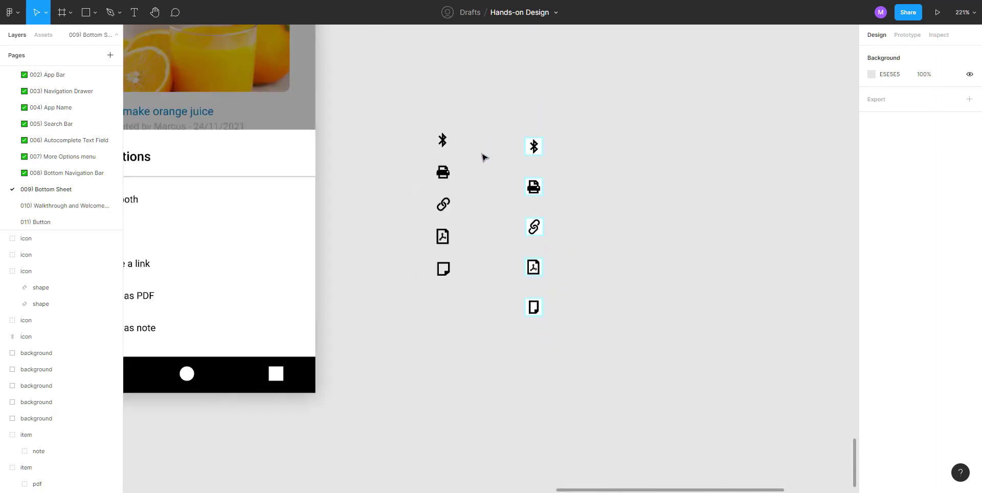
pyautogui.click(459, 150)
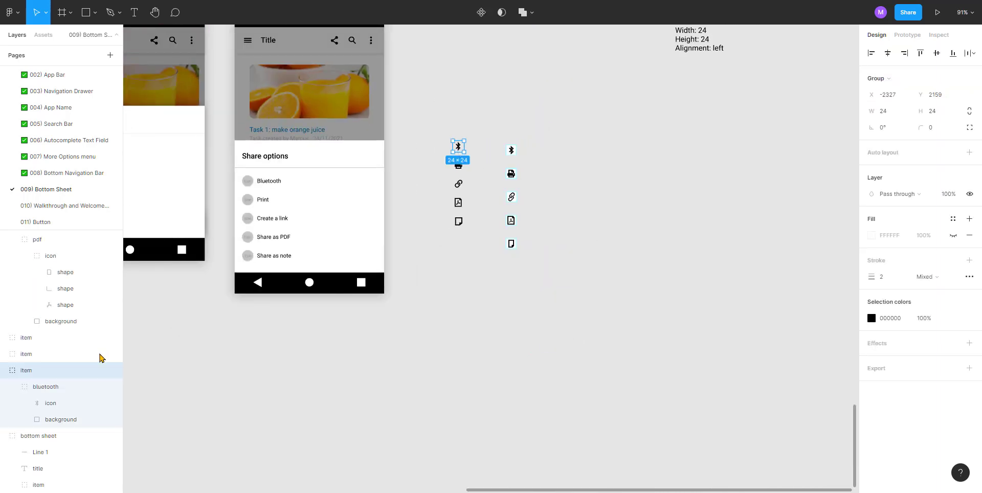
pyautogui.click(52, 404)
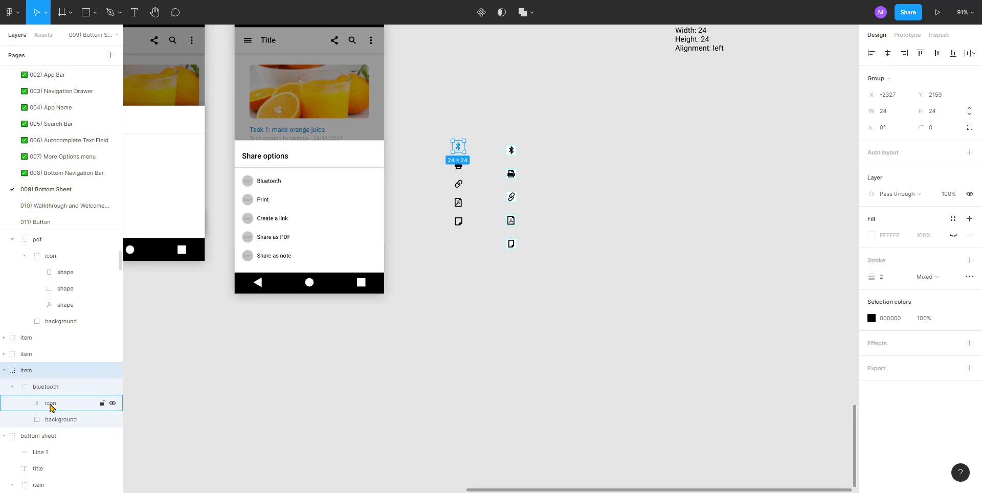
pyautogui.click(45, 389)
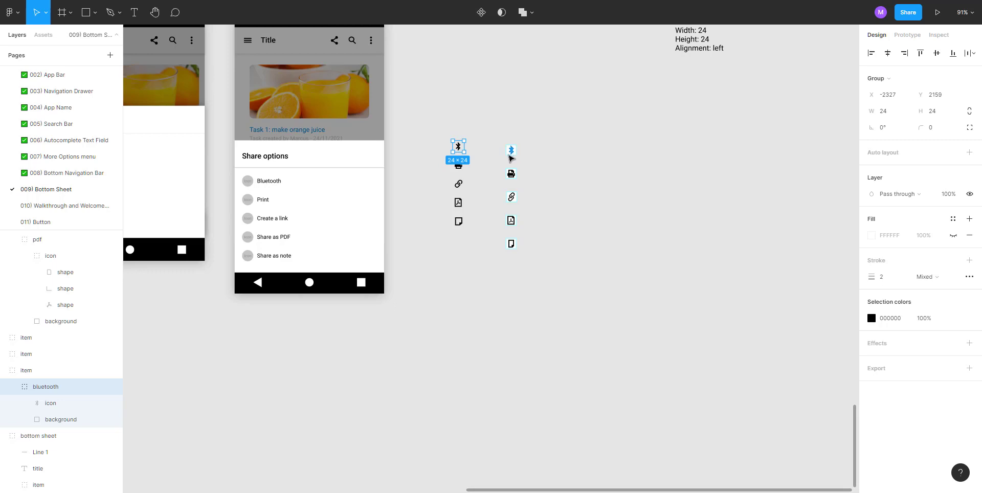
# Group the redrawn Bluetooth icon with its background square and rename the group as bluetooth
pyautogui.scroll(10, 513, 151)
pyautogui.moveTo(466, 77); pyautogui.dragTo(639, 204)
pyautogui.hotkey('ctrl', 'g')
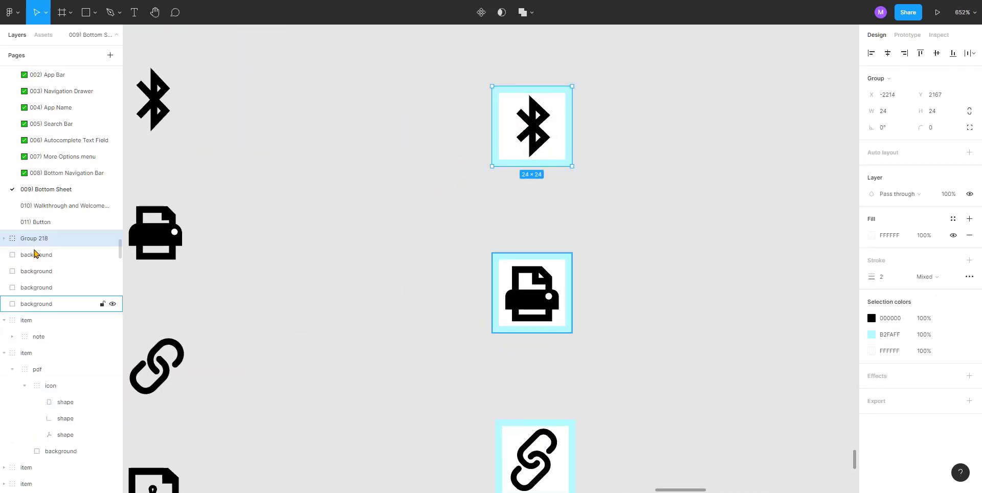
pyautogui.doubleClick(35, 239)
pyautogui.write('blu')
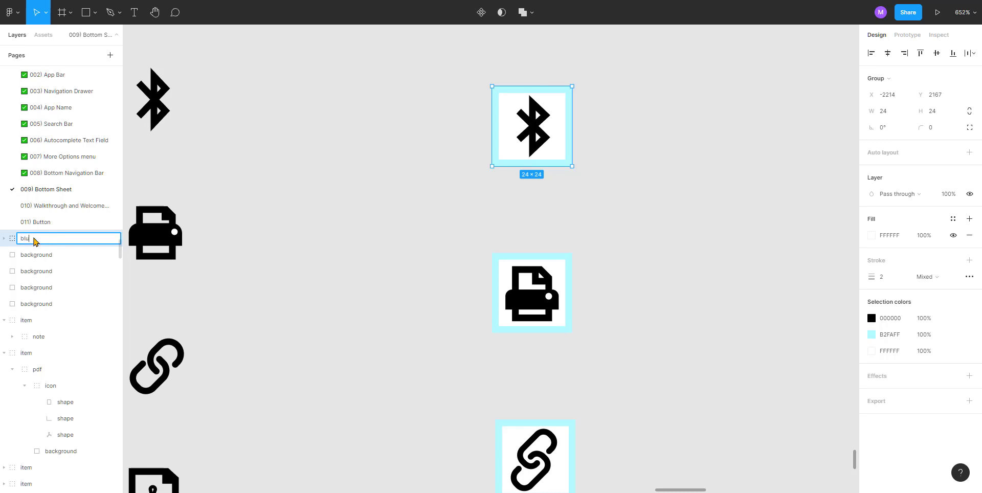
pyautogui.write('etooth')
pyautogui.press('Return')
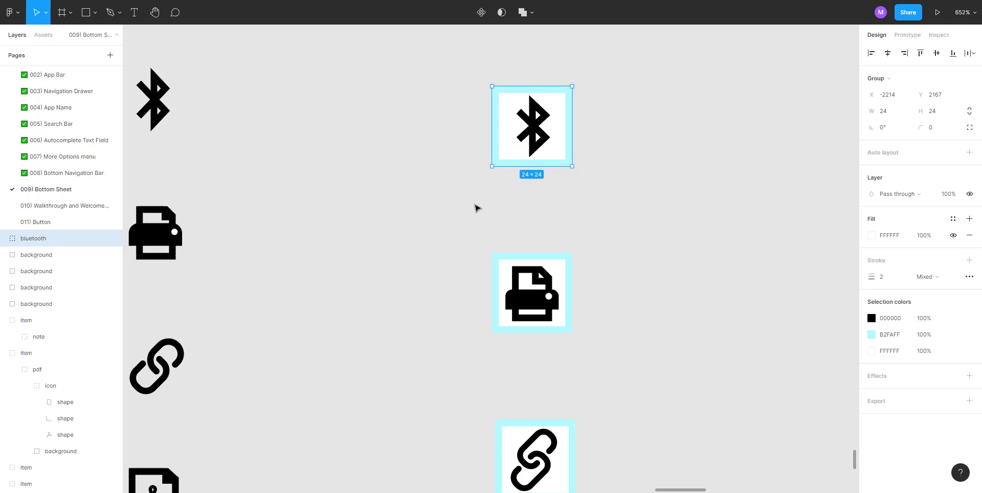
# Group the redrawn printer icon with its background square and rename the group as printer
pyautogui.moveTo(447, 230); pyautogui.dragTo(669, 413)
pyautogui.moveTo(656, 382); pyautogui.dragTo(642, 365)
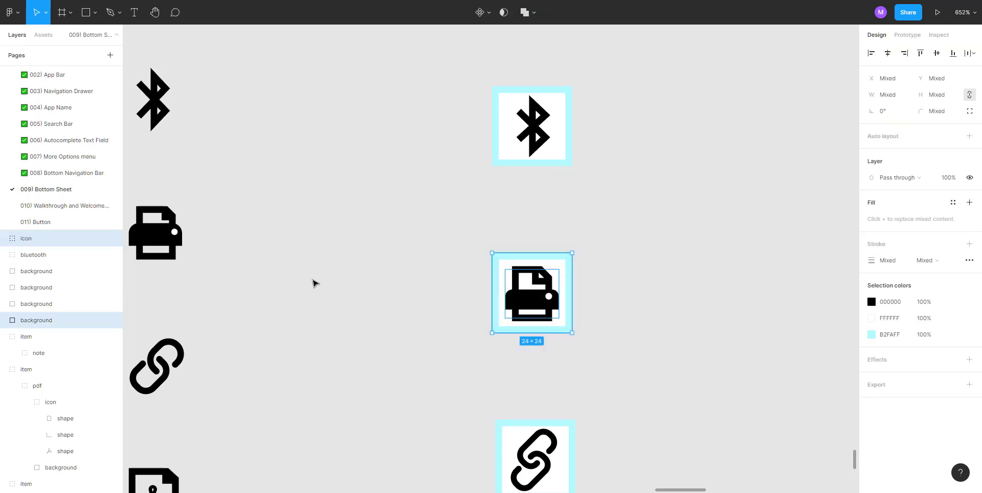
pyautogui.hotkey('ctrl', 'g')
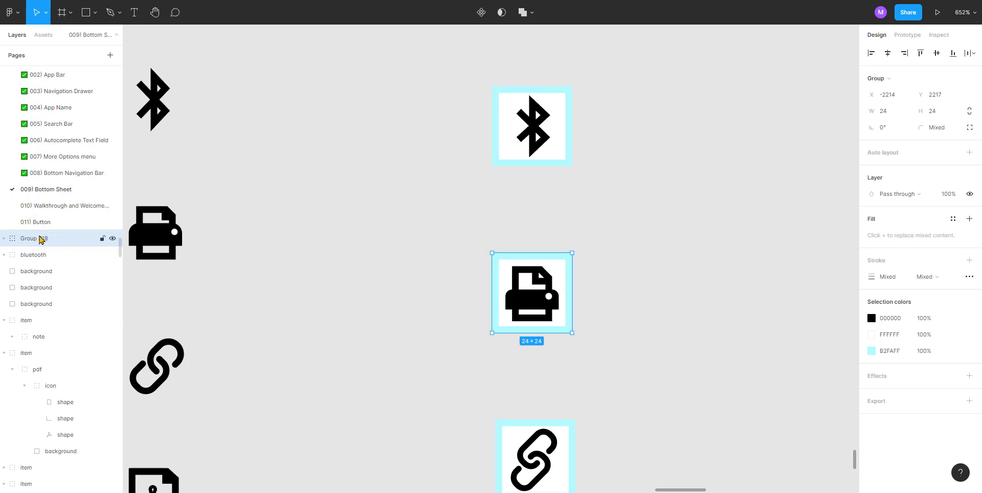
pyautogui.doubleClick(45, 238)
pyautogui.write('printer')
pyautogui.press('Return')
# Group the redrawn link icon with its background square and rename the group as link
pyautogui.scroll(-2, 471, 316)
pyautogui.moveTo(470, 311); pyautogui.dragTo(609, 419)
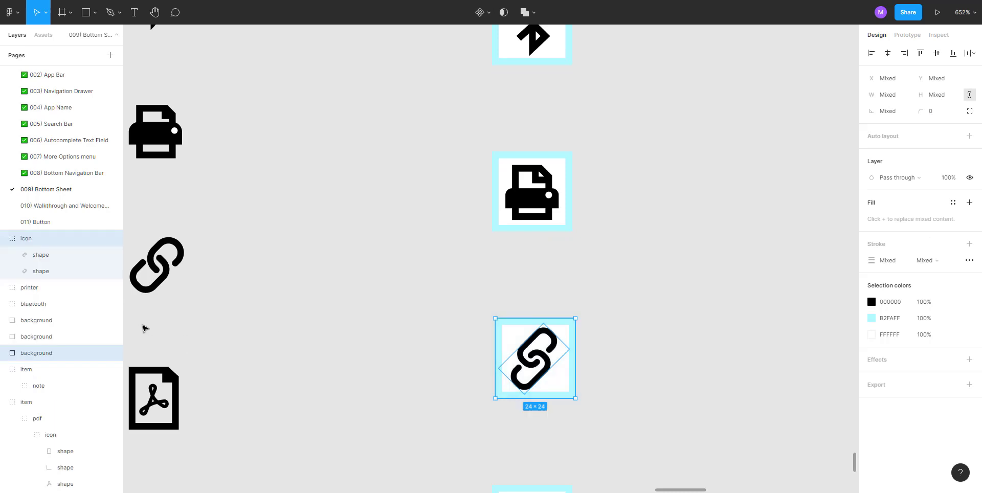
pyautogui.hotkey('ctrl', 'g')
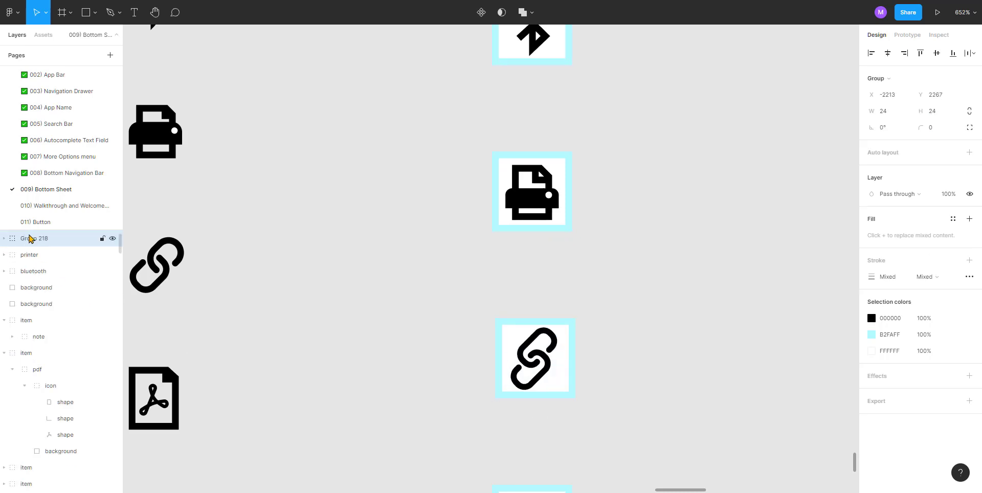
pyautogui.doubleClick(29, 239)
pyautogui.press('BackSpace')
pyautogui.write('link')
pyautogui.press('Return')
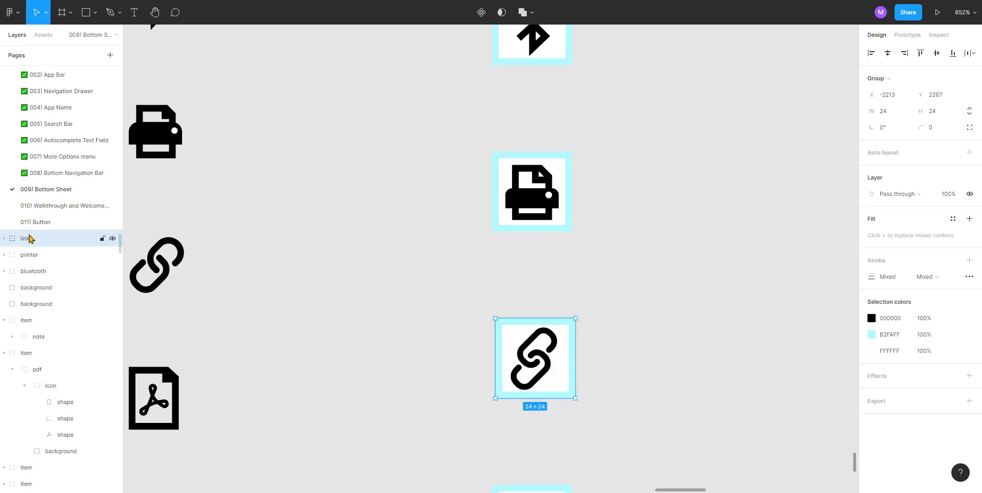
# Group the redrawn PDF icon with its background square and rename the group as pdf
pyautogui.scroll(-6, 432, 241)
pyautogui.click(597, 259)
pyautogui.moveTo(598, 259); pyautogui.dragTo(465, 138)
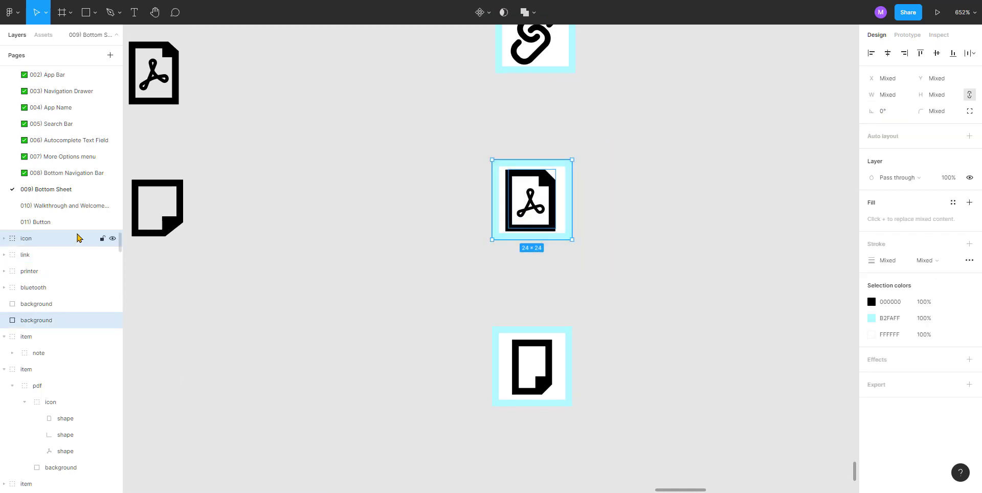
pyautogui.click(43, 239)
pyautogui.doubleClick(42, 238)
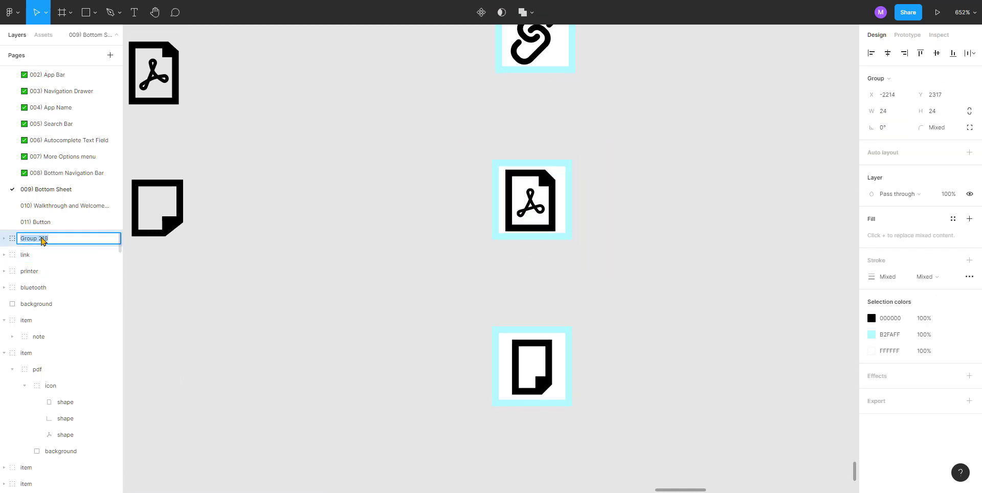
pyautogui.write('pdf')
pyautogui.press('Return')
# Group the redrawn note icon with its background square and rename the group as note
pyautogui.scroll(-2, 491, 276)
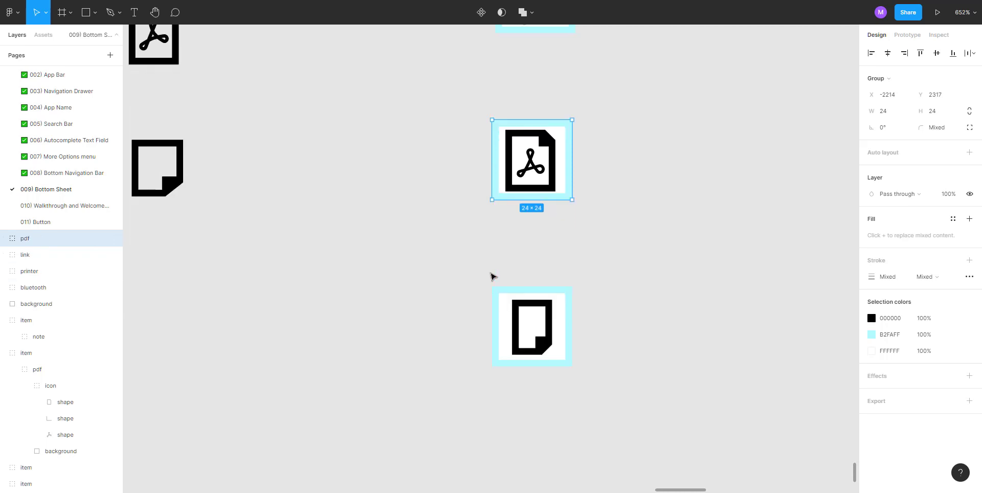
pyautogui.moveTo(480, 263); pyautogui.dragTo(634, 409)
pyautogui.hotkey('ctrl', 'g')
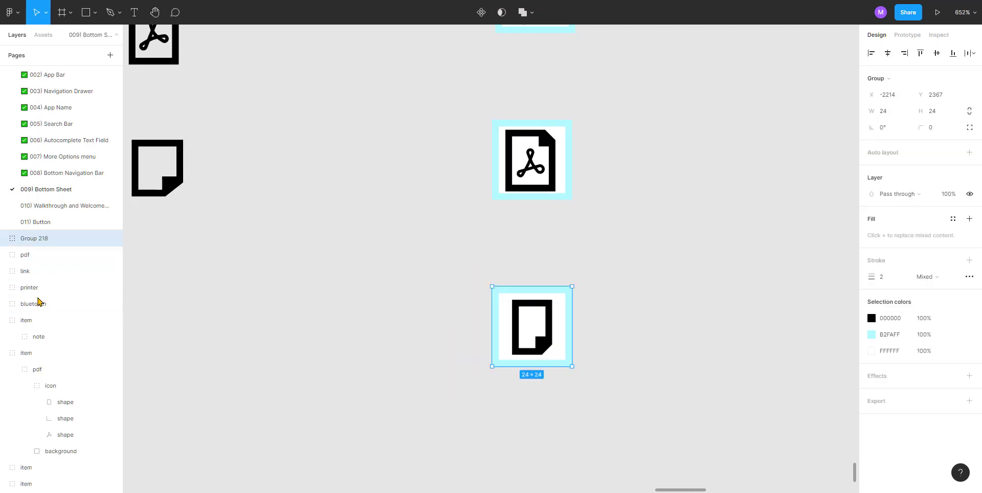
pyautogui.doubleClick(39, 238)
pyautogui.write('note')
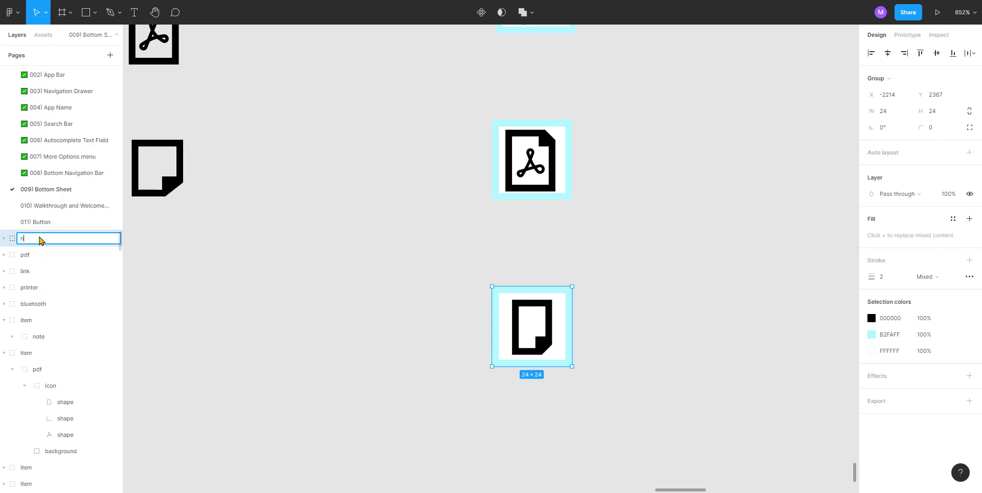
pyautogui.press('Return')
pyautogui.click(409, 172)
pyautogui.click(539, 160)
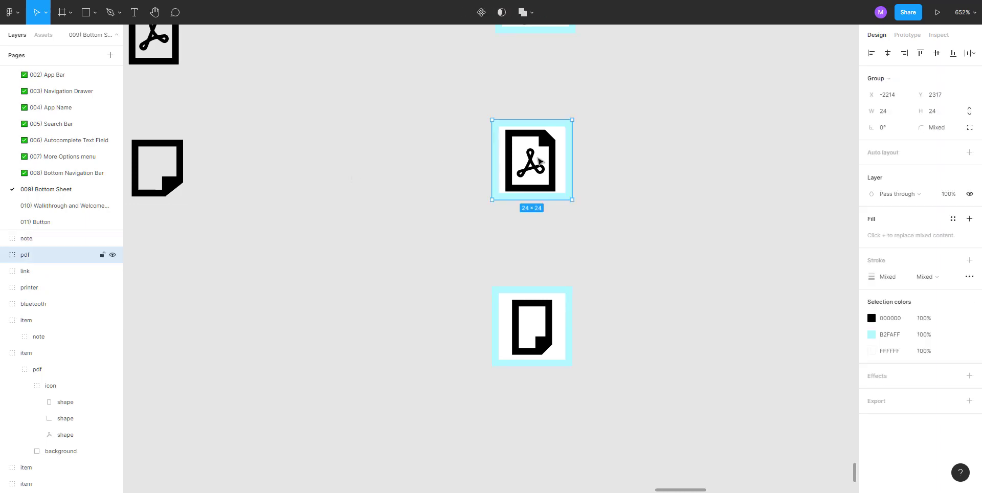
pyautogui.click(414, 194)
# Hide the white fill and light blue stroke of all five background squares behind the redrawn icons
pyautogui.scroll(-1, 409, 202)
pyautogui.scroll(-5, 267, 292)
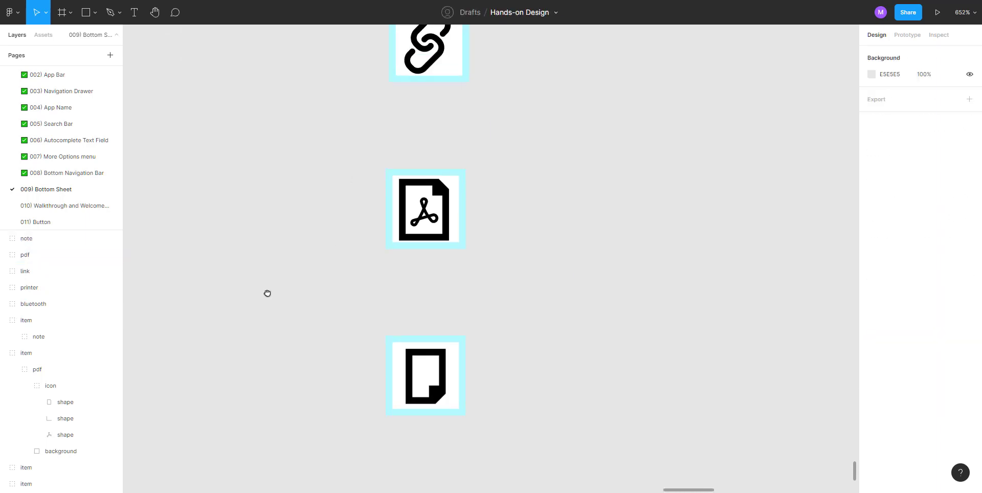
pyautogui.scroll(-3, 278, 279)
pyautogui.moveTo(285, 270); pyautogui.dragTo(346, 303)
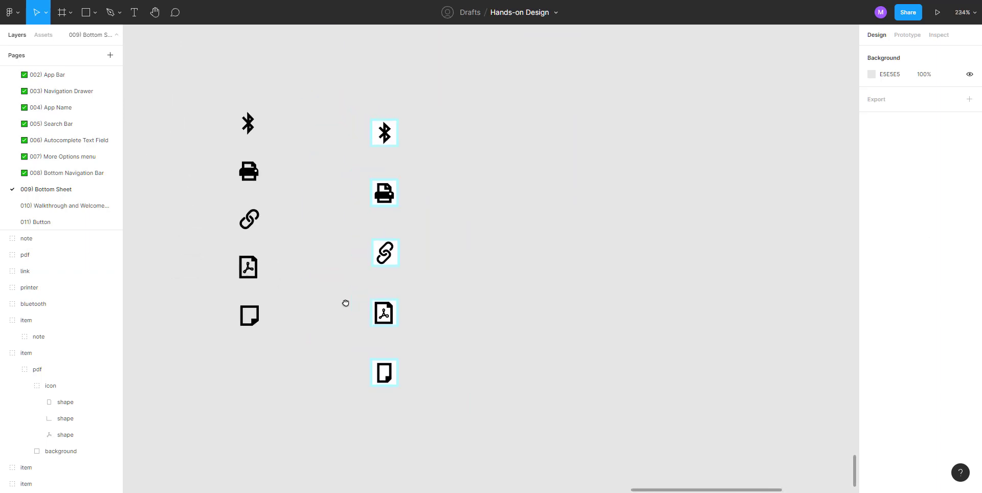
pyautogui.click(399, 374)
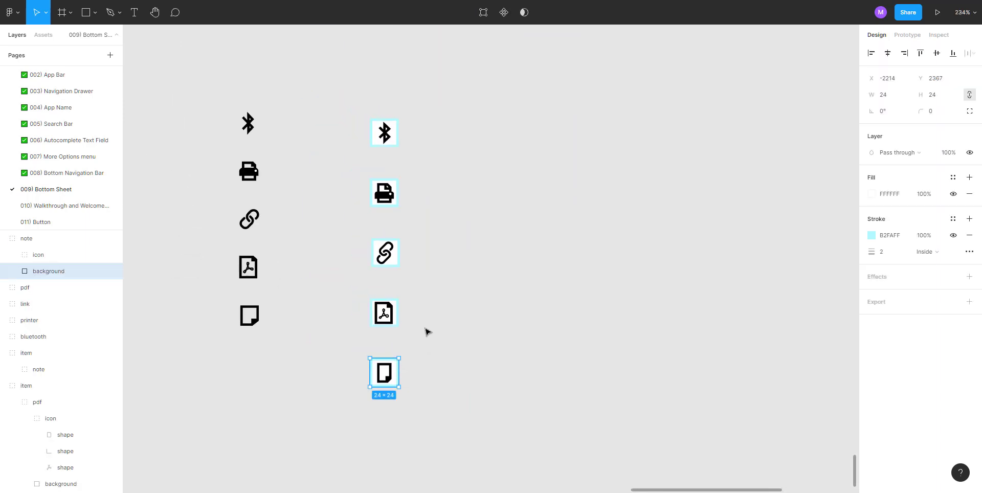
pyautogui.keyDown('shift'); pyautogui.click(399, 307); pyautogui.keyUp('shift')
pyautogui.keyDown('shift'); pyautogui.click(399, 266); pyautogui.keyUp('shift')
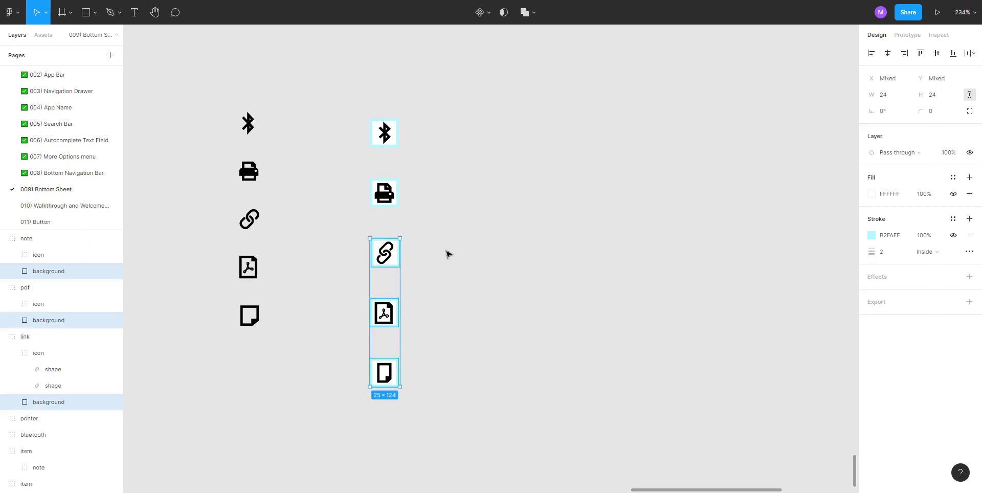
pyautogui.keyDown('shift'); pyautogui.click(399, 206); pyautogui.keyUp('shift')
pyautogui.keyDown('shift'); pyautogui.click(398, 146); pyautogui.keyUp('shift')
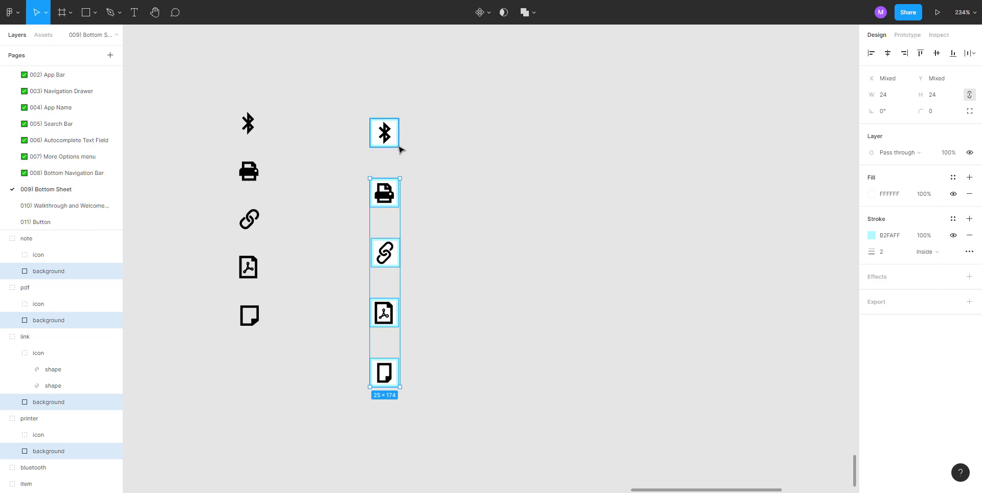
pyautogui.click(953, 194)
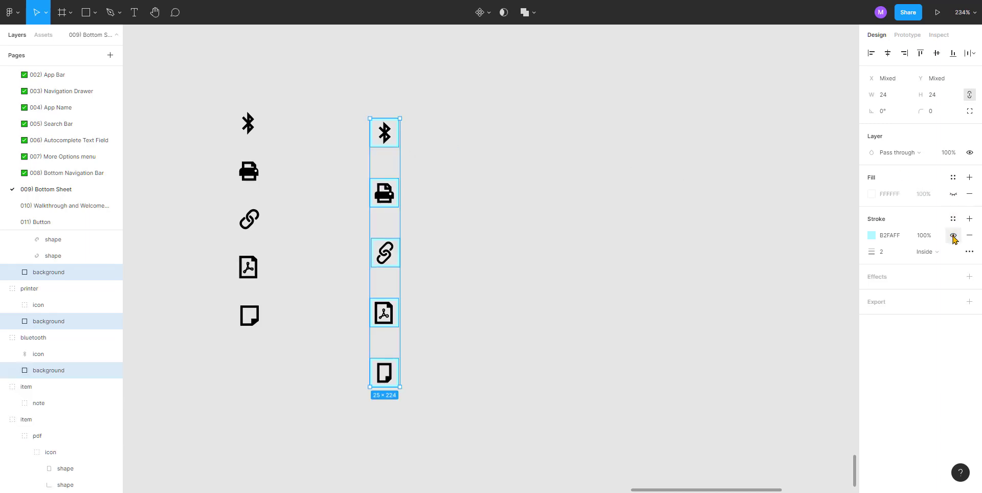
pyautogui.click(953, 235)
pyautogui.click(605, 200)
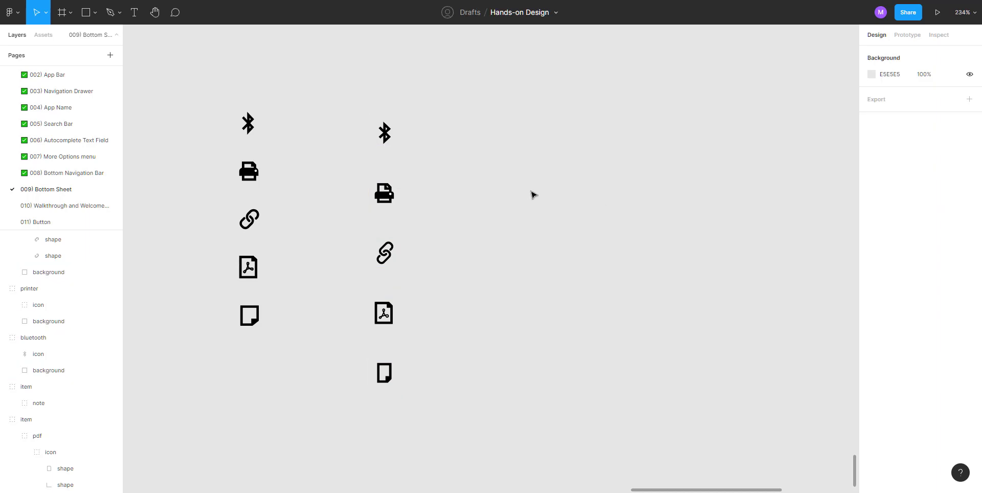
# Align the five redrawn icon groups to a common horizontal center
pyautogui.click(385, 134)
pyautogui.click(392, 194)
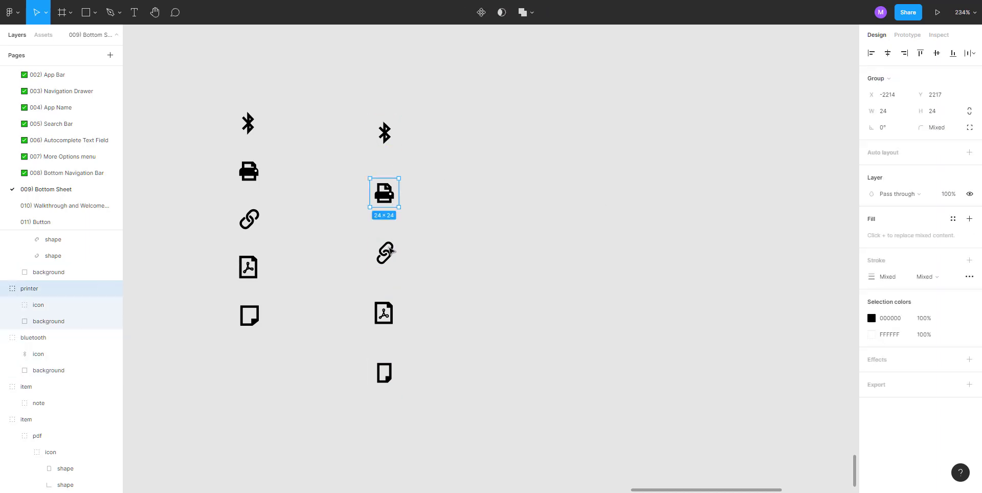
pyautogui.click(389, 281)
pyautogui.click(385, 310)
pyautogui.click(385, 375)
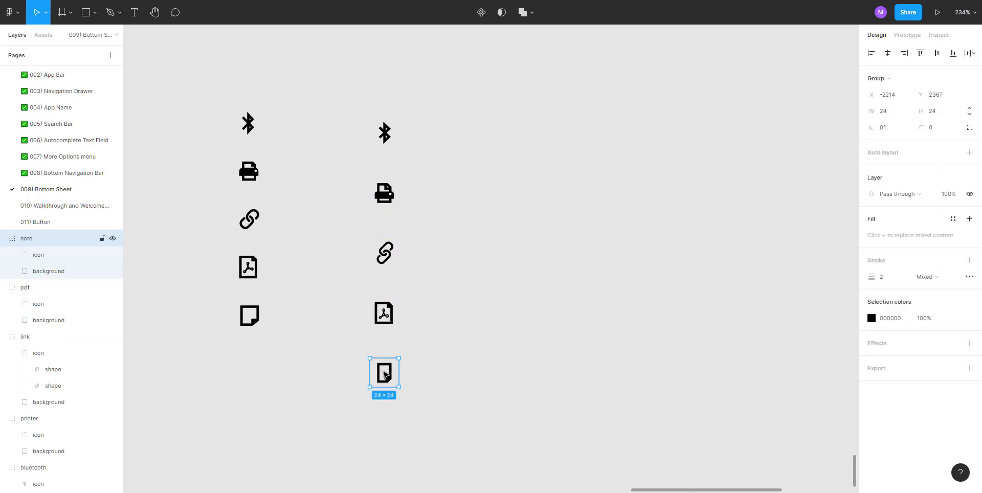
pyautogui.moveTo(350, 97); pyautogui.dragTo(443, 393)
pyautogui.hscroll(-2, 511, 353)
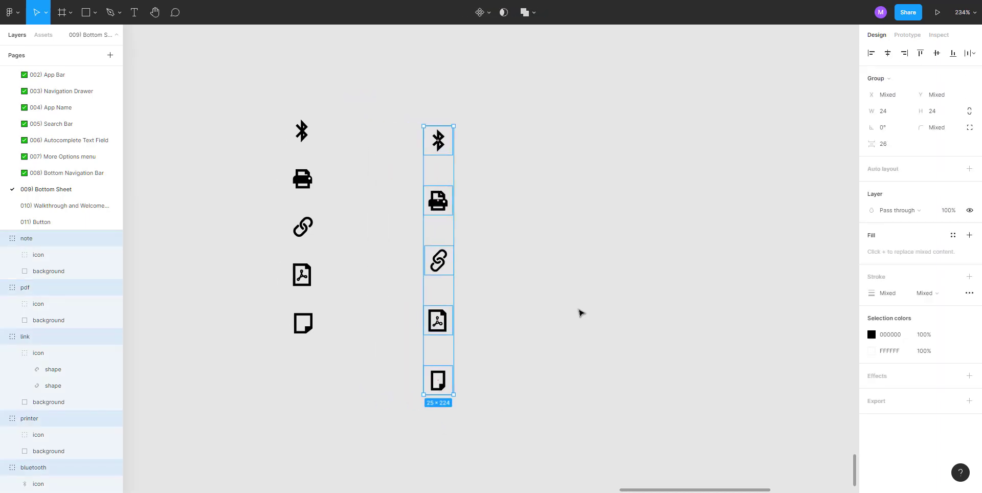
pyautogui.click(887, 53)
pyautogui.click(562, 201)
# Move the redrawn icon column between the share screen and the original icons, and tighten its vertical spacing to match the originals
pyautogui.hscroll(-3, 578, 215)
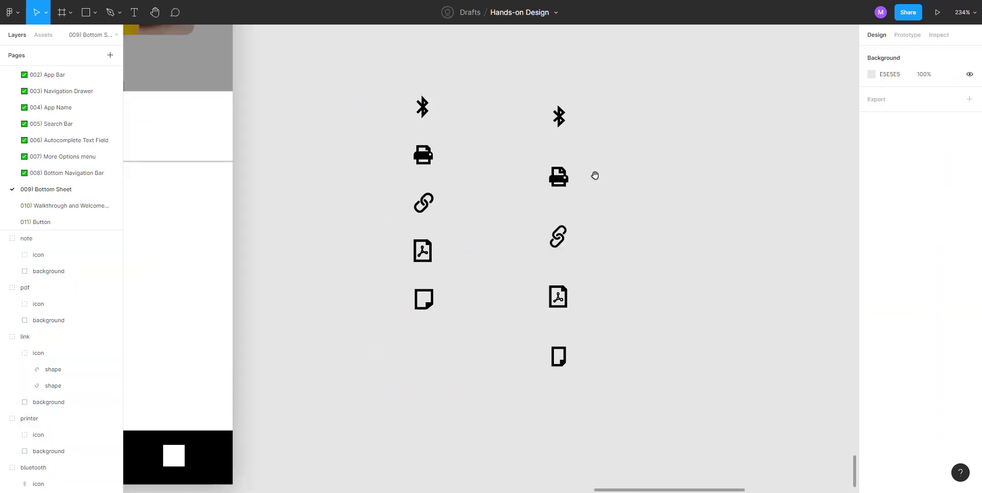
pyautogui.moveTo(531, 102); pyautogui.dragTo(623, 412)
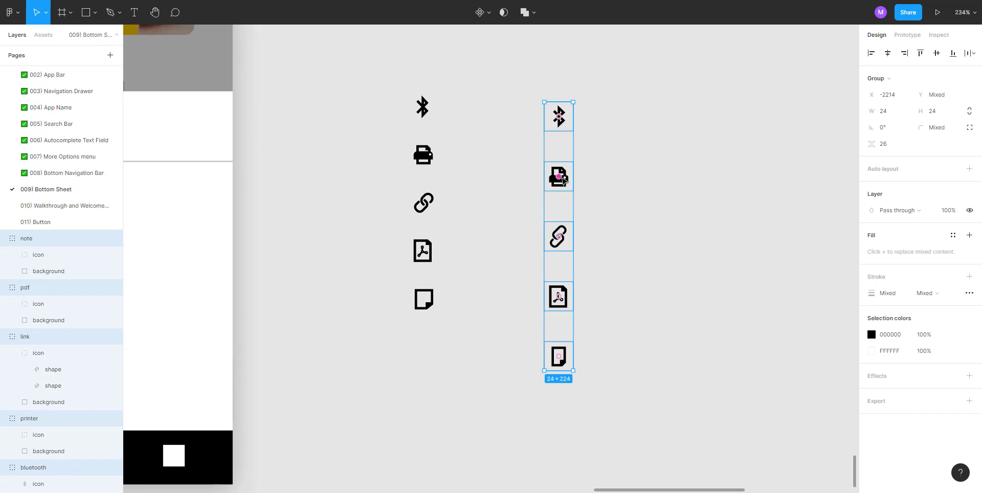
pyautogui.moveTo(566, 182); pyautogui.dragTo(343, 195)
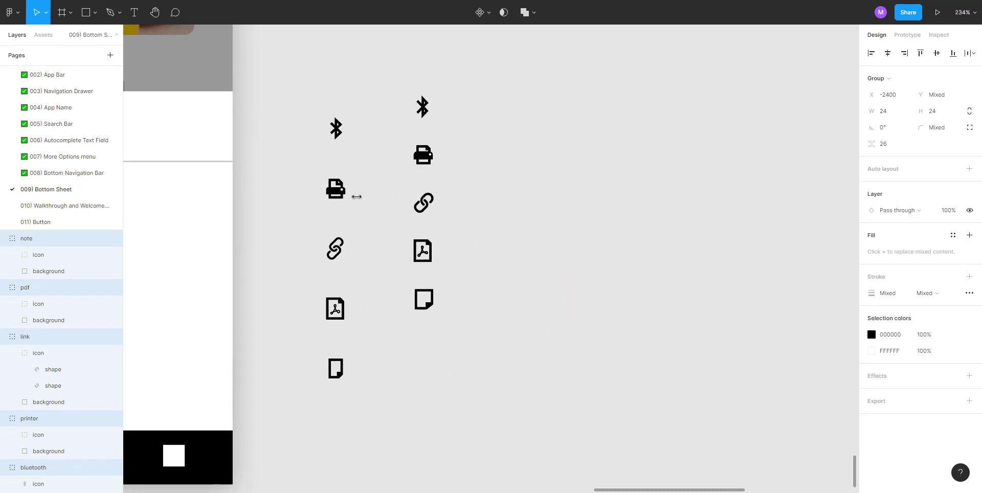
pyautogui.click(895, 149)
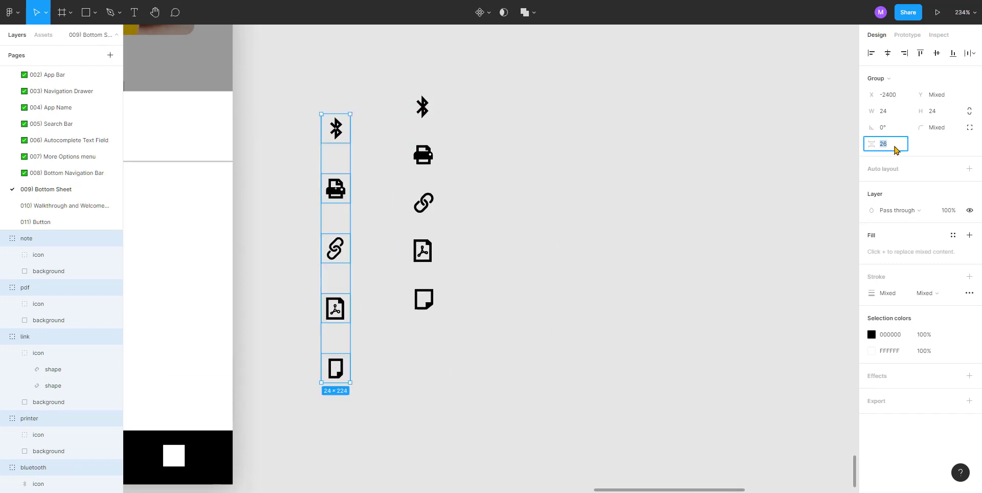
pyautogui.press('Return')
pyautogui.moveTo(336, 160); pyautogui.dragTo(606, 173)
pyautogui.click(608, 176)
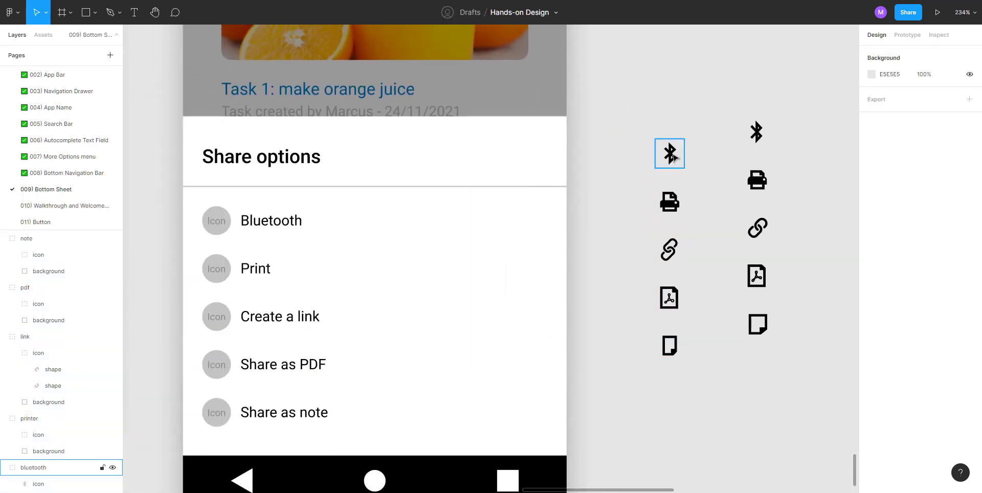
# Cut the redrawn Bluetooth icon and paste it over the placeholder inside the bottom sheet's Bluetooth item
pyautogui.click(673, 156)
pyautogui.press('Delete')
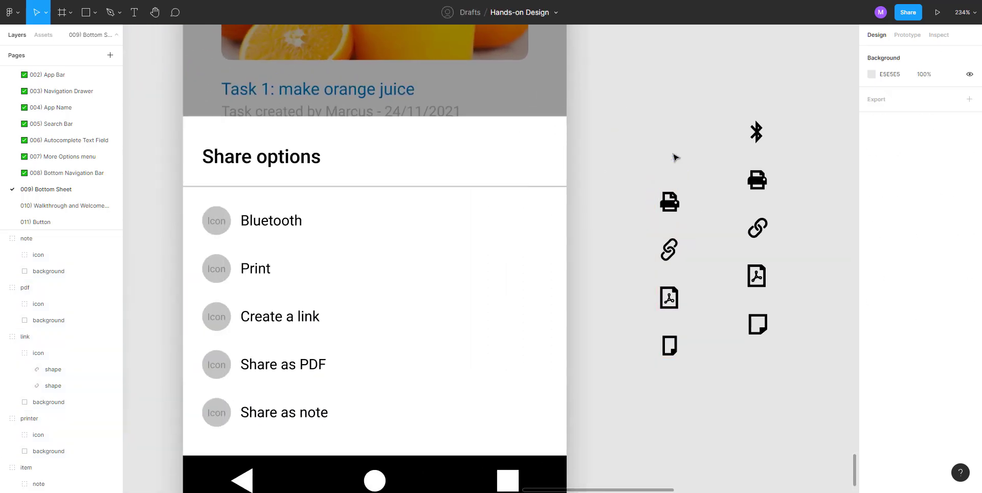
pyautogui.click(215, 223)
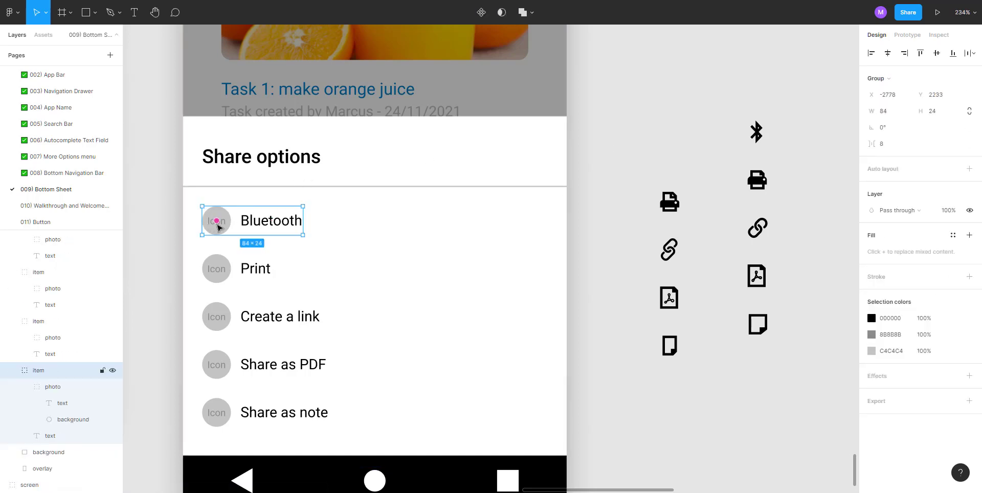
pyautogui.doubleClick(221, 228)
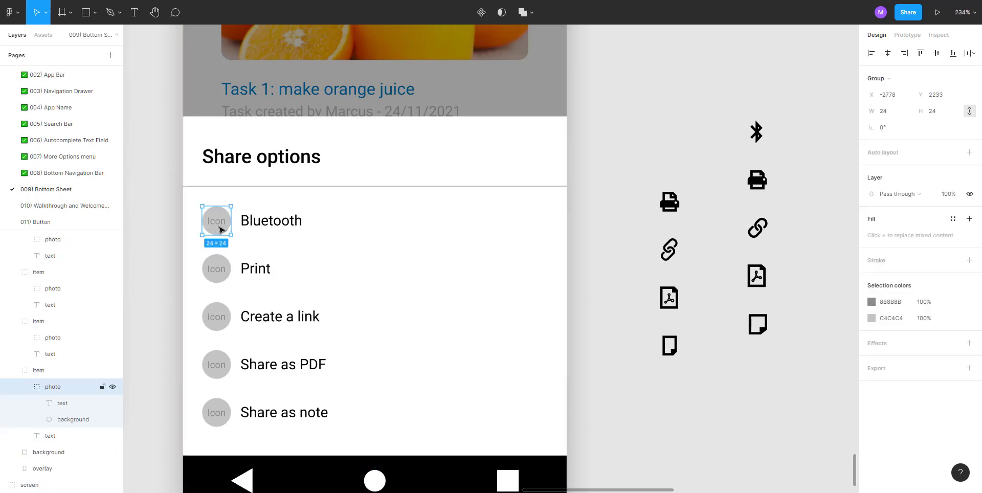
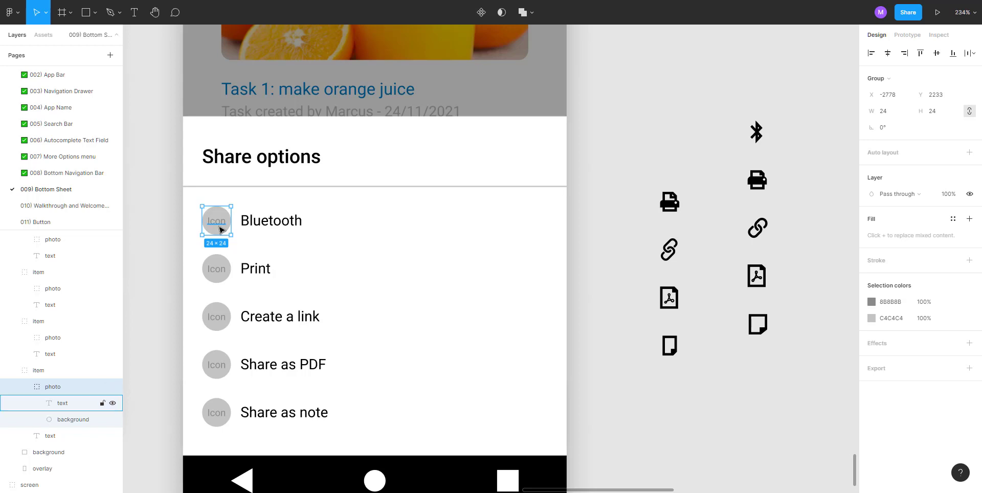
pyautogui.hotkey('ctrl', 'v')
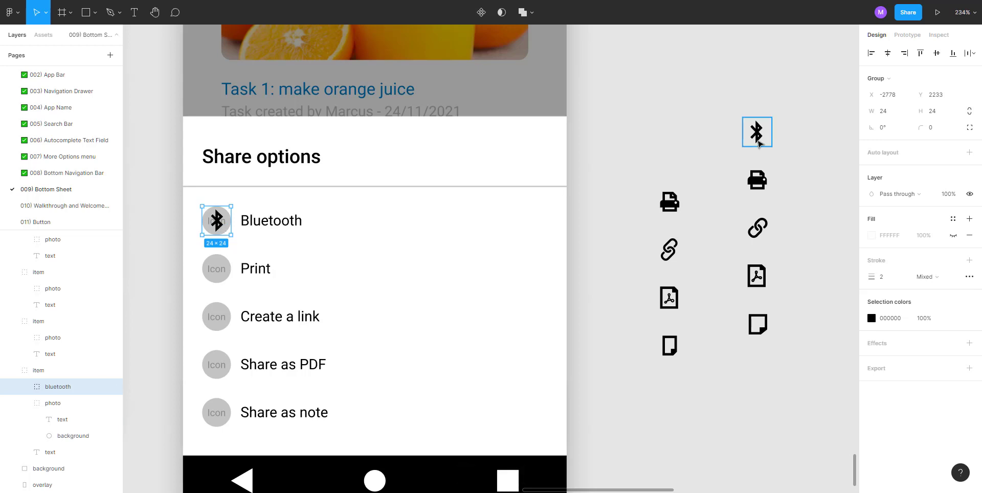
# Undo the Bluetooth paste in the bottom sheet and restore the cut Bluetooth icon above the nearer print icon
pyautogui.hotkey('ctrl', 'z')
pyautogui.hotkey('ctrl', 'z')
pyautogui.hotkey('ctrl', 'z')
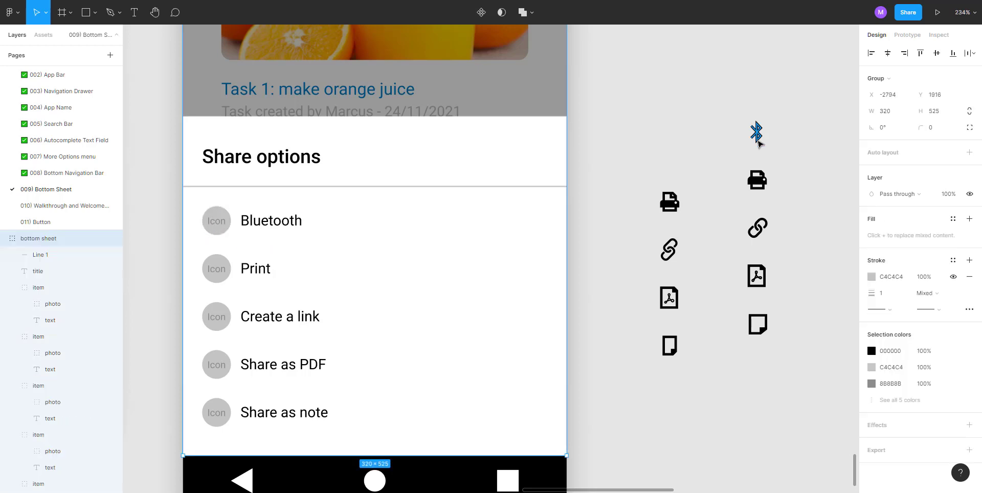
pyautogui.hotkey('ctrl', 'v')
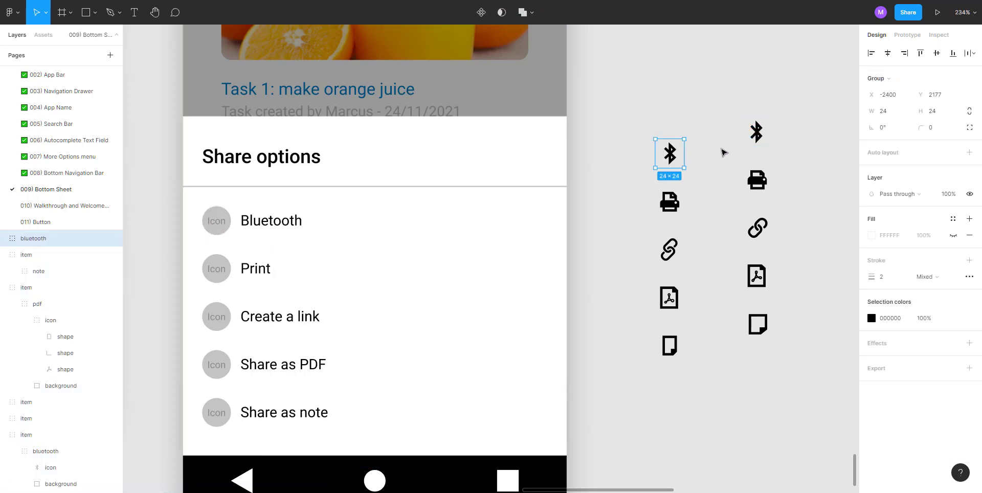
# Move the outer column of five share icons into the gap between the two share screens
pyautogui.click(756, 133)
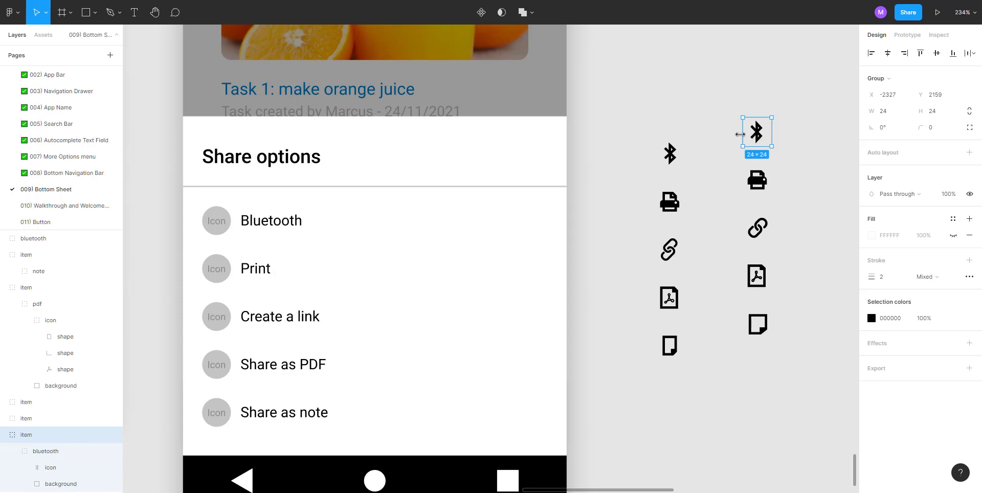
pyautogui.moveTo(726, 120); pyautogui.dragTo(791, 355)
pyautogui.scroll(-5, 791, 360)
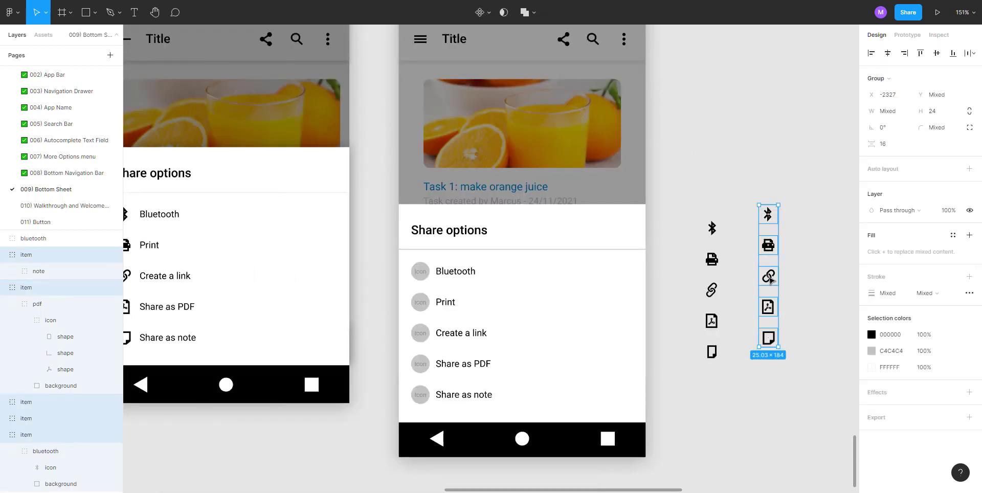
pyautogui.moveTo(769, 272); pyautogui.dragTo(372, 272)
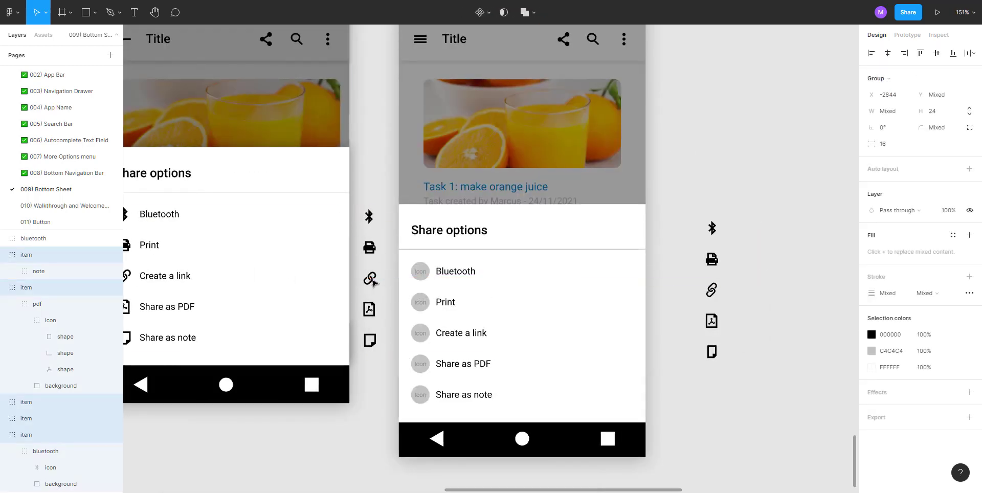
# Cut the moved Bluetooth icon and paste it over the placeholder inside the bottom sheet's Bluetooth item
pyautogui.scroll(5, 373, 272)
pyautogui.click(367, 156)
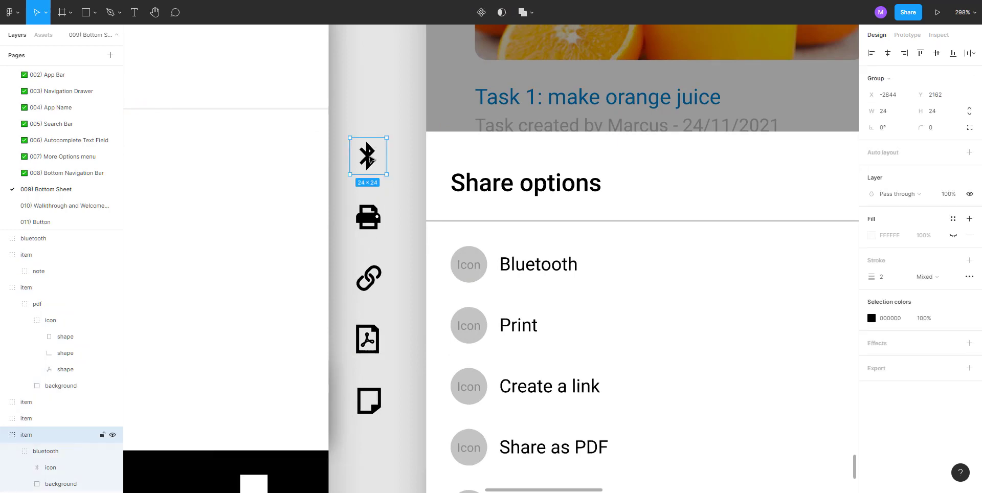
pyautogui.doubleClick(372, 159)
pyautogui.hotkey('ctrl', 'x')
pyautogui.doubleClick(476, 276)
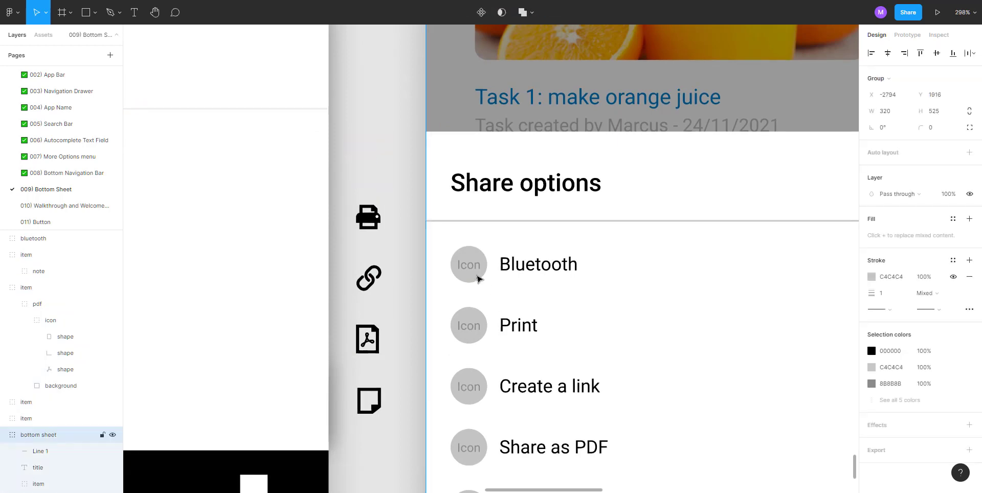
pyautogui.doubleClick(477, 276)
pyautogui.doubleClick(477, 277)
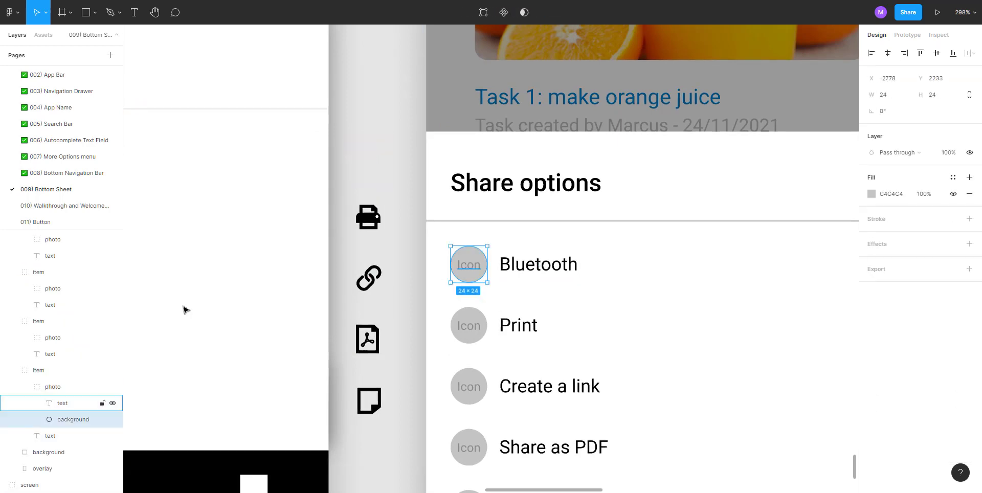
pyautogui.click(56, 387)
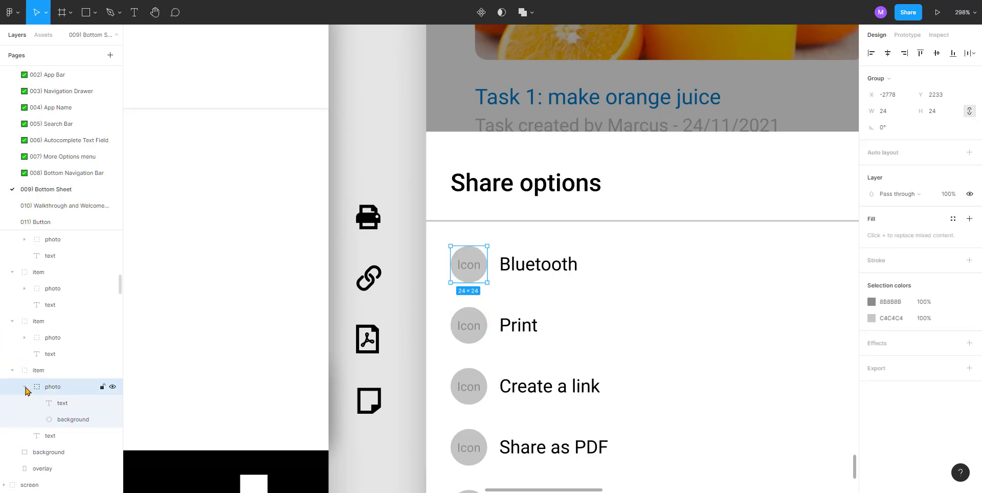
pyautogui.click(25, 387)
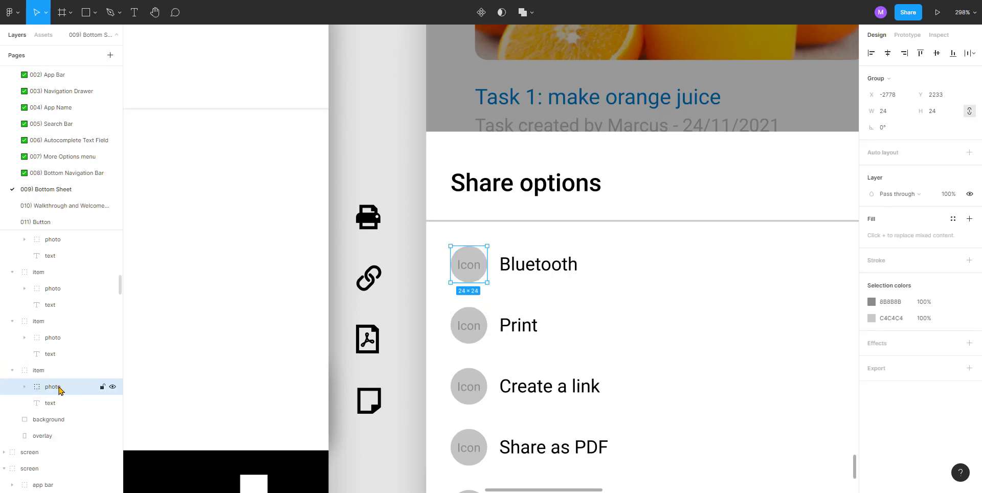
pyautogui.hotkey('ctrl', 'v')
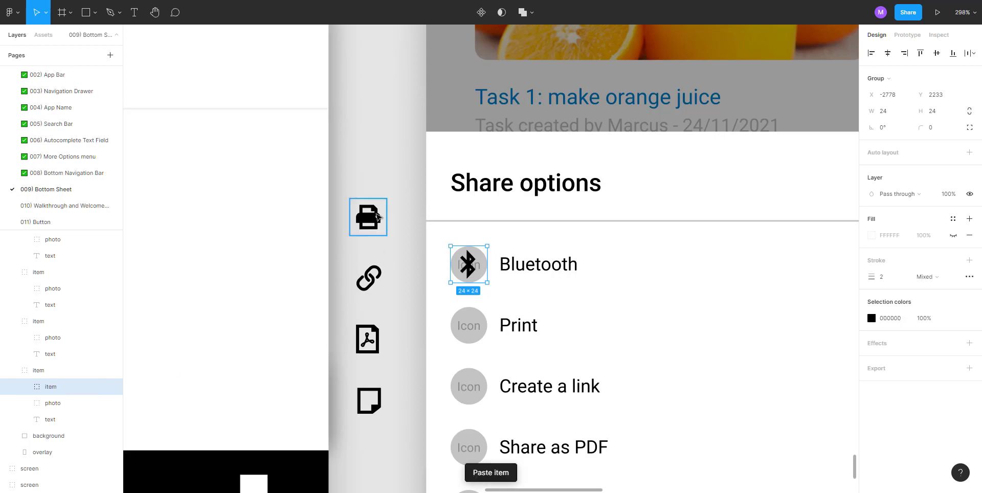
# Cut the moved printer icon and paste it over the placeholder inside the Print item
pyautogui.click(376, 215)
pyautogui.hotkey('ctrl', 'x')
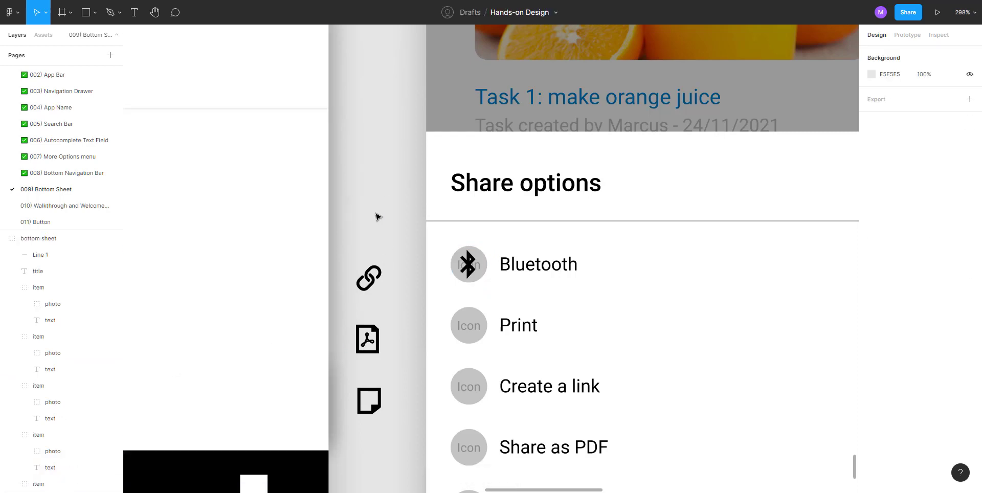
pyautogui.click(473, 329)
pyautogui.doubleClick(474, 330)
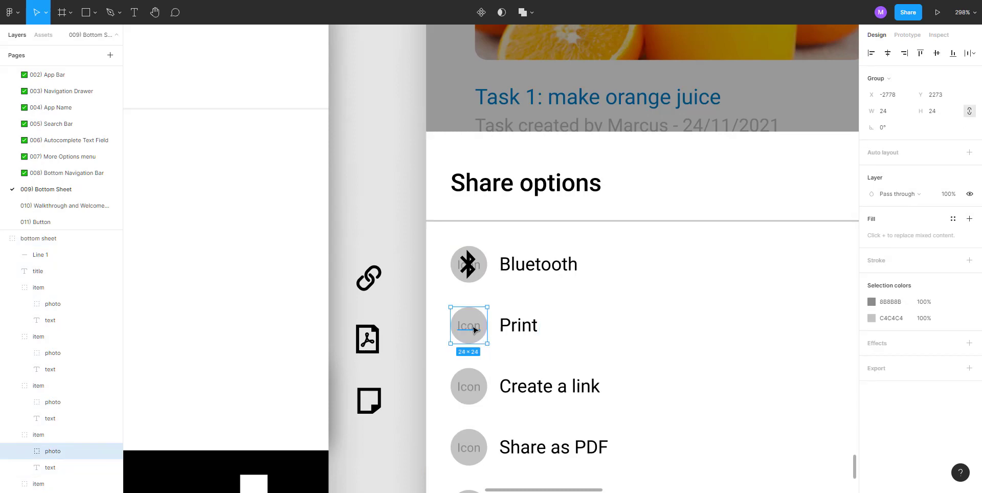
pyautogui.hotkey('ctrl', 'v')
# Cut the moved link icon and paste it over the placeholder inside the Create a link item
pyautogui.scroll(-2, 468, 334)
pyautogui.click(468, 283)
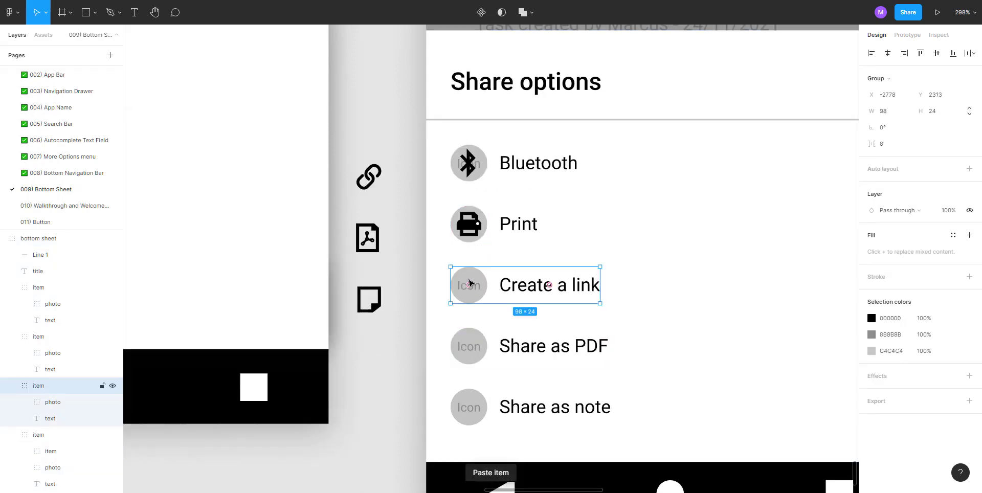
pyautogui.doubleClick(469, 282)
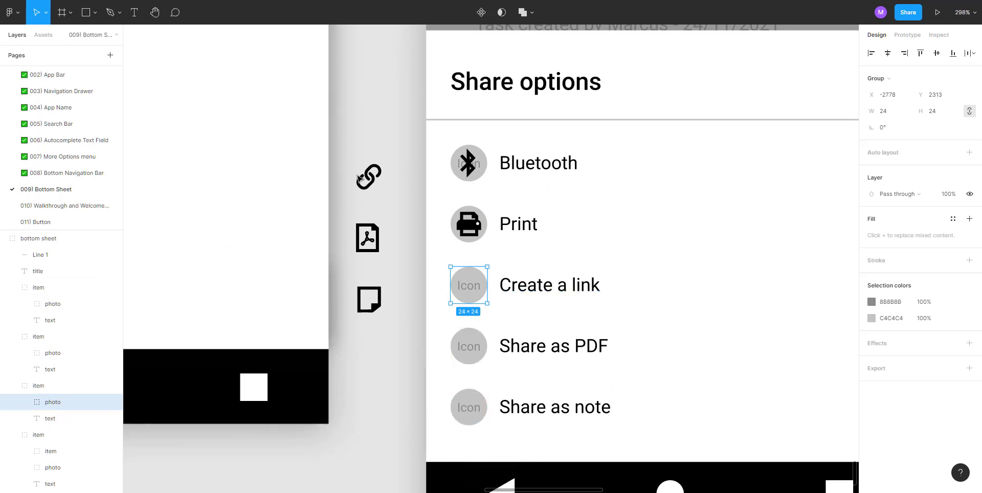
pyautogui.click(371, 182)
pyautogui.hotkey('ctrl', 'x')
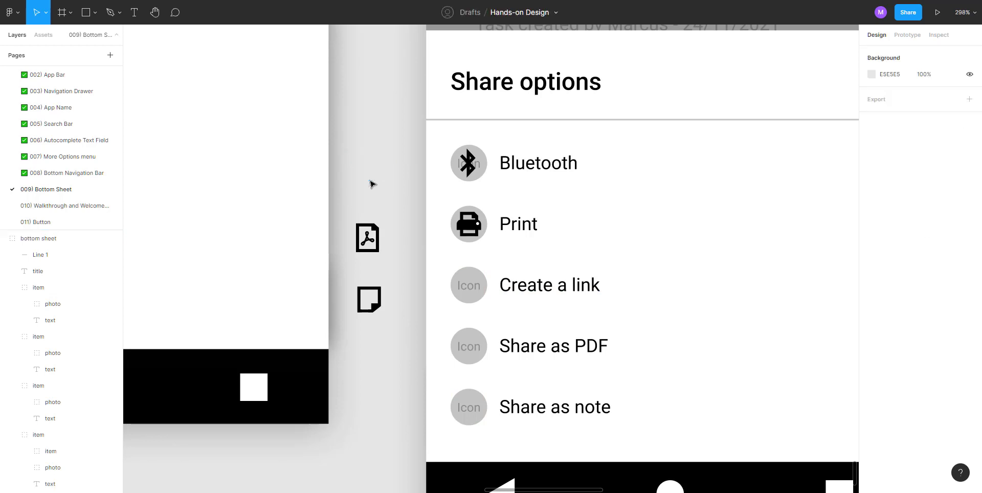
pyautogui.click(465, 293)
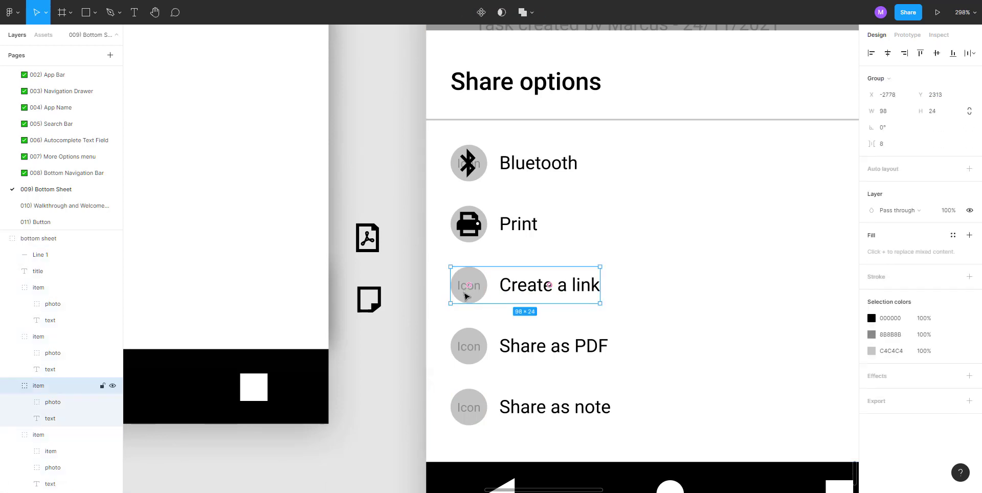
pyautogui.doubleClick(465, 294)
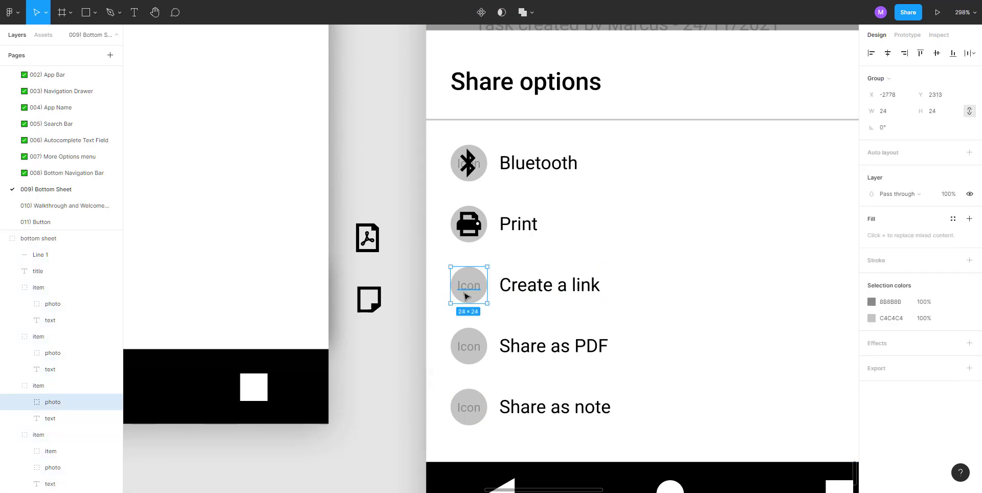
pyautogui.hotkey('ctrl', 'v')
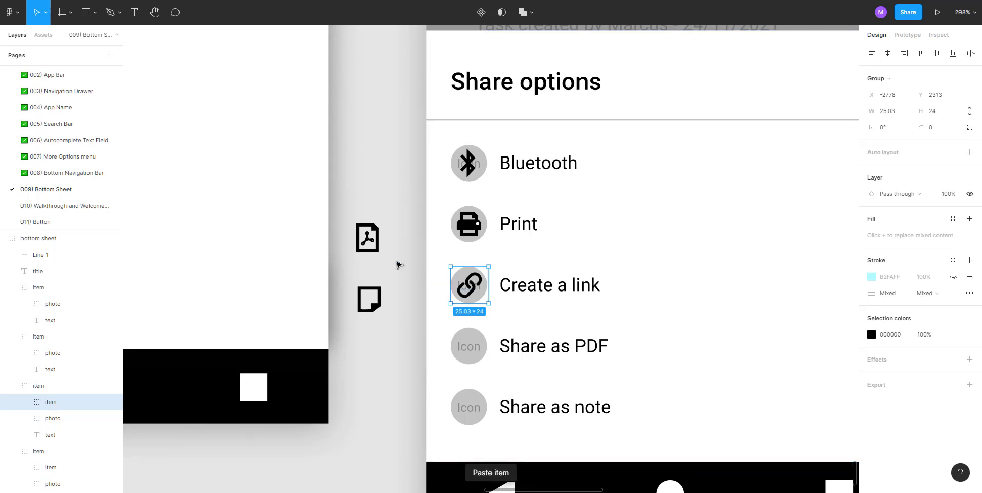
# Cut the moved PDF icon and paste it over the placeholder inside the Share as PDF item
pyautogui.click(372, 243)
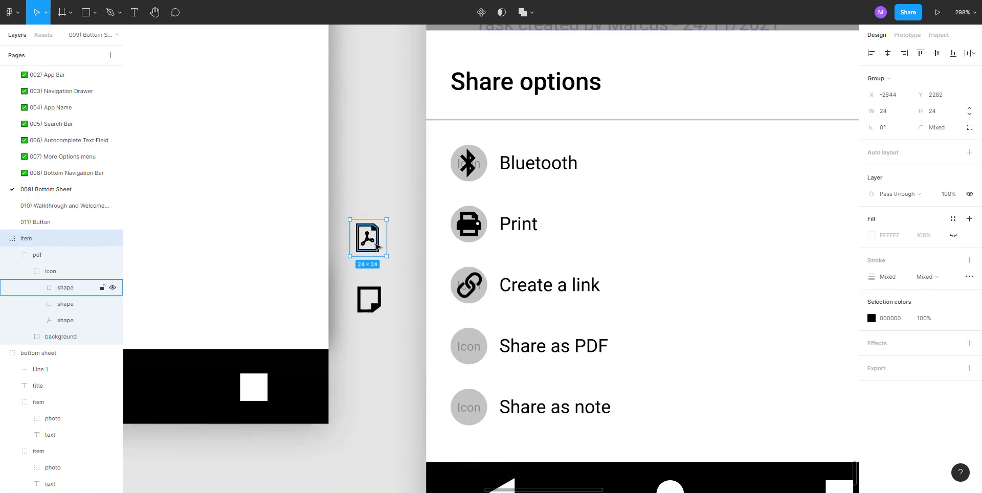
pyautogui.hotkey('ctrl', 'x')
pyautogui.click(476, 355)
pyautogui.doubleClick(476, 355)
pyautogui.doubleClick(477, 355)
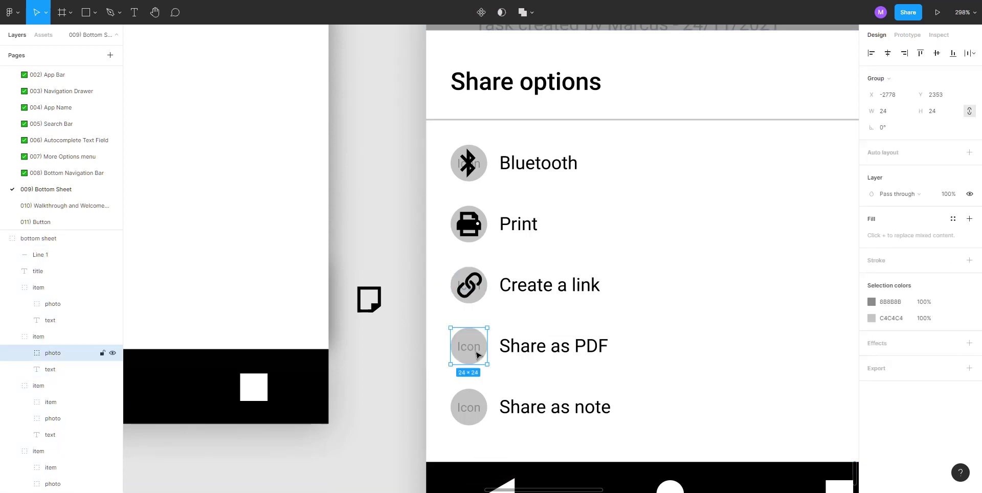
pyautogui.hotkey('ctrl', 'v')
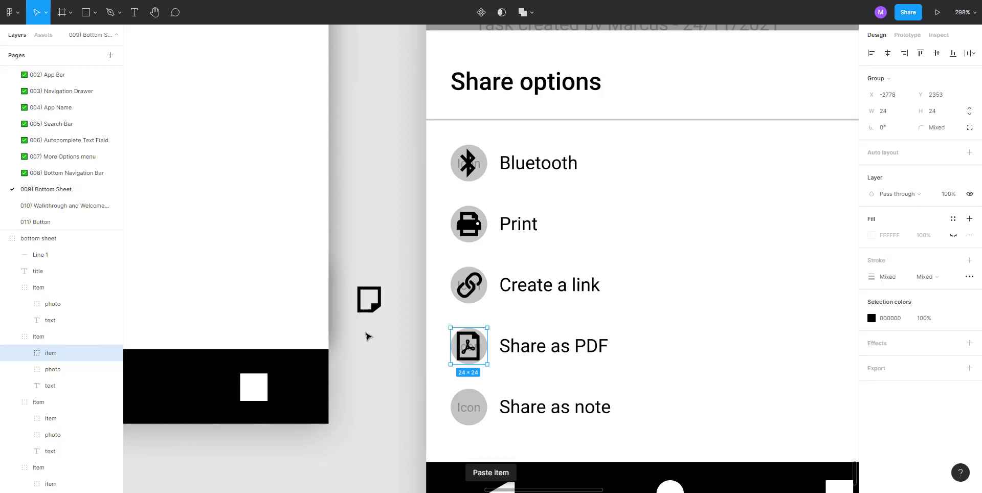
# Cut the moved note icon and paste it over the placeholder inside the Share as note item
pyautogui.click(375, 313)
pyautogui.hotkey('ctrl', 'x')
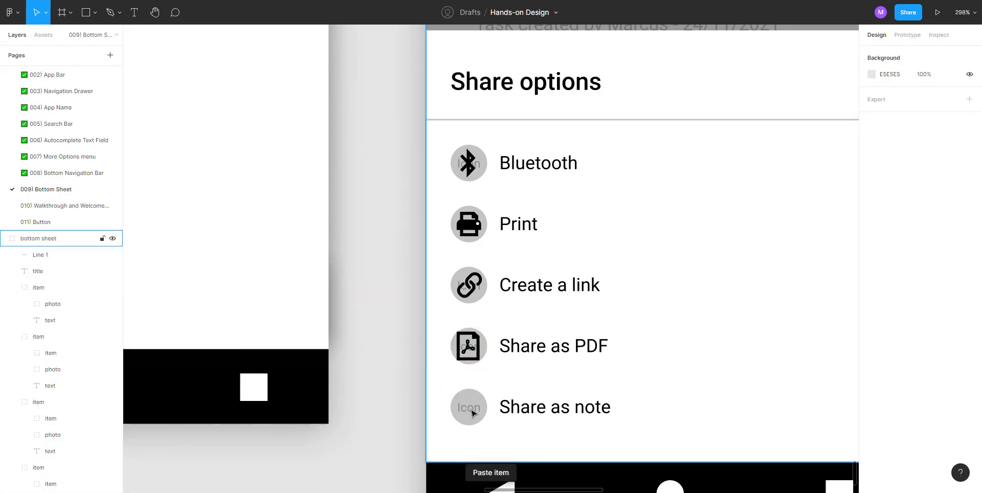
pyautogui.doubleClick(471, 414)
pyautogui.doubleClick(473, 412)
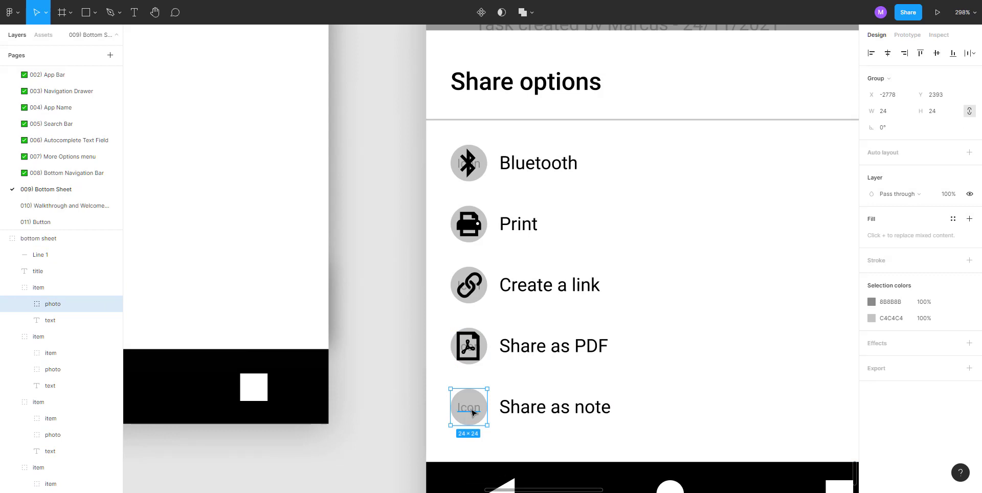
pyautogui.hotkey('ctrl', 'v')
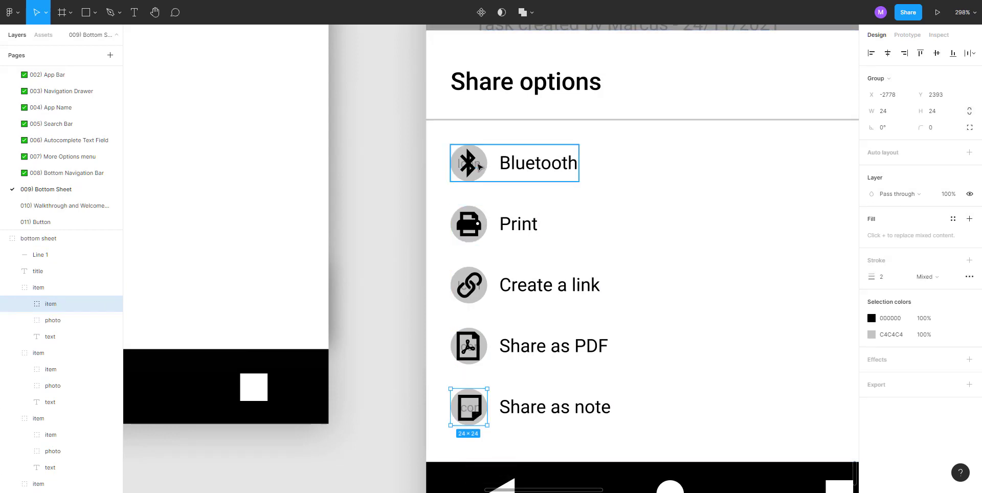
pyautogui.click(398, 193)
# Delete the grey photo placeholder behind the Bluetooth icon in the bottom sheet
pyautogui.scroll(6, 409, 184)
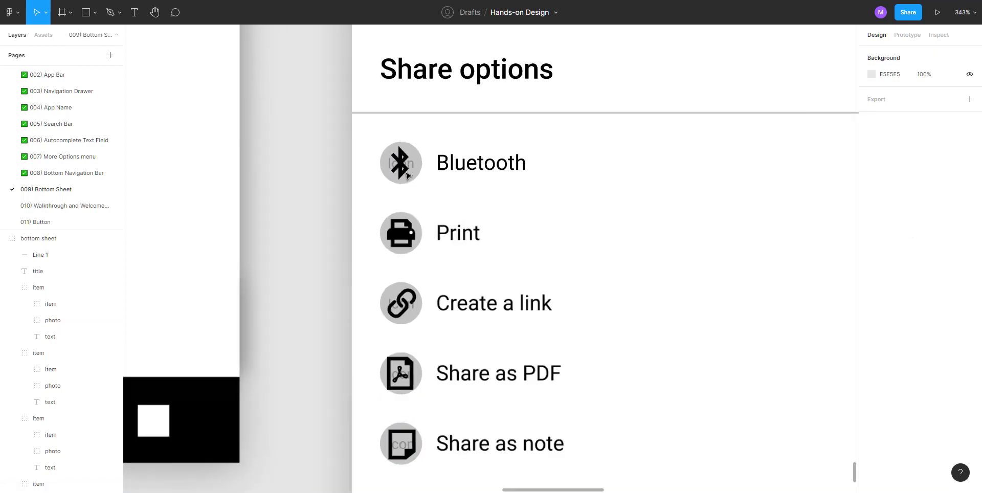
pyautogui.rightClick(433, 168)
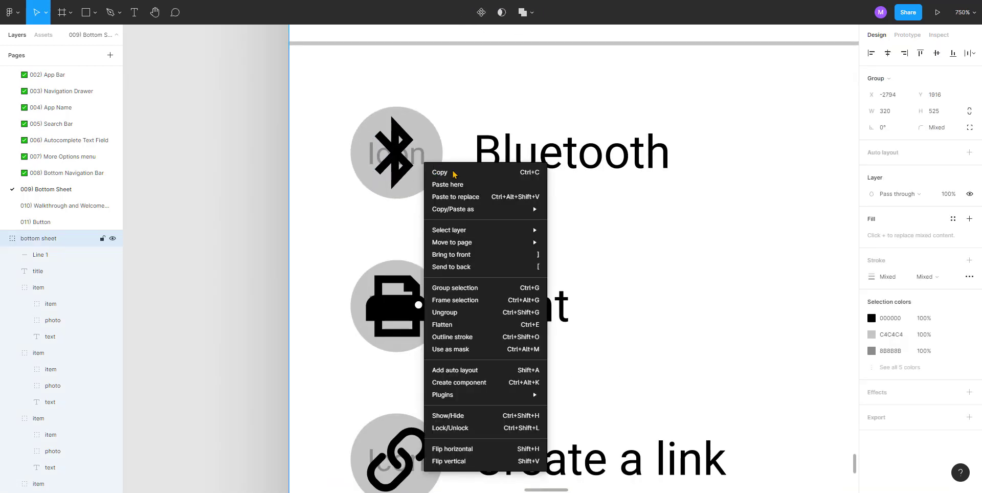
pyautogui.moveTo(477, 232)
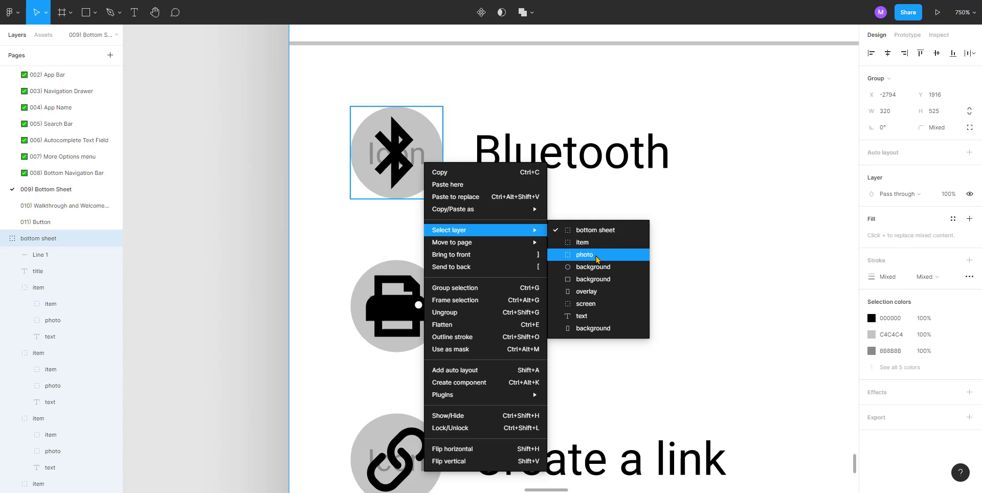
pyautogui.click(597, 259)
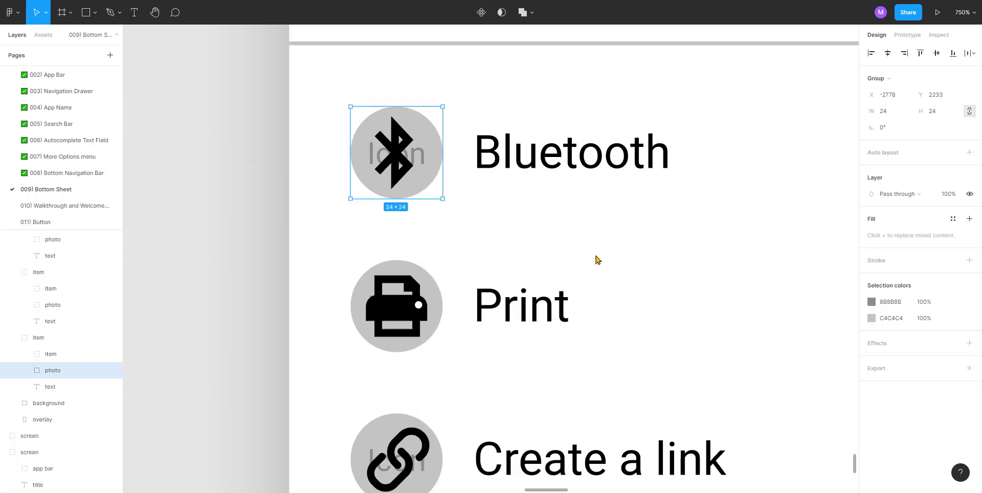
pyautogui.press('Delete')
# Delete the grey photo placeholder behind the printer icon in the Print item
pyautogui.rightClick(427, 309)
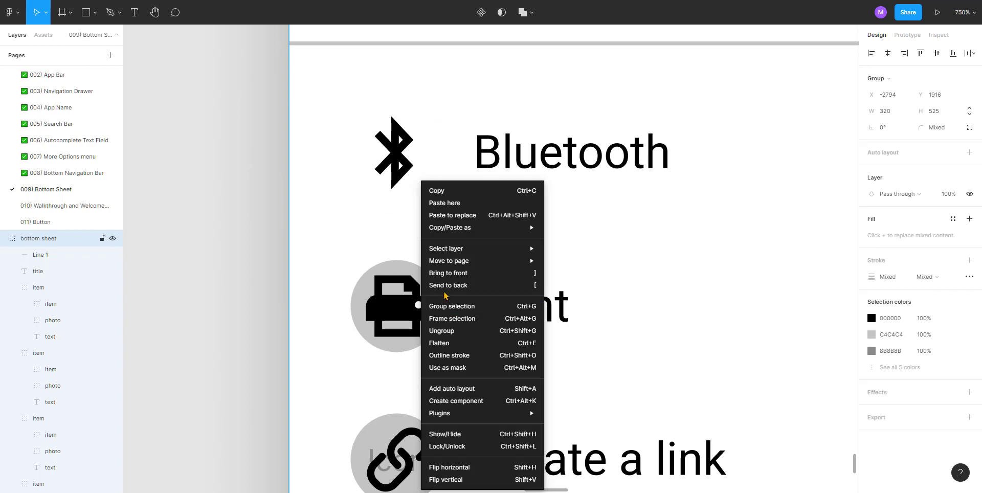
pyautogui.moveTo(460, 248)
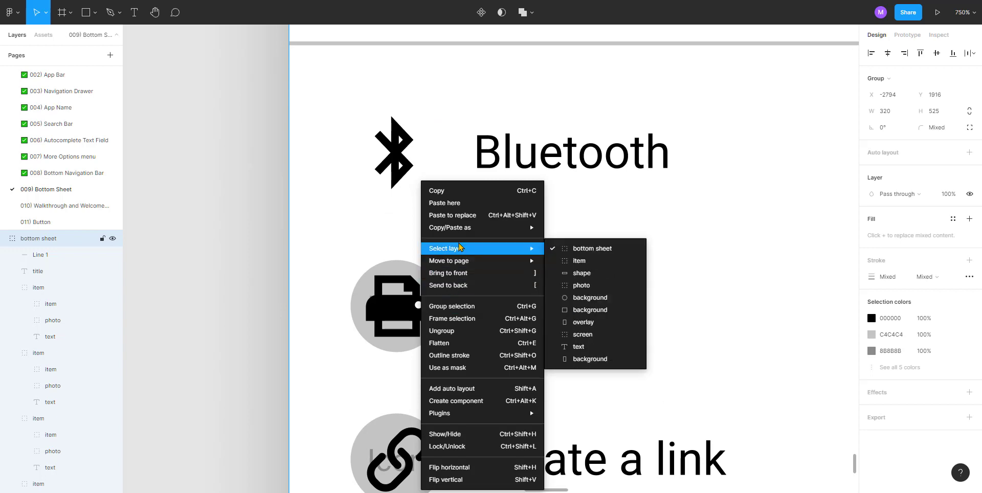
pyautogui.click(622, 285)
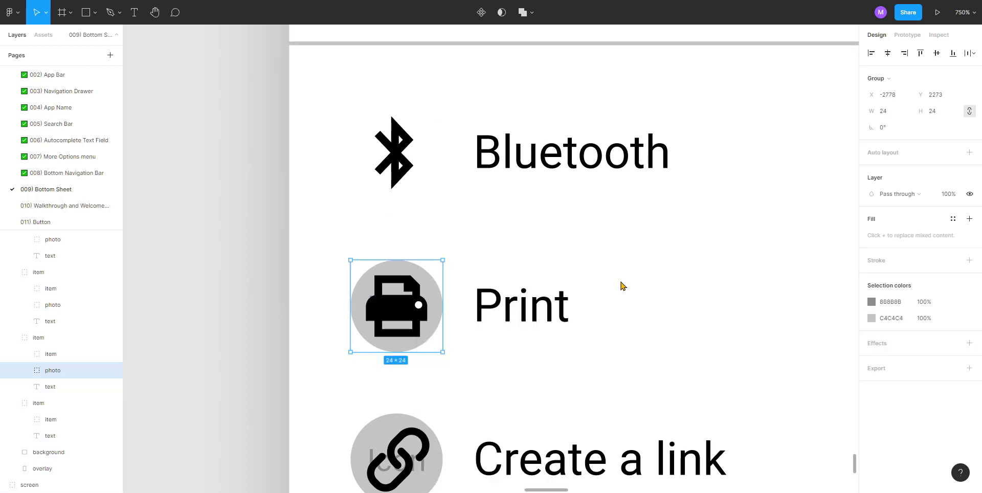
pyautogui.click(622, 286)
# Delete the grey photo placeholder behind the link icon in the Create a link item
pyautogui.scroll(-2, 451, 284)
pyautogui.rightClick(404, 335)
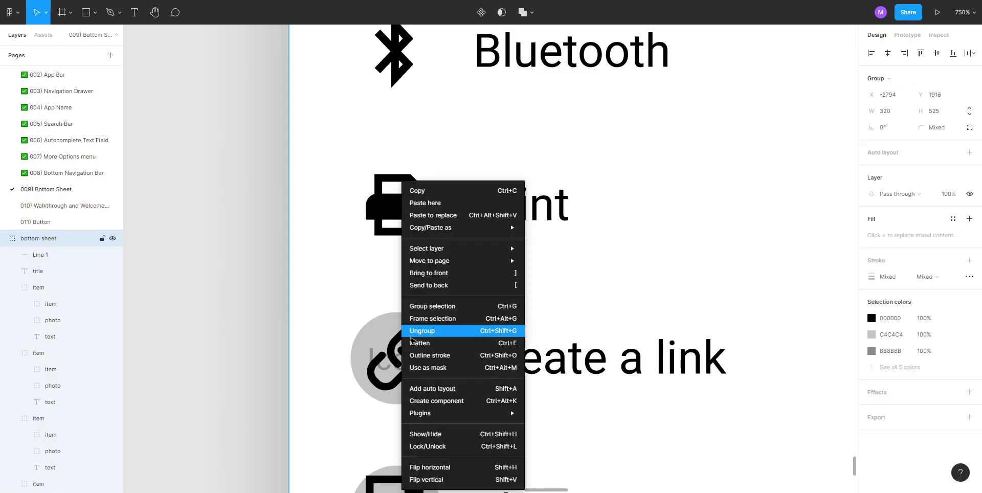
pyautogui.moveTo(475, 249)
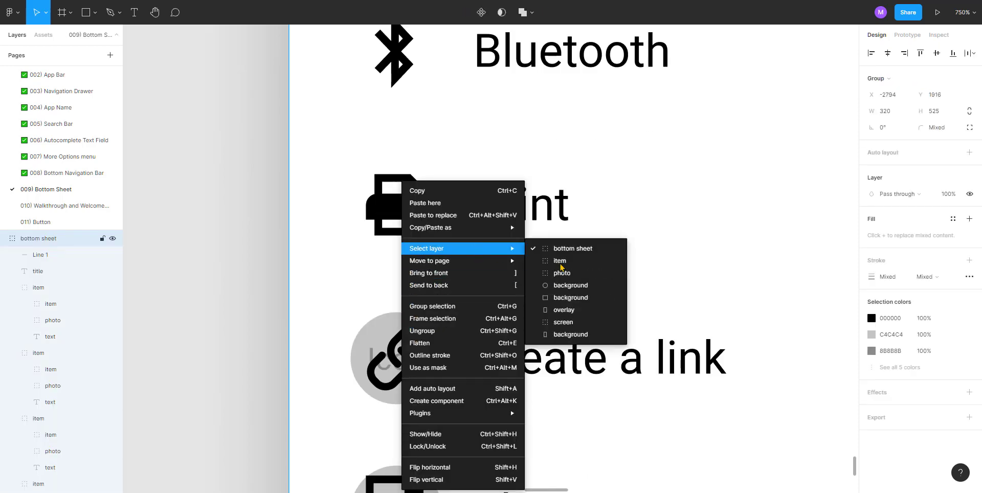
pyautogui.click(562, 274)
pyautogui.click(561, 278)
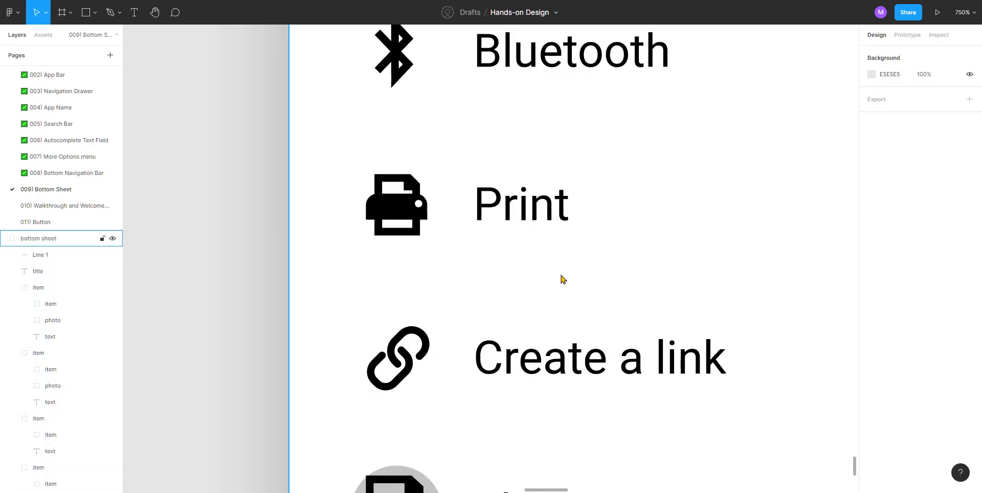
# Delete the grey photo placeholder behind the PDF icon in the Share as PDF item
pyautogui.scroll(-2, 397, 309)
pyautogui.rightClick(427, 402)
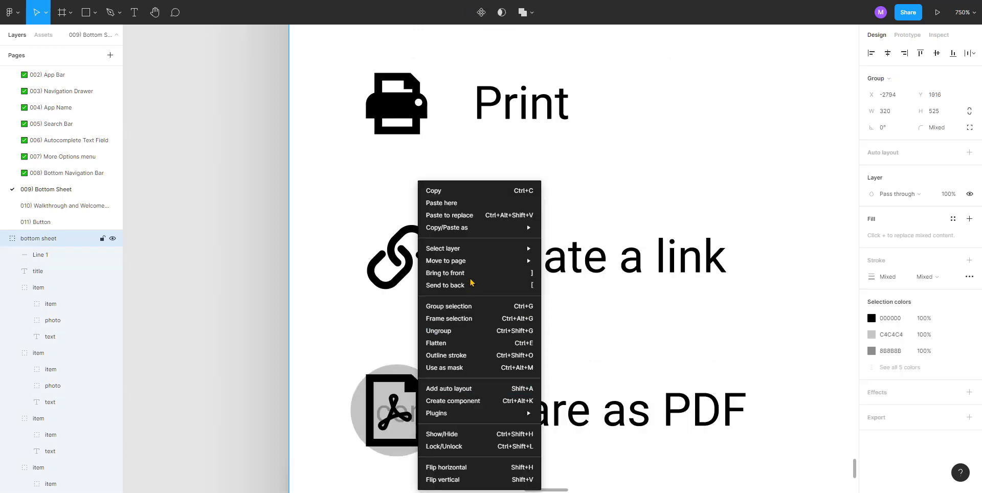
pyautogui.moveTo(471, 254)
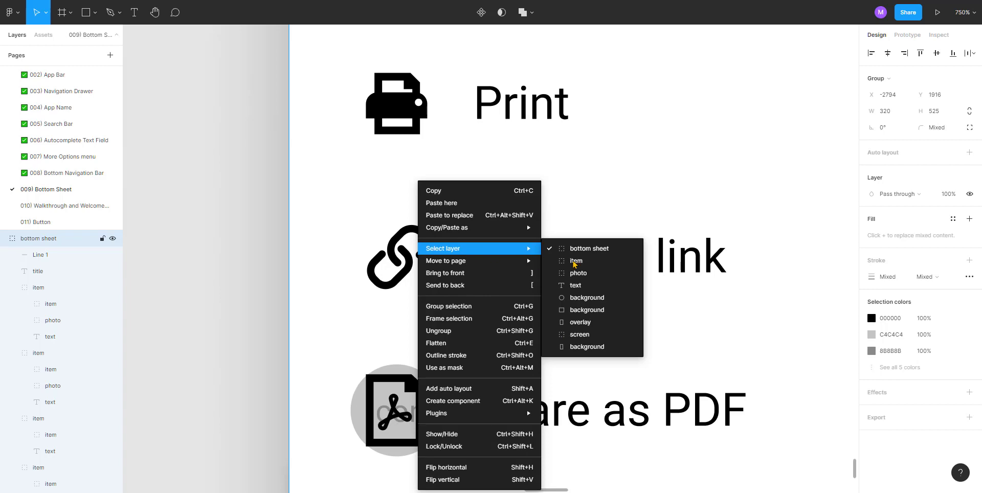
pyautogui.click(583, 275)
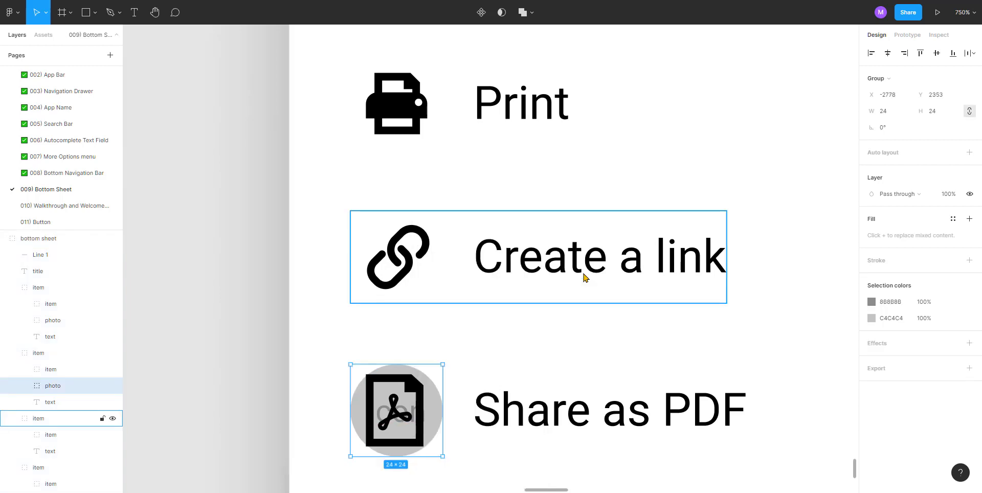
pyautogui.press('Escape')
# Delete the grey photo placeholder behind the note icon in the Share as note item
pyautogui.scroll(-5, 476, 308)
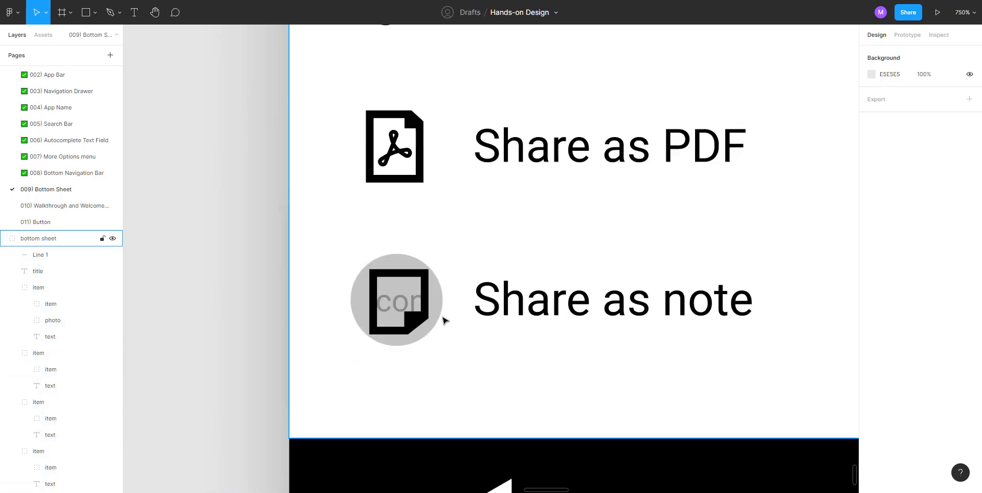
pyautogui.rightClick(427, 310)
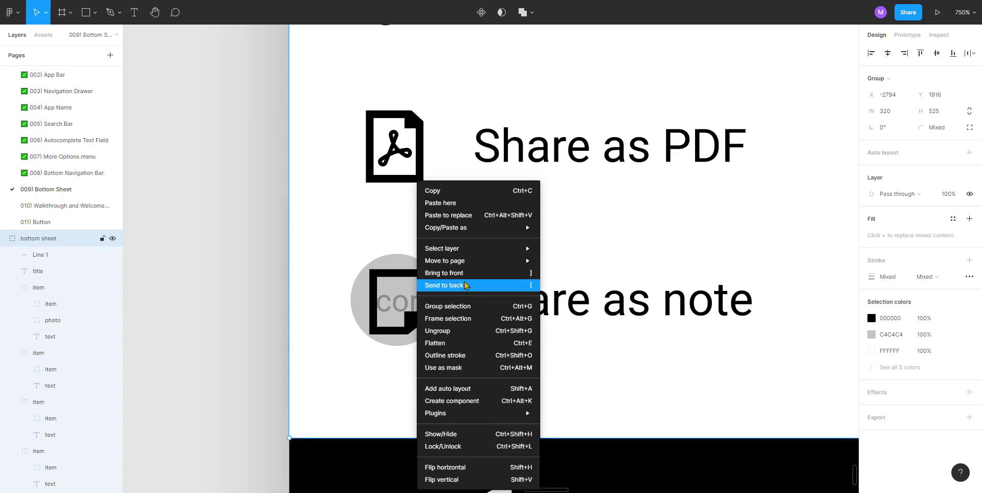
pyautogui.moveTo(469, 255)
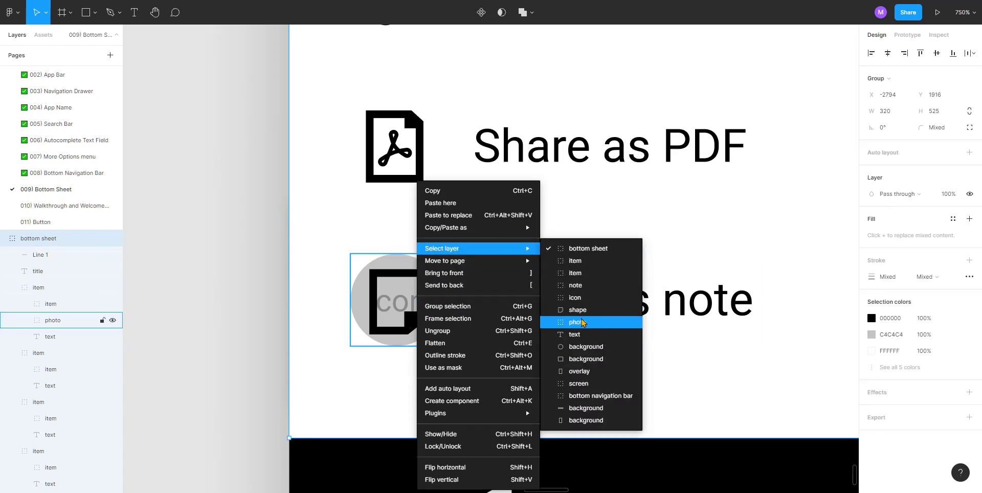
pyautogui.click(581, 321)
pyautogui.press('Delete')
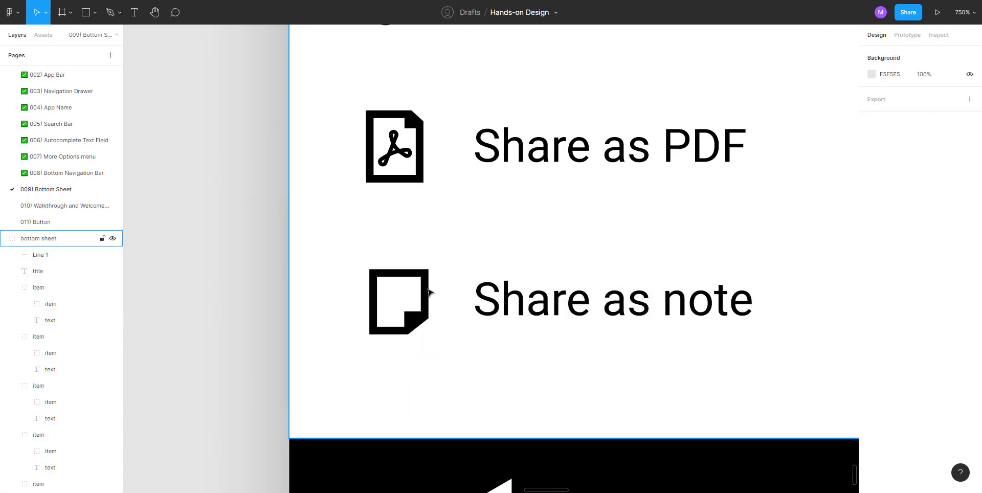
# Widen the Share options title's text box to 304 so it reaches the right edge of the bottom sheet
pyautogui.scroll(-10, 279, 238)
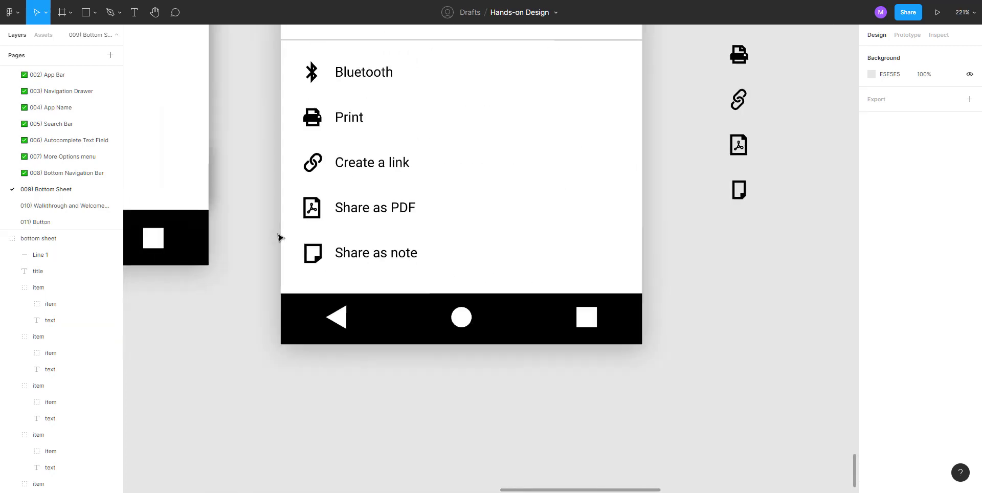
pyautogui.scroll(2, 289, 234)
pyautogui.scroll(5, 268, 220)
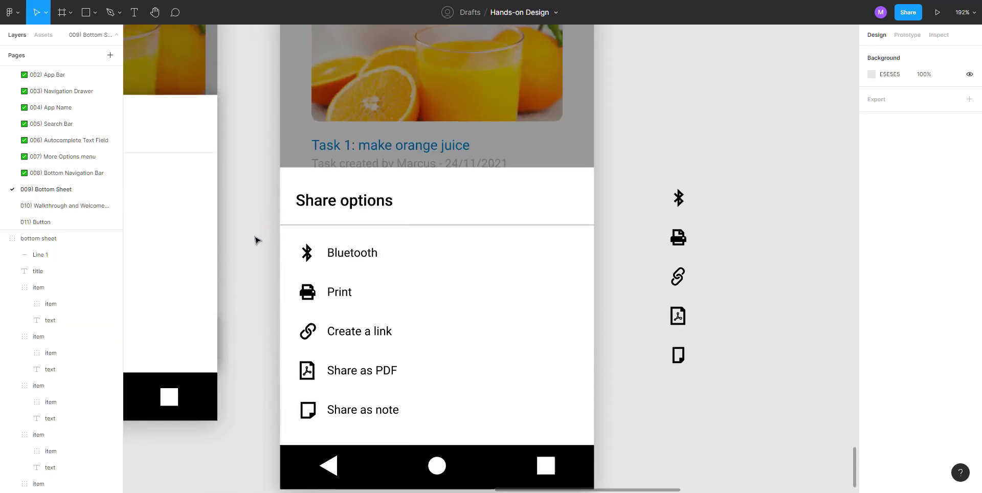
pyautogui.click(311, 253)
pyautogui.press('alt')
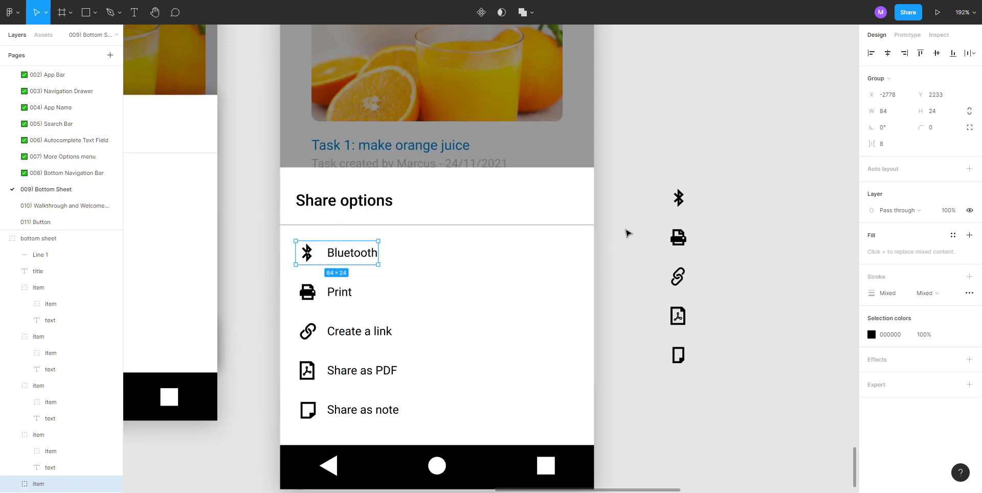
pyautogui.click(370, 204)
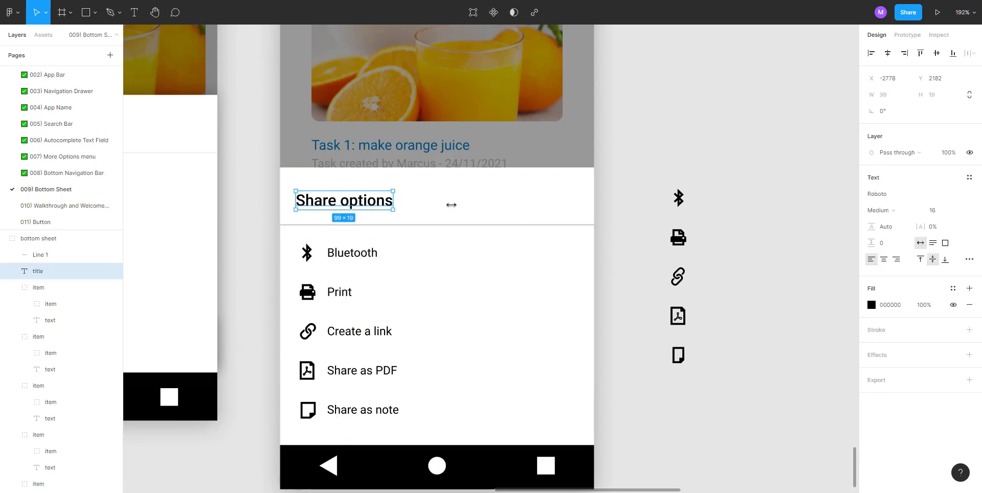
pyautogui.moveTo(451, 205); pyautogui.dragTo(593, 203)
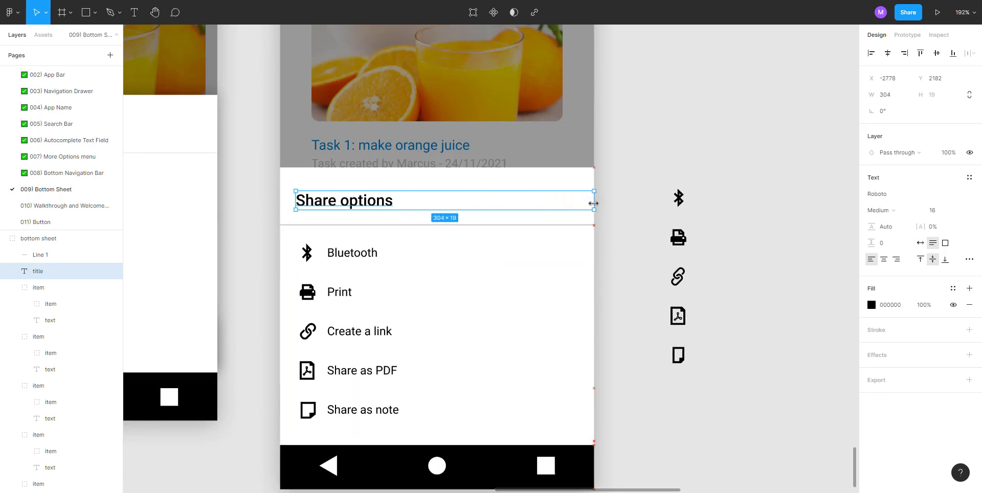
# Select the text labels of all five share items and stretch their text boxes together towards the right edge of the sheet
pyautogui.doubleClick(354, 255)
pyautogui.keyDown('shift'); pyautogui.click(348, 291); pyautogui.keyUp('shift')
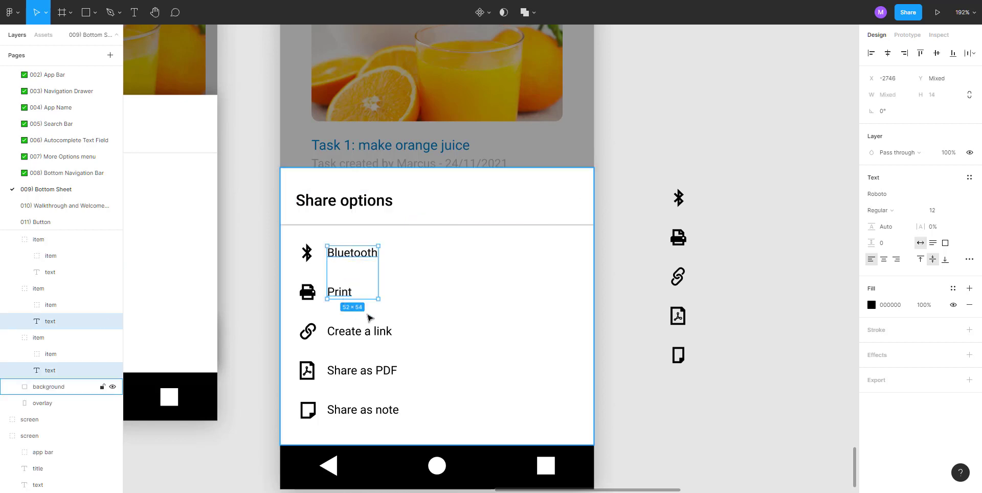
pyautogui.keyDown('shift'); pyautogui.click(362, 334); pyautogui.keyUp('shift')
pyautogui.keyDown('shift'); pyautogui.click(354, 371); pyautogui.keyUp('shift')
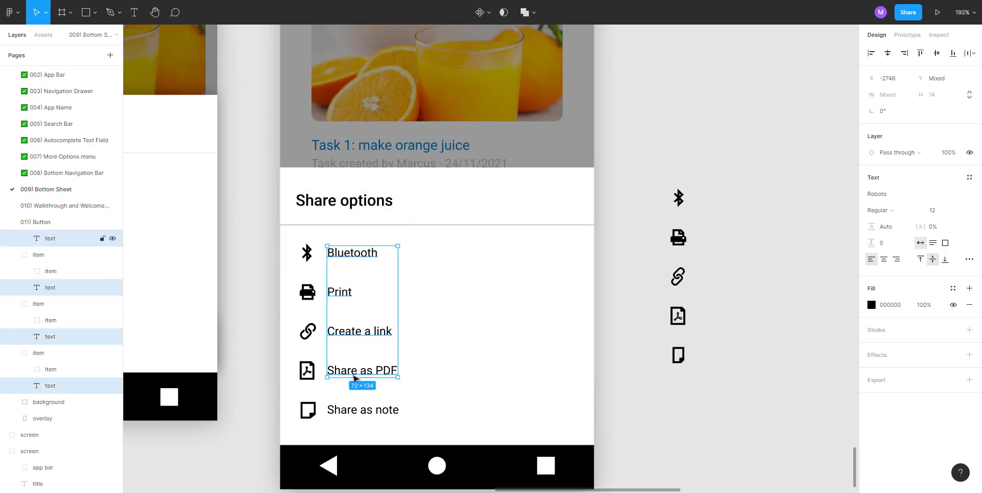
pyautogui.keyDown('shift'); pyautogui.click(353, 409); pyautogui.keyUp('shift')
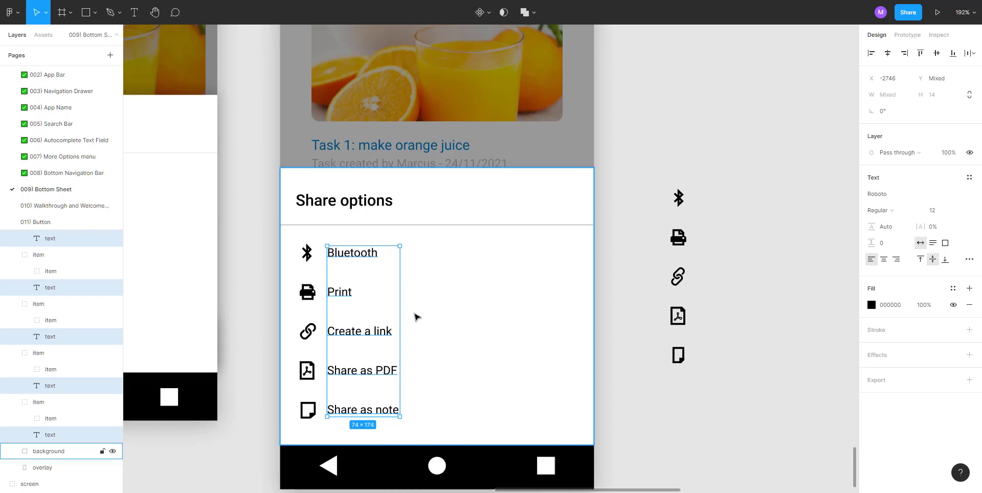
pyautogui.moveTo(400, 311); pyautogui.dragTo(596, 305)
pyautogui.click(623, 302)
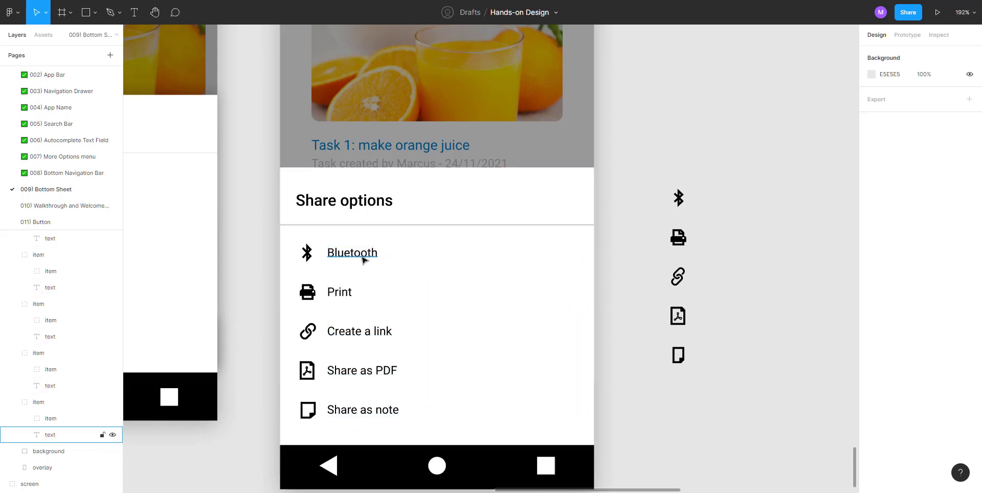
# Widen the Bluetooth, Print and Create a link labels individually to 272, up to the right edge of the sheet
pyautogui.click(334, 257)
pyautogui.click(350, 293)
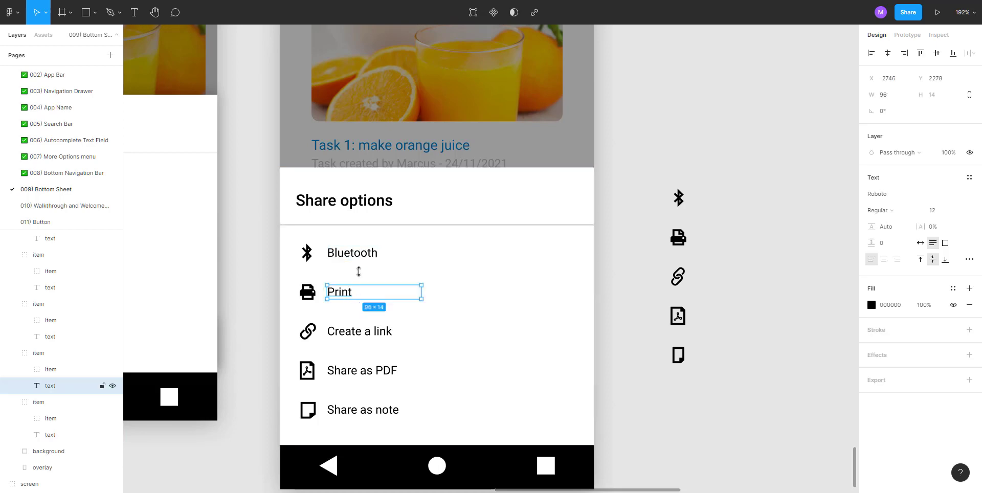
pyautogui.click(361, 256)
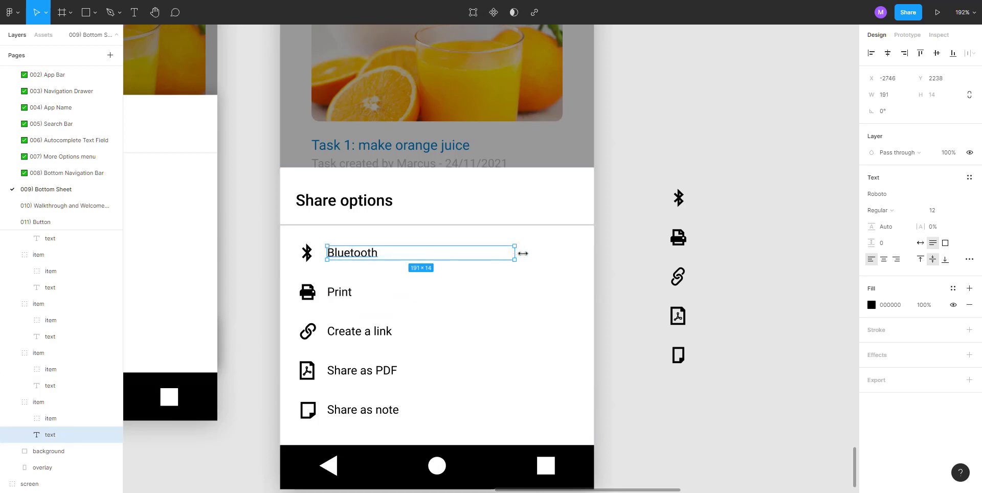
pyautogui.moveTo(516, 253); pyautogui.dragTo(595, 254)
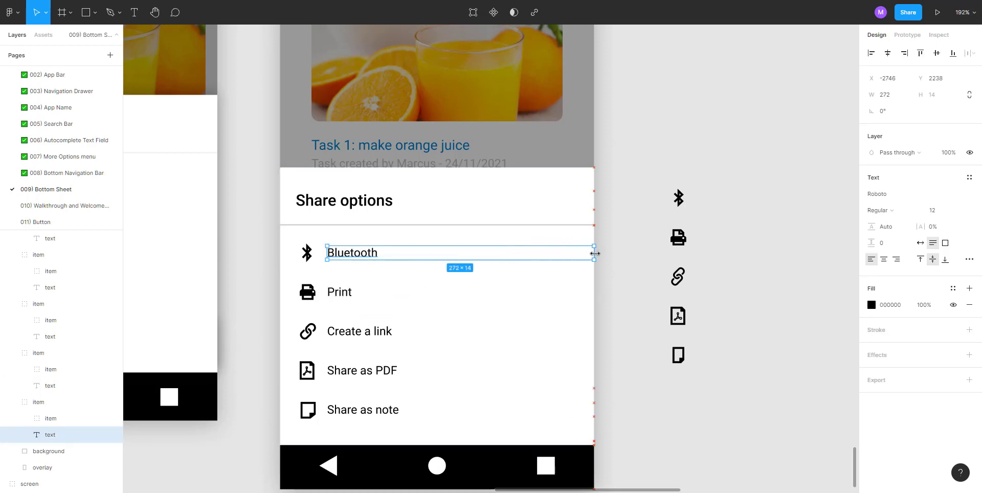
pyautogui.click(340, 293)
pyautogui.moveTo(422, 294); pyautogui.dragTo(592, 292)
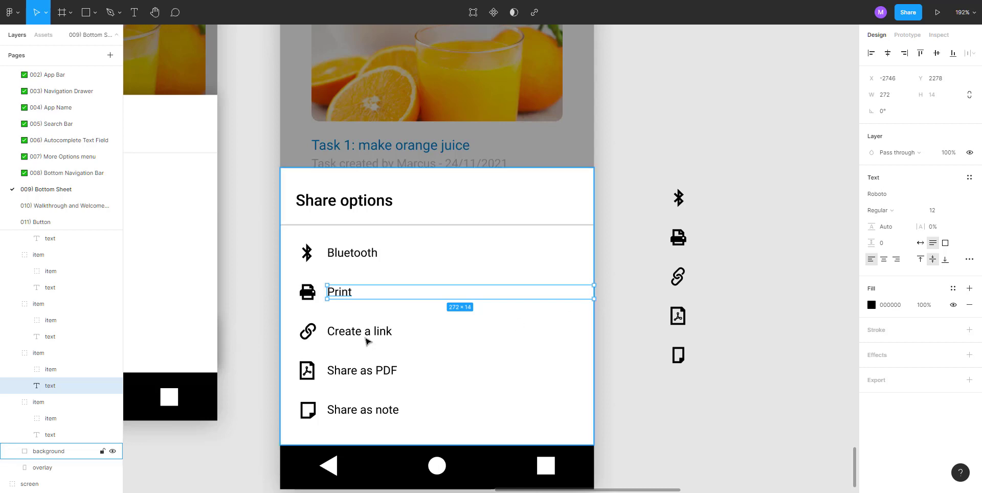
pyautogui.click(382, 332)
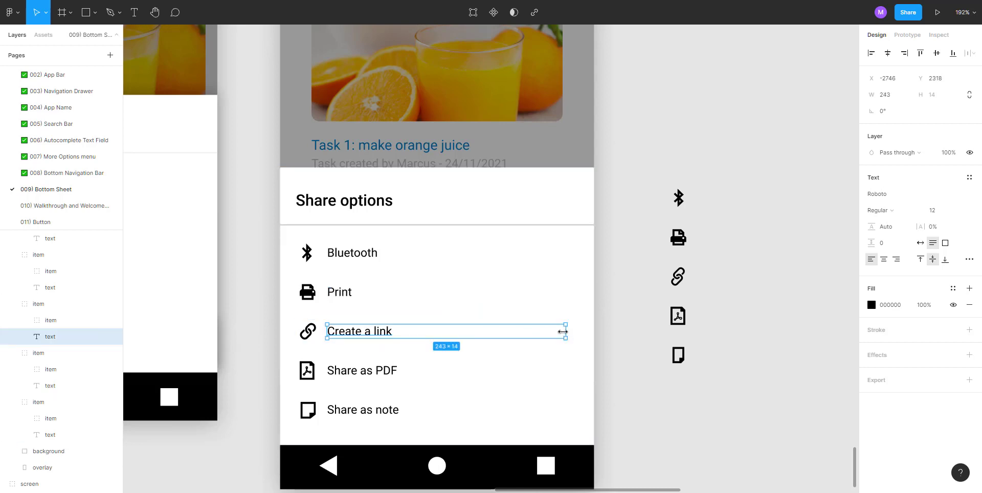
pyautogui.moveTo(563, 334); pyautogui.dragTo(594, 333)
pyautogui.click(398, 372)
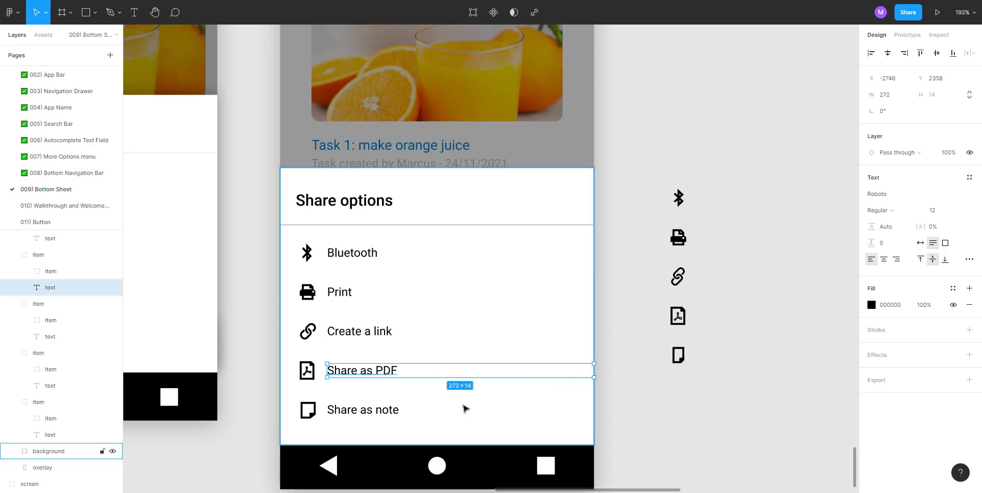
# Select the five share item labels together and reduce their width by 16 to 256
pyautogui.click(381, 412)
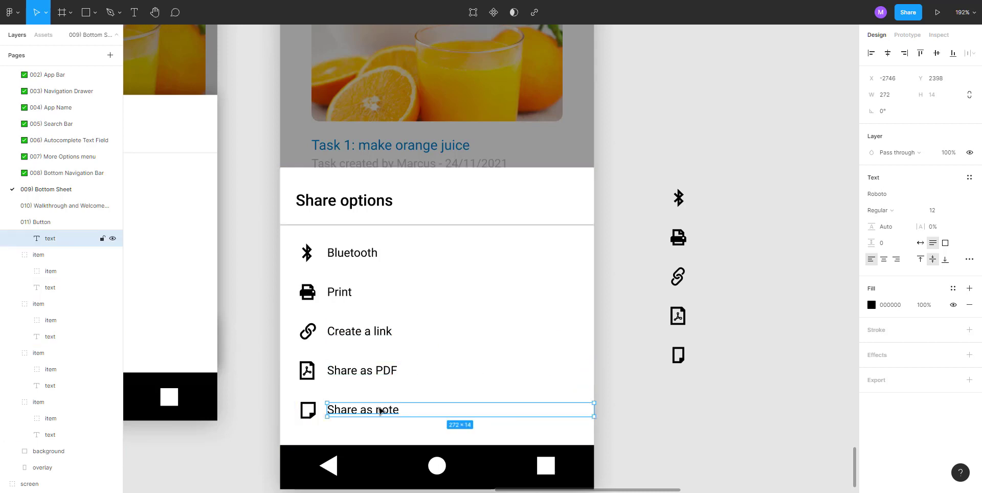
pyautogui.keyDown('shift'); pyautogui.click(374, 371); pyautogui.keyUp('shift')
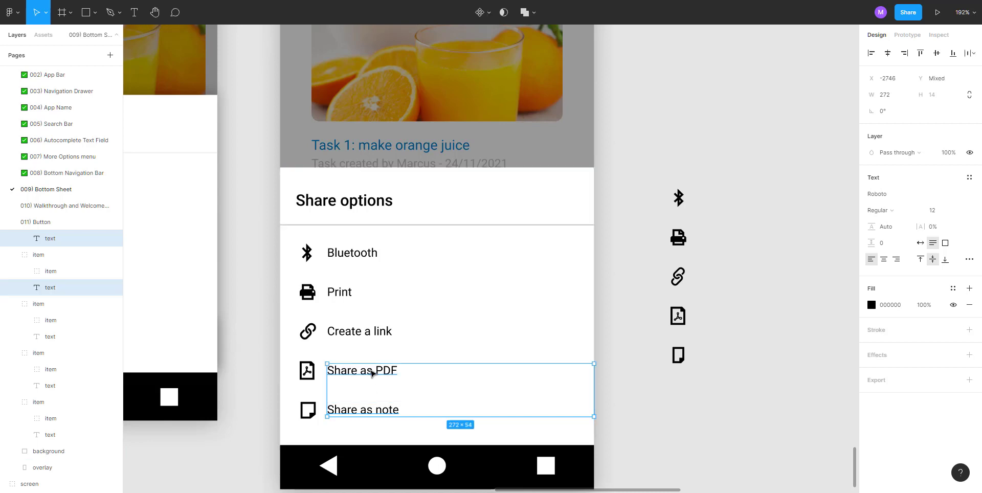
pyautogui.keyDown('shift'); pyautogui.click(359, 333); pyautogui.keyUp('shift')
pyautogui.keyDown('shift'); pyautogui.click(340, 292); pyautogui.keyUp('shift')
pyautogui.keyDown('shift'); pyautogui.click(348, 252); pyautogui.keyUp('shift')
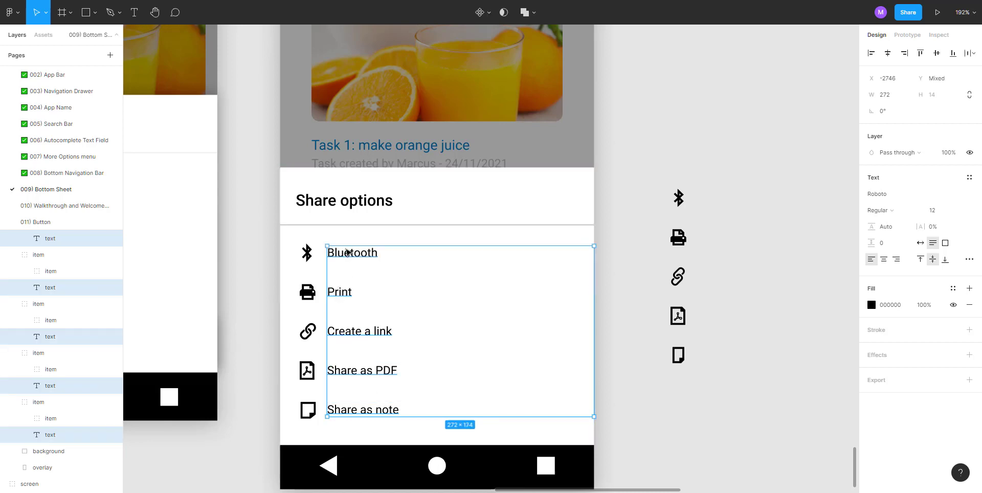
pyautogui.click(901, 97)
pyautogui.press('Return')
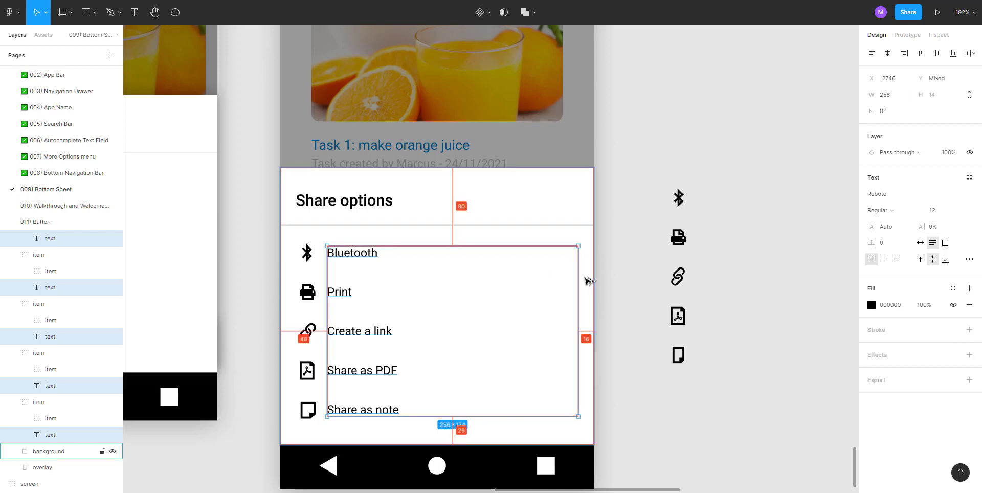
pyautogui.click(623, 268)
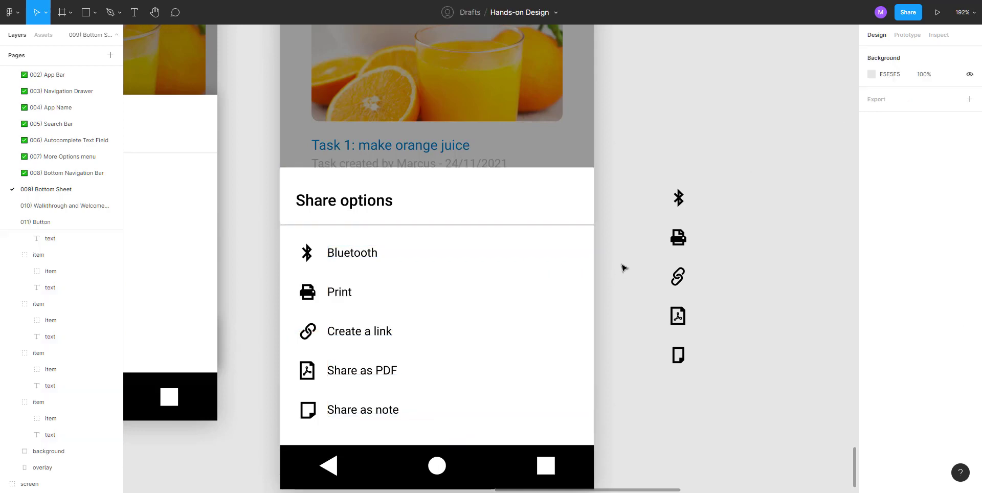
# Measure the side margins of the Bluetooth and Create a link items within the bottom sheet
pyautogui.click(351, 253)
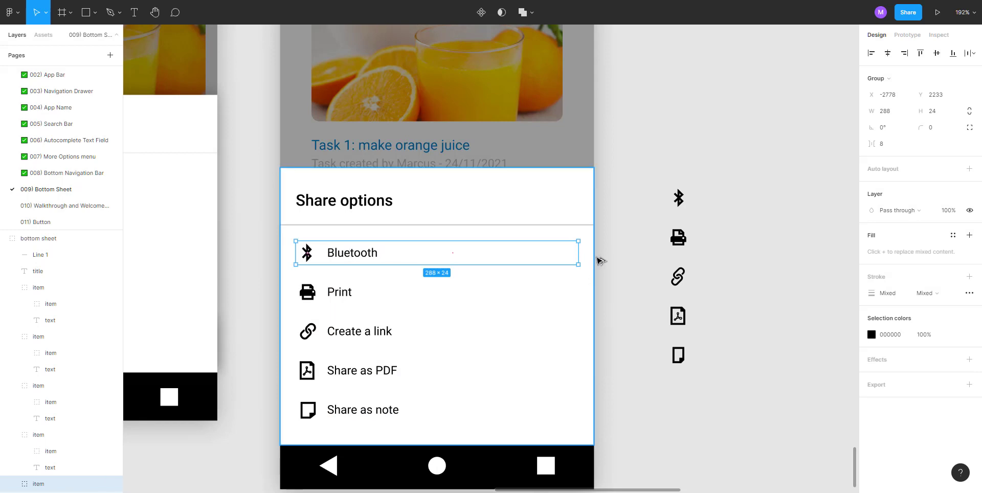
pyautogui.press('alt')
pyautogui.click(395, 334)
pyautogui.press('alt')
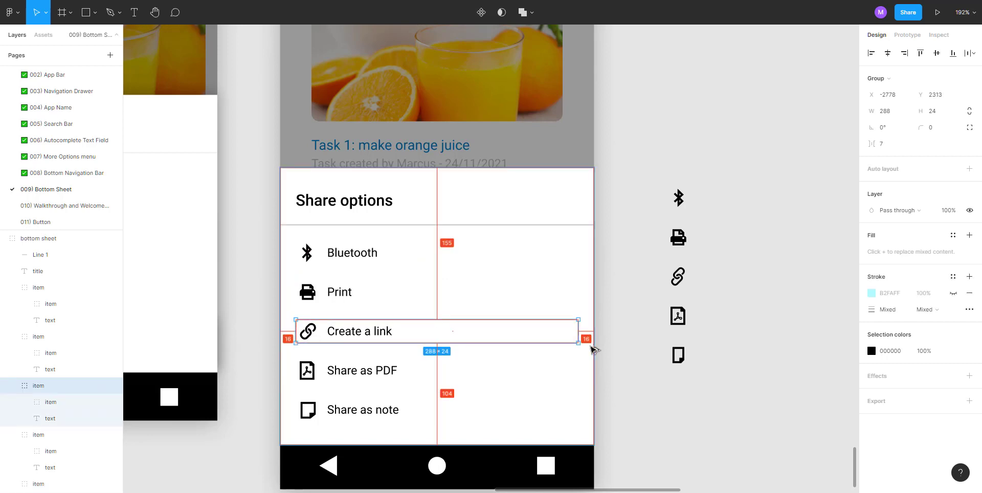
pyautogui.click(614, 308)
# Reduce the Share options title's width by 16 to 288
pyautogui.doubleClick(372, 209)
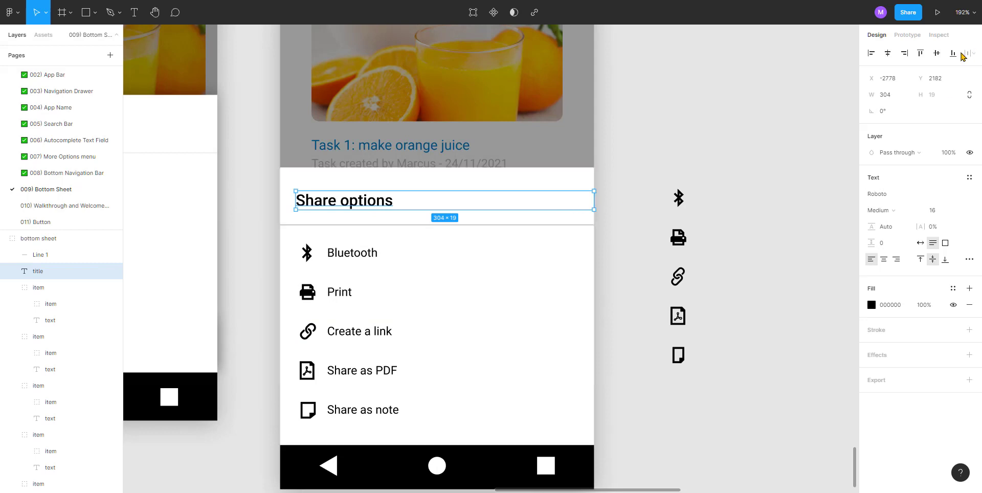
pyautogui.click(892, 95)
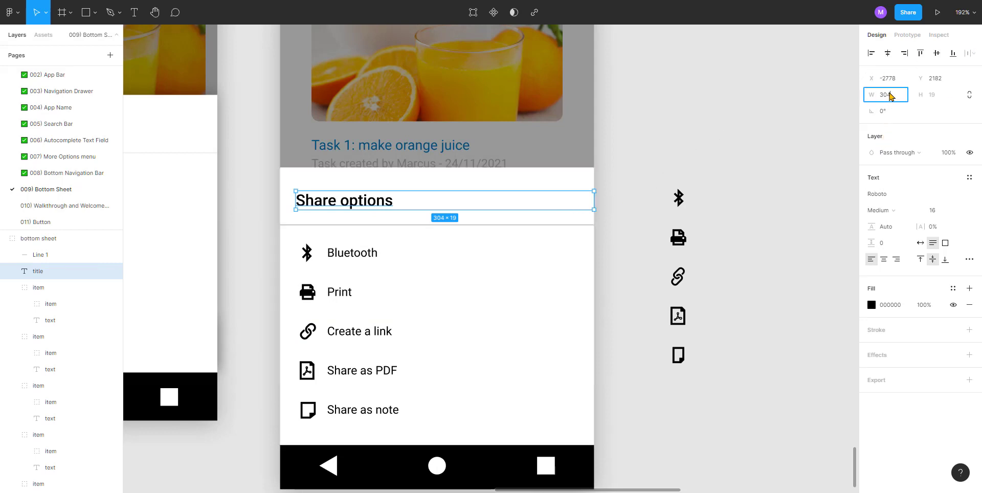
pyautogui.write('-16')
pyautogui.press('Return')
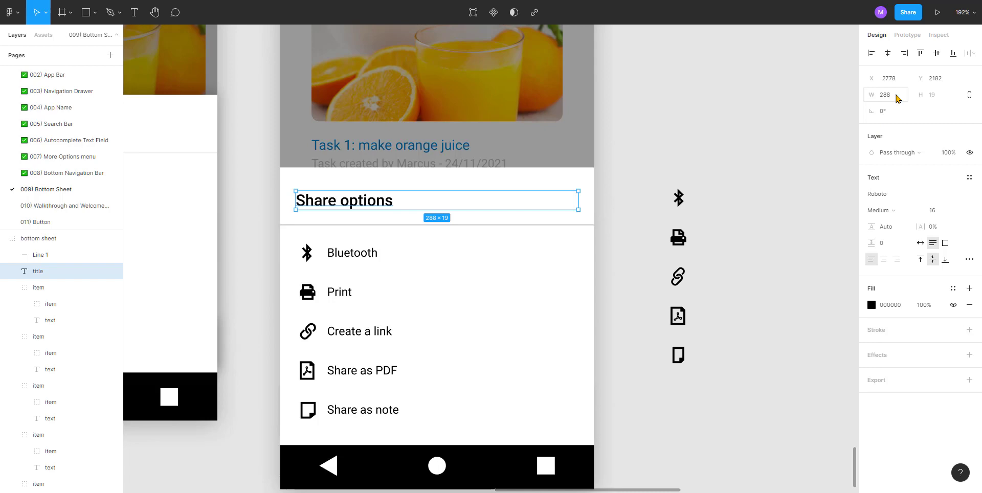
pyautogui.click(627, 277)
# Move the completed Share options screen beside the plain task screen, outside the Pages section, to about X -4029 with their tops aligned
pyautogui.scroll(-2, 599, 276)
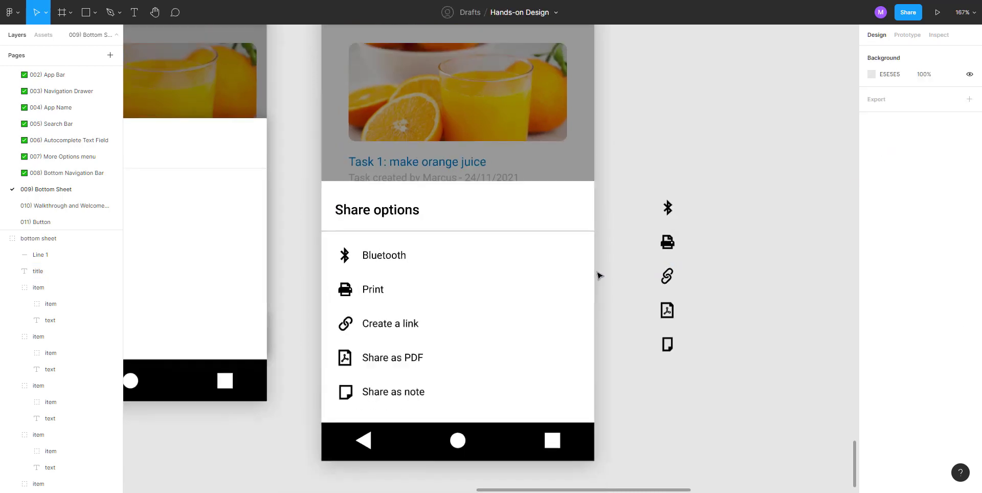
pyautogui.scroll(-8, 598, 275)
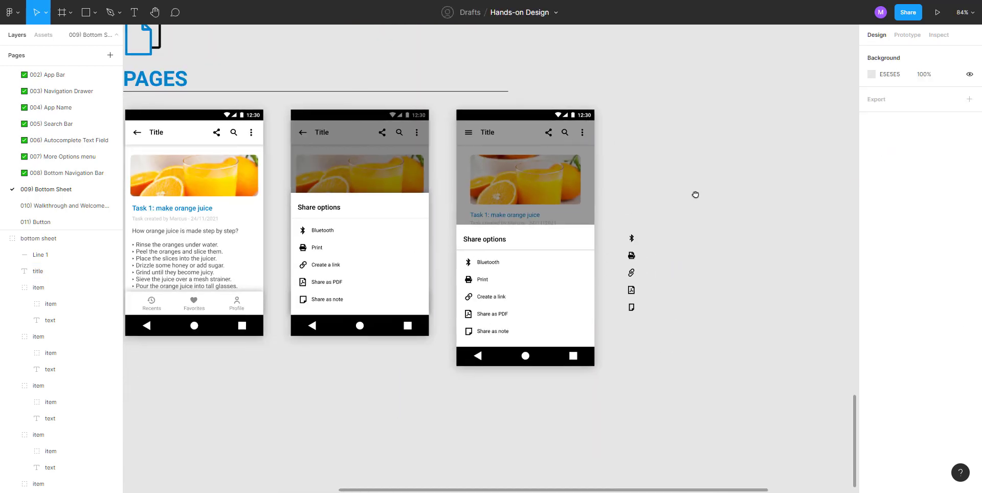
pyautogui.moveTo(696, 194); pyautogui.dragTo(762, 181)
pyautogui.moveTo(509, 92); pyautogui.dragTo(670, 367)
pyautogui.scroll(-5, 723, 392)
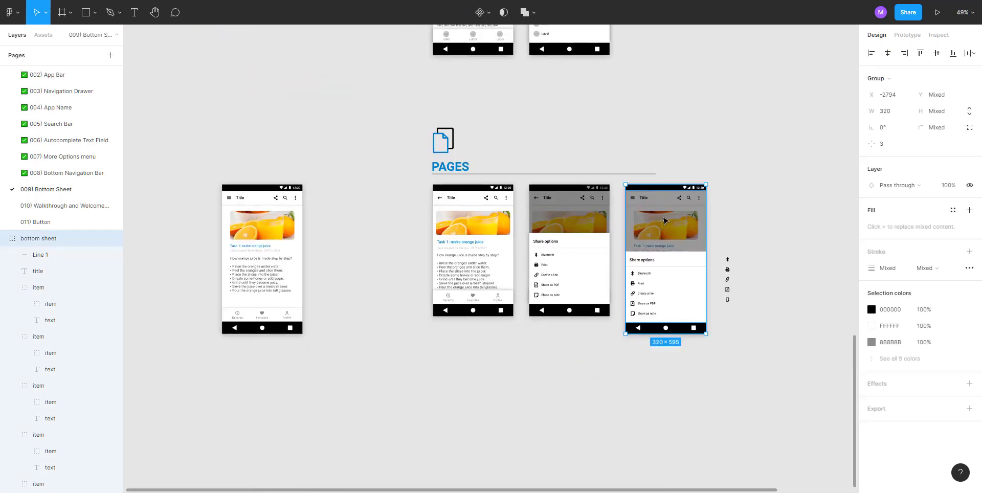
pyautogui.moveTo(662, 215); pyautogui.dragTo(343, 201)
pyautogui.scroll(5, 271, 211)
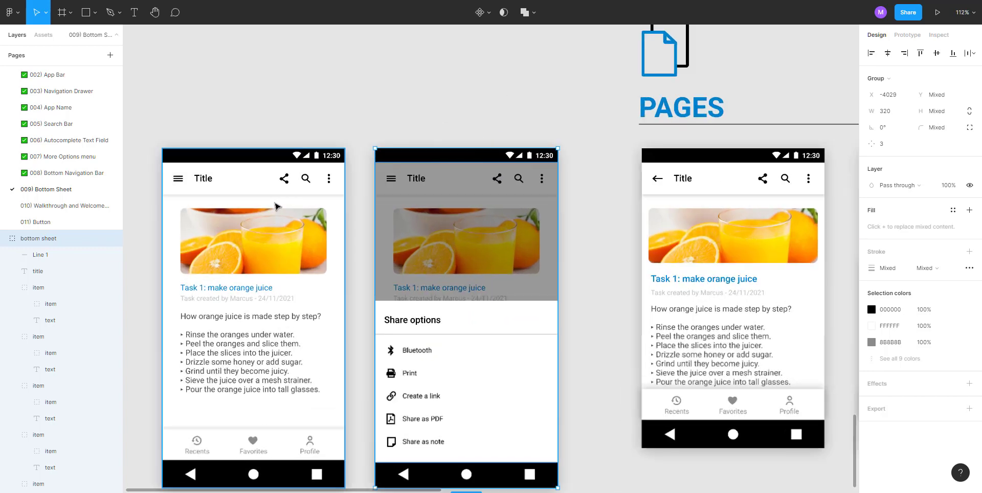
pyautogui.click(285, 103)
pyautogui.moveTo(264, 115); pyautogui.dragTo(300, 89)
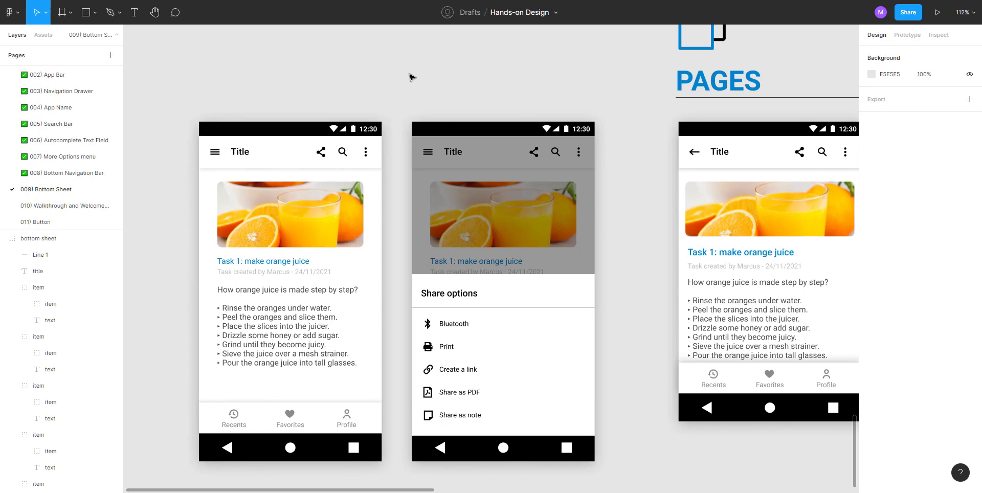
# Select the plain task screen and the Share options screen together and move them beside the bottom sheet specification column
pyautogui.scroll(-5, 365, 81)
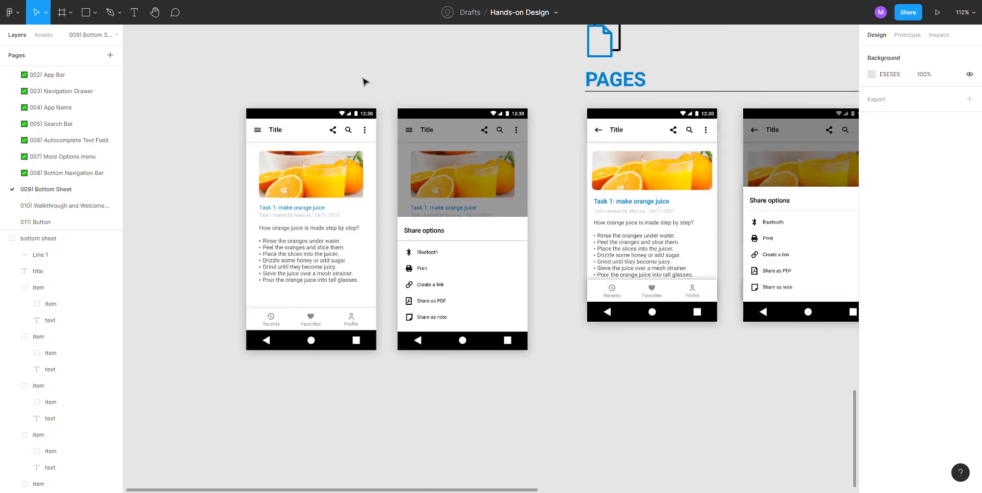
pyautogui.moveTo(265, 66); pyautogui.dragTo(409, 381)
pyautogui.scroll(-5, 474, 290)
pyautogui.click(473, 301)
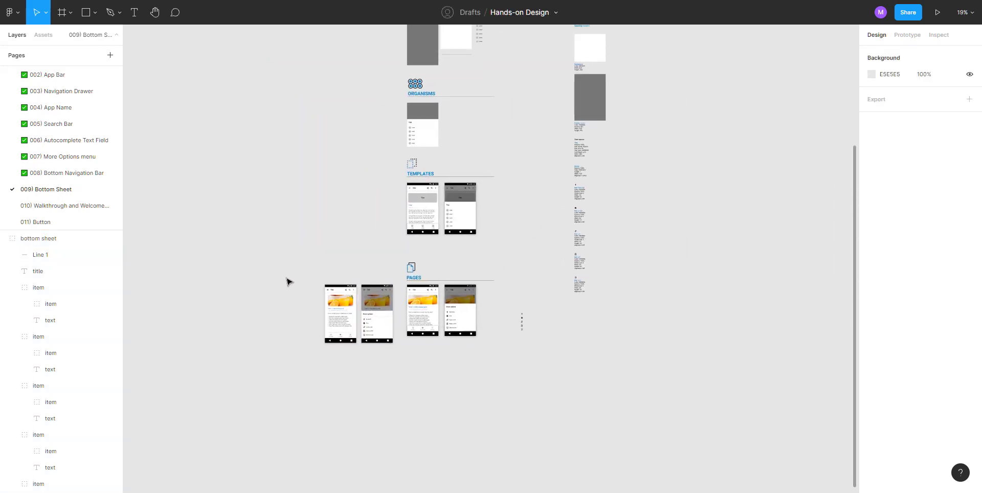
pyautogui.moveTo(266, 256); pyautogui.dragTo(398, 367)
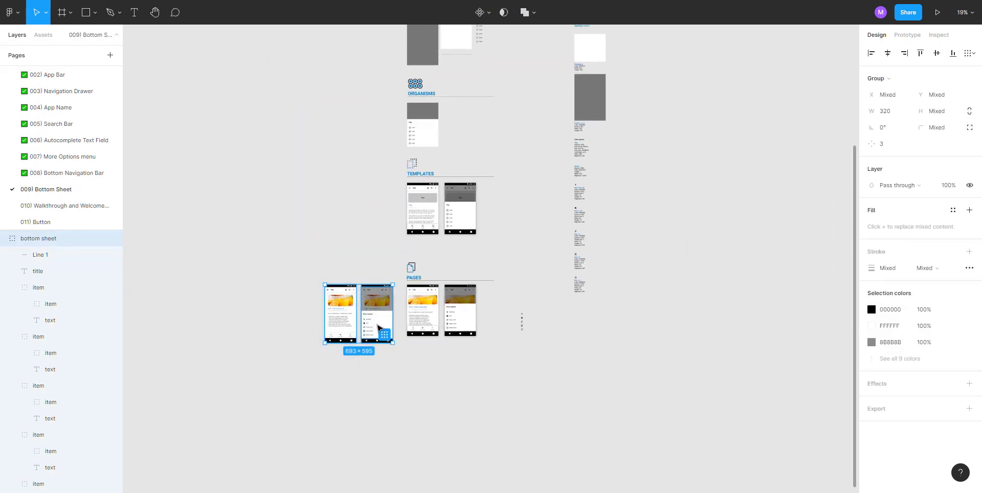
pyautogui.moveTo(381, 329); pyautogui.dragTo(716, 111)
pyautogui.moveTo(661, 146); pyautogui.dragTo(521, 418)
pyautogui.moveTo(541, 314); pyautogui.dragTo(525, 216)
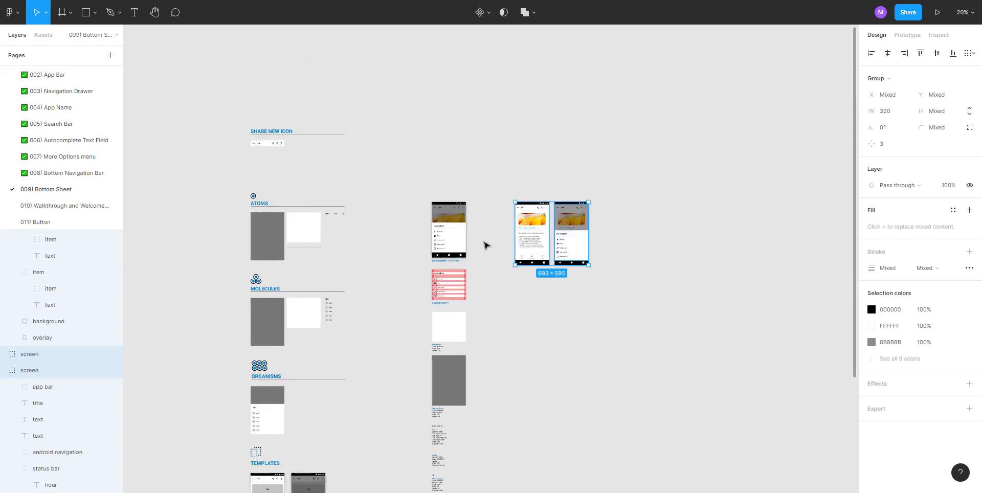
# Shift the pair of finished screens closer to the bottom sheet specification column, keeping them level with its active state screen
pyautogui.scroll(5, 485, 246)
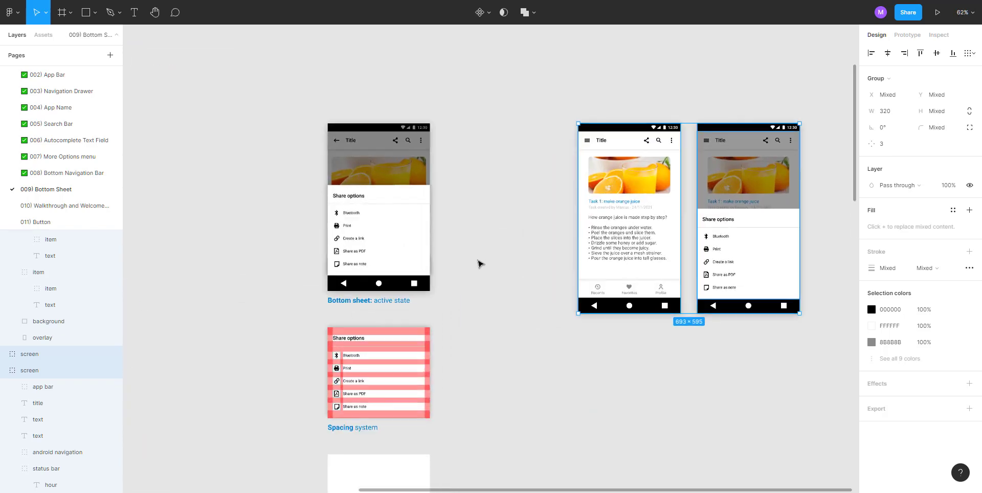
pyautogui.scroll(2, 473, 270)
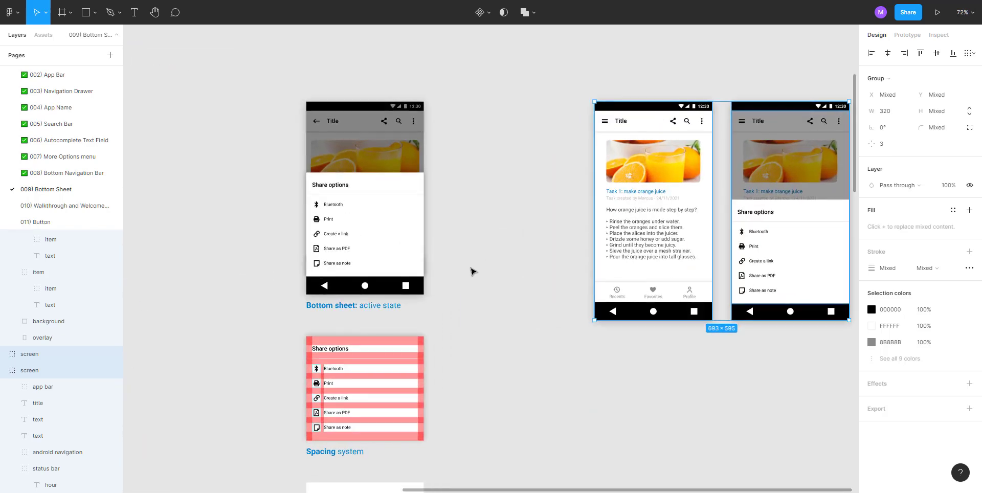
pyautogui.hscroll(3, 481, 277)
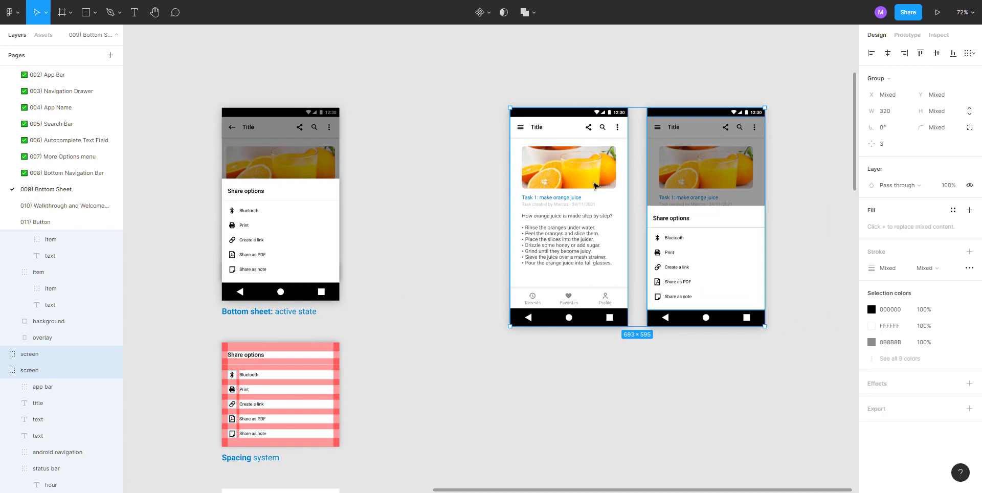
pyautogui.moveTo(447, 82); pyautogui.dragTo(789, 374)
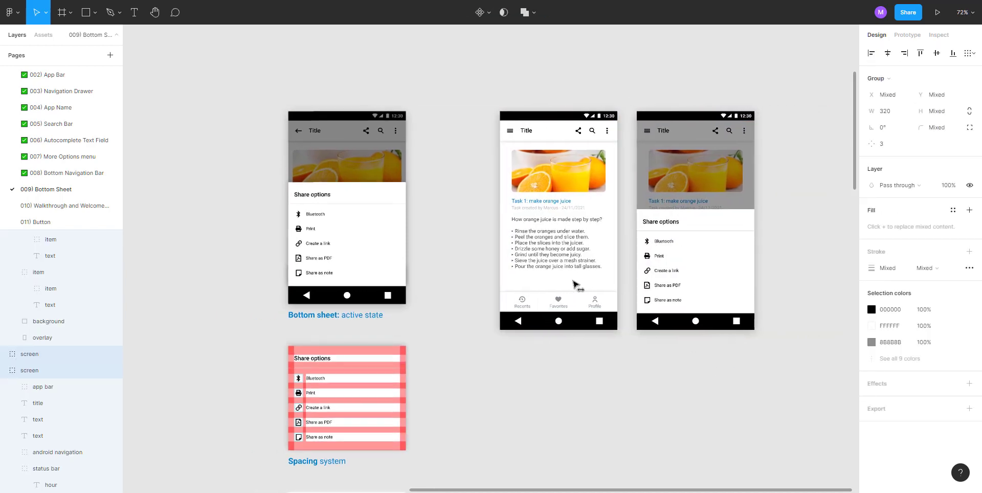
pyautogui.click(465, 274)
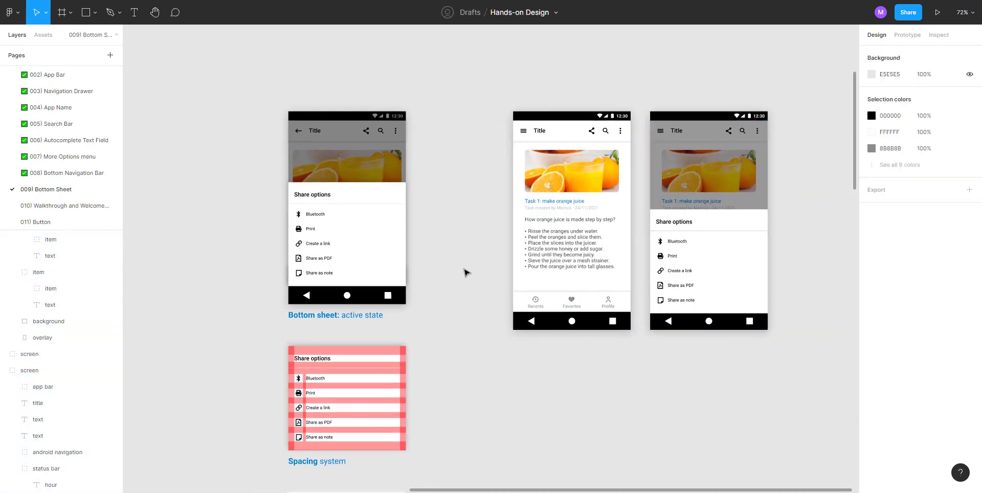
# Review the bottom sheet specification column, from active state and spacing system through background, overlay, title, divider and the five icon specs
pyautogui.moveTo(482, 278); pyautogui.dragTo(518, 239)
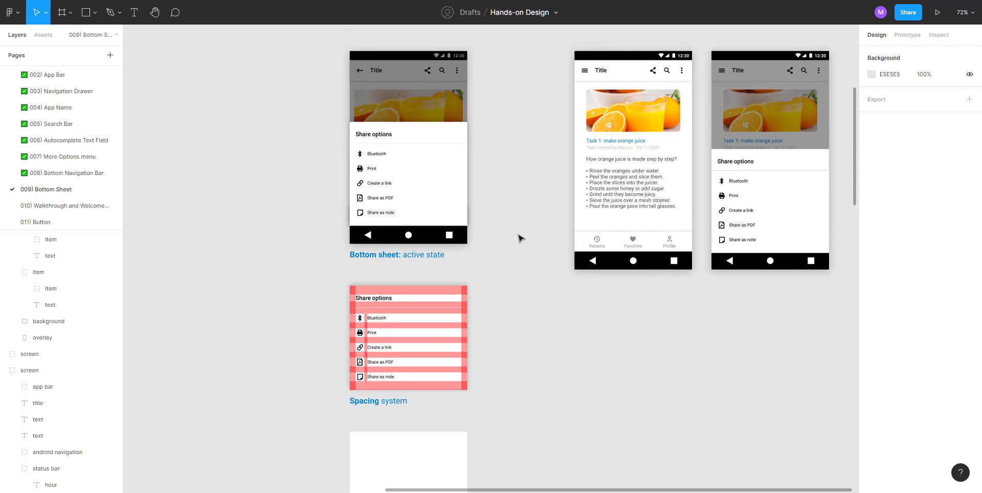
pyautogui.moveTo(483, 196); pyautogui.dragTo(497, 254)
pyautogui.scroll(5, 412, 268)
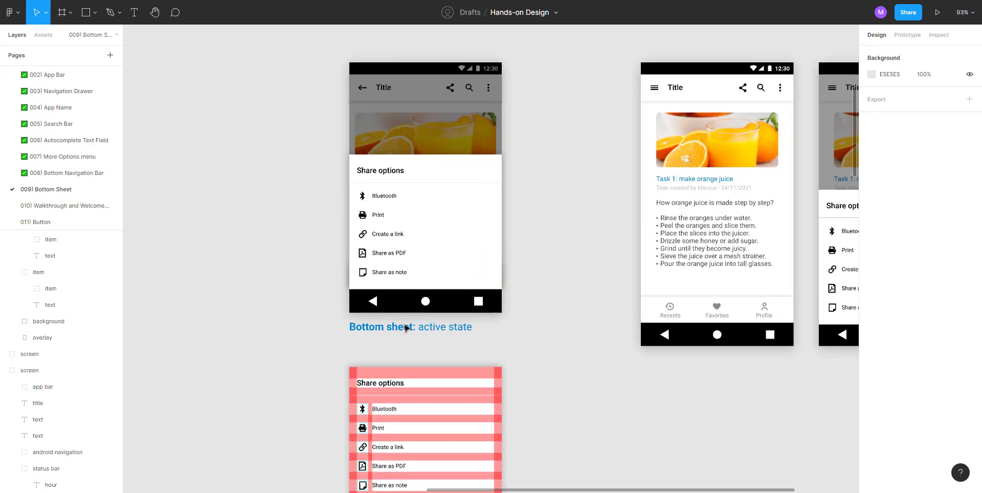
pyautogui.scroll(-5, 443, 335)
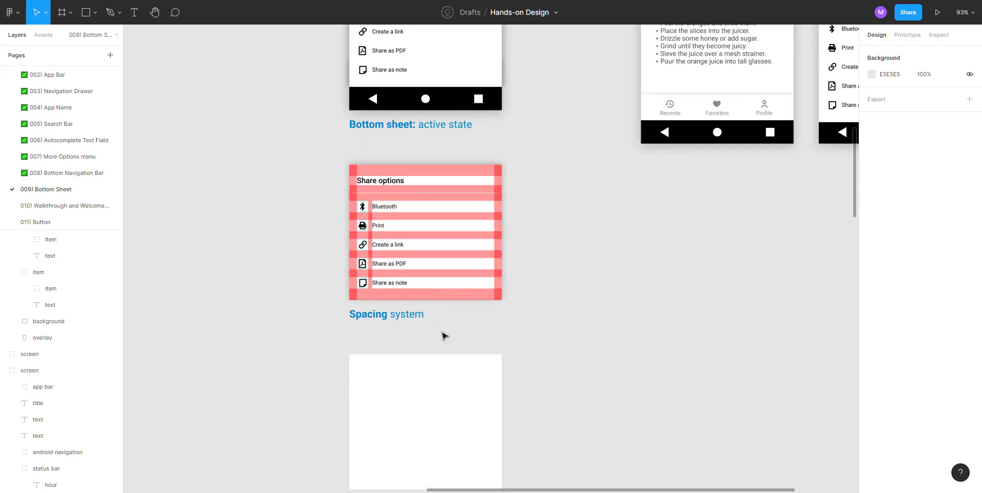
pyautogui.scroll(-5, 404, 321)
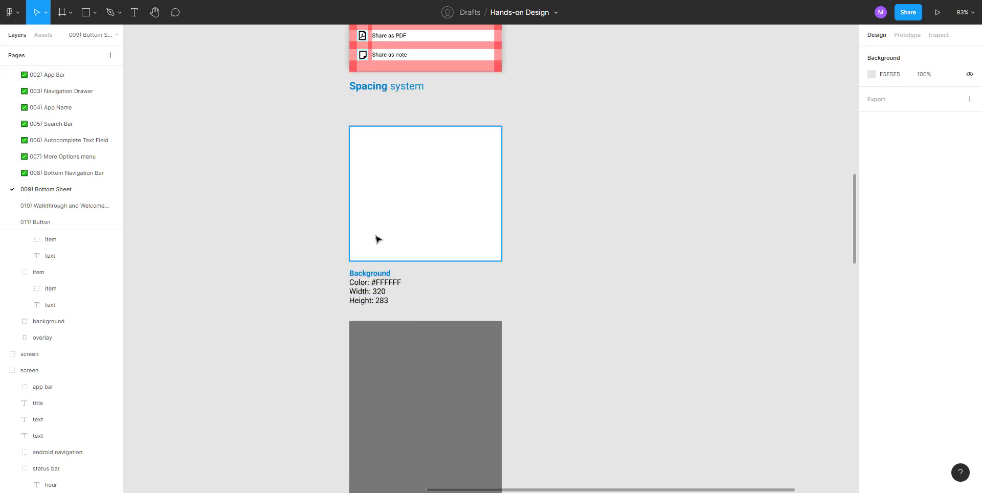
pyautogui.scroll(-3, 381, 299)
pyautogui.scroll(-3, 381, 317)
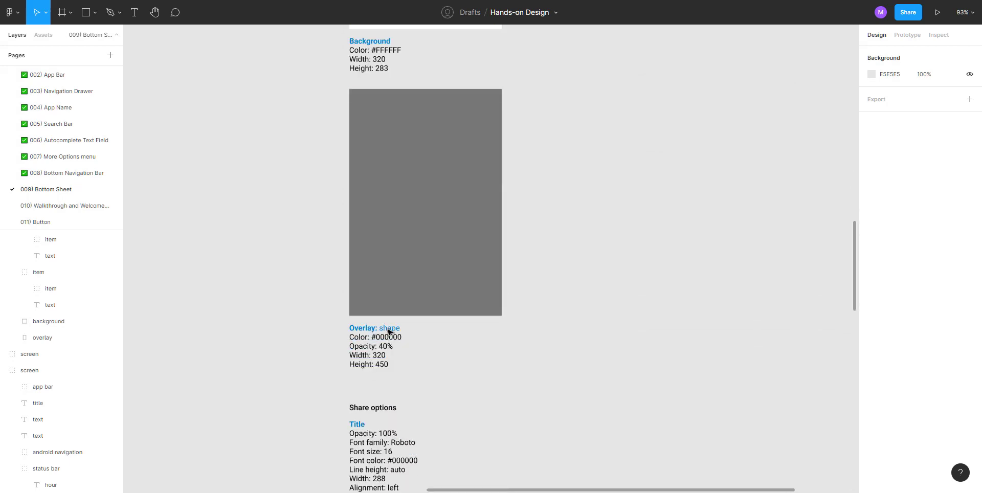
pyautogui.scroll(1, 377, 345)
pyautogui.scroll(-2, 381, 344)
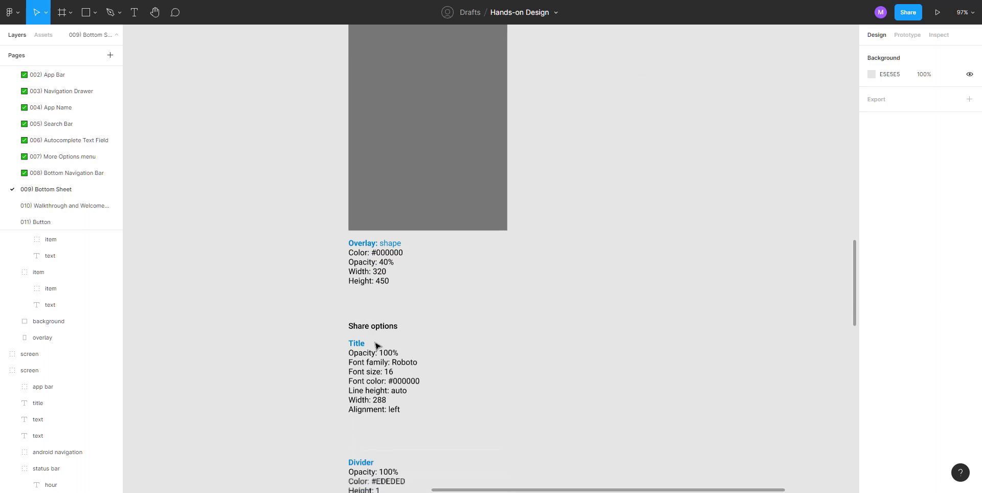
pyautogui.scroll(1, 364, 344)
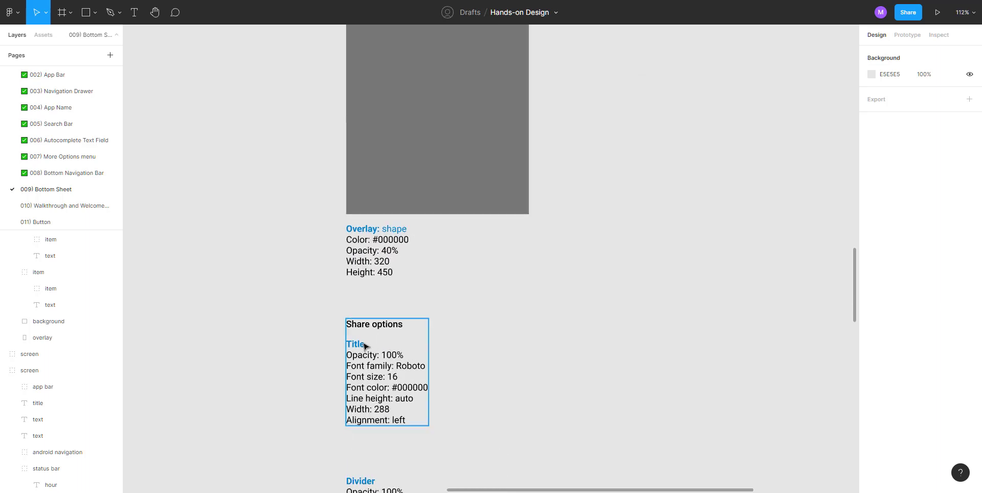
pyautogui.scroll(-5, 364, 346)
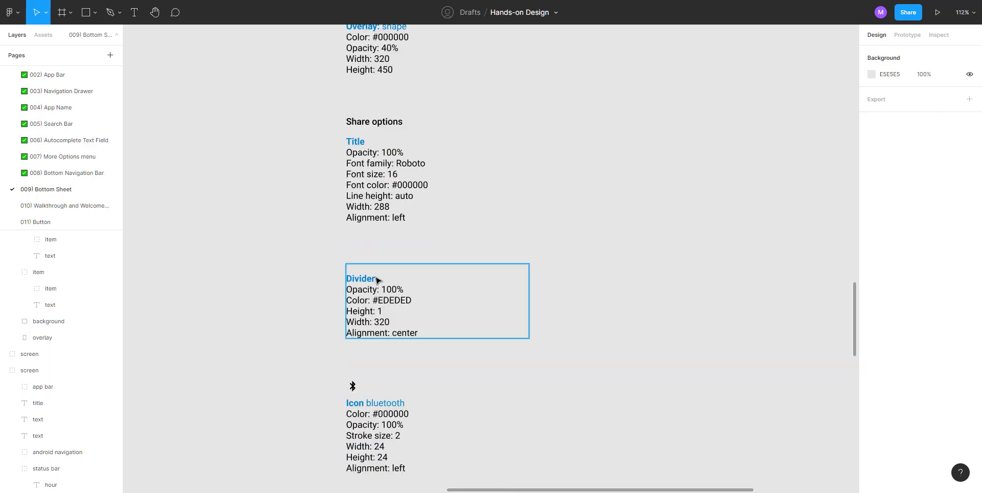
pyautogui.scroll(-1, 394, 333)
pyautogui.scroll(-2, 376, 383)
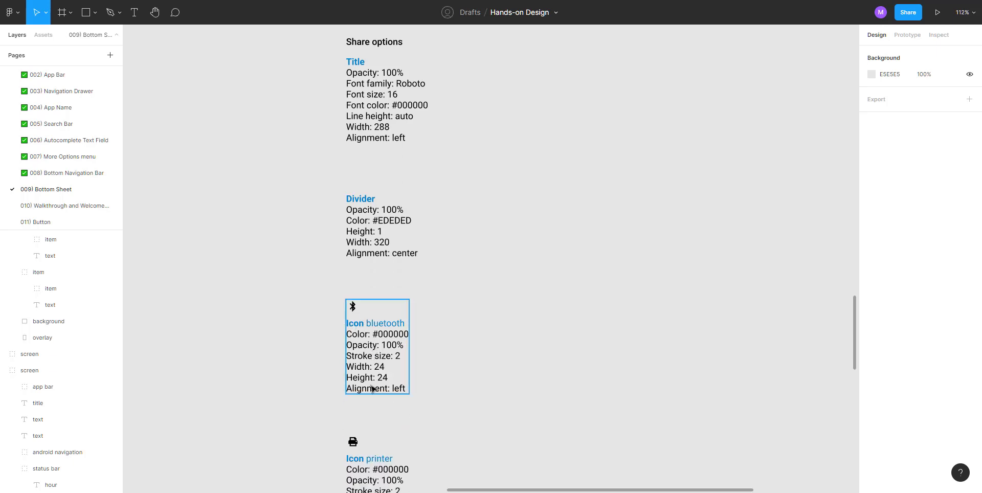
pyautogui.scroll(-9, 379, 401)
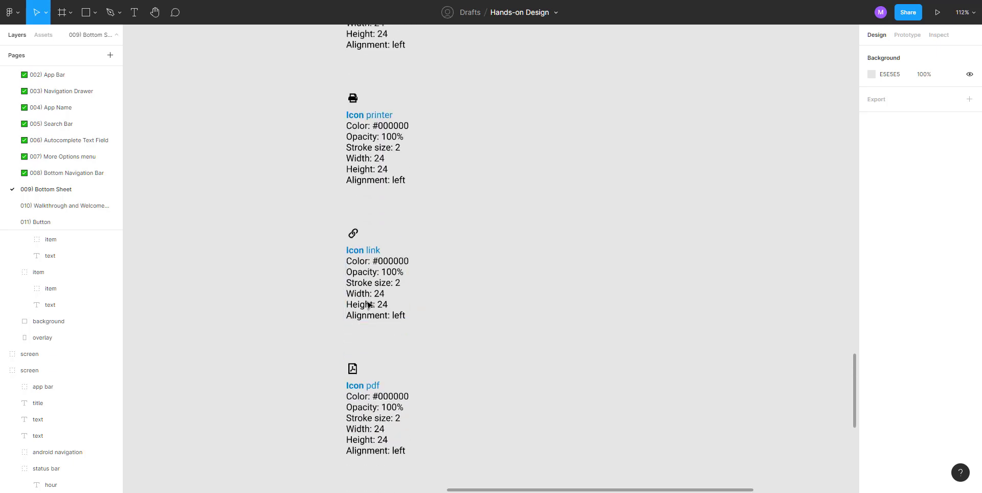
pyautogui.scroll(-4, 367, 315)
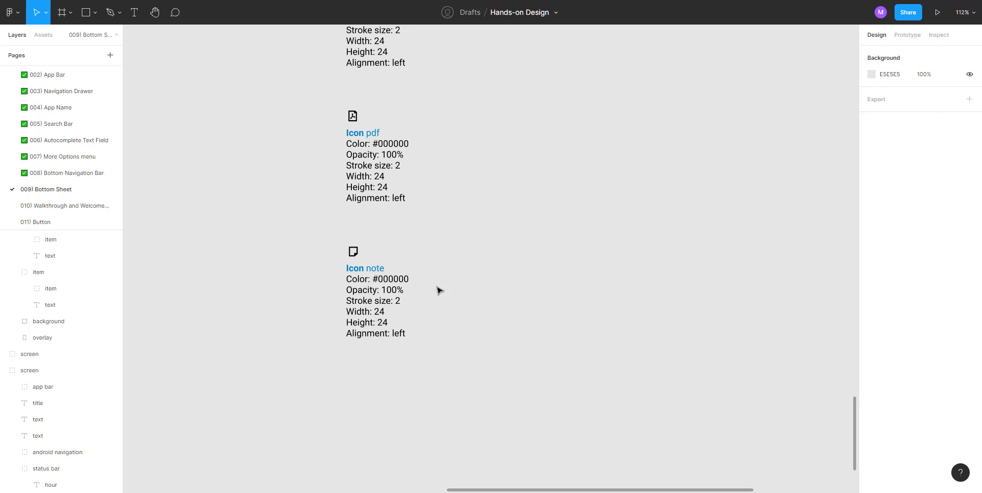
pyautogui.scroll(-5, 437, 287)
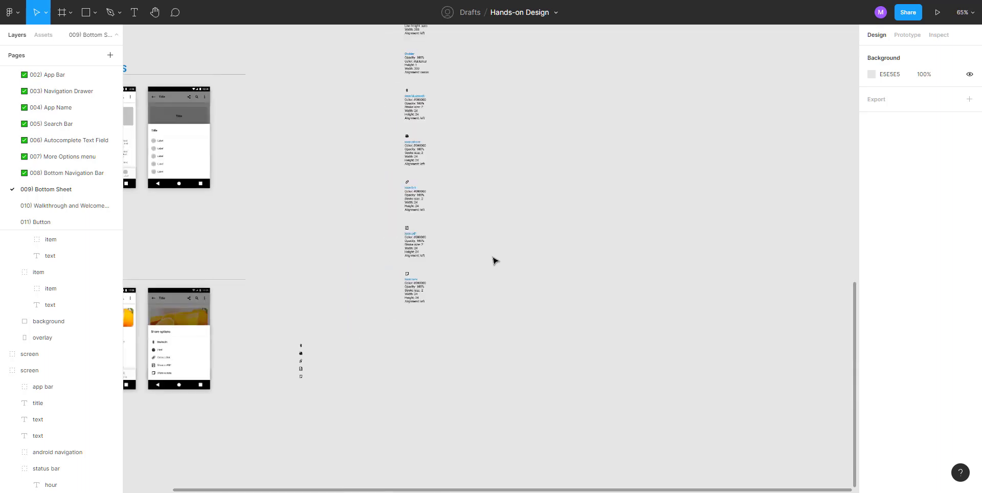
pyautogui.scroll(9, 506, 256)
pyautogui.scroll(3, 584, 289)
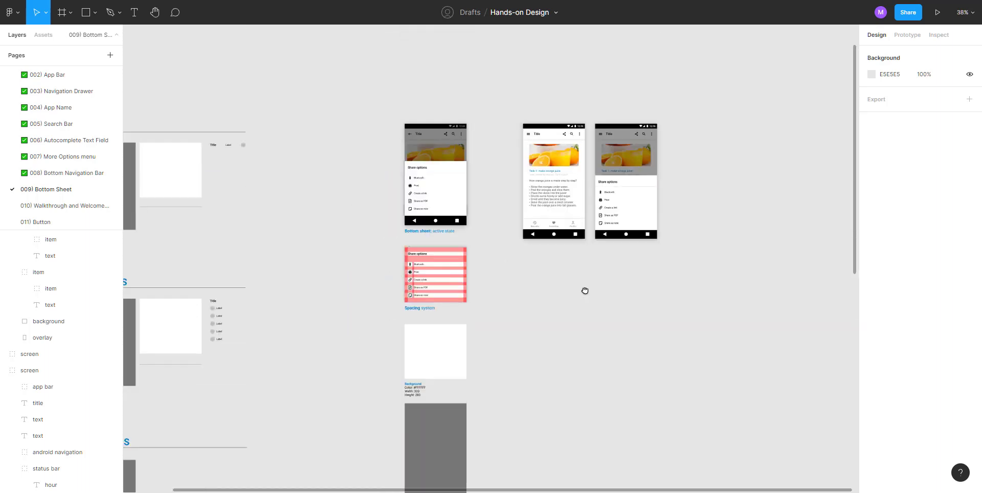
# Select both finished screens and move them farther away from the specification column into the empty canvas area
pyautogui.hscroll(5, 584, 289)
pyautogui.moveTo(309, 123); pyautogui.dragTo(486, 342)
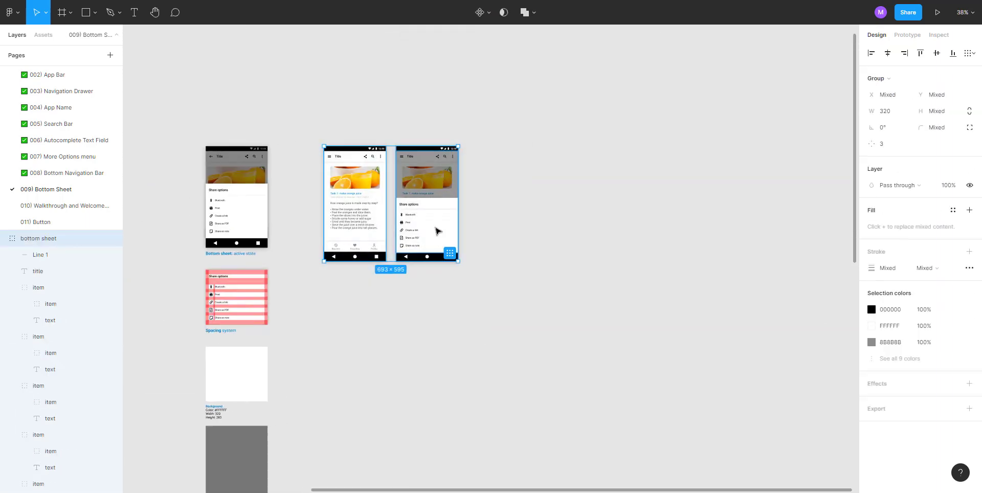
pyautogui.moveTo(438, 228); pyautogui.dragTo(547, 234)
pyautogui.scroll(5, 547, 234)
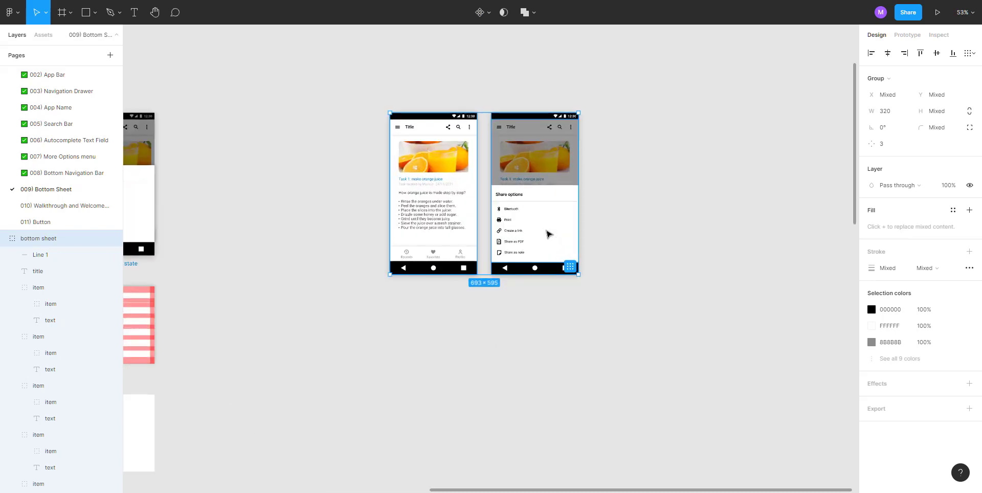
pyautogui.scroll(2, 518, 256)
pyautogui.scroll(5, 514, 257)
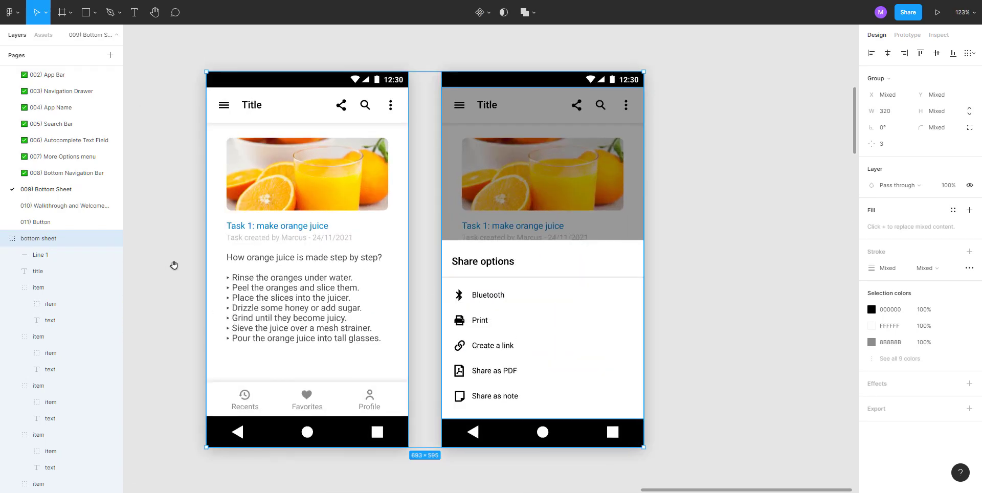
pyautogui.hscroll(-2, 179, 256)
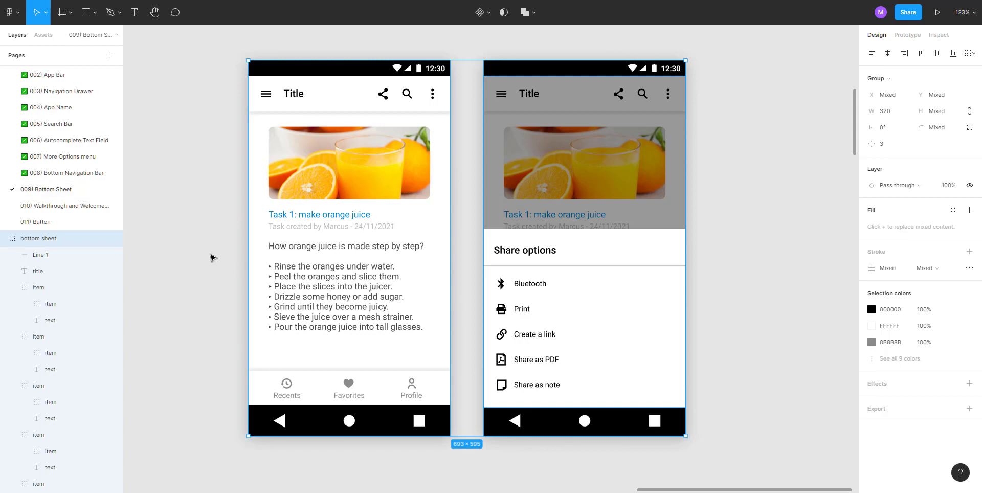
pyautogui.scroll(1, 211, 257)
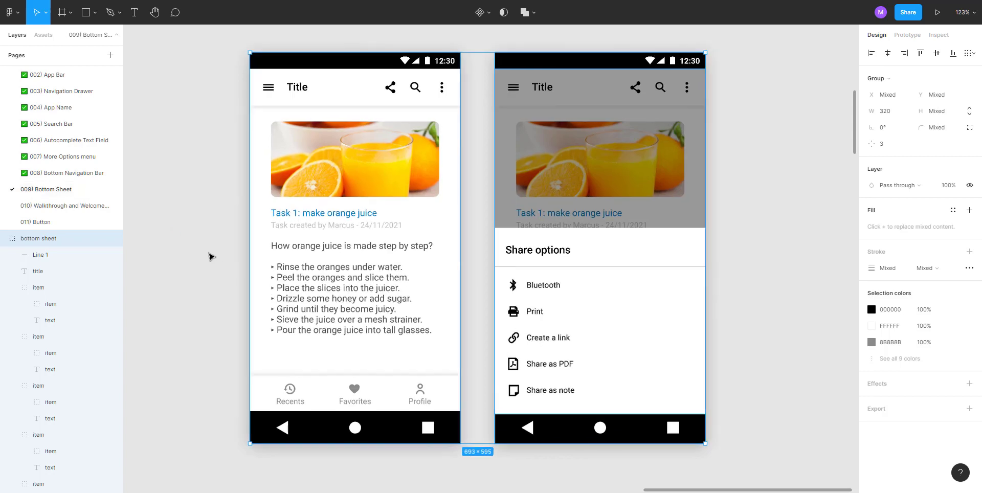
# Select only the Share options screen together with its overlay and bottom sheet
pyautogui.click(765, 55)
pyautogui.moveTo(762, 44); pyautogui.dragTo(556, 376)
pyautogui.moveTo(762, 313); pyautogui.dragTo(736, 318)
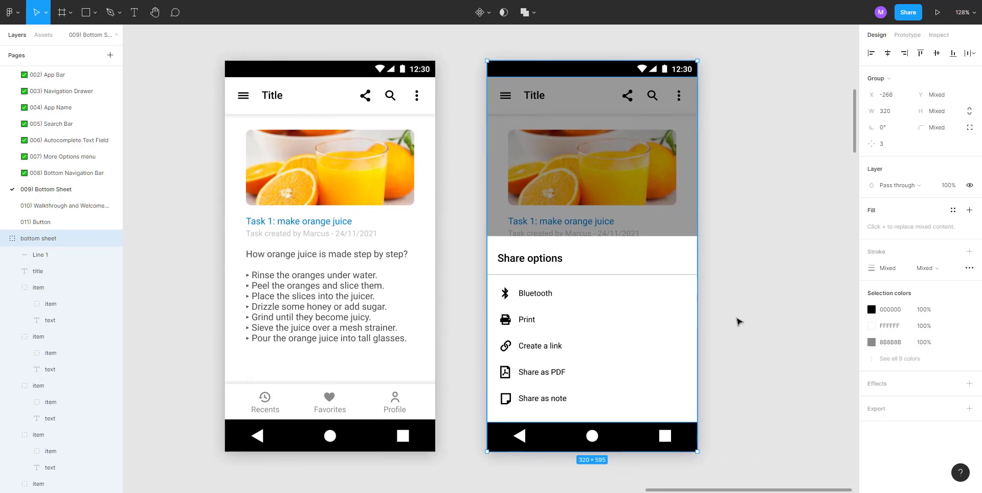
pyautogui.click(727, 478)
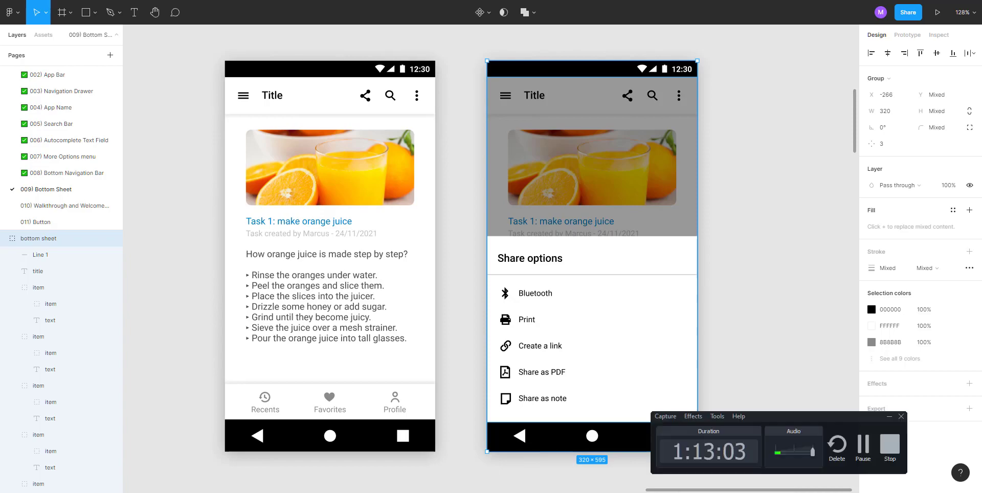